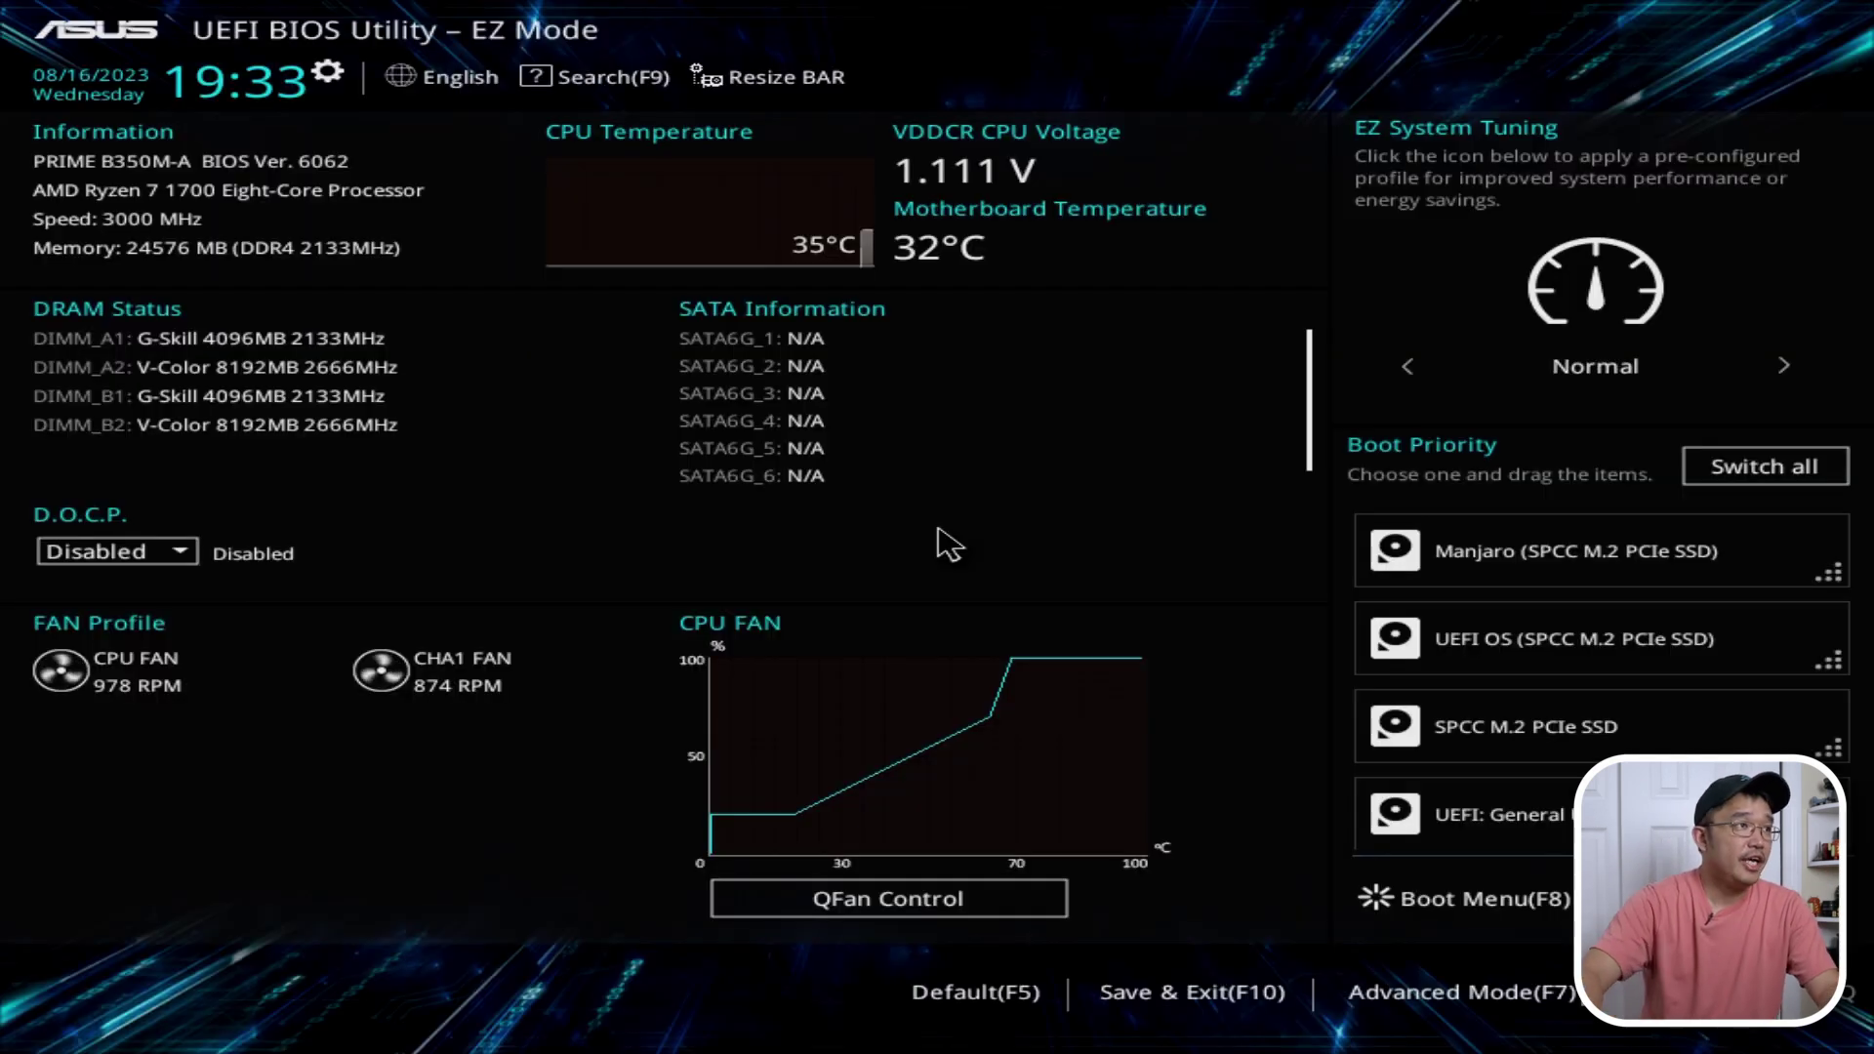
# - In the ASUS Boot Menu (F8), select the 'UEFI: General UDisk 5.00, Partition 2' USB entry
pyautogui.click(1504, 908)
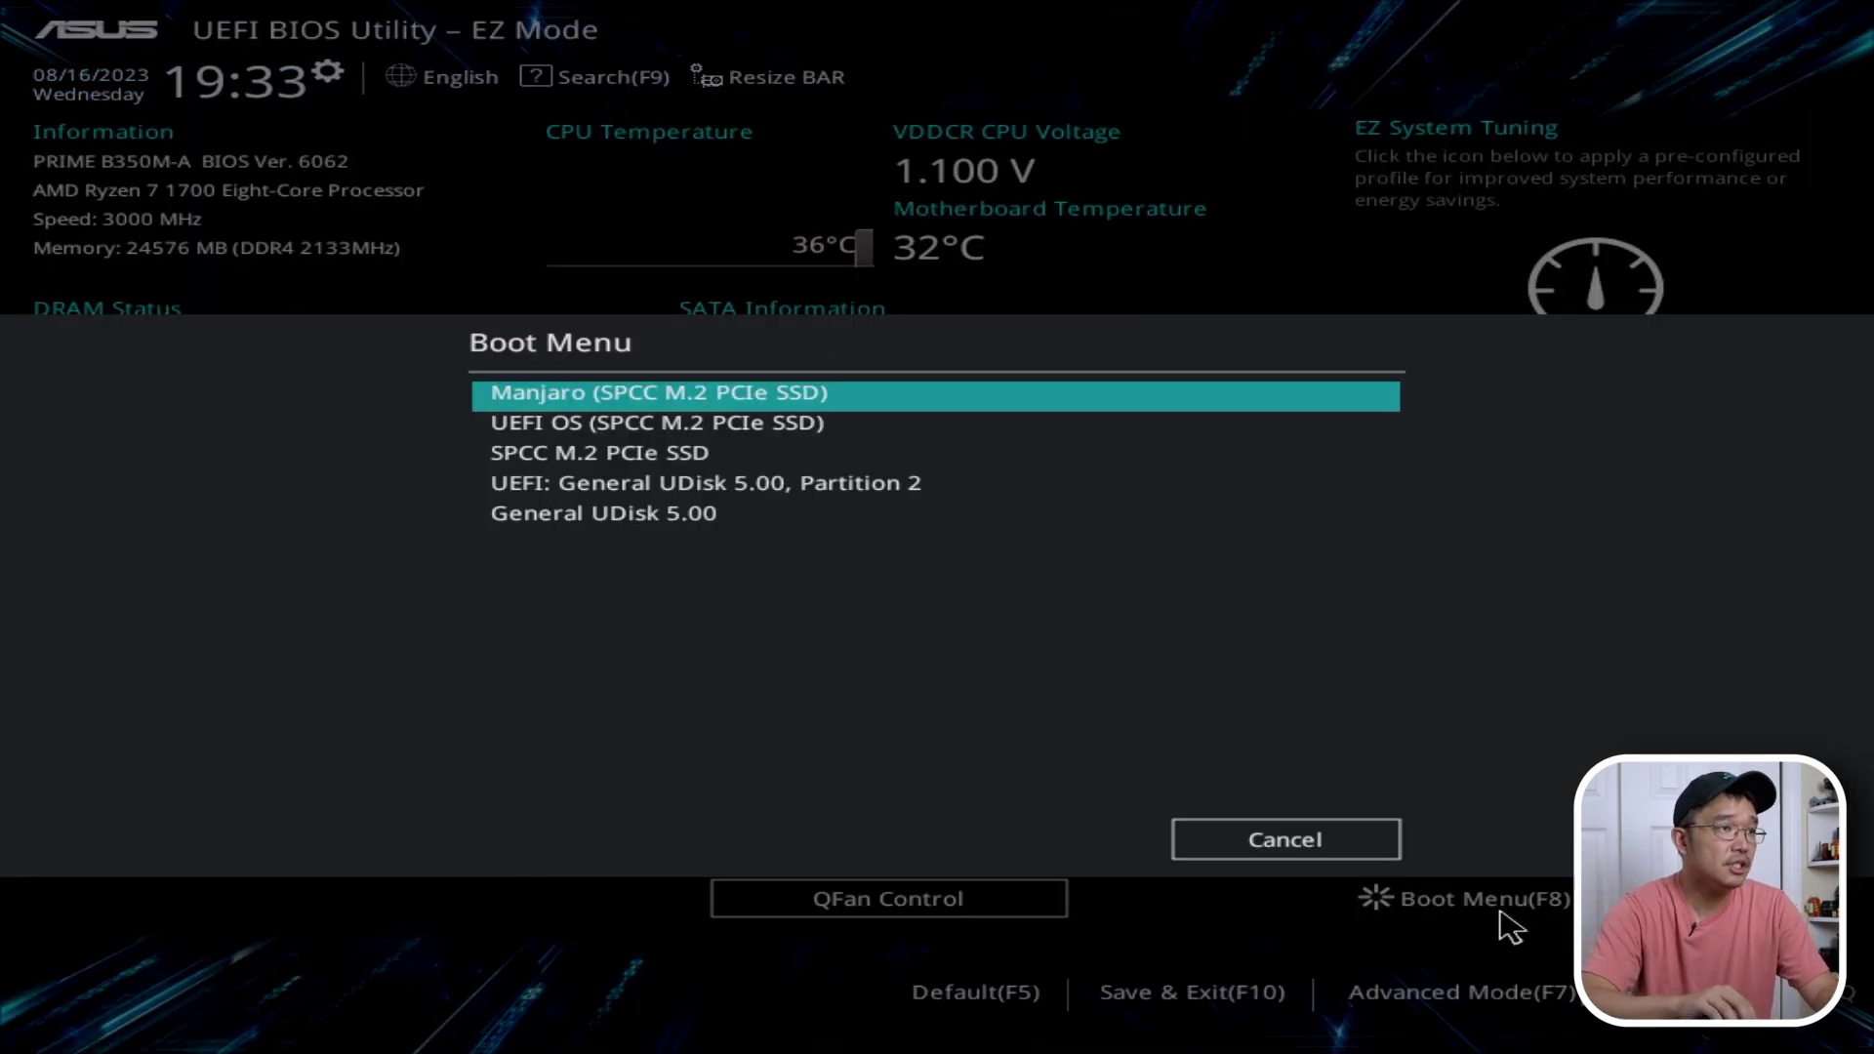
pyautogui.press('Down')
pyautogui.press('Down')
pyautogui.press('Down')
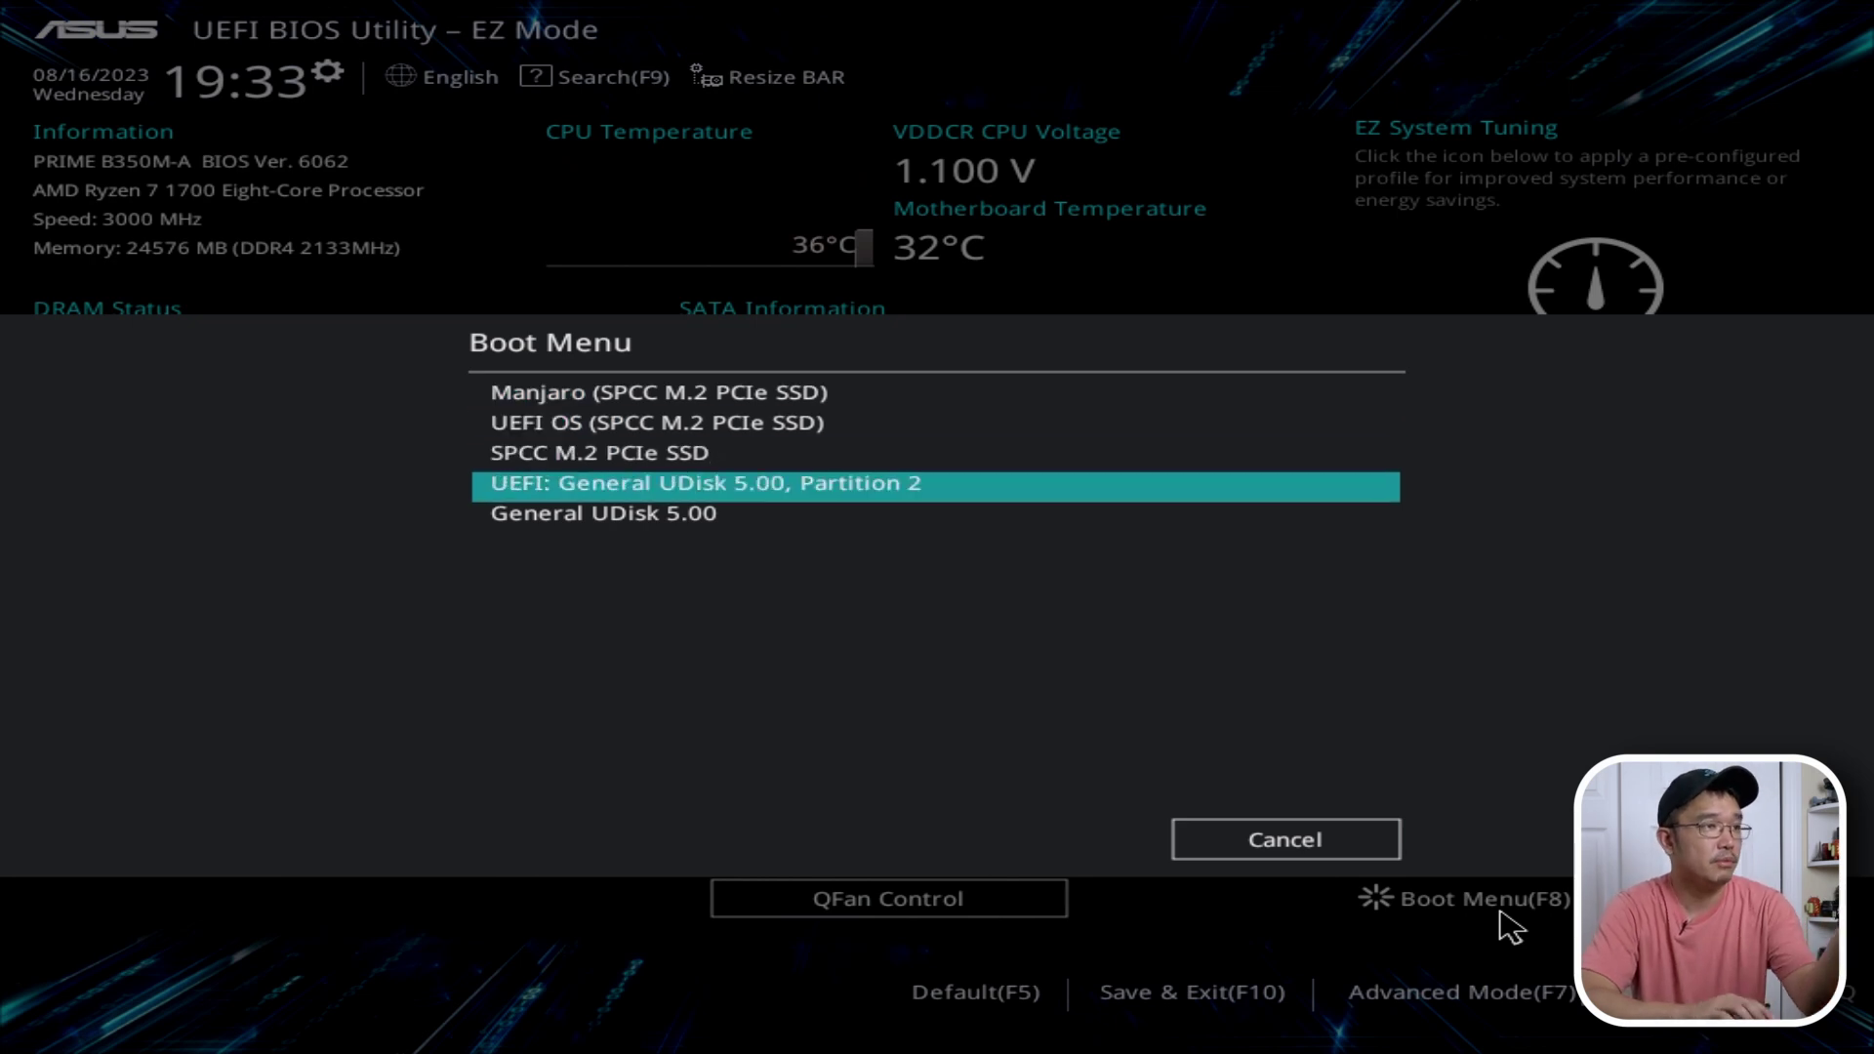
pyautogui.press('Down')
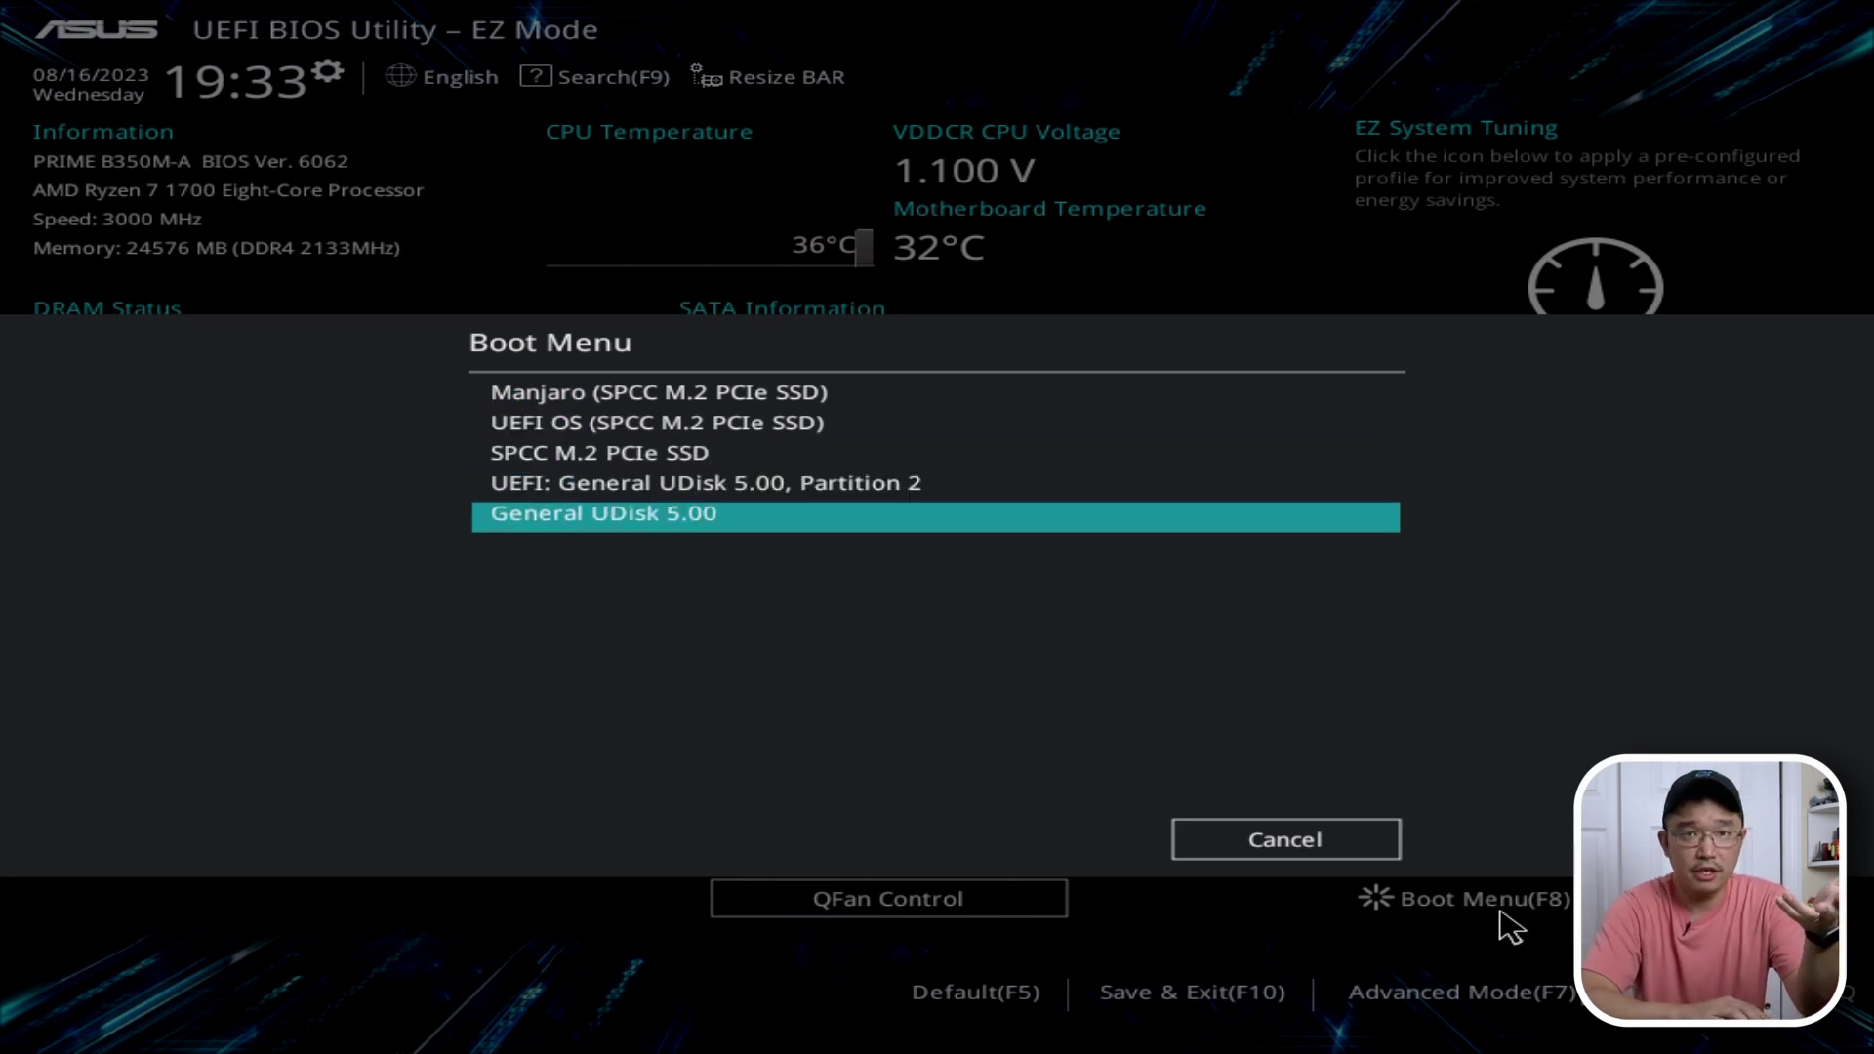
pyautogui.press('Up')
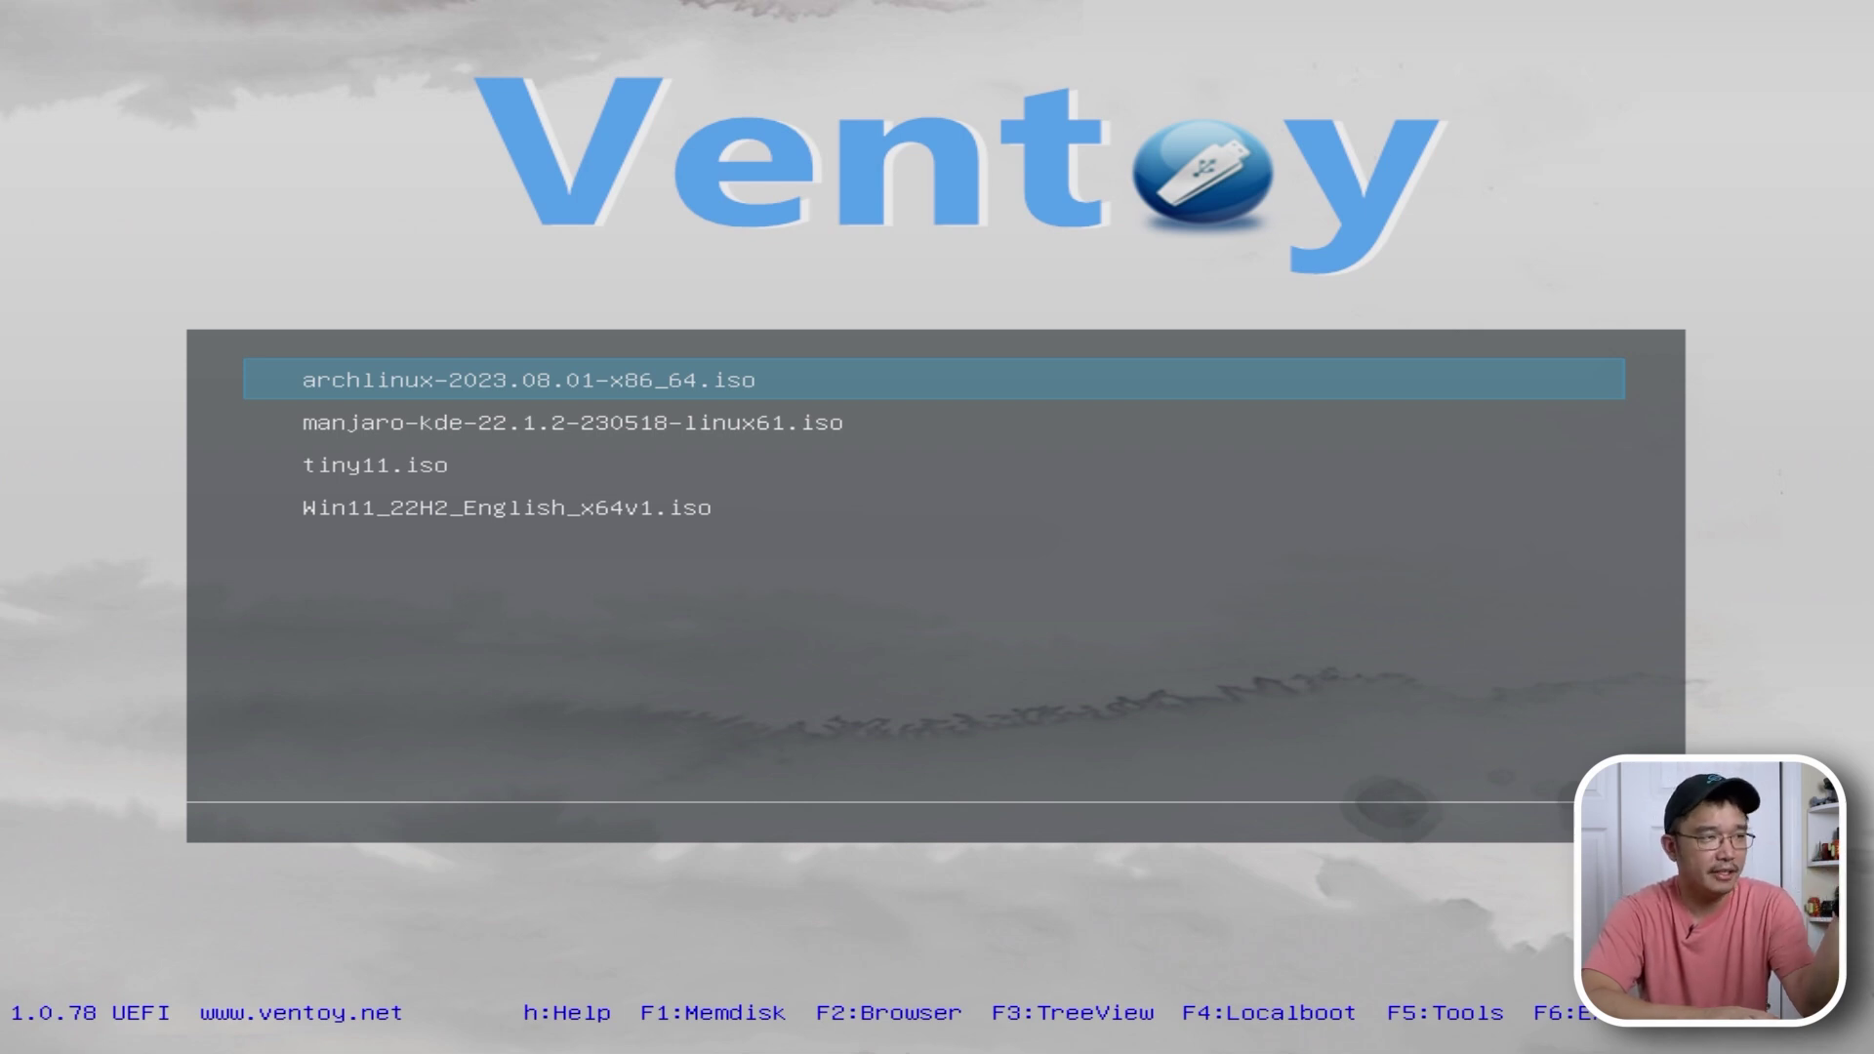
# - Boot archlinux-2023.08.01-x86_64.iso via 'Arch Linux install medium (x86_64, UEFI)'
pyautogui.press('Return')
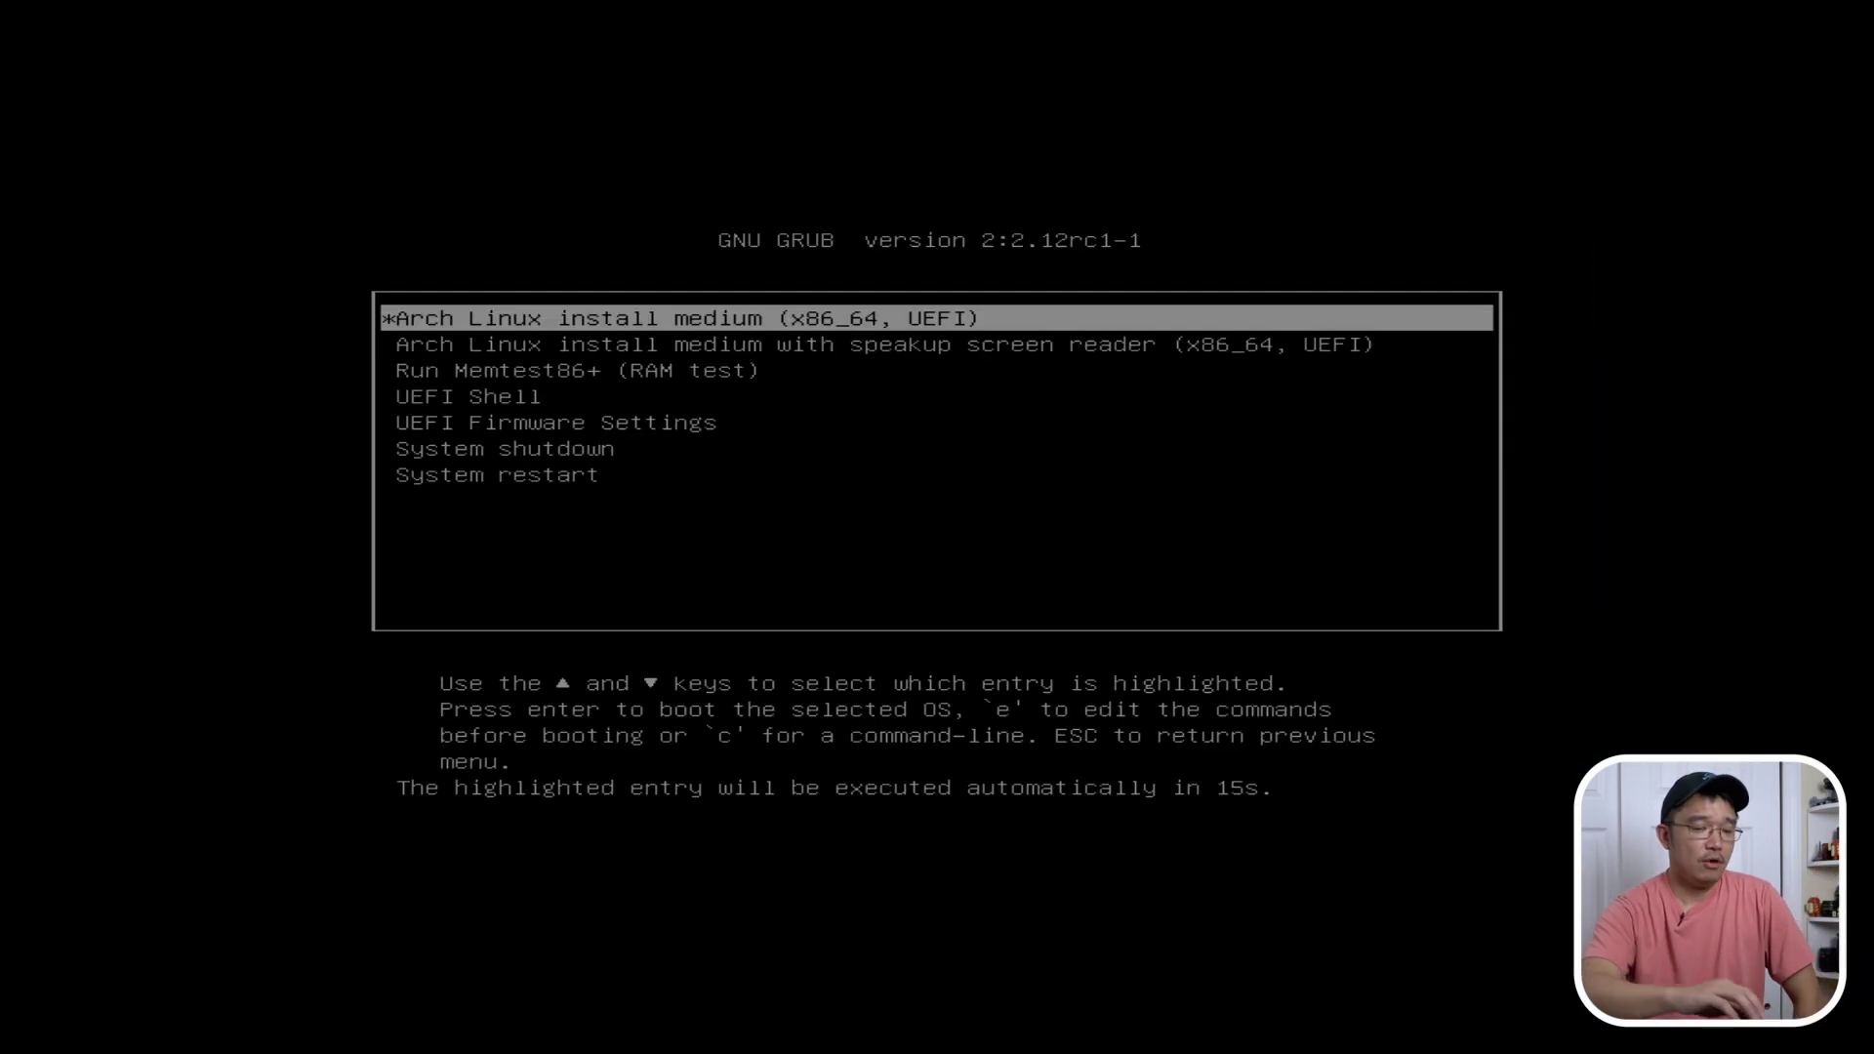
pyautogui.press('Down')
pyautogui.press('Down')
pyautogui.press('Down')
pyautogui.press('Up')
pyautogui.press('Up')
pyautogui.press('Up')
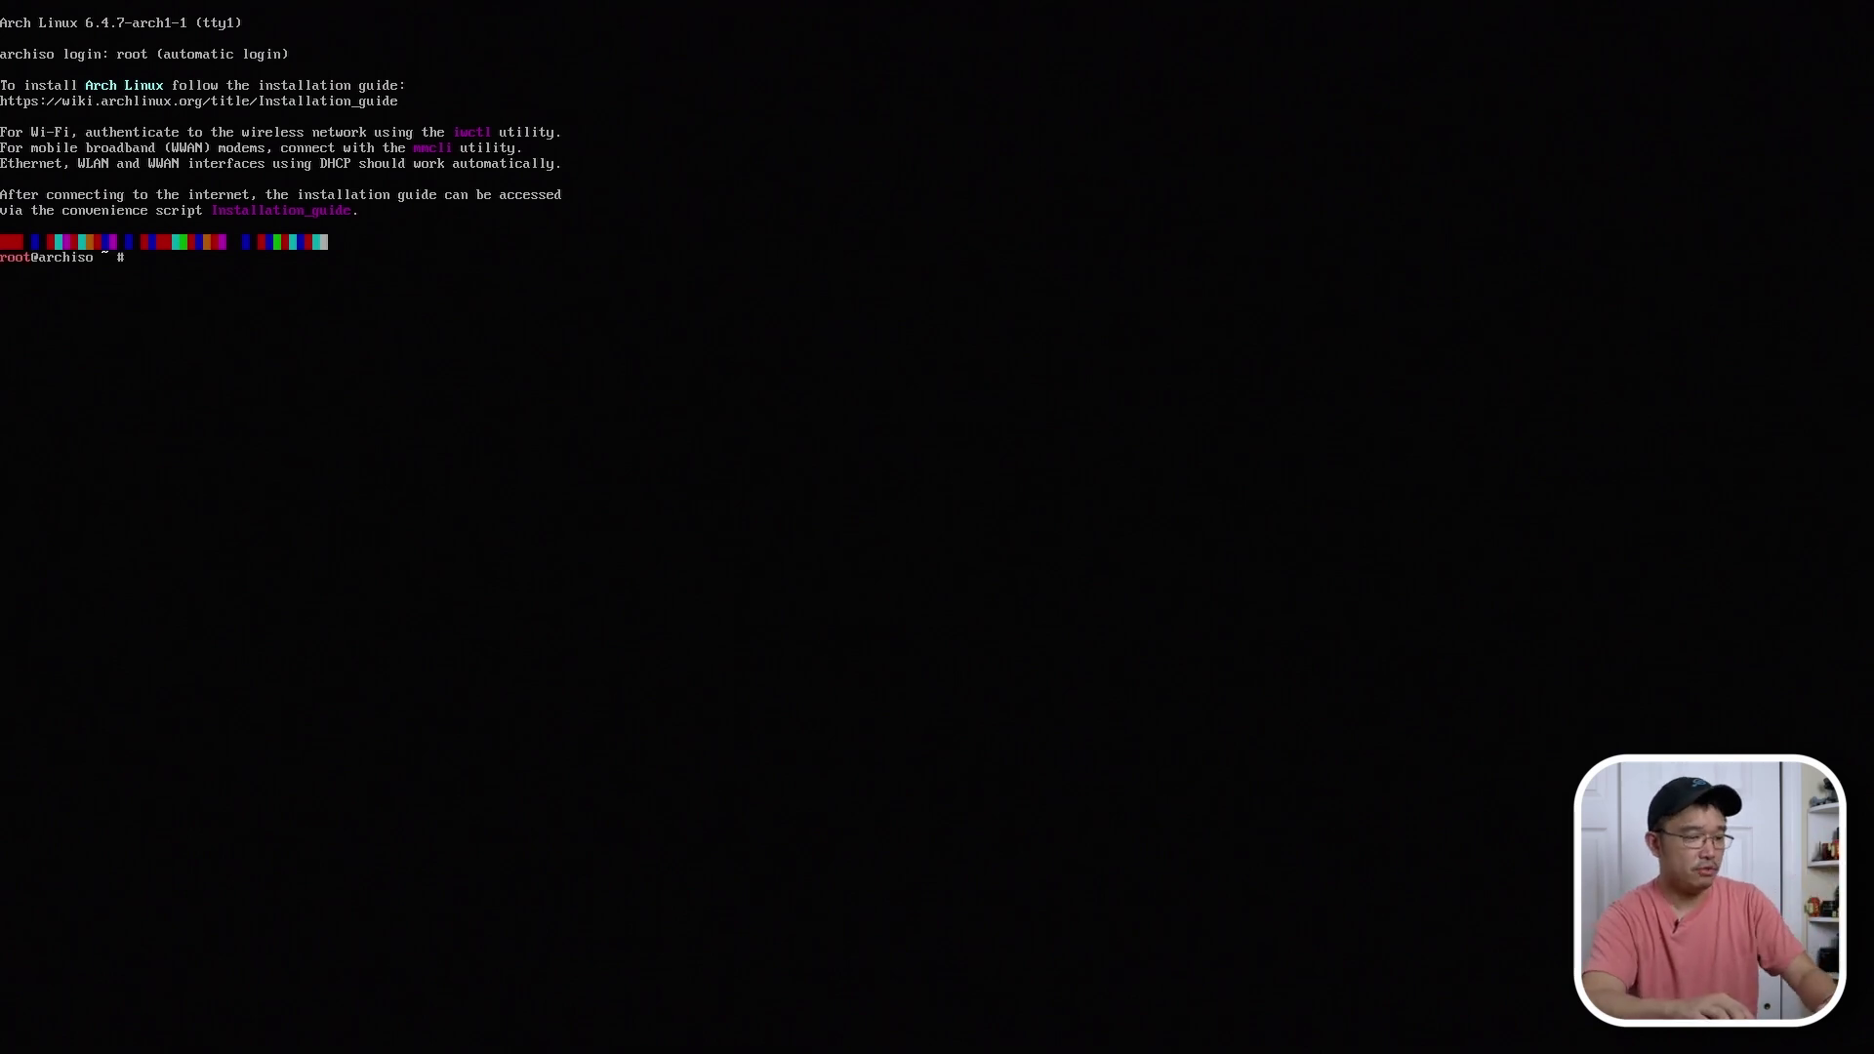
# - Launch archinstall and move to the Mirrors option in the main menu
pyautogui.write('rchinstall')
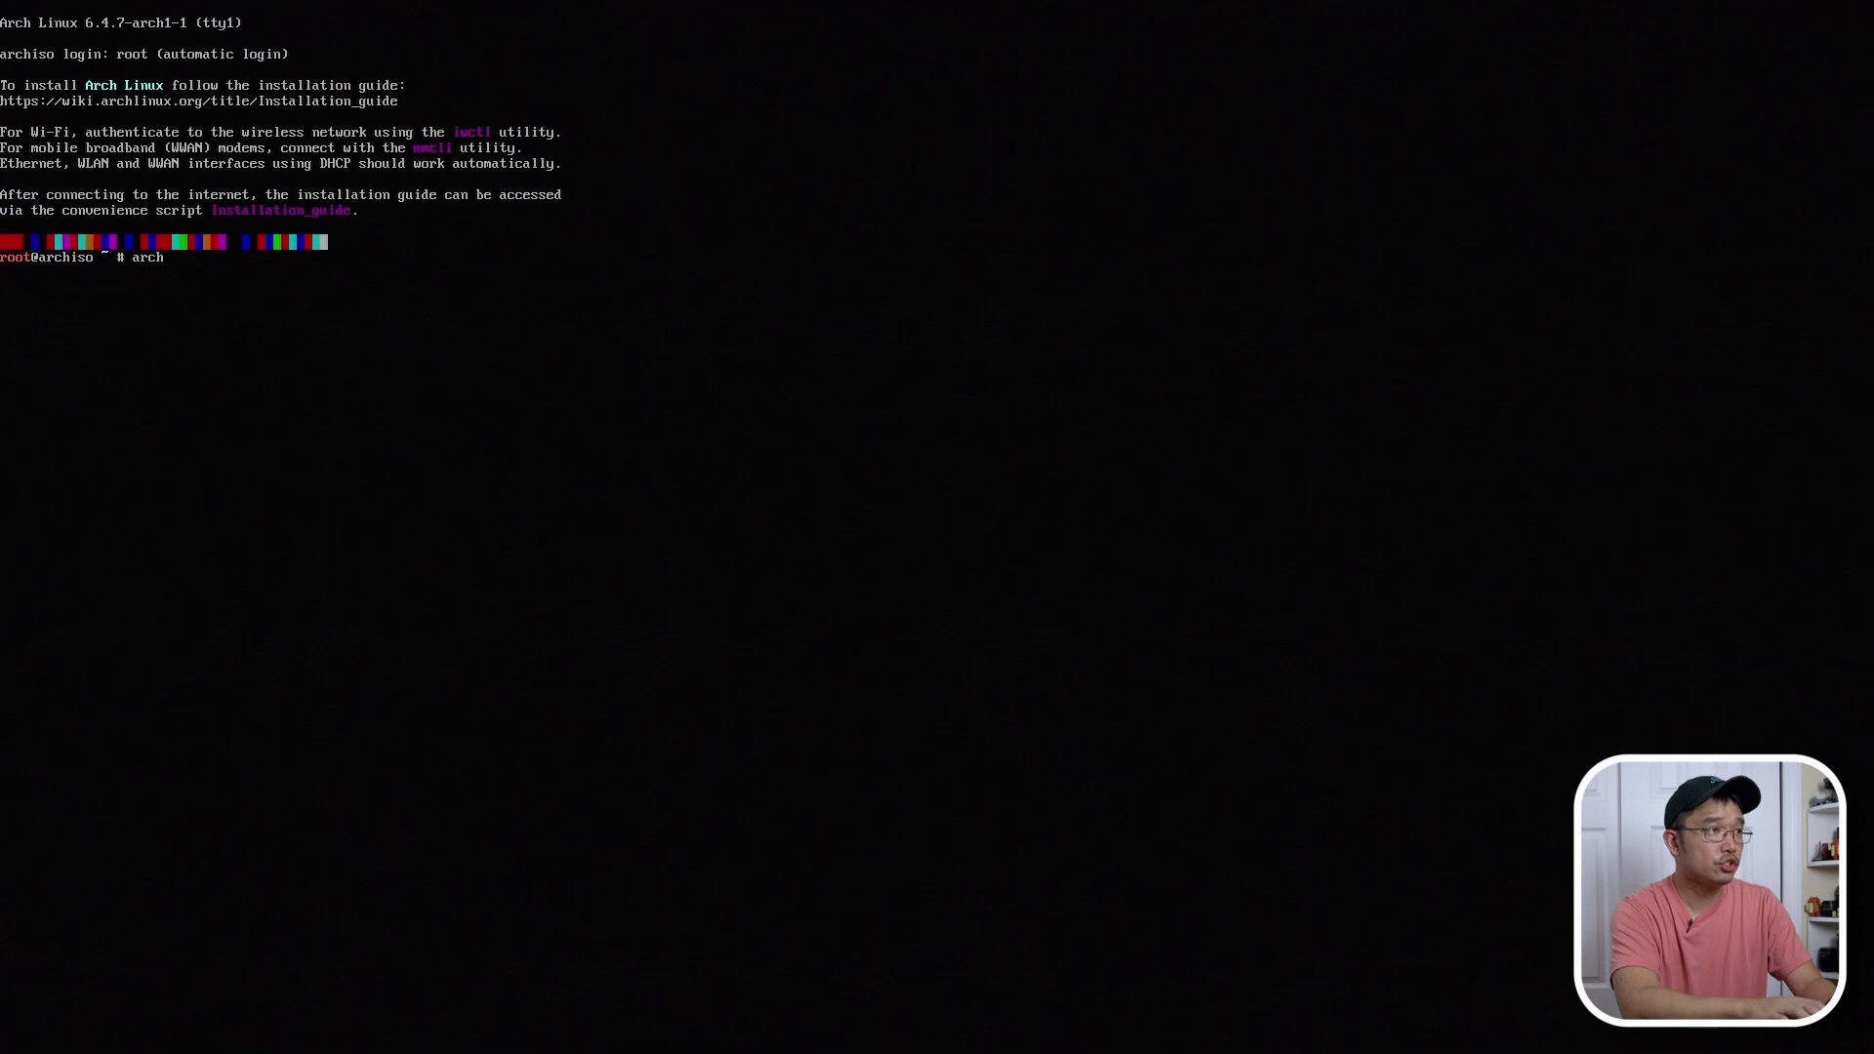
pyautogui.press('Return')
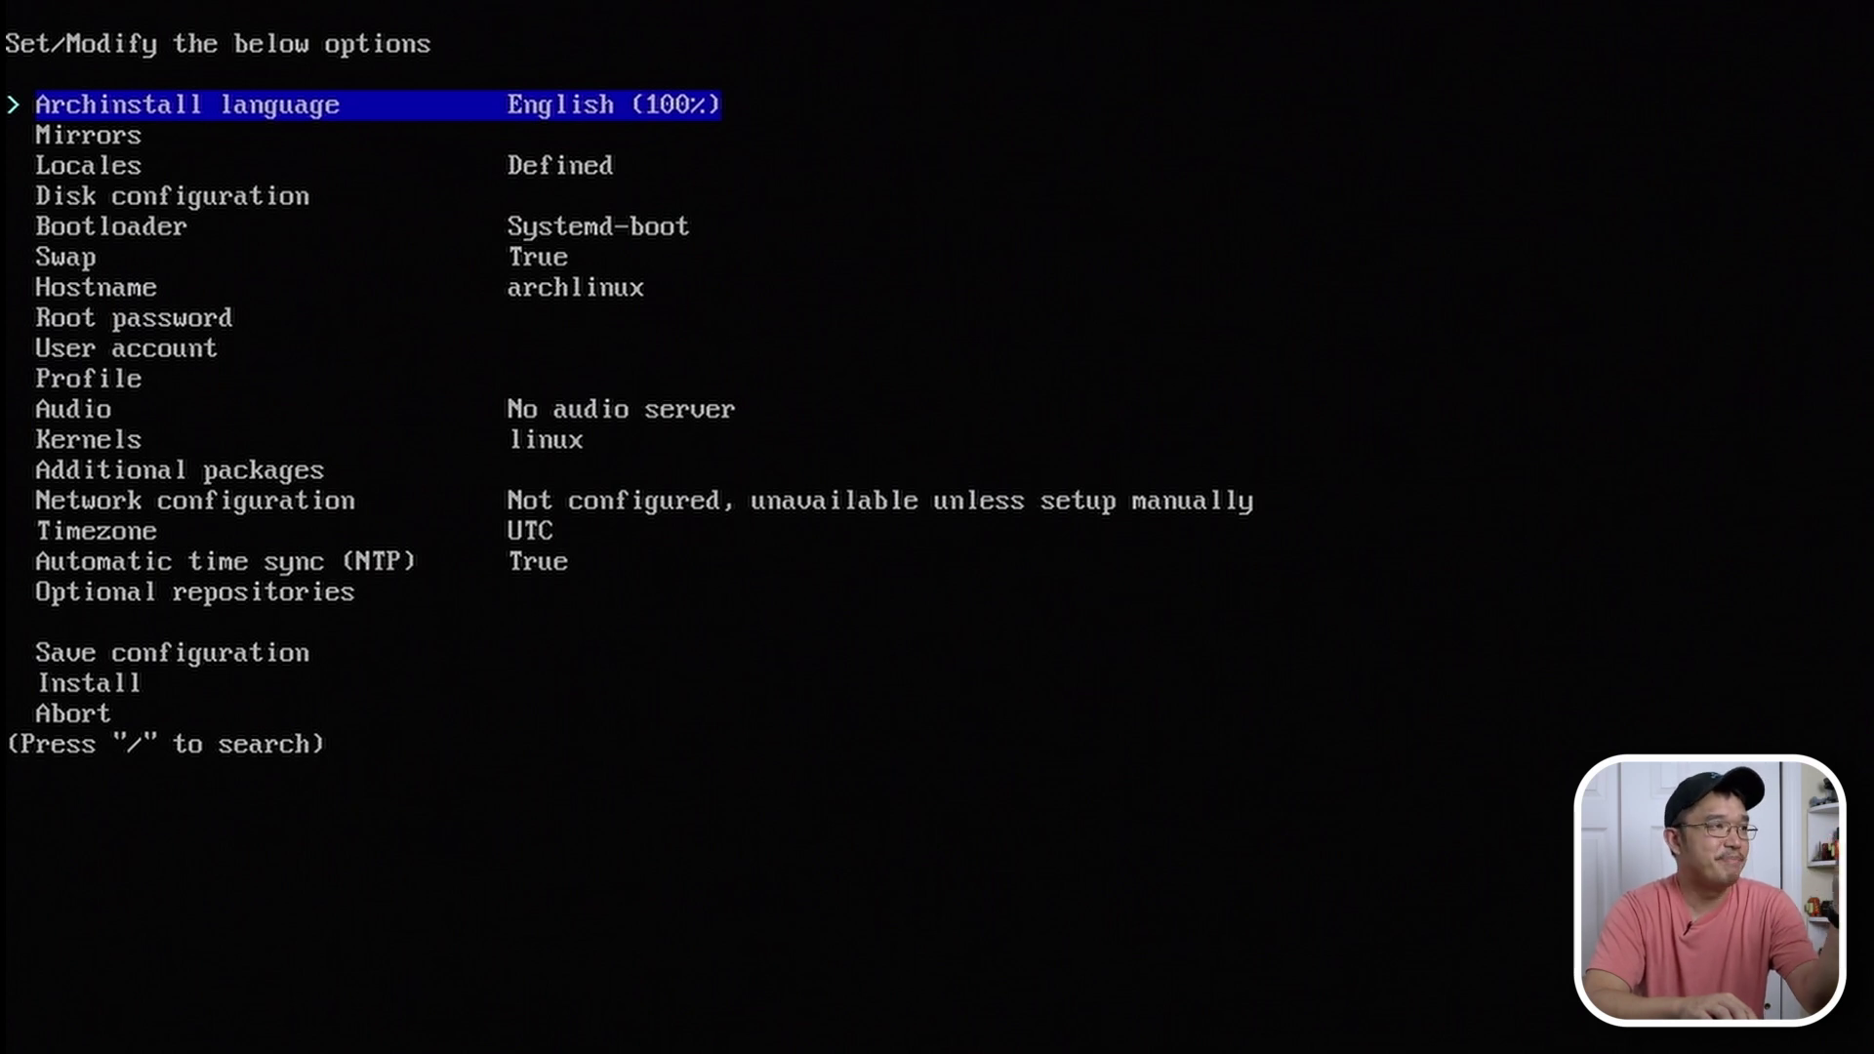
pyautogui.press('Down')
pyautogui.press('Down')
pyautogui.press('Down')
pyautogui.press('Up')
pyautogui.press('Up')
pyautogui.press('Up')
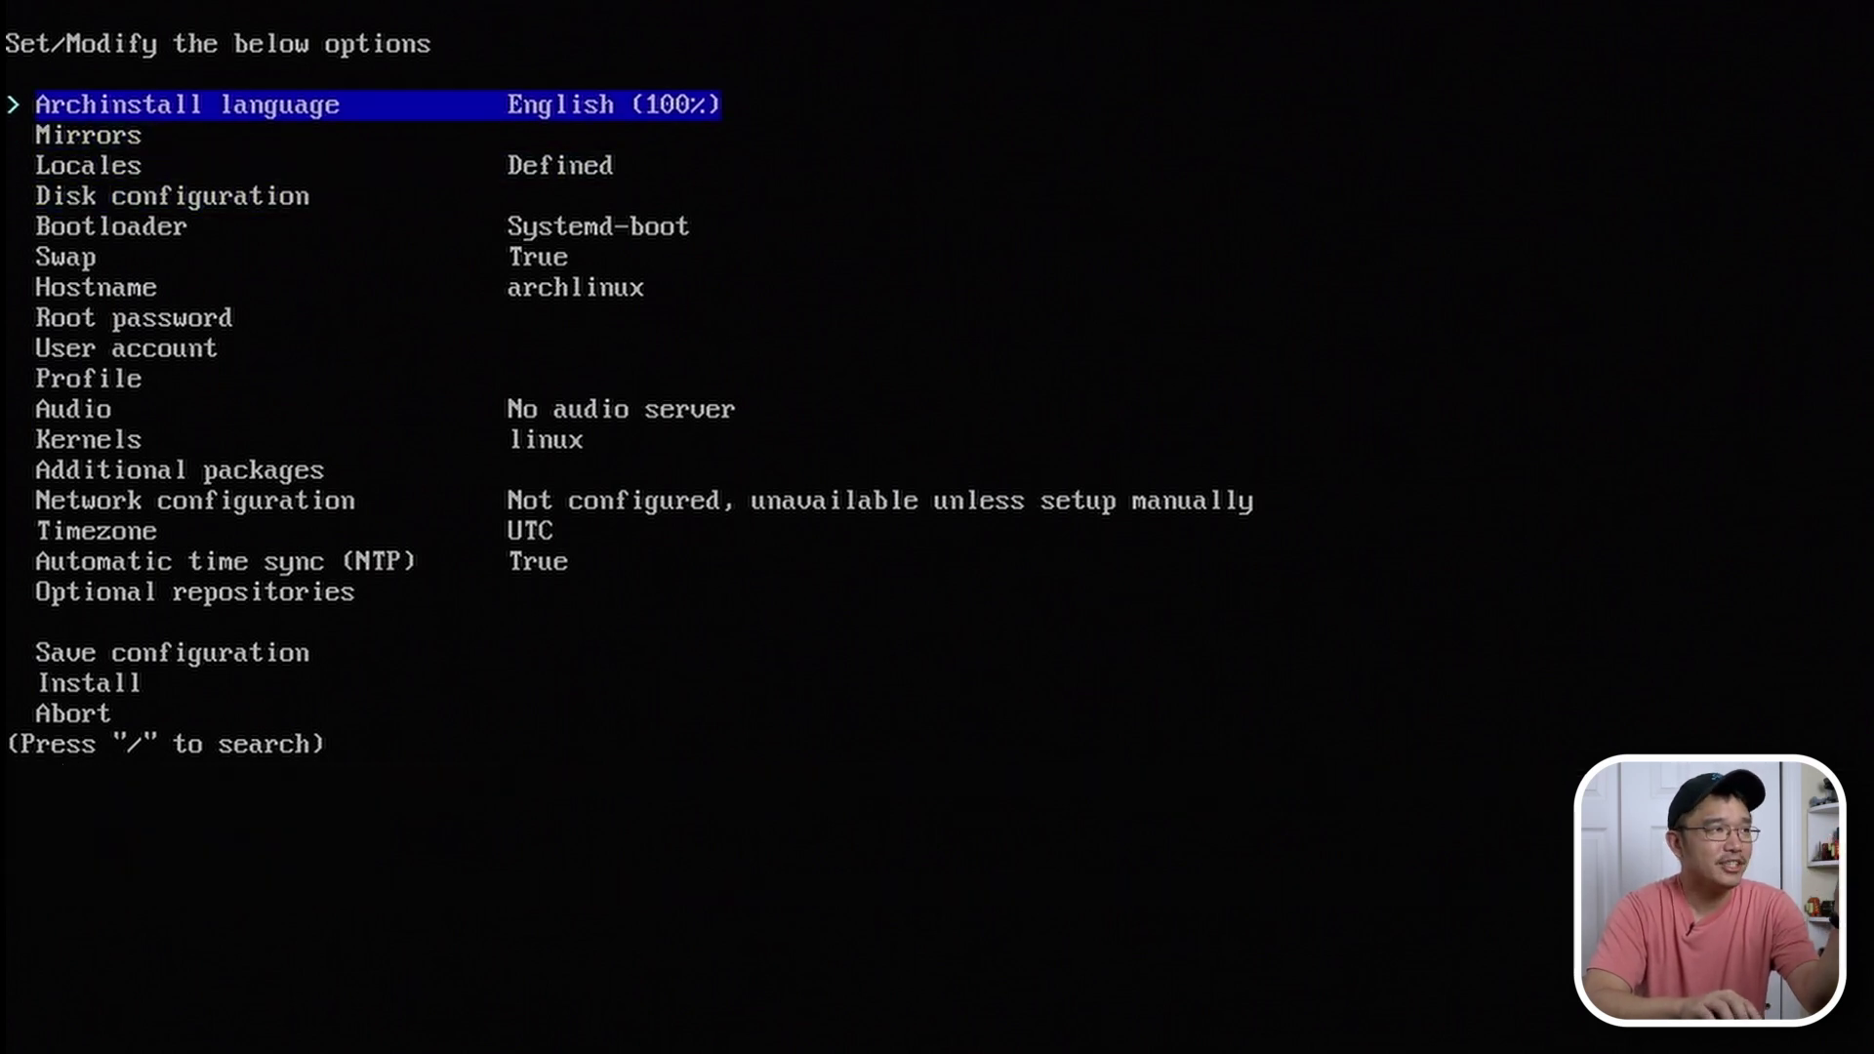
pyautogui.press('Down')
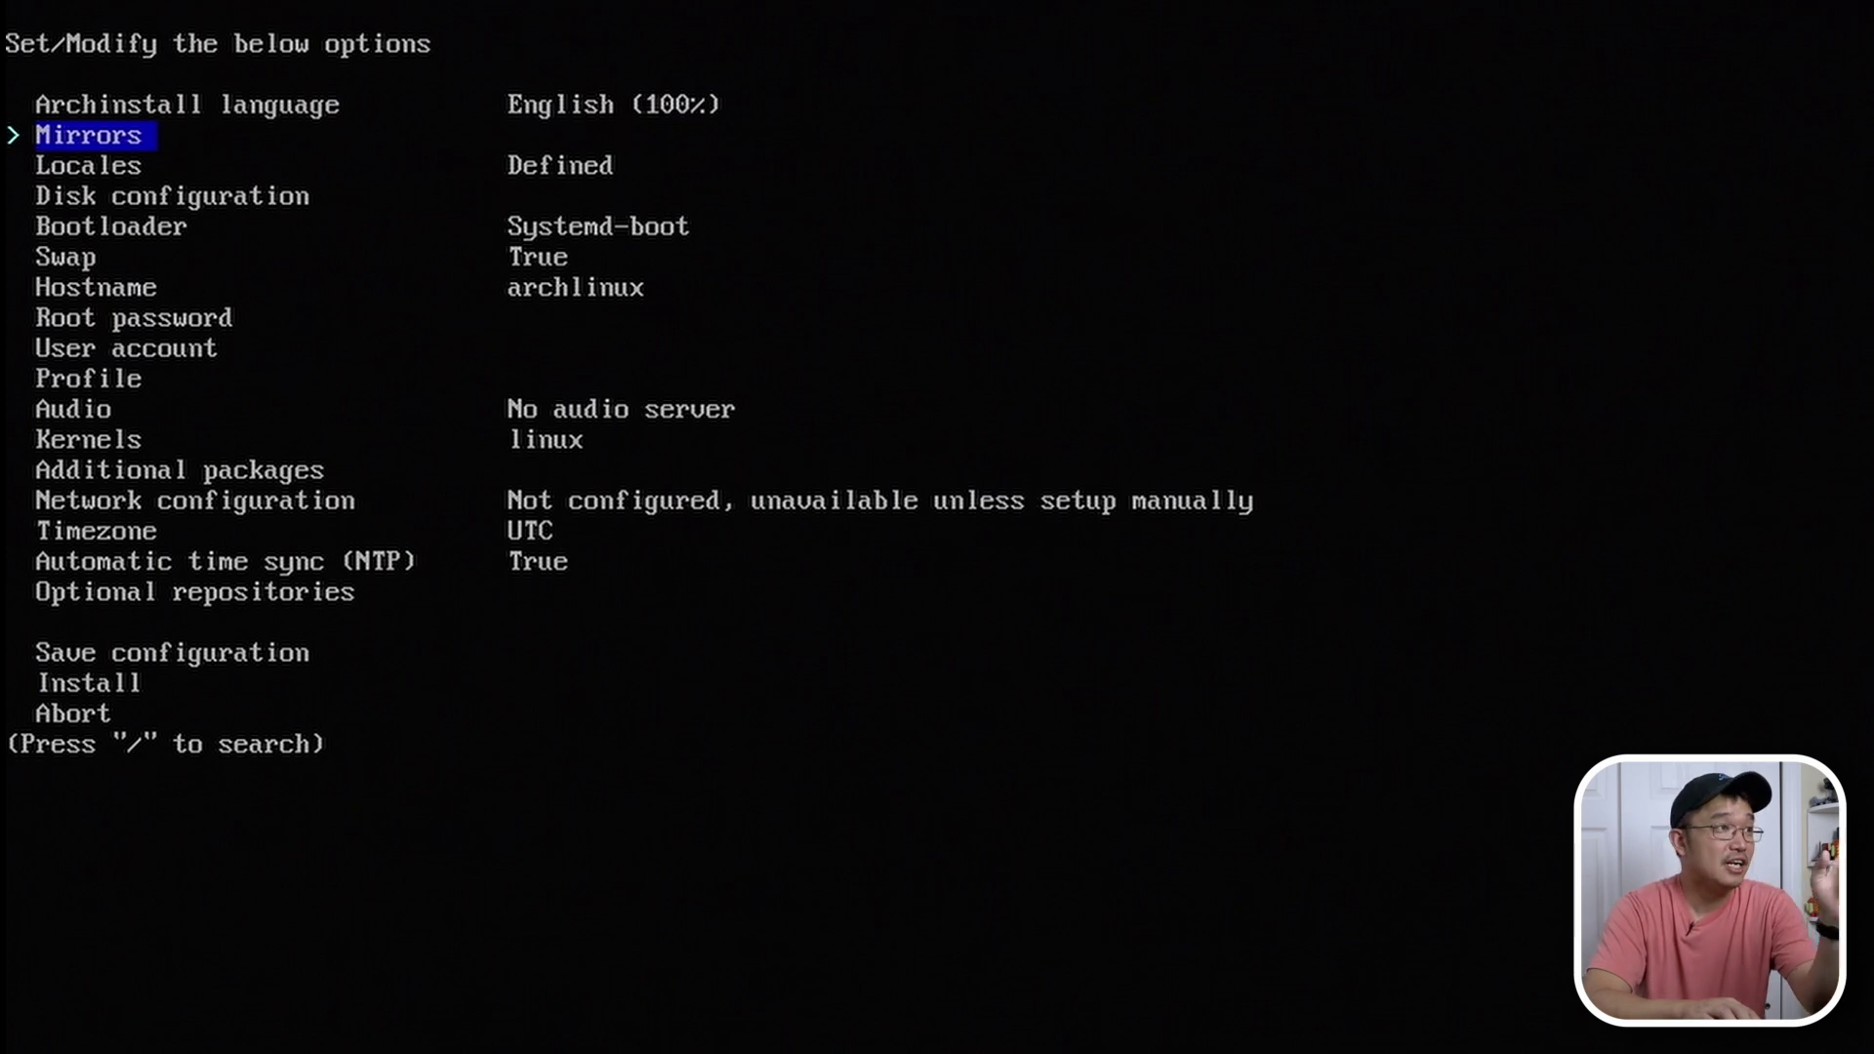
pyautogui.press('Down')
pyautogui.press('Down')
pyautogui.press('Down')
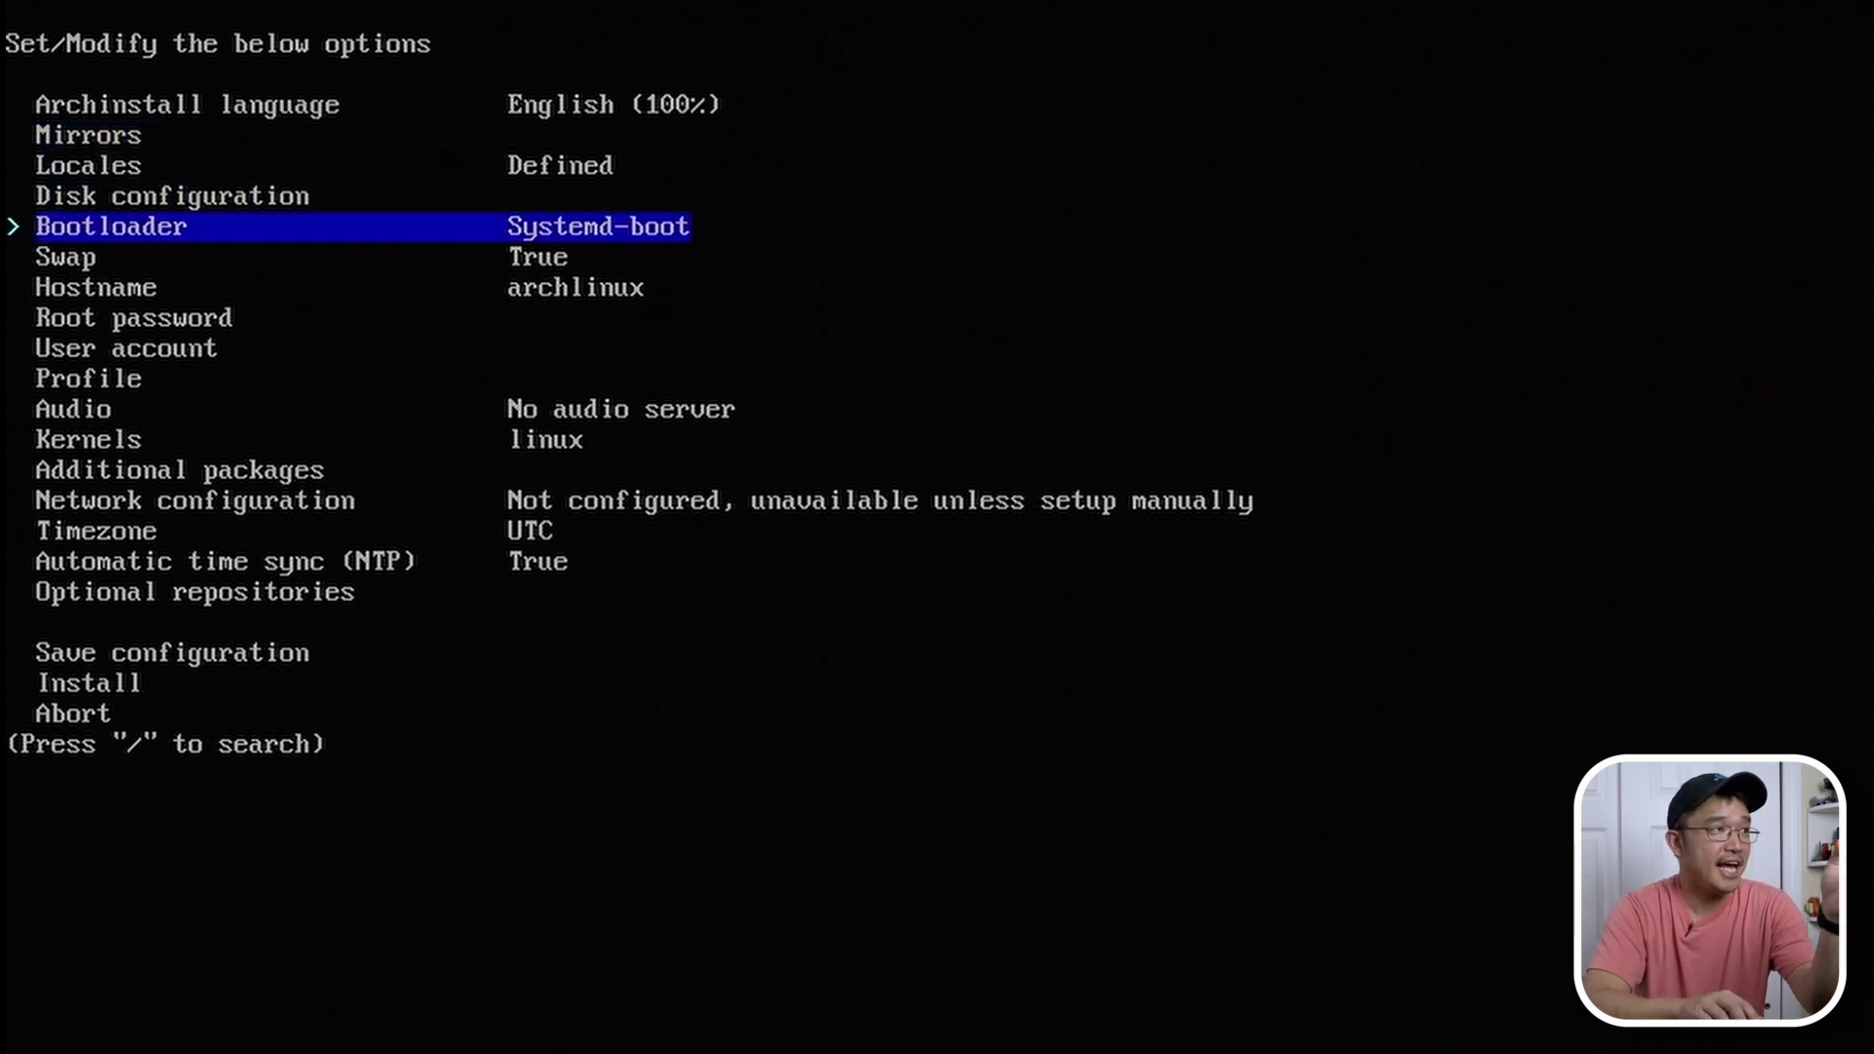
pyautogui.press('Up')
pyautogui.press('Up')
pyautogui.press('Up')
# - Set the mirror region to United States and go back to the main options
pyautogui.press('Return')
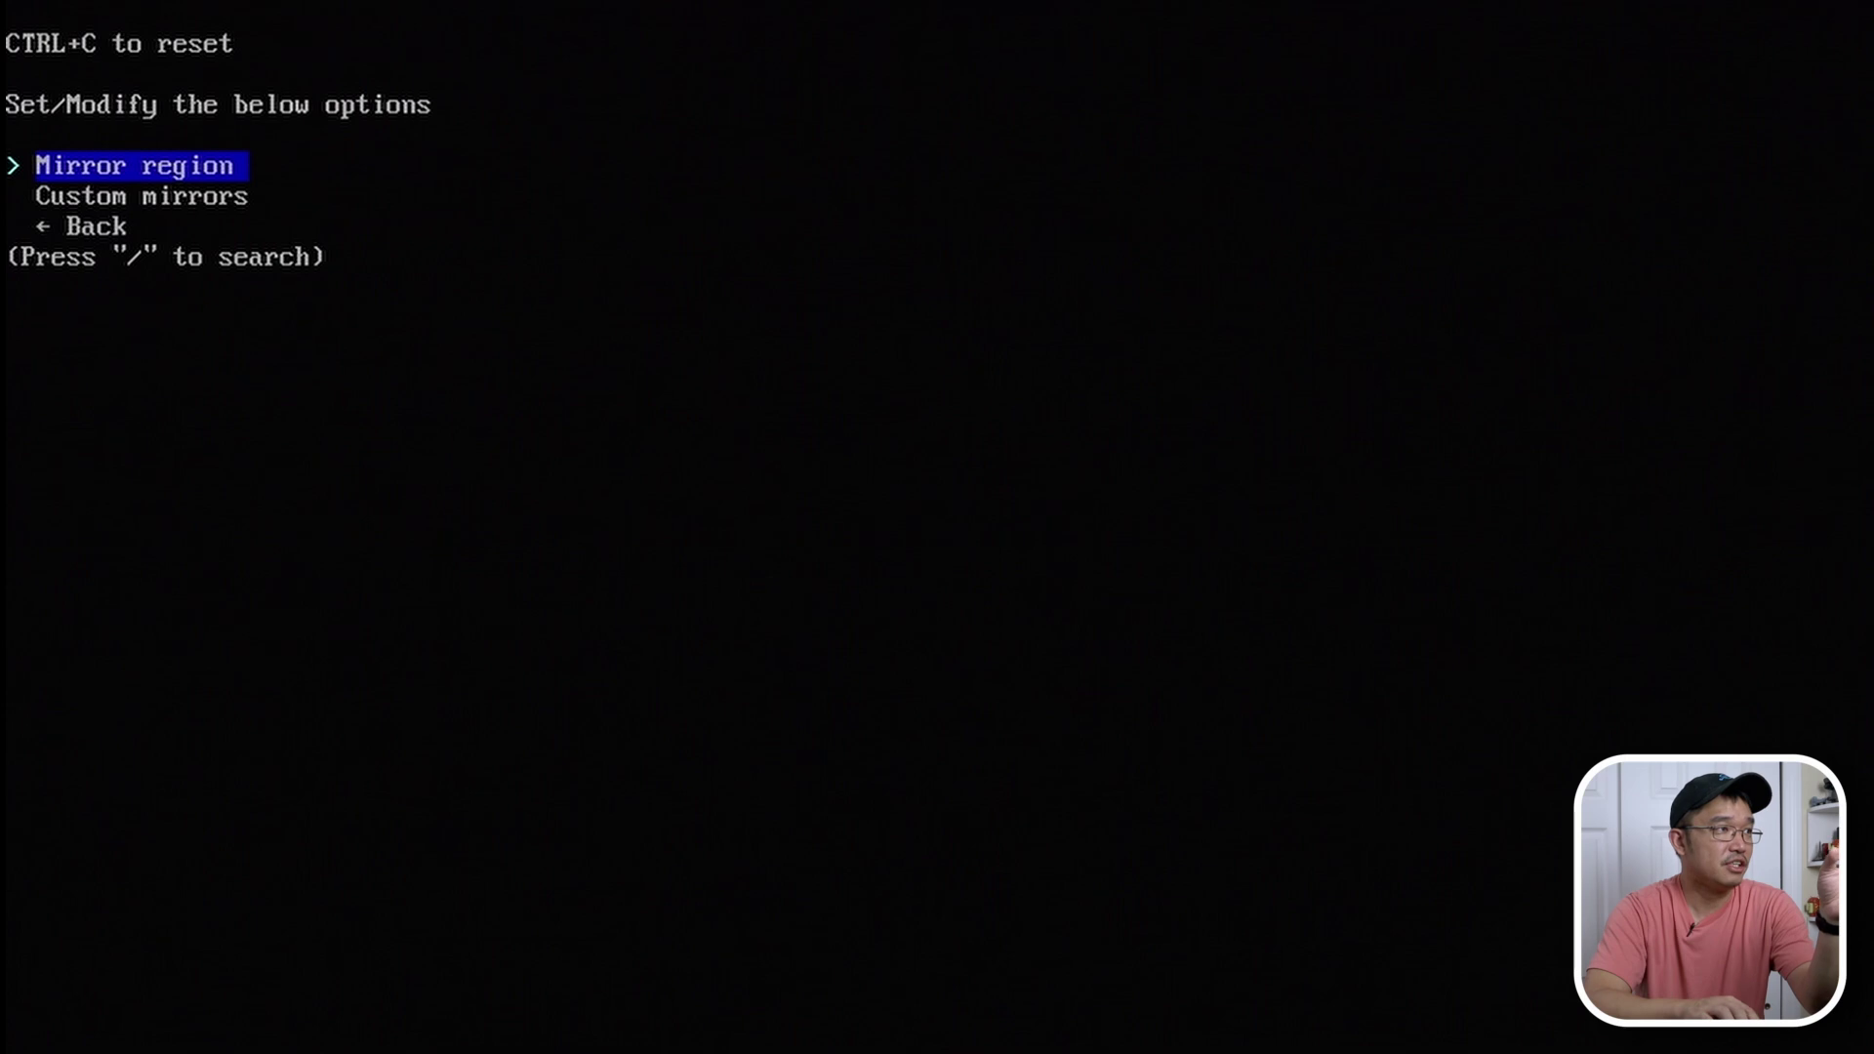
pyautogui.press('Return')
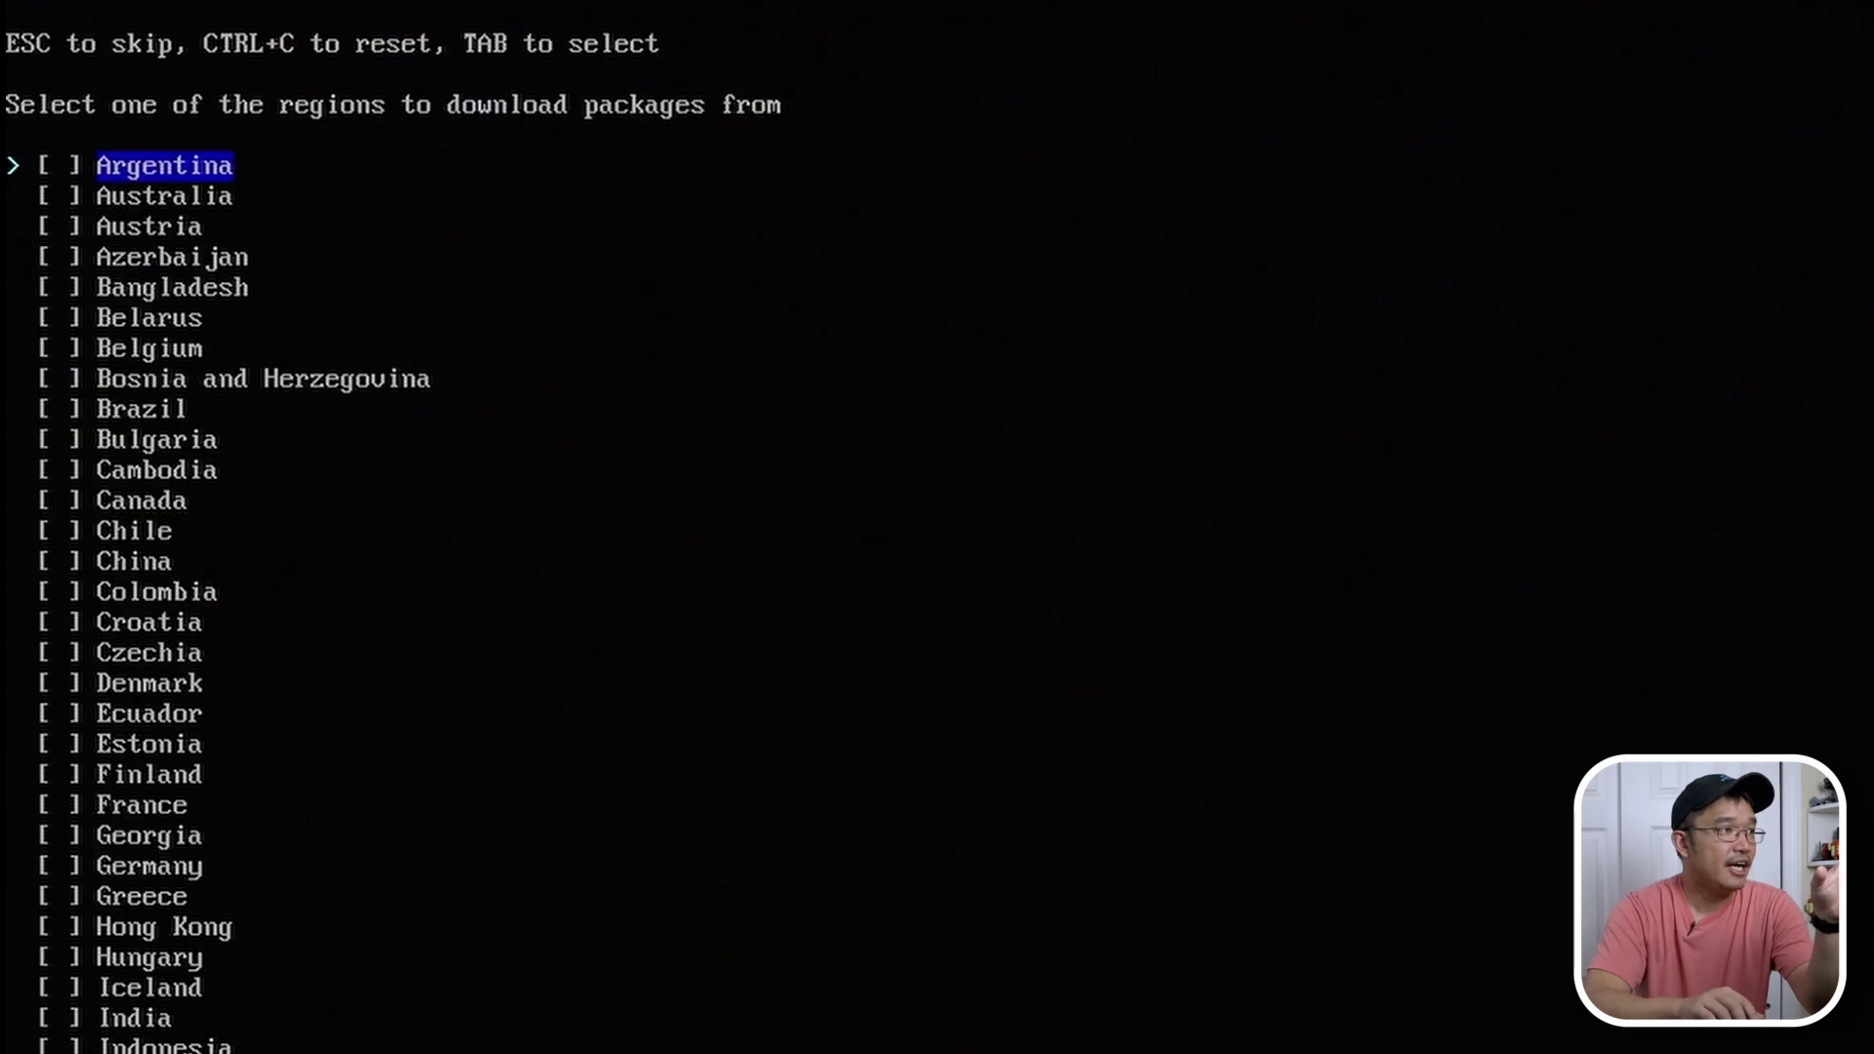
pyautogui.press('Down')
pyautogui.press('Down')
pyautogui.press('Down')
pyautogui.press('Down')
pyautogui.press('Down')
pyautogui.press('Down')
pyautogui.press('Down')
pyautogui.press('Down')
pyautogui.press('Down')
pyautogui.press('Down')
pyautogui.press('Down')
pyautogui.press('Down')
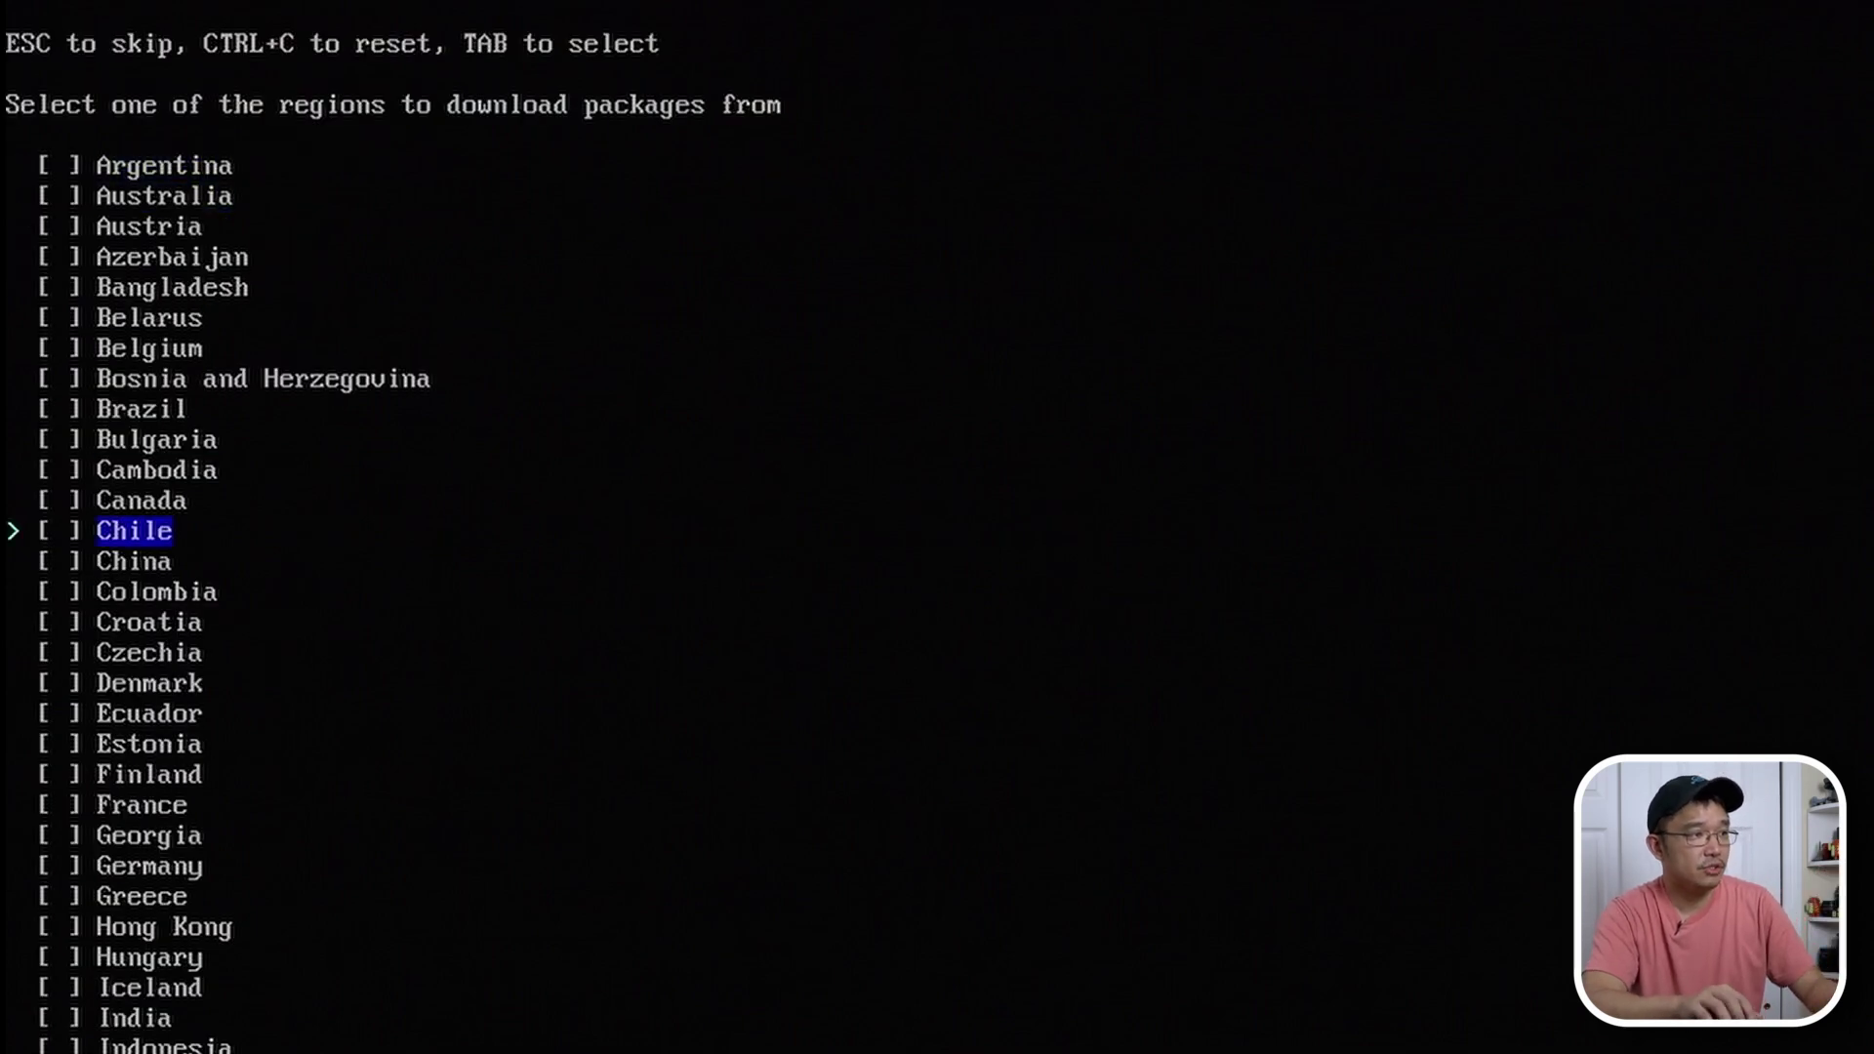
pyautogui.press('Down')
pyautogui.press('Down')
pyautogui.press('Down')
pyautogui.press('Down')
pyautogui.press('Down')
pyautogui.press('Down')
pyautogui.press('Down')
pyautogui.press('Down')
pyautogui.press('Down')
pyautogui.press('Down')
pyautogui.press('Down')
pyautogui.press('Down')
pyautogui.press('Down')
pyautogui.press('Down')
pyautogui.press('Down')
pyautogui.press('Down')
pyautogui.press('Down')
pyautogui.press('Down')
pyautogui.press('Down')
pyautogui.press('Down')
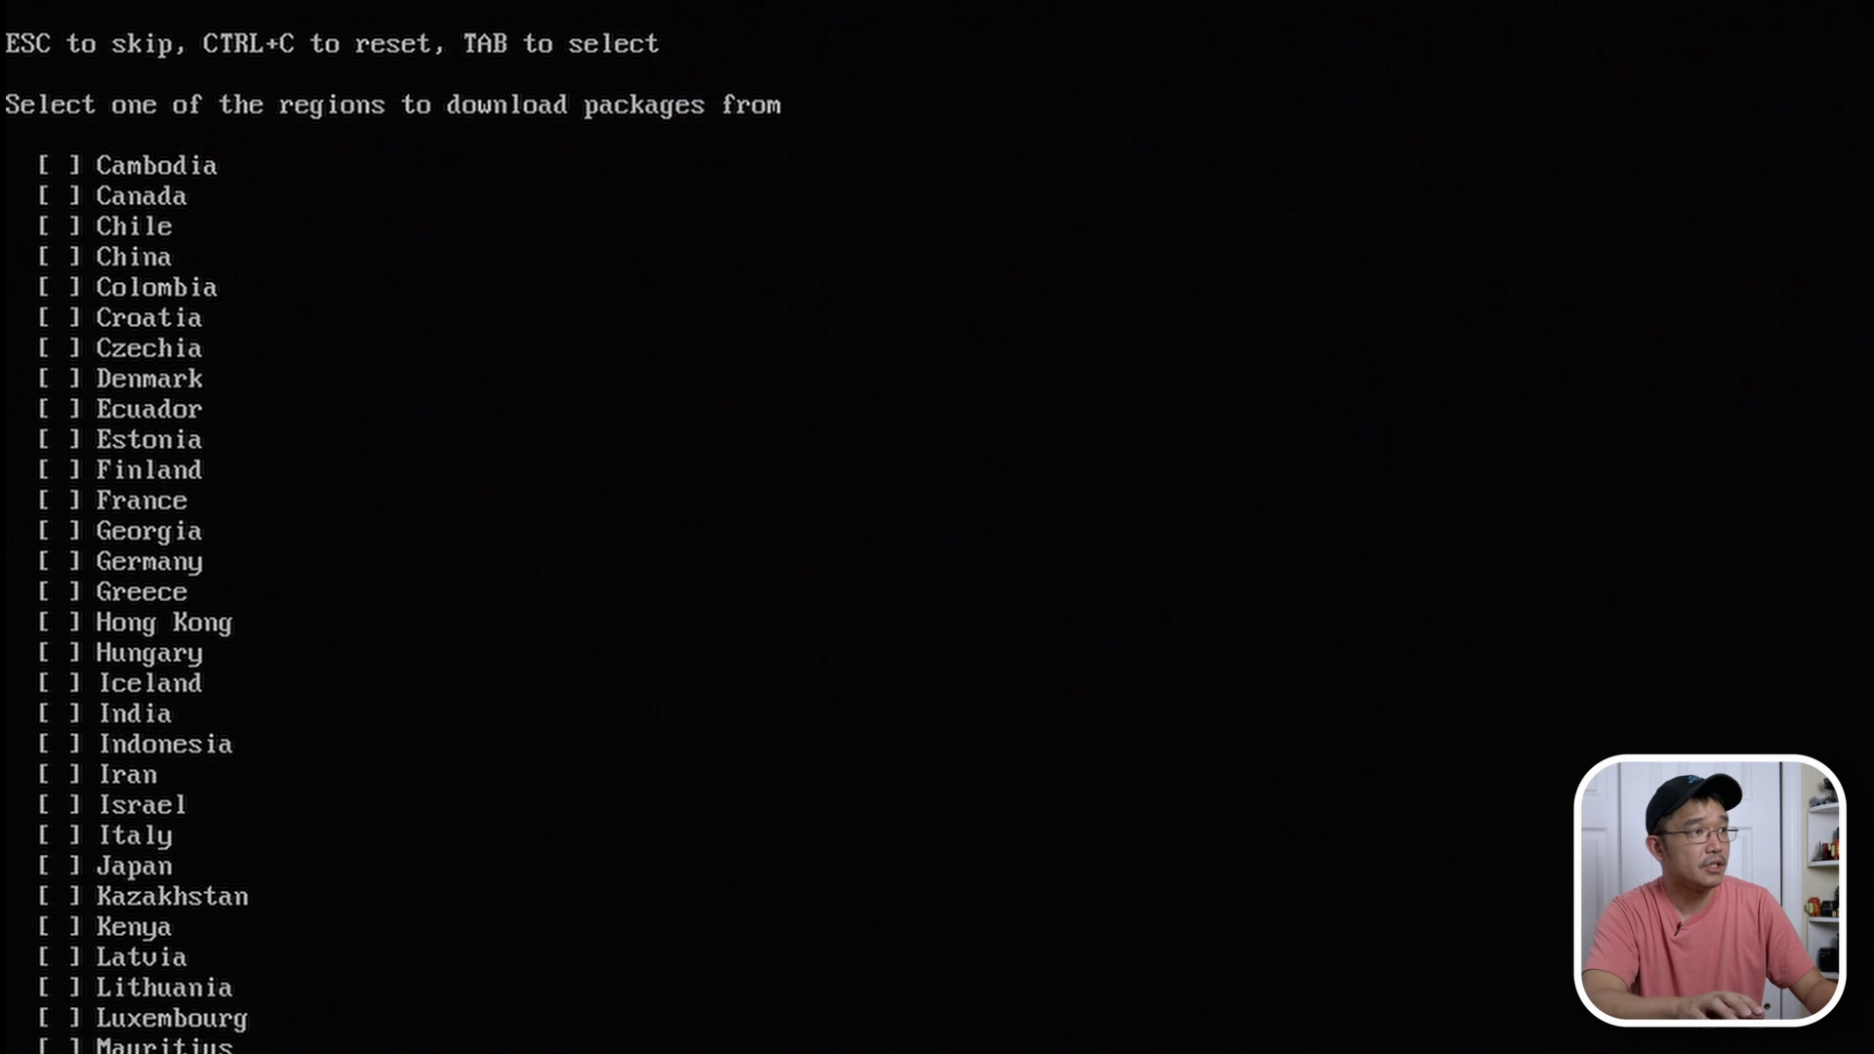
pyautogui.press('Down')
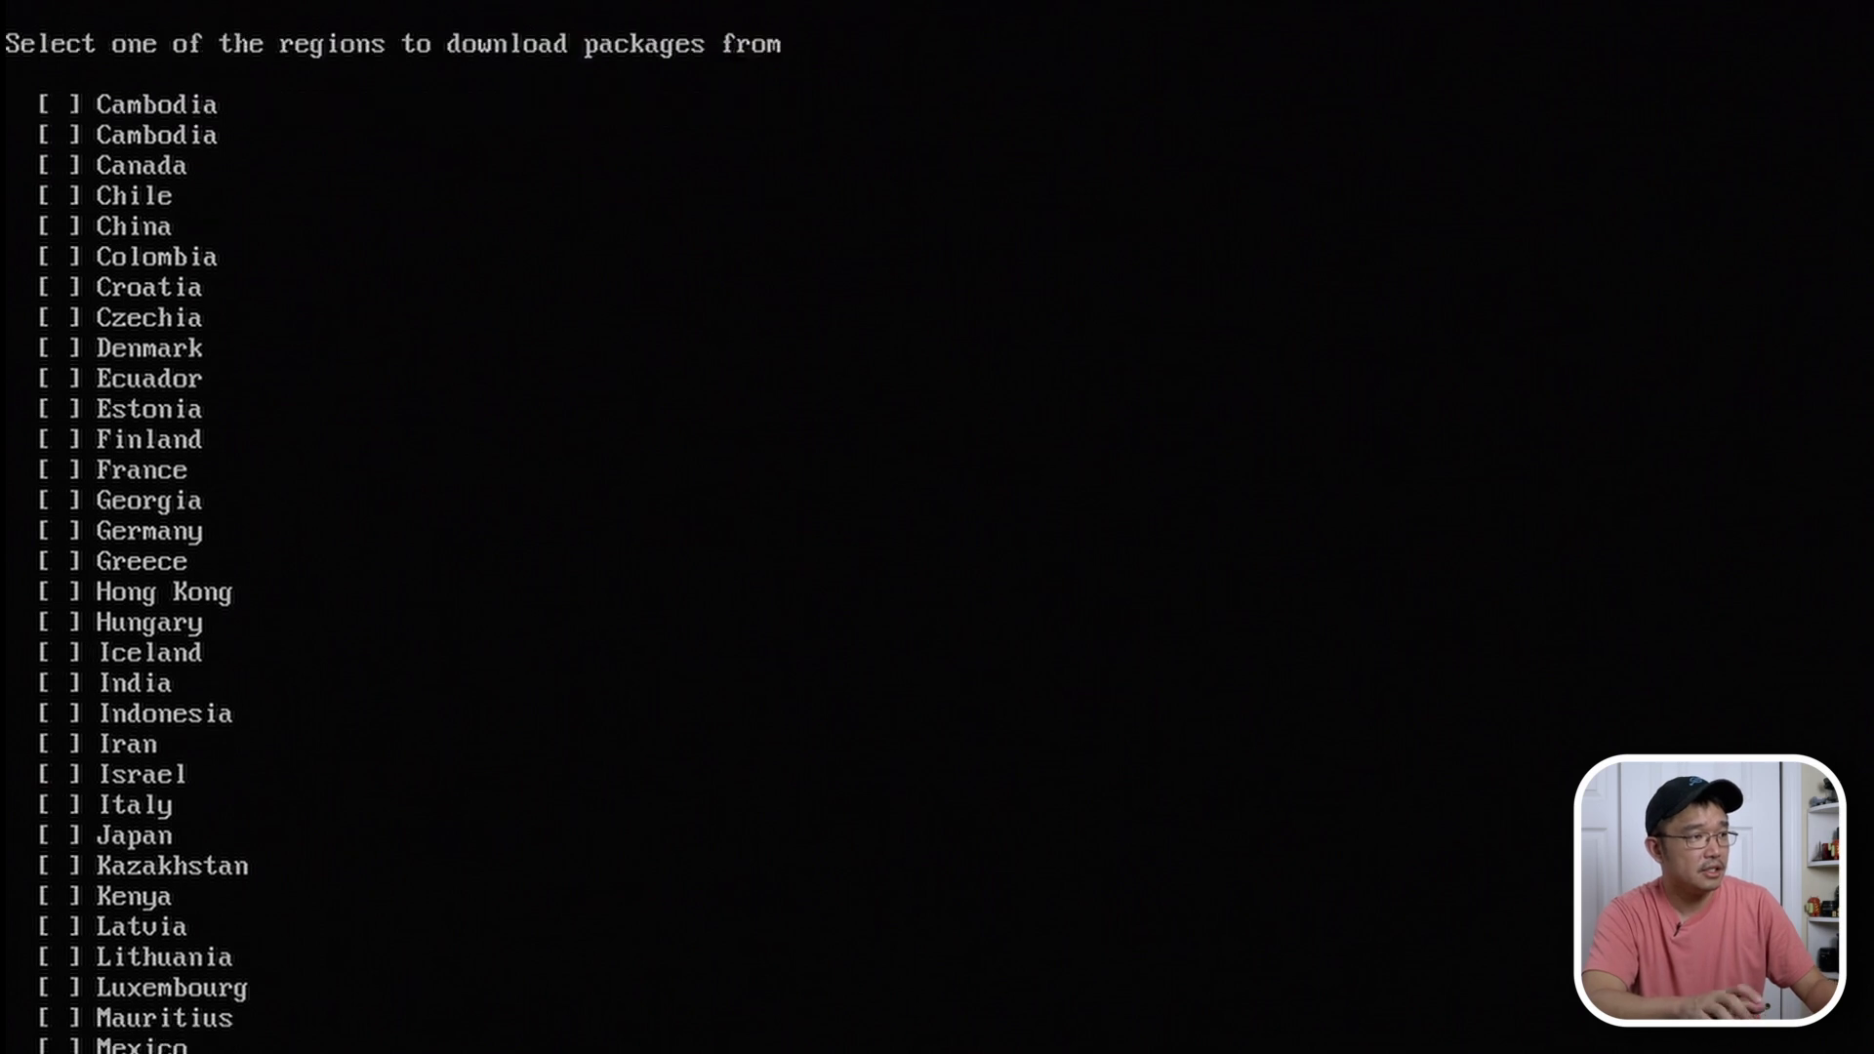
pyautogui.press('Tab')
pyautogui.press('Return')
pyautogui.press('Down')
pyautogui.press('Down')
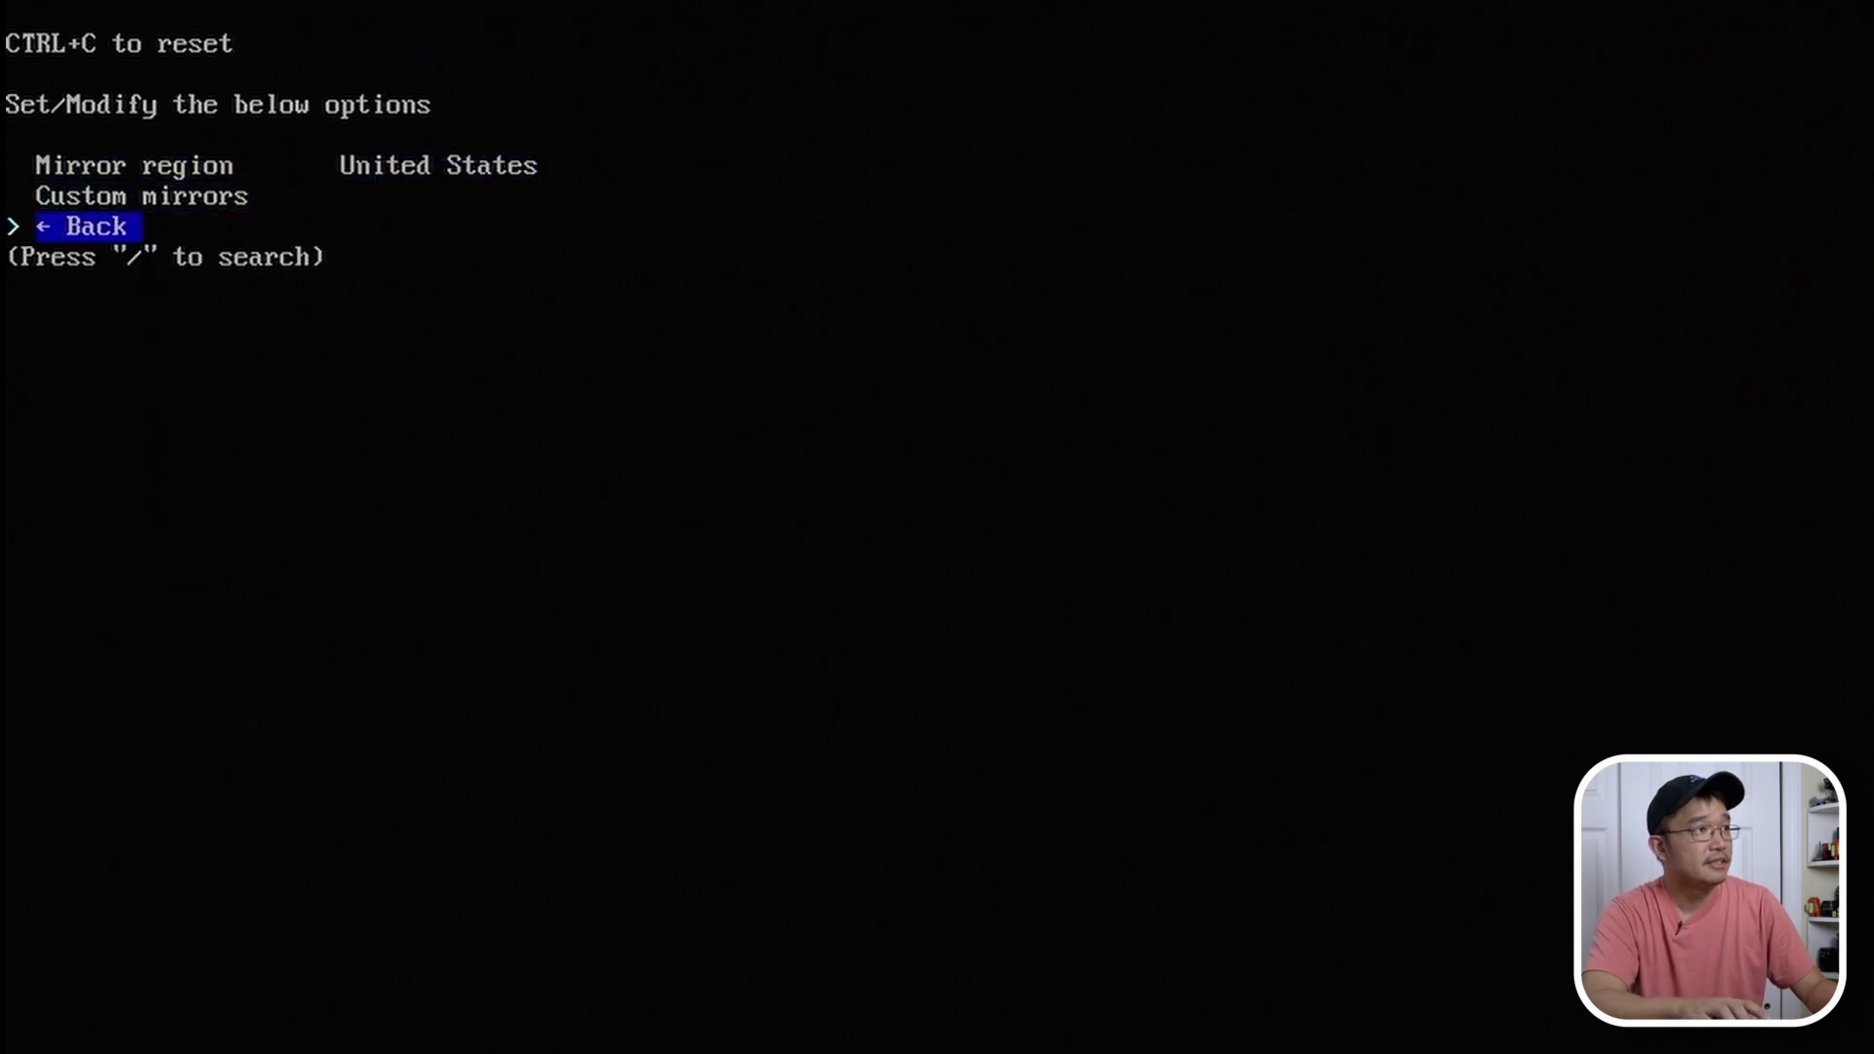
pyautogui.press('Return')
pyautogui.press('Down')
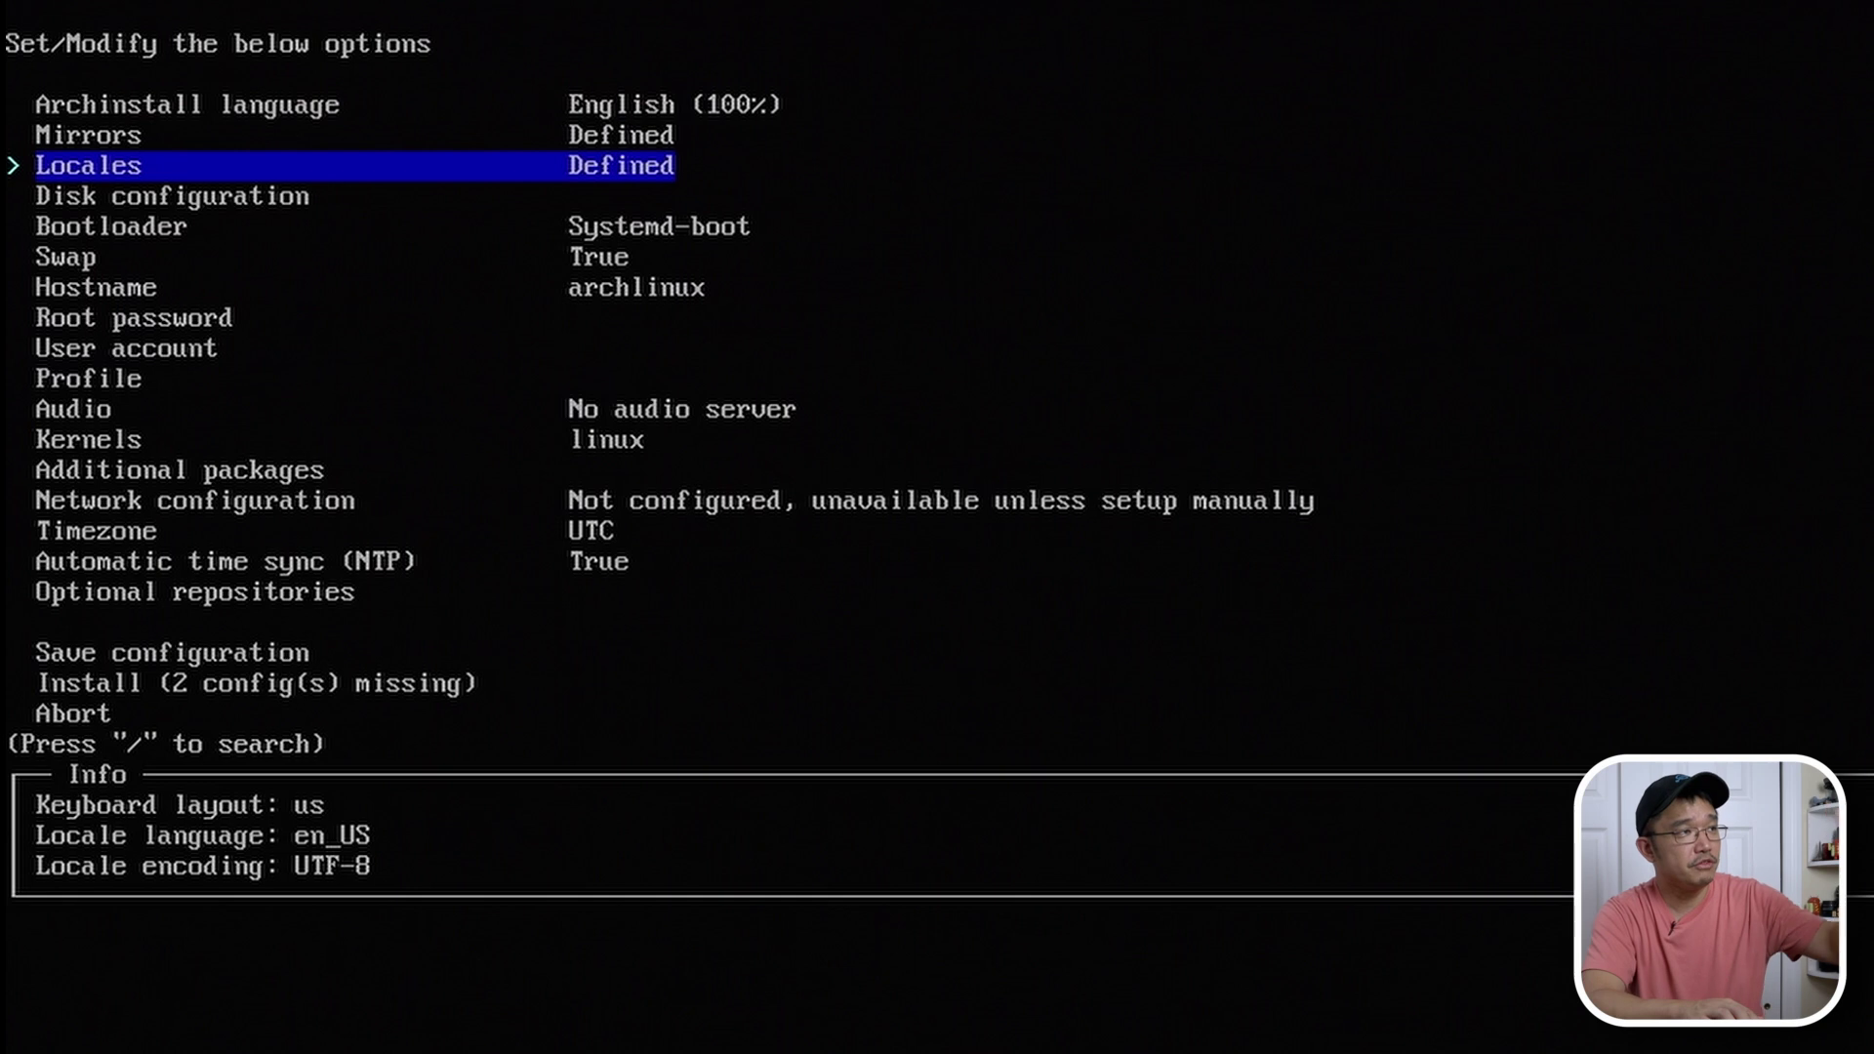
# - Review the locale settings, leaving them unchanged
pyautogui.press('Return')
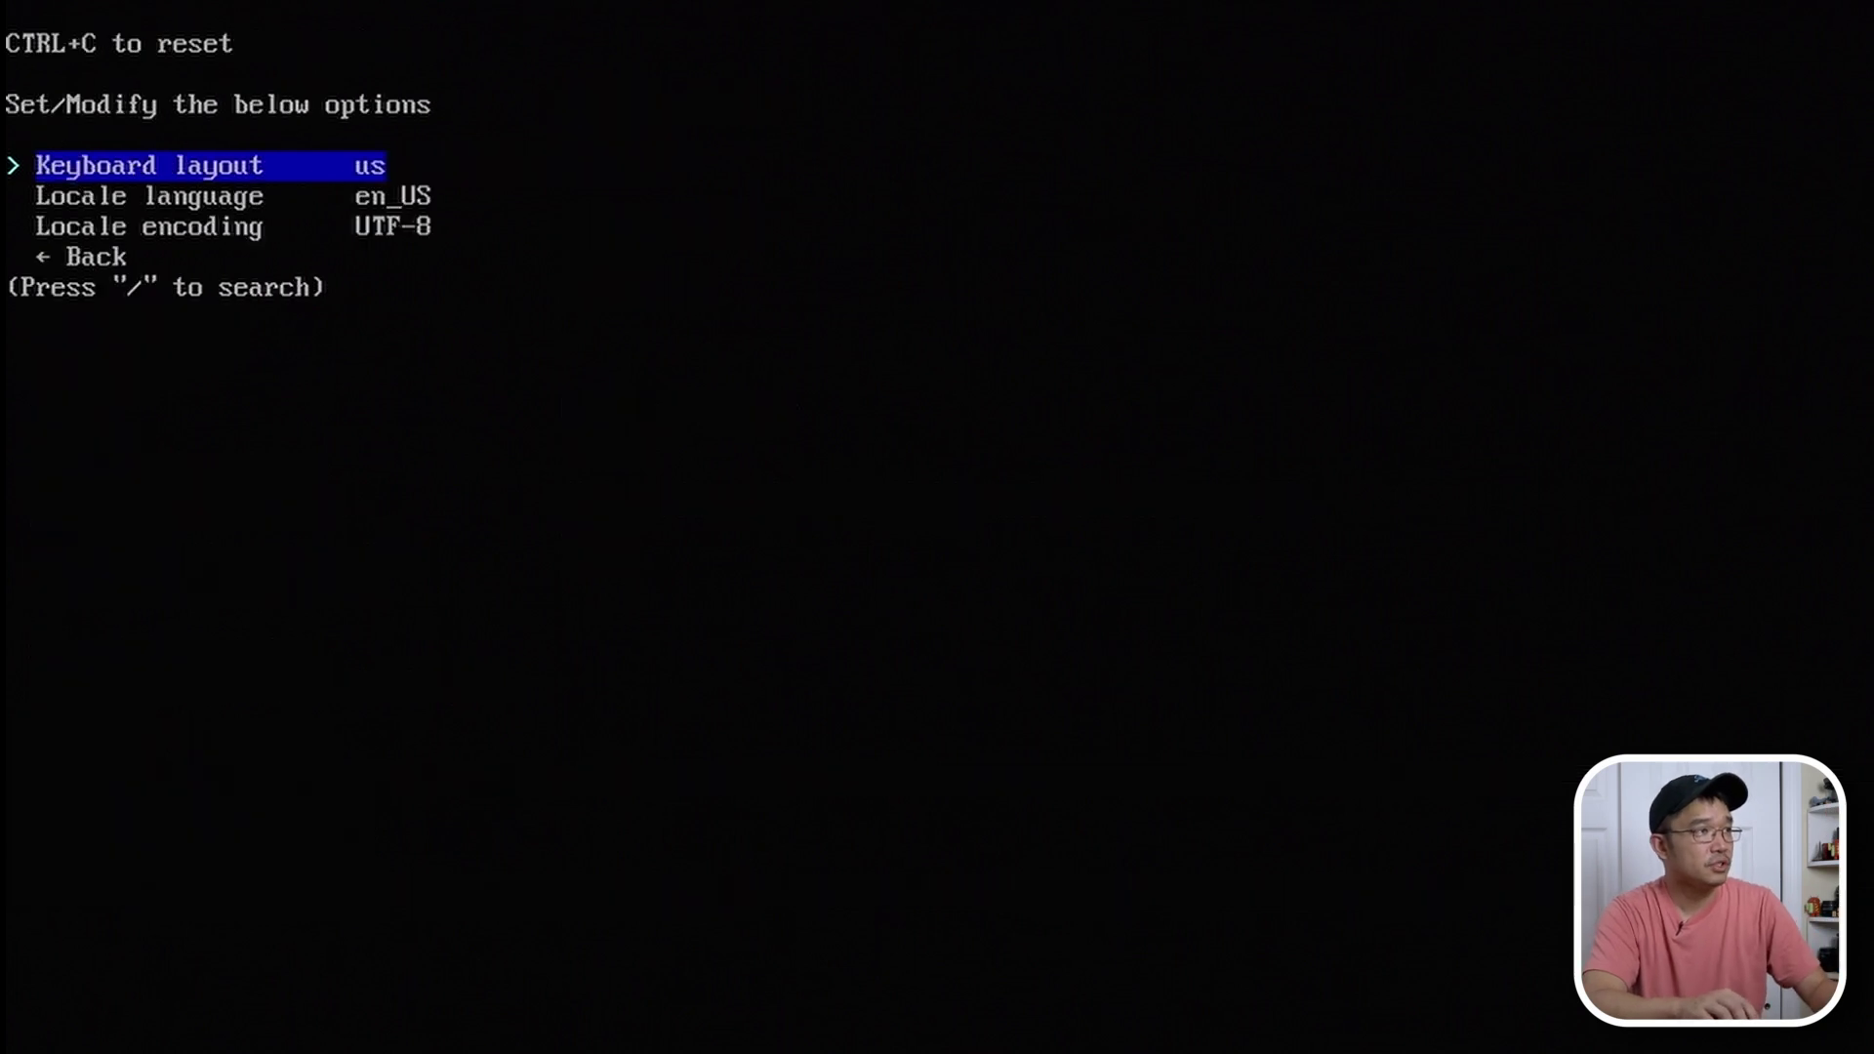
pyautogui.press('Down')
pyautogui.press('Down')
pyautogui.press('Down')
pyautogui.press('Return')
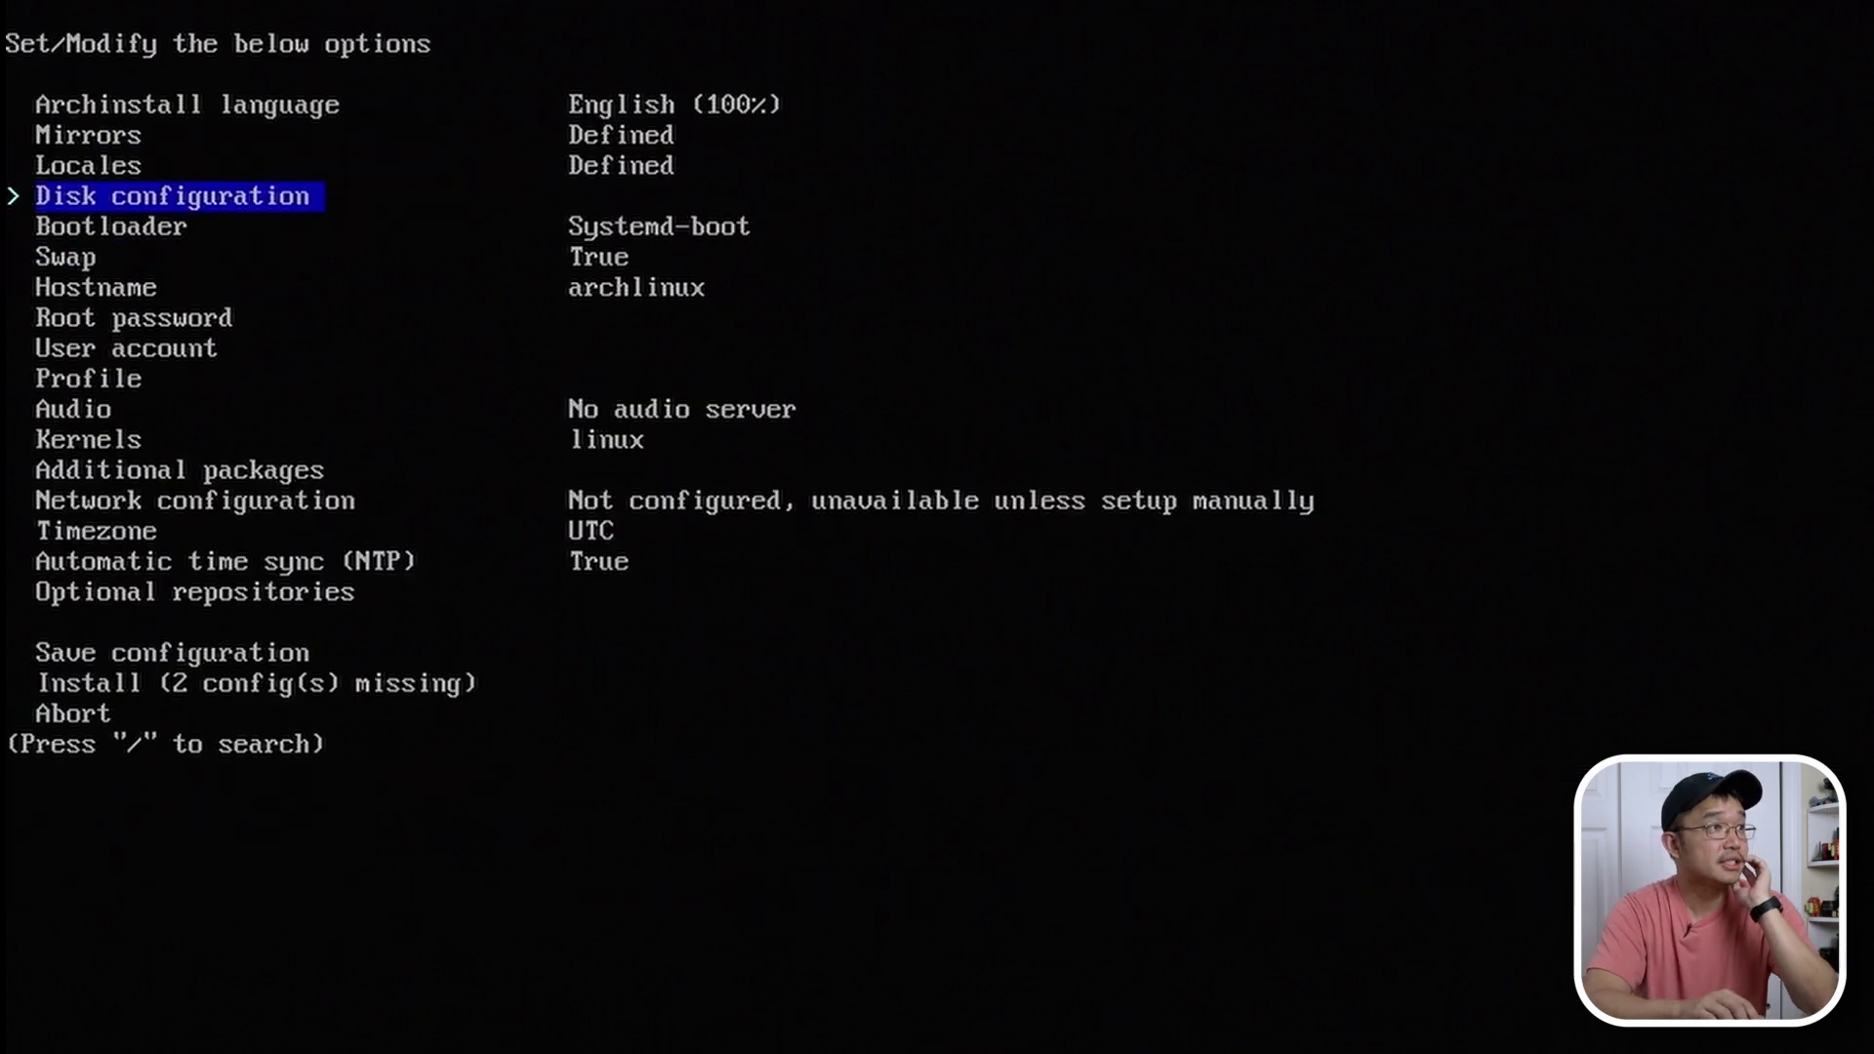
# - Choose the best-effort default partition layout on the SPCC M.2 PCIe SSD
pyautogui.press('Return')
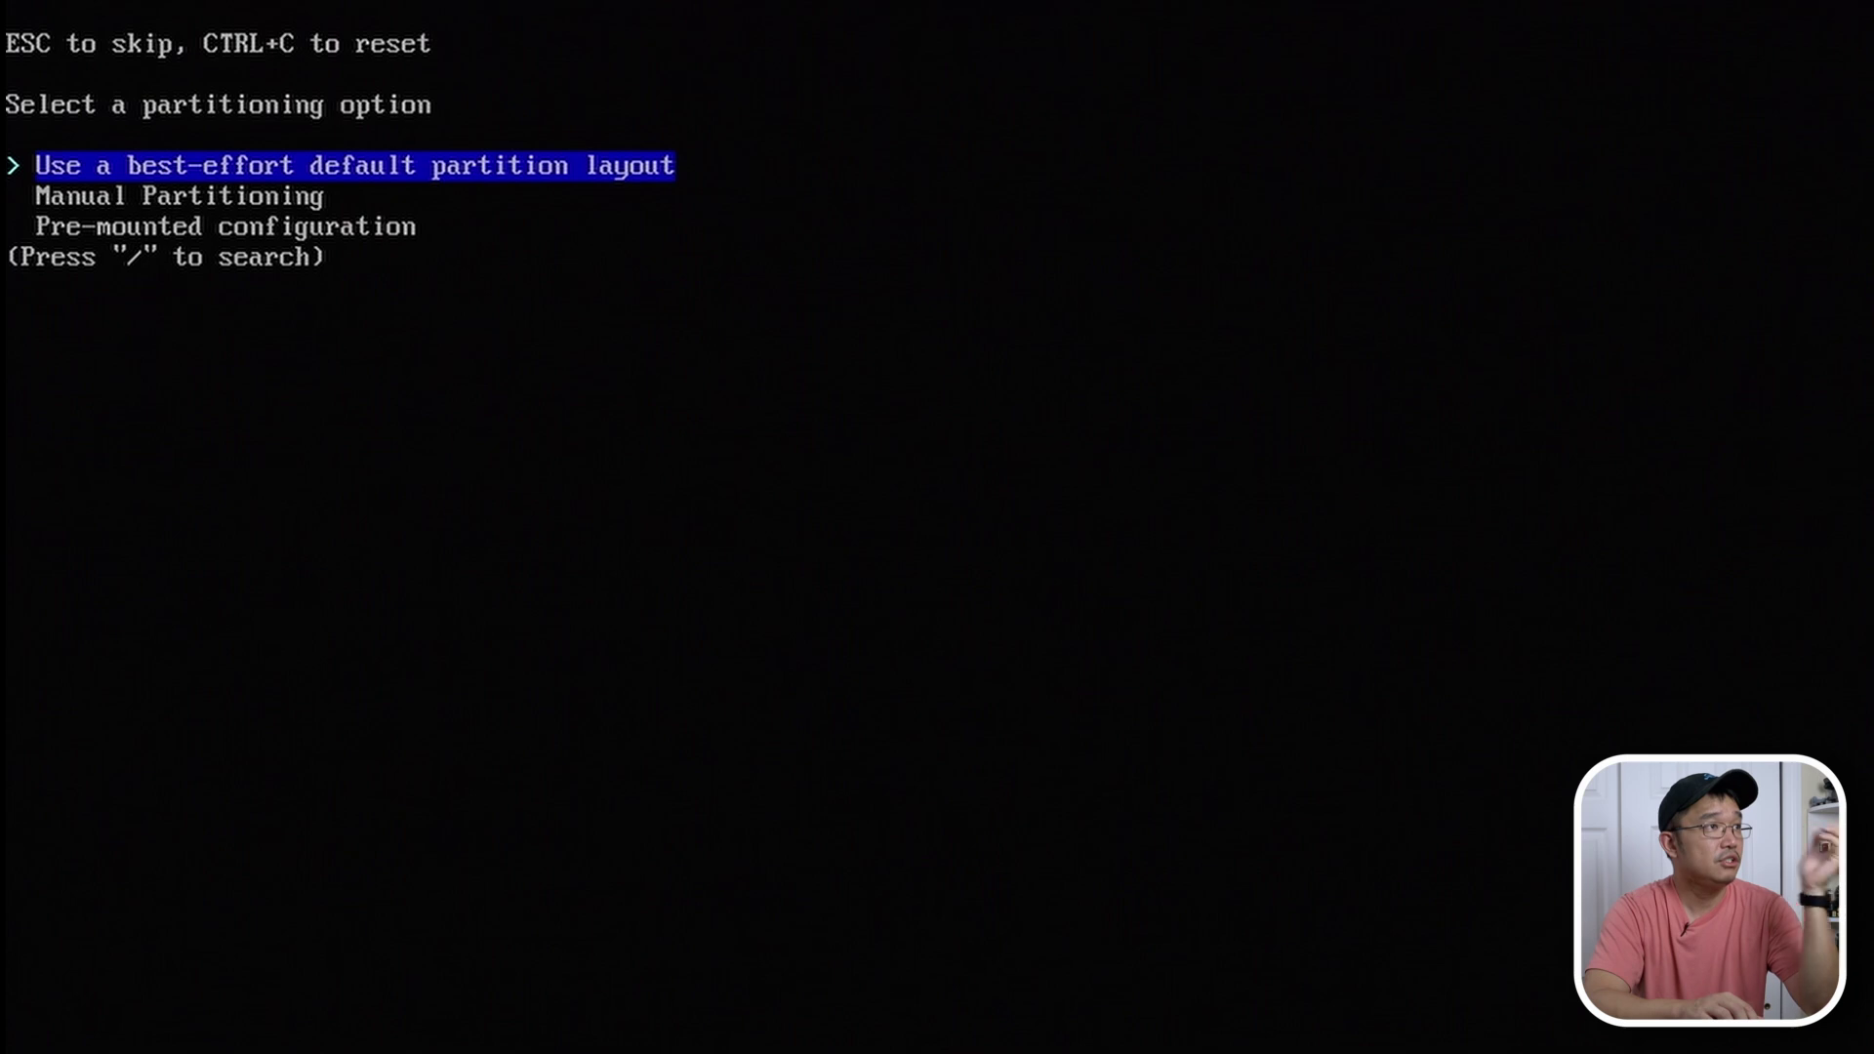
pyautogui.press('Return')
pyautogui.press('Down')
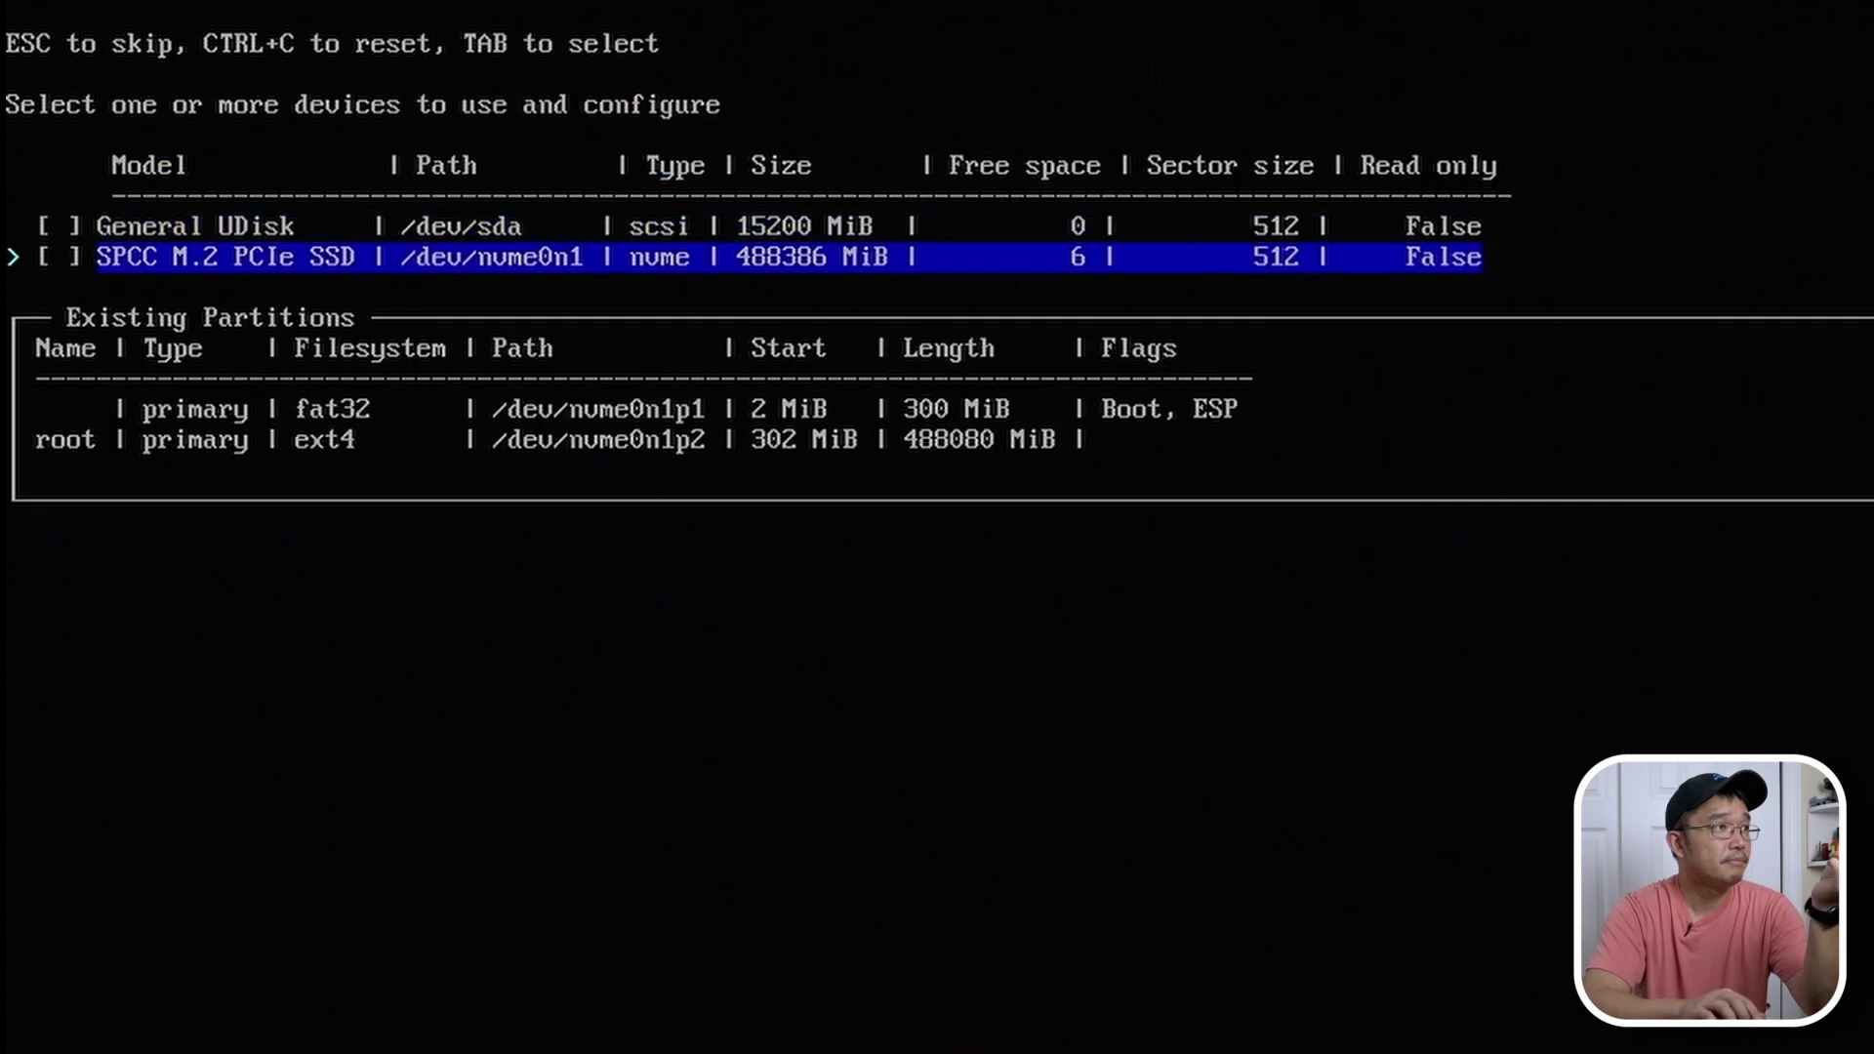
pyautogui.press('Return')
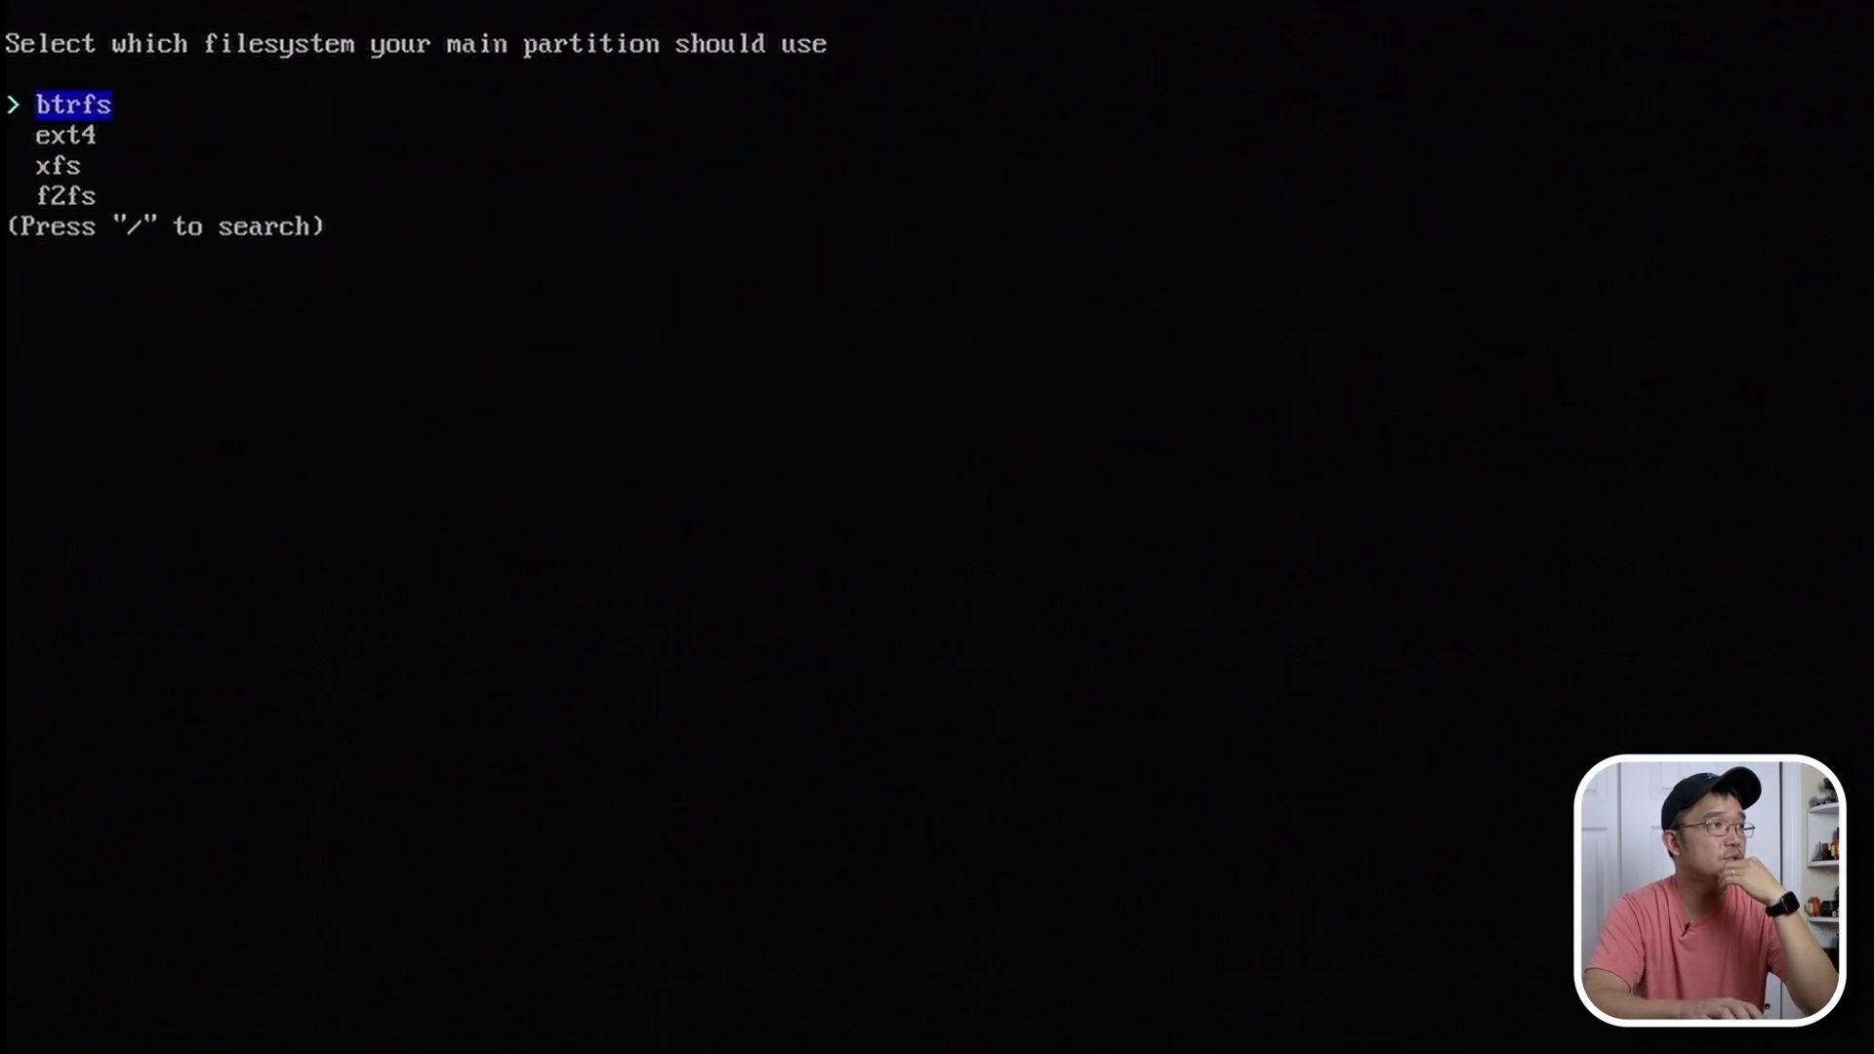
# - Format the main partition as btrfs with default subvolumes and no compression
pyautogui.press('Down')
pyautogui.press('Down')
pyautogui.press('Down')
pyautogui.press('Up')
pyautogui.press('Up')
pyautogui.press('Up')
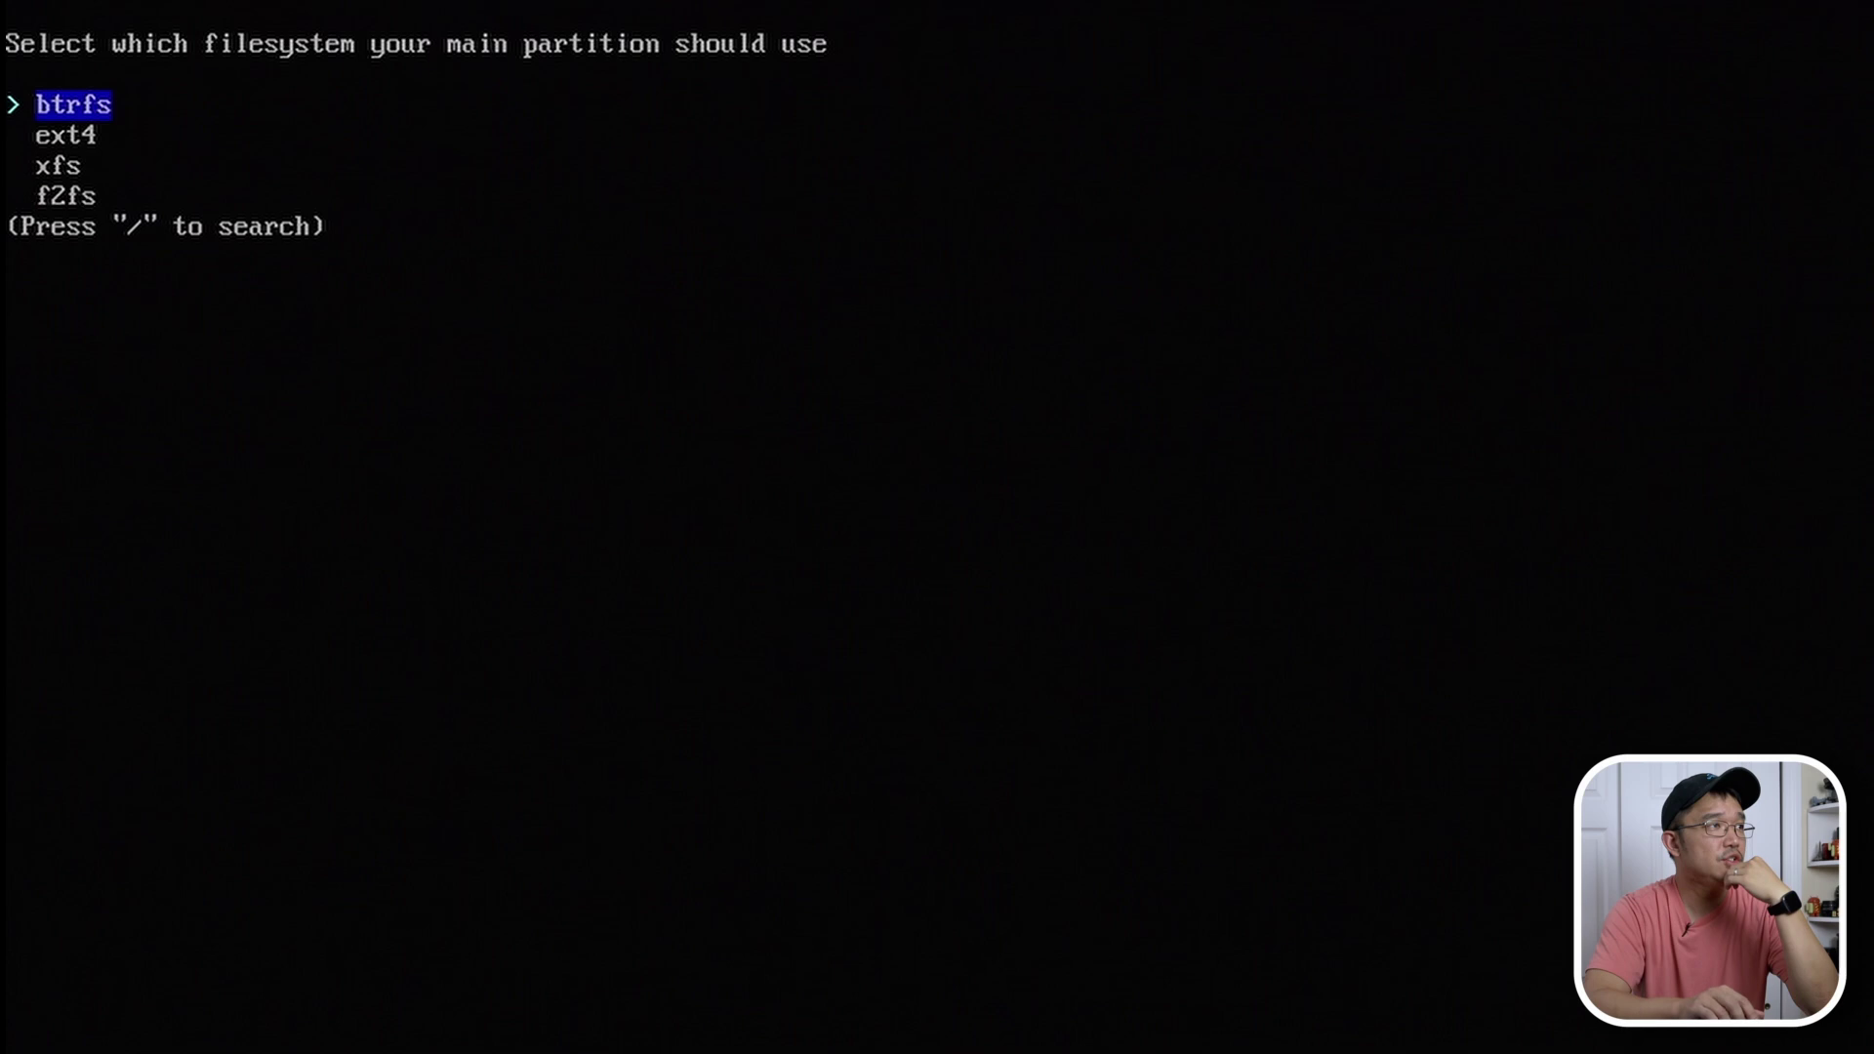
pyautogui.press('Down')
pyautogui.press('Down')
pyautogui.press('Down')
pyautogui.press('Up')
pyautogui.press('Up')
pyautogui.press('Up')
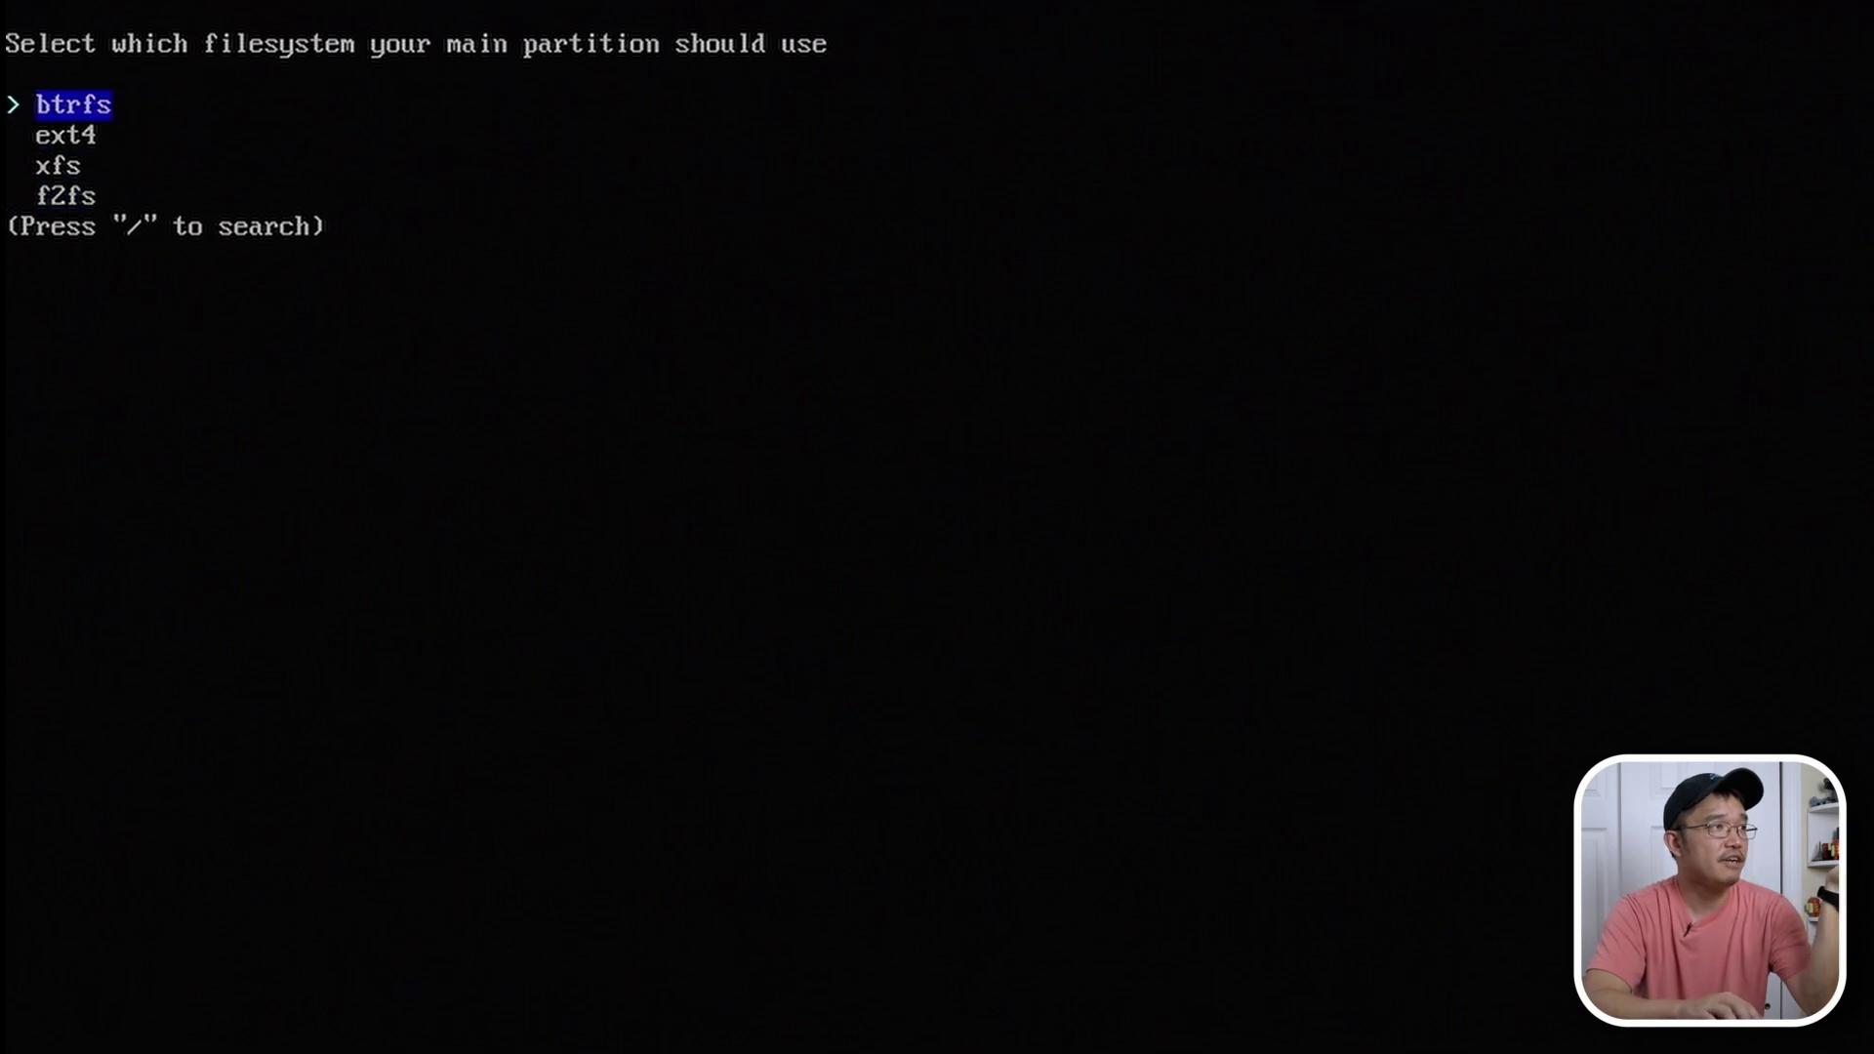
pyautogui.press('Down')
pyautogui.press('Up')
pyautogui.press('Return')
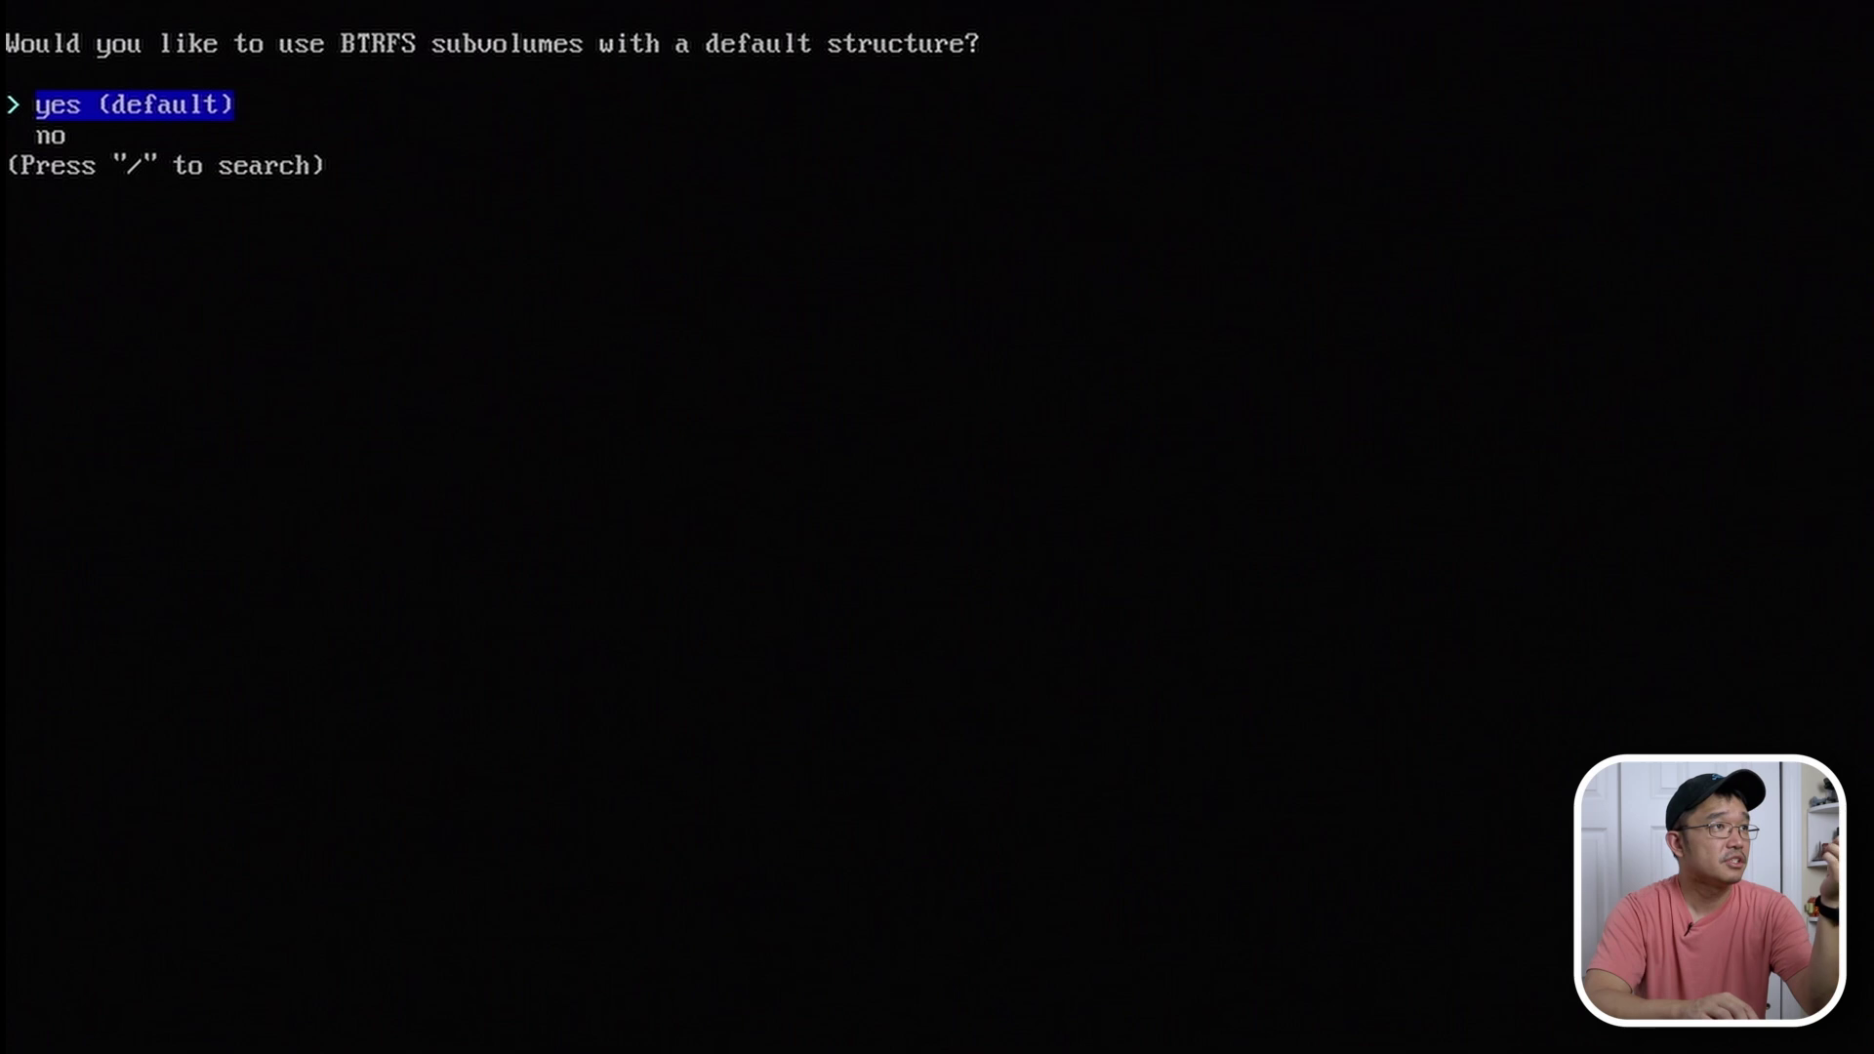
pyautogui.press('Return')
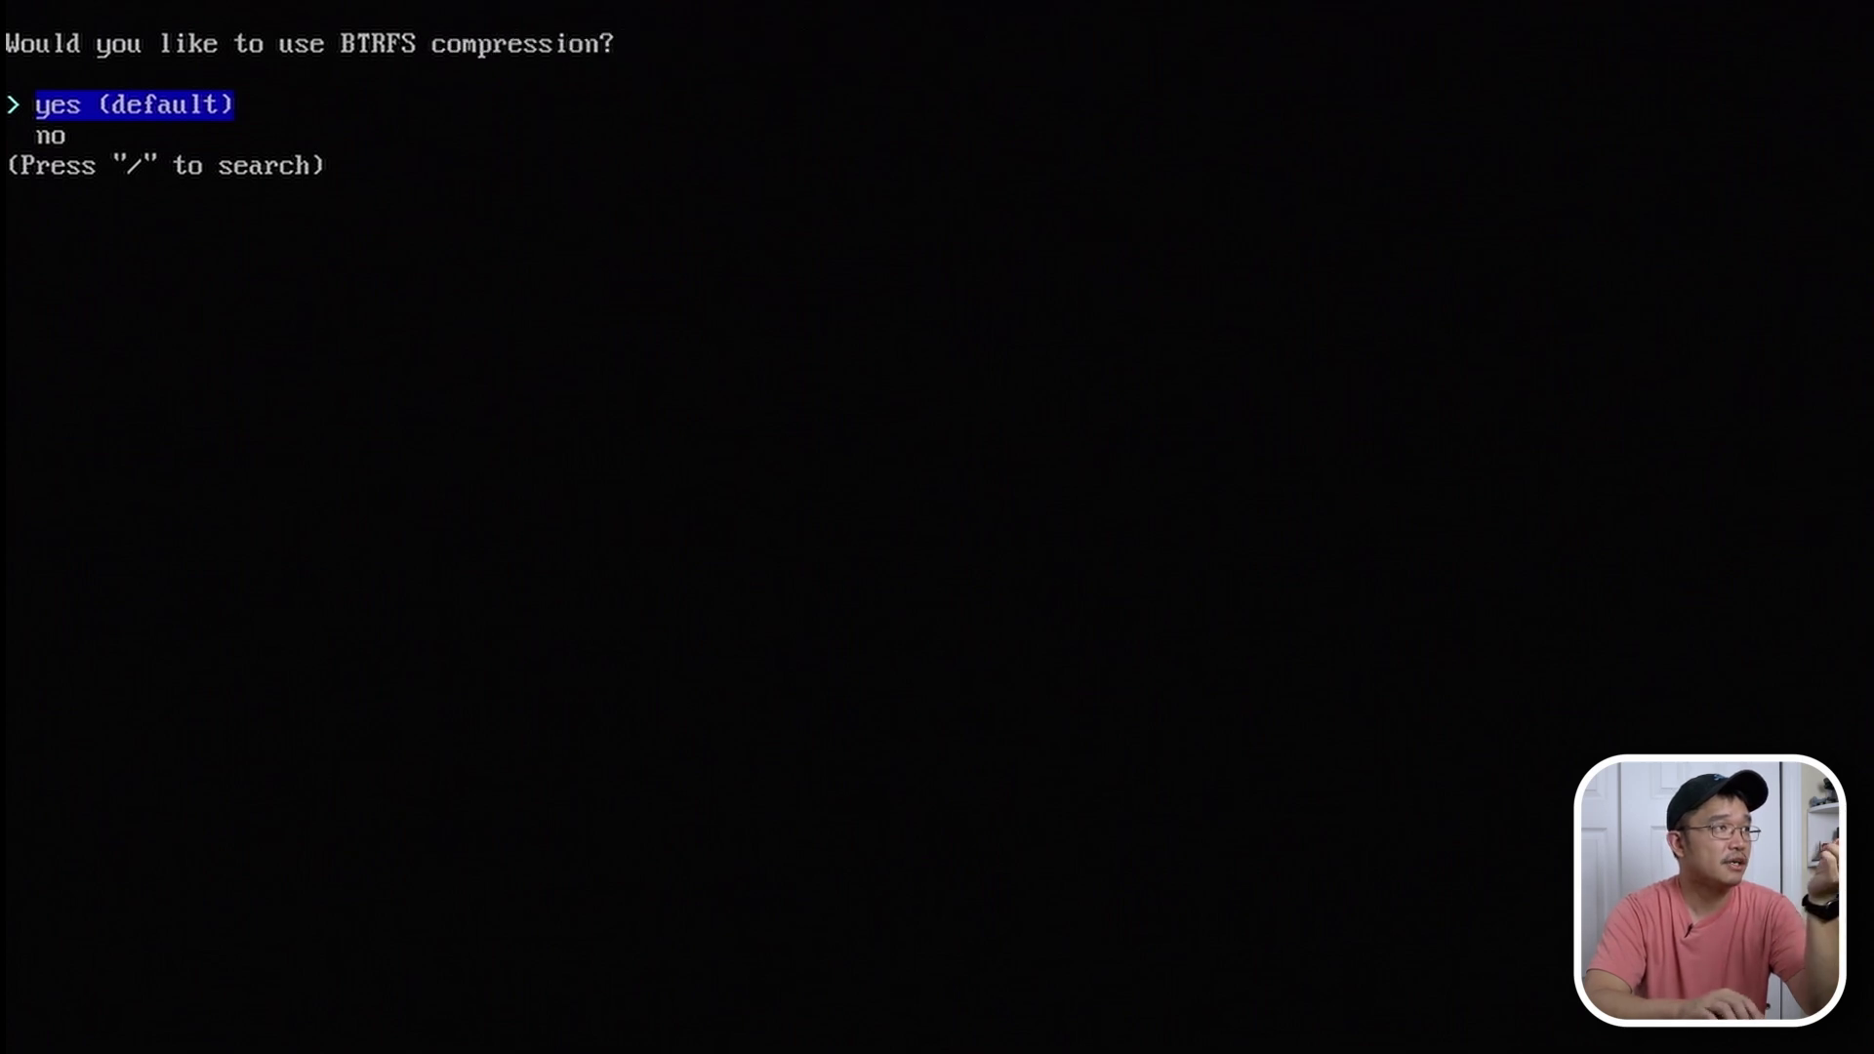
pyautogui.press('Down')
pyautogui.press('Return')
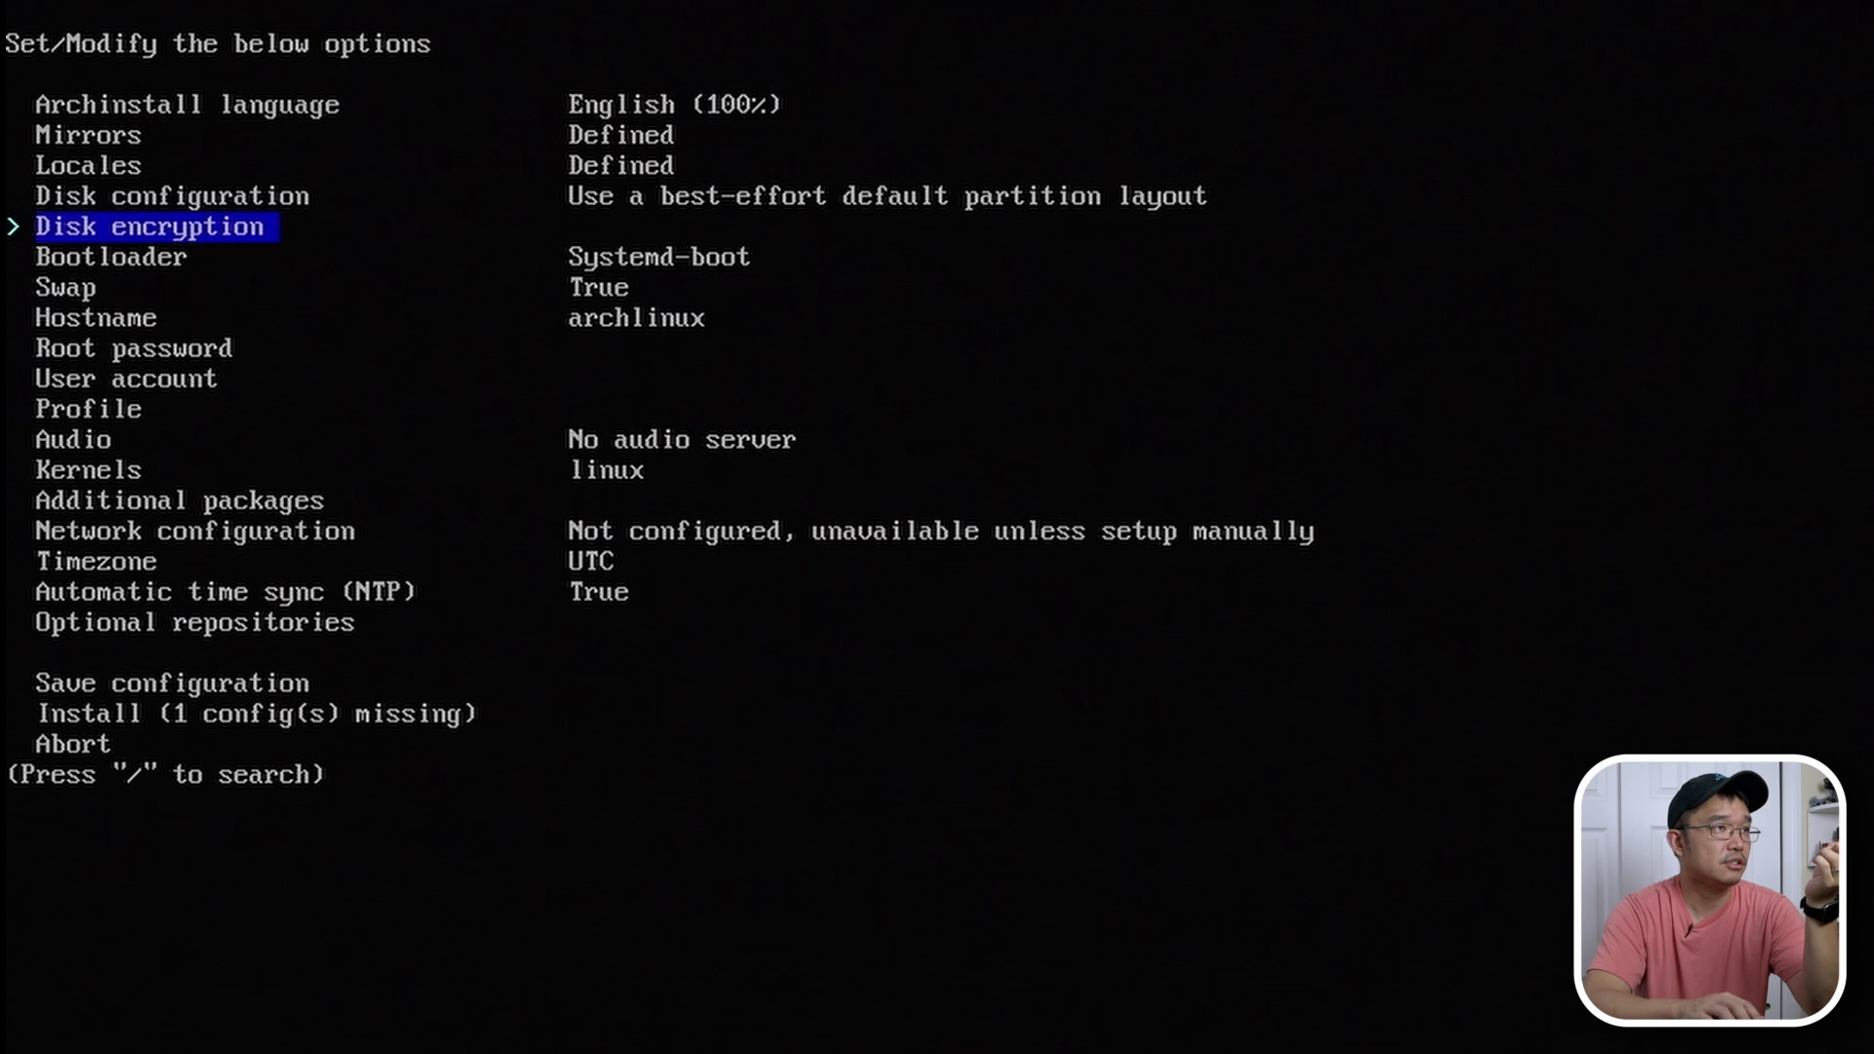
pyautogui.press('Up')
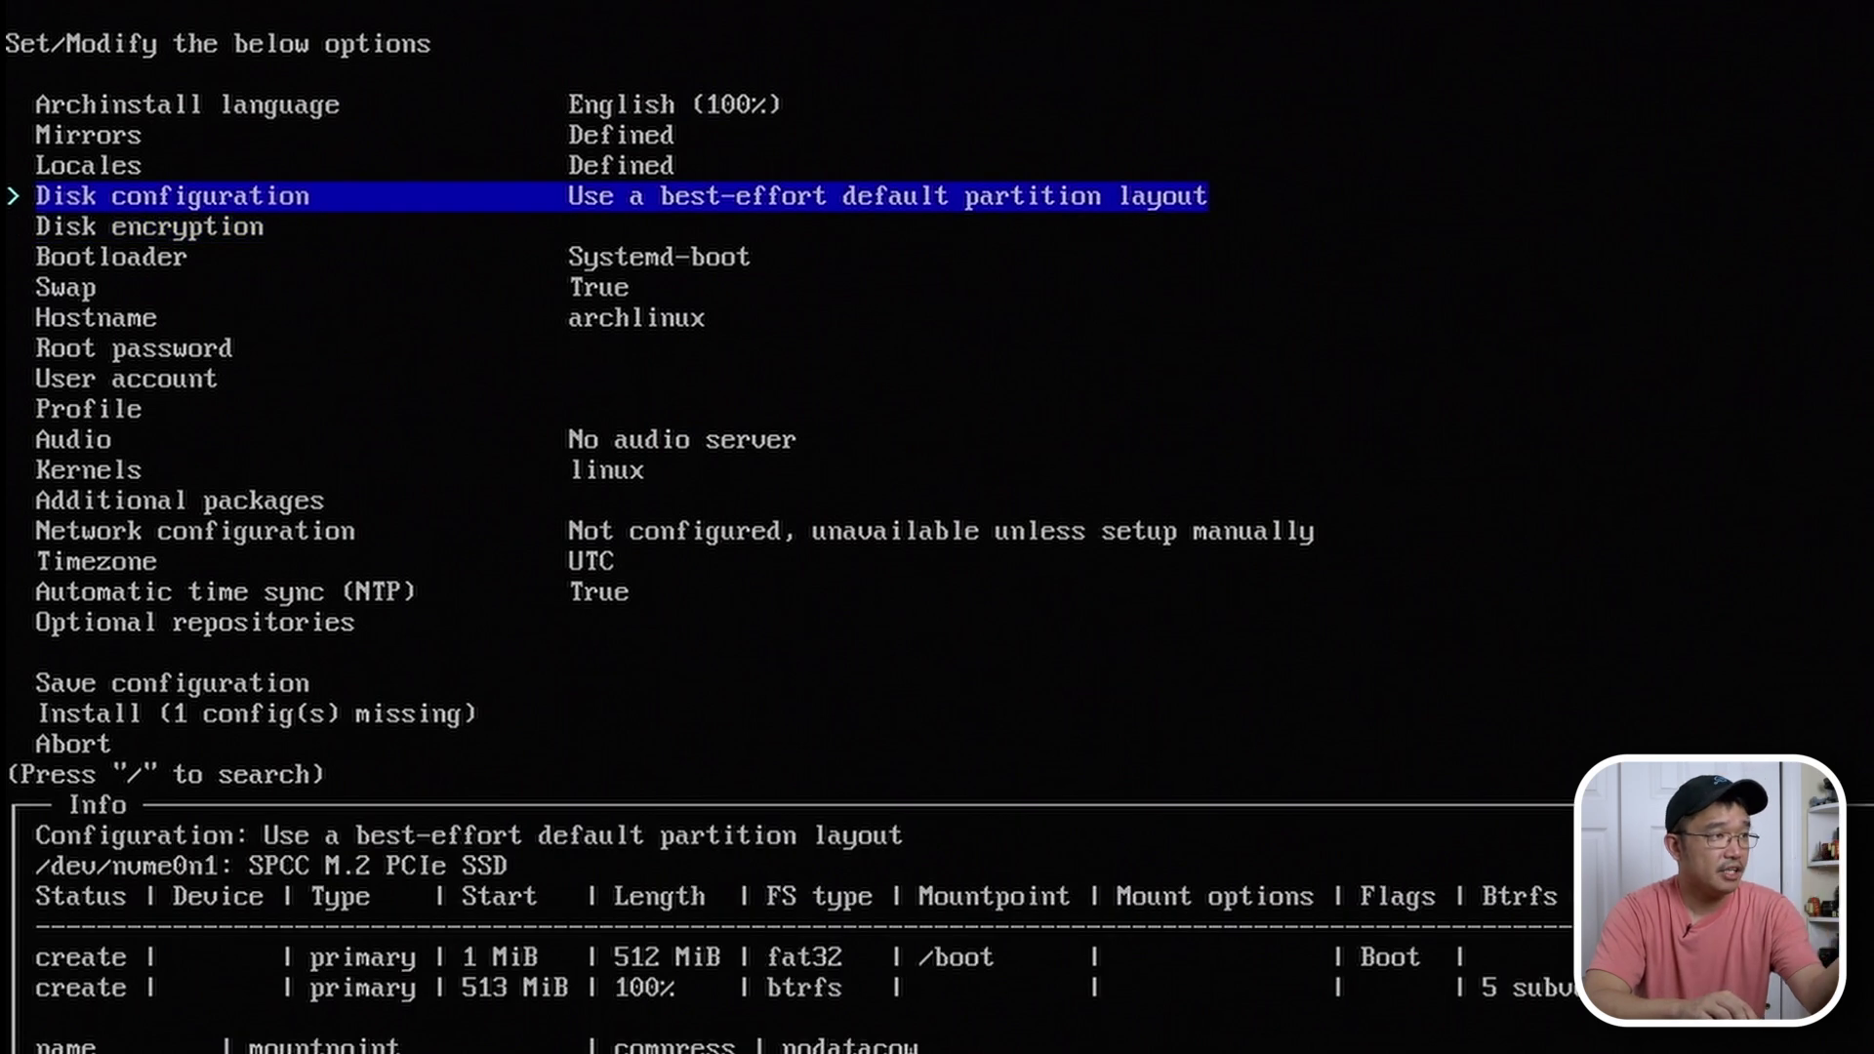
# - Change the hostname from archlinux to workbench
pyautogui.press('Down')
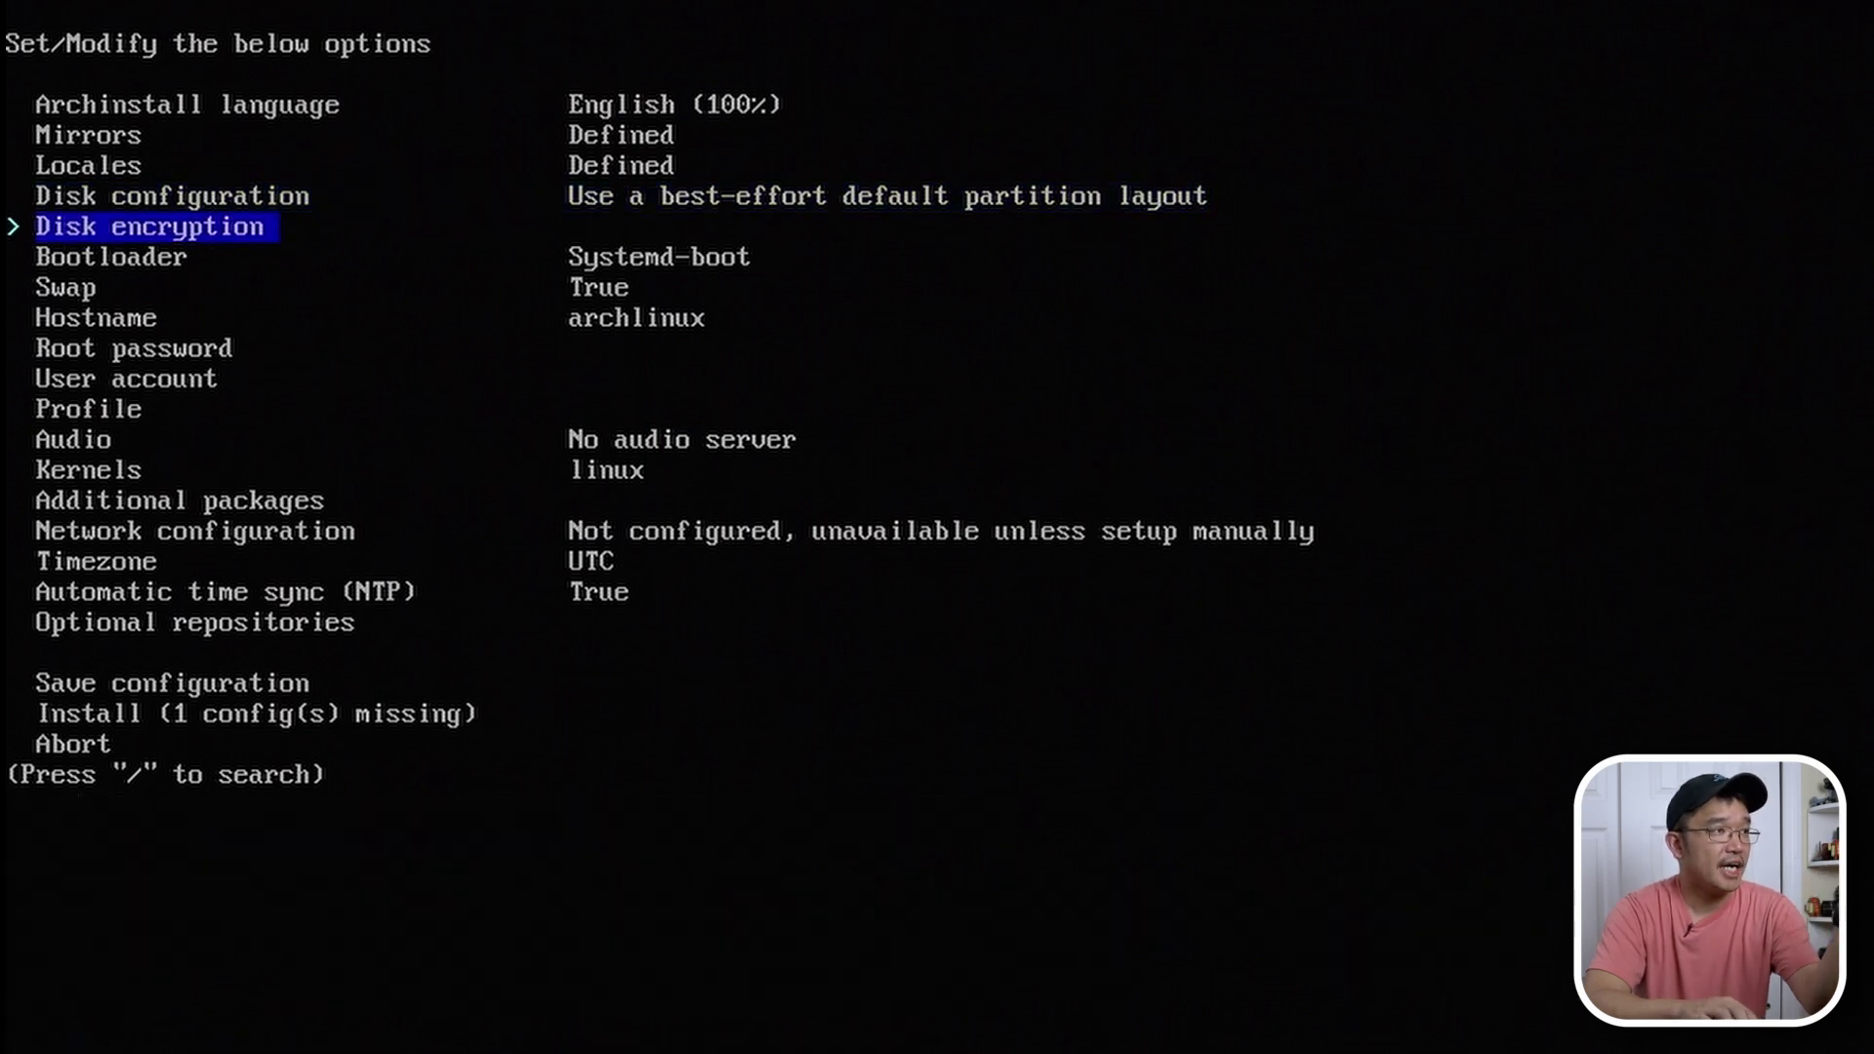
pyautogui.press('Down')
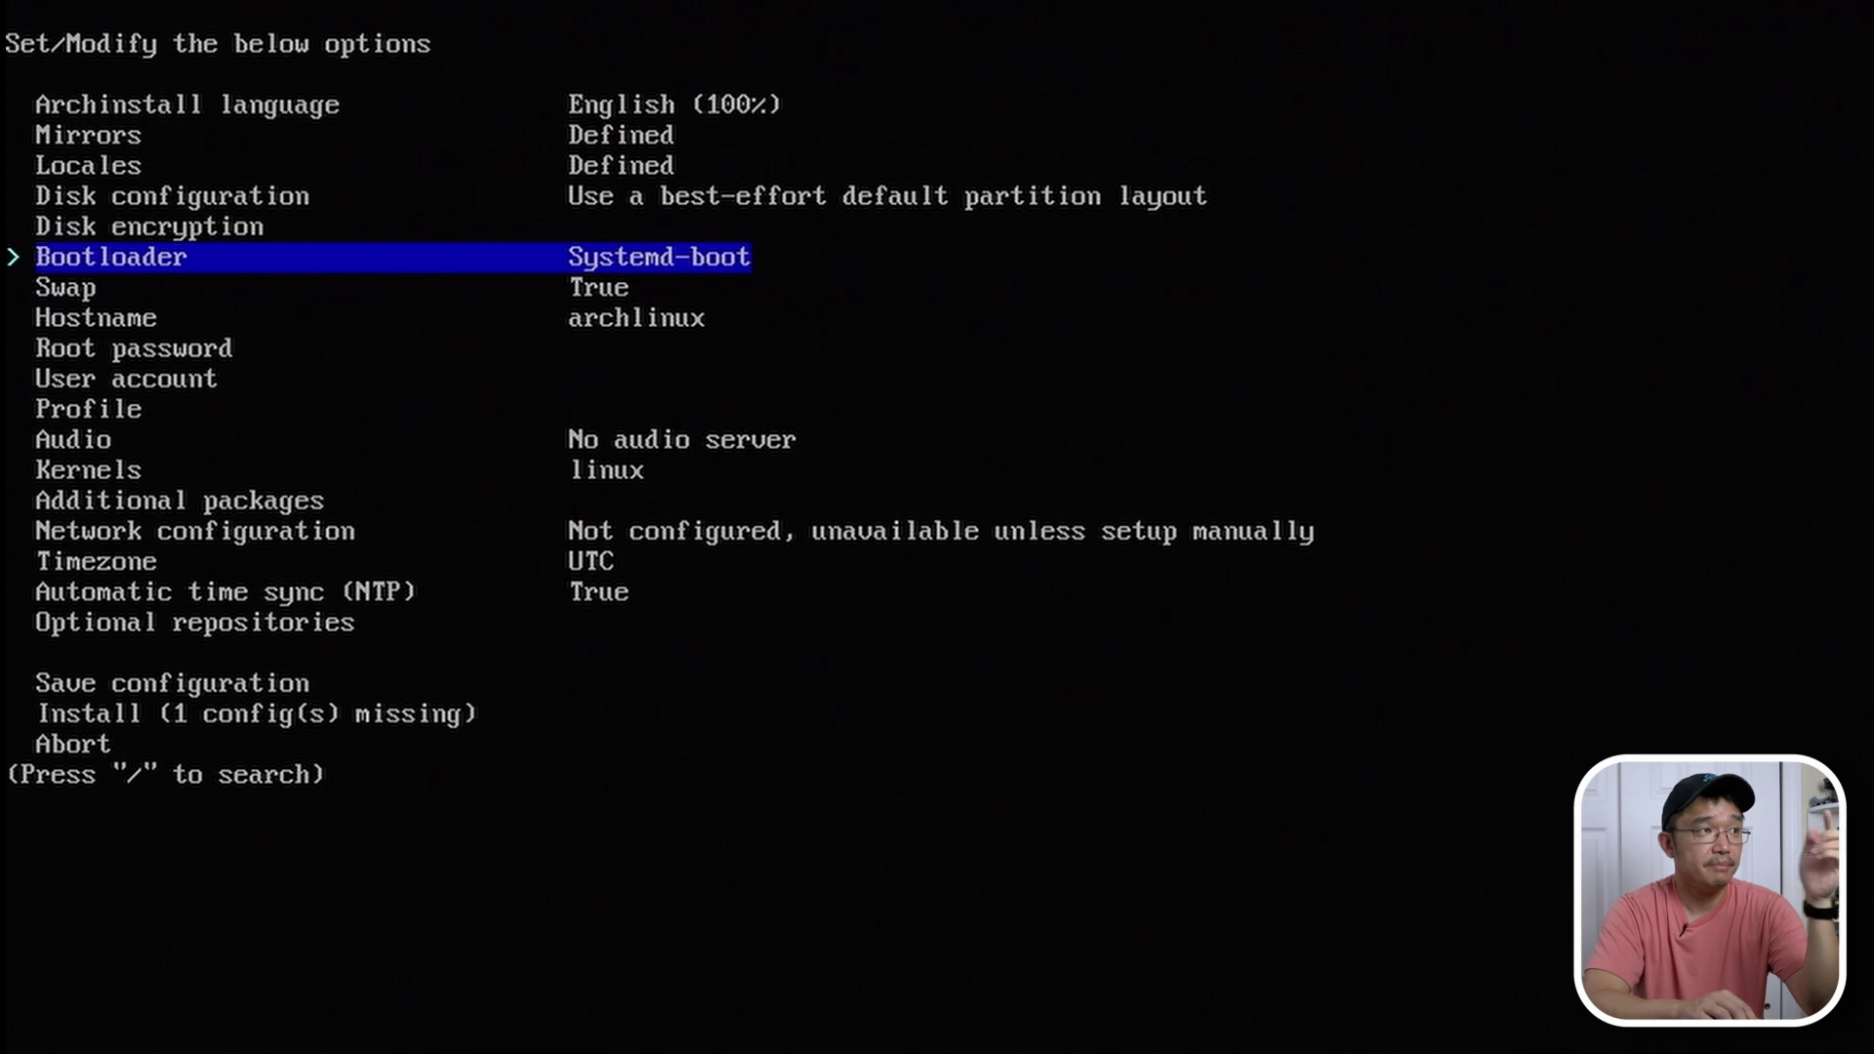
pyautogui.press('Down')
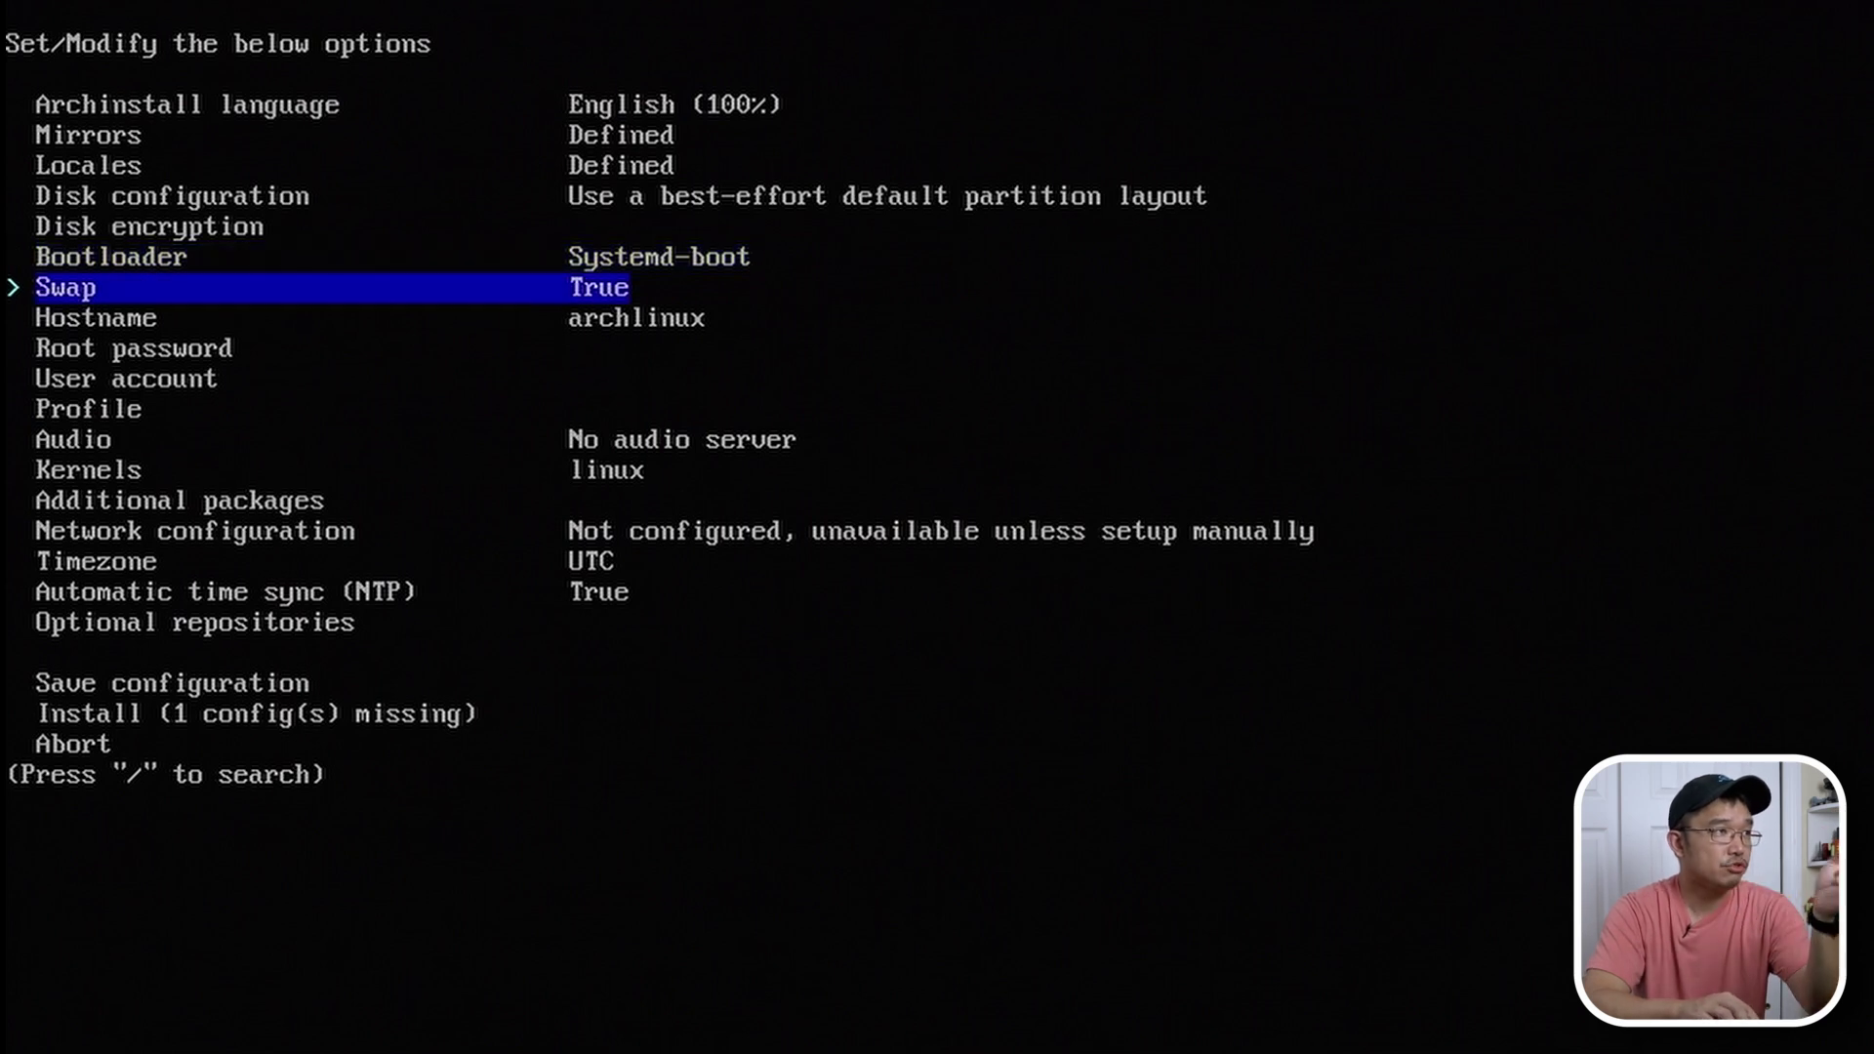
pyautogui.press('Down')
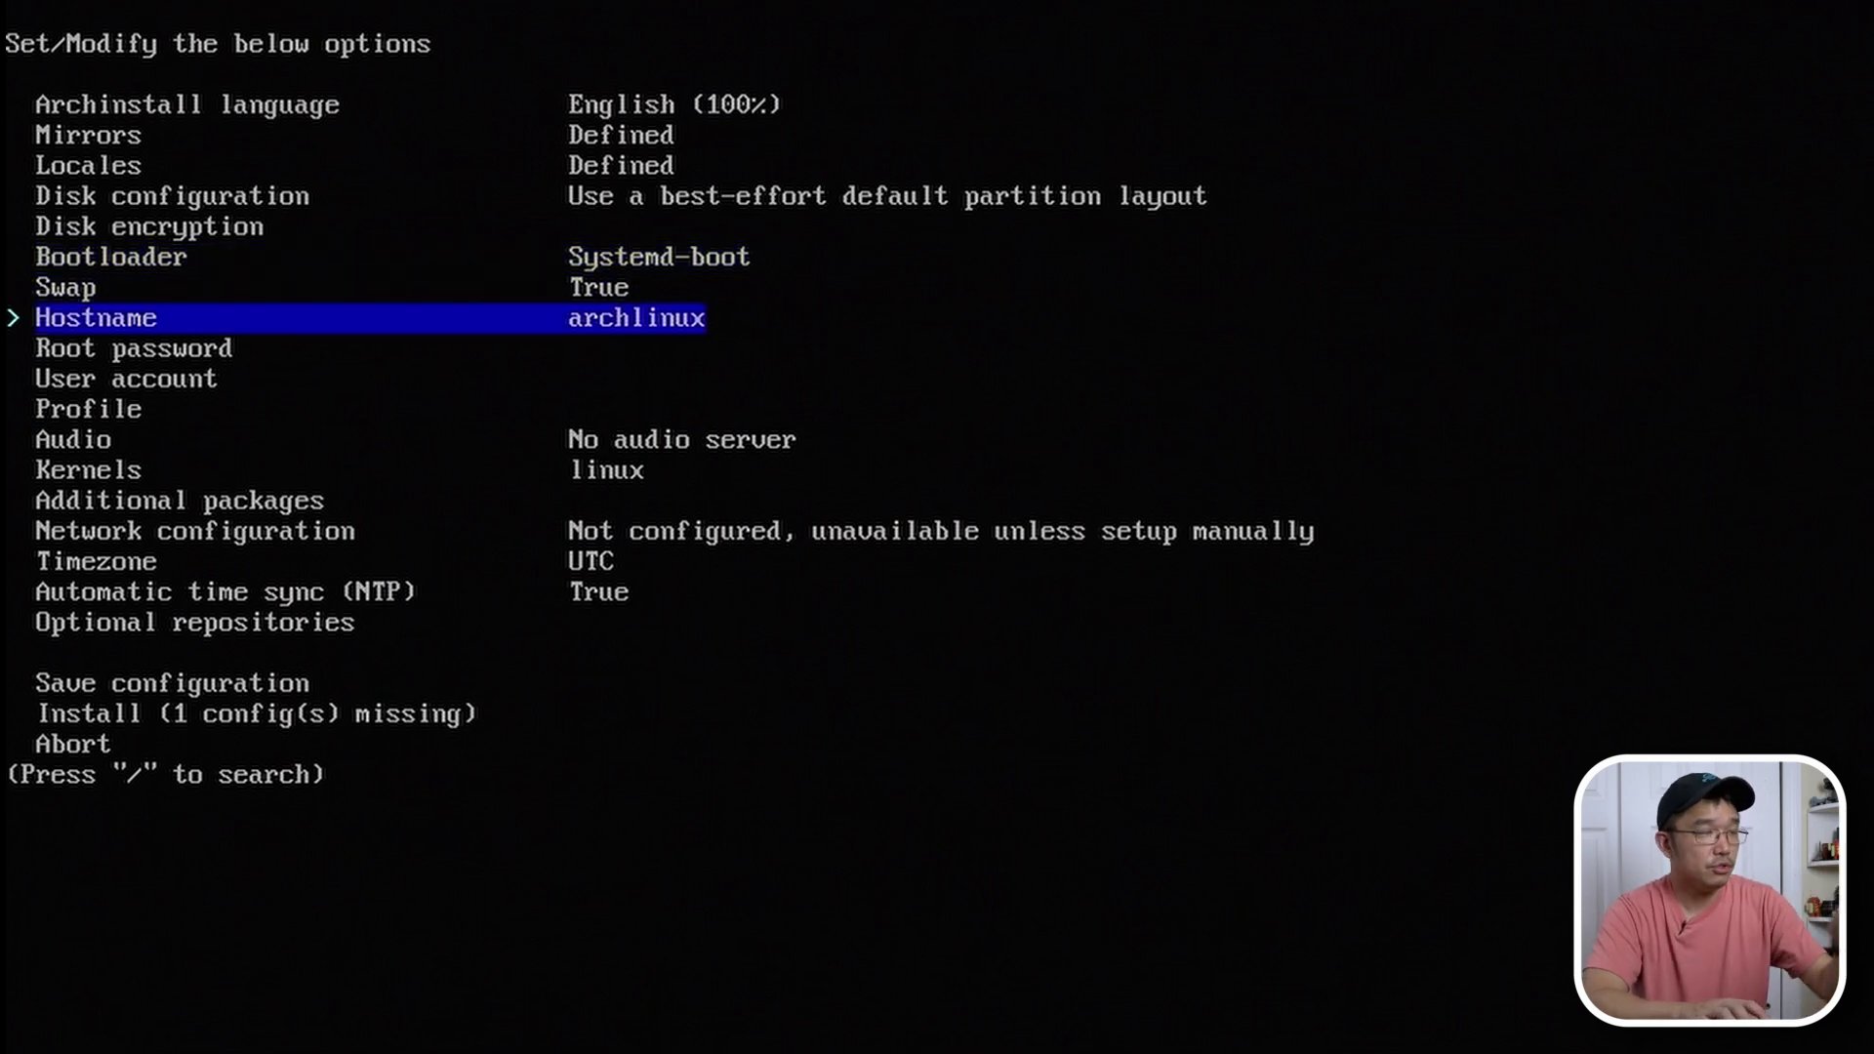
pyautogui.press('Return')
pyautogui.press('BackSpace')
pyautogui.press('BackSpace')
pyautogui.press('BackSpace')
pyautogui.press('BackSpace')
pyautogui.press('BackSpace')
pyautogui.press('BackSpace')
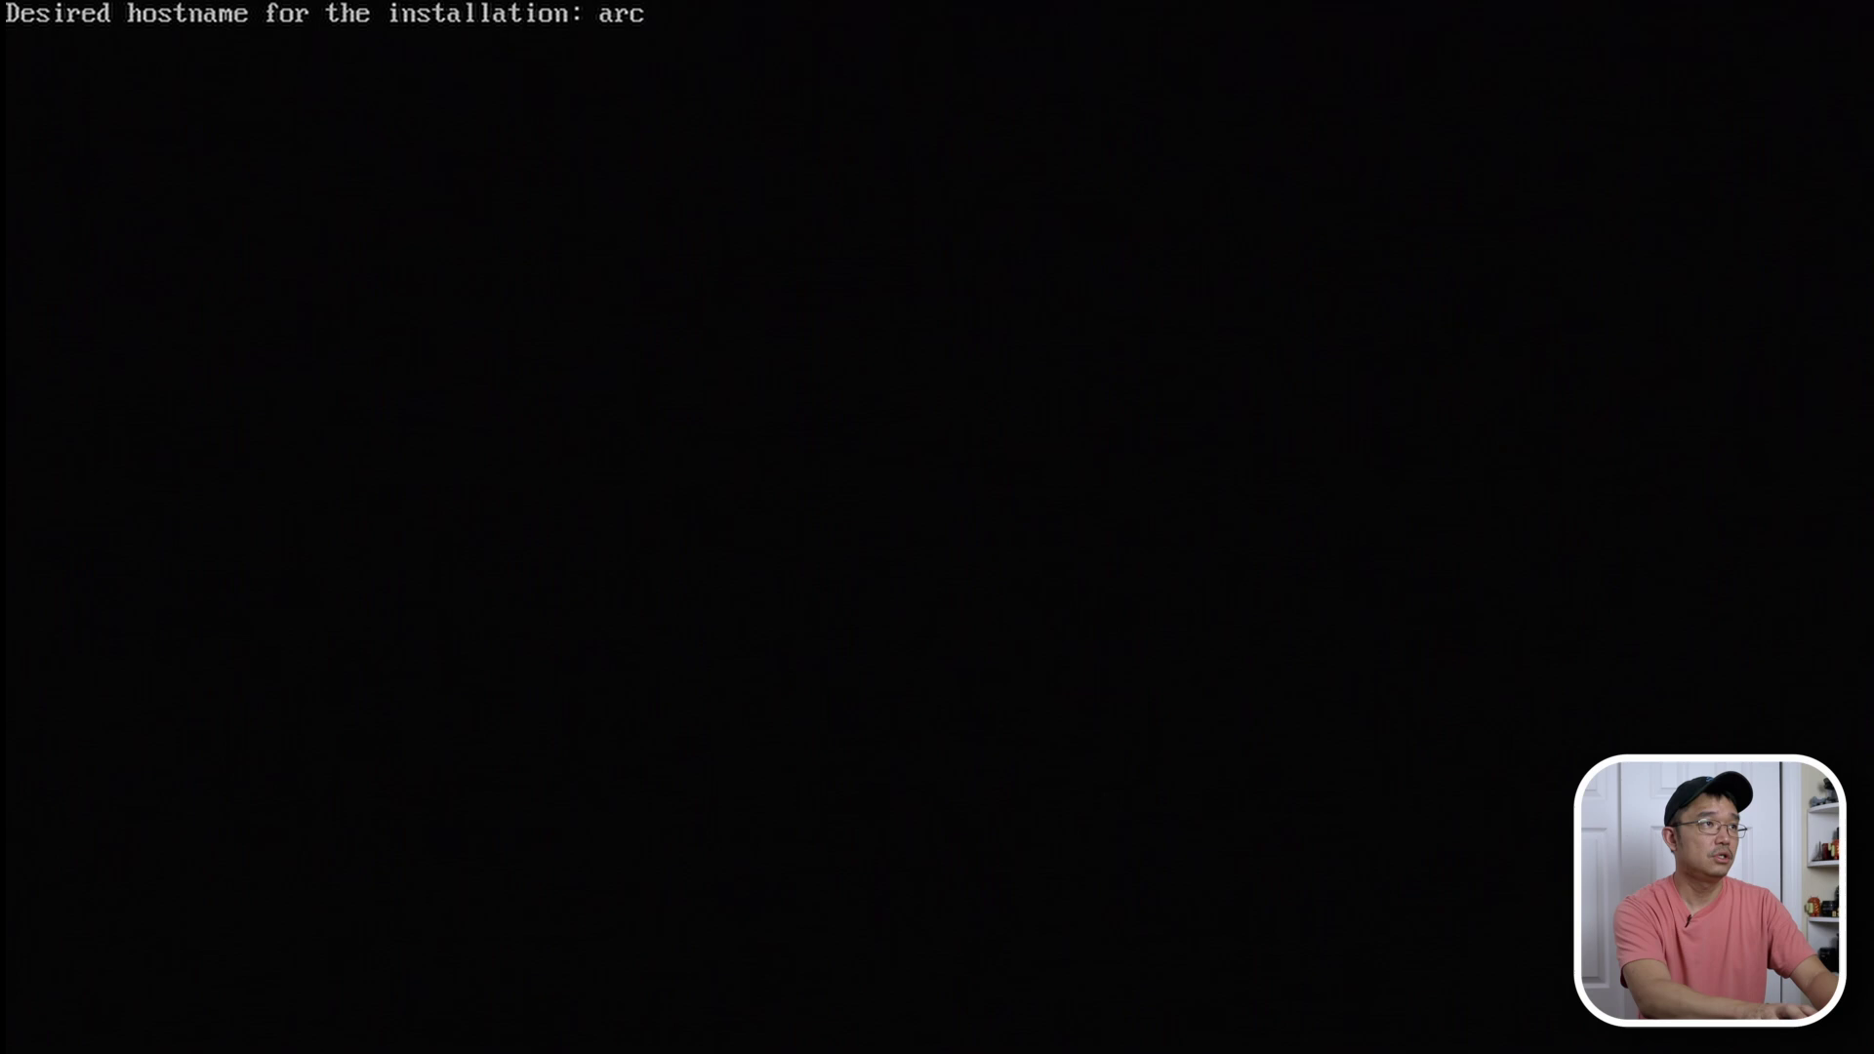
pyautogui.press('BackSpace')
pyautogui.press('BackSpace')
pyautogui.press('BackSpace')
pyautogui.write('workbench')
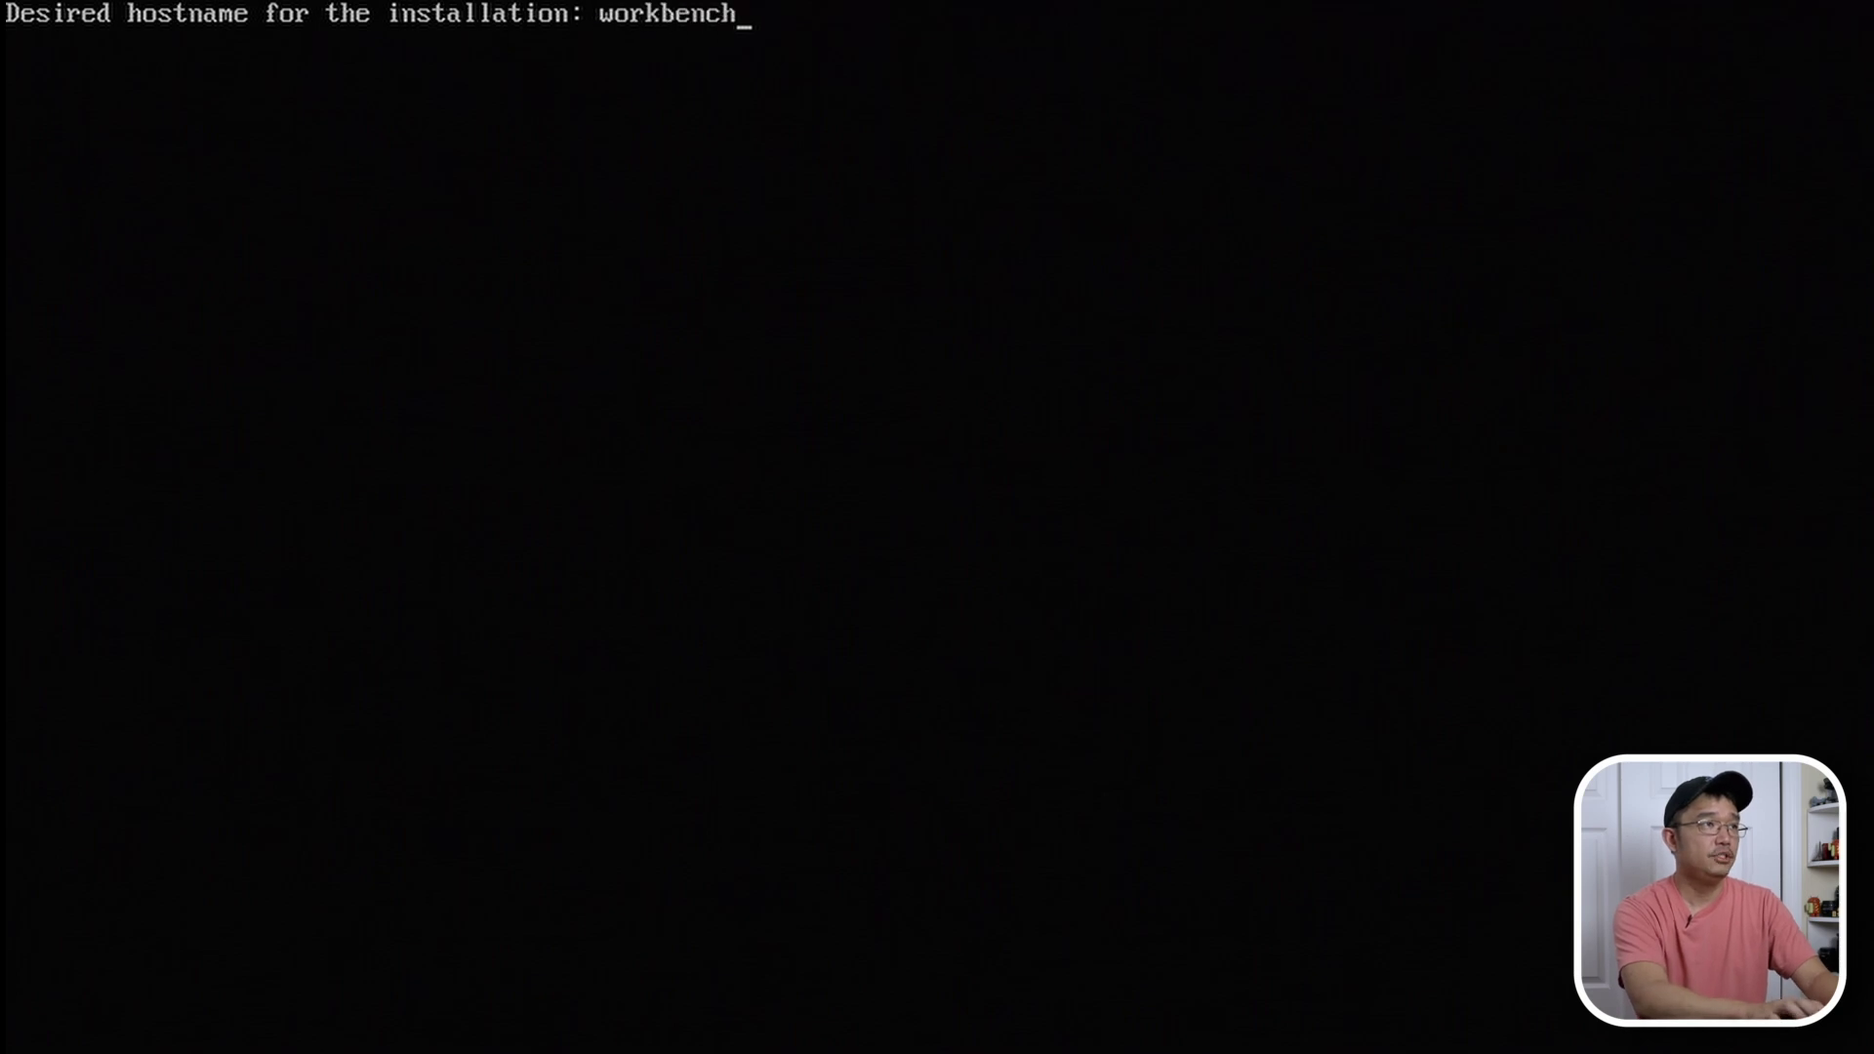
pyautogui.press('Return')
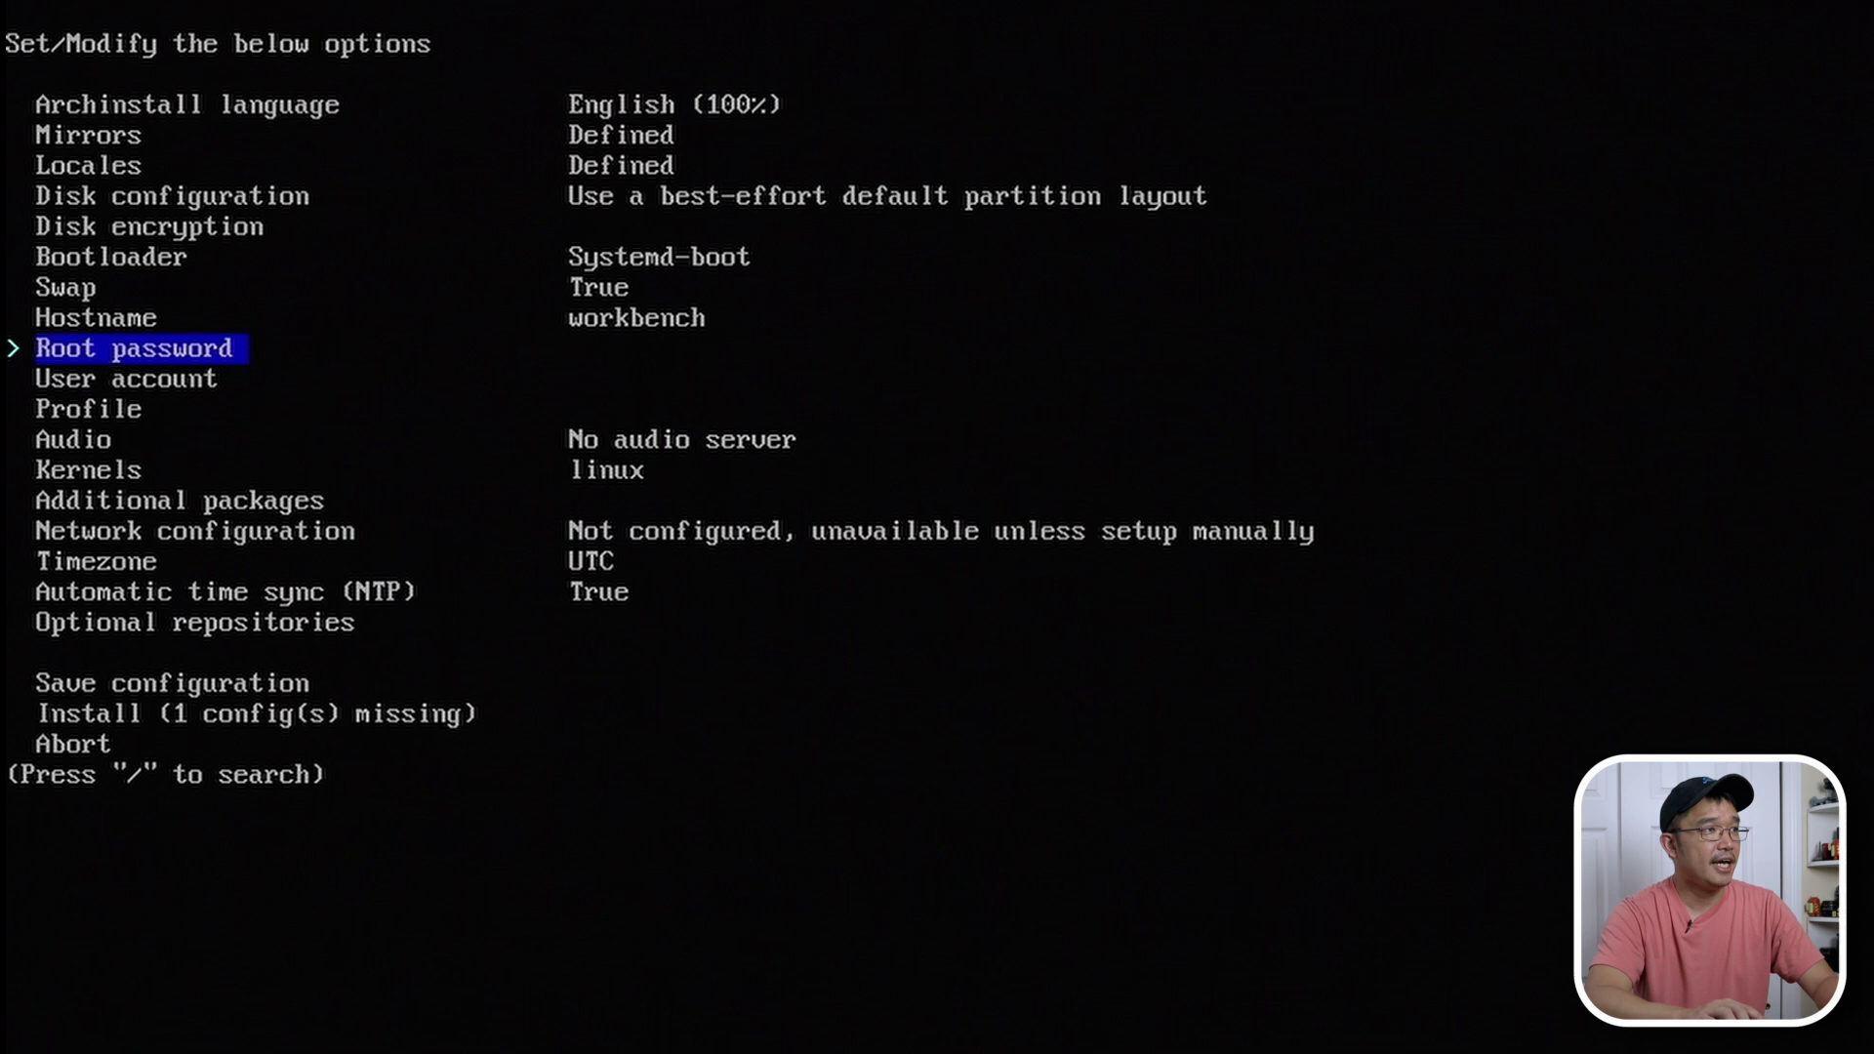
# - Add a user account with a password and superuser (sudo) rights
pyautogui.press('Down')
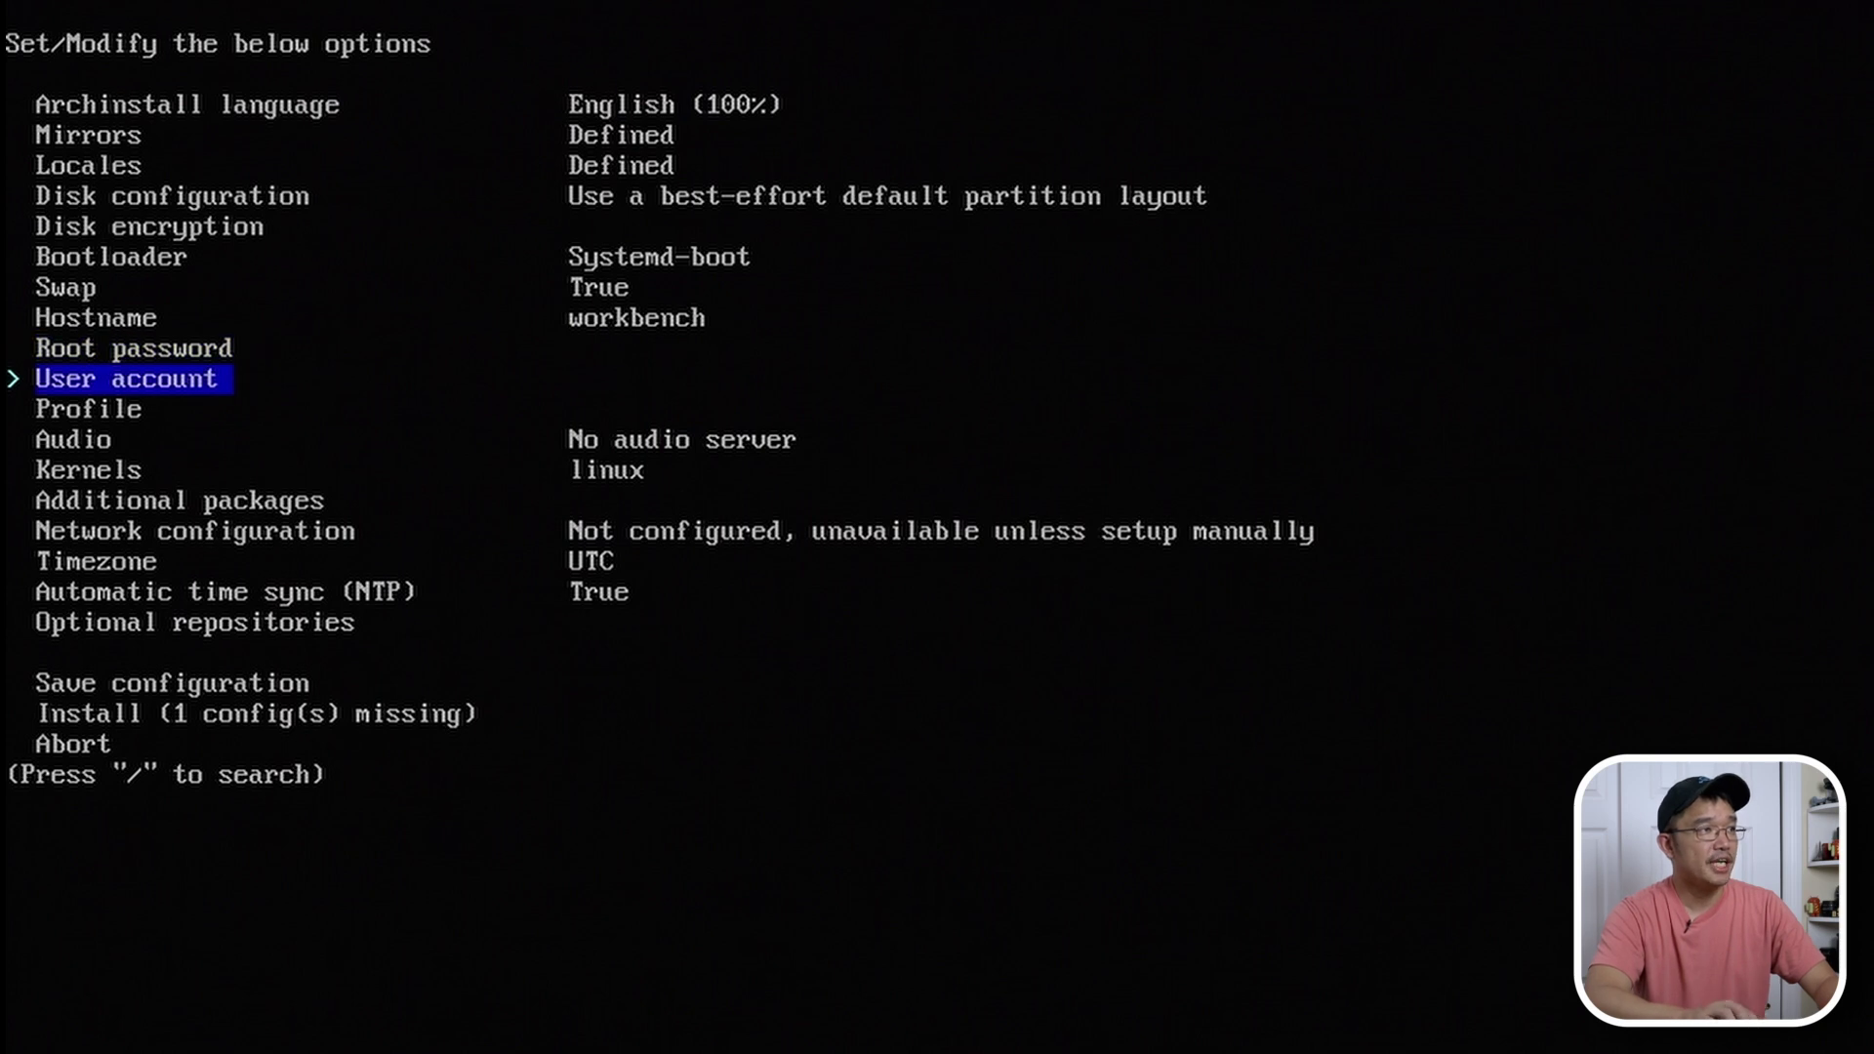
pyautogui.press('Return')
pyautogui.press('Return')
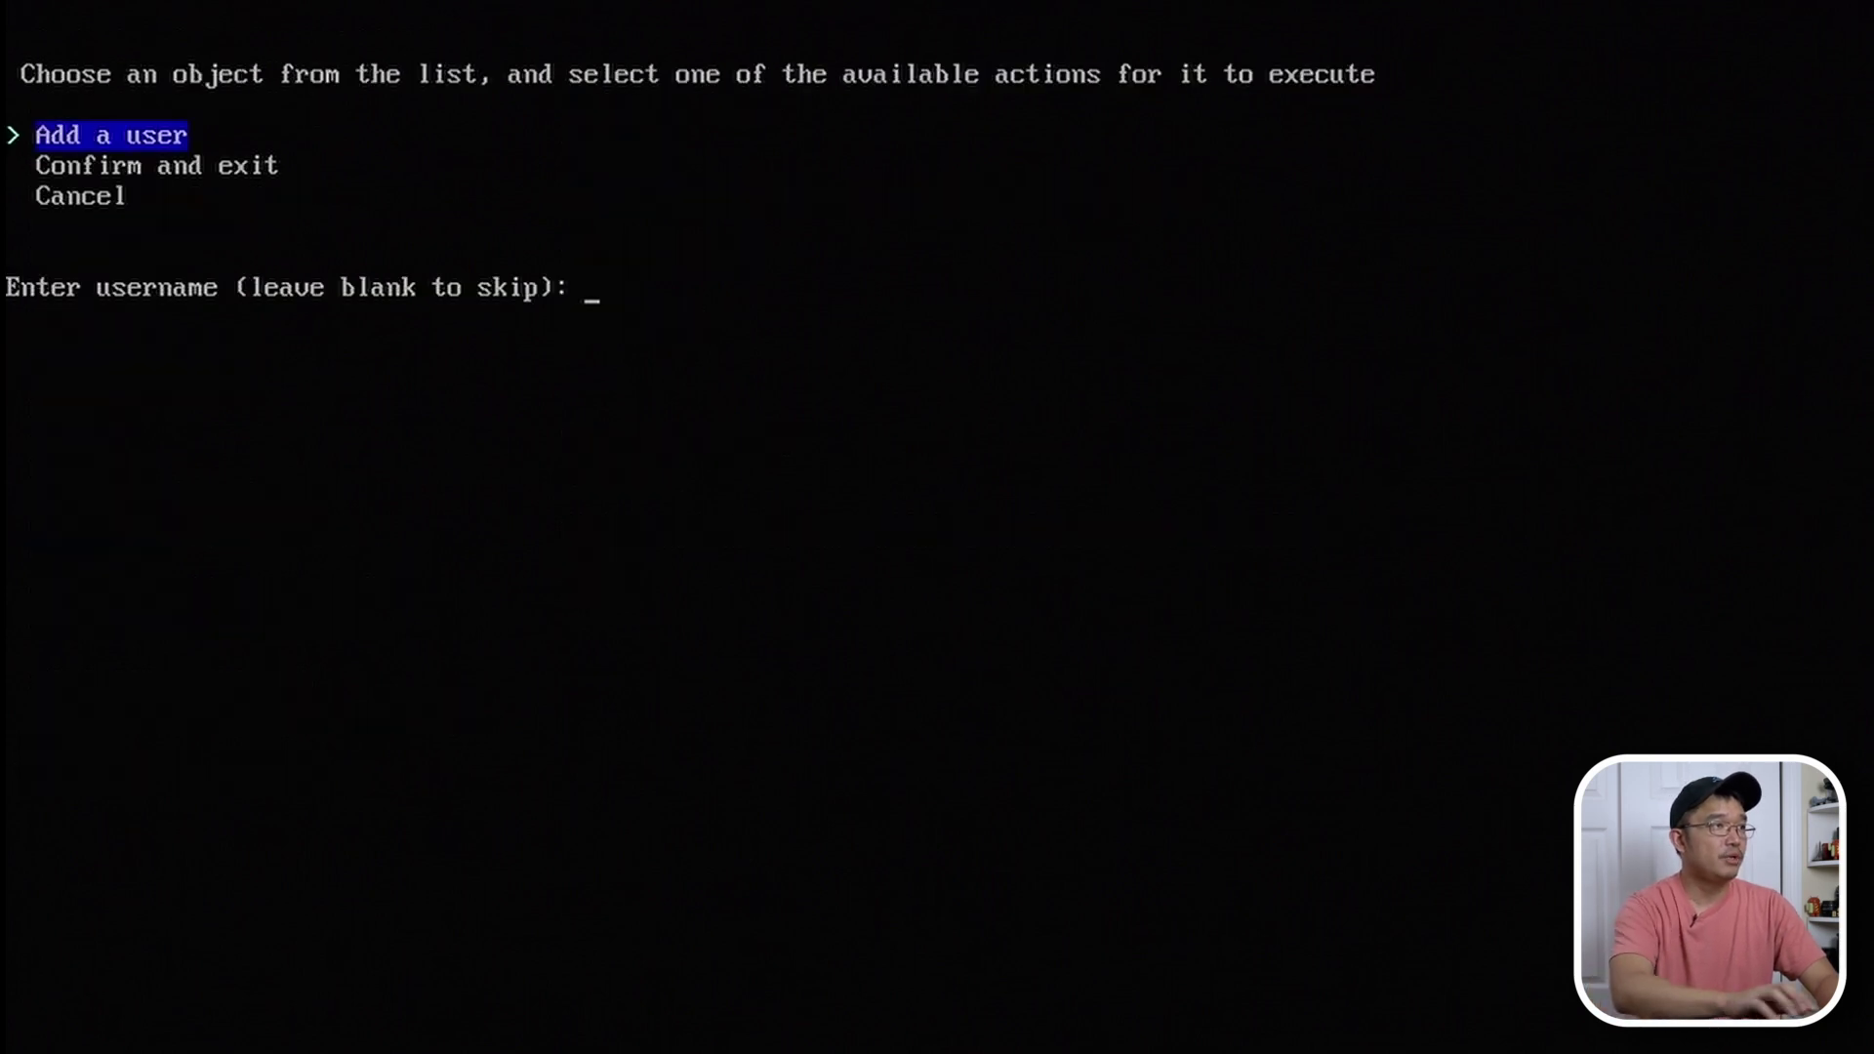
pyautogui.write('don')
pyautogui.press('Return')
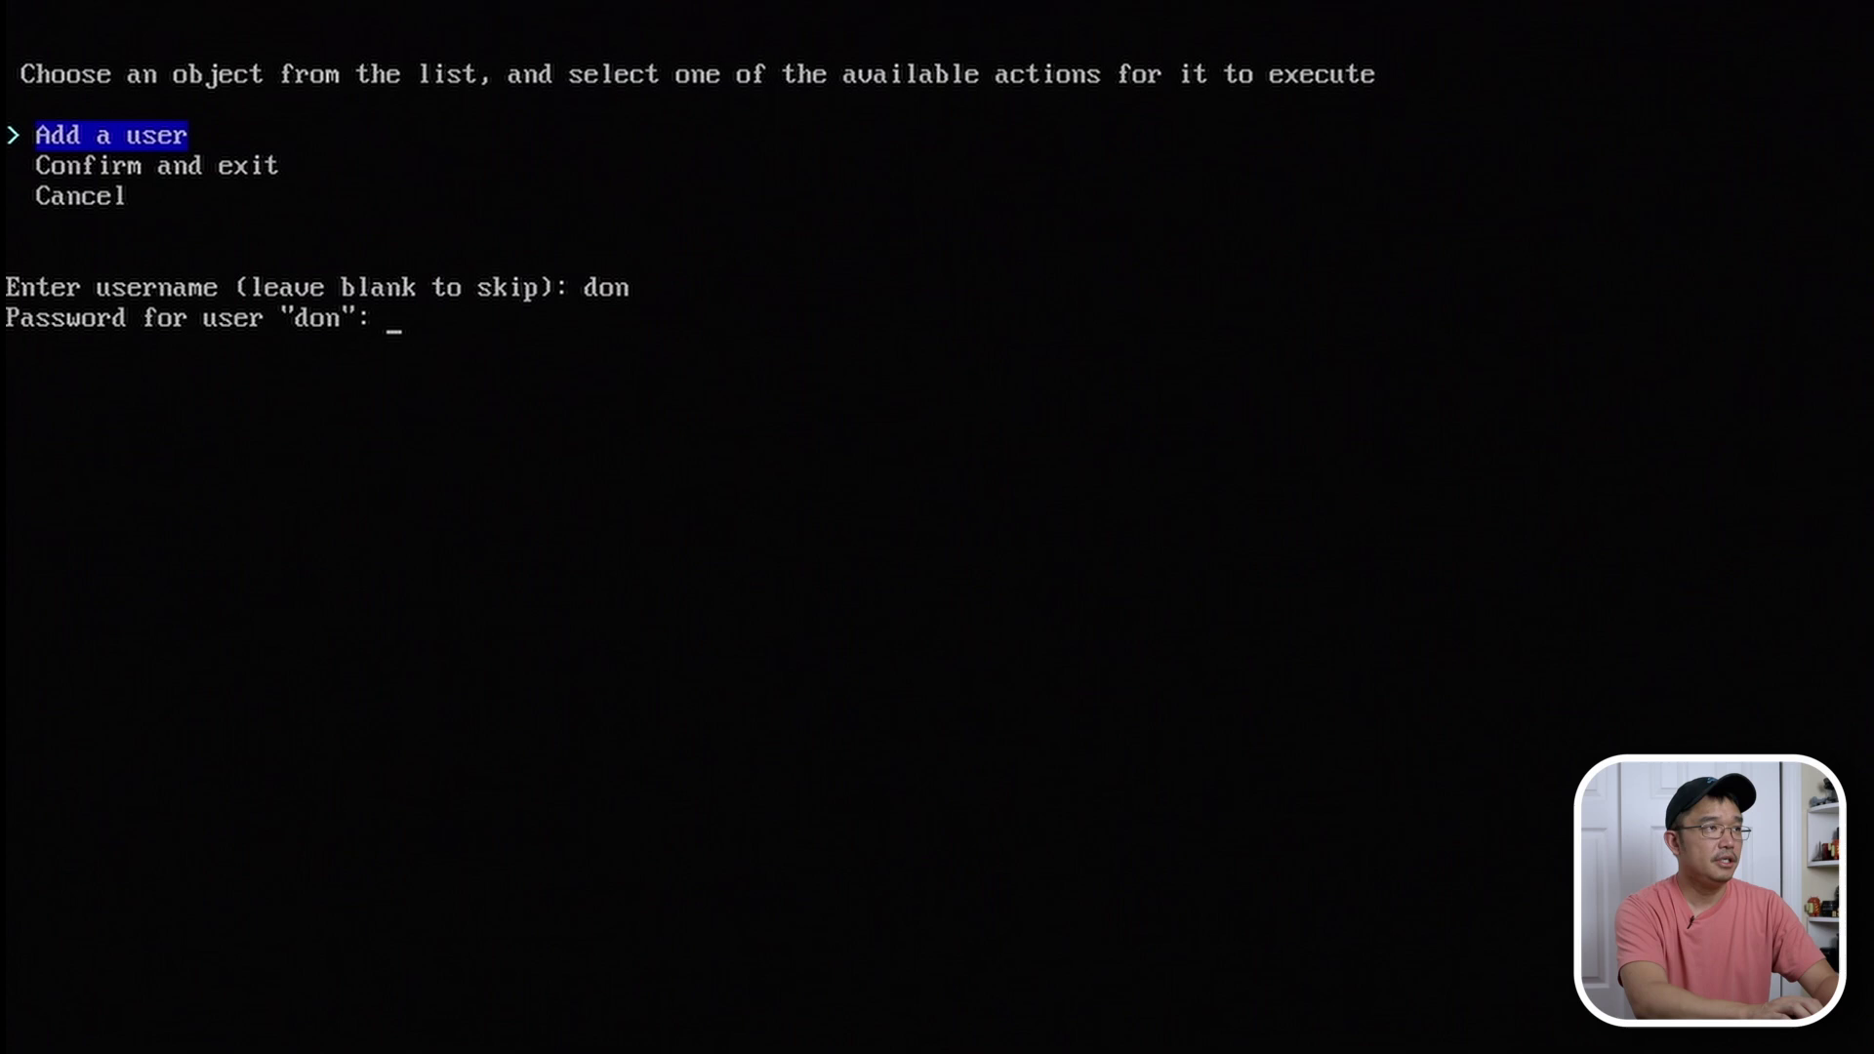
pyautogui.press('Return')
pyautogui.press('Return')
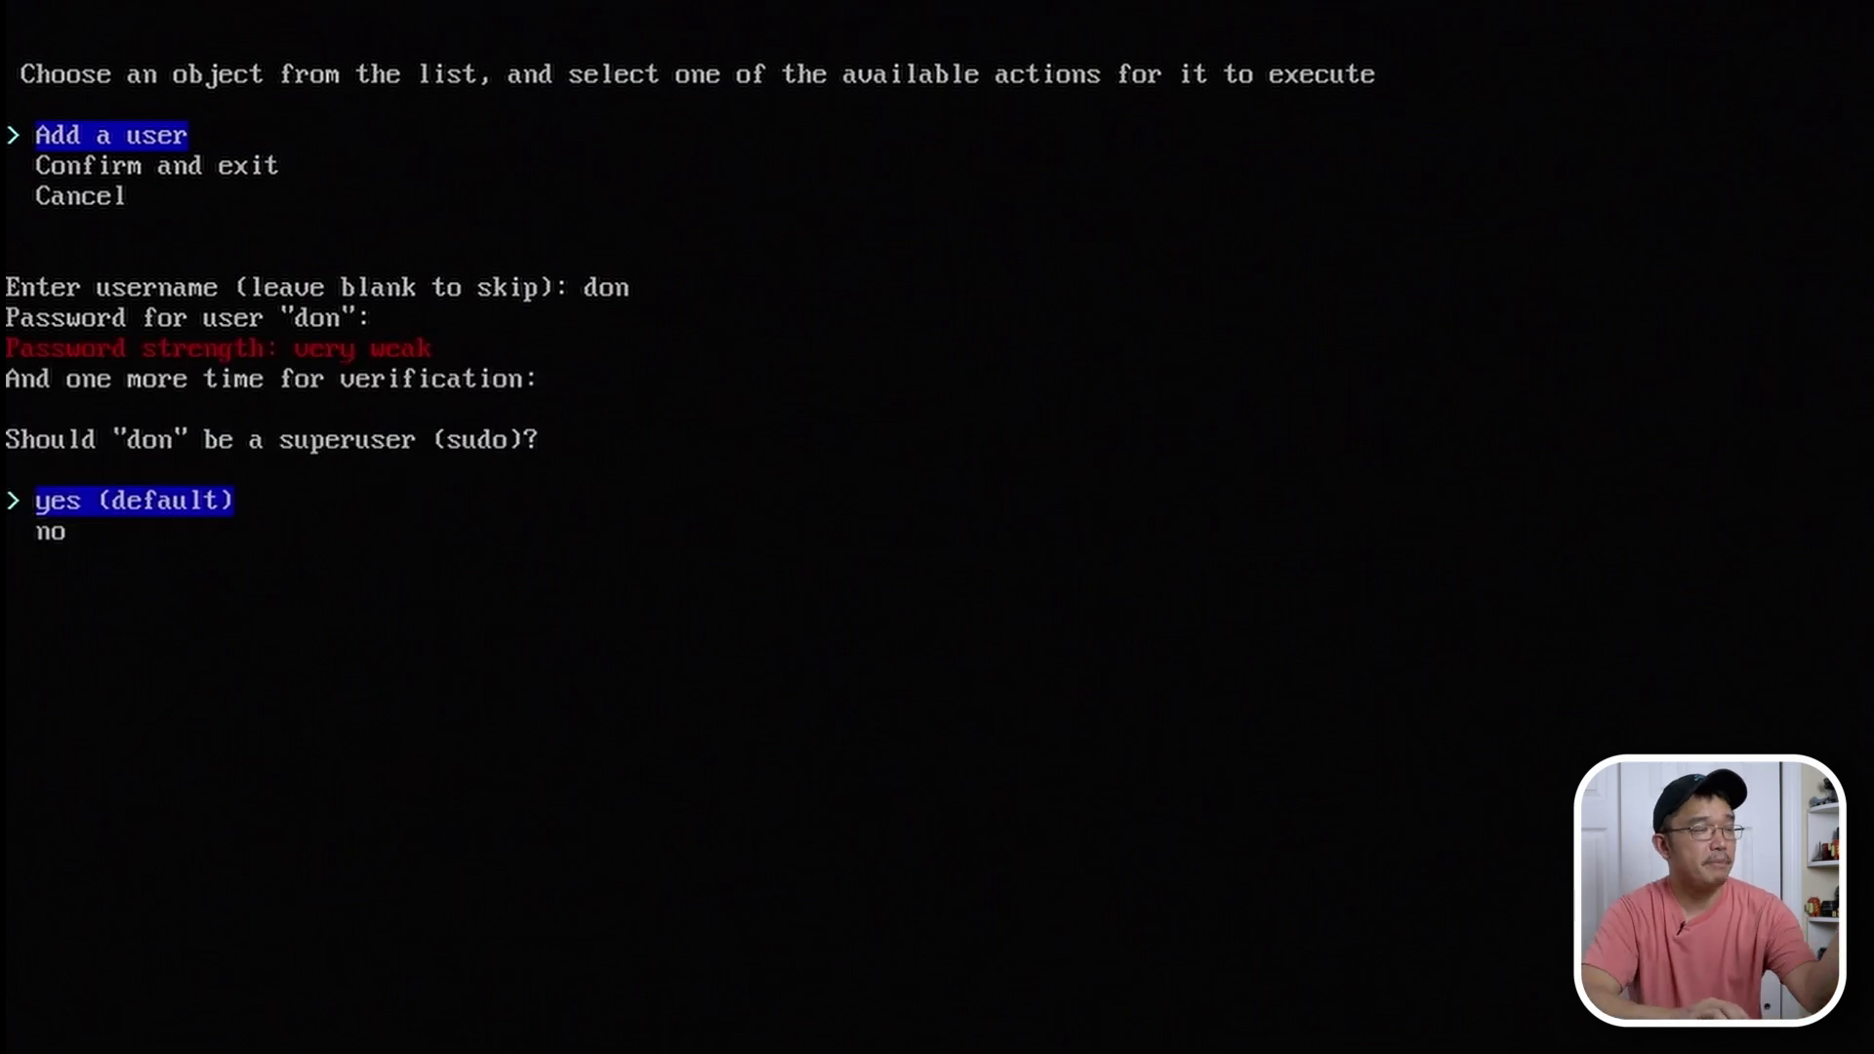
pyautogui.press('Return')
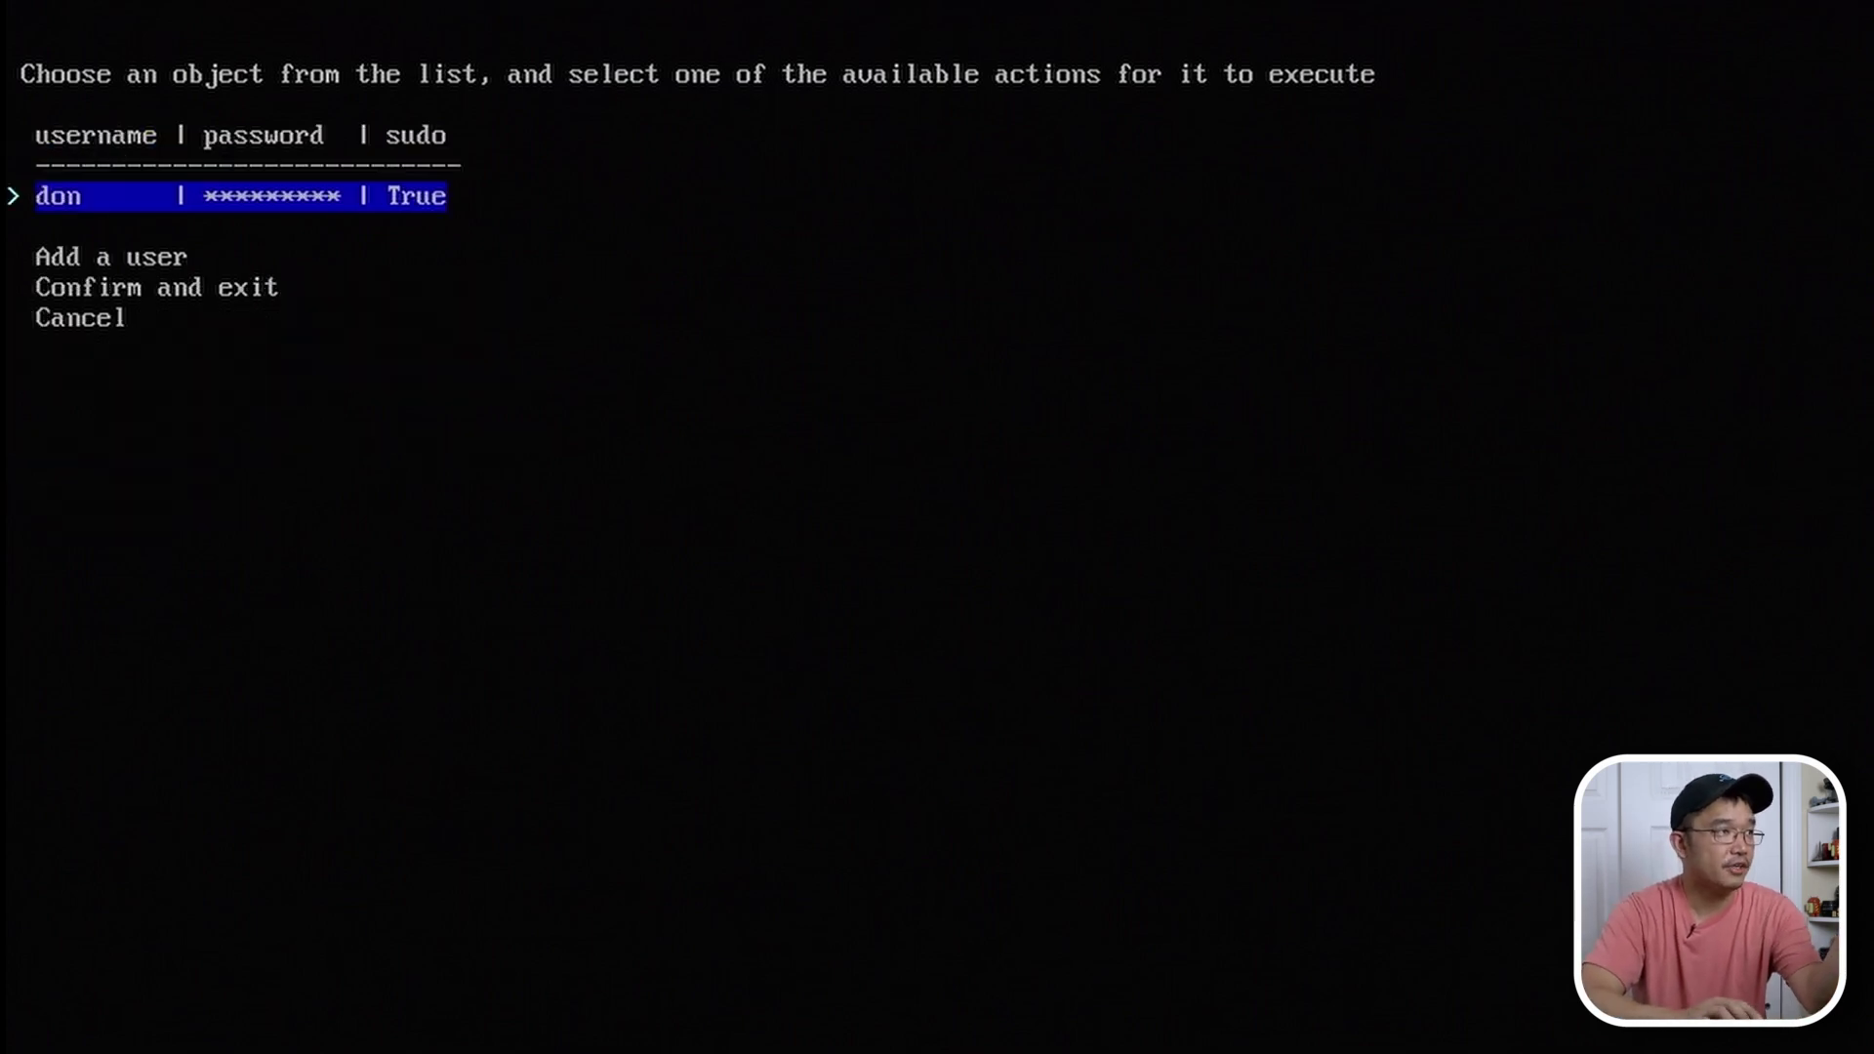
pyautogui.press('Down')
pyautogui.press('Down')
pyautogui.press('Return')
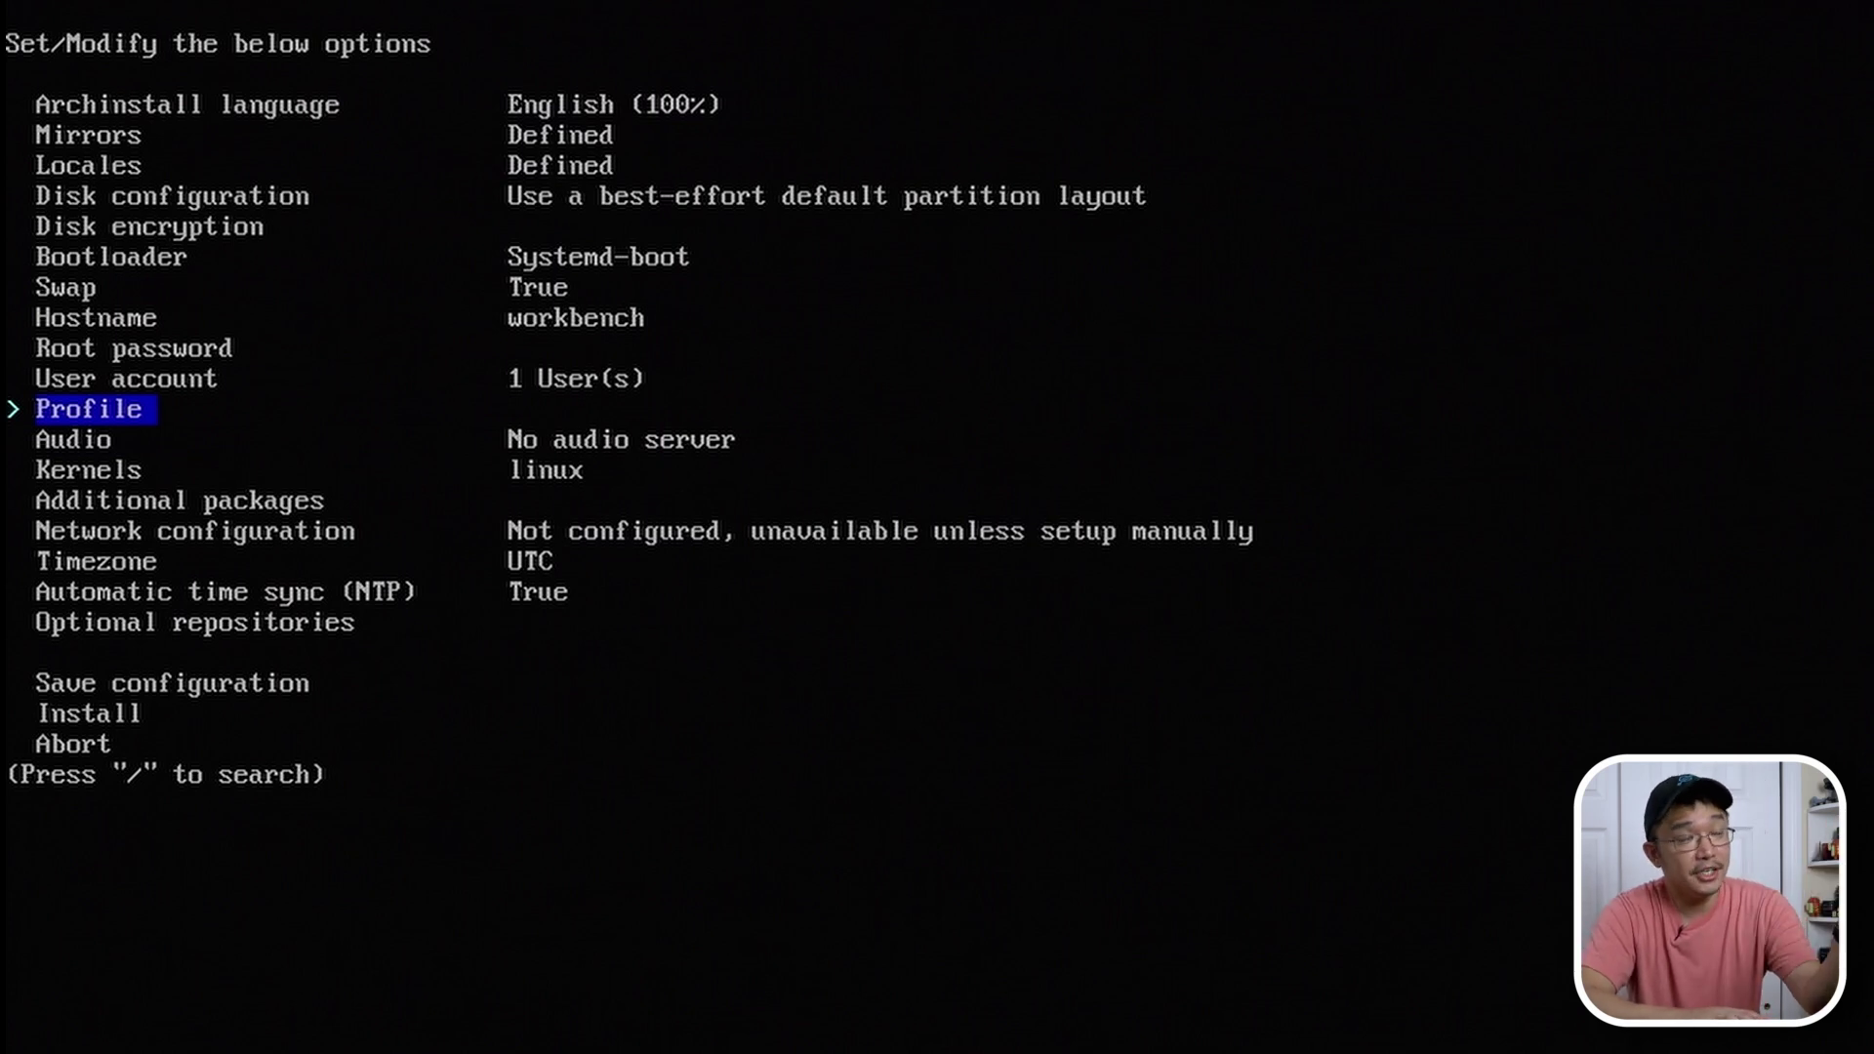
# - Select the Desktop profile with Hyperland as the desktop environment
pyautogui.press('Return')
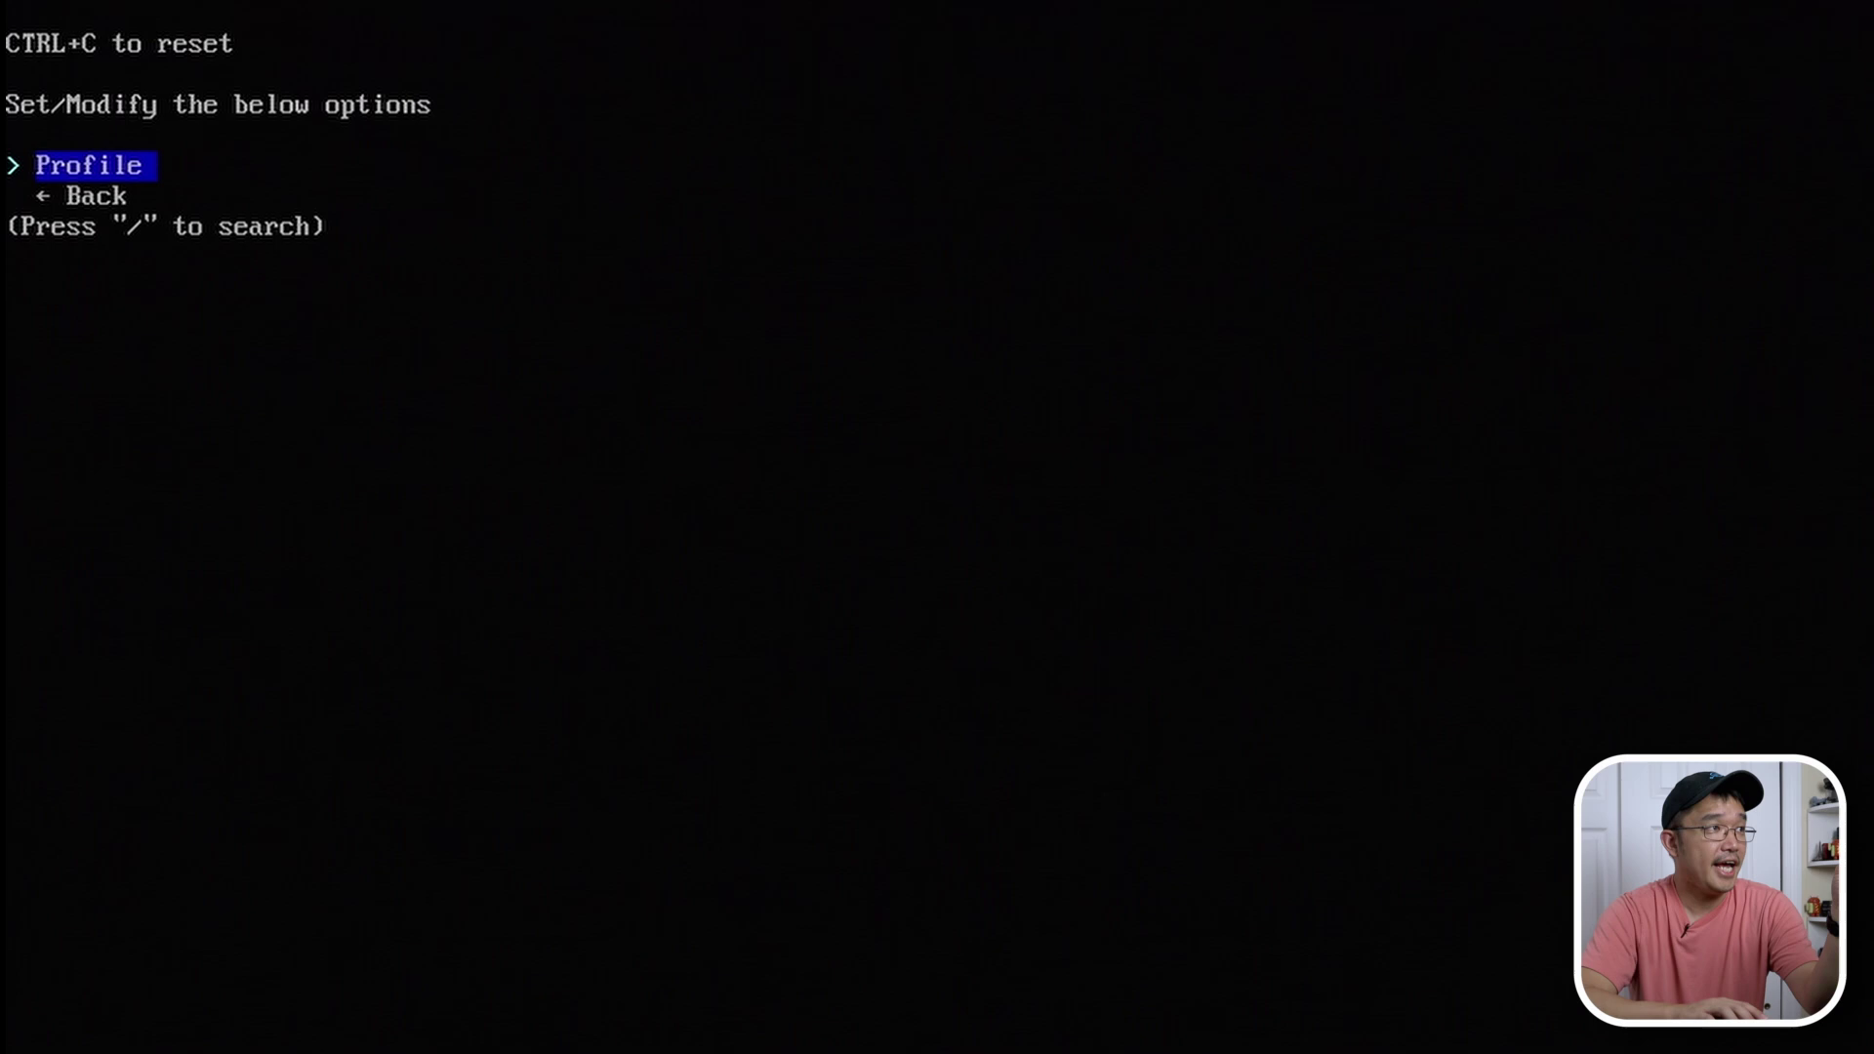
pyautogui.press('Return')
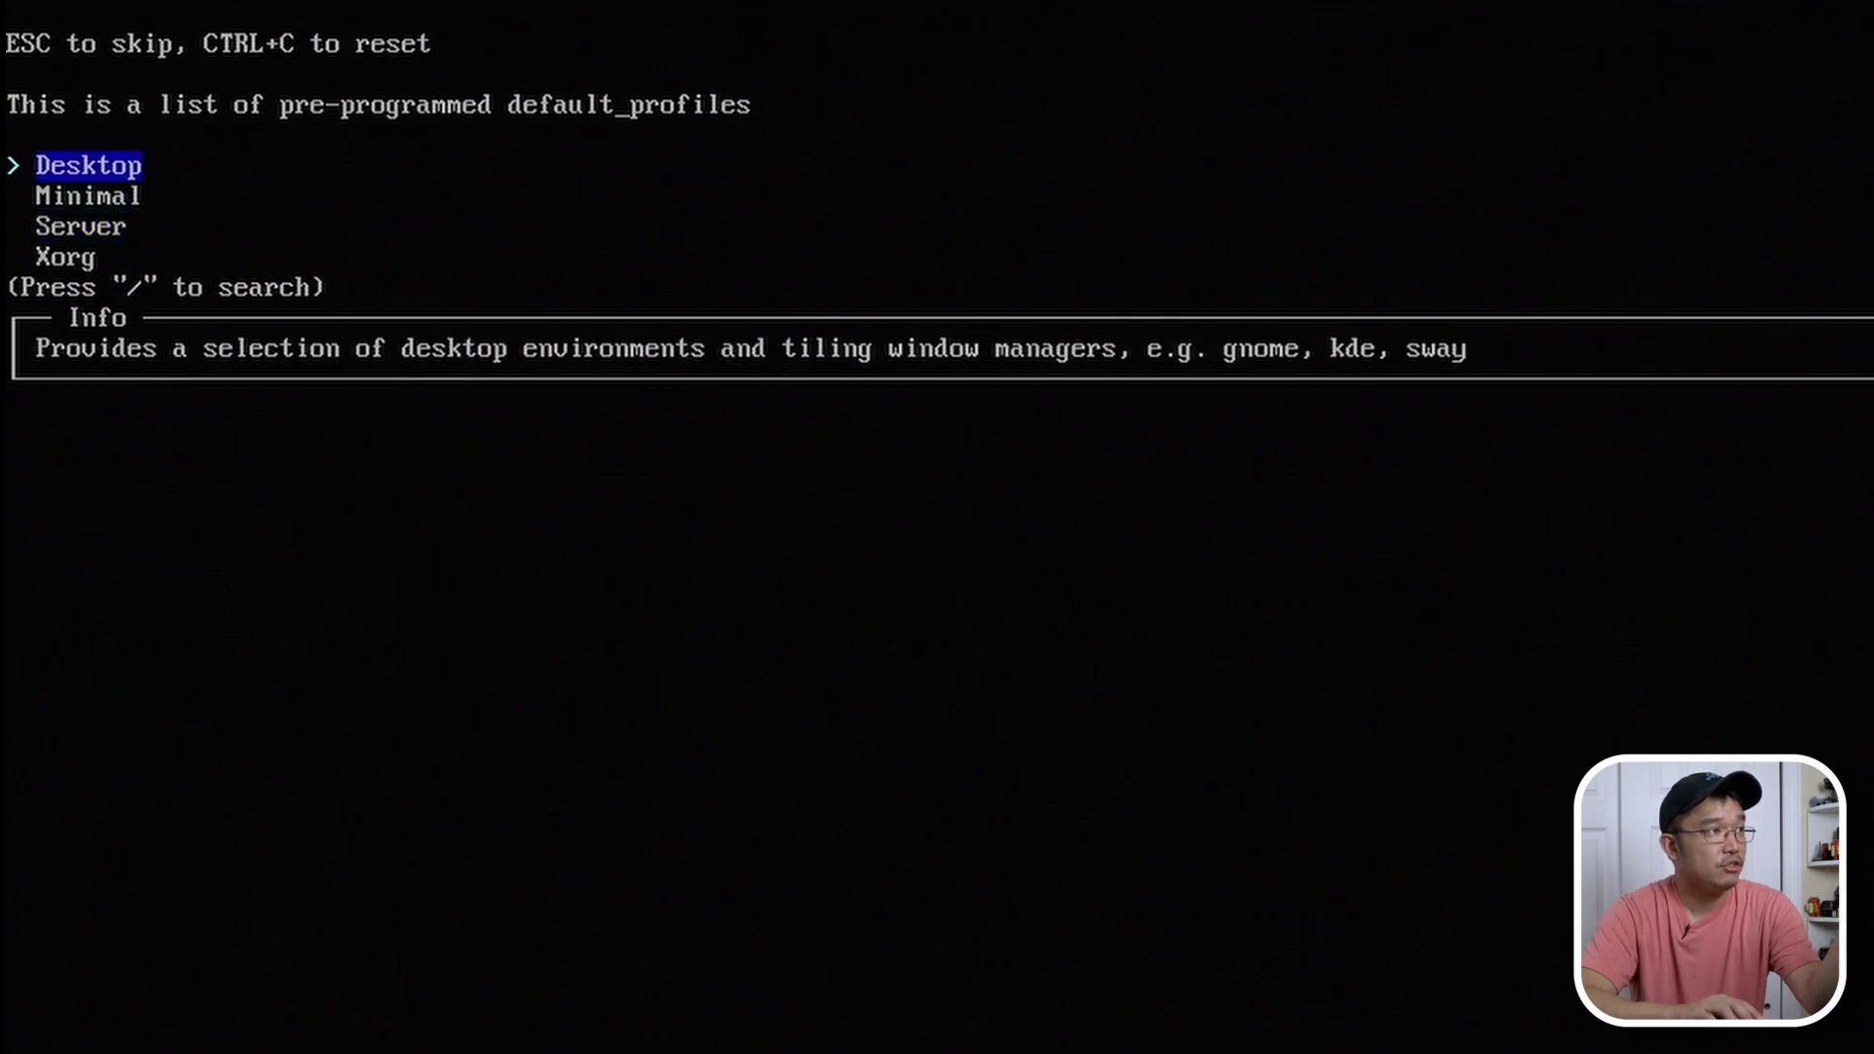
pyautogui.press('Return')
pyautogui.press('Down')
pyautogui.press('Down')
pyautogui.press('Down')
pyautogui.press('Down')
pyautogui.press('Down')
pyautogui.press('Down')
pyautogui.press('Down')
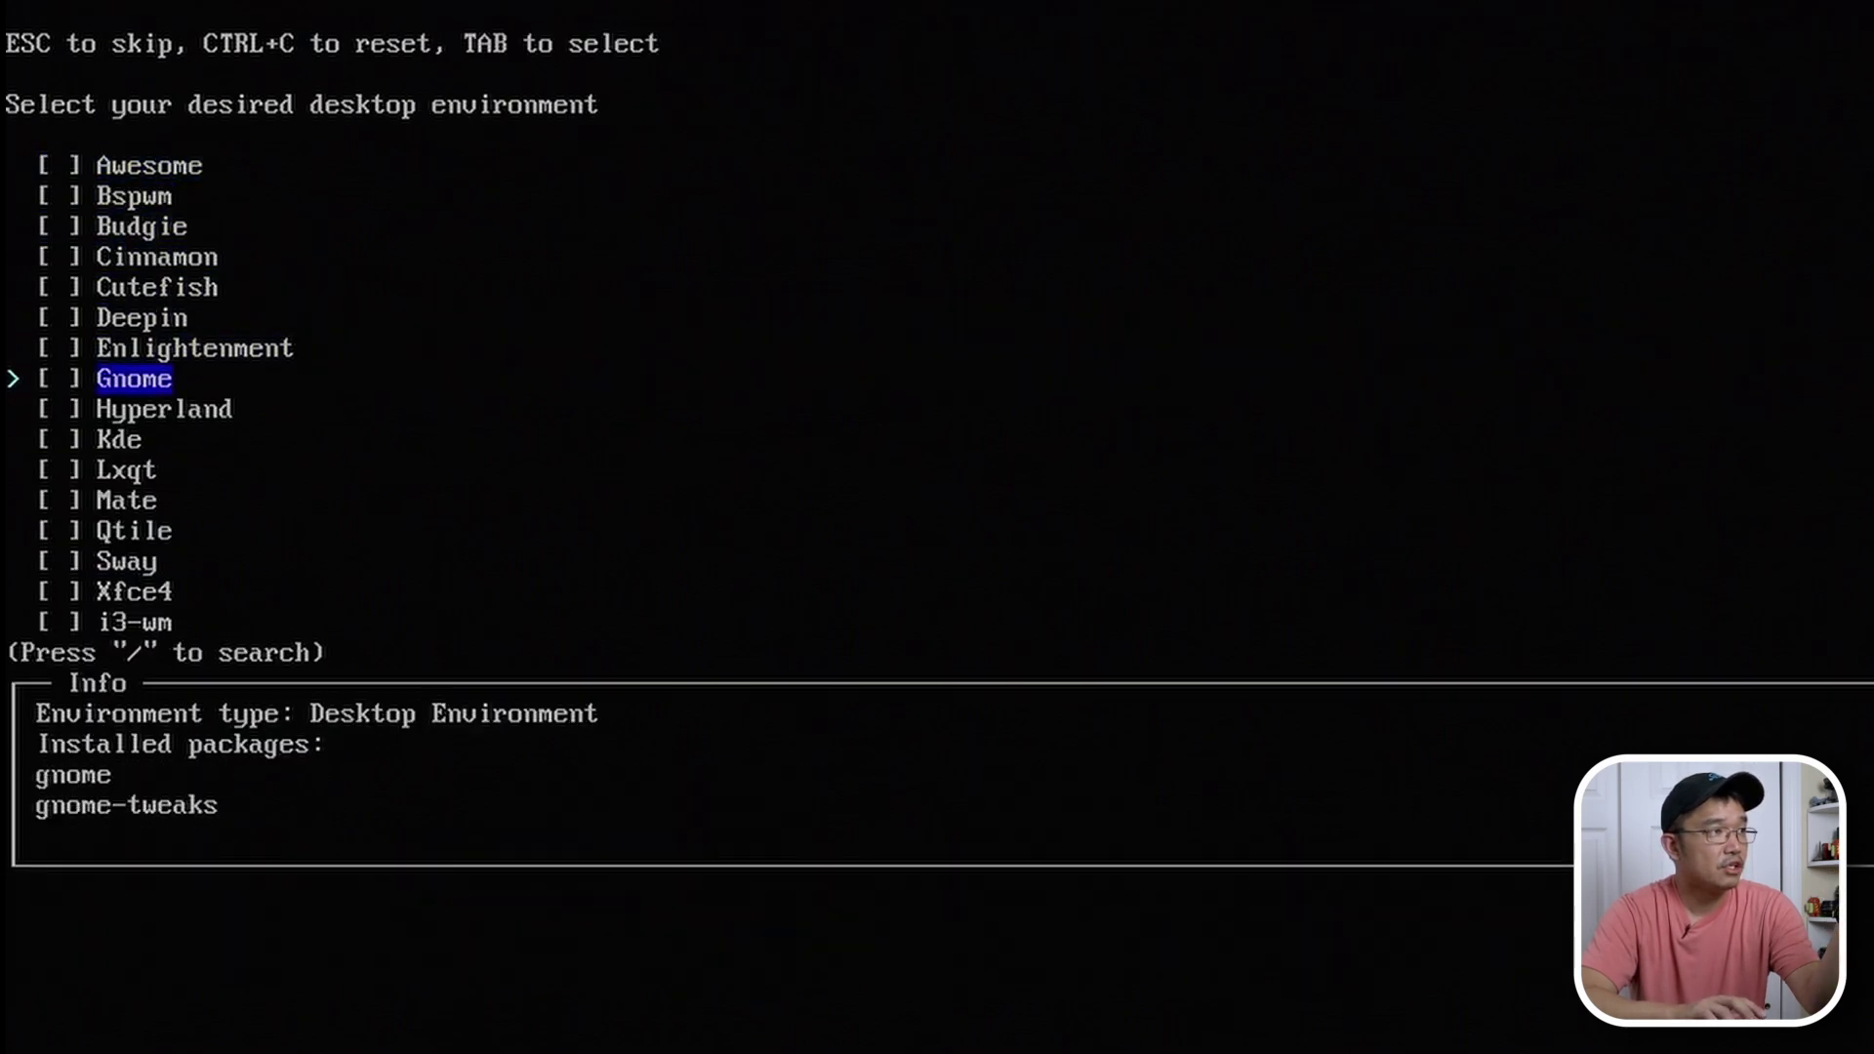
pyautogui.press('Down')
pyautogui.press('Down')
pyautogui.press('Down')
pyautogui.press('Down')
pyautogui.press('Down')
pyautogui.press('Down')
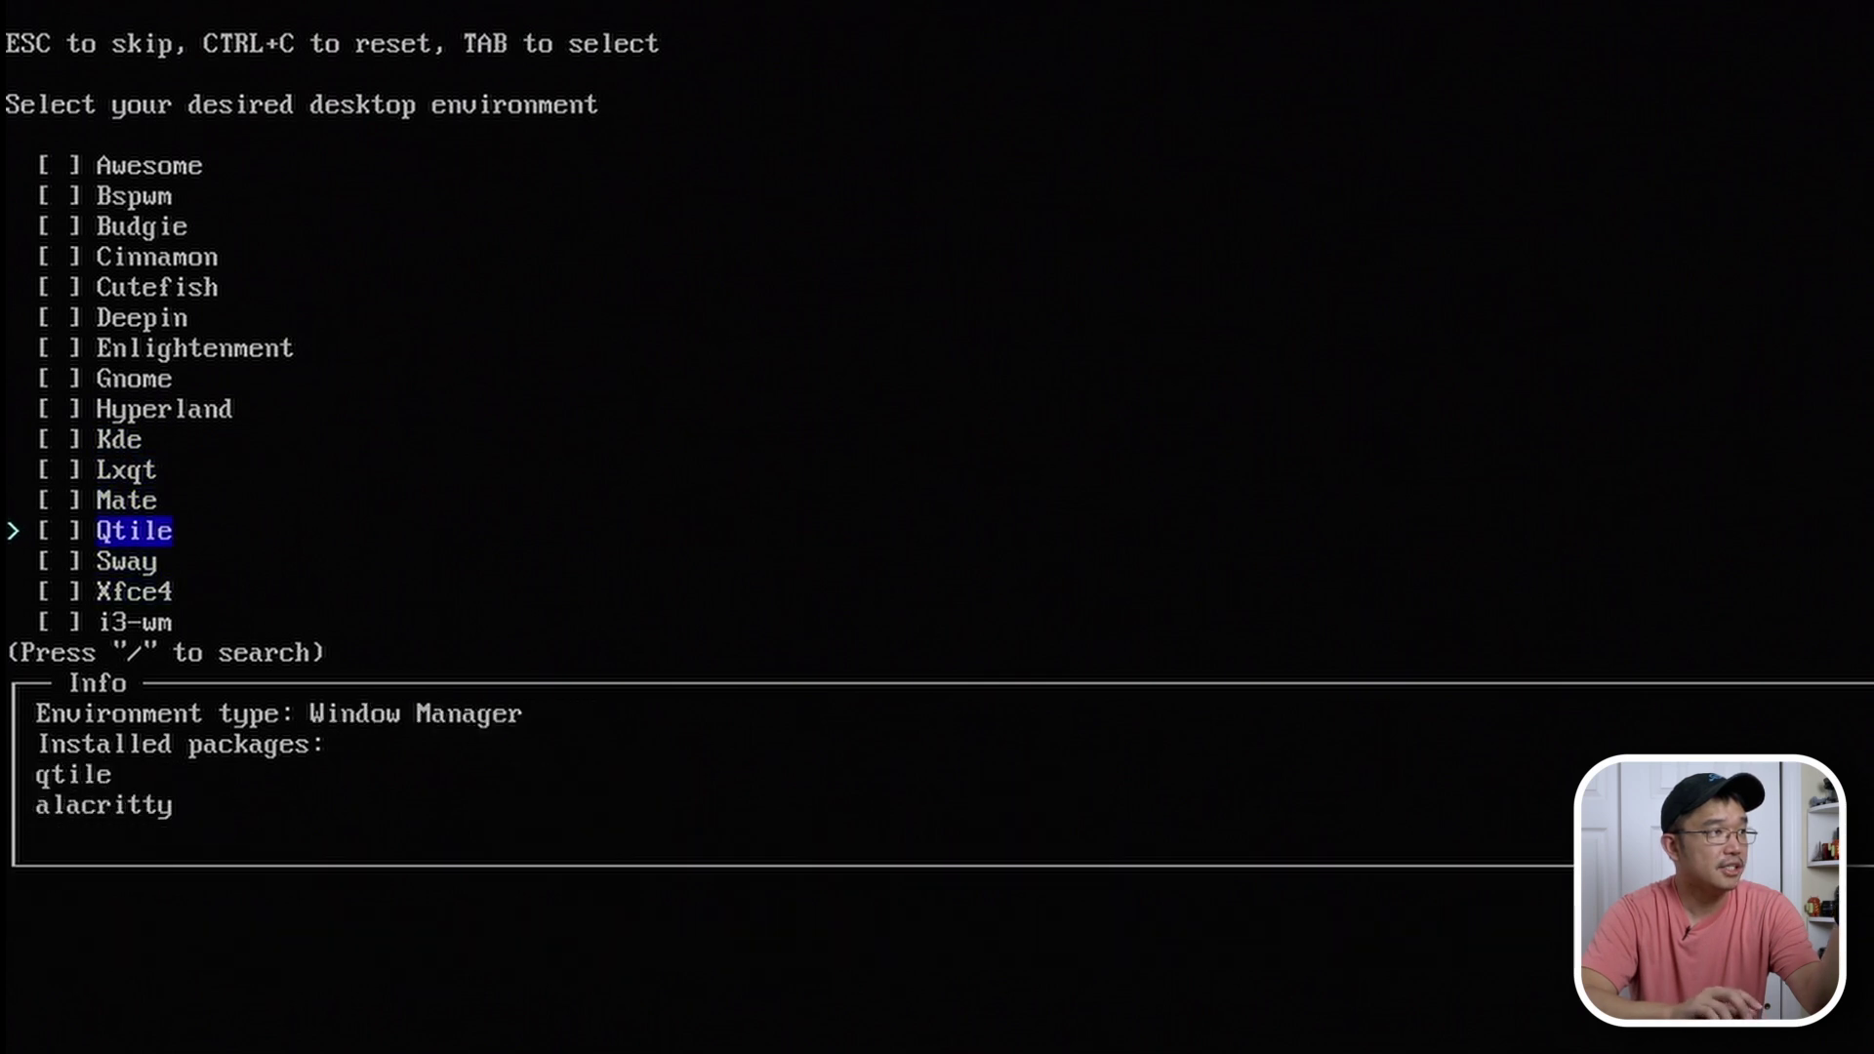
pyautogui.press('Down')
pyautogui.press('Down')
pyautogui.press('Down')
pyautogui.press('Up')
pyautogui.press('Up')
pyautogui.press('Up')
pyautogui.press('Up')
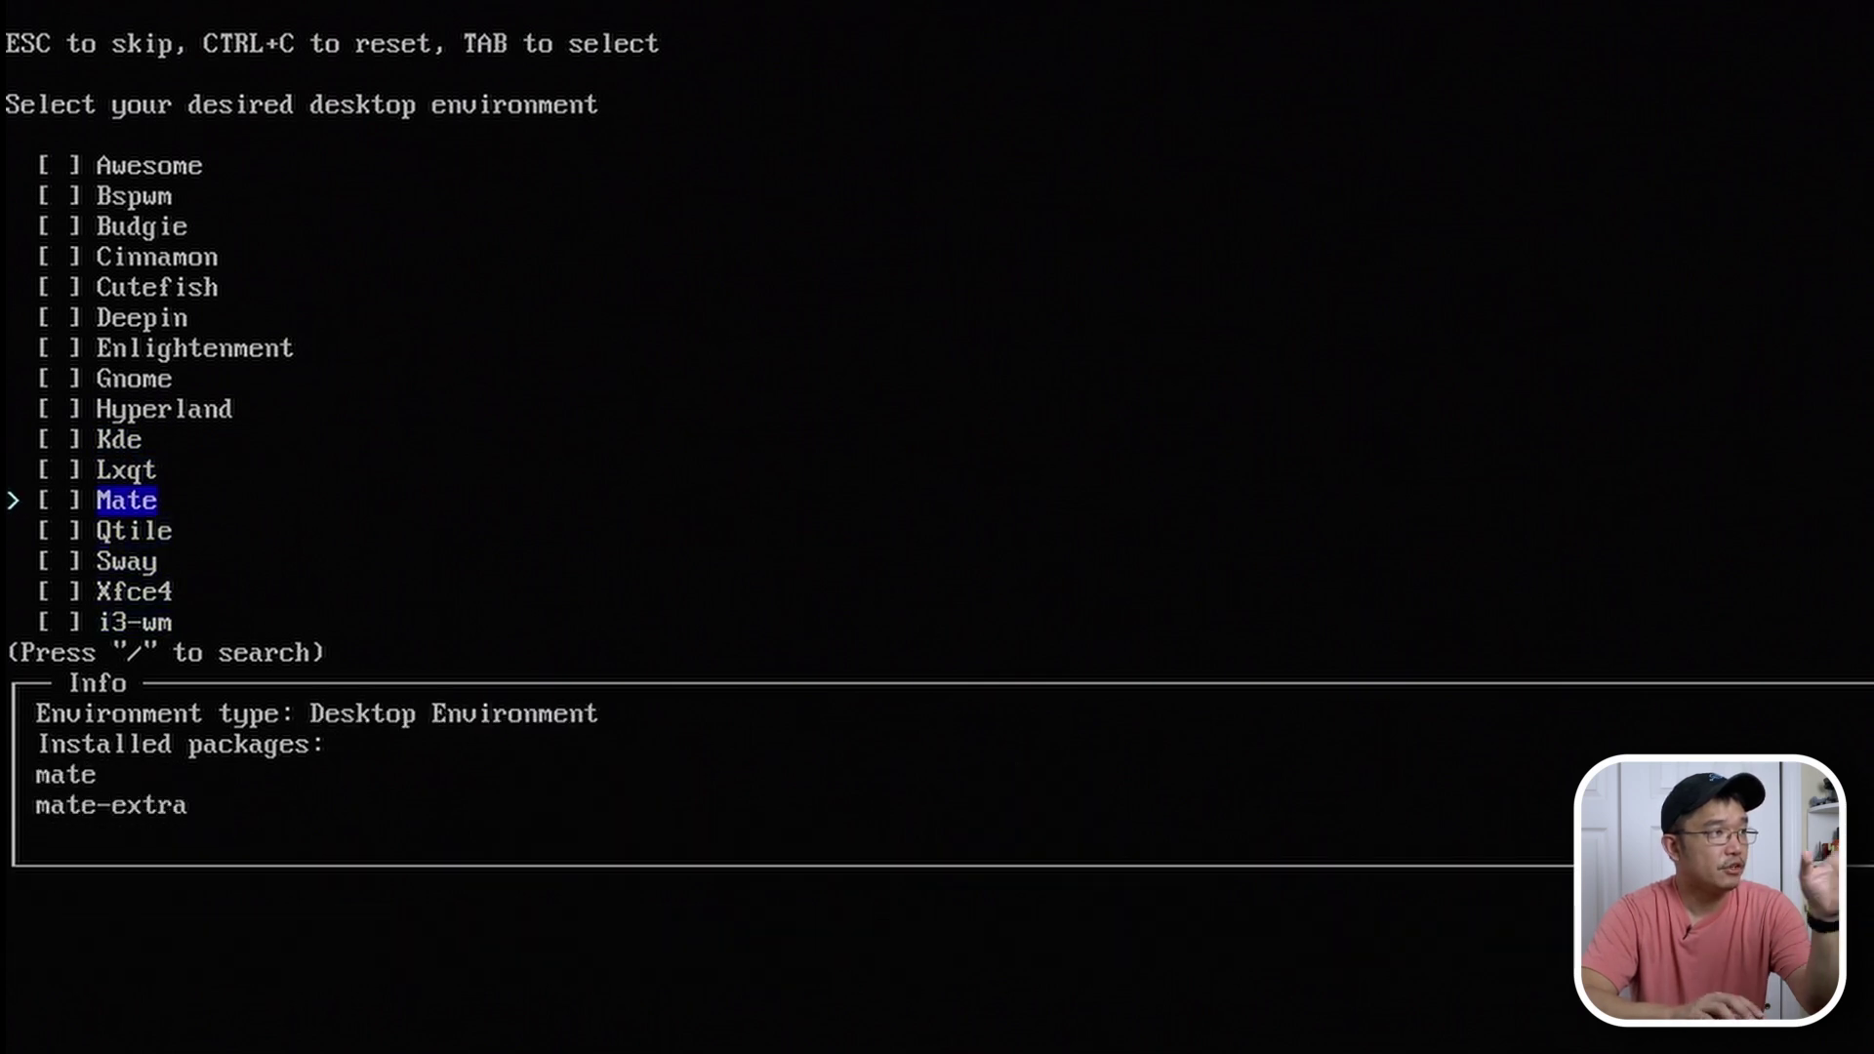
pyautogui.press('Up')
pyautogui.press('Up')
pyautogui.press('Up')
pyautogui.press('Up')
pyautogui.press('Down')
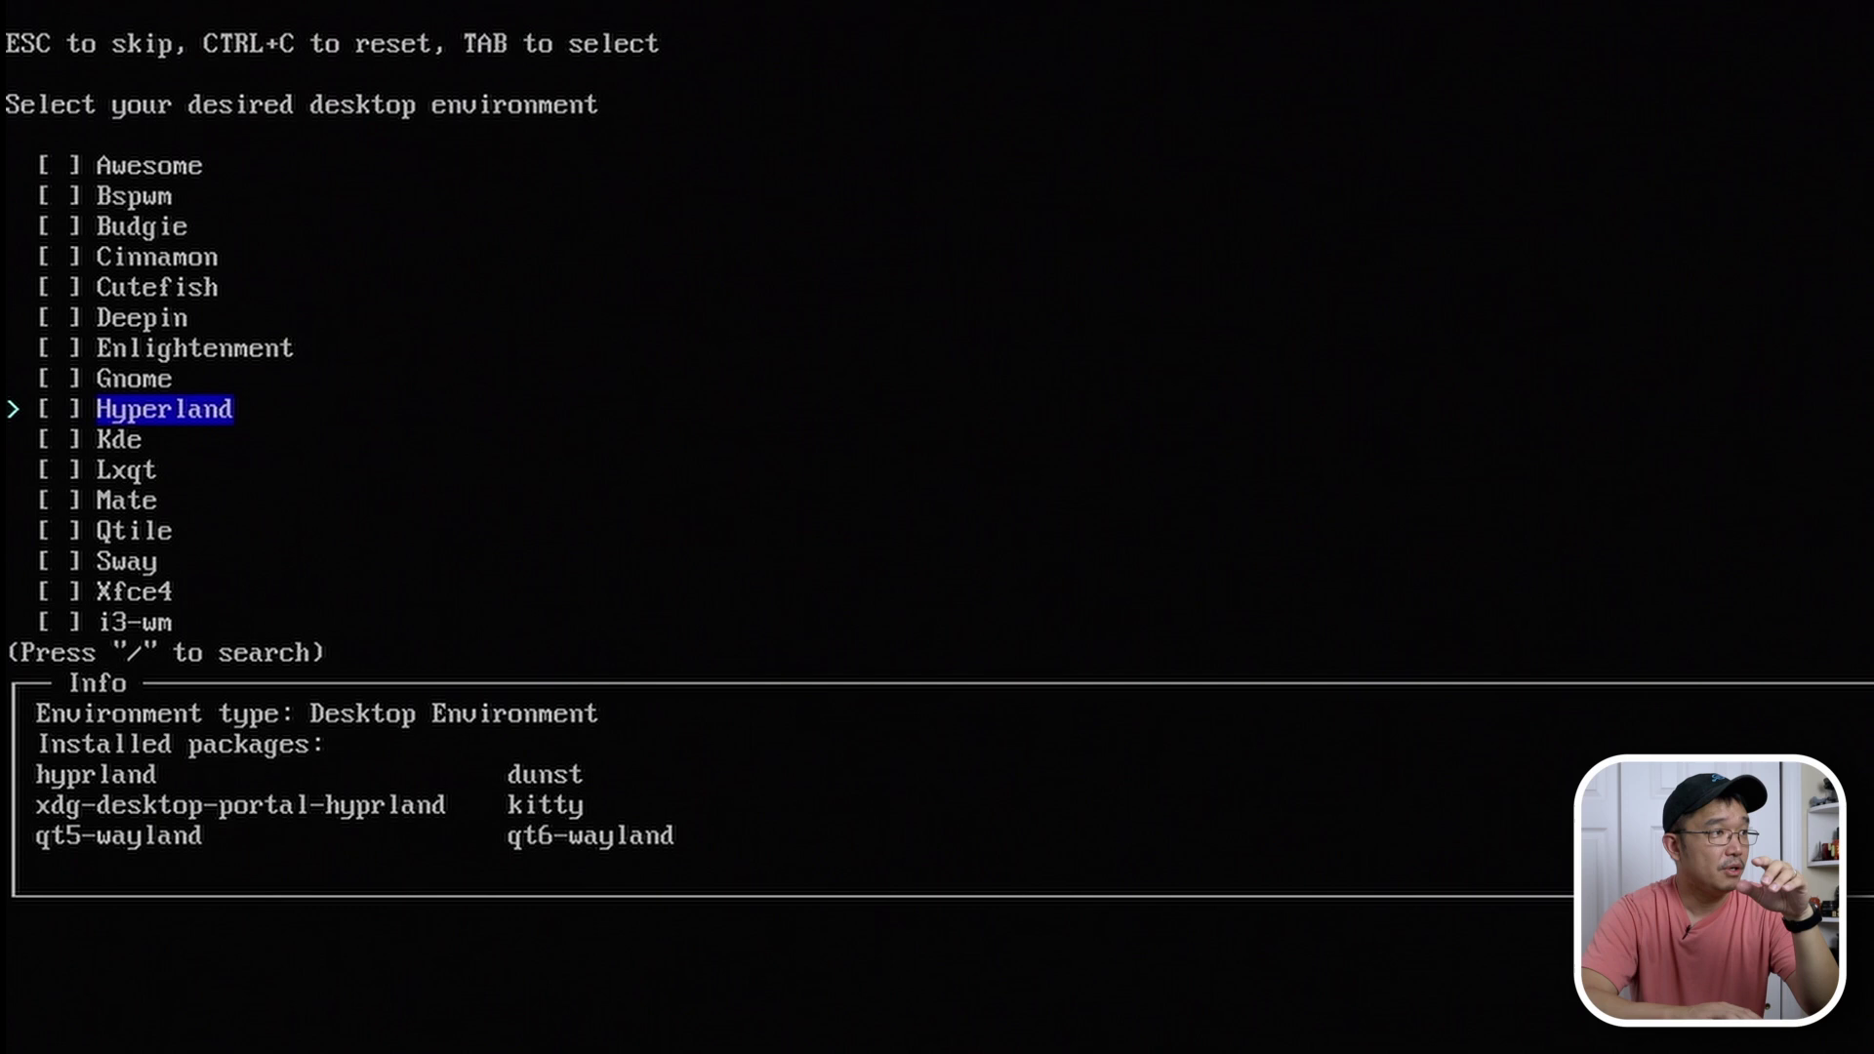
pyautogui.press('Return')
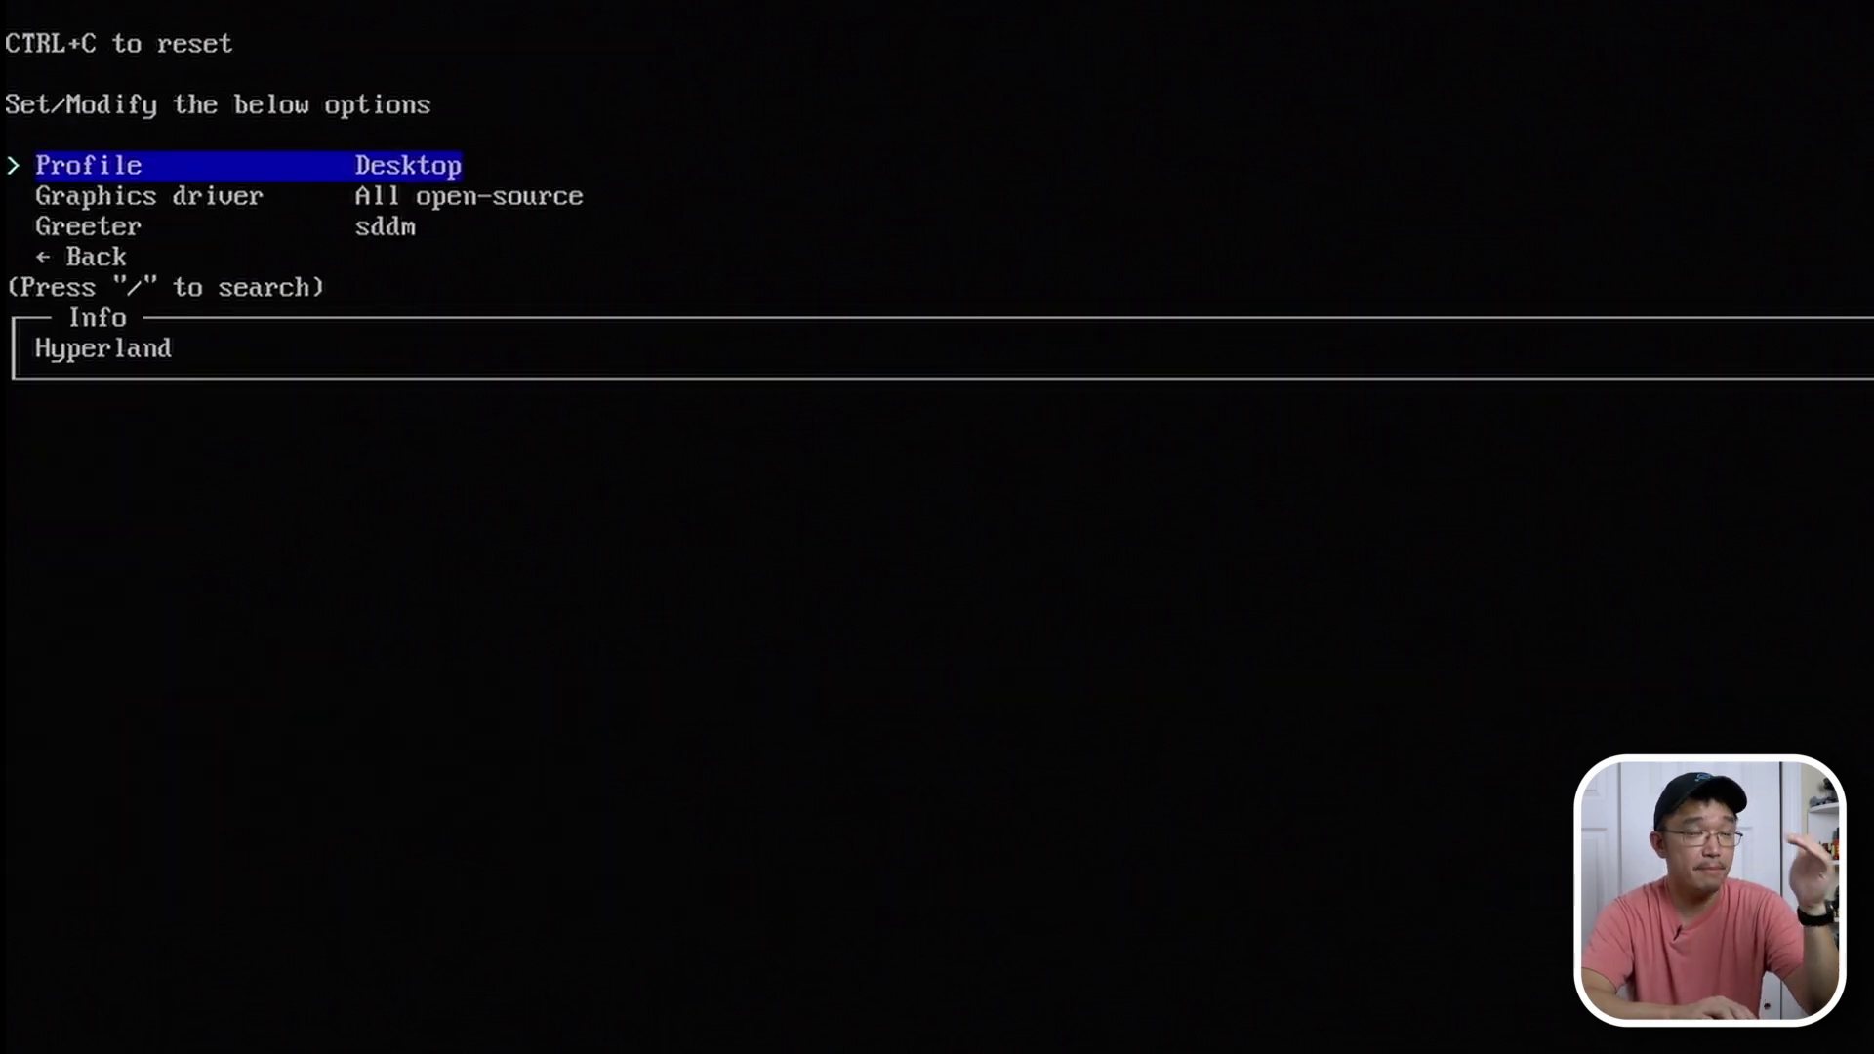
# - Set the graphics driver to Nvidia (proprietary) and return to the main options
pyautogui.press('Down')
pyautogui.press('Down')
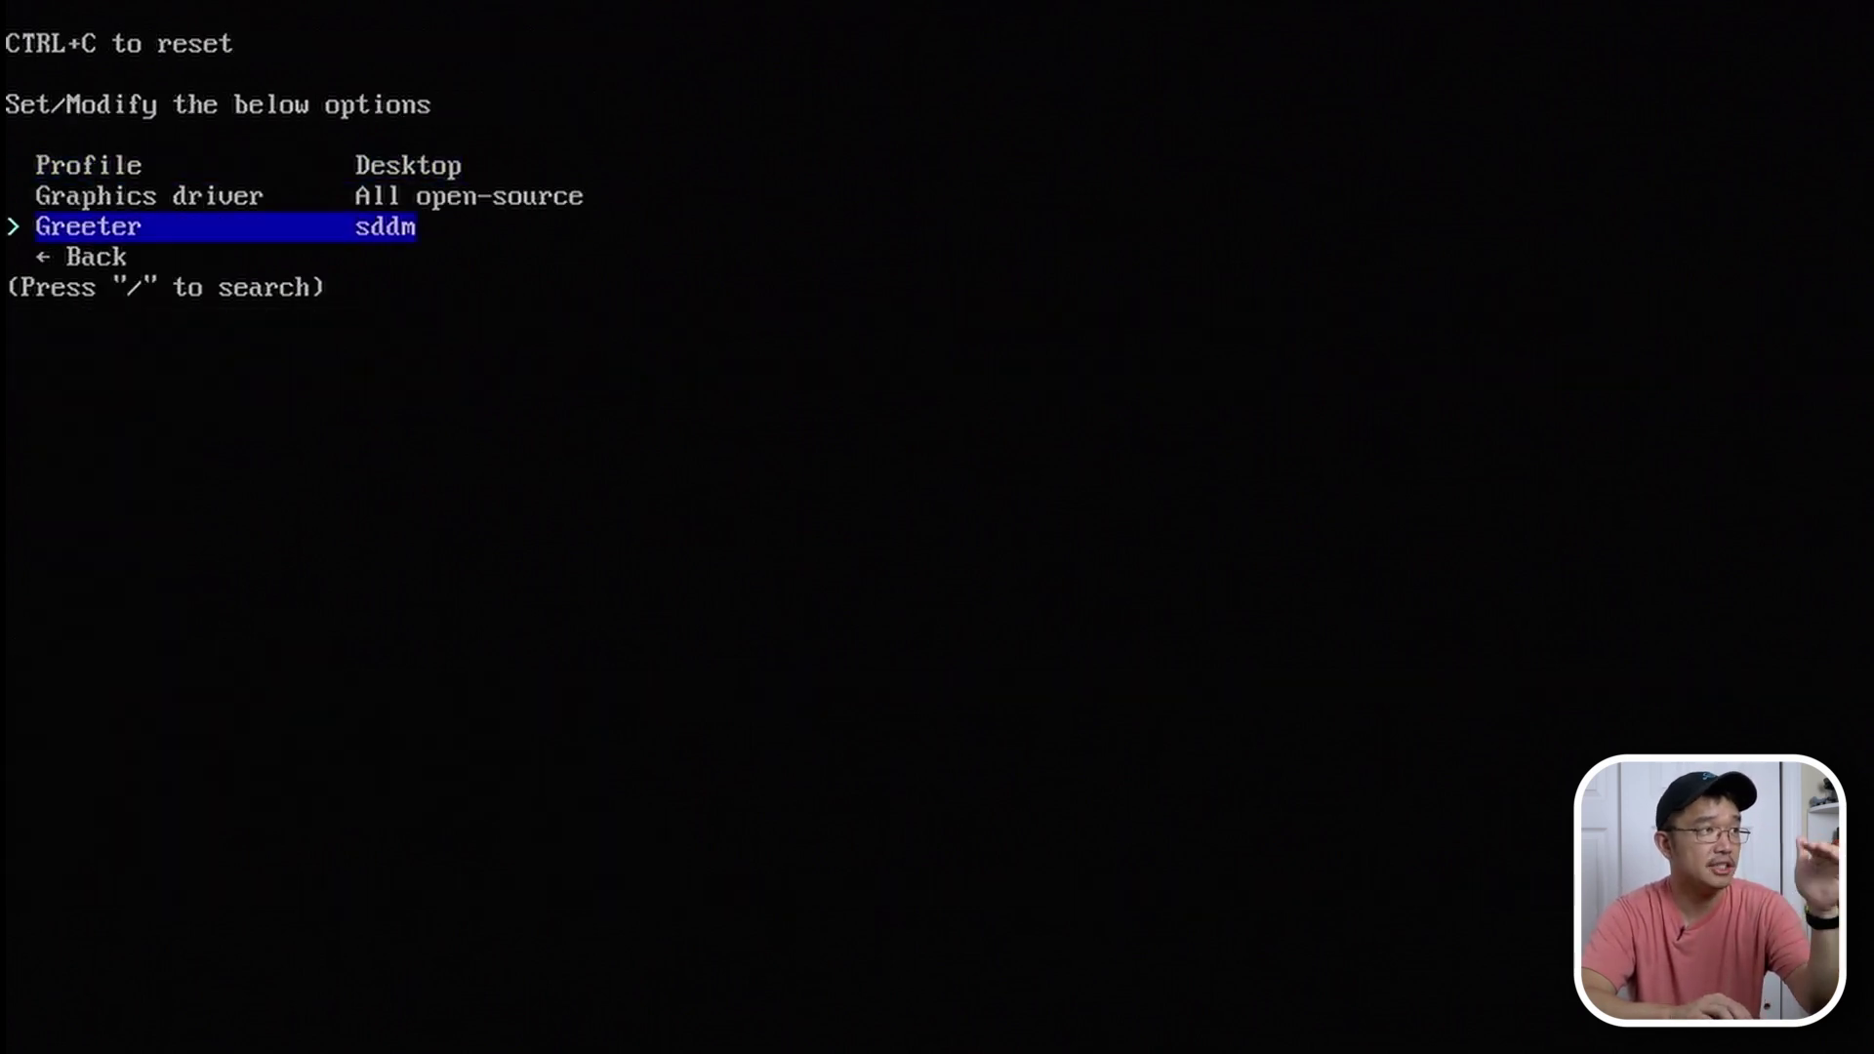
pyautogui.press('Up')
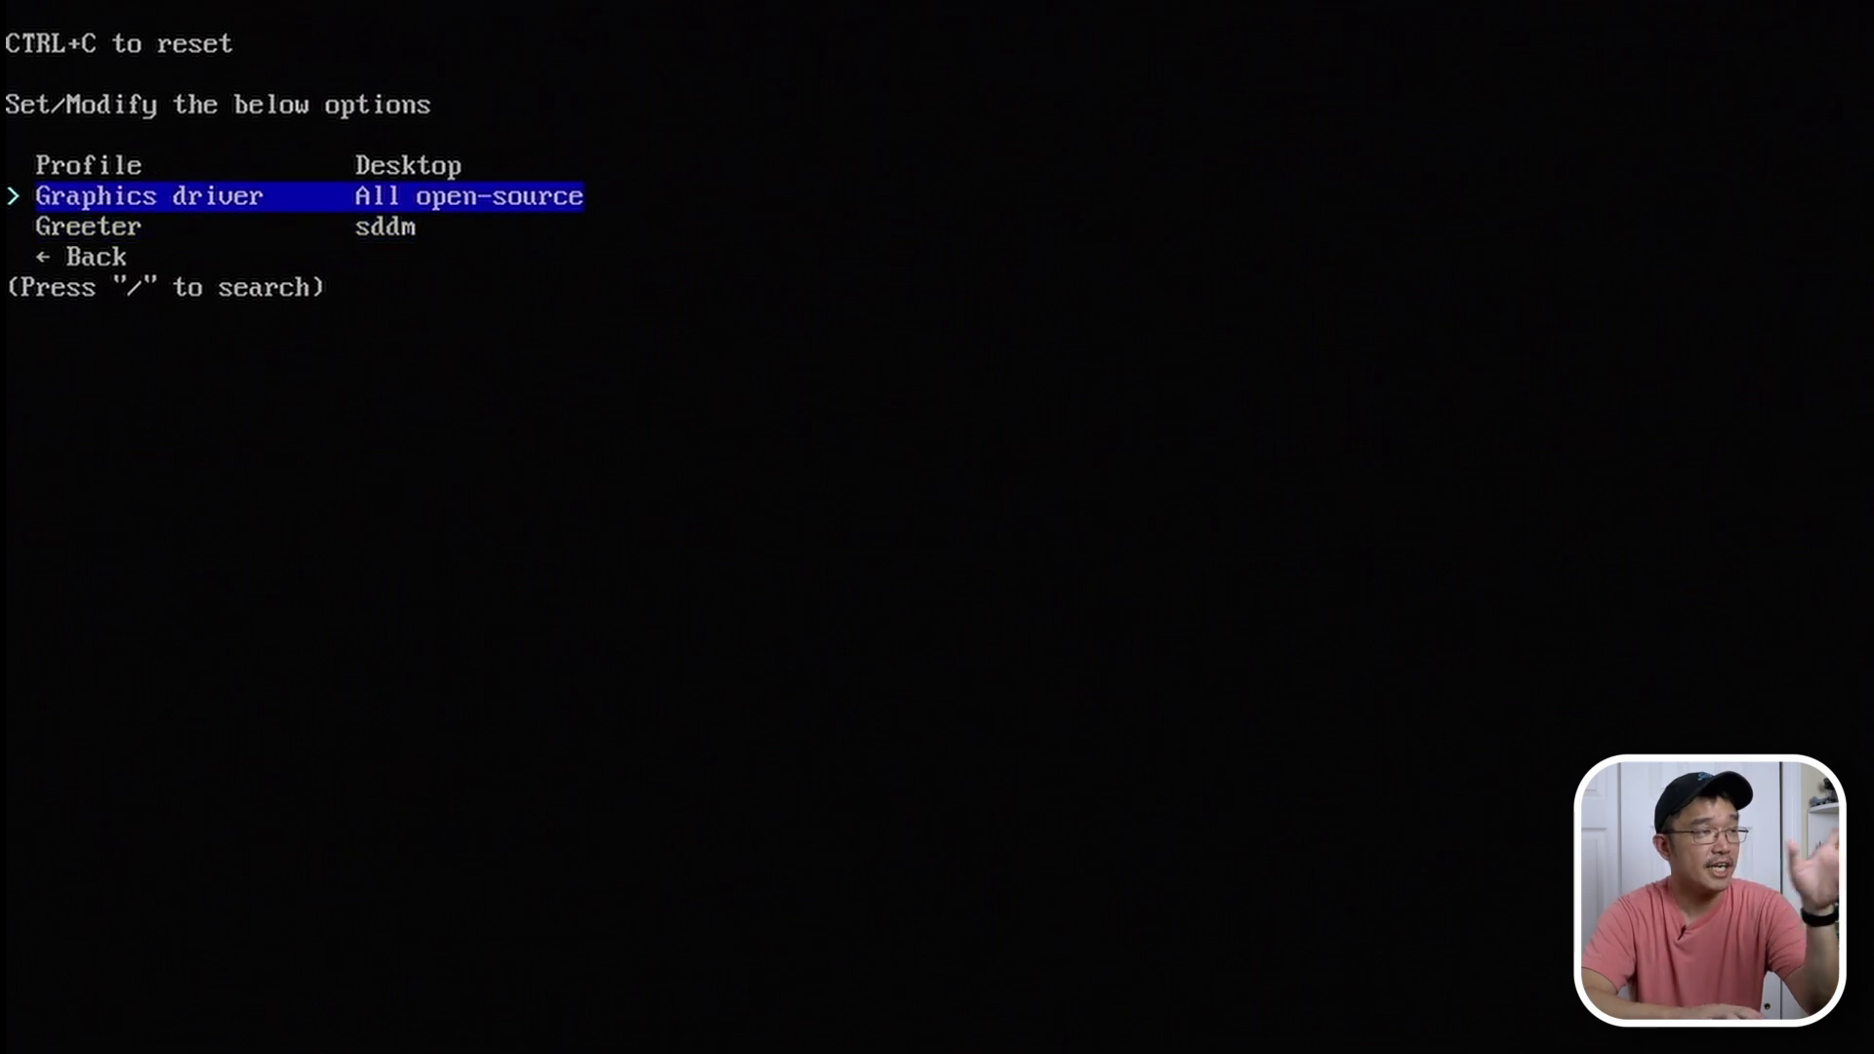
pyautogui.press('Return')
pyautogui.press('Down')
pyautogui.press('Down')
pyautogui.press('Down')
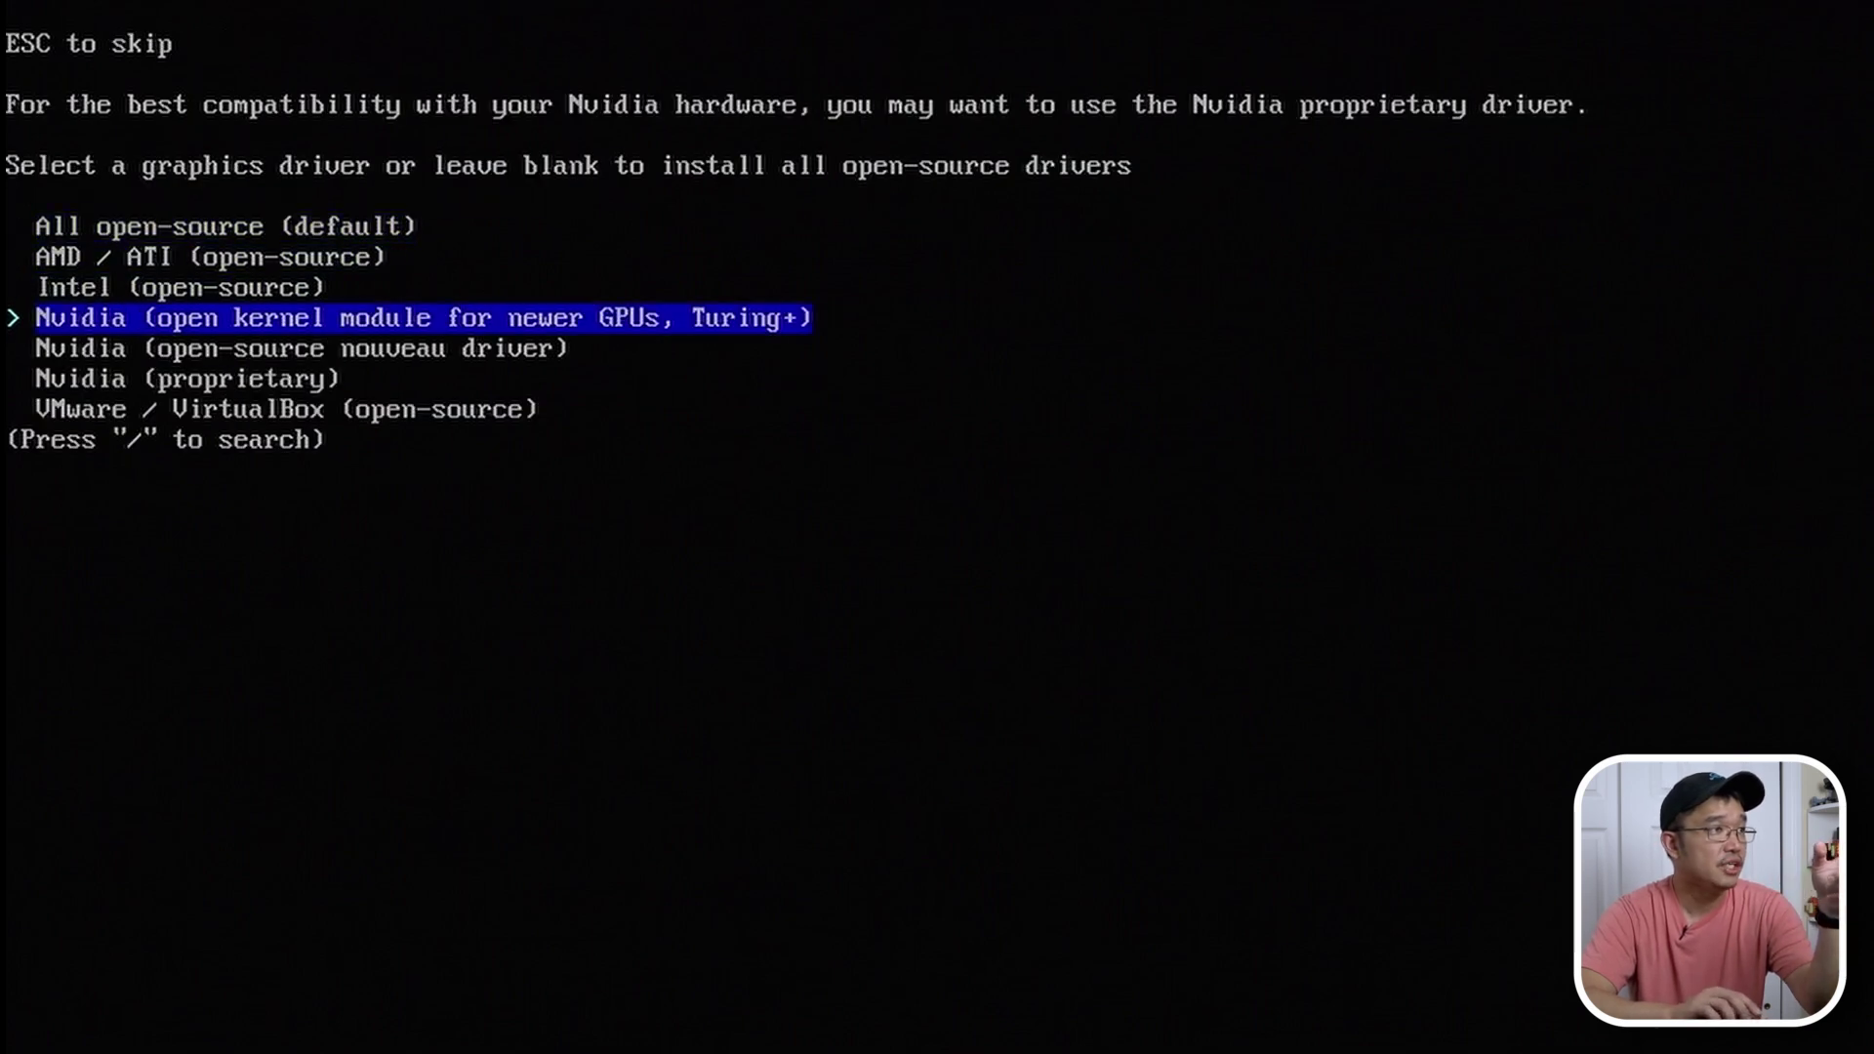
pyautogui.press('Down')
pyautogui.press('Down')
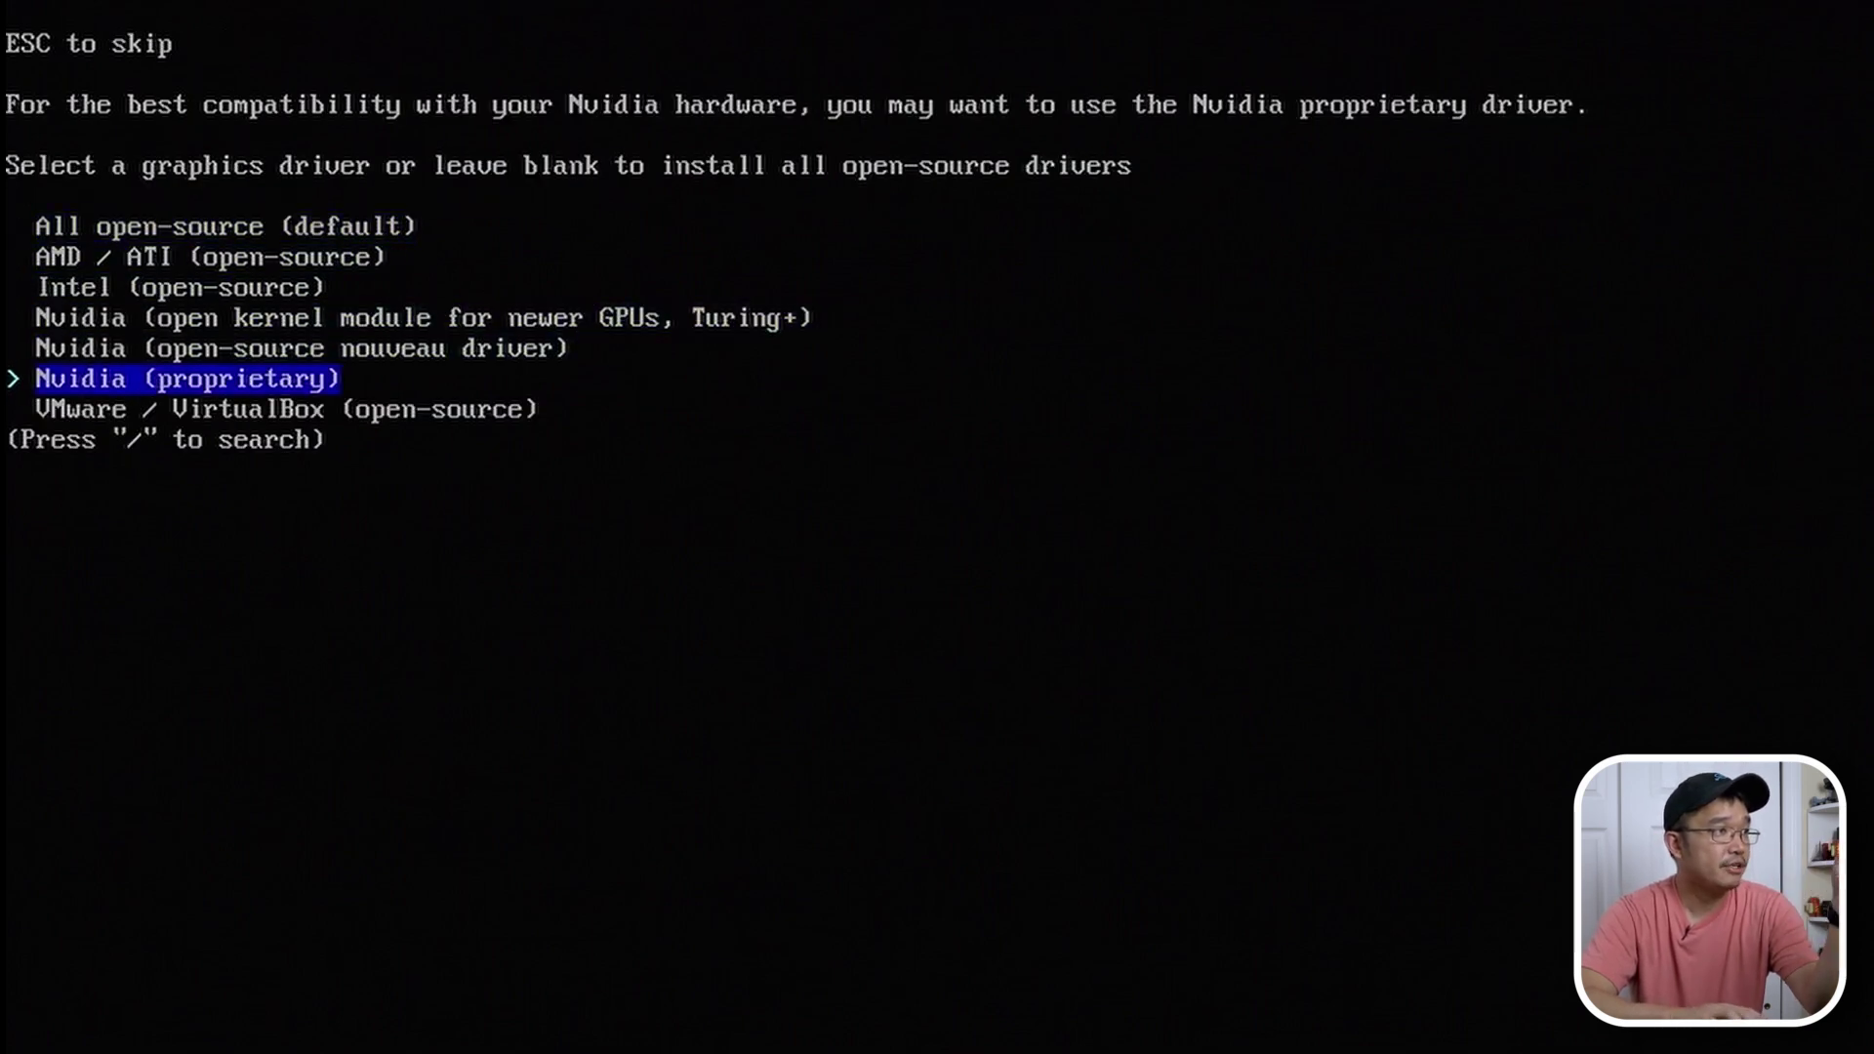
pyautogui.press('Return')
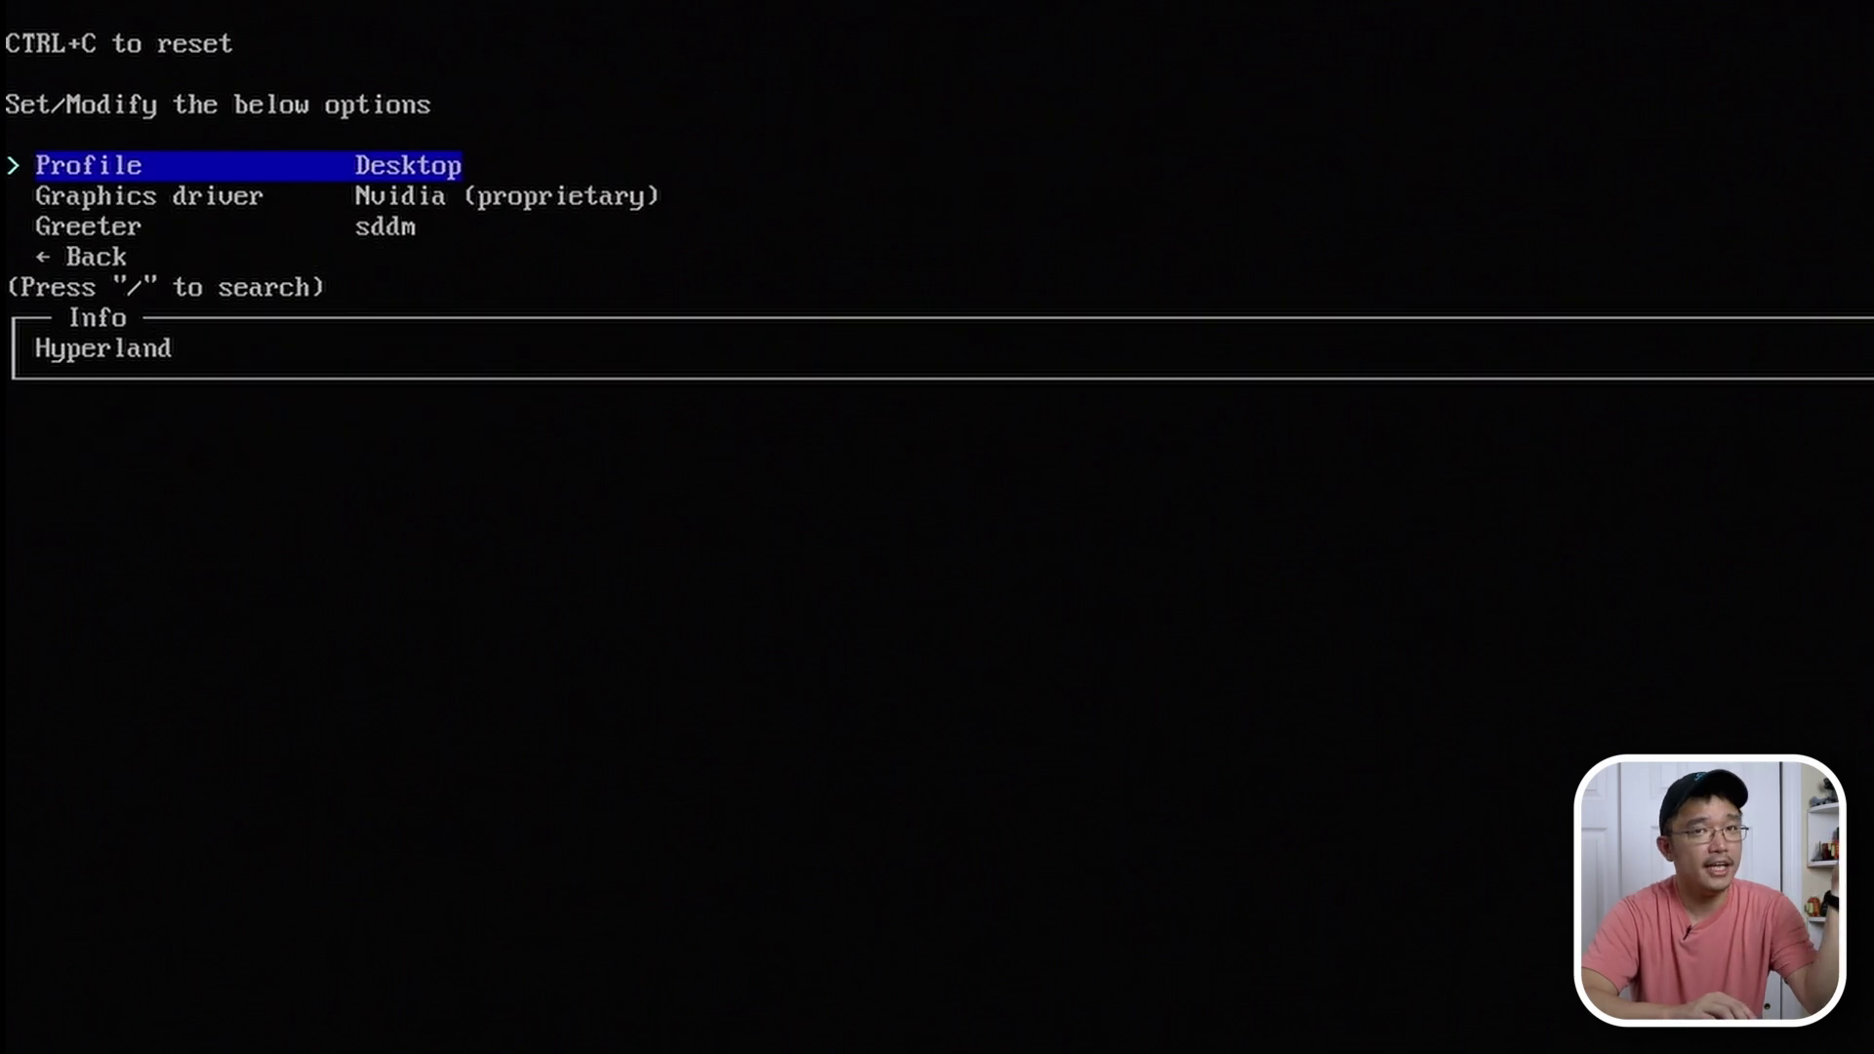
pyautogui.press('Down')
pyautogui.press('Down')
pyautogui.press('Down')
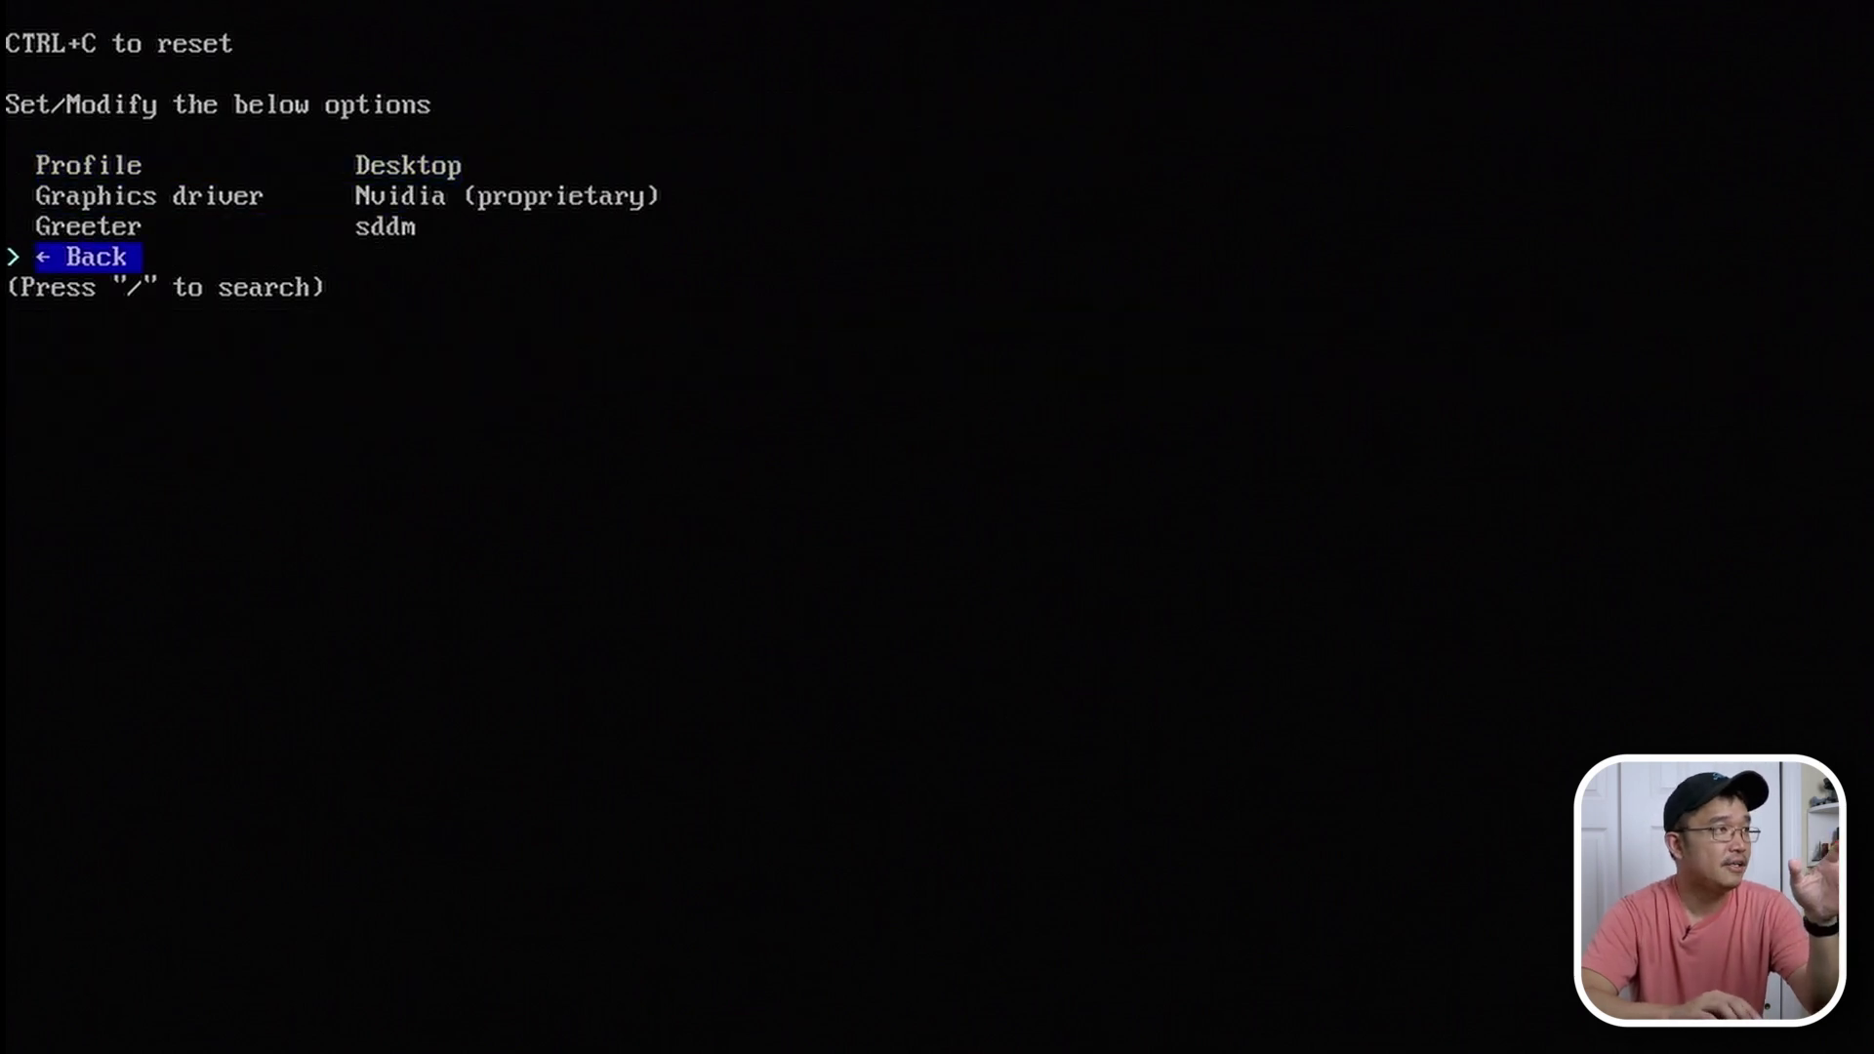
pyautogui.press('Return')
pyautogui.press('Down')
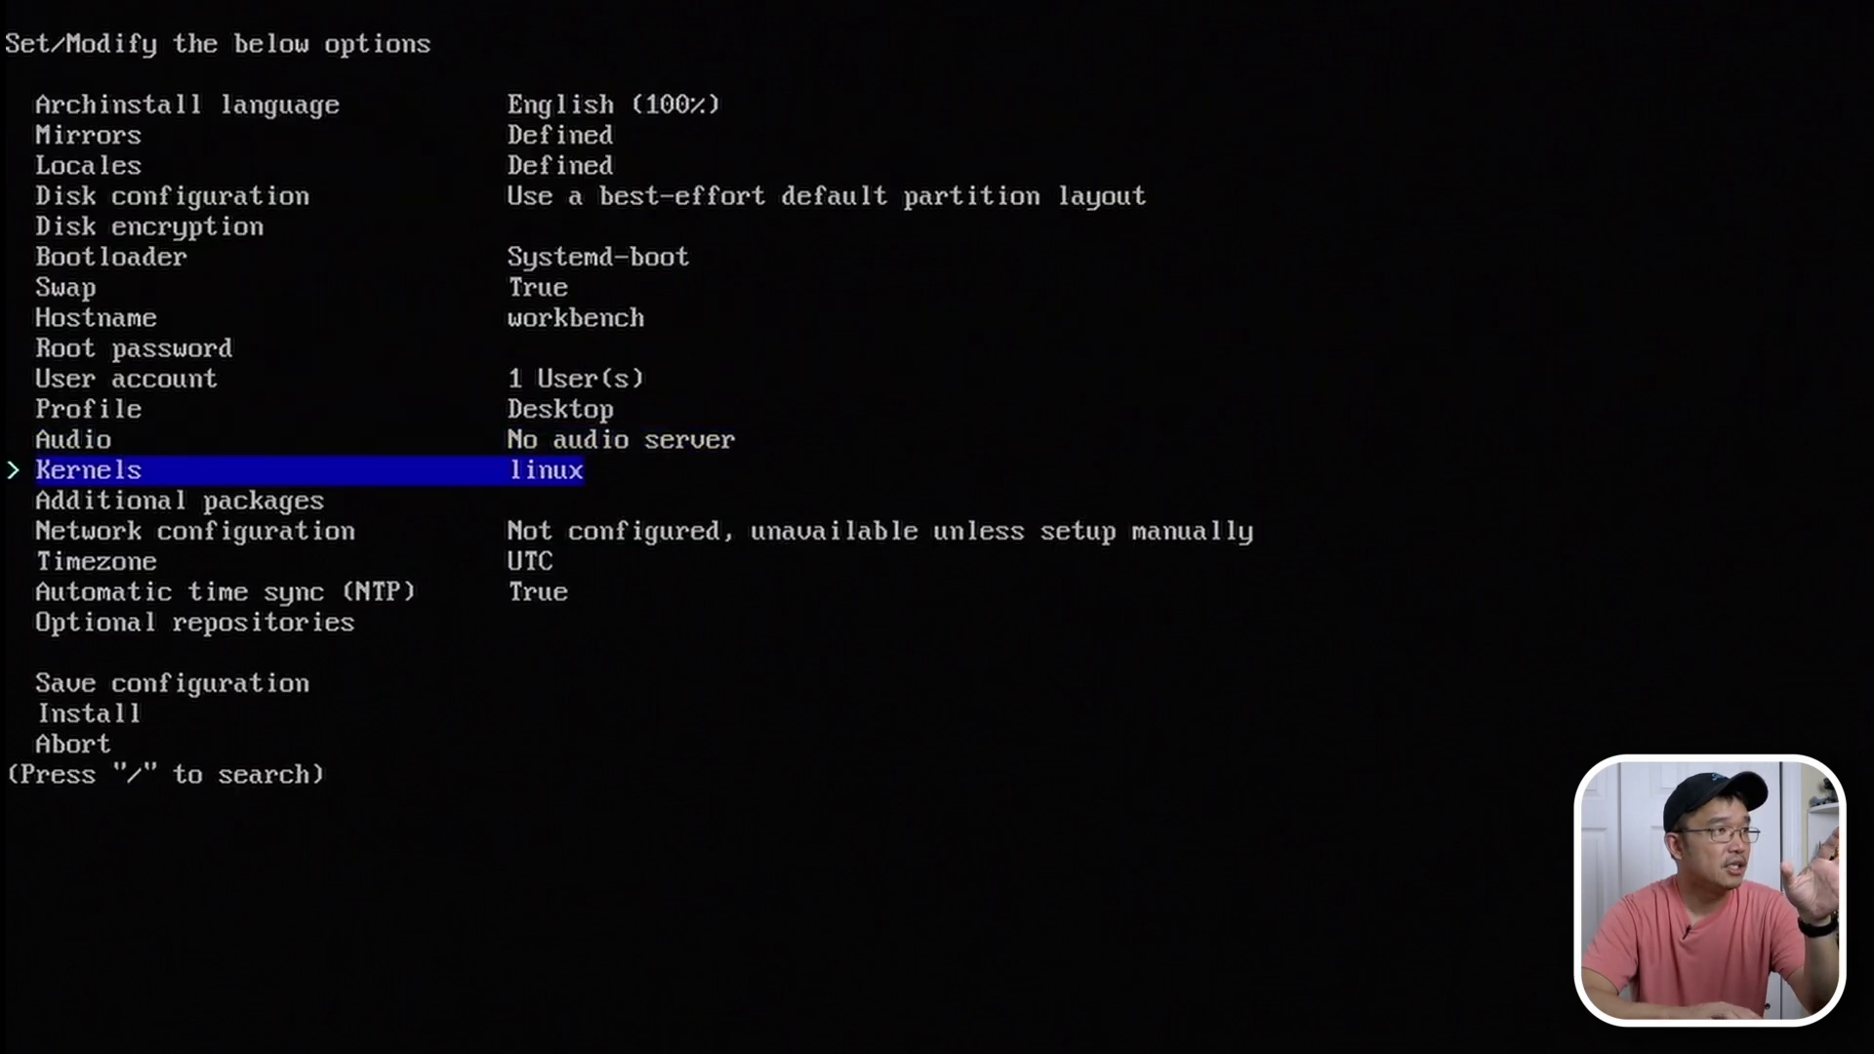
# - Keep the audio setting at No audio server
pyautogui.press('Up')
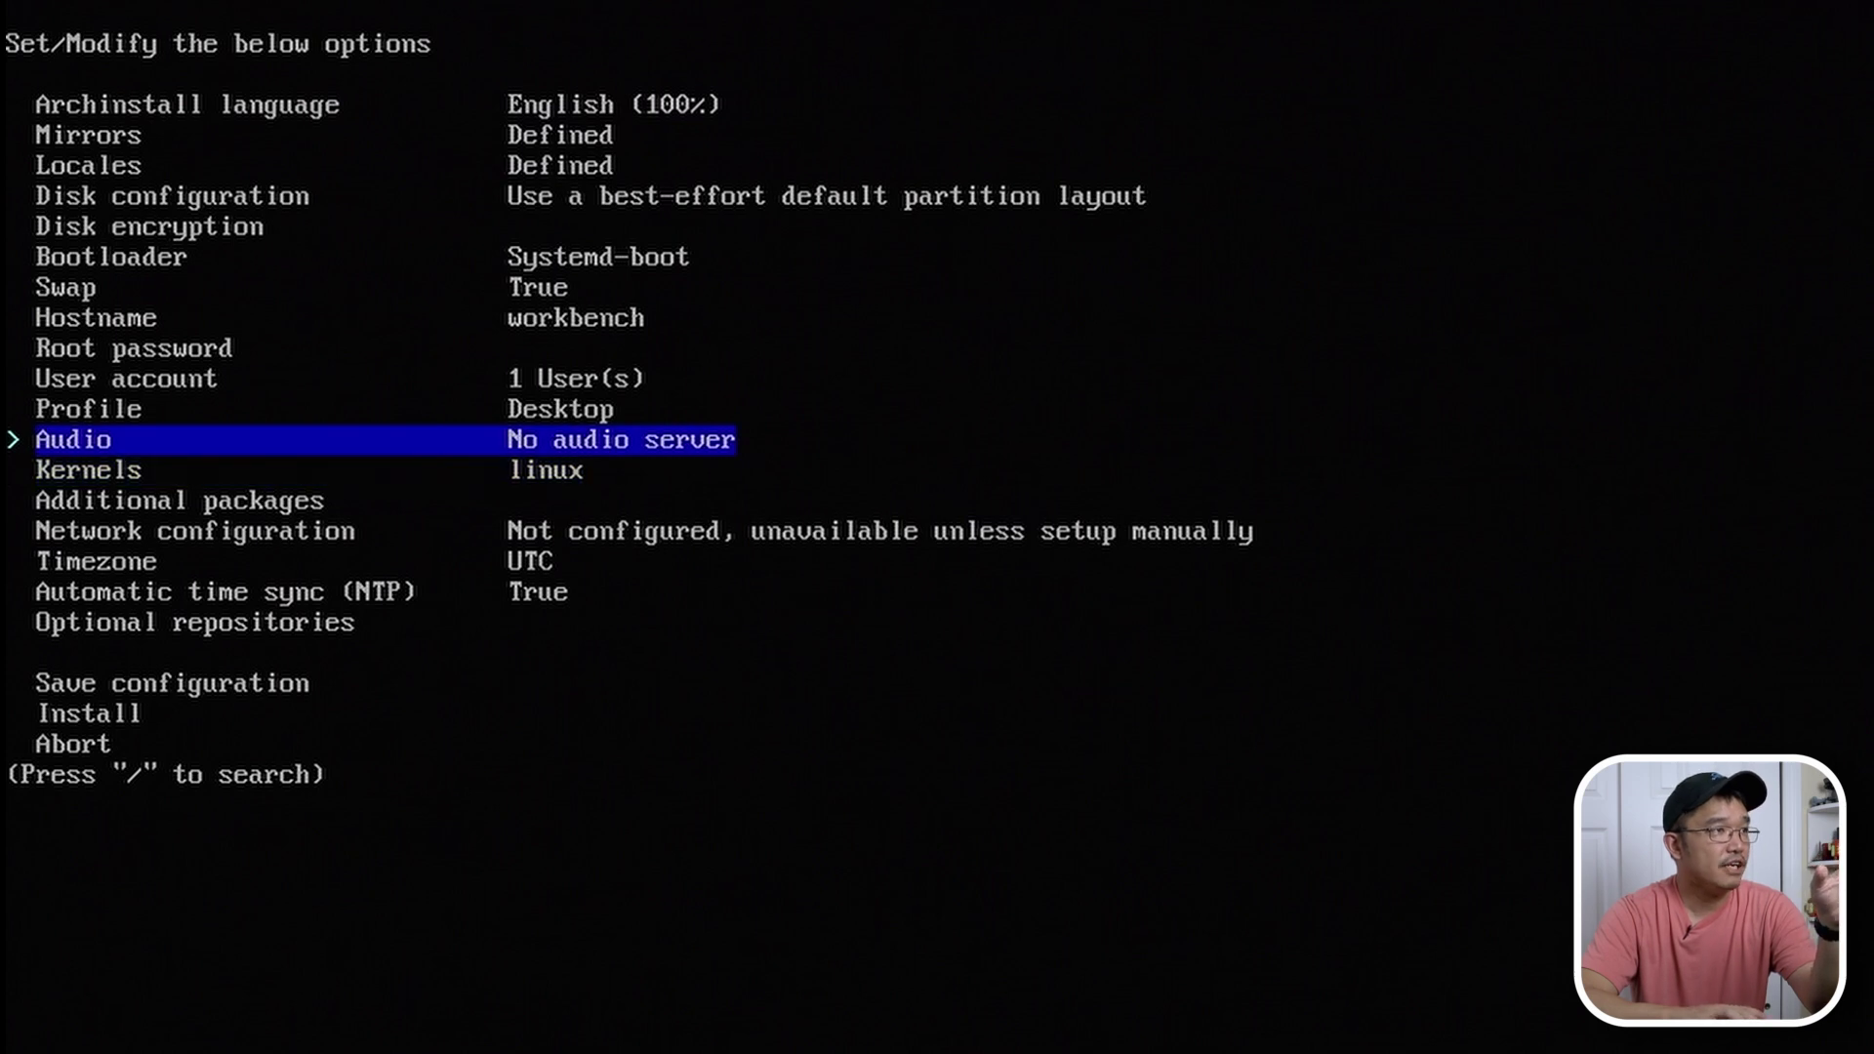
pyautogui.press('Return')
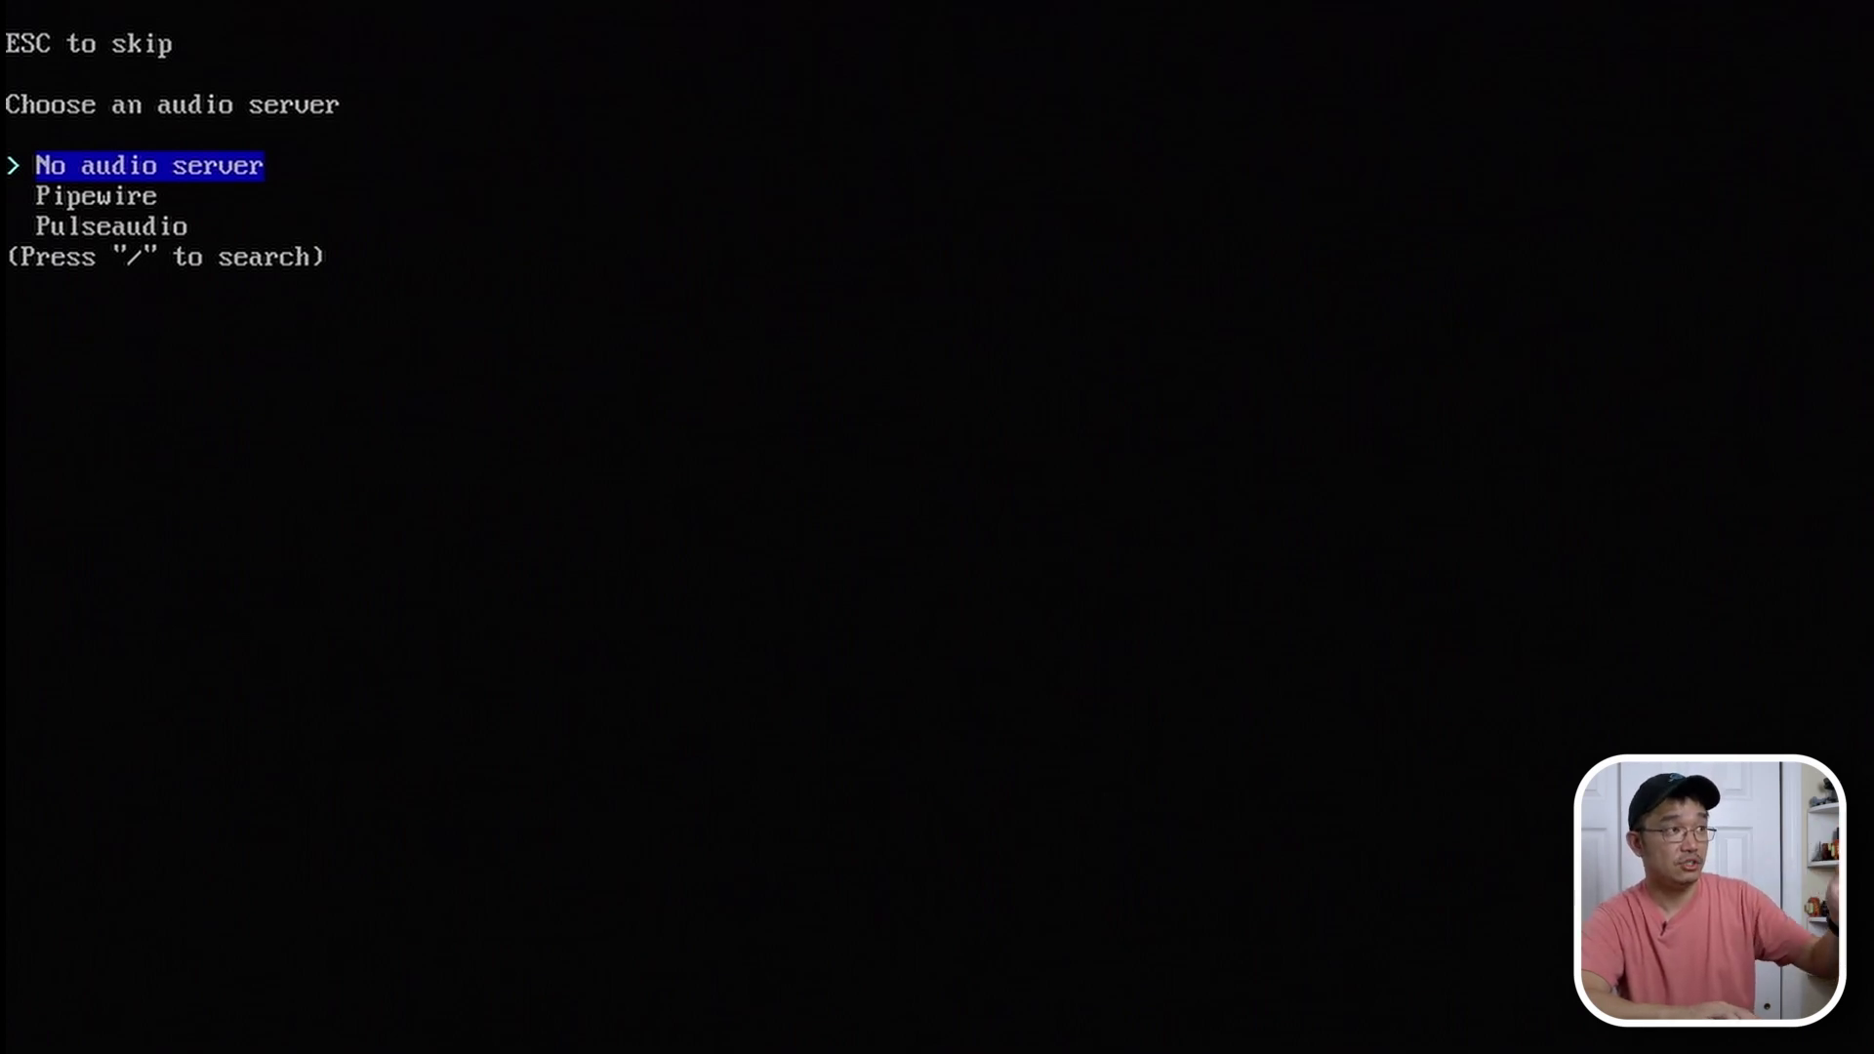
pyautogui.press('Return')
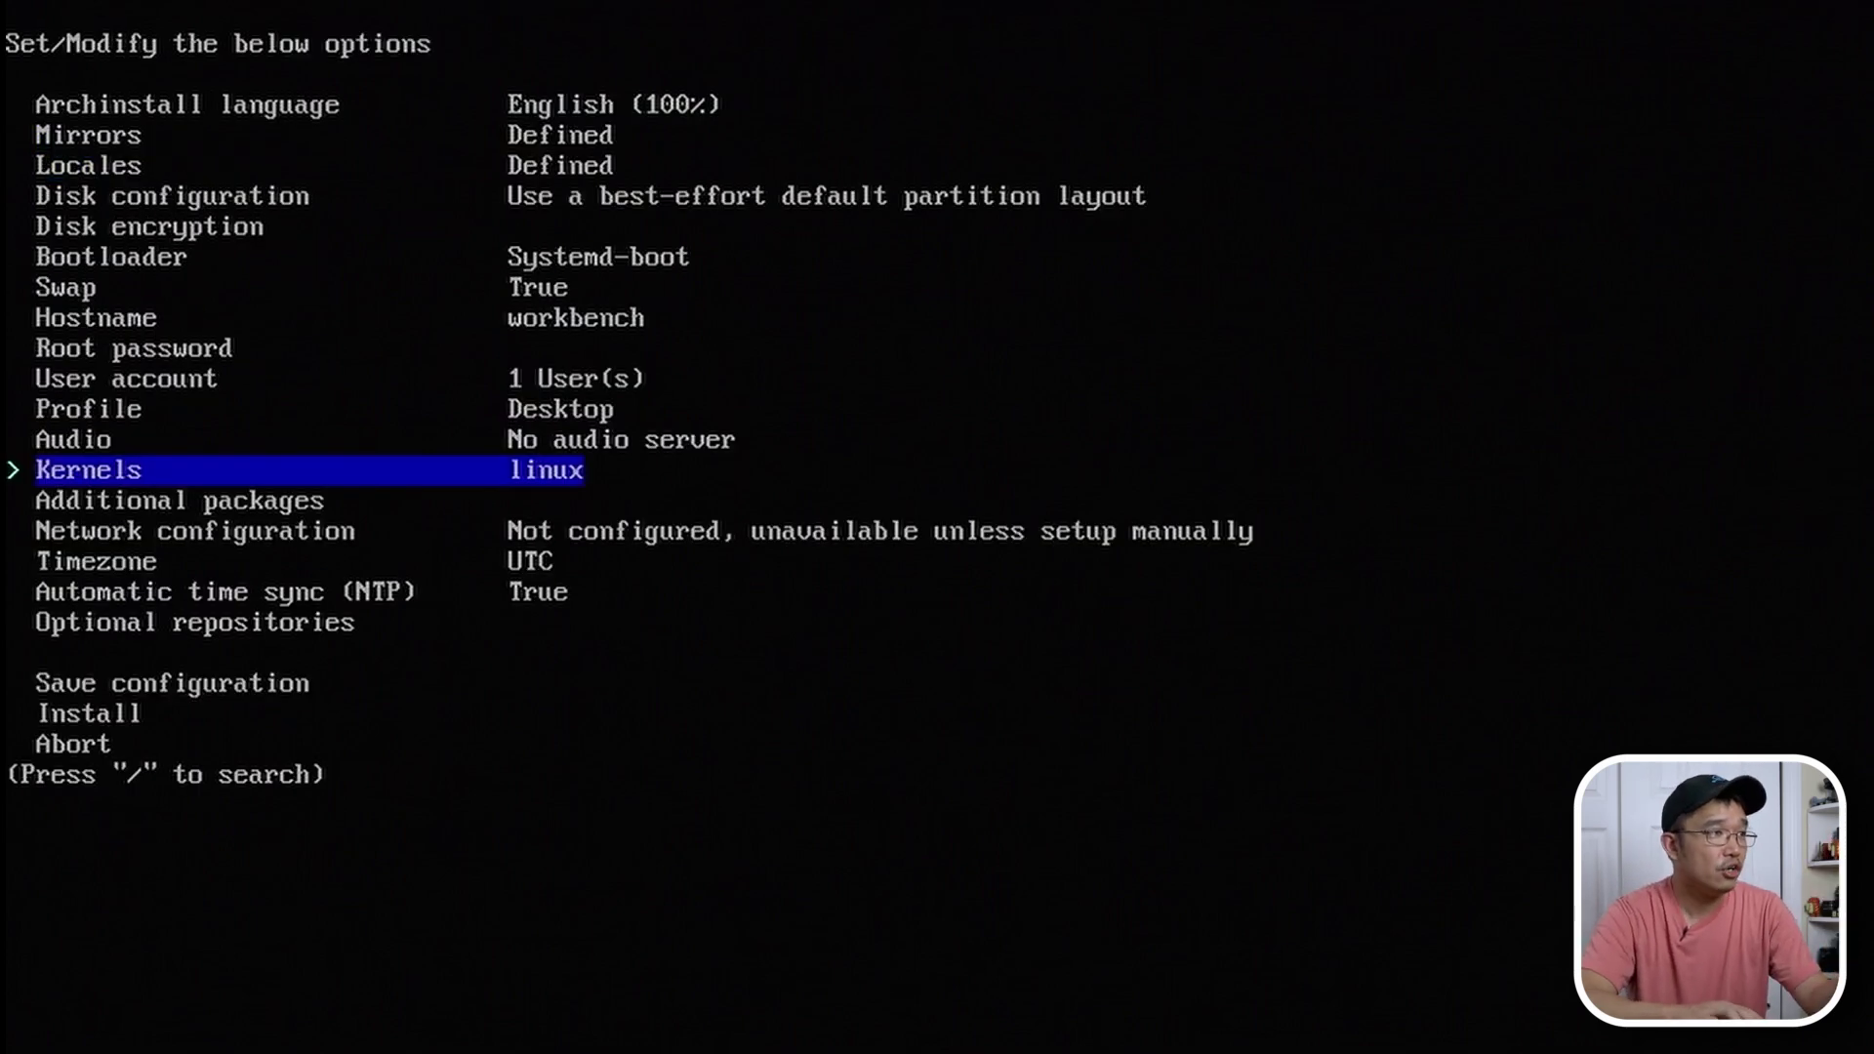
# - Add firefox and rofi as additional packages
pyautogui.press('Down')
pyautogui.press('Return')
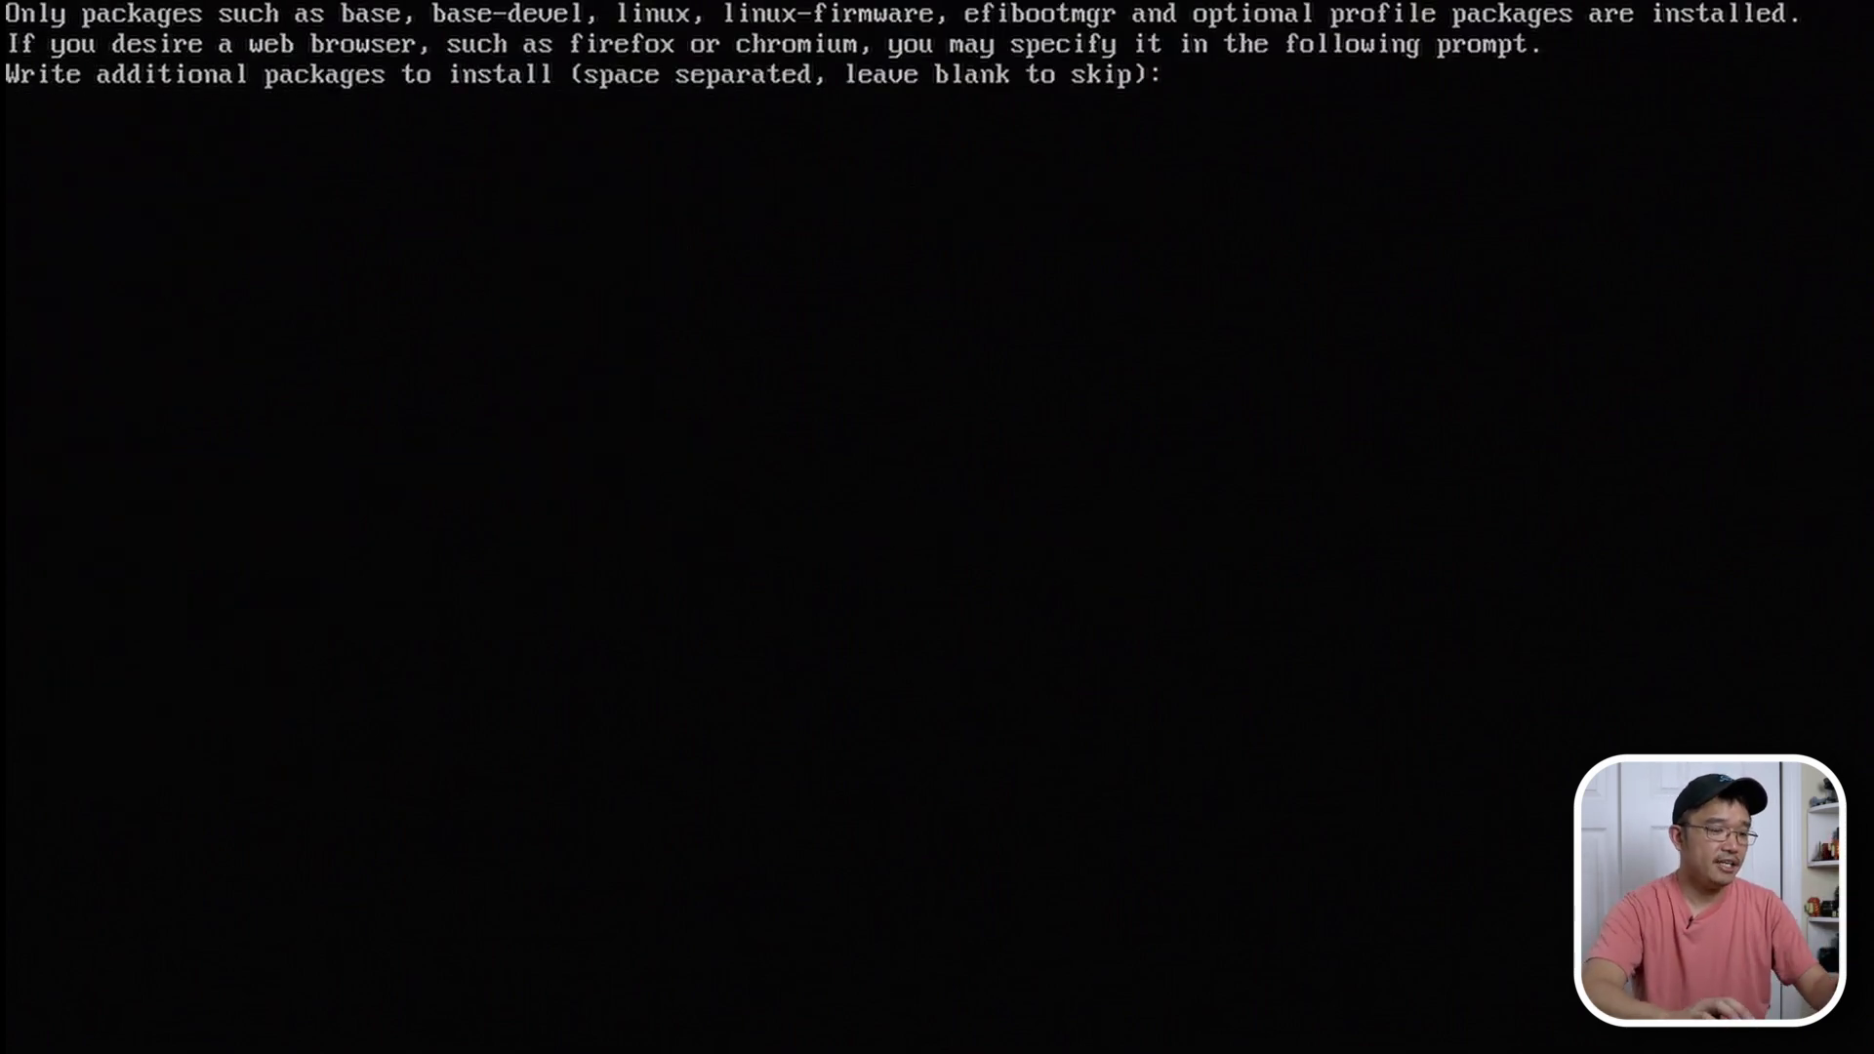
pyautogui.write('firefox')
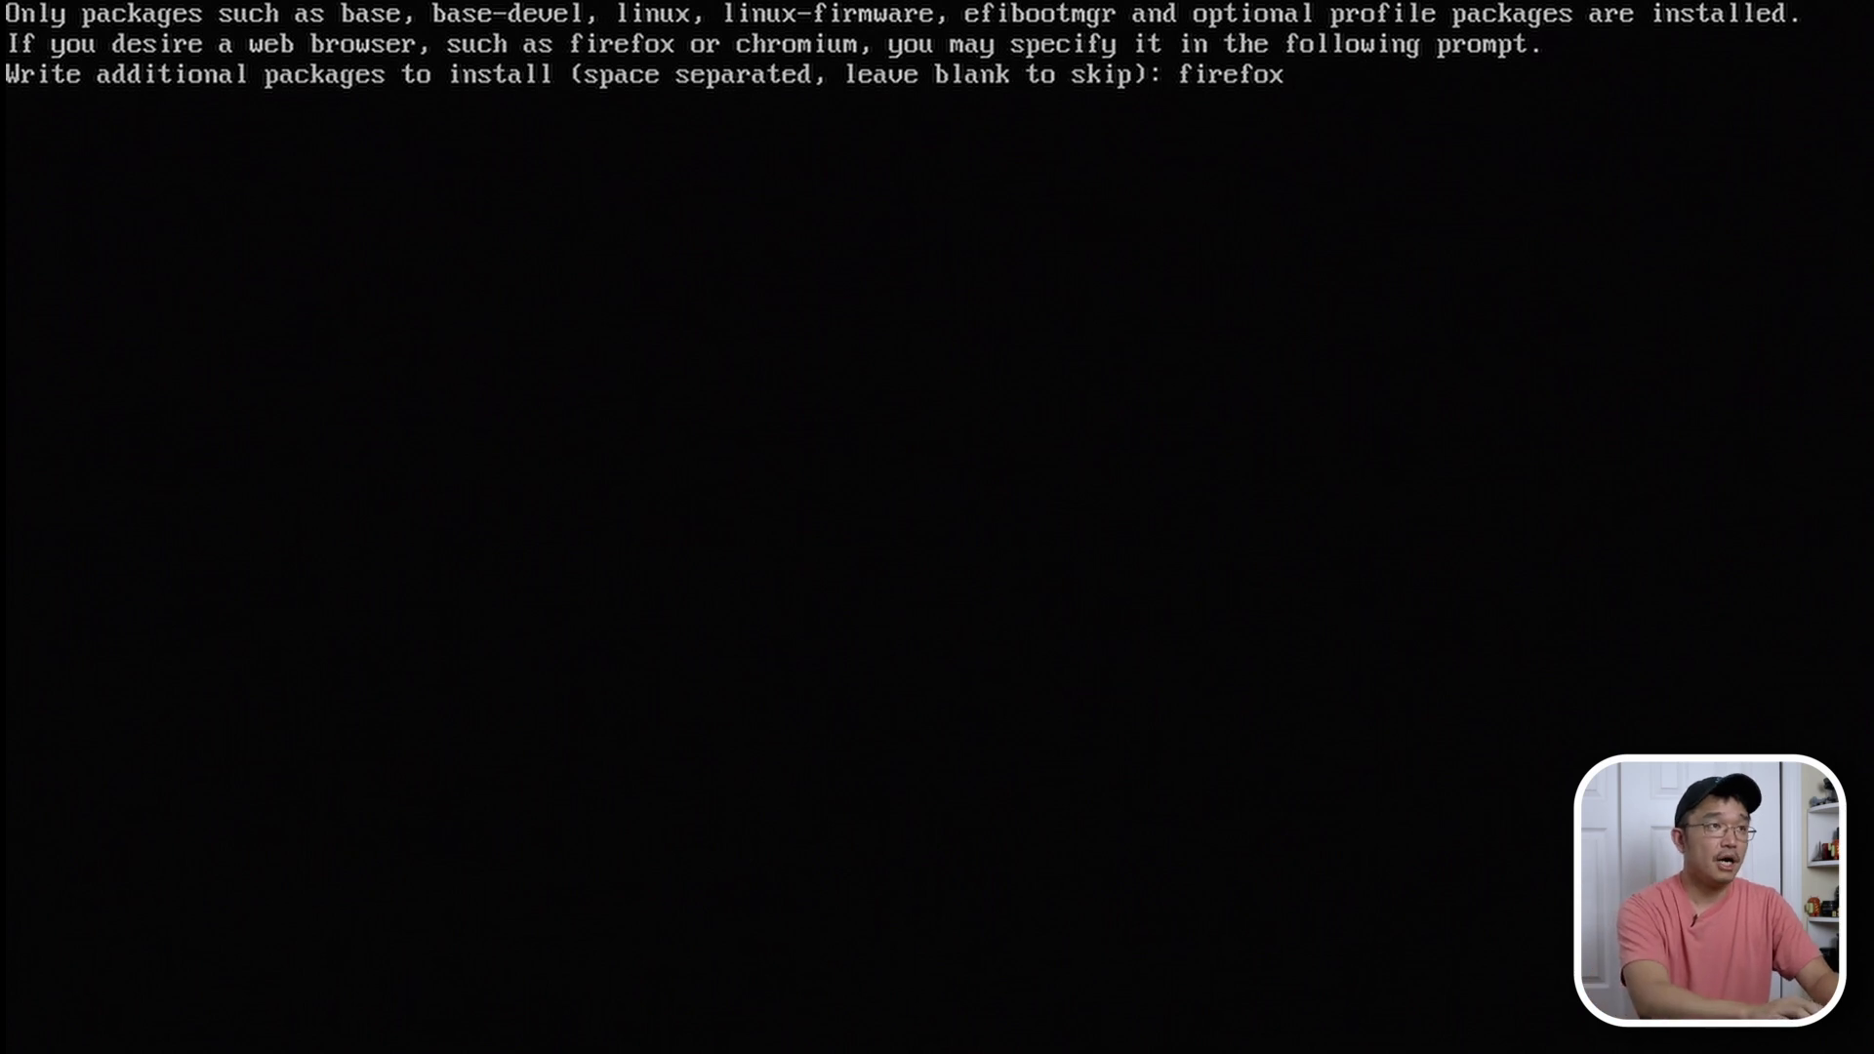
pyautogui.write('rofi')
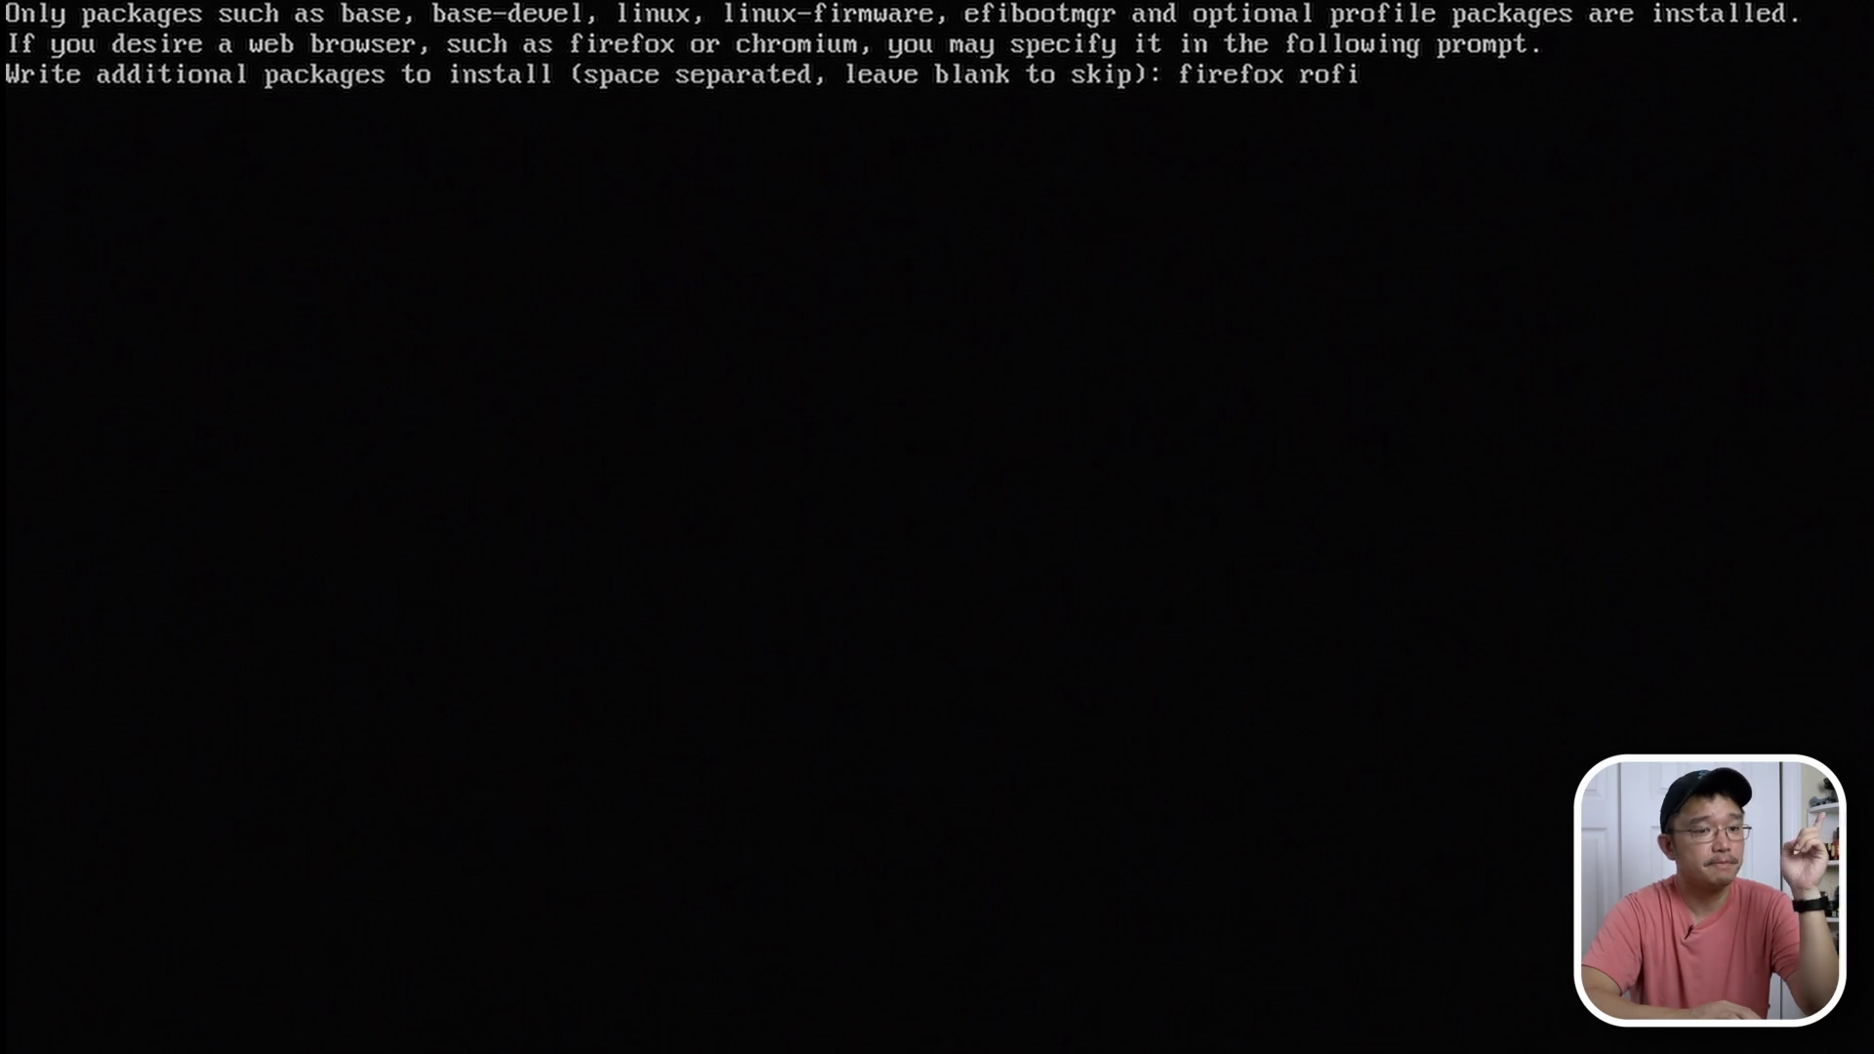
pyautogui.press('Return')
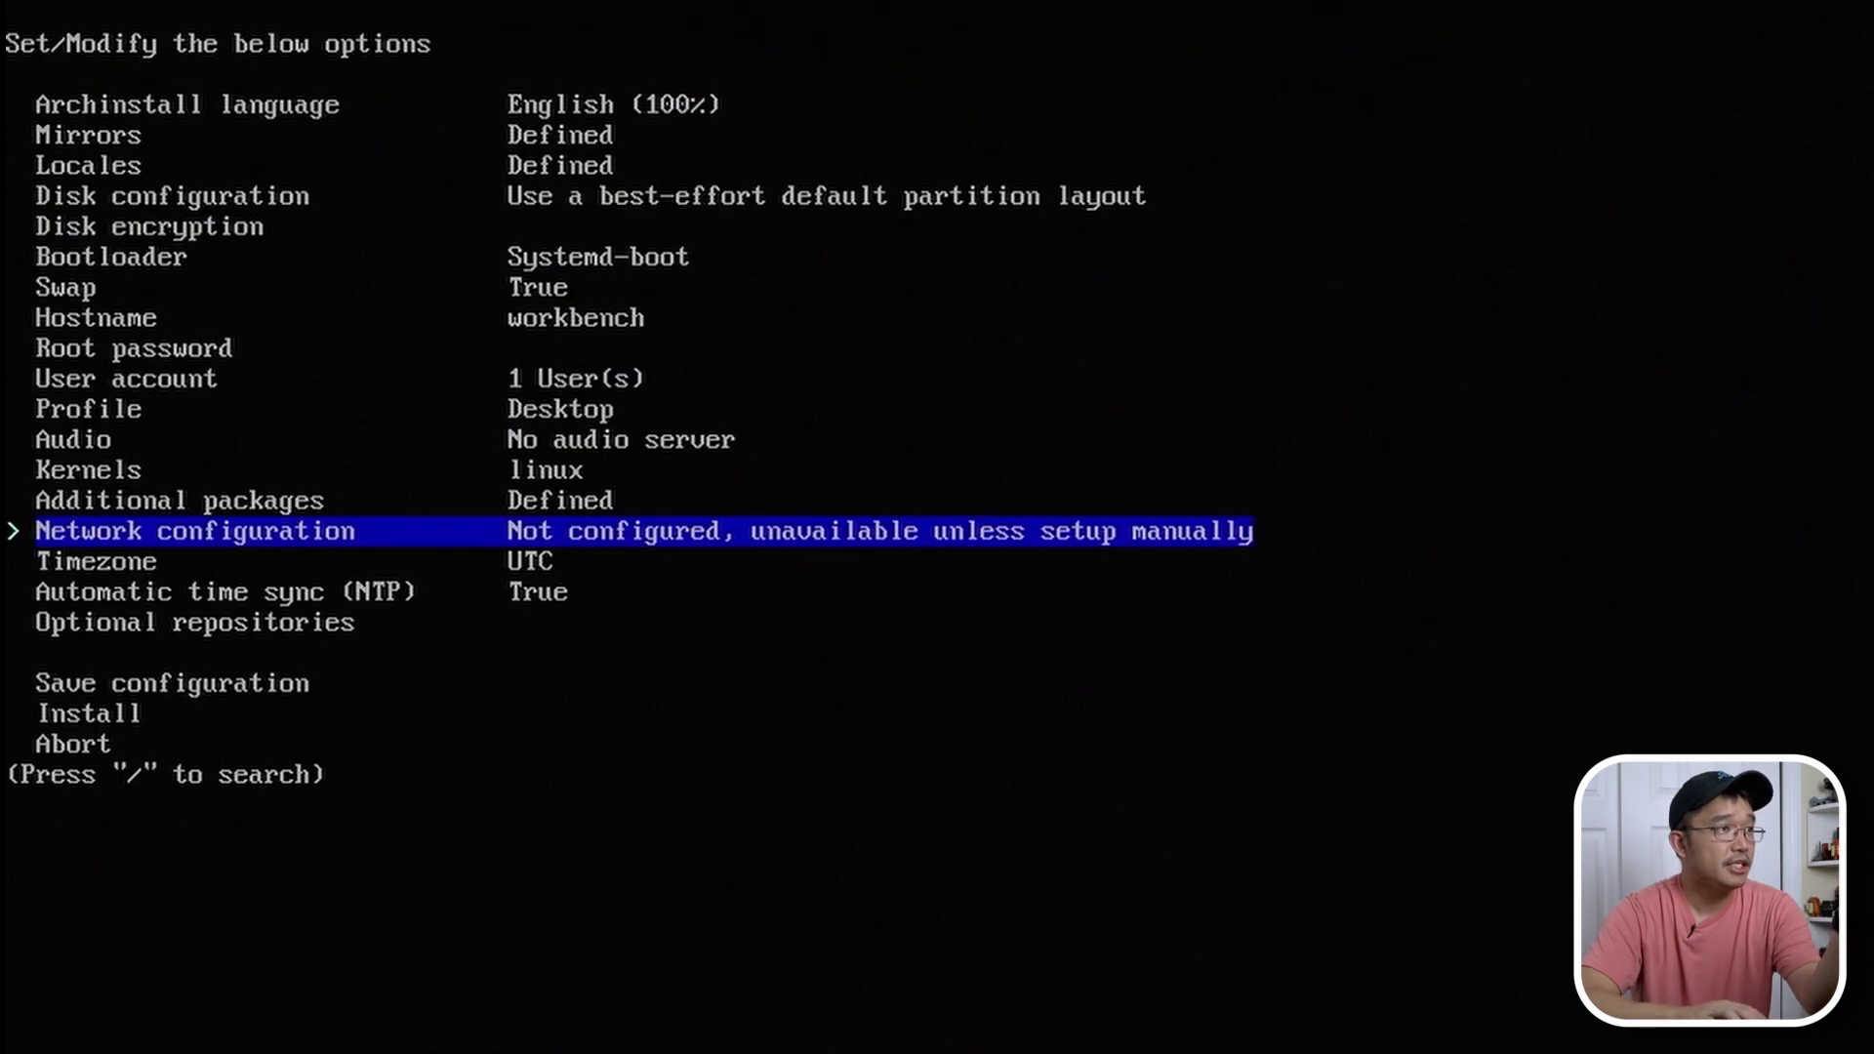
pyautogui.press('Return')
# - Use NetworkManager for networking and set the timezone to America/New_York
pyautogui.press('Down')
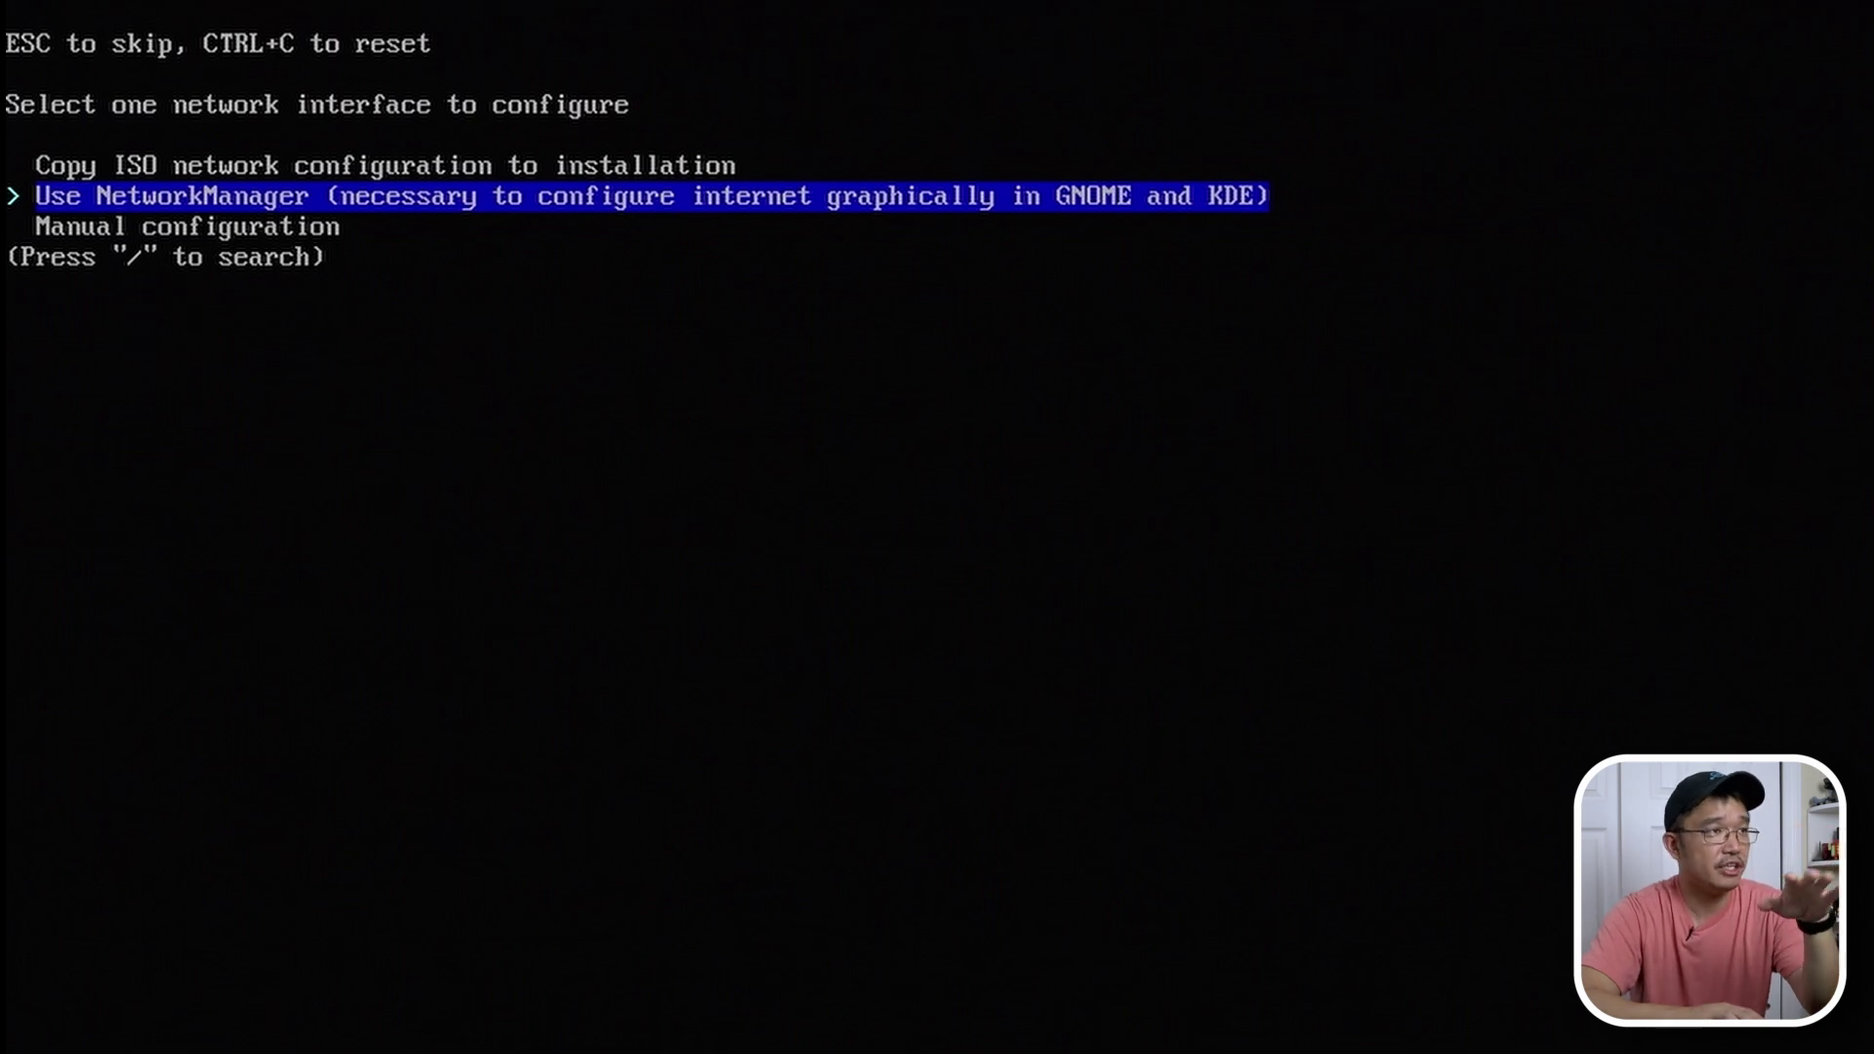
pyautogui.press('Return')
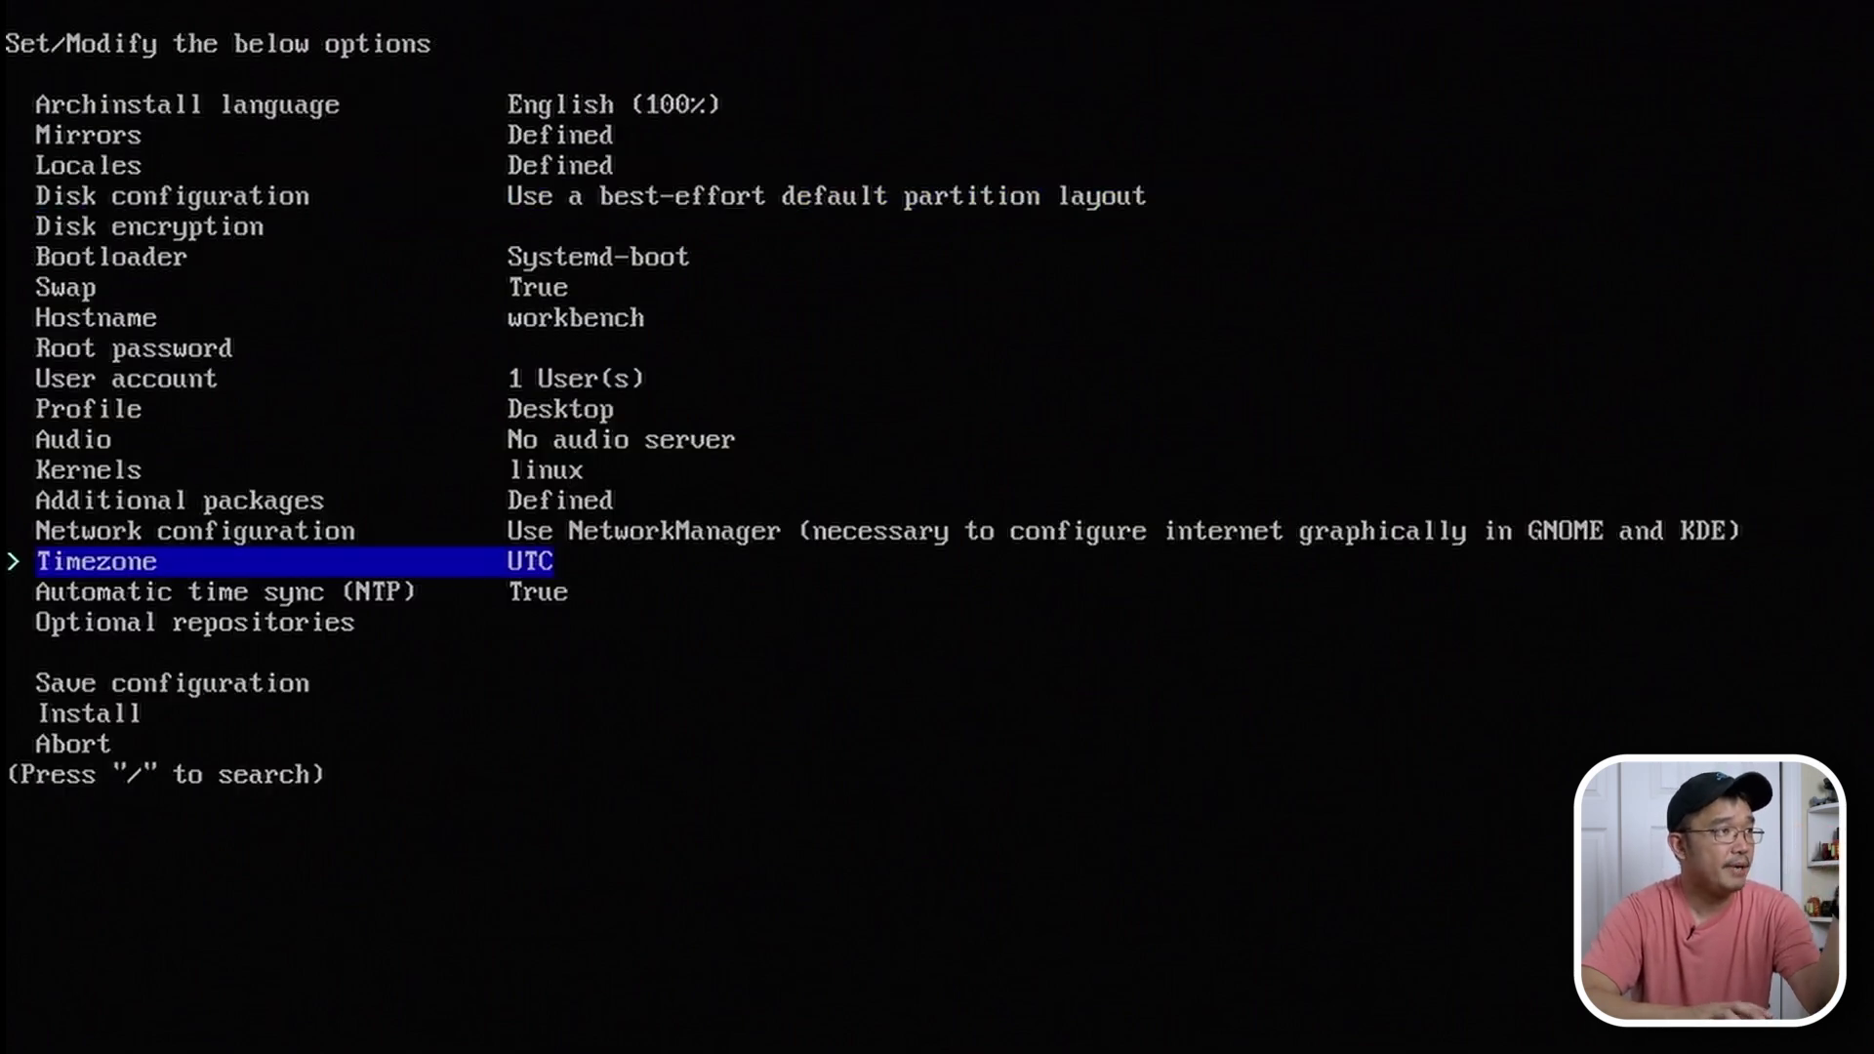
pyautogui.press('Return')
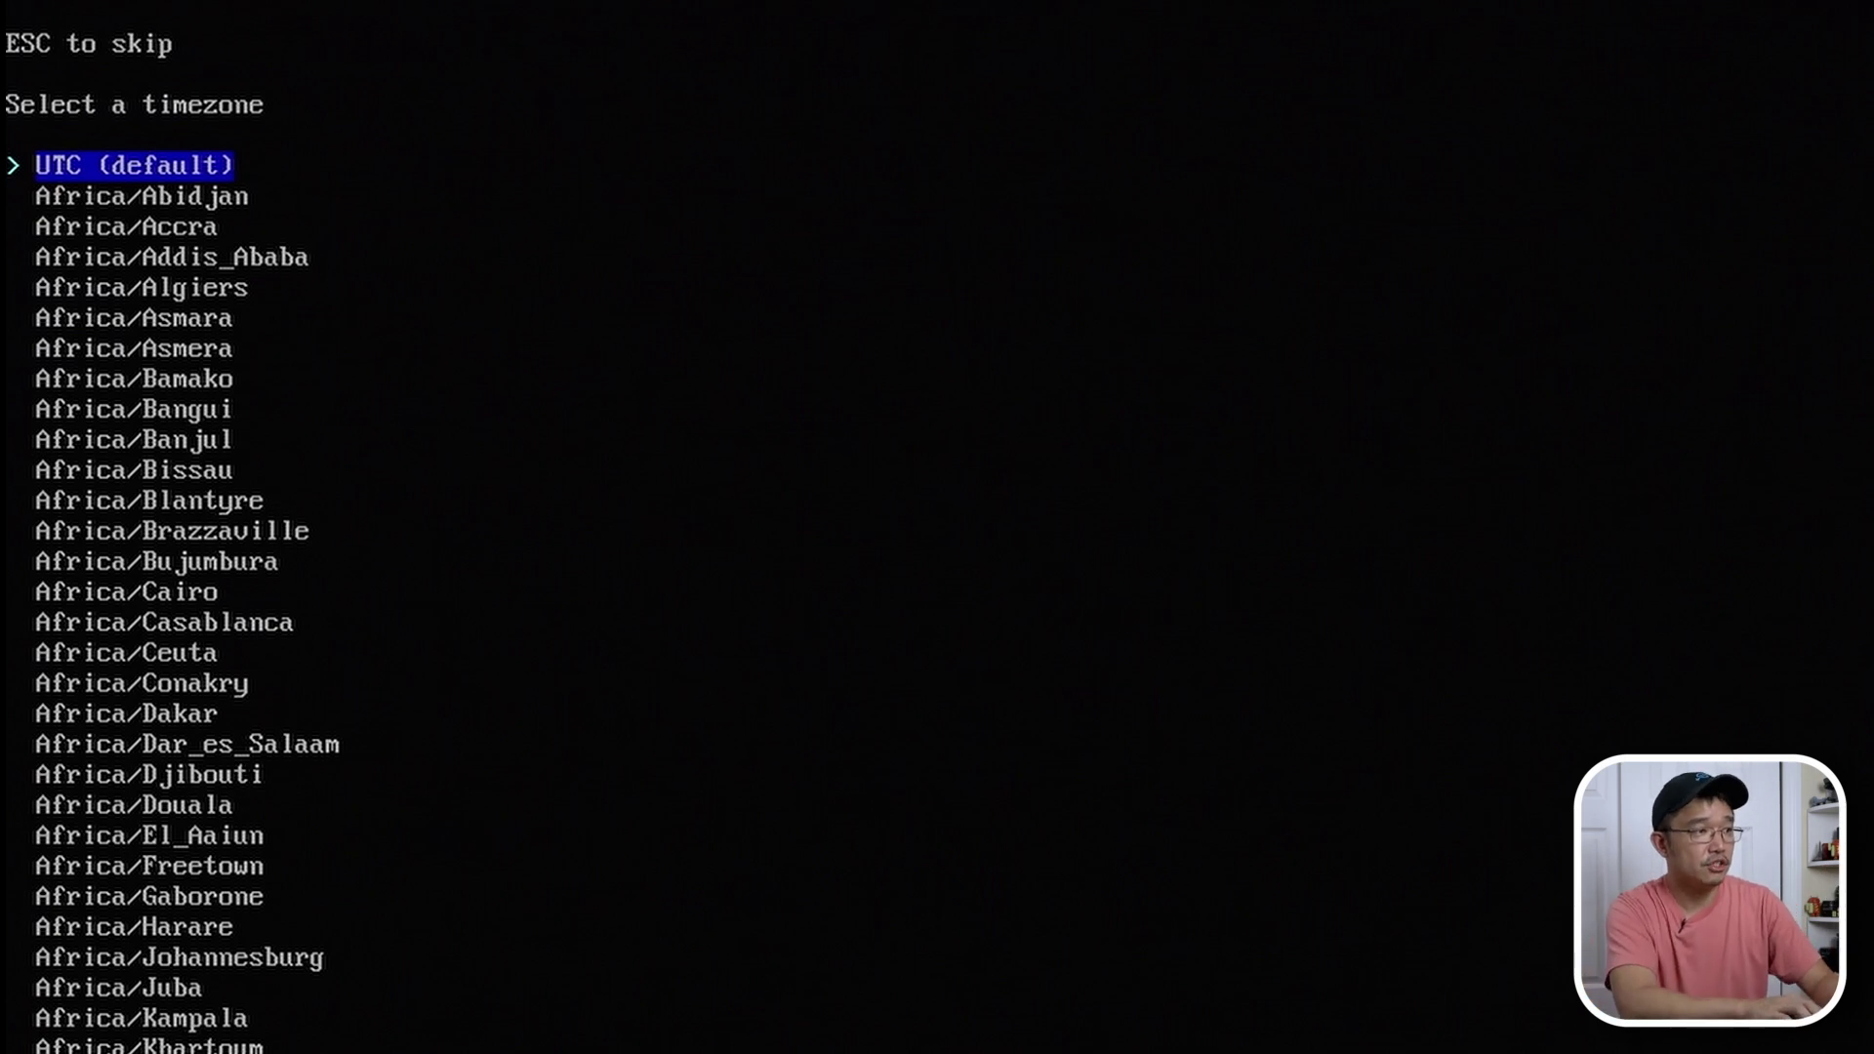
pyautogui.write('new')
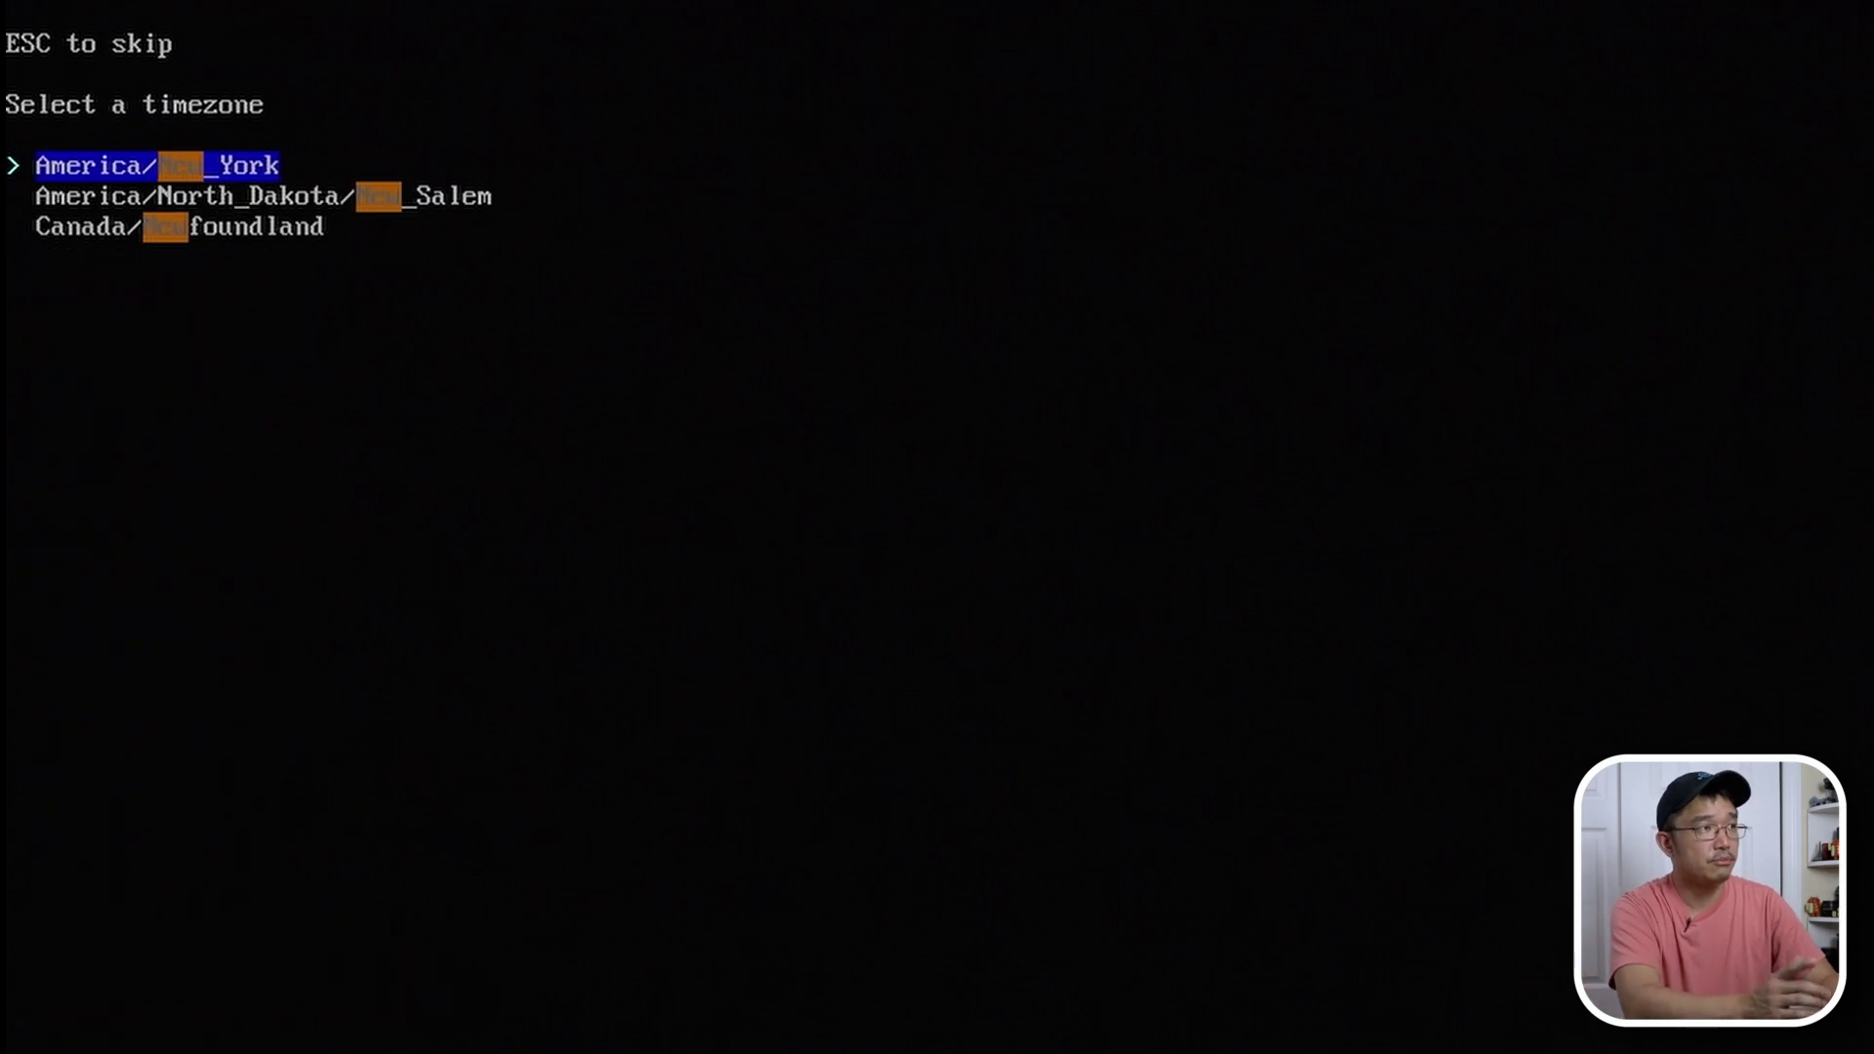
pyautogui.press('Down')
pyautogui.press('Up')
pyautogui.press('Return')
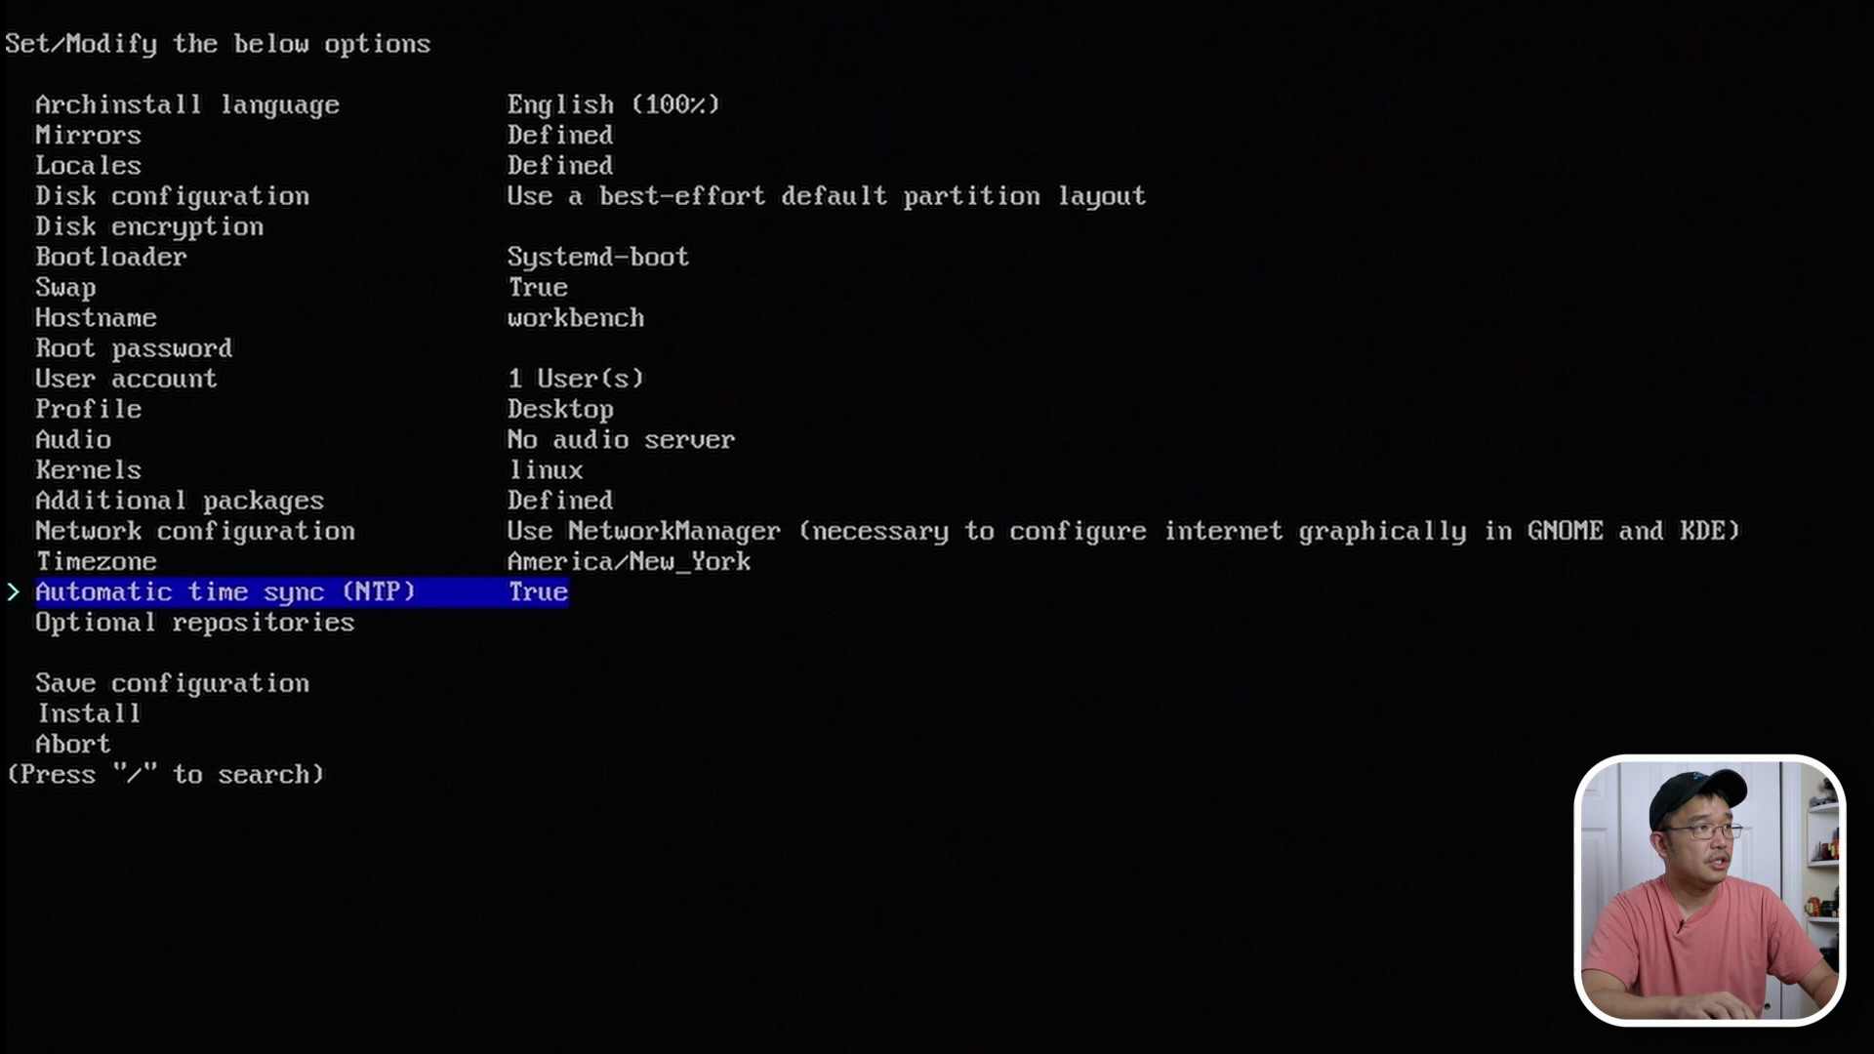
# - Enable the multilib optional repository and start the installation
pyautogui.press('Down')
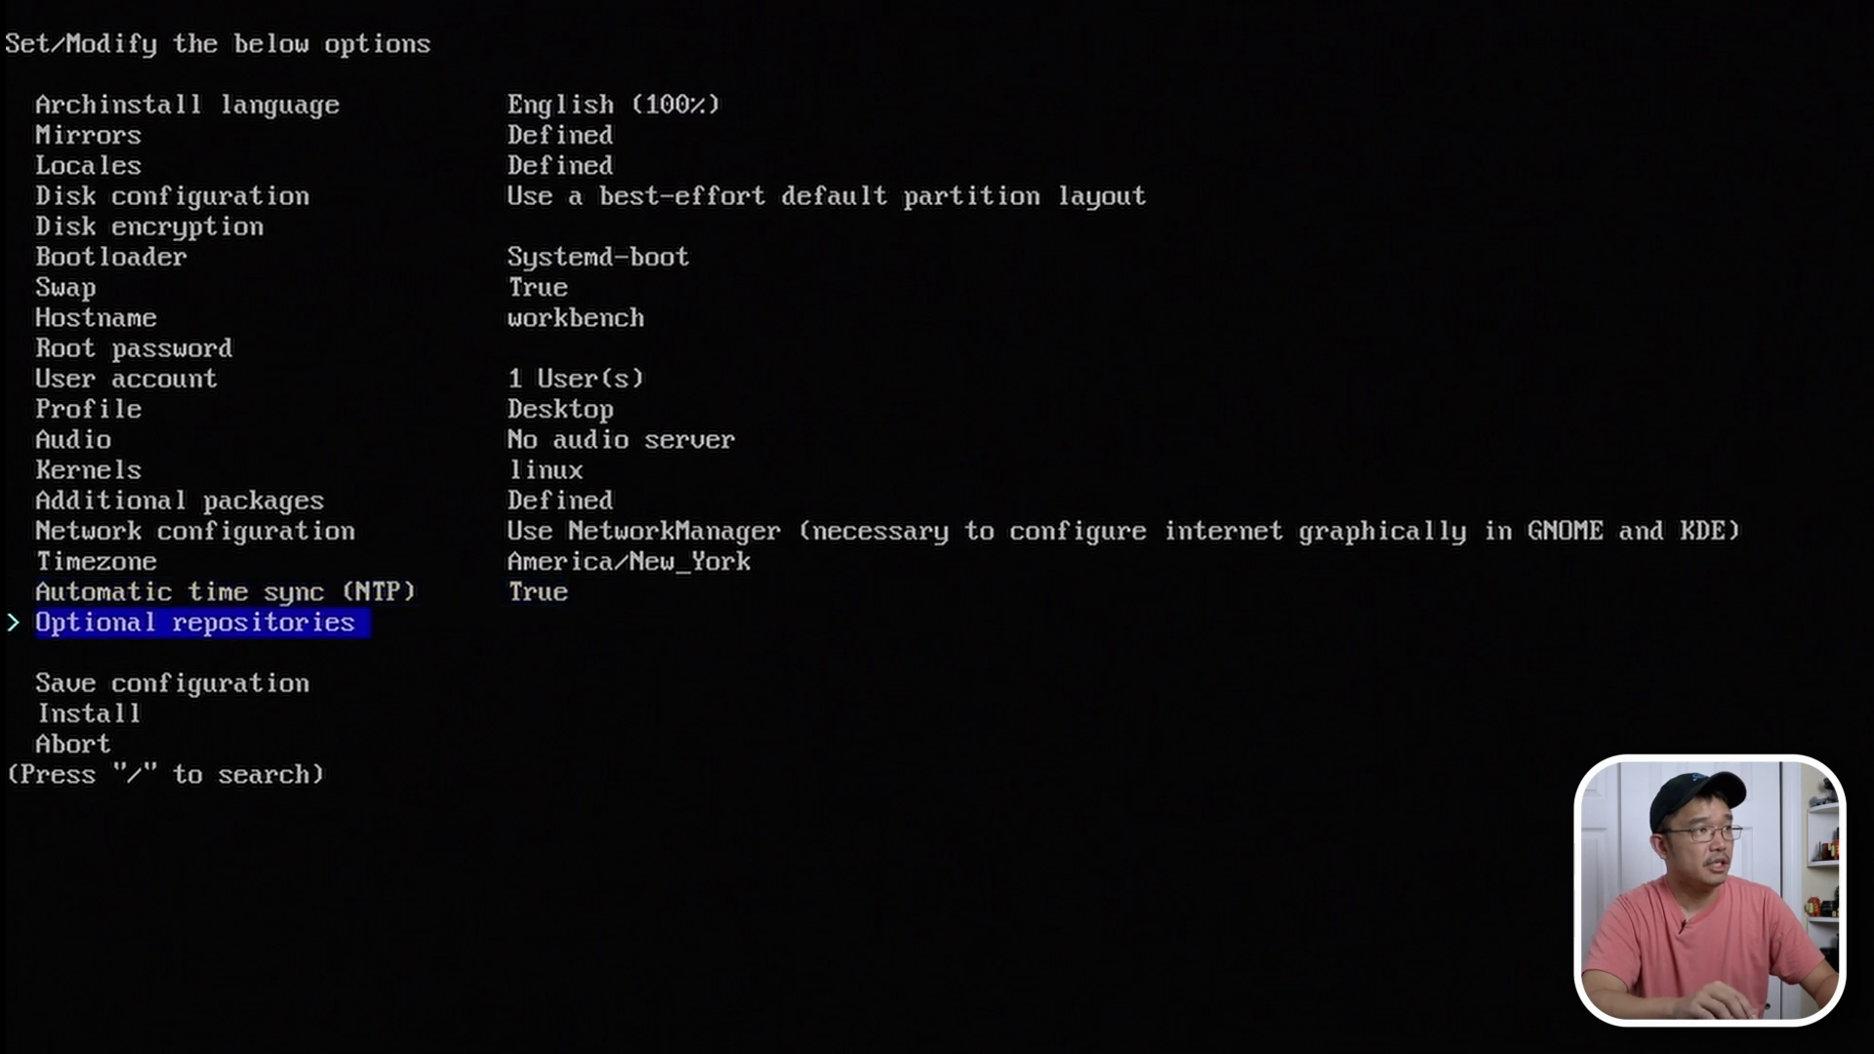
pyautogui.press('Return')
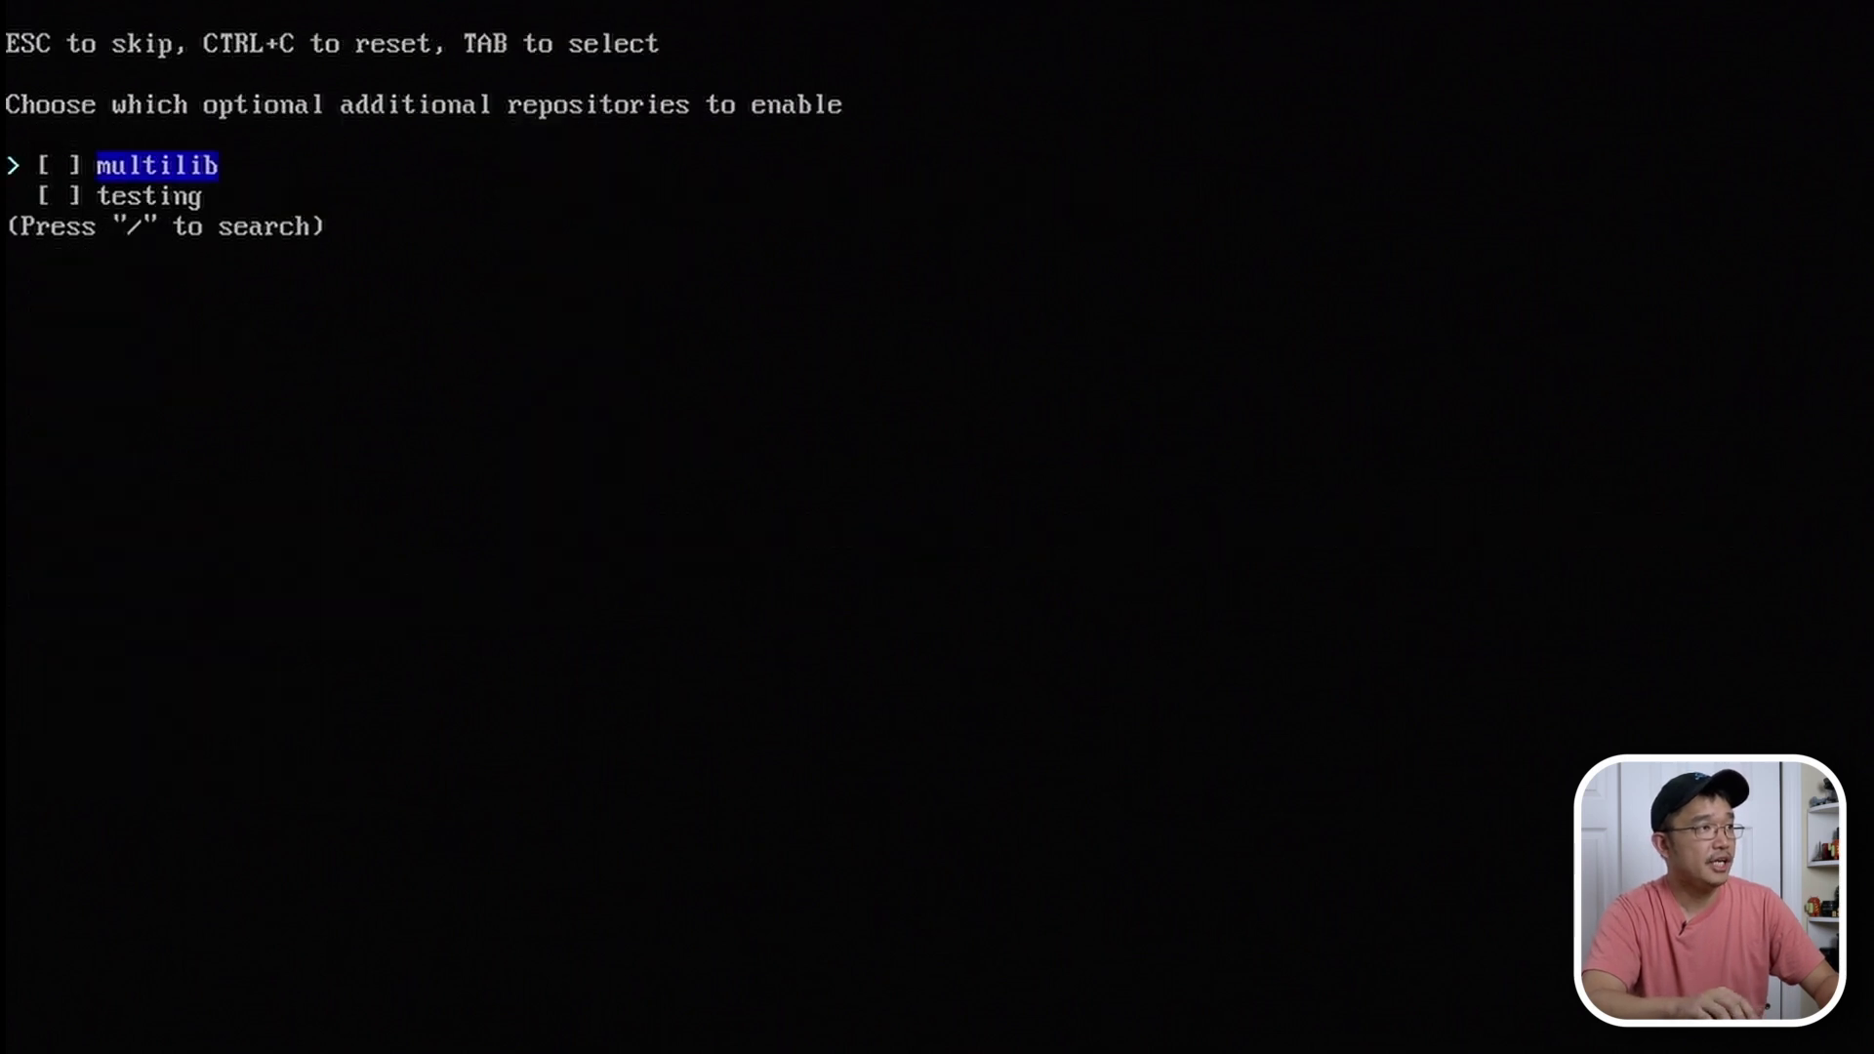
pyautogui.press('Tab')
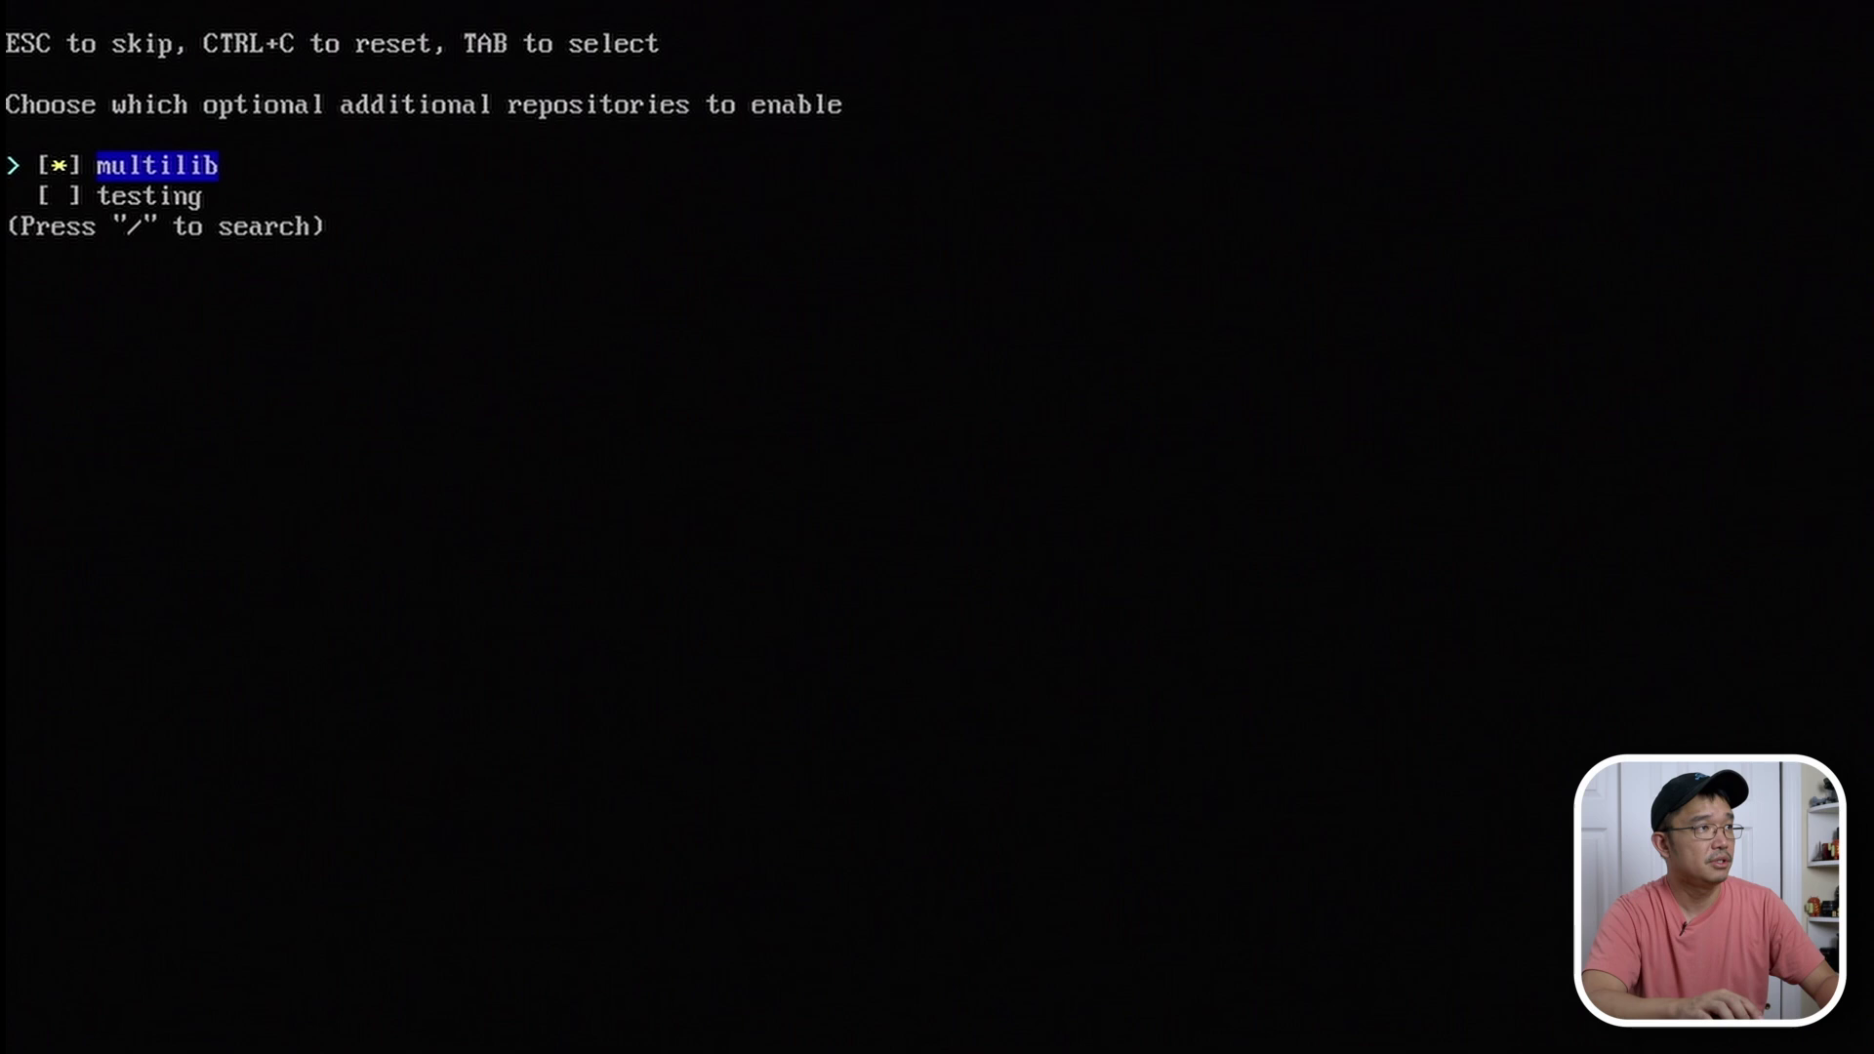
pyautogui.press('Return')
pyautogui.press('Down')
pyautogui.press('Up')
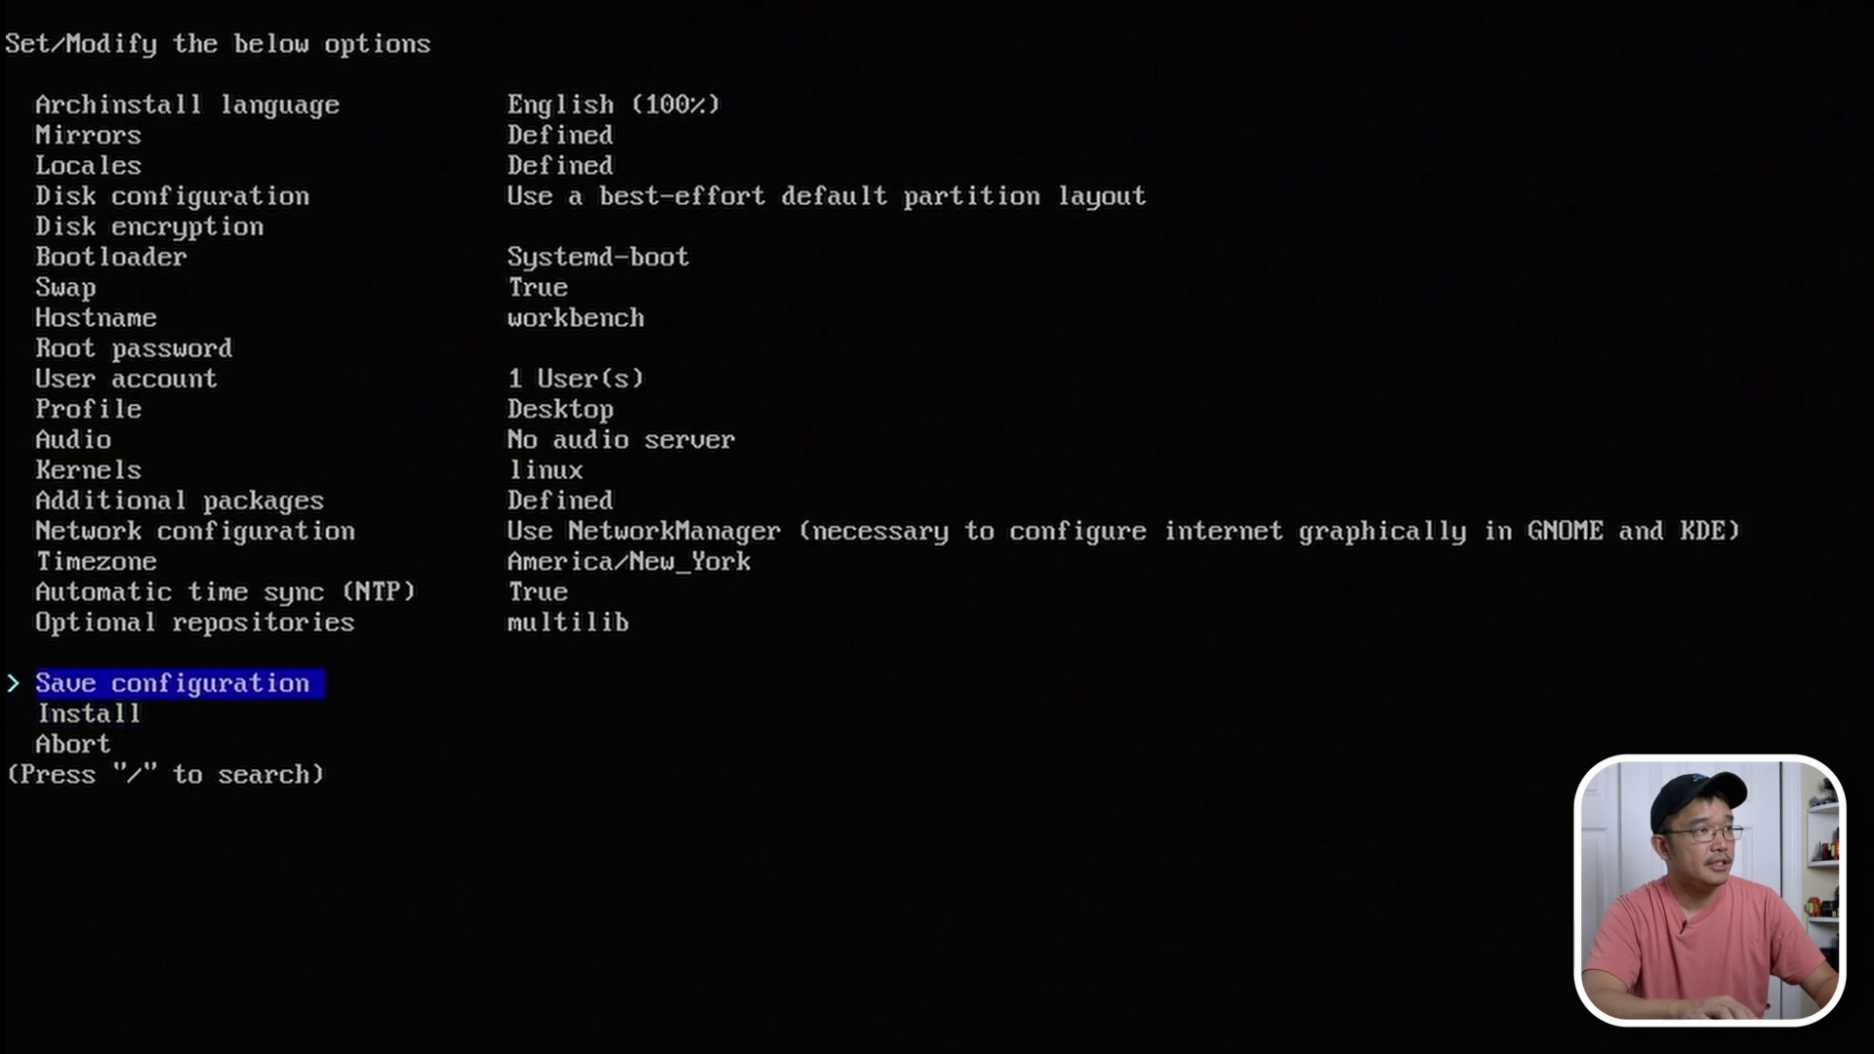
pyautogui.press('Down')
pyautogui.press('Return')
pyautogui.press('Return')
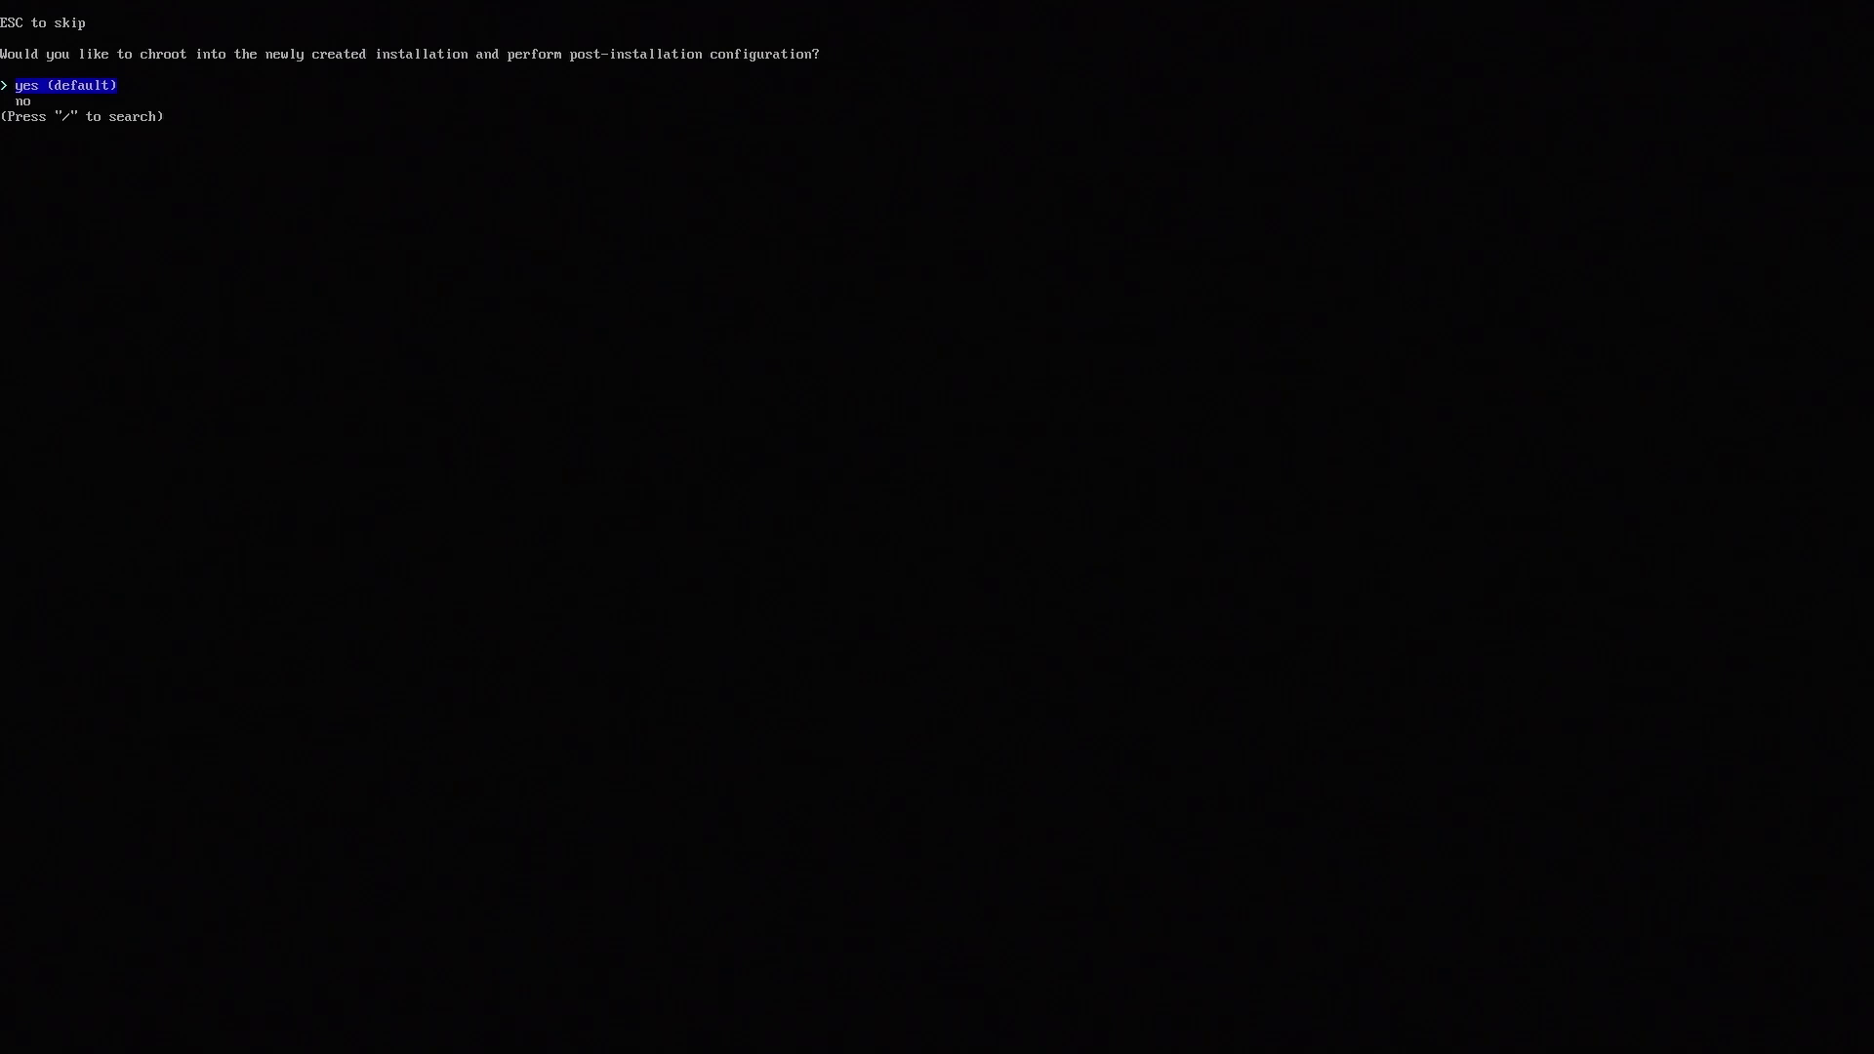
# - Decline the post-install chroot and reboot the machine with reboot
pyautogui.press('Down')
pyautogui.press('Return')
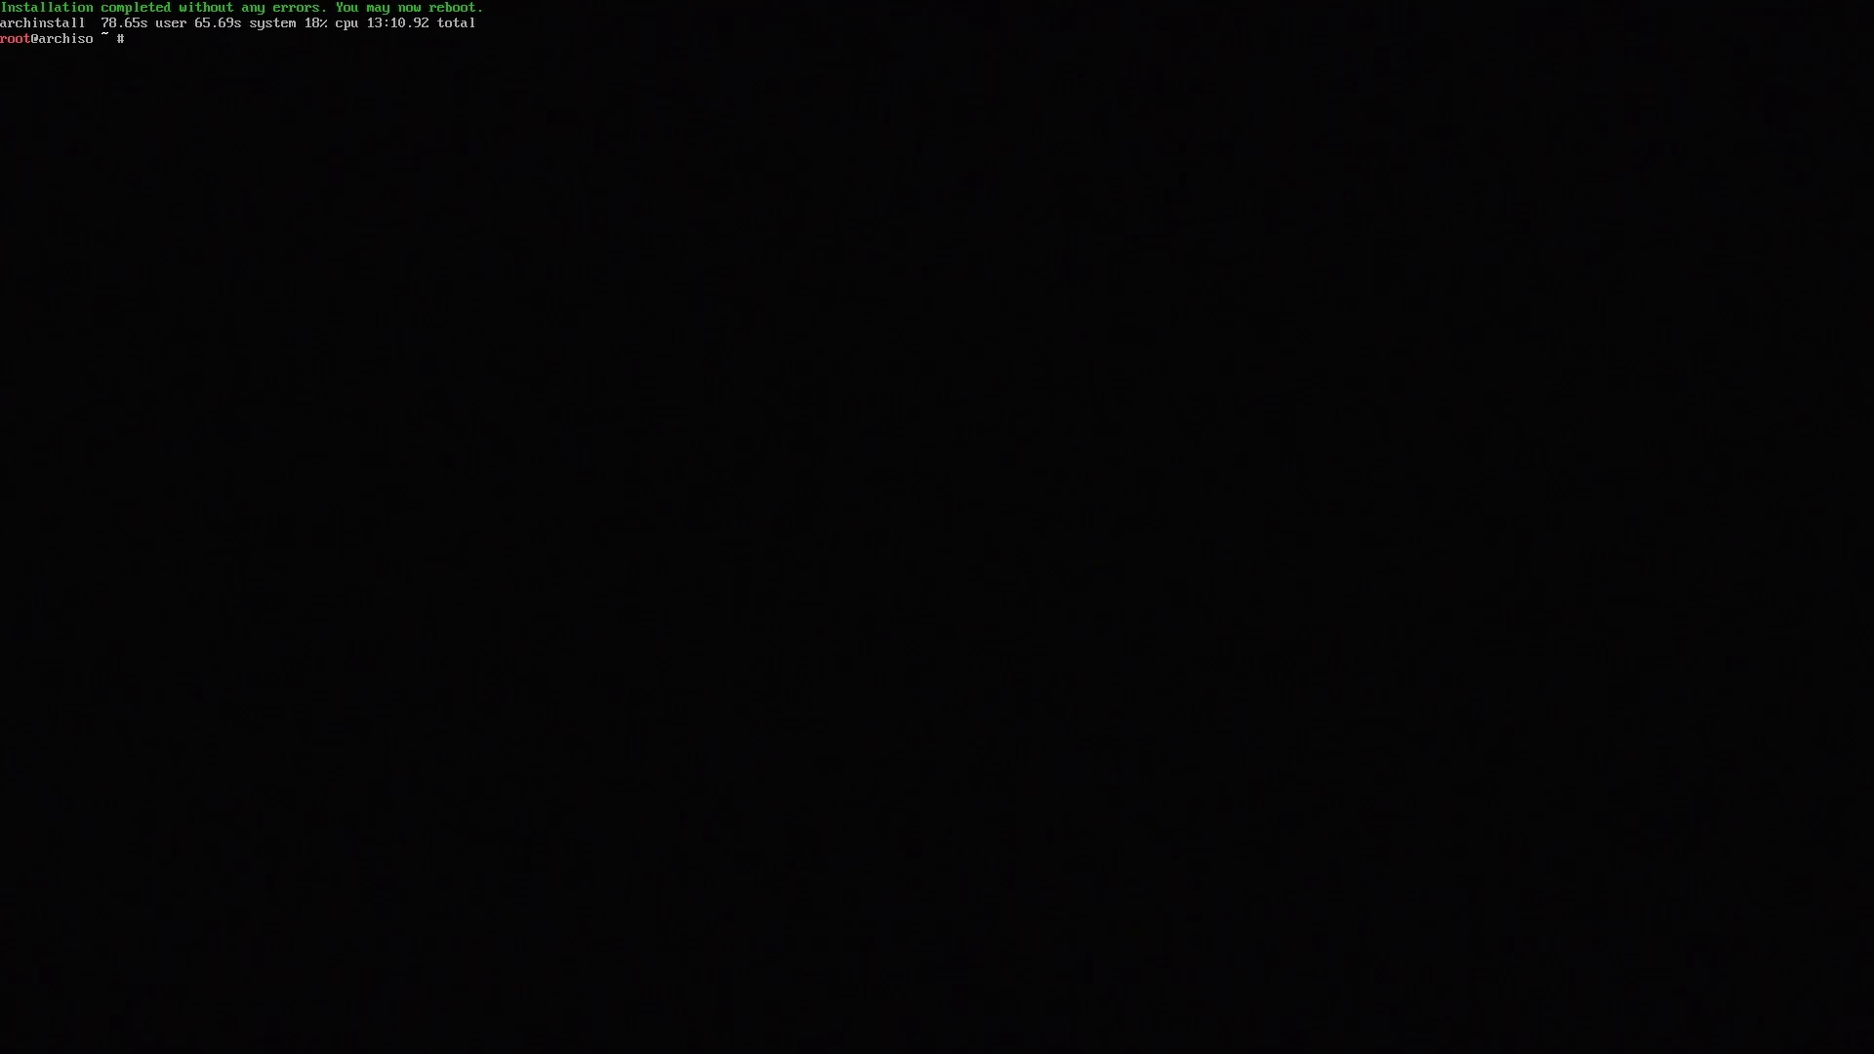
pyautogui.write('reboot')
pyautogui.press('Return')
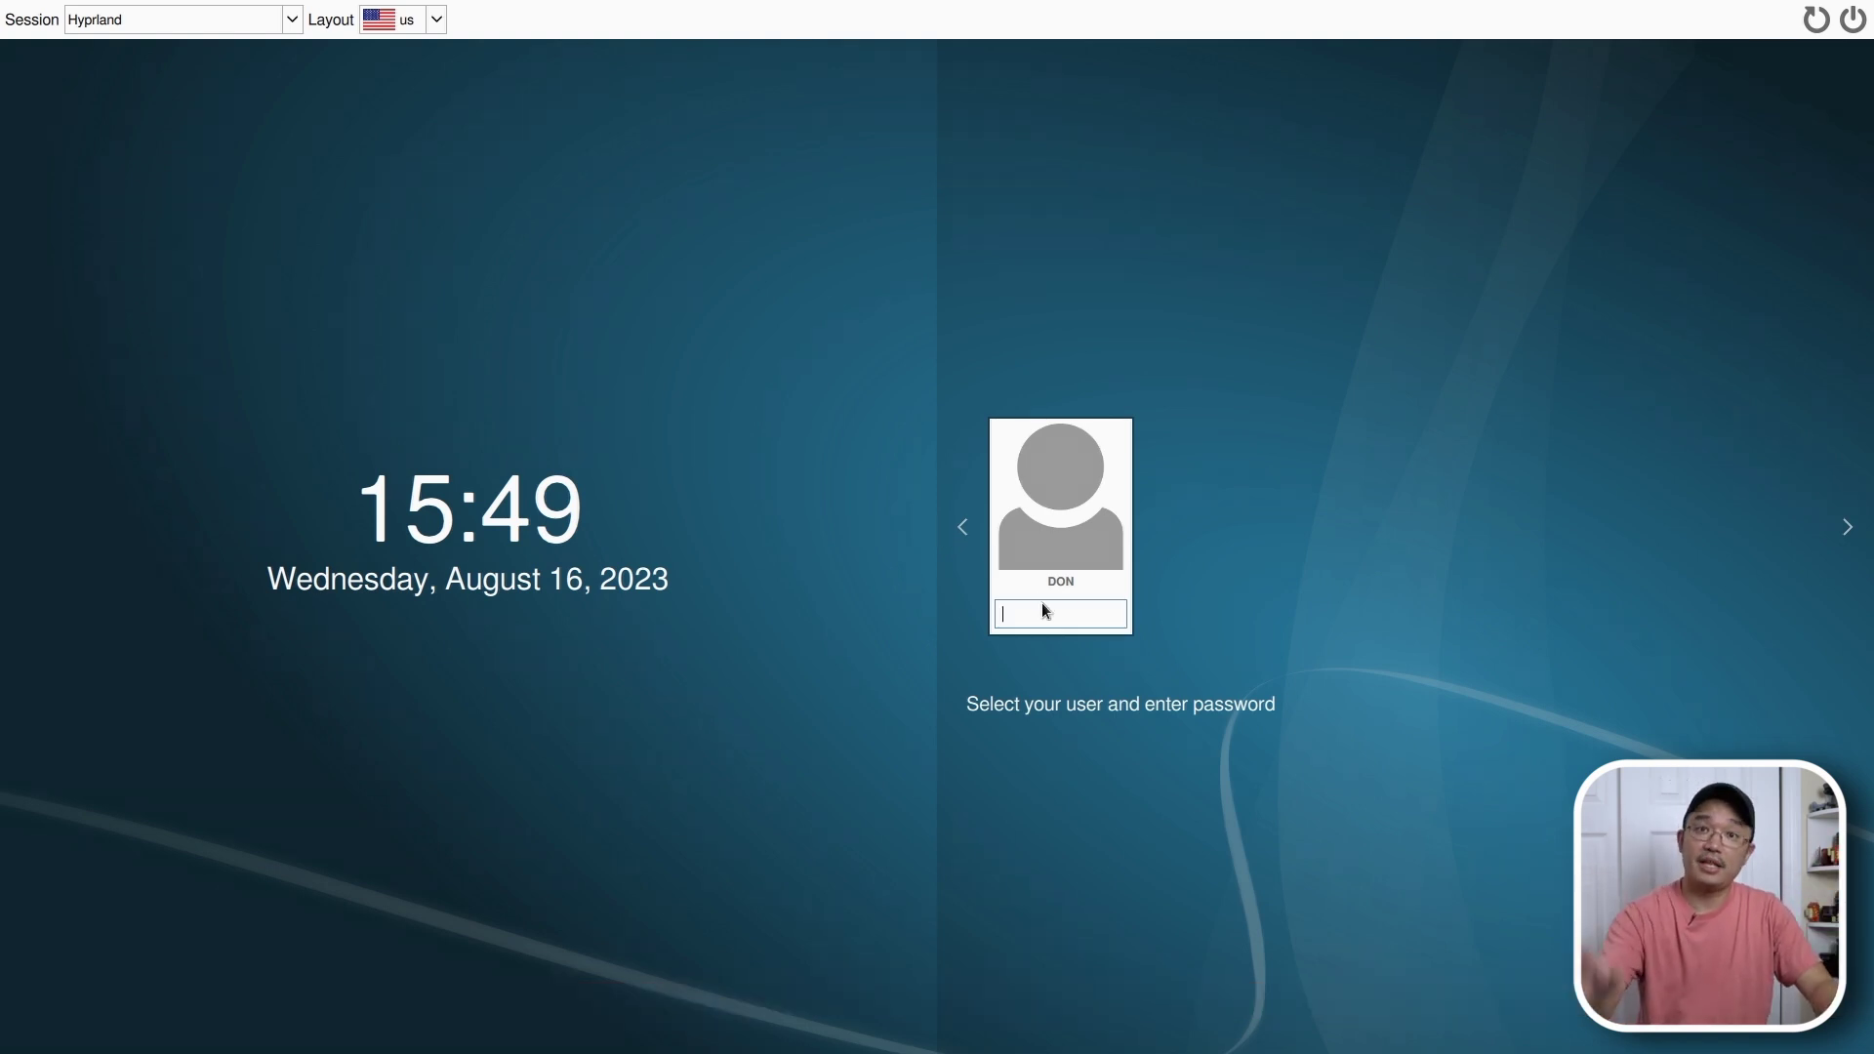
# - Log into the Hyprland session at SDDM with the user's password
pyautogui.write('*******')
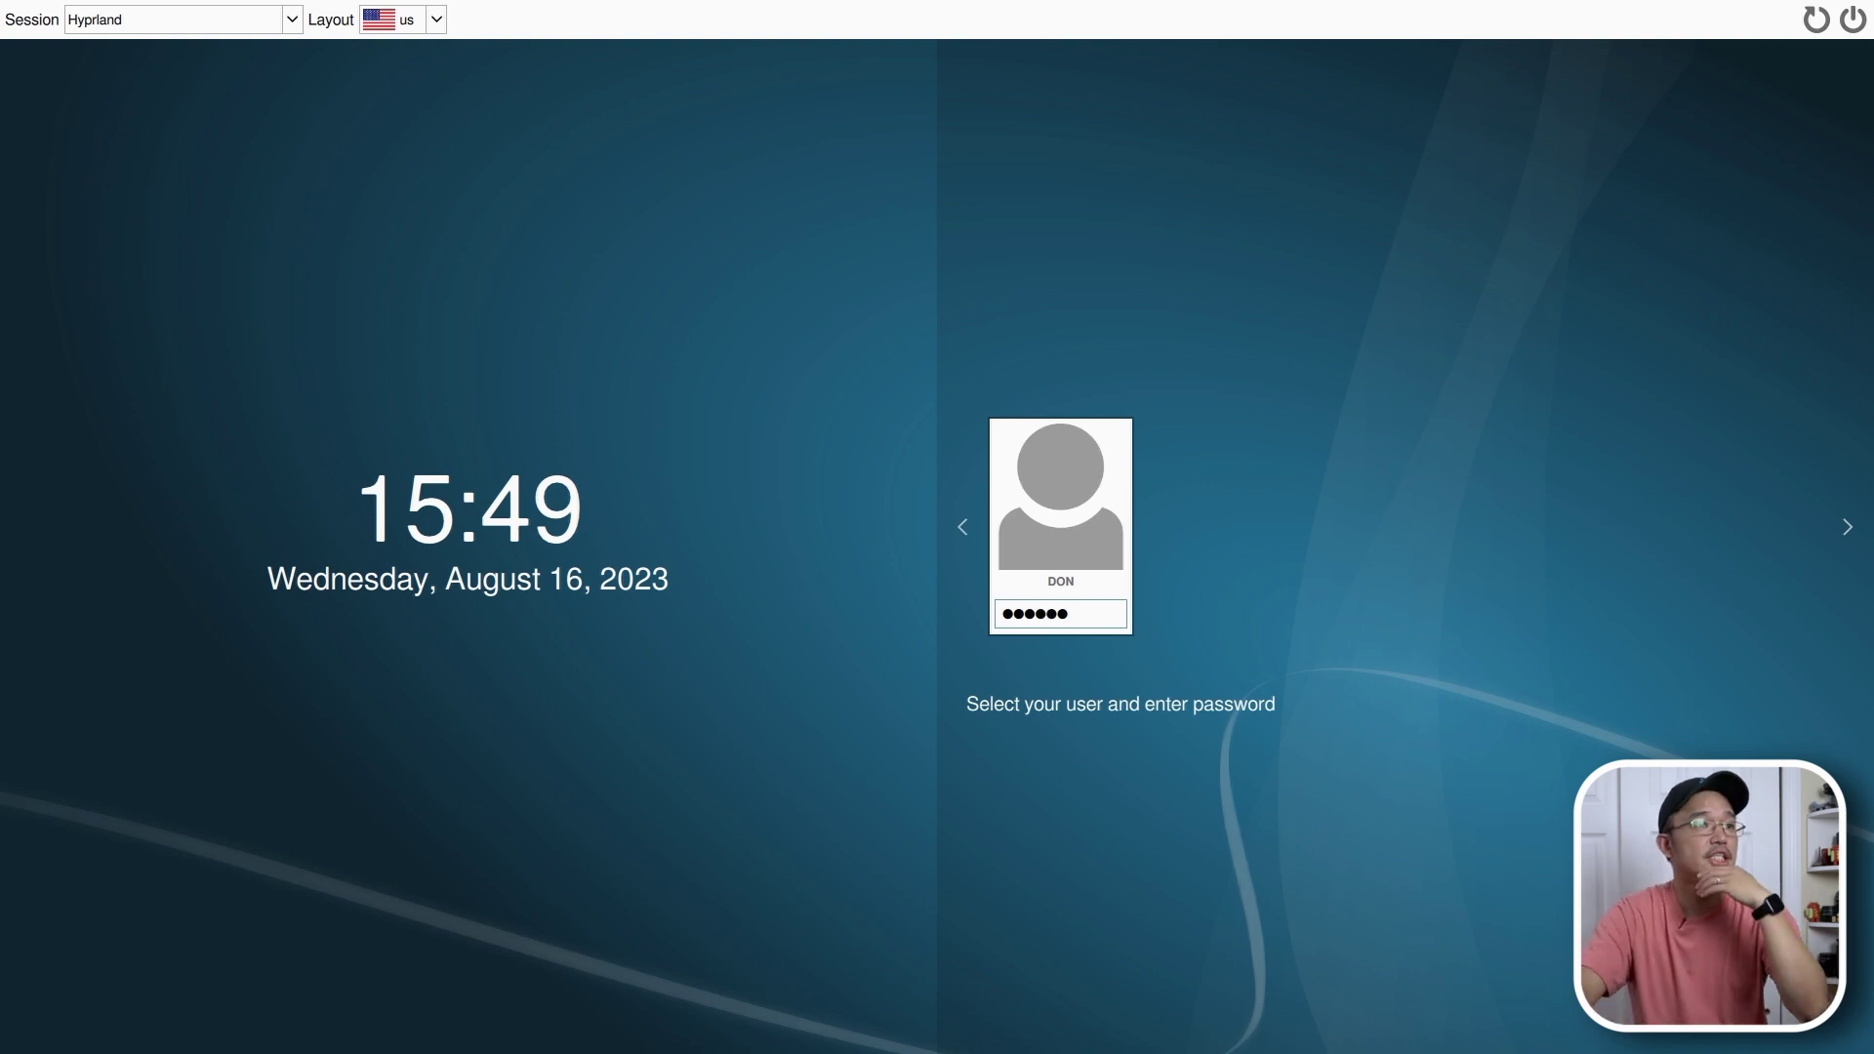
pyautogui.press('Return')
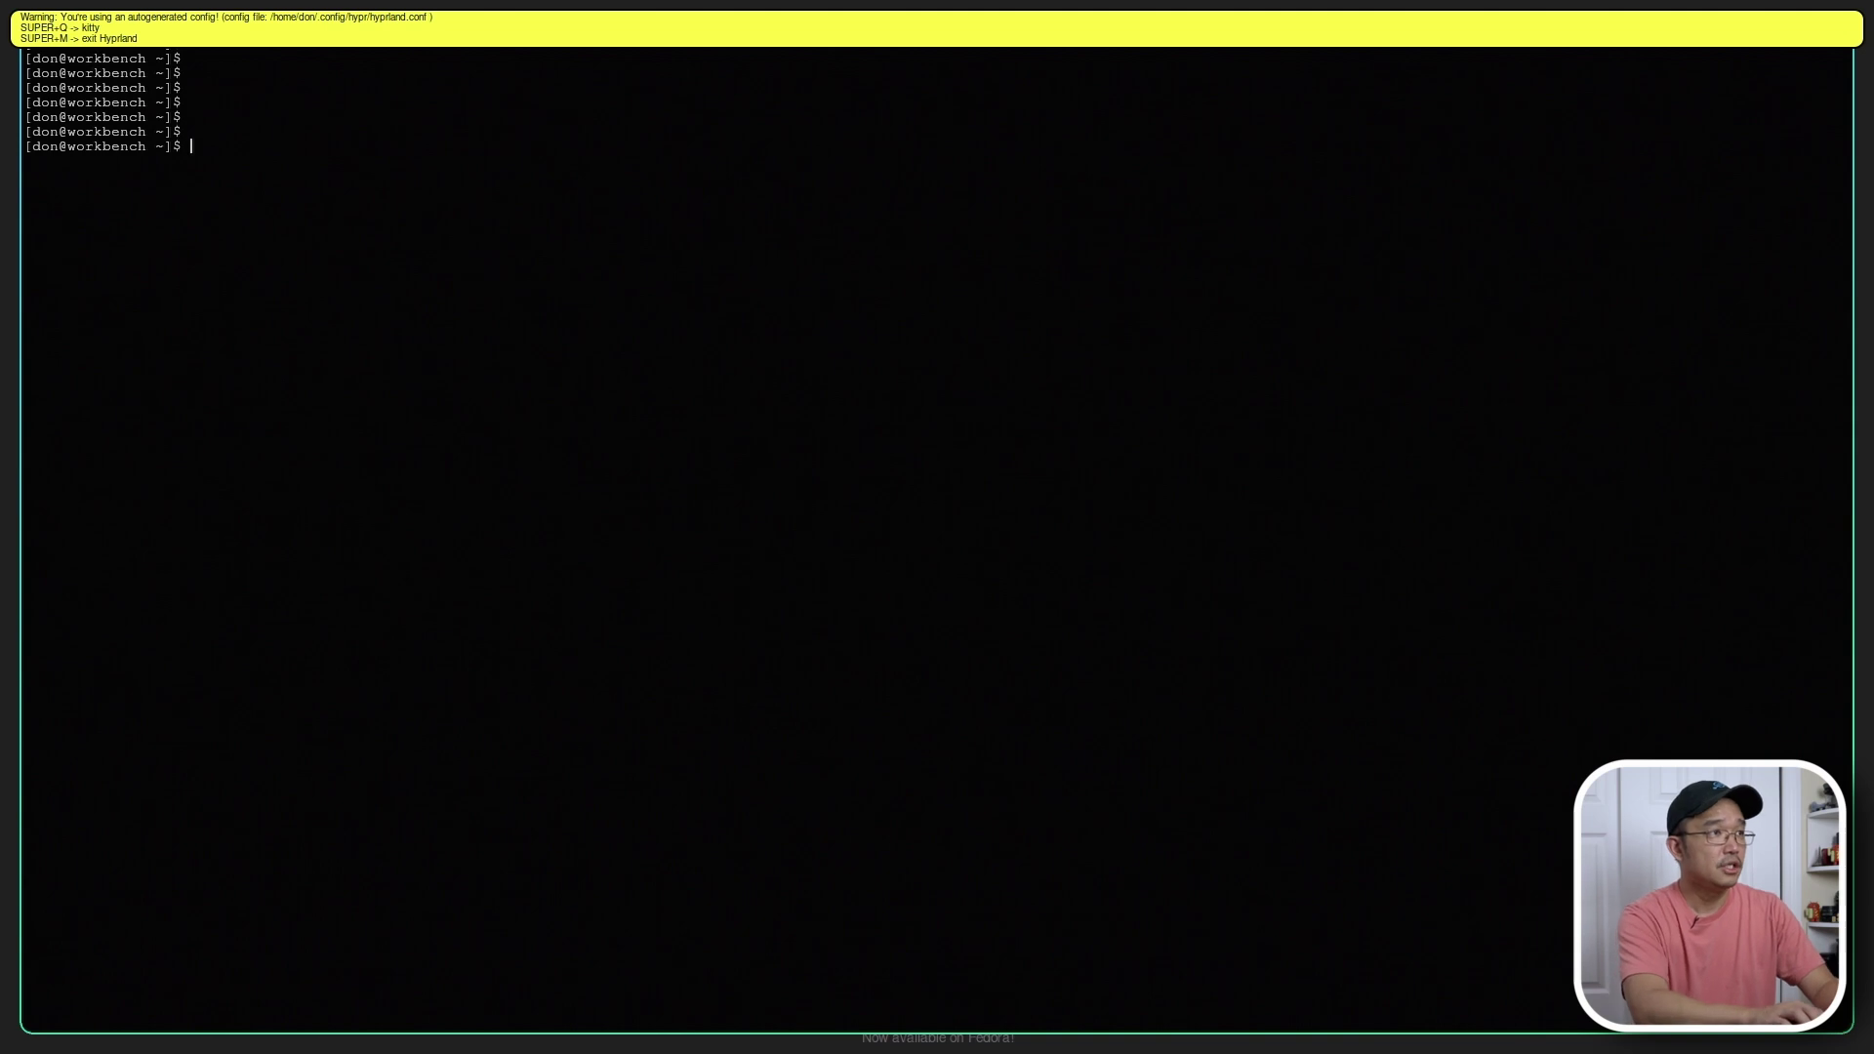
# - Open ~/.config/hypr/hyprland.conf in nano after the vi attempt fails
pyautogui.write('vi ')
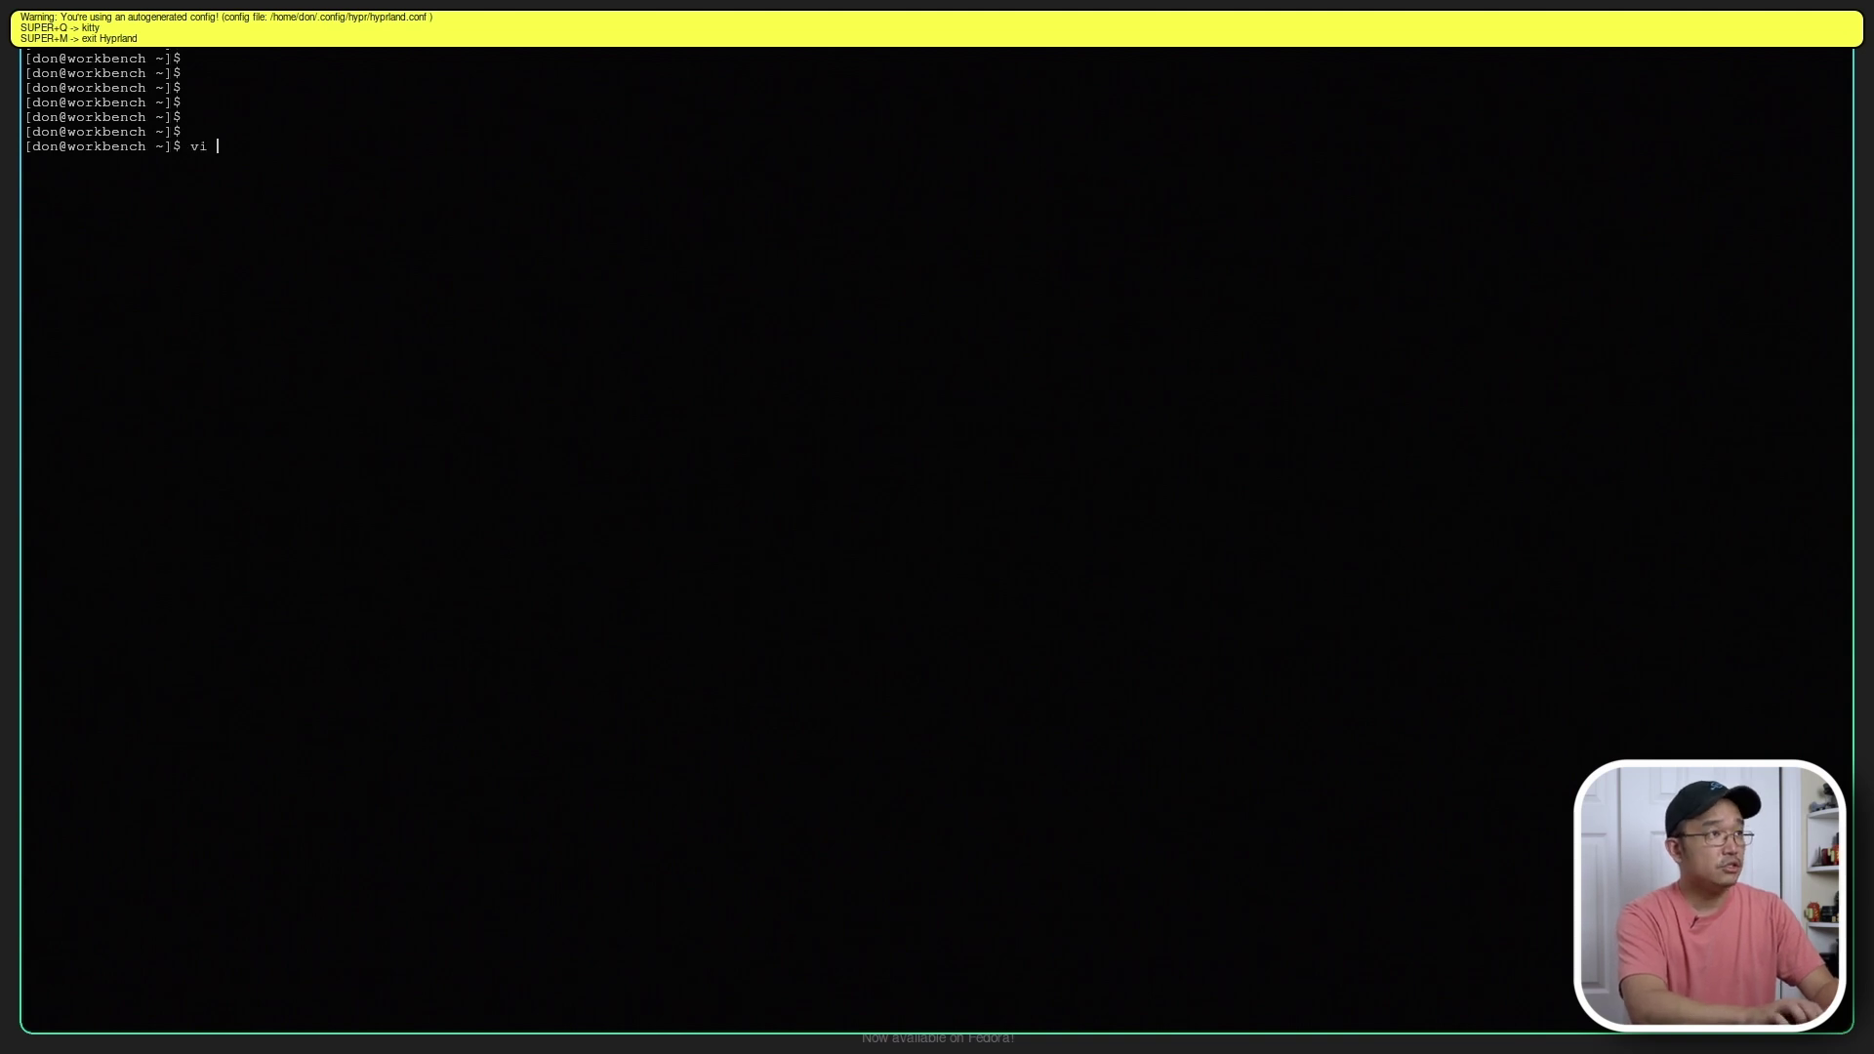
pyautogui.write('~/')
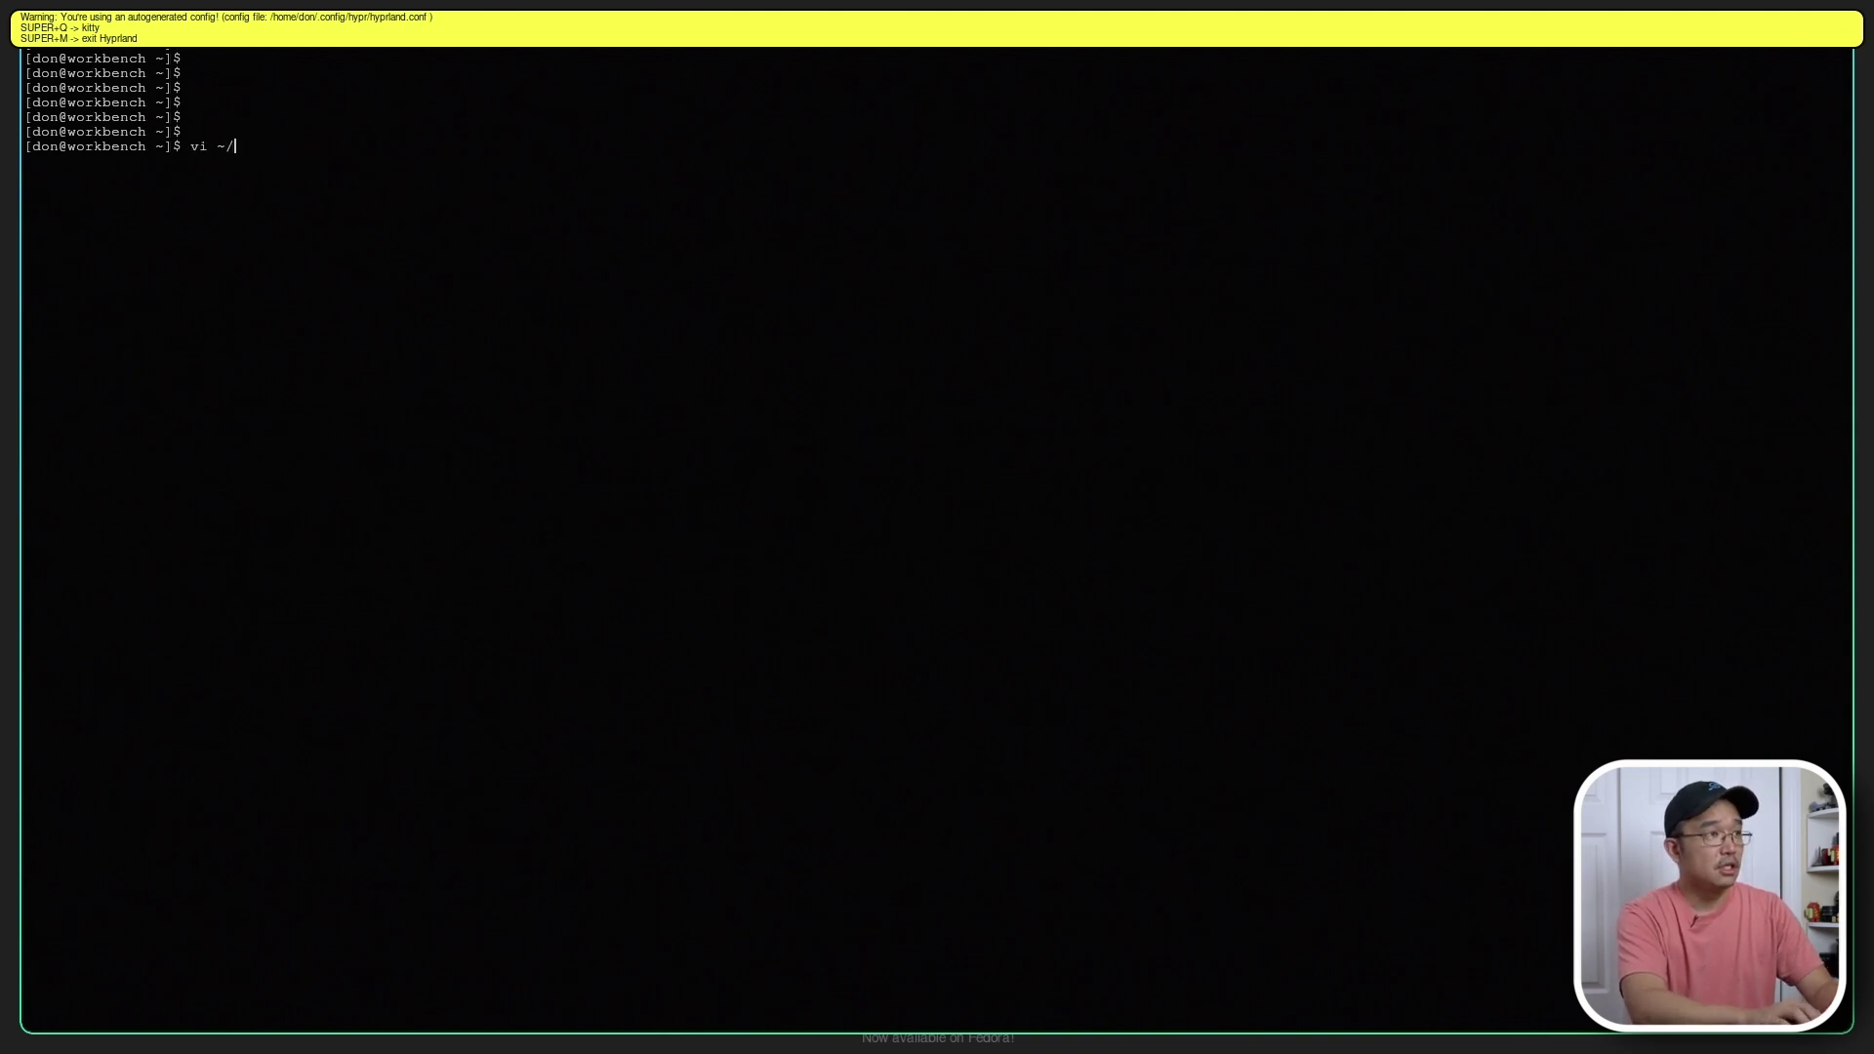
pyautogui.write('~/.')
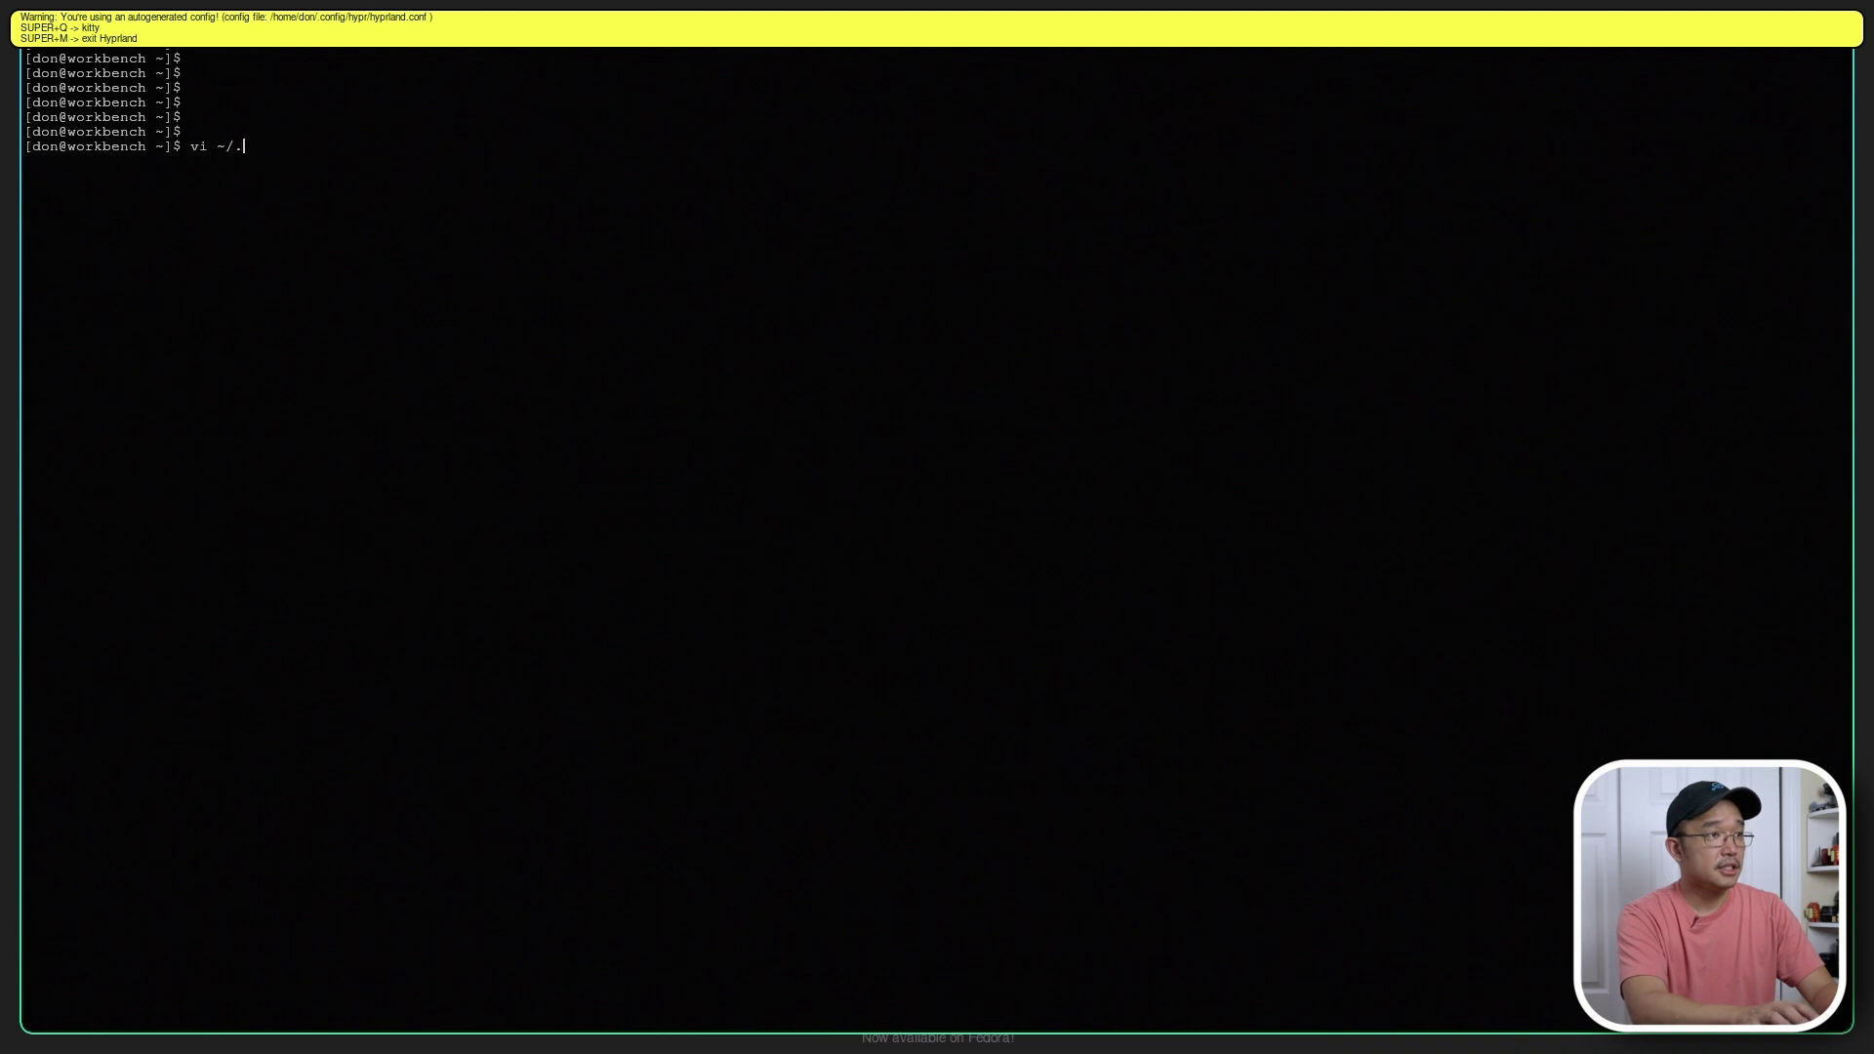
pyautogui.write('config/hy')
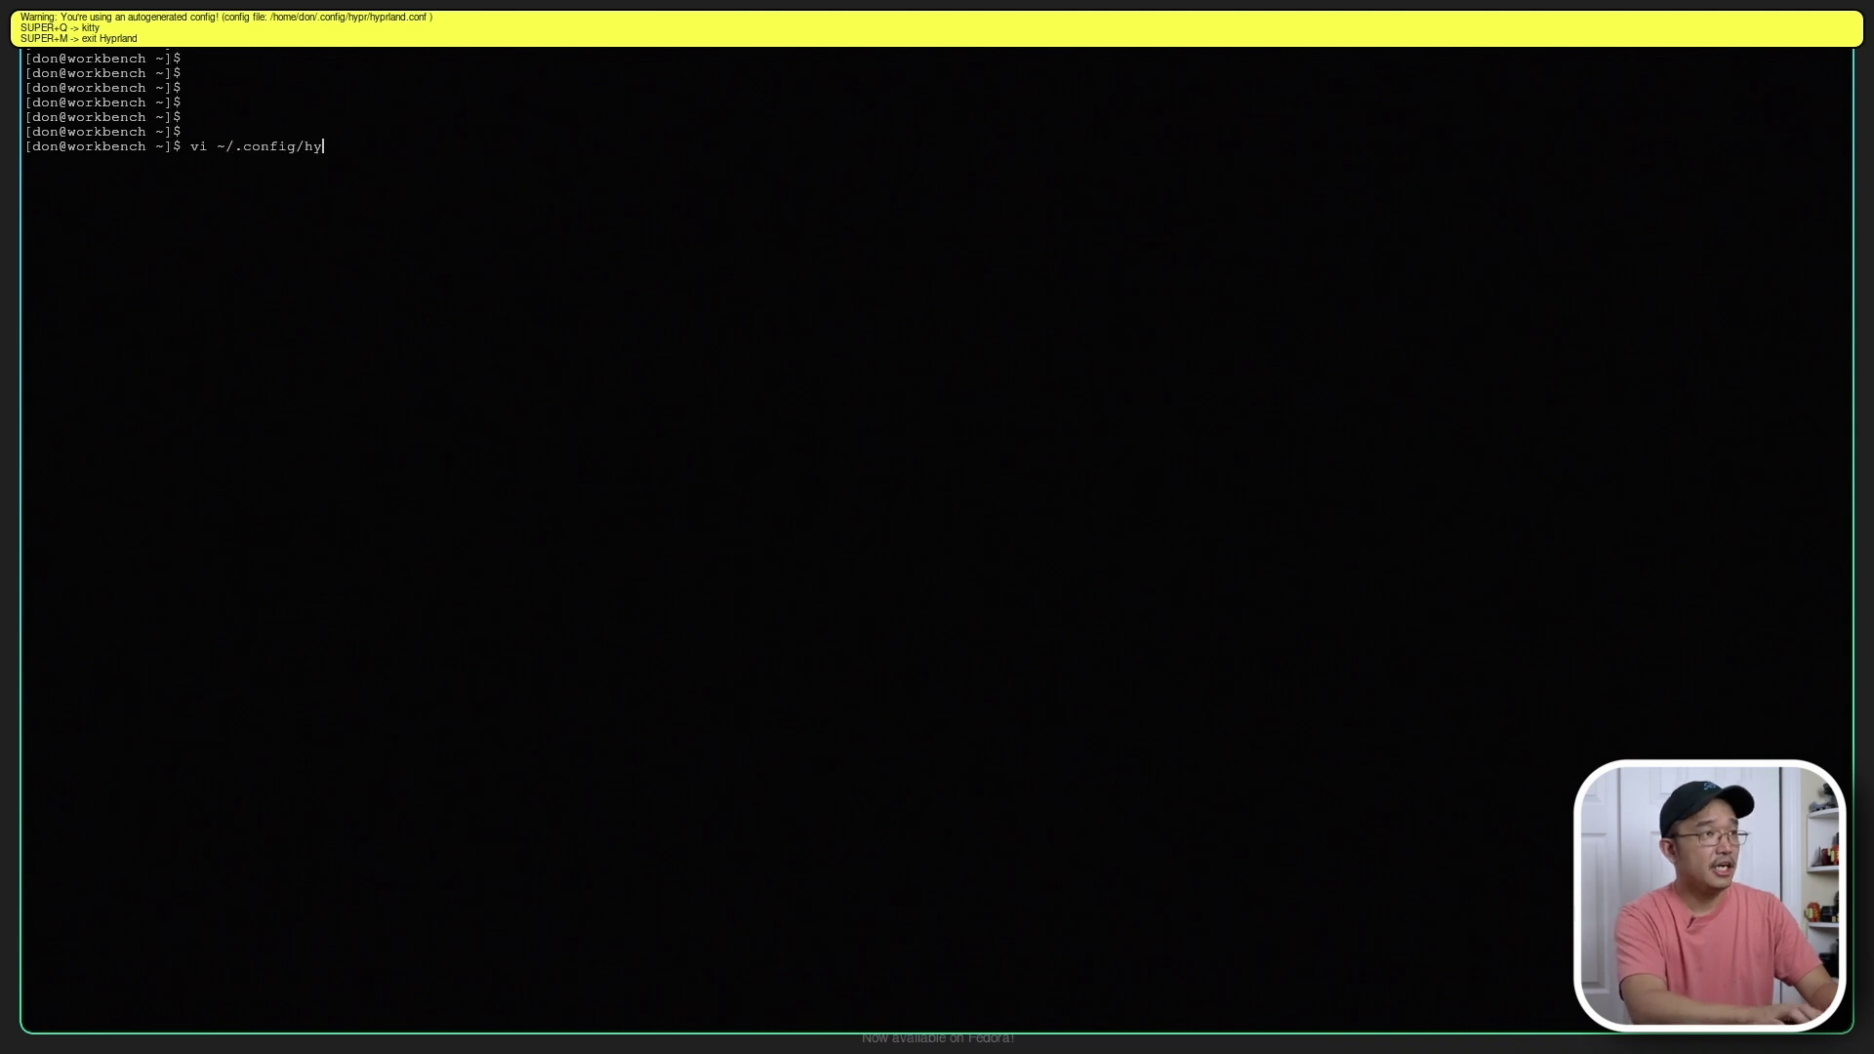
pyautogui.write('pr/h')
pyautogui.press('Tab')
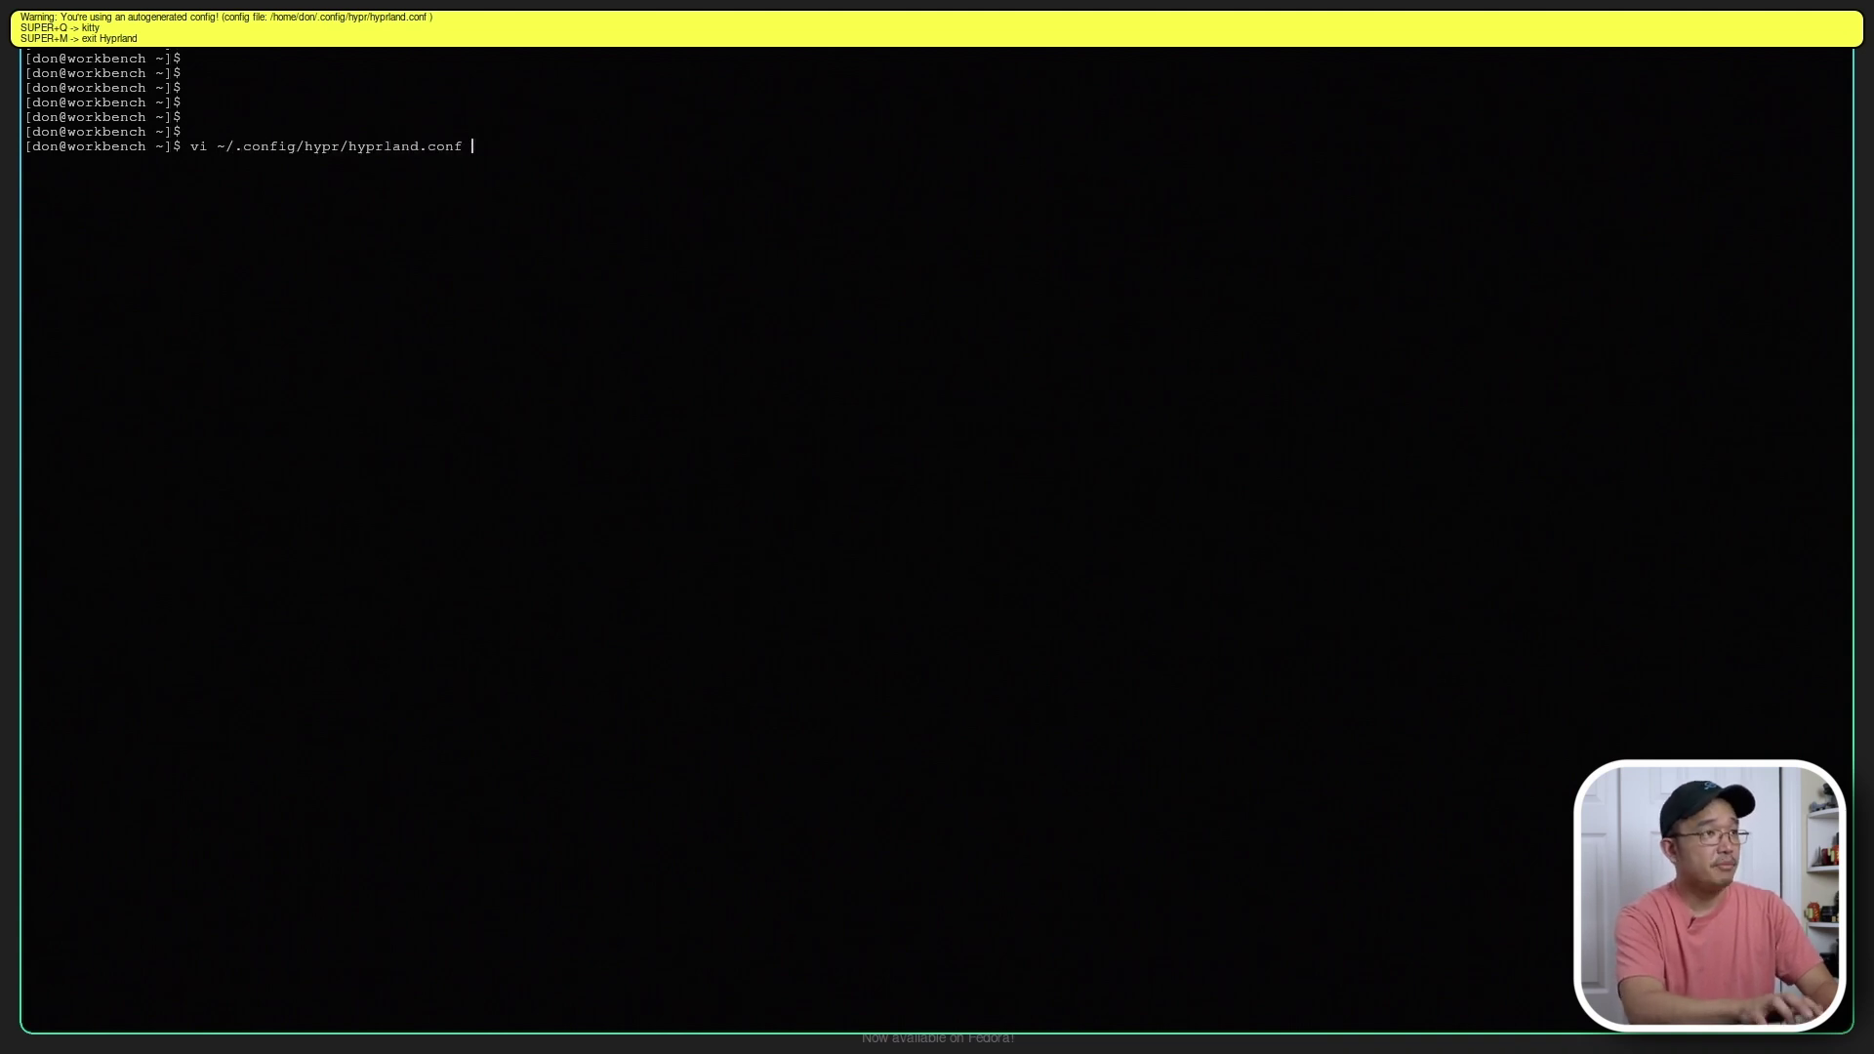
pyautogui.press('Return')
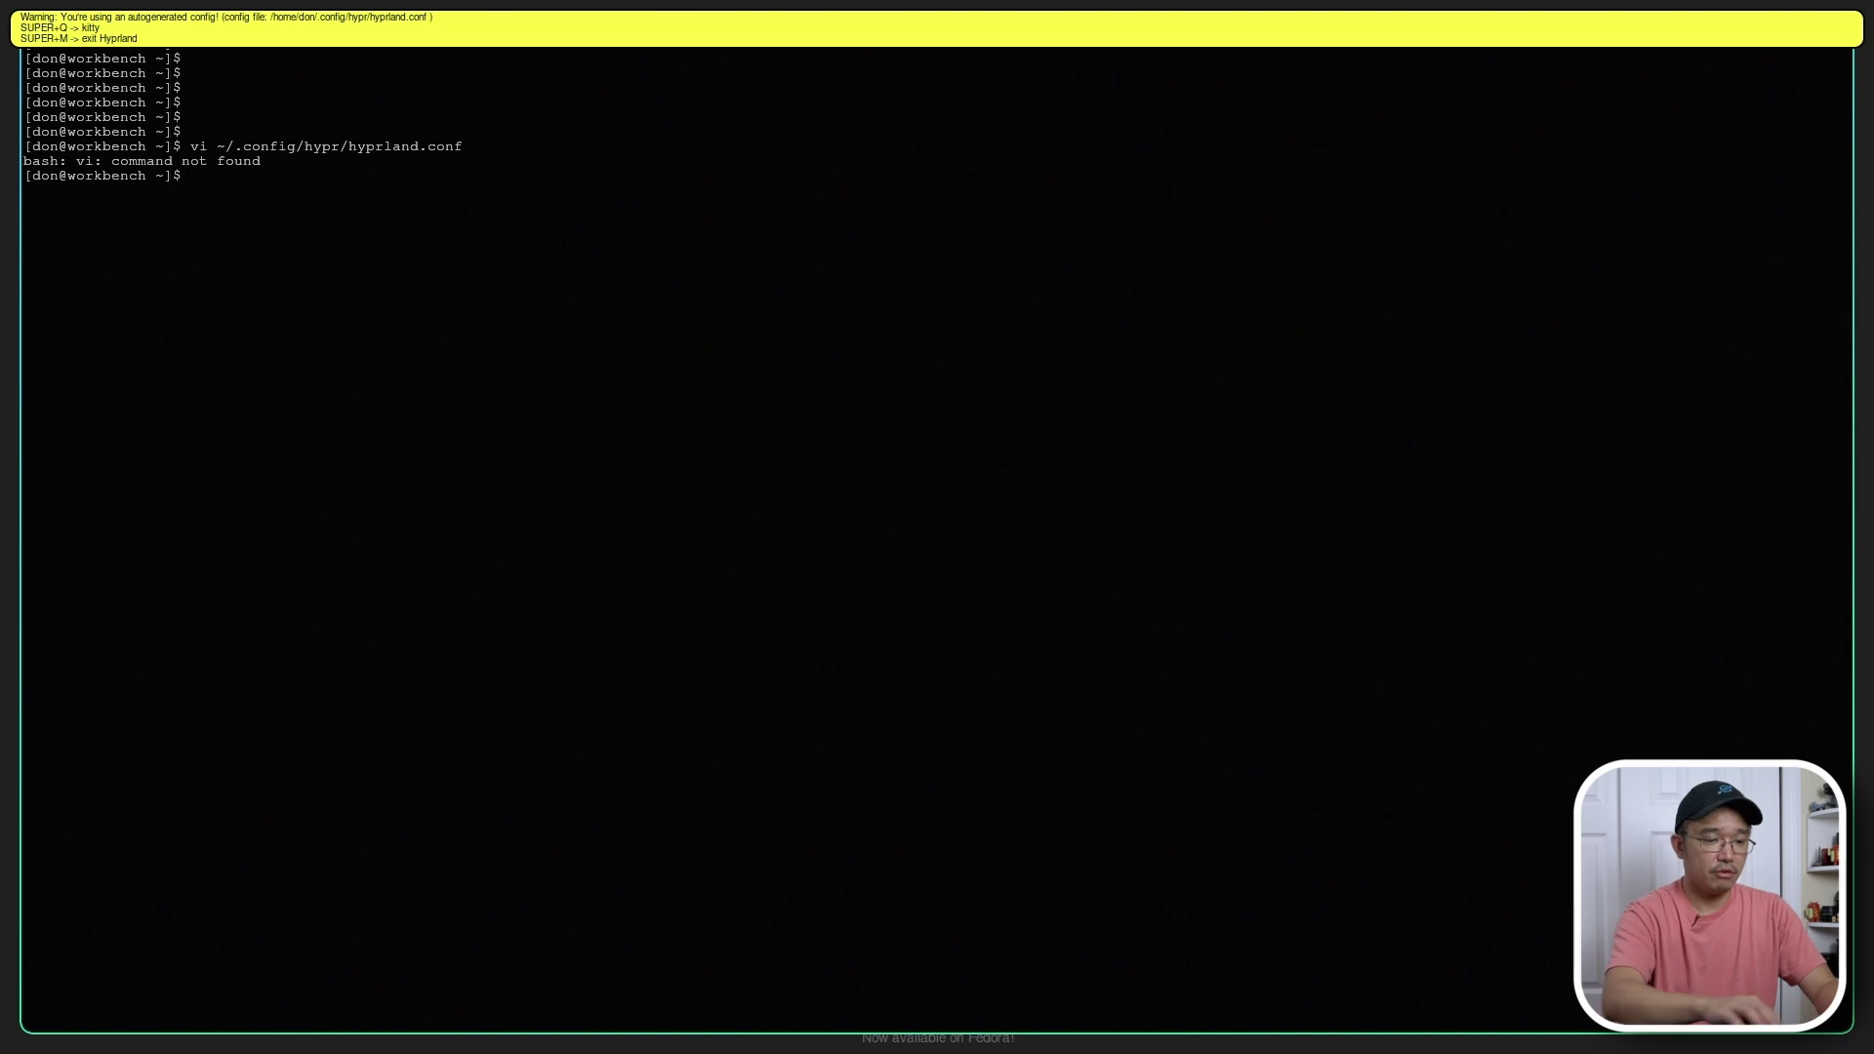
pyautogui.write('nano')
pyautogui.press('Return')
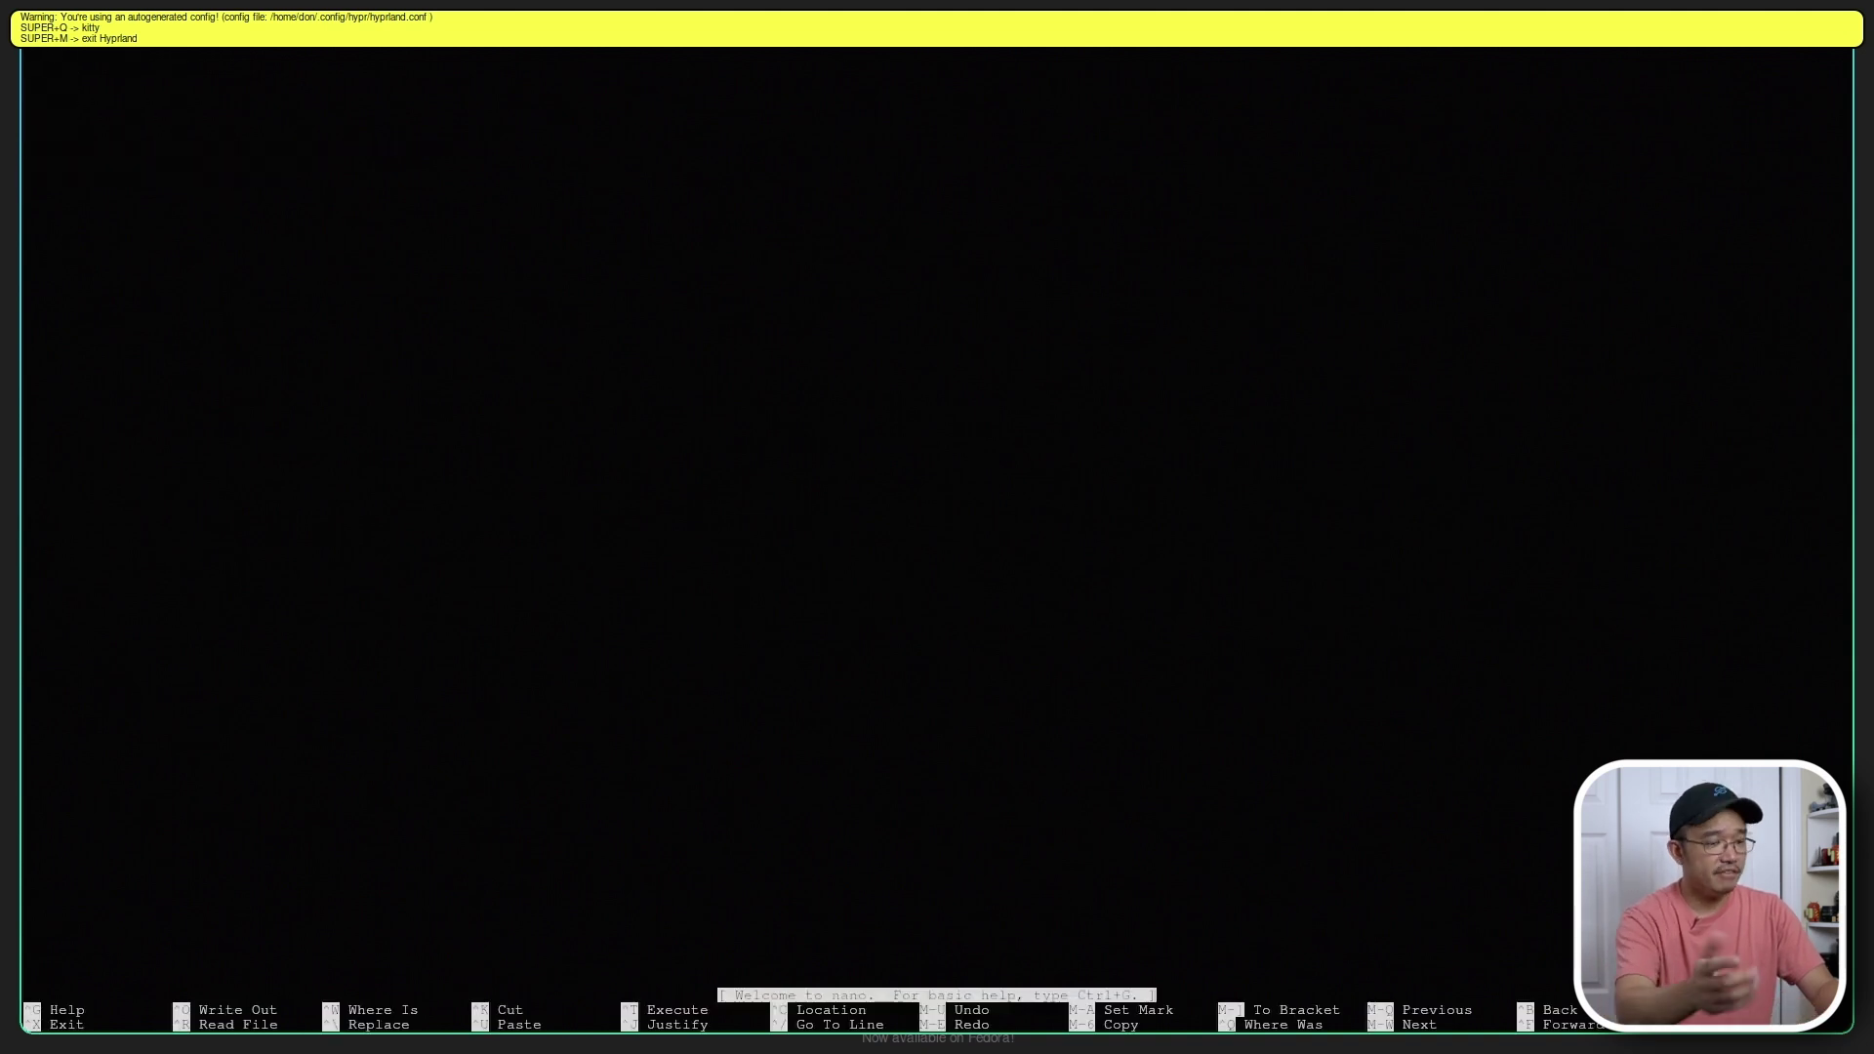
pyautogui.hotkey('ctrl', 'x')
pyautogui.press('Up')
pyautogui.press('Up')
pyautogui.press('Home')
pyautogui.press('Delete')
pyautogui.press('Delete')
pyautogui.write('nano')
pyautogui.press('Return')
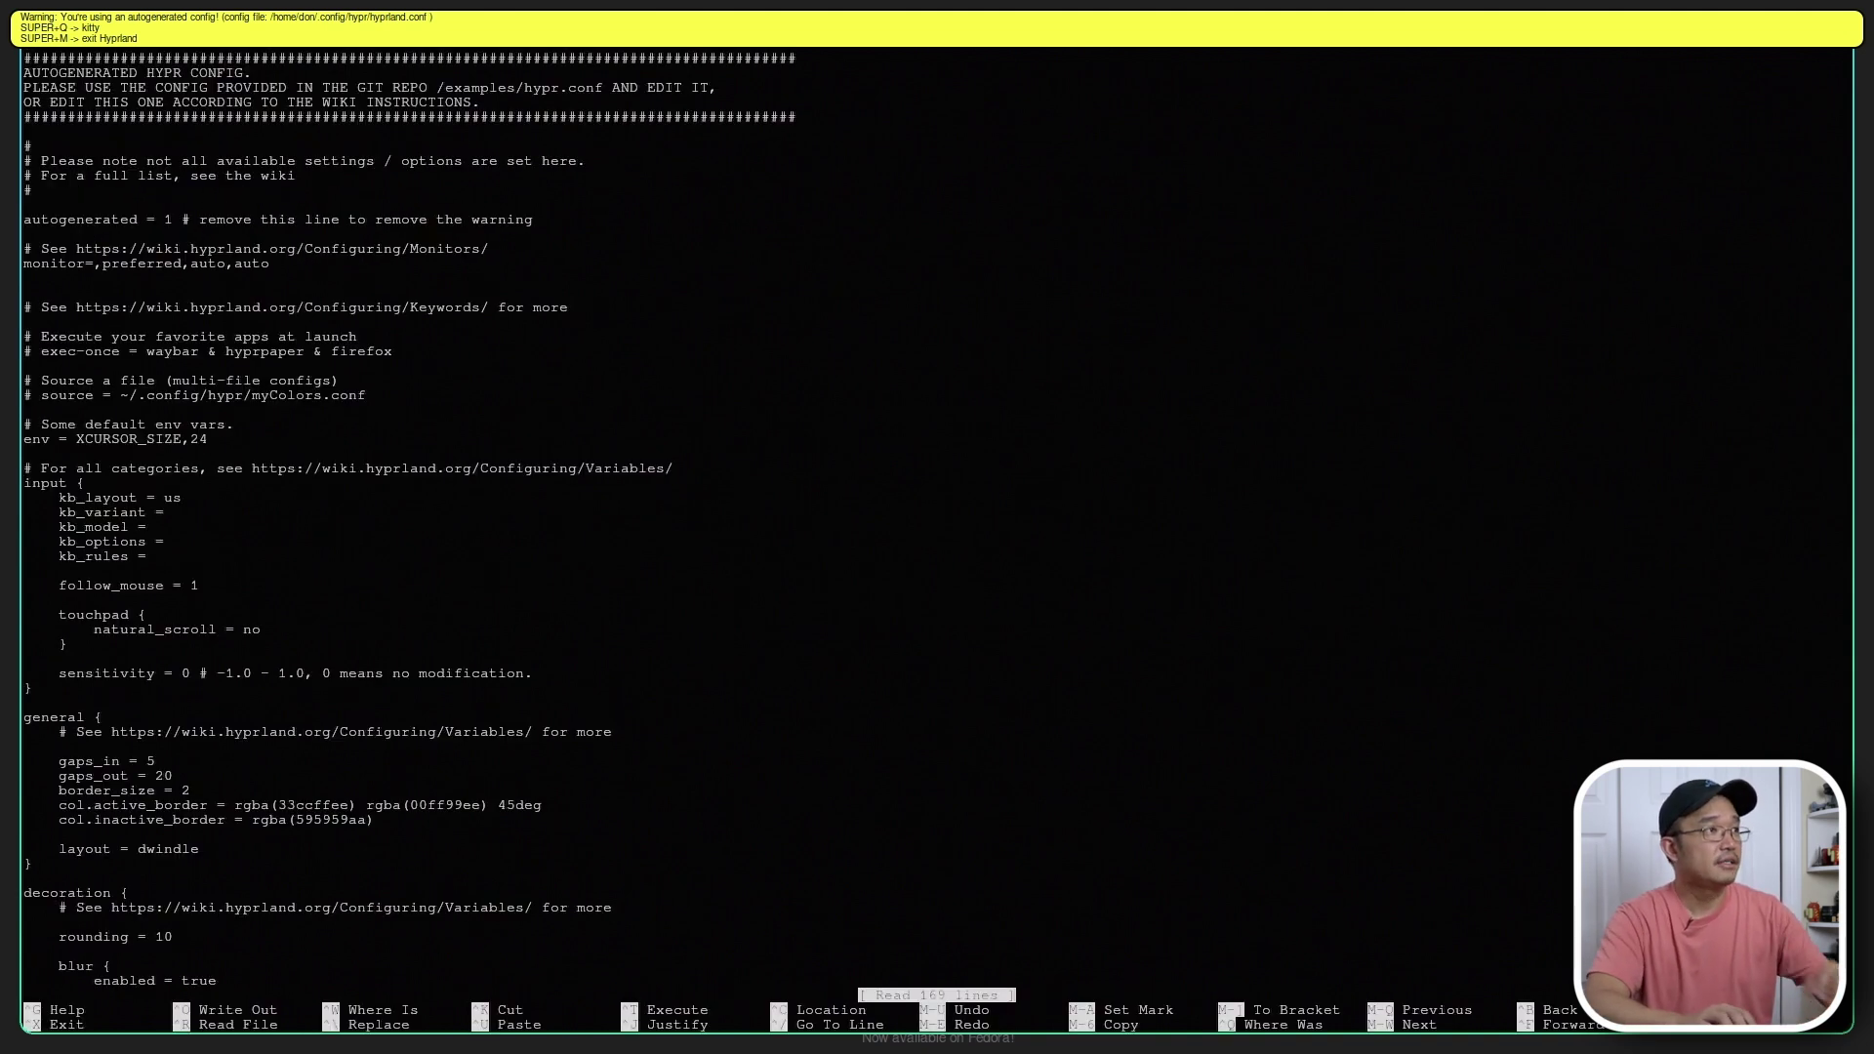
# - Browse hyprland.conf past the monitor, layout and animations sections down to the workspace keybinds
pyautogui.press('Down')
pyautogui.press('Down')
pyautogui.press('Down')
pyautogui.press('Down')
pyautogui.press('Down')
pyautogui.press('Down')
pyautogui.press('Down')
pyautogui.press('Down')
pyautogui.press('Down')
pyautogui.press('Down')
pyautogui.press('Down')
pyautogui.press('Down')
pyautogui.press('Down')
pyautogui.press('Down')
pyautogui.press('Down')
pyautogui.press('Down')
pyautogui.press('Down')
pyautogui.press('Down')
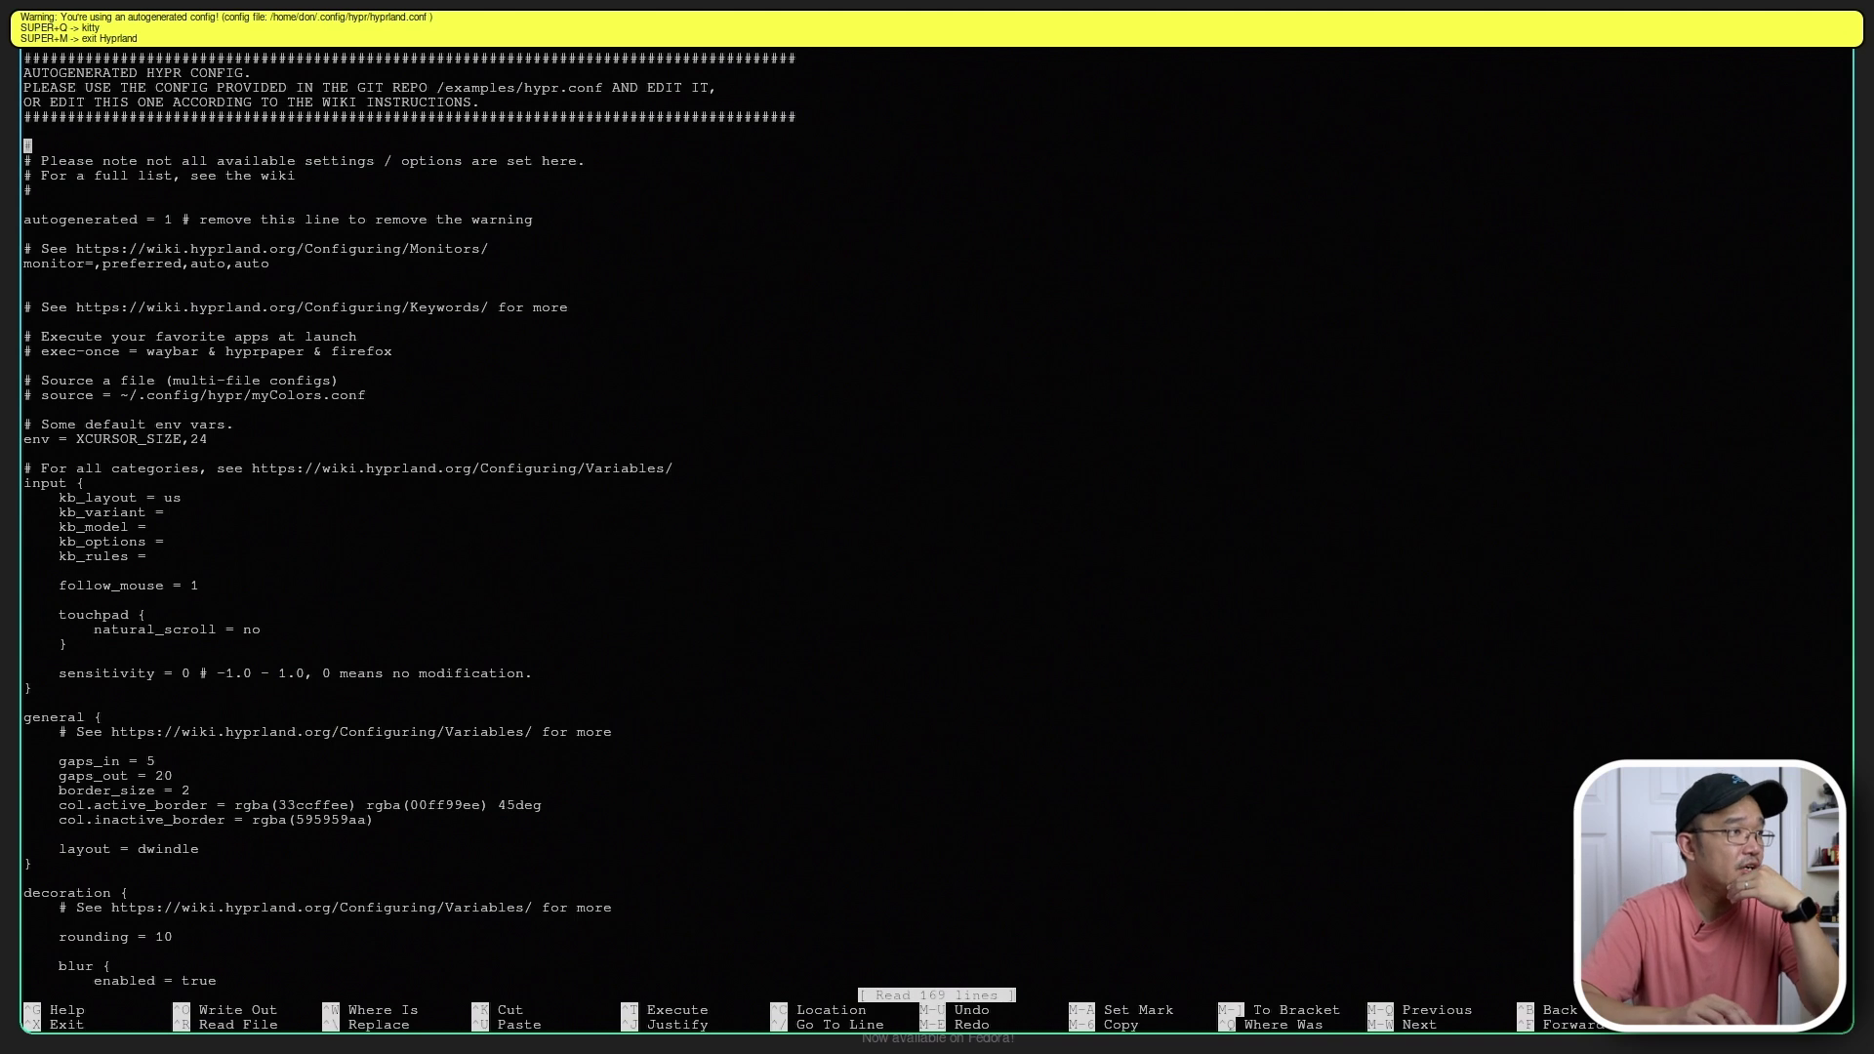
pyautogui.press('Down')
pyautogui.press('Down')
pyautogui.press('Down')
pyautogui.press('Down')
pyautogui.press('Down')
pyautogui.press('Down')
pyautogui.press('Down')
pyautogui.press('Down')
pyautogui.press('Up')
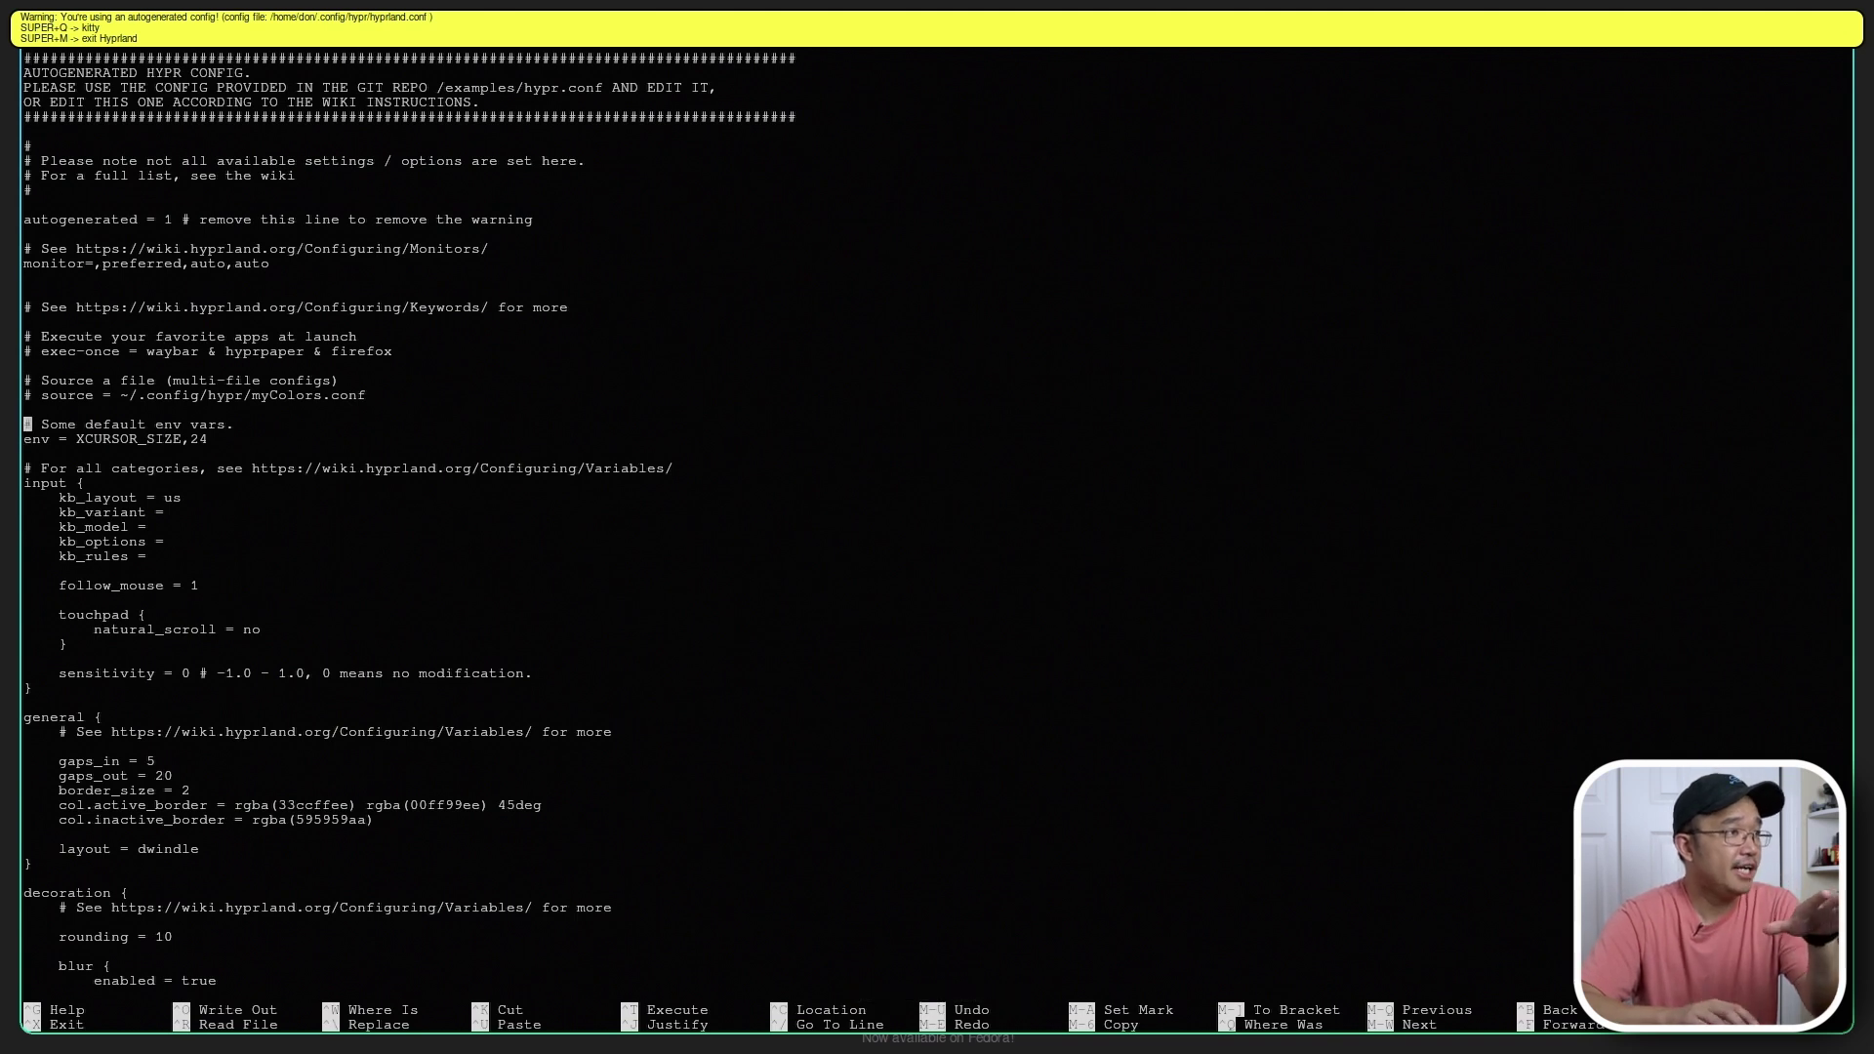
pyautogui.press('Up')
pyautogui.press('Up')
pyautogui.press('Up')
pyautogui.press('Up')
pyautogui.press('Up')
pyautogui.press('Up')
pyautogui.press('Up')
pyautogui.press('Up')
pyautogui.press('Up')
pyautogui.press('Up')
pyautogui.press('Up')
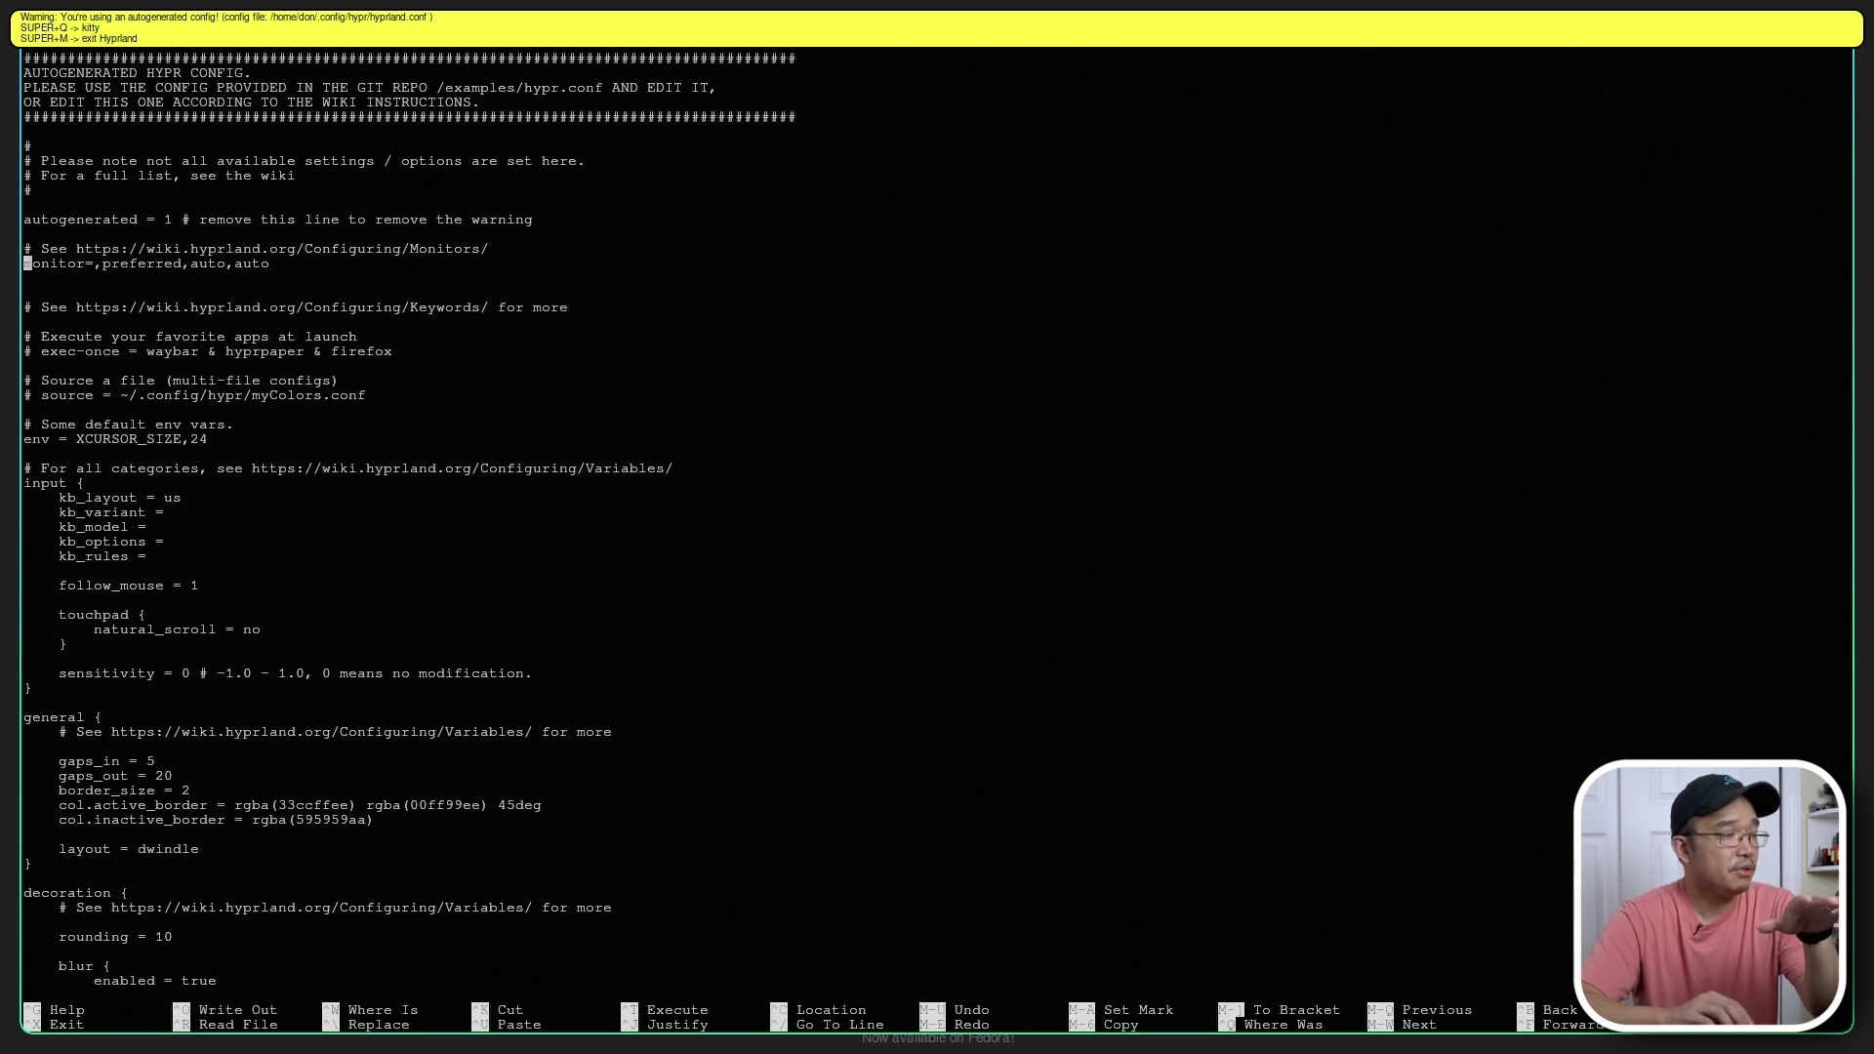
pyautogui.press('Right')
pyautogui.press('Right')
pyautogui.press('Right')
pyautogui.press('Right')
pyautogui.press('Right')
pyautogui.press('Right')
pyautogui.press('Right')
pyautogui.press('Right')
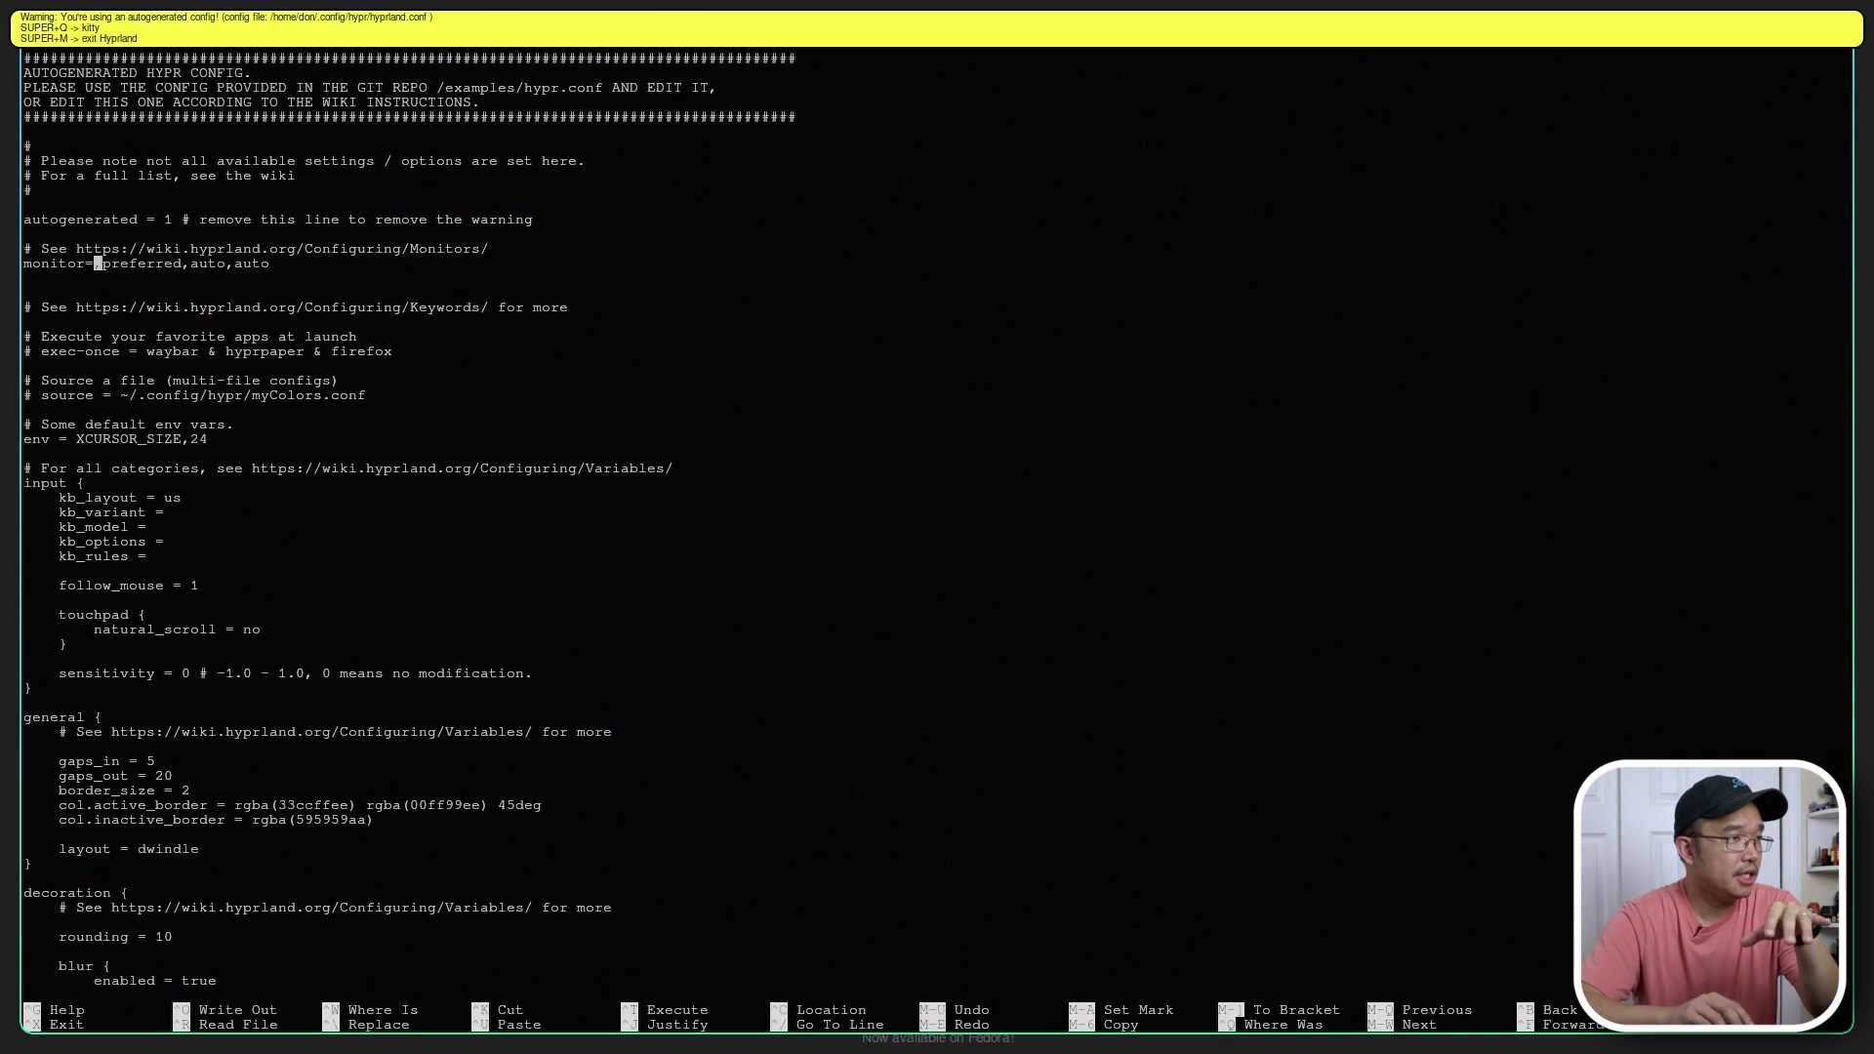
pyautogui.press('Down')
pyautogui.press('Down')
pyautogui.press('Down')
pyautogui.press('Down')
pyautogui.press('Down')
pyautogui.press('Down')
pyautogui.press('Down')
pyautogui.press('Down')
pyautogui.press('Down')
pyautogui.press('Down')
pyautogui.press('Down')
pyautogui.press('Down')
pyautogui.press('Down')
pyautogui.press('Down')
pyautogui.press('Down')
pyautogui.press('Down')
pyautogui.press('Down')
pyautogui.press('Down')
pyautogui.press('Down')
pyautogui.press('Down')
pyautogui.press('Down')
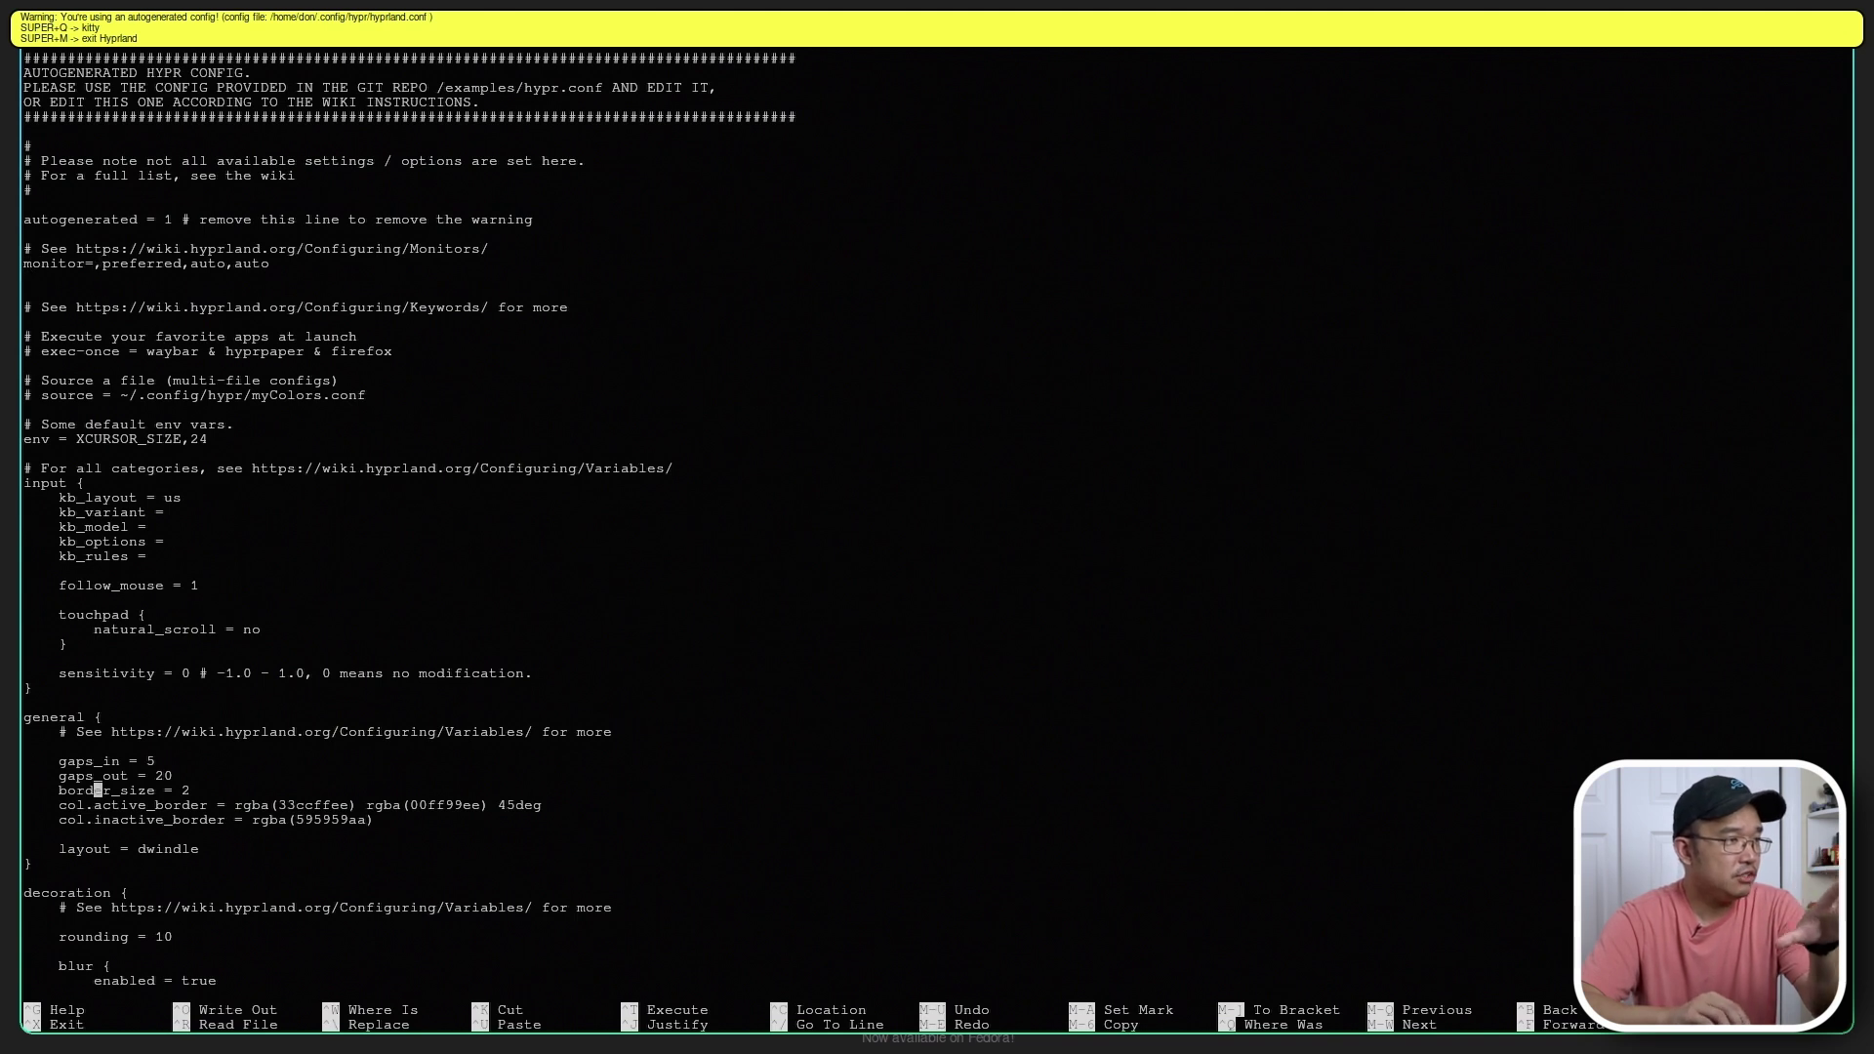
pyautogui.press('Down')
pyautogui.press('Down')
pyautogui.press('Down')
pyautogui.press('Down')
pyautogui.press('Down')
pyautogui.press('Down')
pyautogui.press('Down')
pyautogui.press('Down')
pyautogui.press('Down')
pyautogui.press('Down')
pyautogui.press('Down')
pyautogui.press('Down')
pyautogui.press('Down')
pyautogui.press('Down')
pyautogui.press('Down')
pyautogui.press('Down')
pyautogui.press('Down')
pyautogui.press('Down')
pyautogui.press('Down')
pyautogui.press('Down')
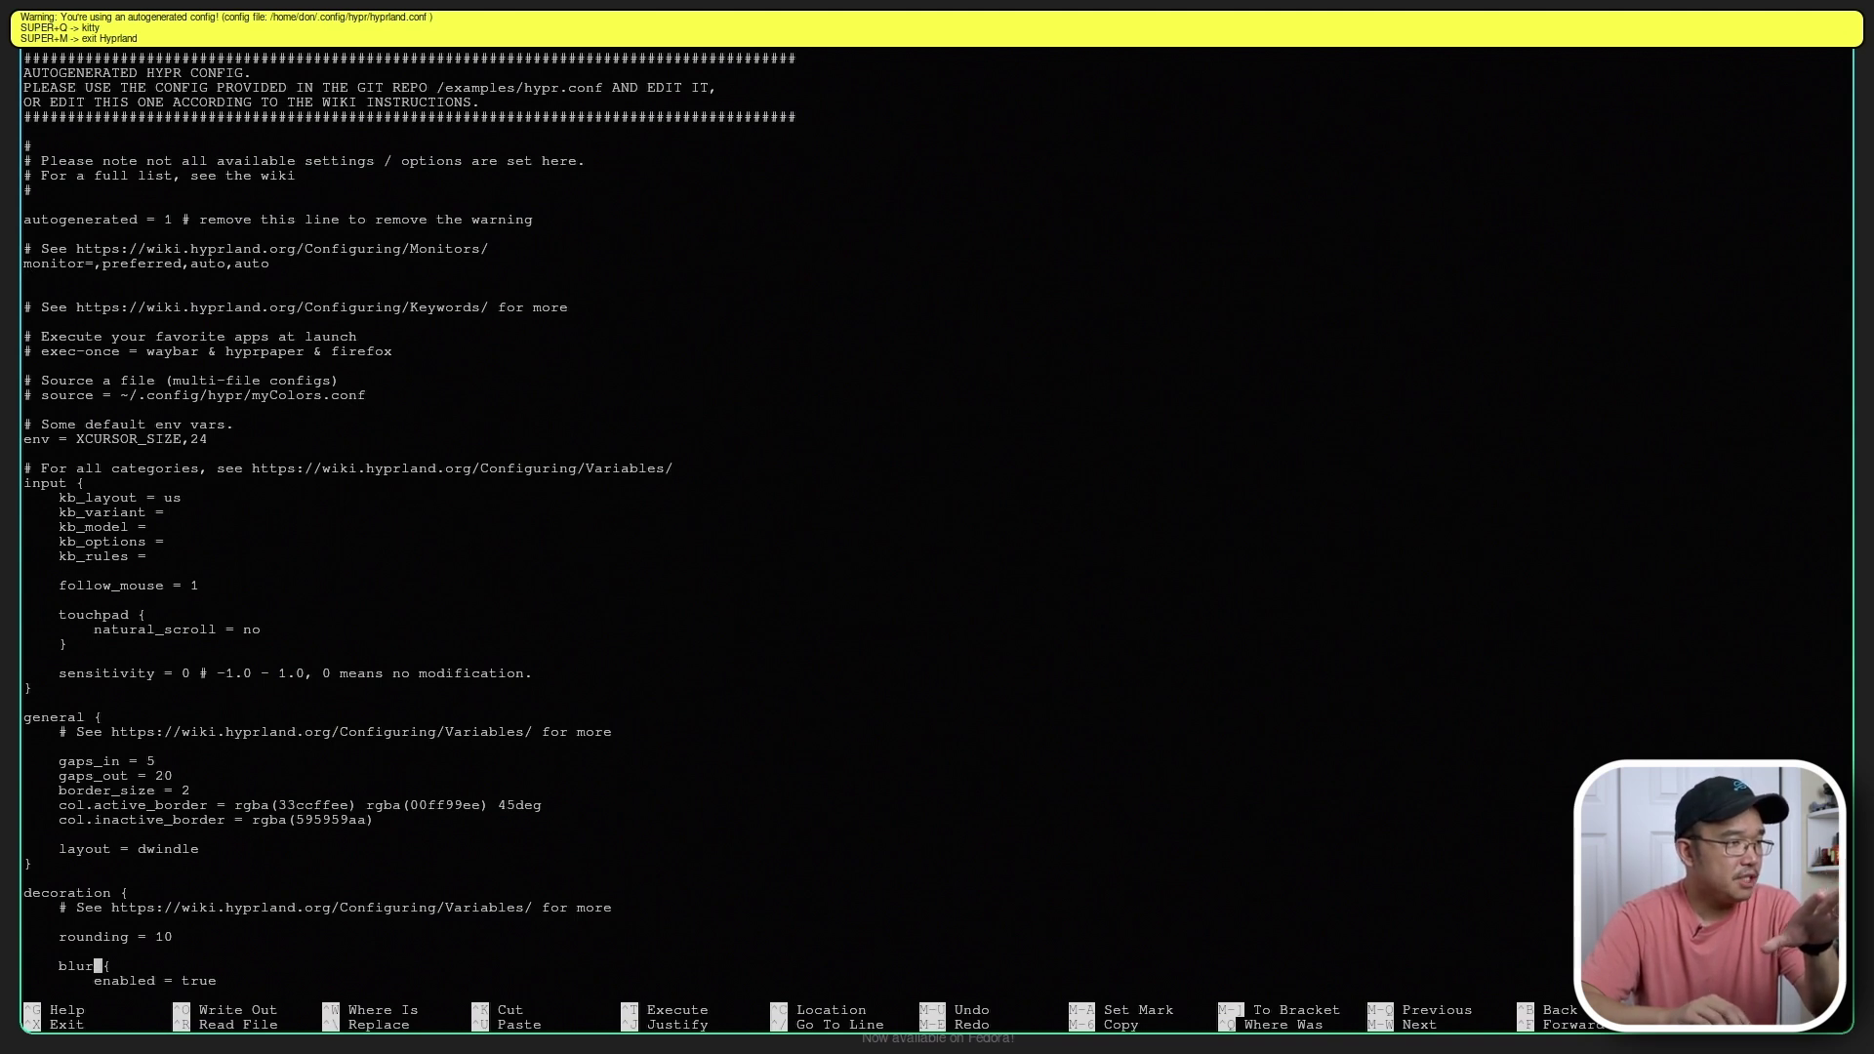
pyautogui.press('Down')
pyautogui.press('Down')
pyautogui.press('Down')
pyautogui.press('Down')
pyautogui.press('Down')
pyautogui.press('Down')
pyautogui.press('Down')
pyautogui.press('Down')
pyautogui.press('Down')
pyautogui.press('Down')
pyautogui.press('Down')
pyautogui.press('Down')
pyautogui.press('Down')
pyautogui.press('Down')
pyautogui.press('Down')
pyautogui.press('Down')
pyautogui.press('Down')
pyautogui.press('Down')
pyautogui.press('Down')
pyautogui.press('Down')
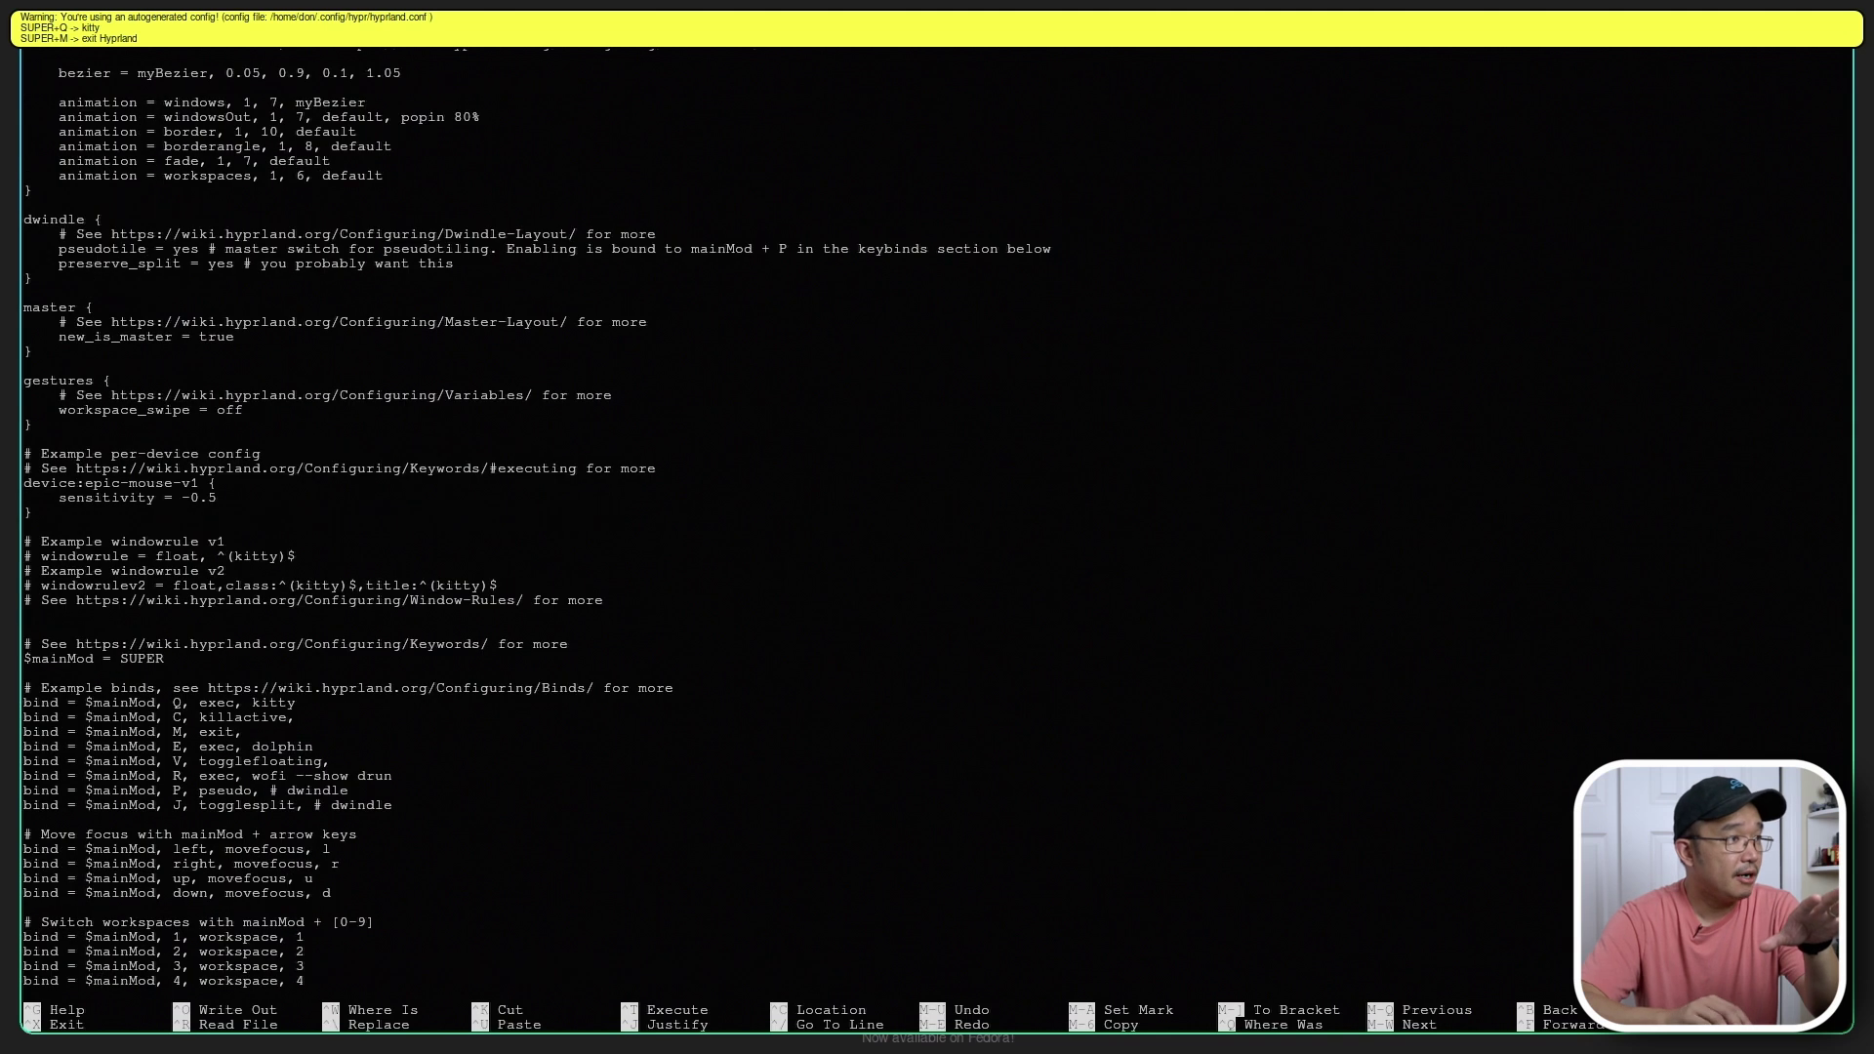
pyautogui.press('Down')
pyautogui.press('Down')
pyautogui.press('Down')
pyautogui.press('Down')
pyautogui.press('Down')
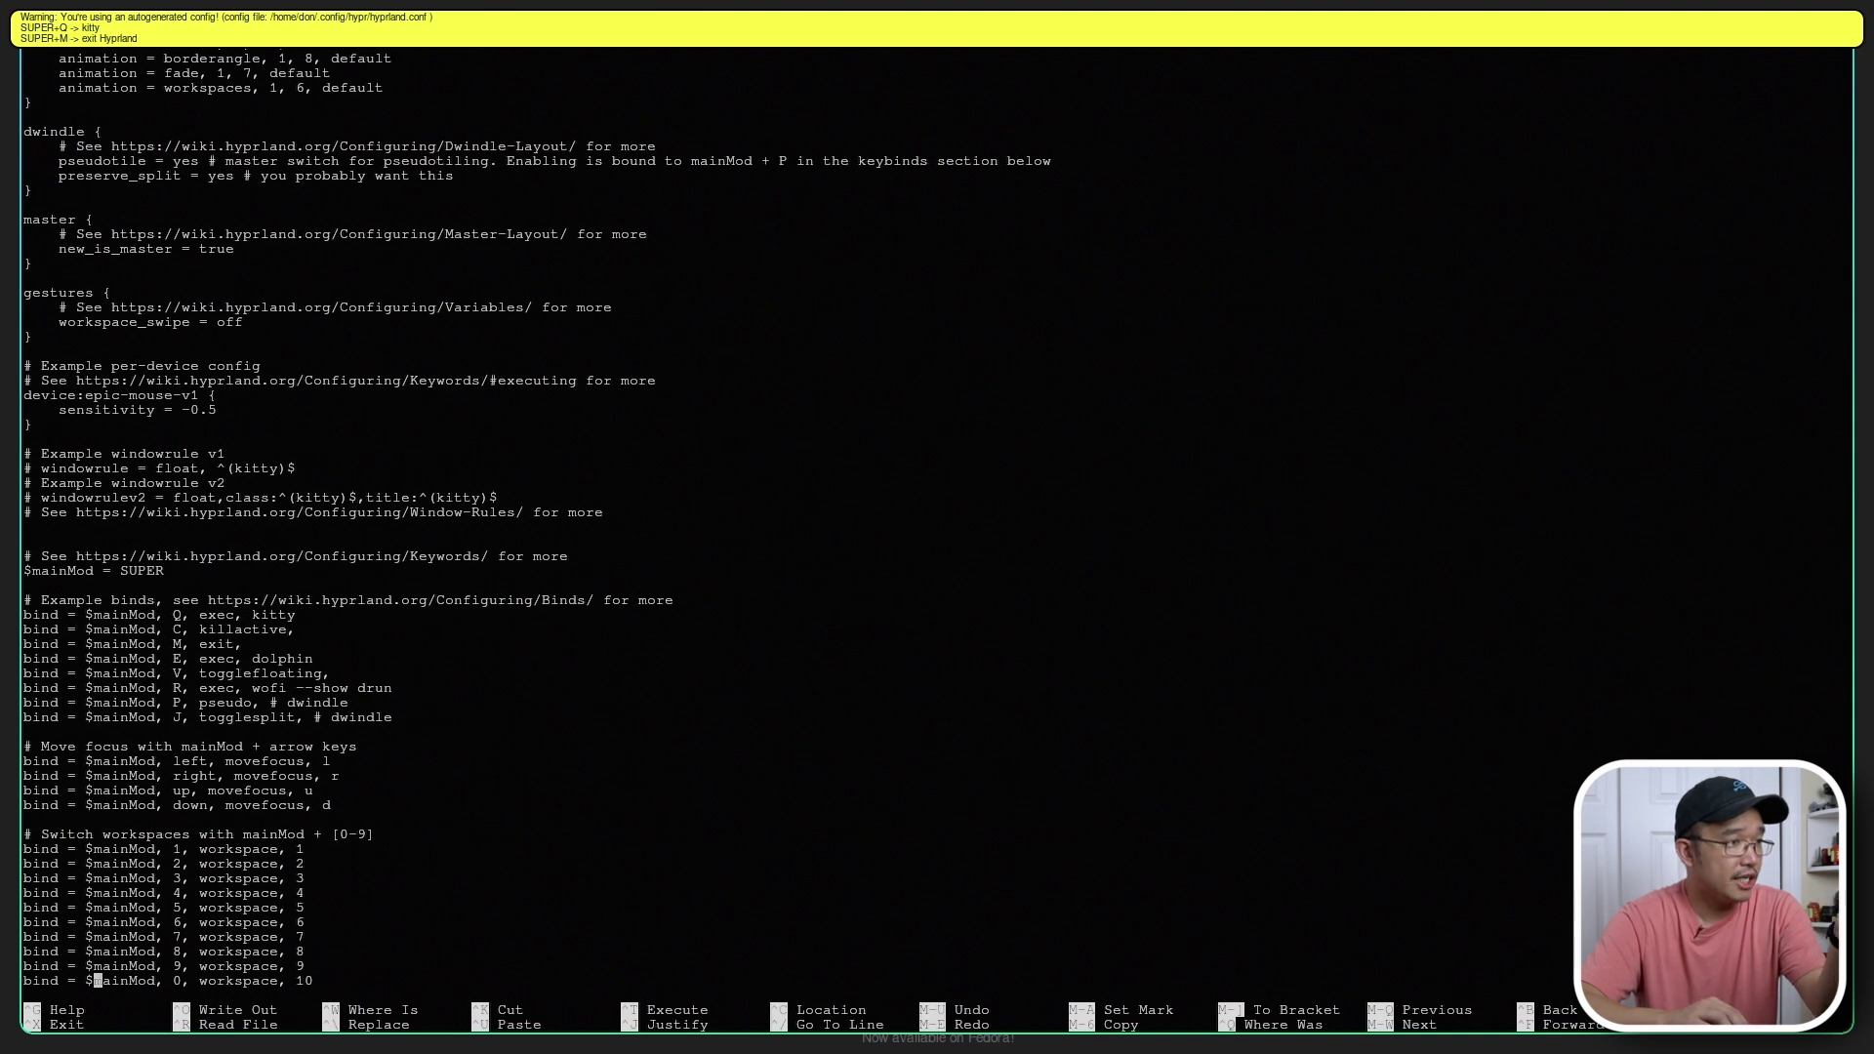
pyautogui.press('Down')
pyautogui.scroll(-5, 537, 521)
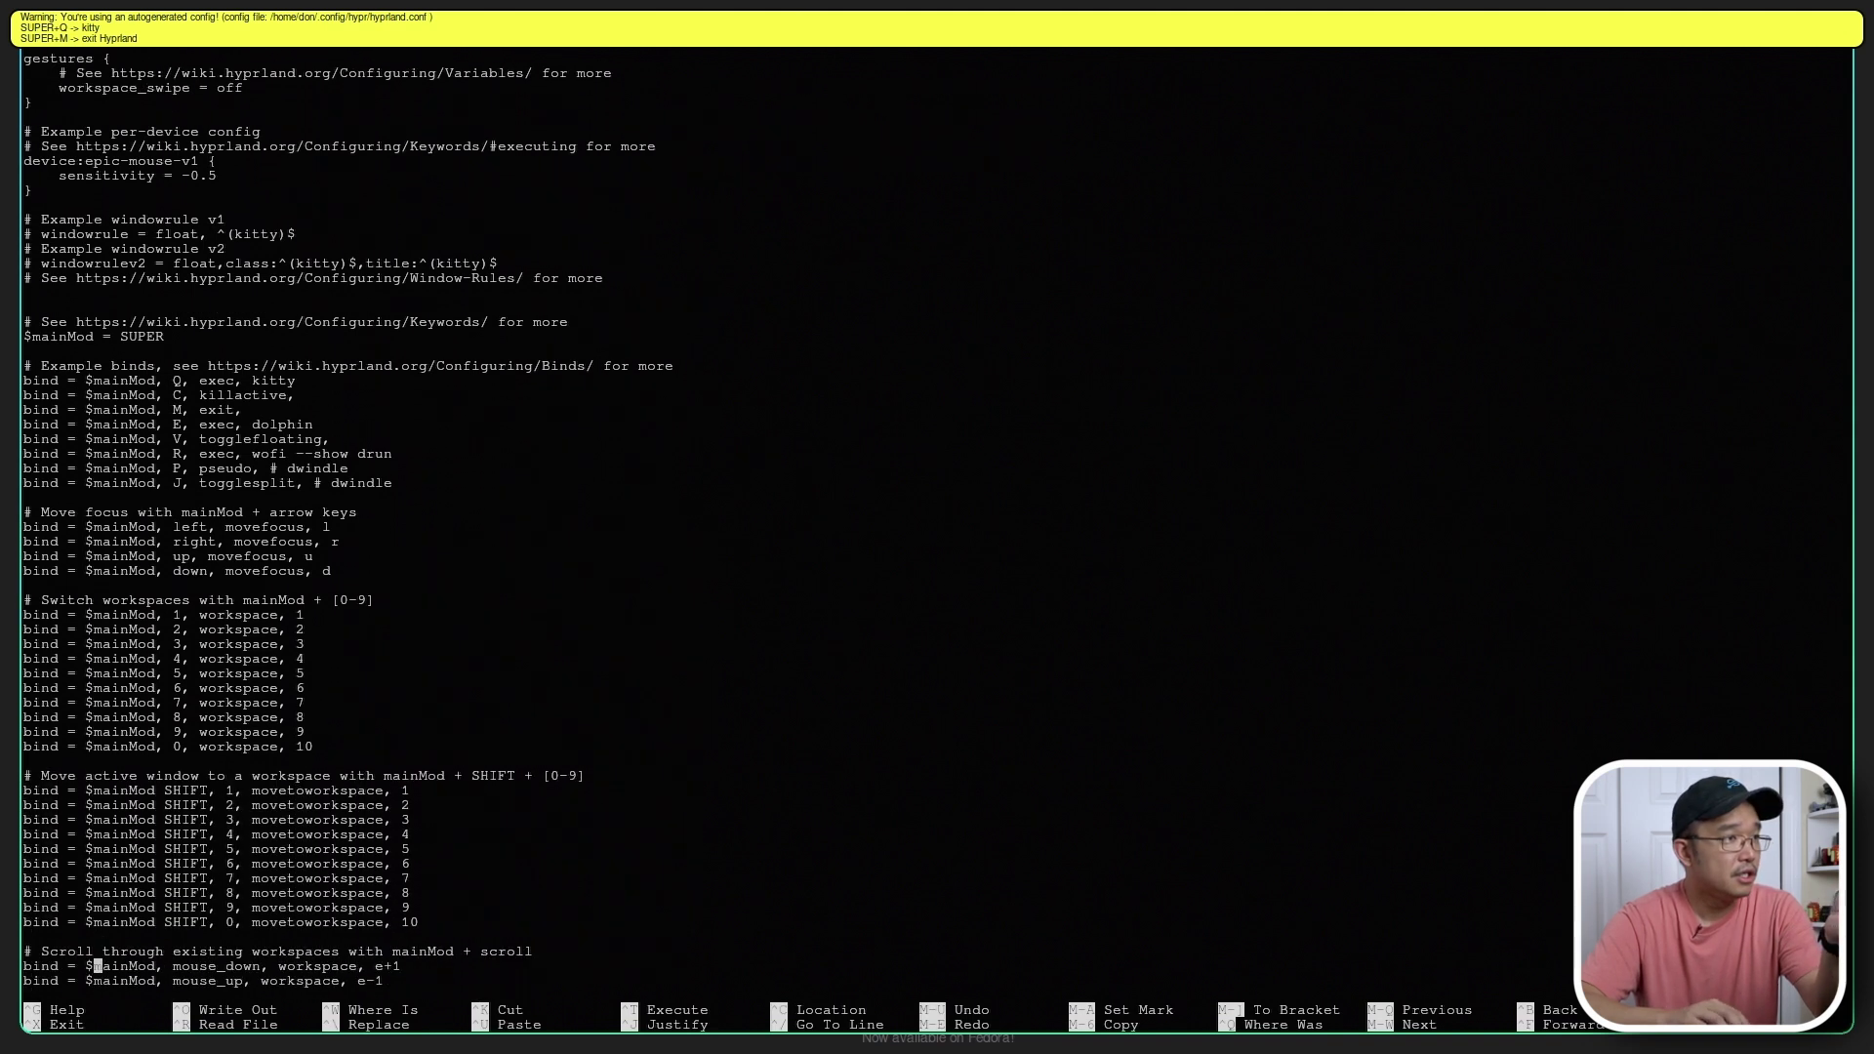
pyautogui.click(98, 877)
# - Change the $mainMod R launcher bind from wofi to rofi, then save and exit nano
pyautogui.press('Up')
pyautogui.press('Up')
pyautogui.press('Up')
pyautogui.press('Up')
pyautogui.press('Up')
pyautogui.press('Up')
pyautogui.press('Up')
pyautogui.press('Up')
pyautogui.press('Up')
pyautogui.press('Up')
pyautogui.press('Up')
pyautogui.press('Up')
pyautogui.press('Up')
pyautogui.press('Up')
pyautogui.press('Up')
pyautogui.press('Up')
pyautogui.press('Up')
pyautogui.press('Up')
pyautogui.press('Up')
pyautogui.press('Up')
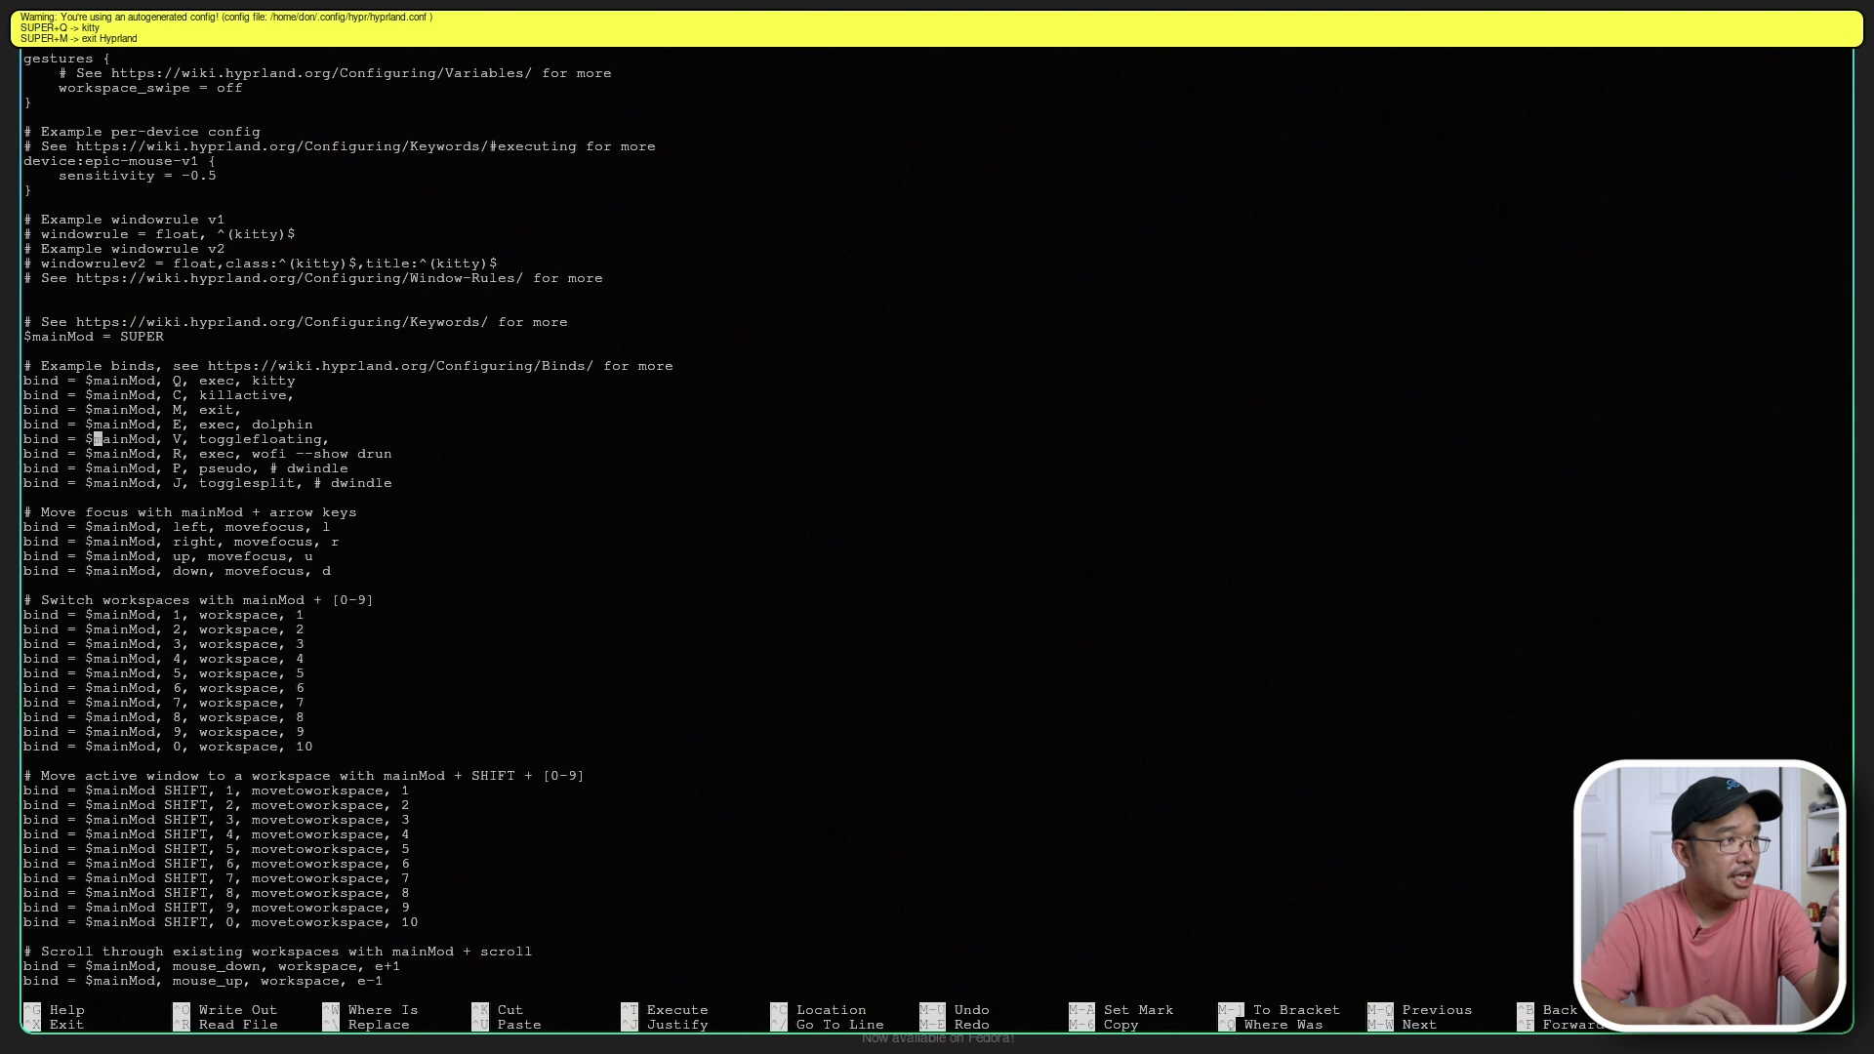
pyautogui.press('Down')
pyautogui.press('Right')
pyautogui.press('Right')
pyautogui.press('Right')
pyautogui.press('Right')
pyautogui.press('Right')
pyautogui.press('Right')
pyautogui.press('Right')
pyautogui.press('Right')
pyautogui.press('Right')
pyautogui.press('Right')
pyautogui.press('Right')
pyautogui.press('Right')
pyautogui.press('Right')
pyautogui.press('Right')
pyautogui.press('Right')
pyautogui.press('Right')
pyautogui.press('Right')
pyautogui.press('Right')
pyautogui.press('Right')
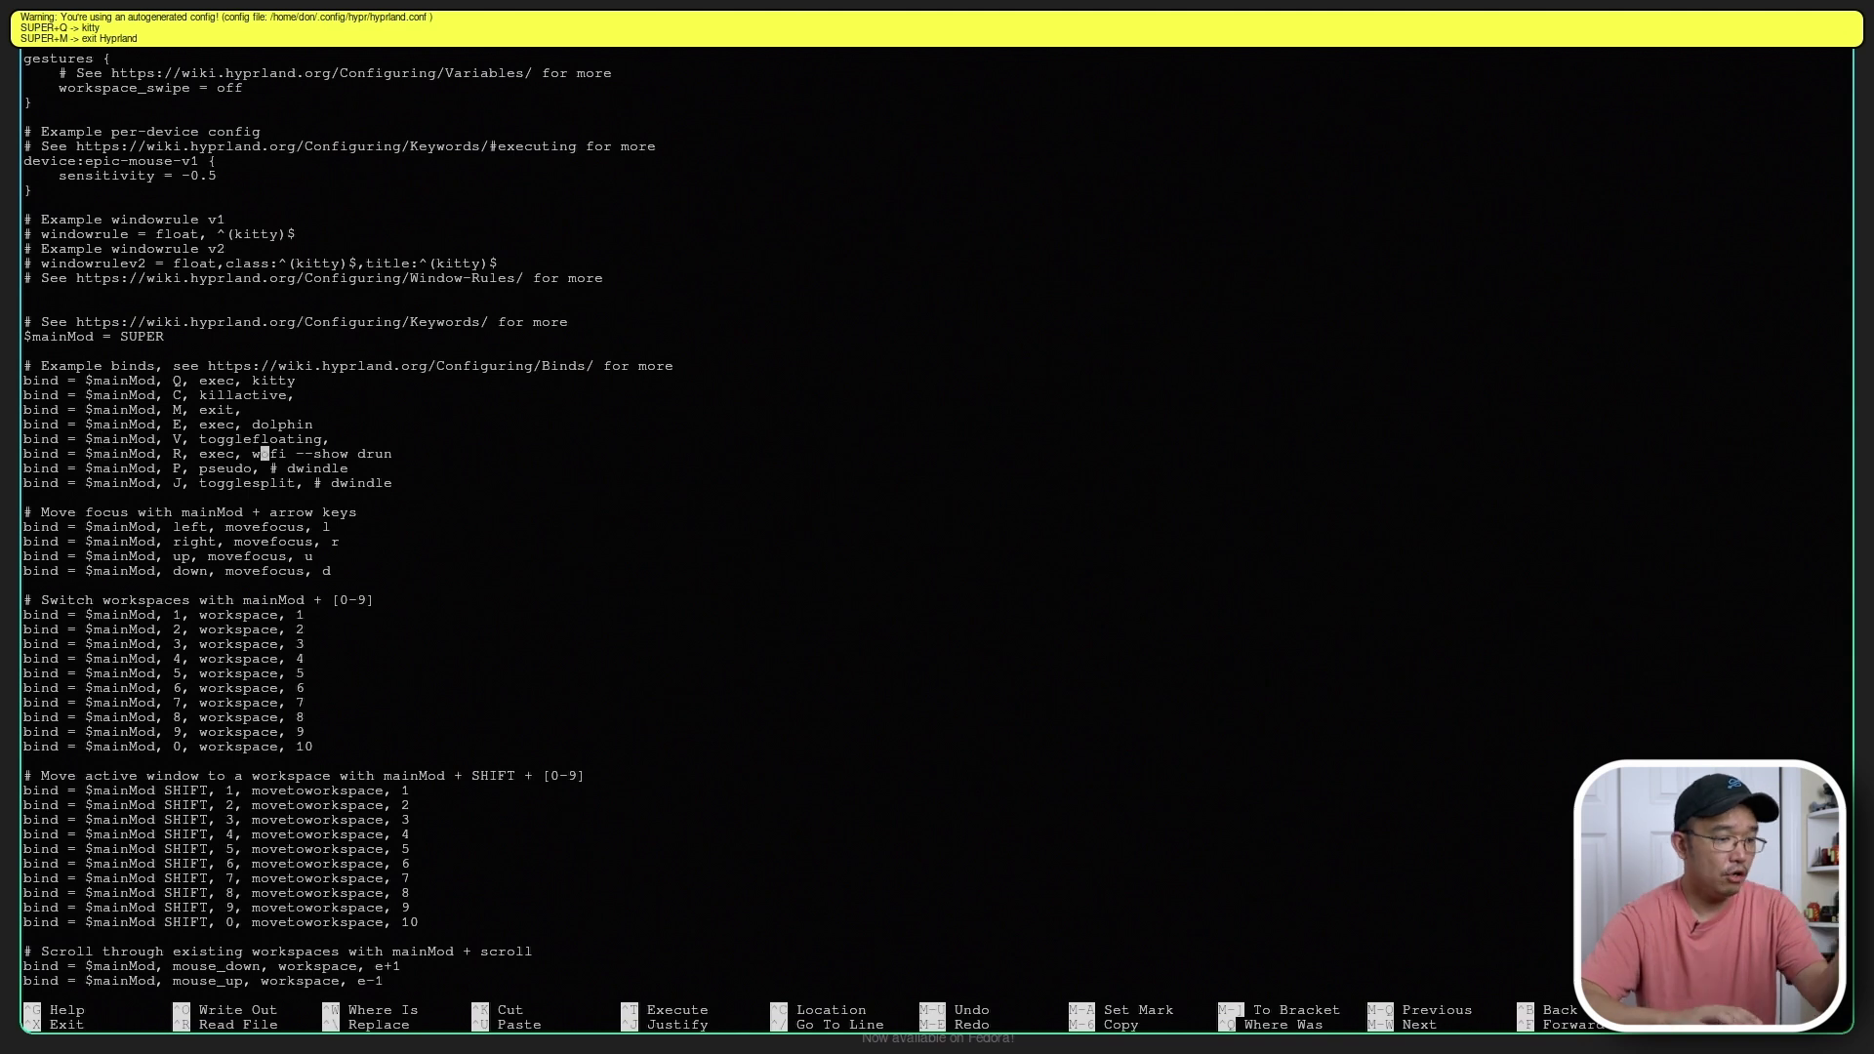
pyautogui.press('BackSpace')
pyautogui.write('r')
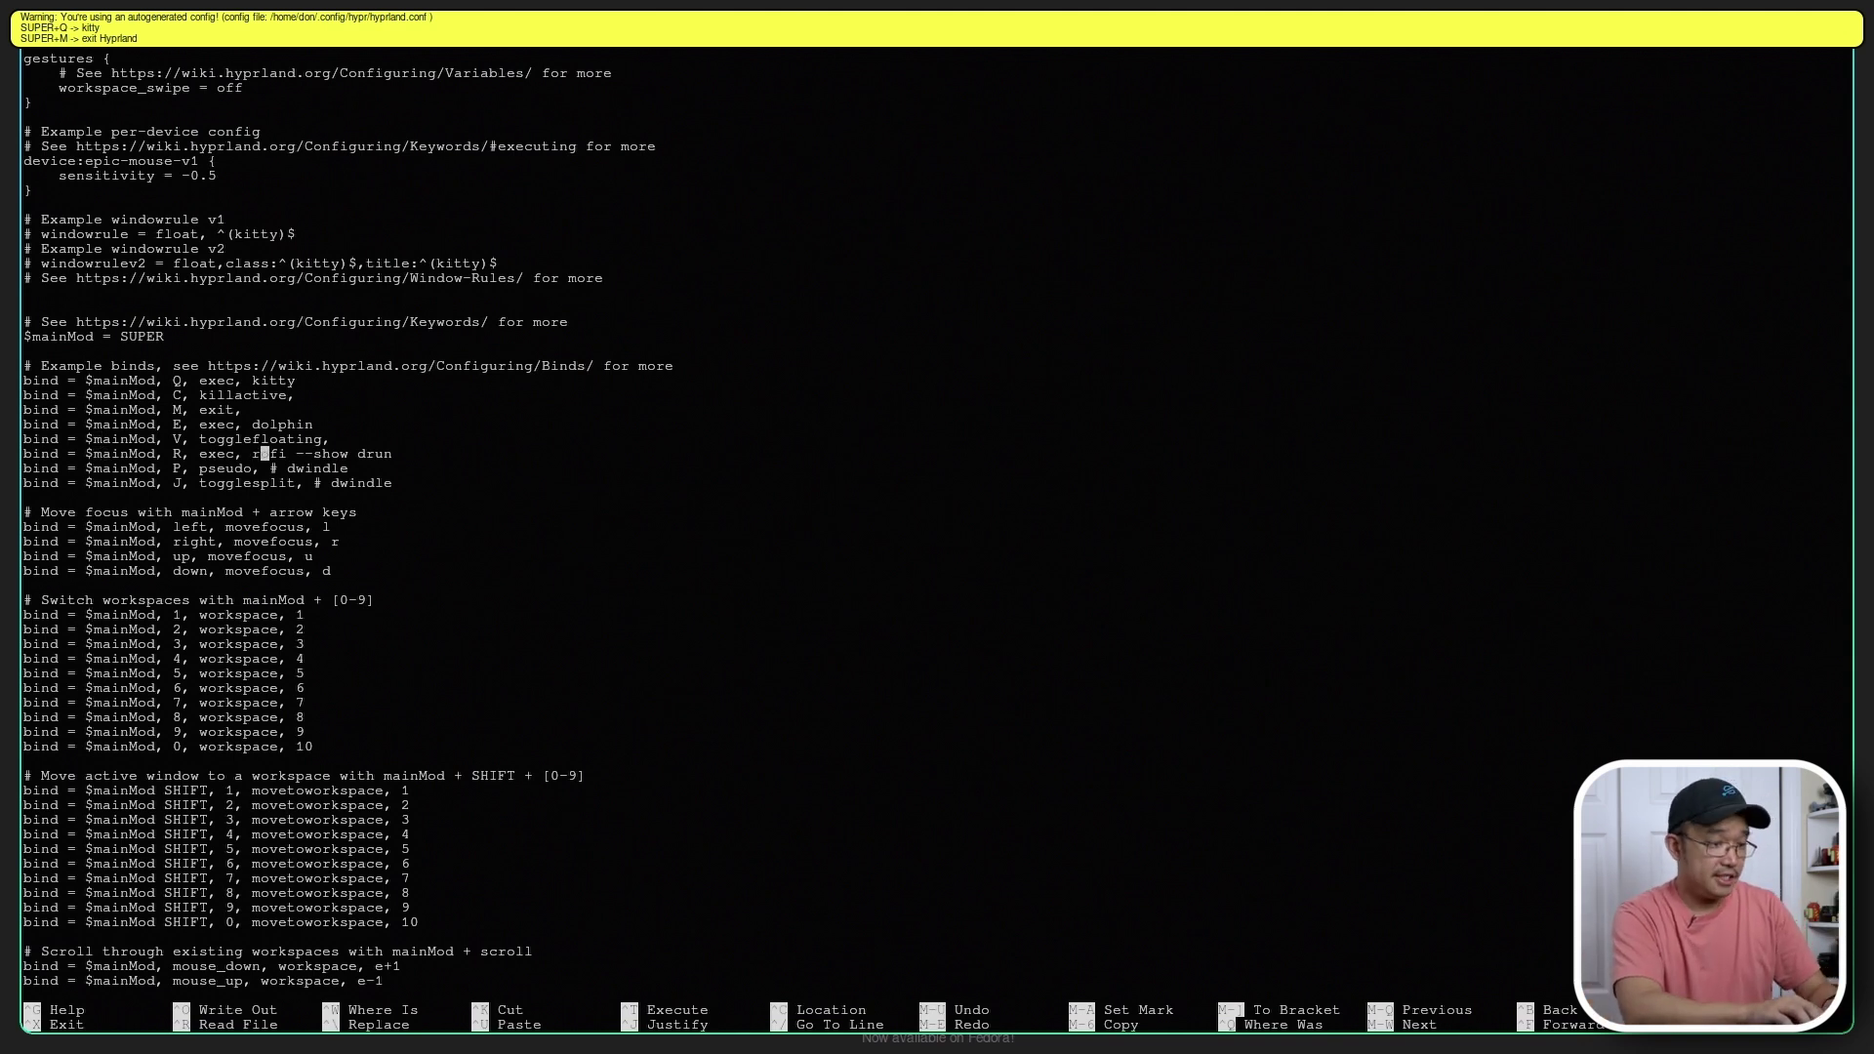
pyautogui.hotkey('ctrl', 'x')
pyautogui.press('y')
pyautogui.press('Return')
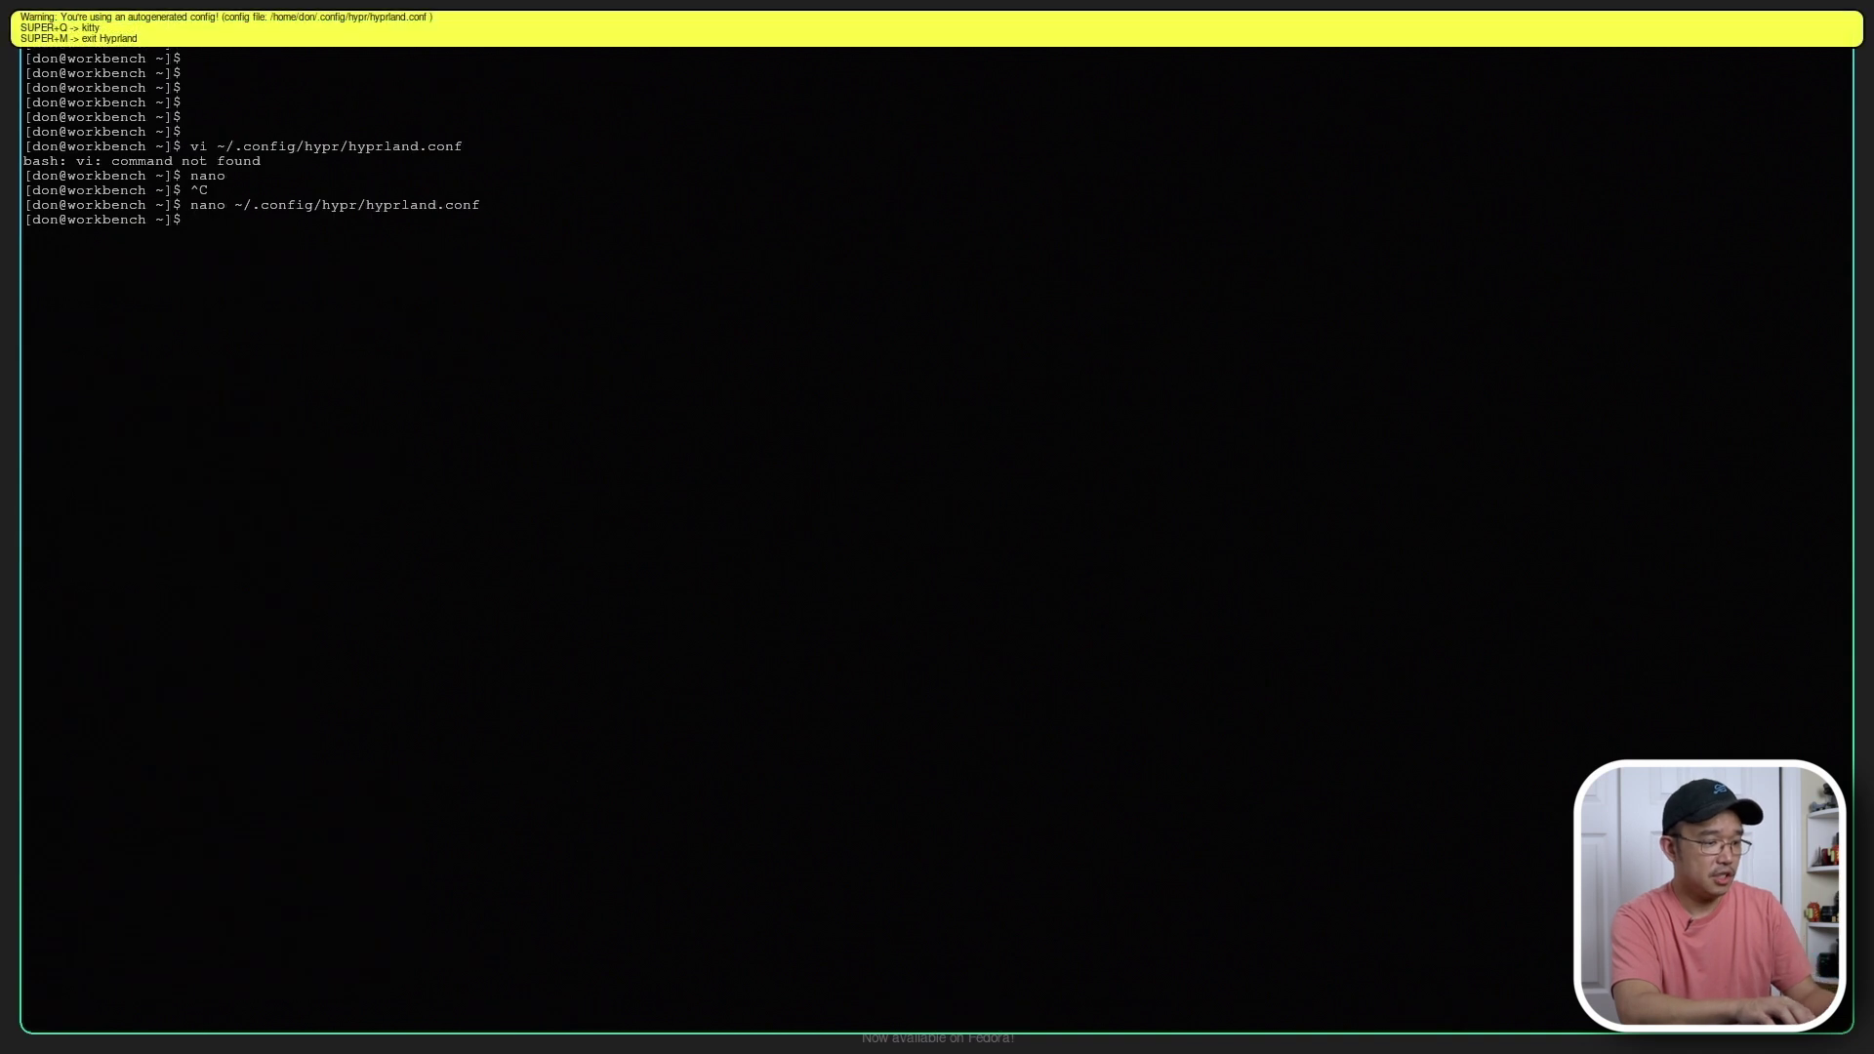
# - Clear the stray characters and reopen hyprland.conf in nano
pyautogui.write('0;9u')
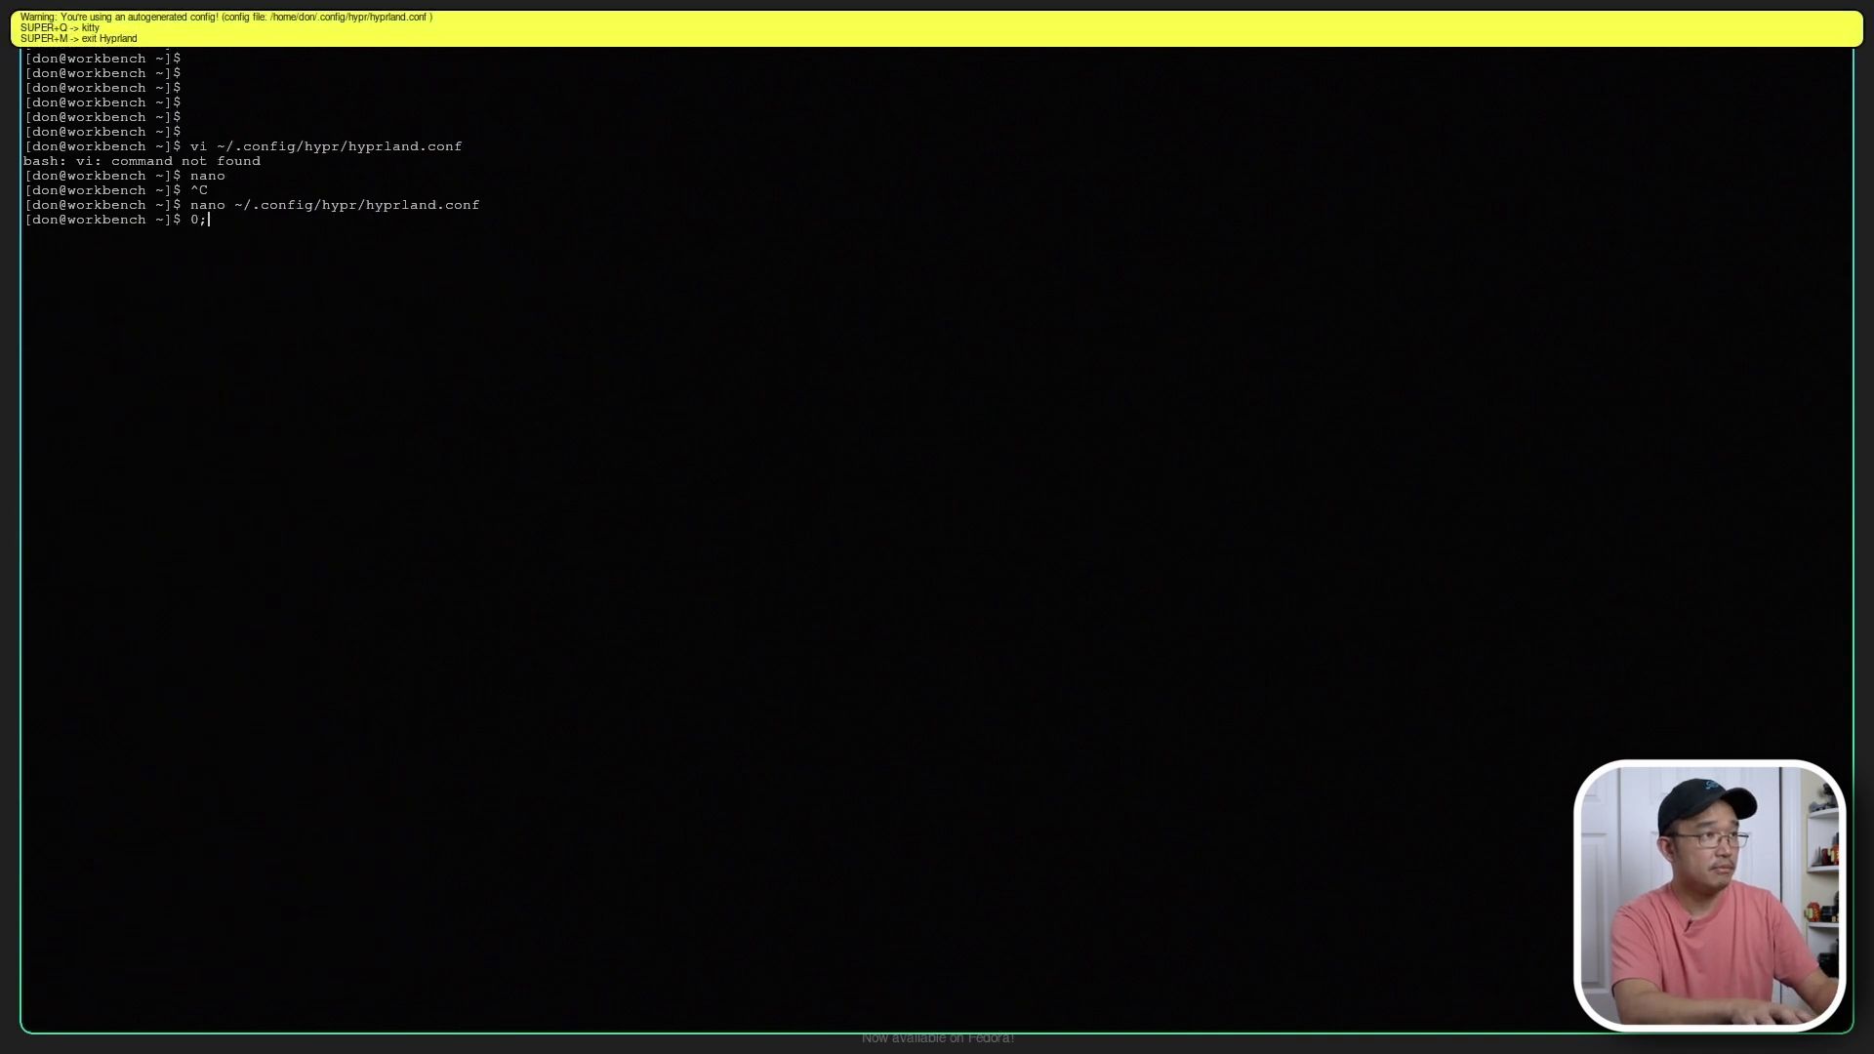
pyautogui.press('Return')
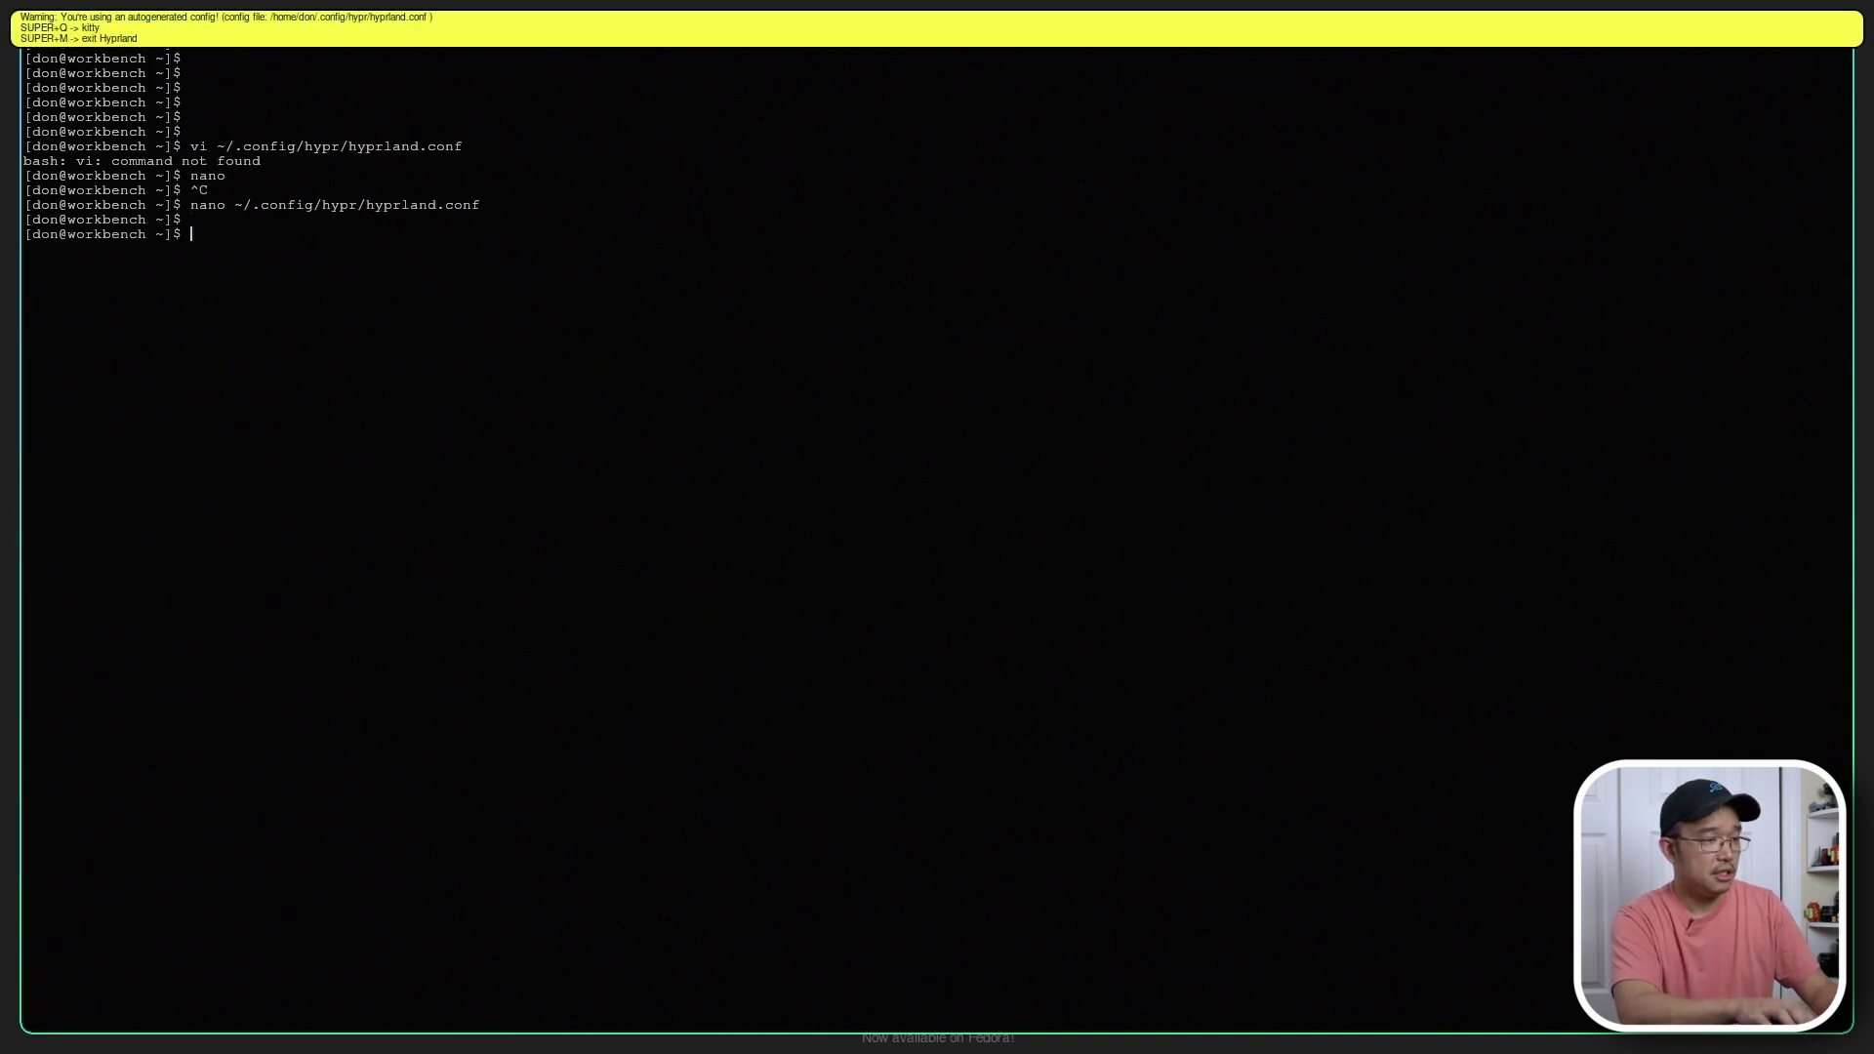
pyautogui.press('Up')
pyautogui.press('Return')
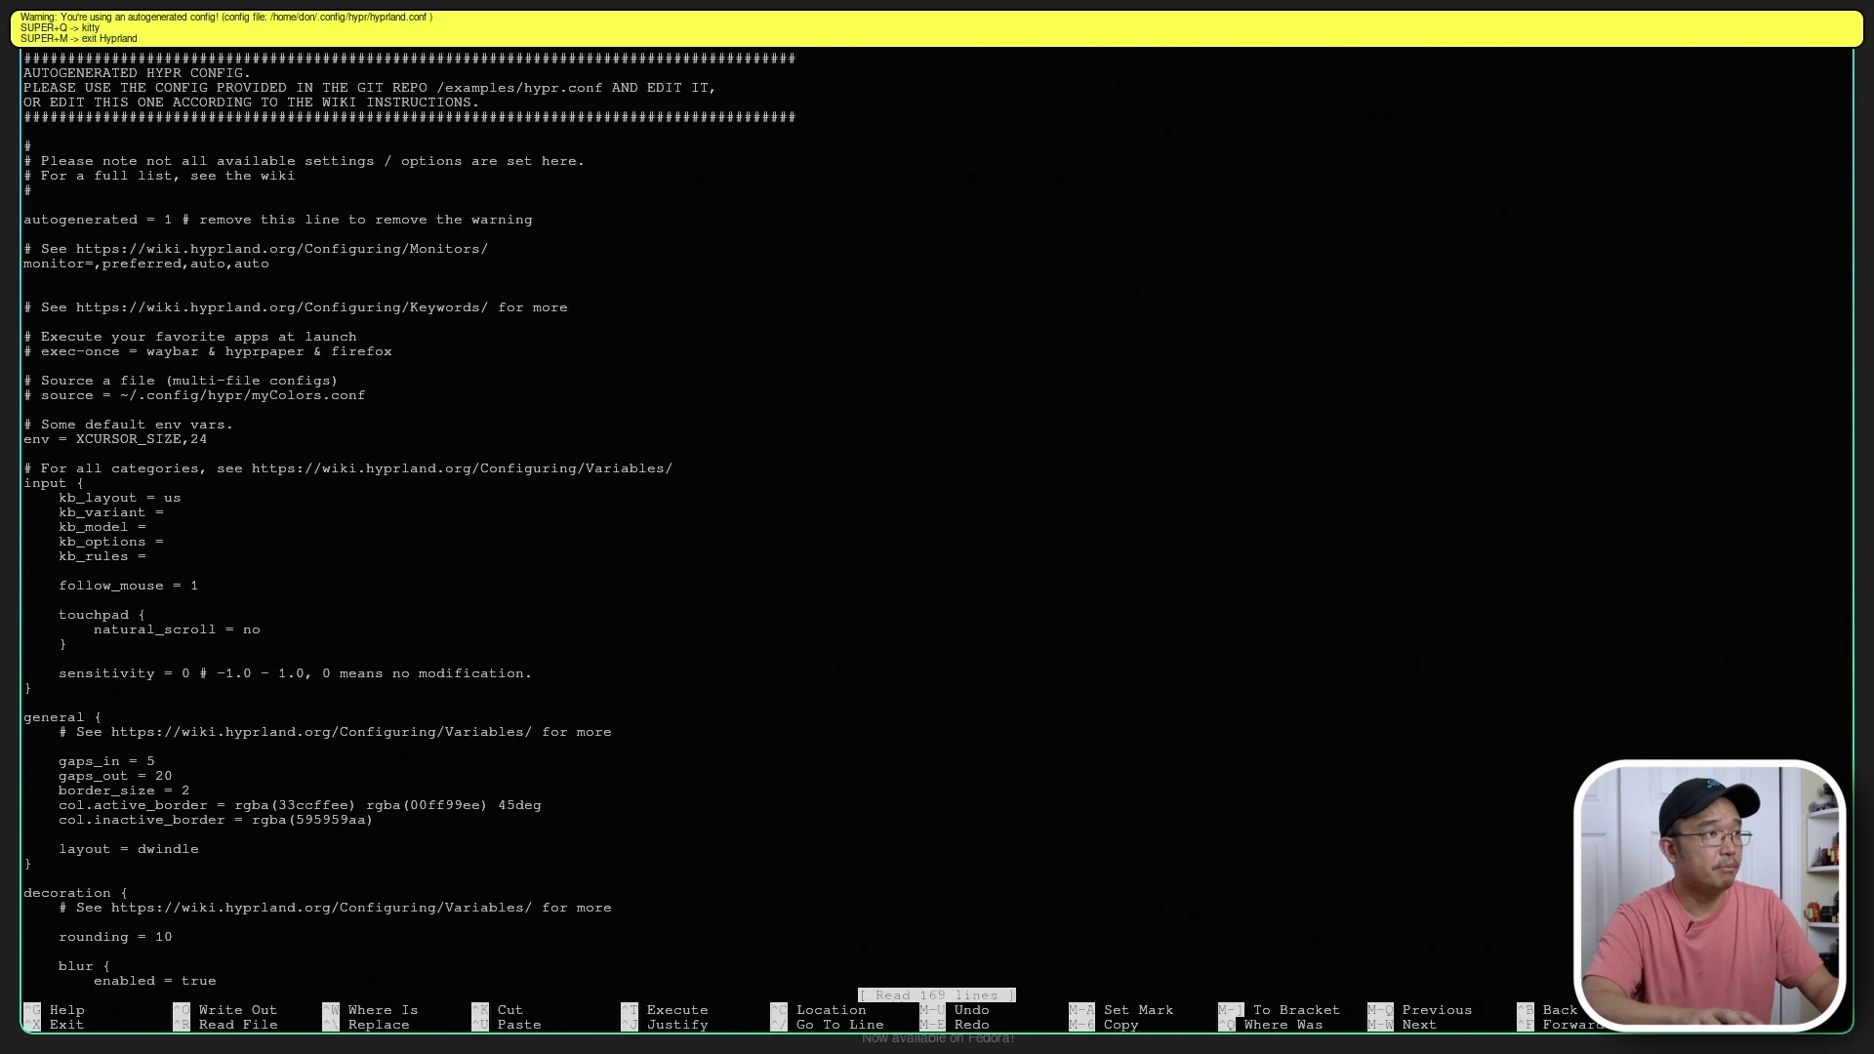
# - Page through hyprland.conf to the window rule examples and keybind lines
pyautogui.press('pagedown')
pyautogui.press('pagedown')
pyautogui.press('pageup')
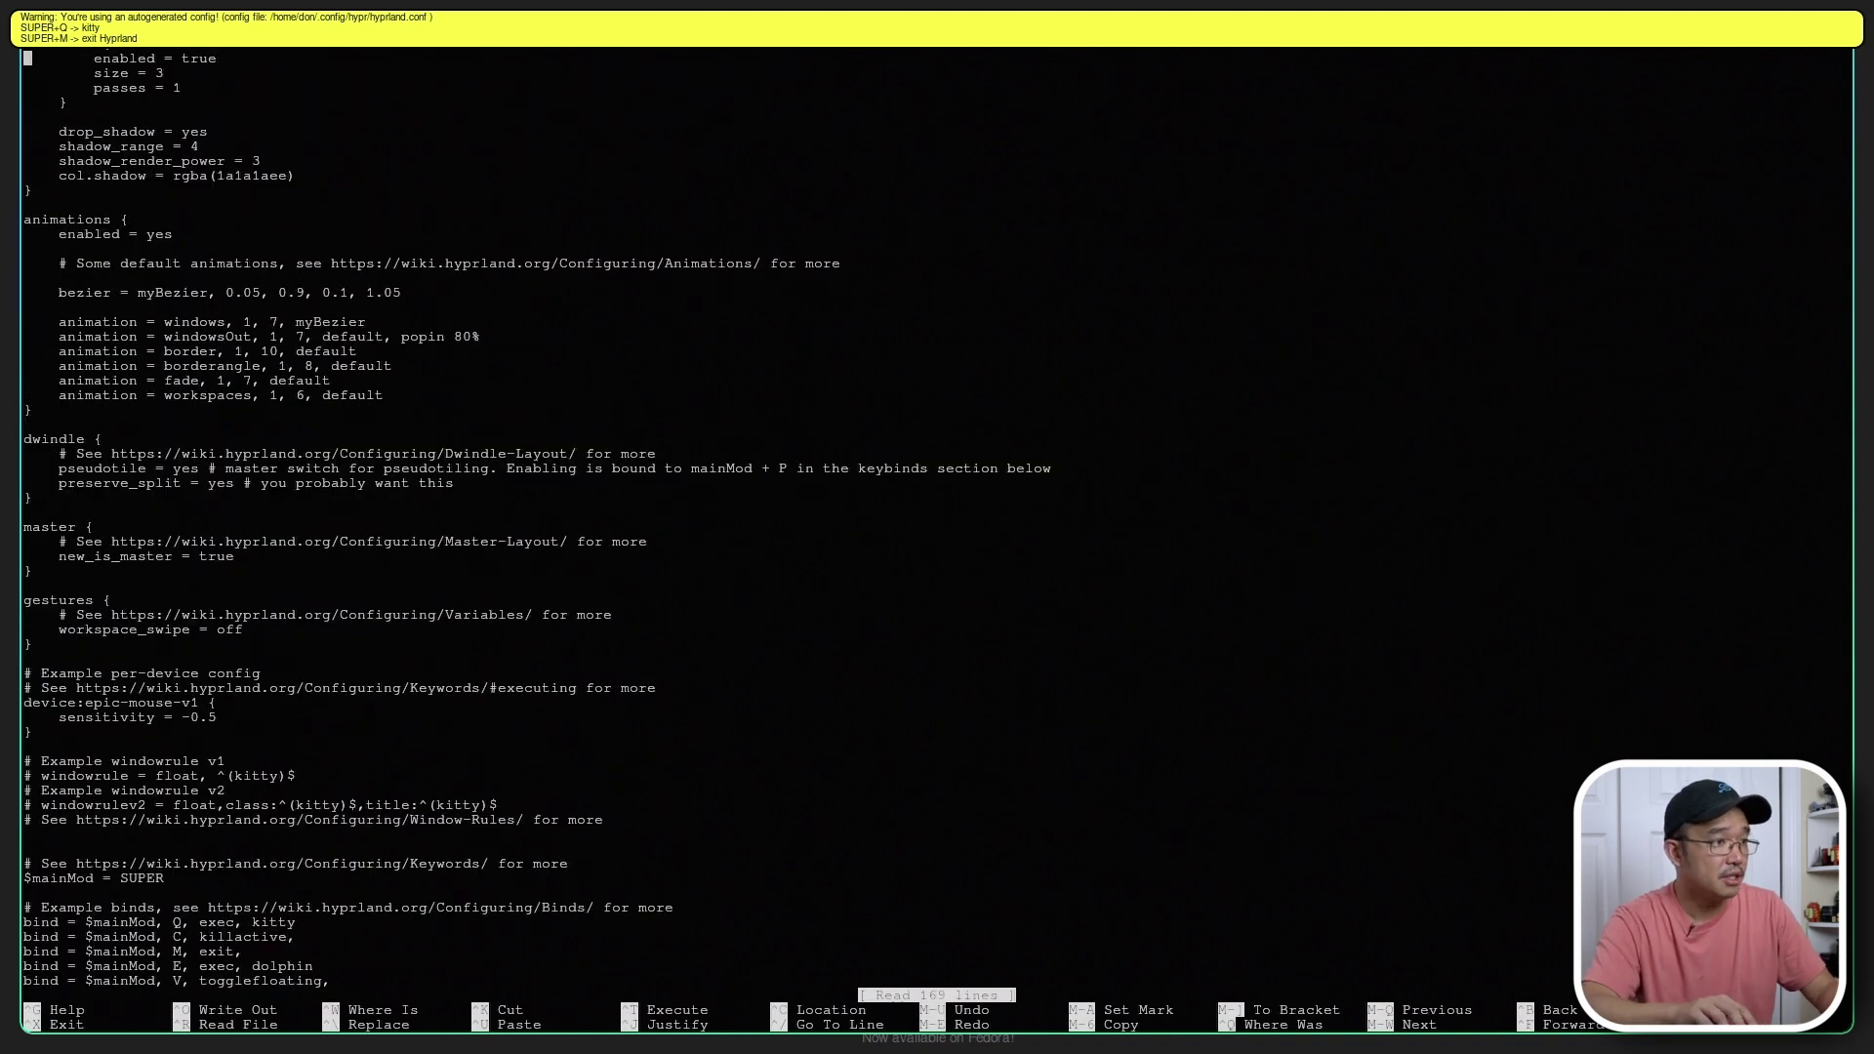
pyautogui.press('Down')
pyautogui.press('Down')
pyautogui.press('Down')
pyautogui.press('Down')
pyautogui.press('Down')
pyautogui.press('Down')
pyautogui.press('Down')
pyautogui.press('Down')
pyautogui.press('Down')
pyautogui.press('Down')
pyautogui.press('Down')
pyautogui.press('Down')
pyautogui.press('Down')
pyautogui.press('Down')
pyautogui.press('Down')
pyautogui.press('Down')
pyautogui.press('Down')
pyautogui.press('Down')
pyautogui.press('Down')
pyautogui.press('Down')
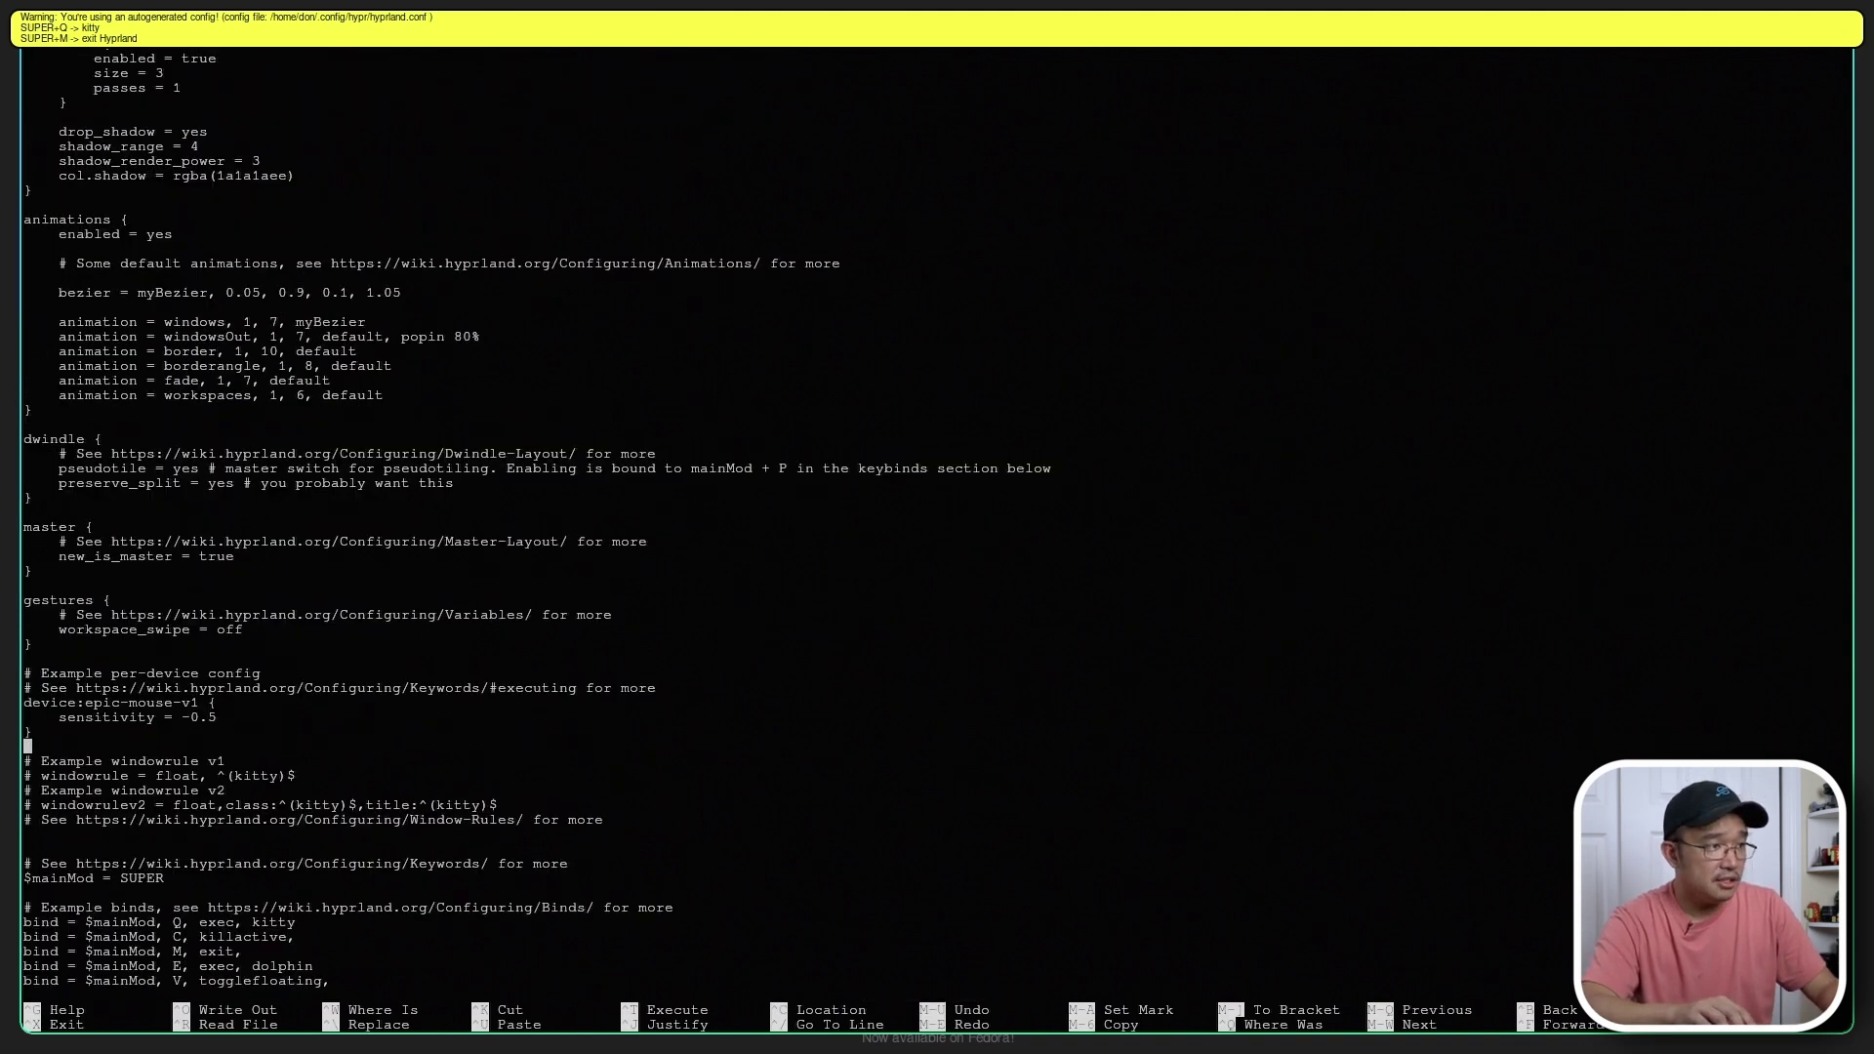
pyautogui.press('Down')
pyautogui.press('Down')
pyautogui.press('Down')
pyautogui.press('Down')
pyautogui.press('Down')
pyautogui.press('Down')
pyautogui.press('Down')
pyautogui.press('Down')
pyautogui.press('Down')
pyautogui.press('Down')
pyautogui.press('Down')
pyautogui.press('Down')
pyautogui.press('Down')
pyautogui.press('Down')
pyautogui.press('Down')
pyautogui.press('Down')
pyautogui.press('Down')
pyautogui.press('Down')
pyautogui.press('Down')
pyautogui.press('Down')
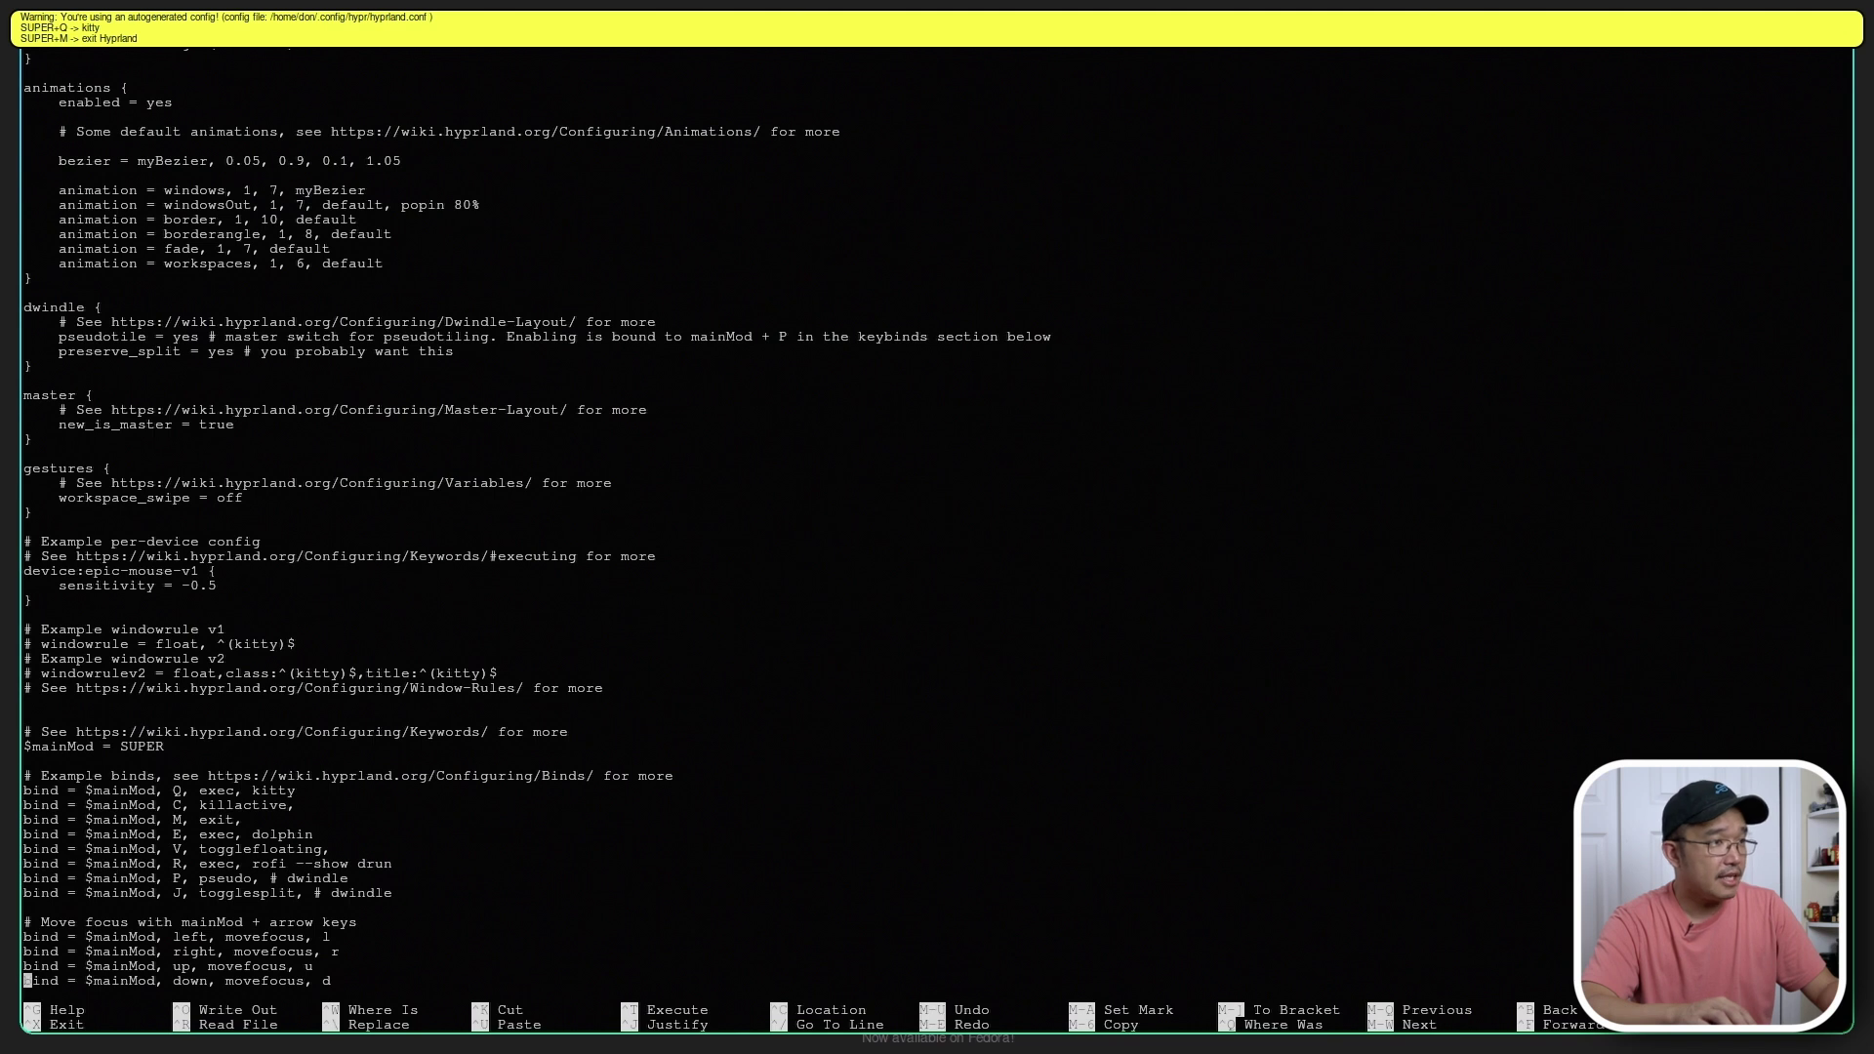
pyautogui.press('Down')
pyautogui.press('Down')
pyautogui.press('Down')
pyautogui.press('Down')
pyautogui.press('Down')
pyautogui.press('Up')
pyautogui.press('Up')
pyautogui.press('Up')
pyautogui.press('Up')
pyautogui.press('Up')
pyautogui.press('Up')
pyautogui.press('Up')
pyautogui.press('Up')
pyautogui.press('Up')
pyautogui.press('Up')
pyautogui.press('Up')
pyautogui.press('Up')
pyautogui.press('Up')
pyautogui.press('Up')
pyautogui.press('Up')
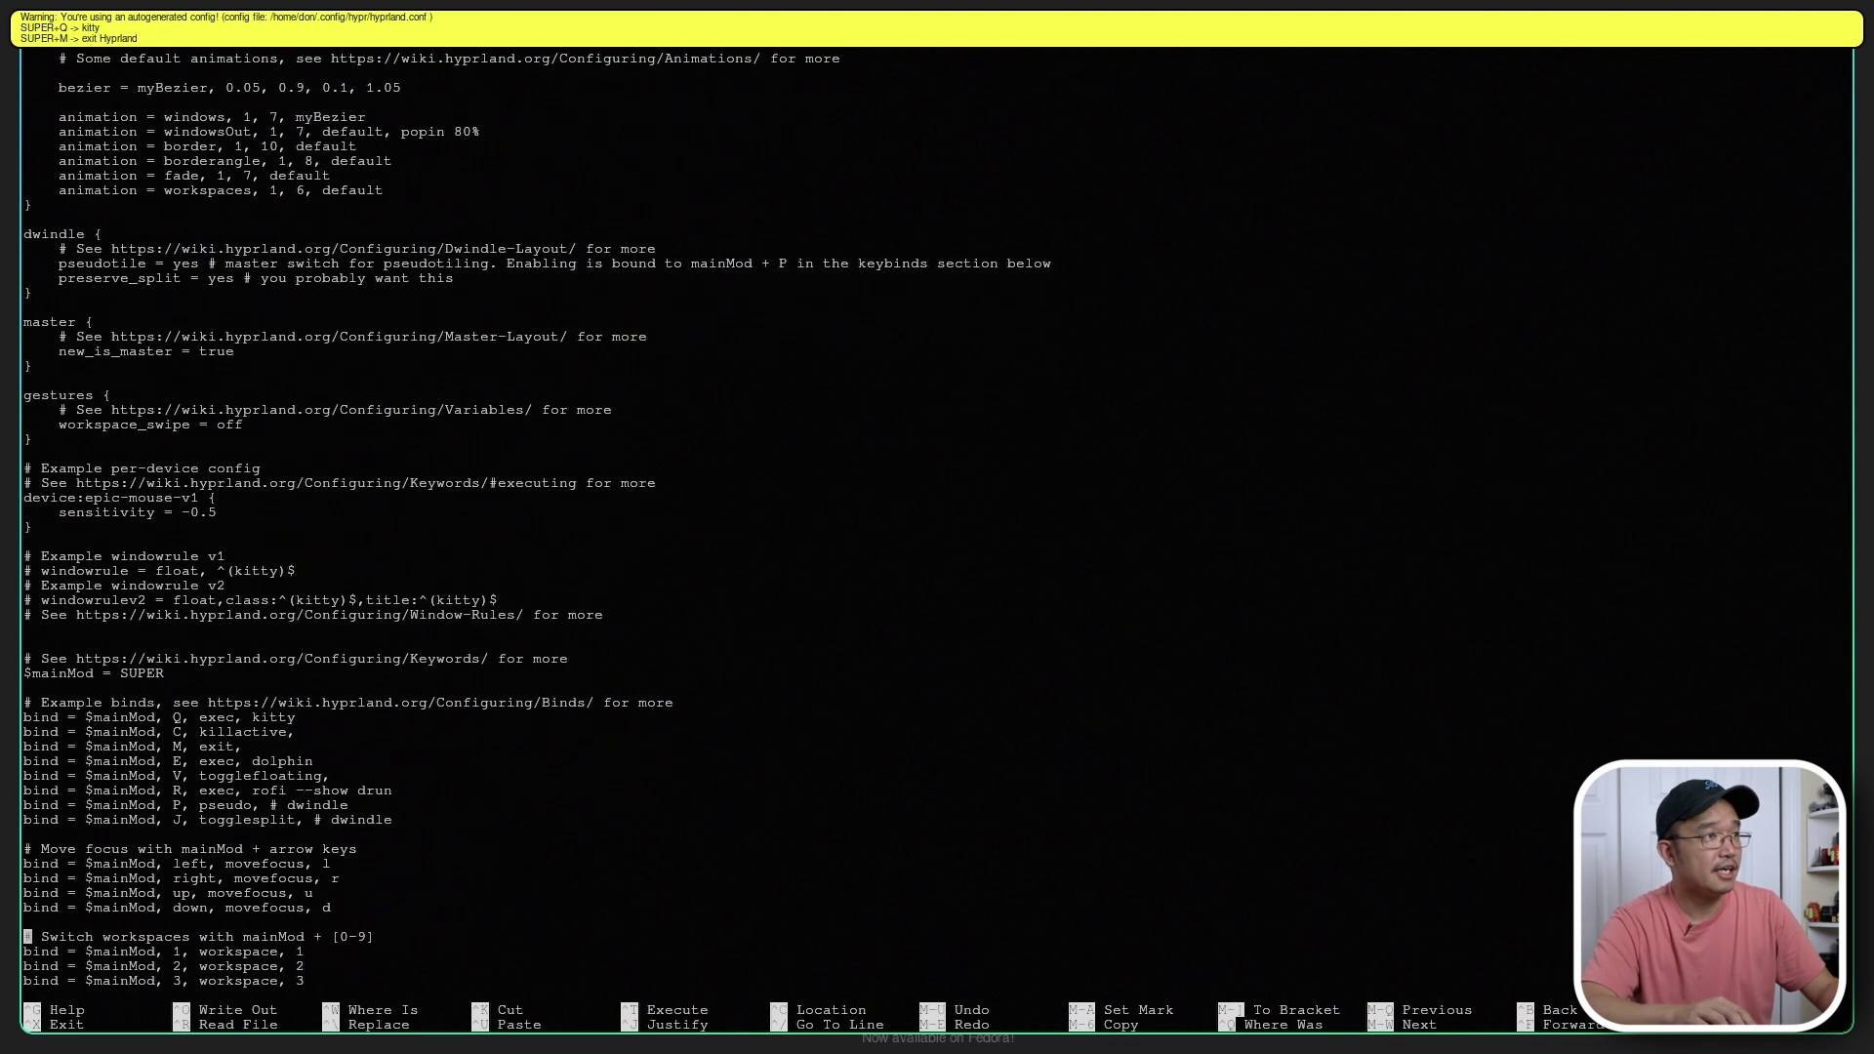
pyautogui.press('Down')
pyautogui.press('Down')
pyautogui.press('Down')
pyautogui.press('Down')
pyautogui.press('Down')
pyautogui.press('Down')
pyautogui.press('Down')
pyautogui.press('Down')
pyautogui.press('Down')
pyautogui.press('Down')
pyautogui.press('Down')
pyautogui.press('Down')
pyautogui.press('Down')
pyautogui.press('Down')
pyautogui.press('Down')
pyautogui.press('Down')
pyautogui.press('Down')
pyautogui.press('Down')
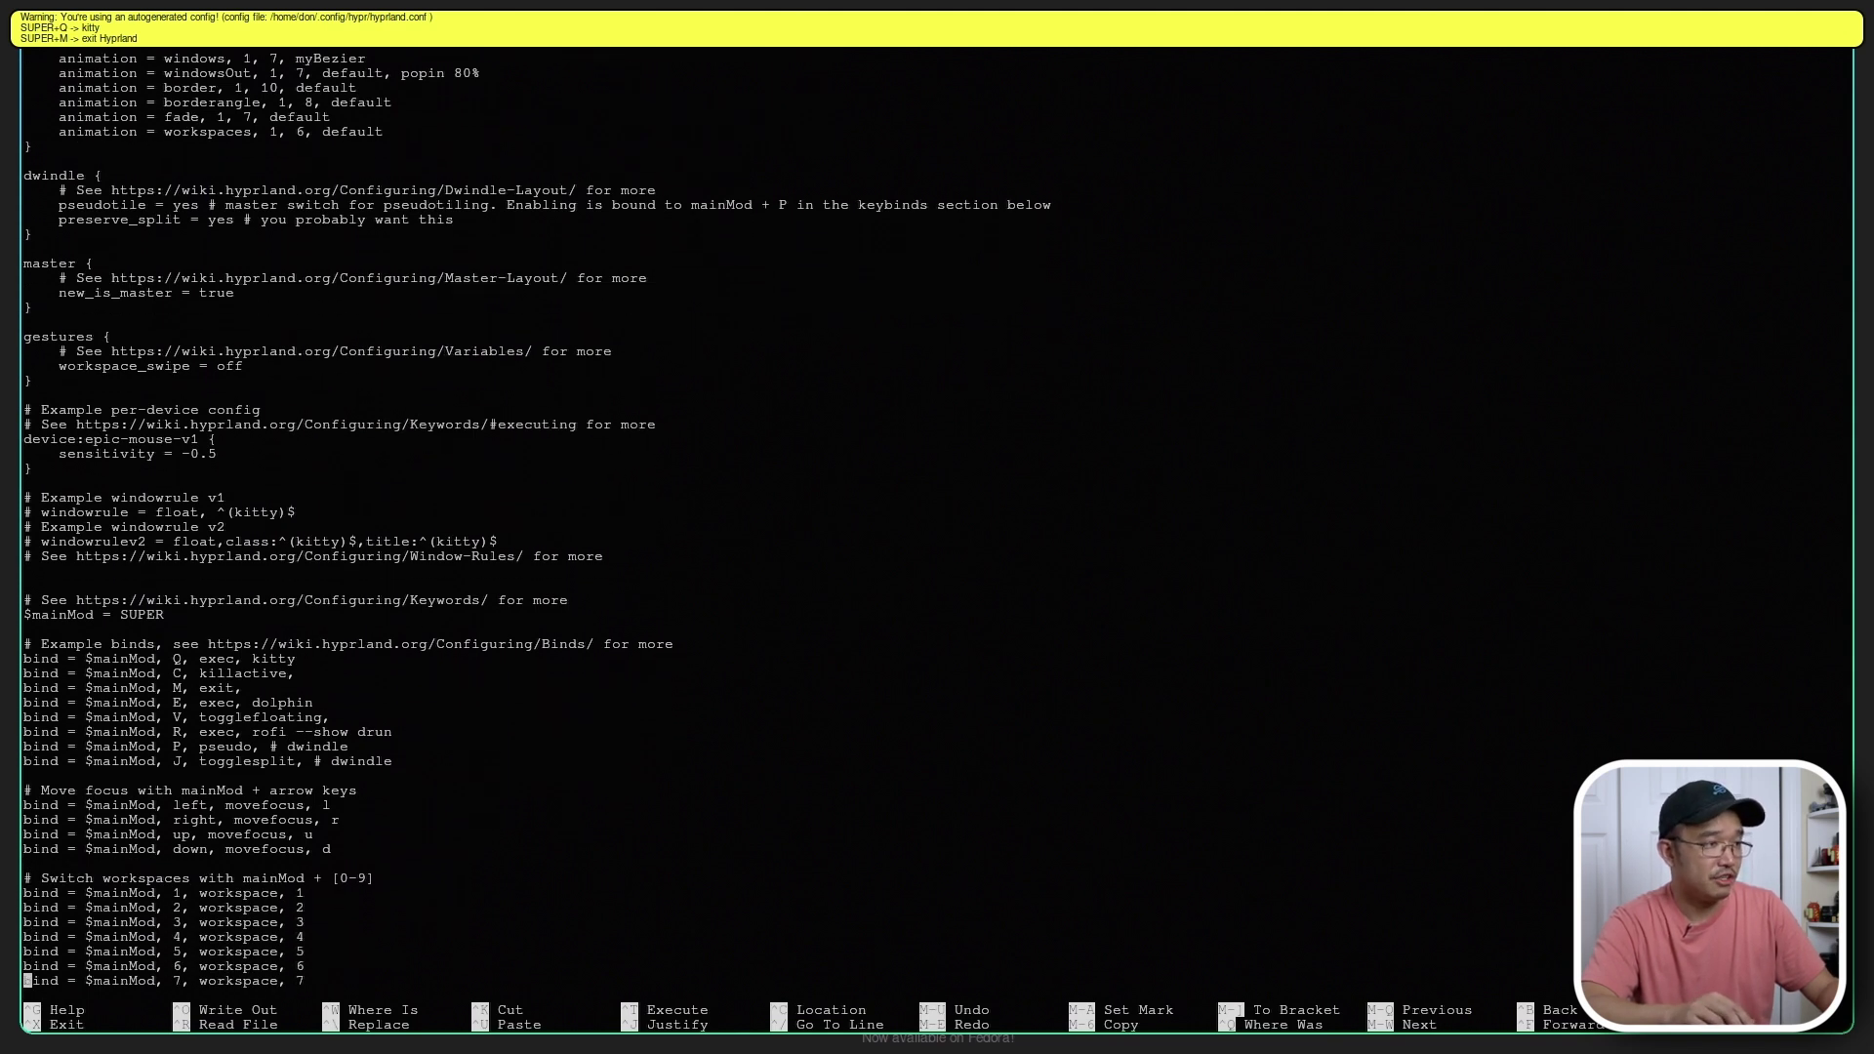
# - Page back to the top and down to the rofi launcher bind, then exit without changes
pyautogui.press('pageup')
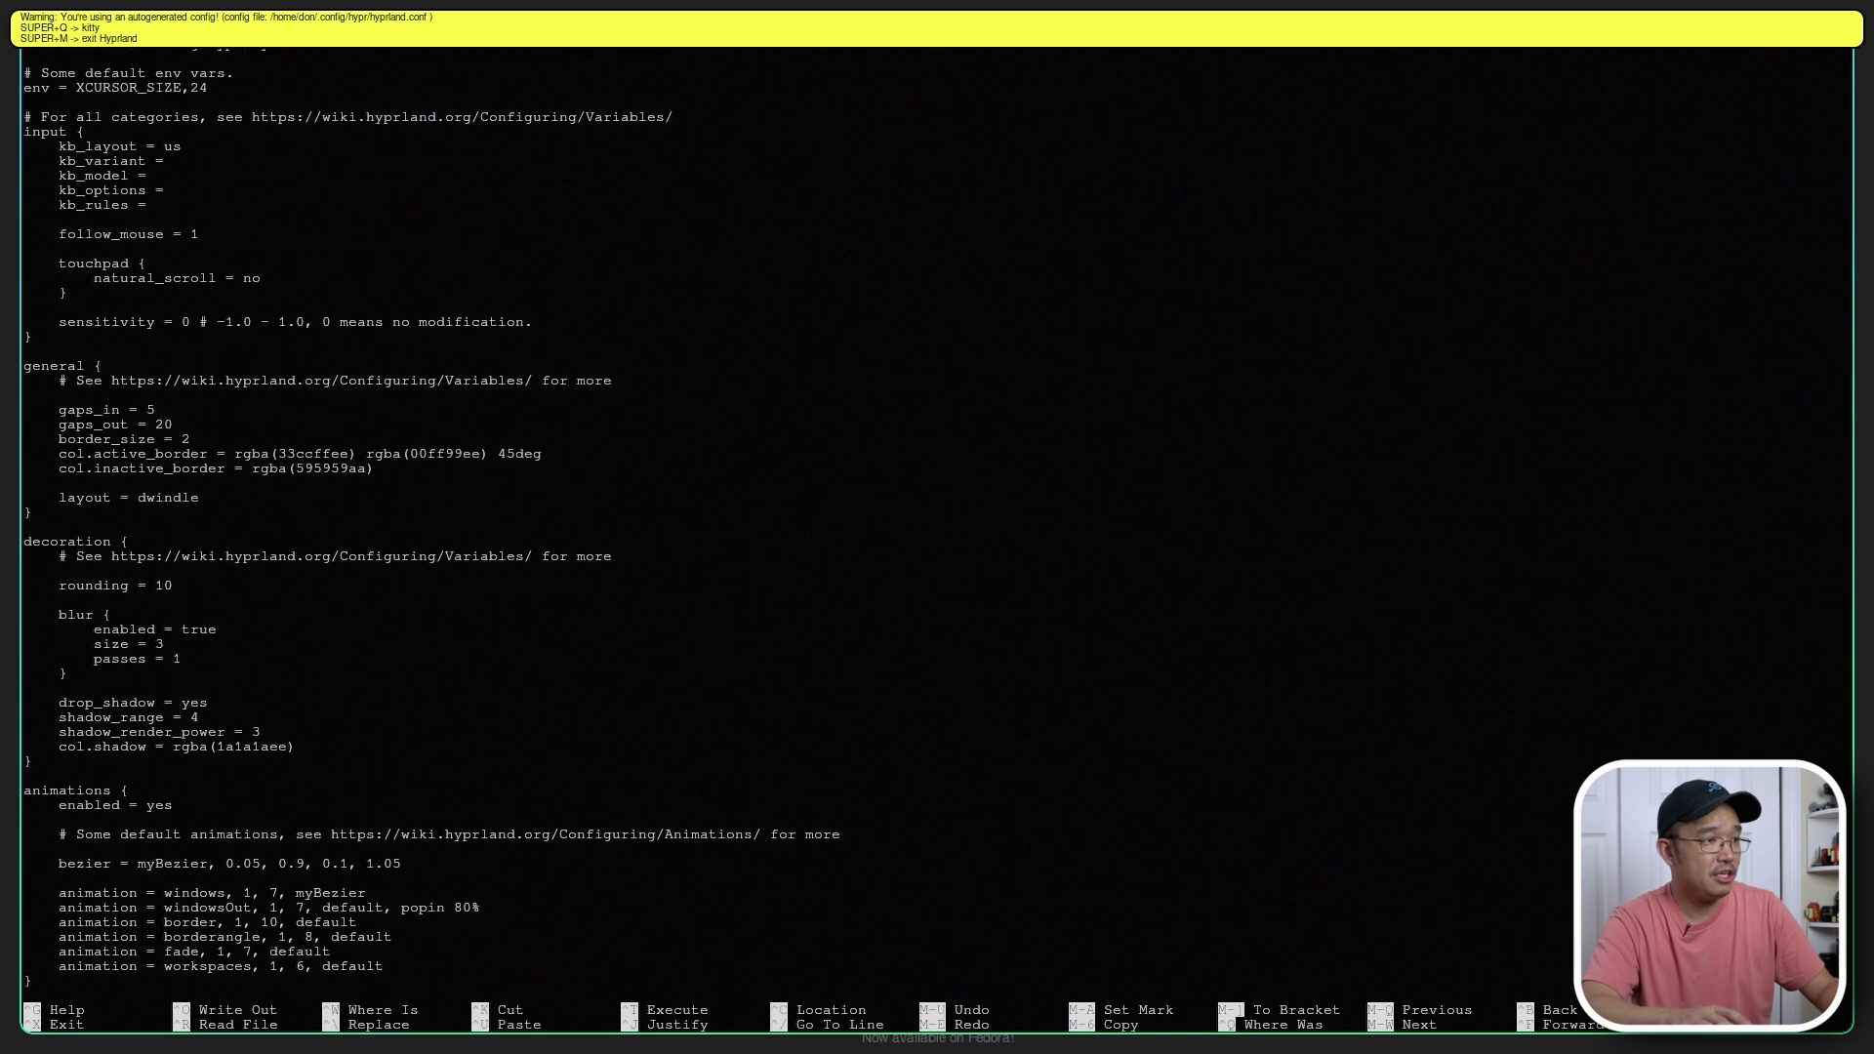
pyautogui.press('pageup')
pyautogui.press('pagedown')
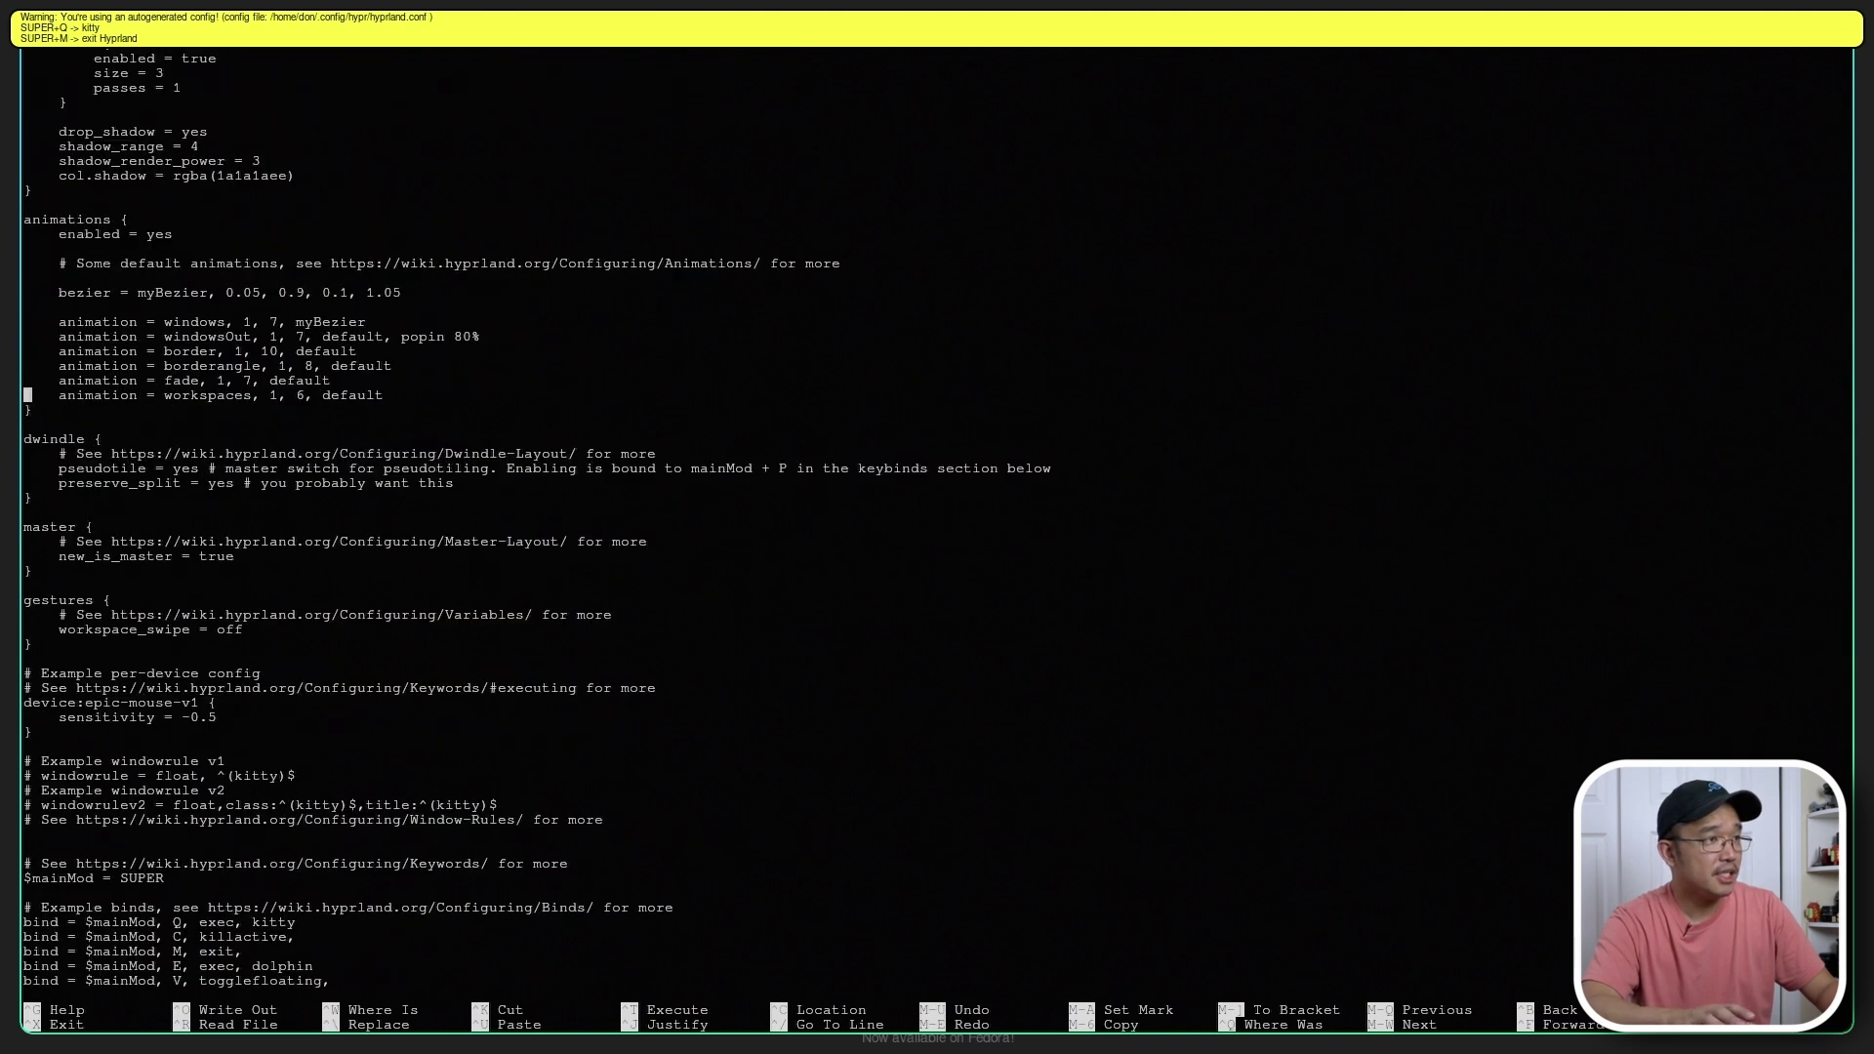
pyautogui.press('pagedown')
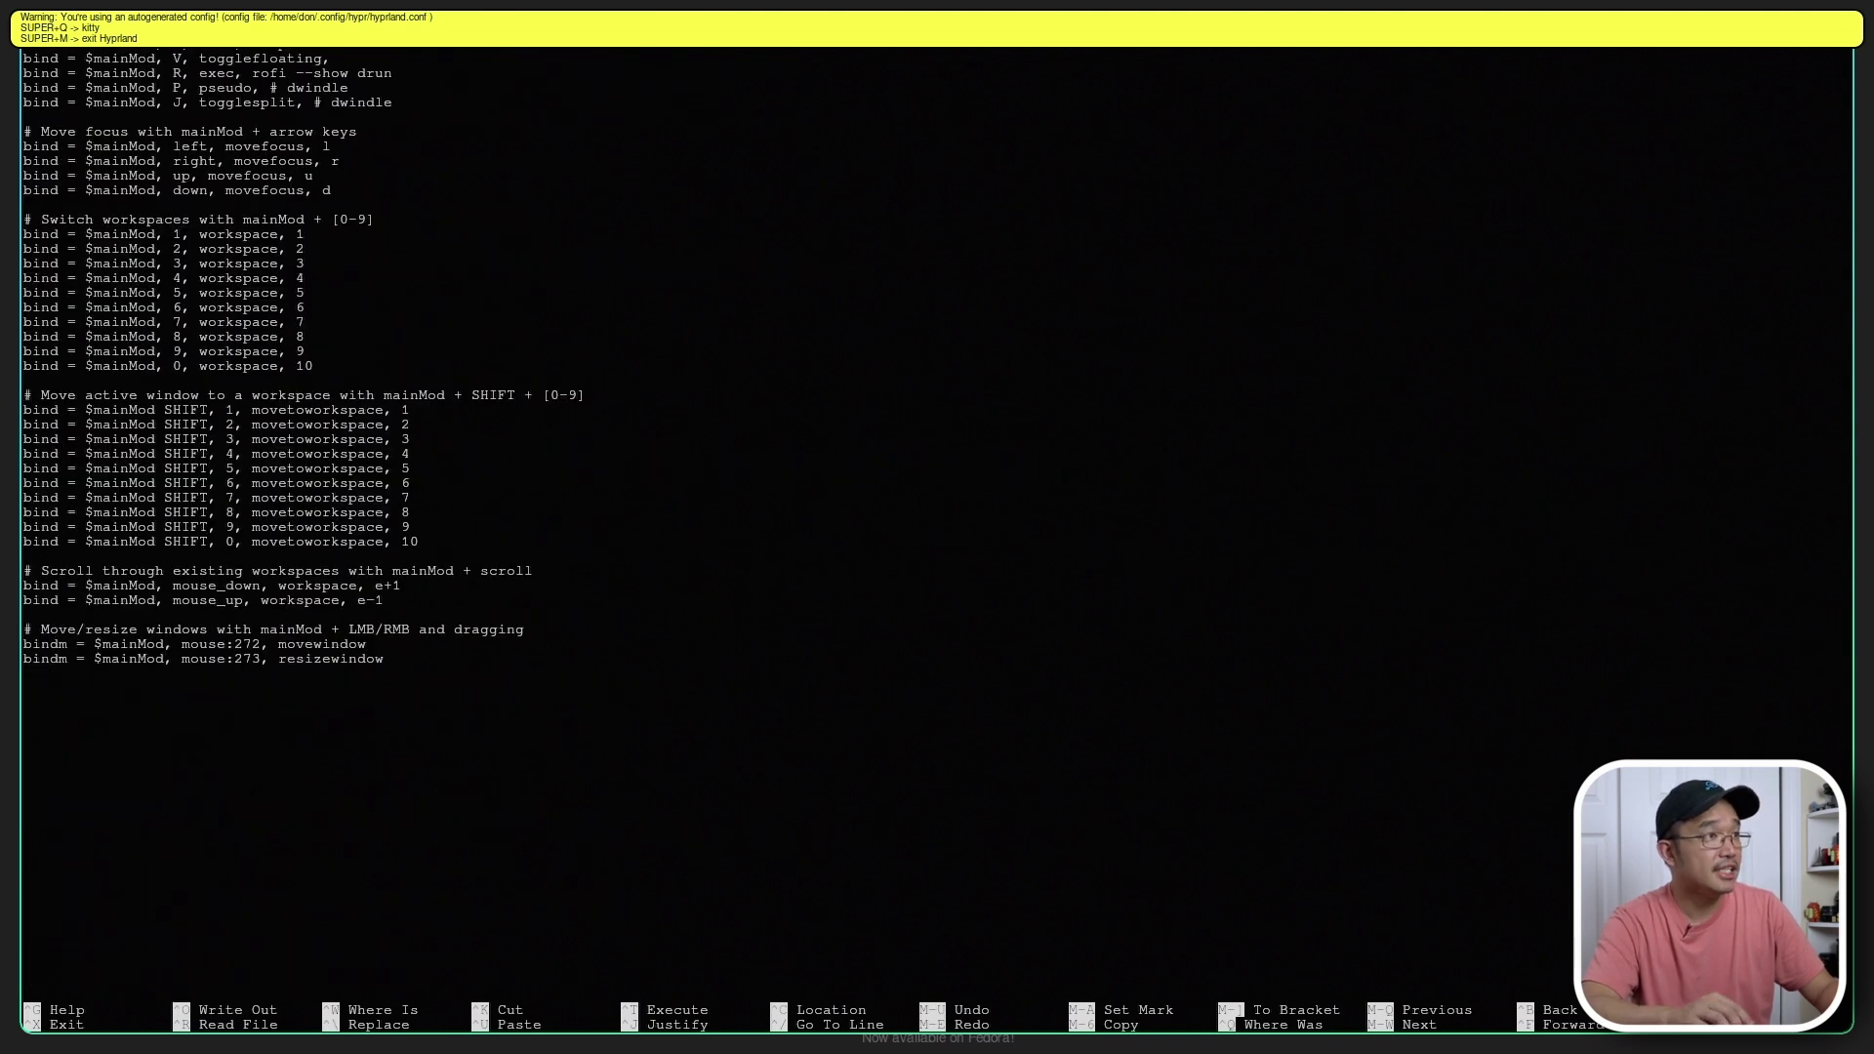
pyautogui.press('Up')
pyautogui.press('Up')
pyautogui.press('Up')
pyautogui.press('Up')
pyautogui.press('Up')
pyautogui.press('Up')
pyautogui.press('Up')
pyautogui.press('Up')
pyautogui.press('Up')
pyautogui.press('Up')
pyautogui.press('Up')
pyautogui.press('Up')
pyautogui.press('Up')
pyautogui.press('Up')
pyautogui.press('Up')
pyautogui.press('Up')
pyautogui.press('Up')
pyautogui.press('Up')
pyautogui.press('Up')
pyautogui.press('Up')
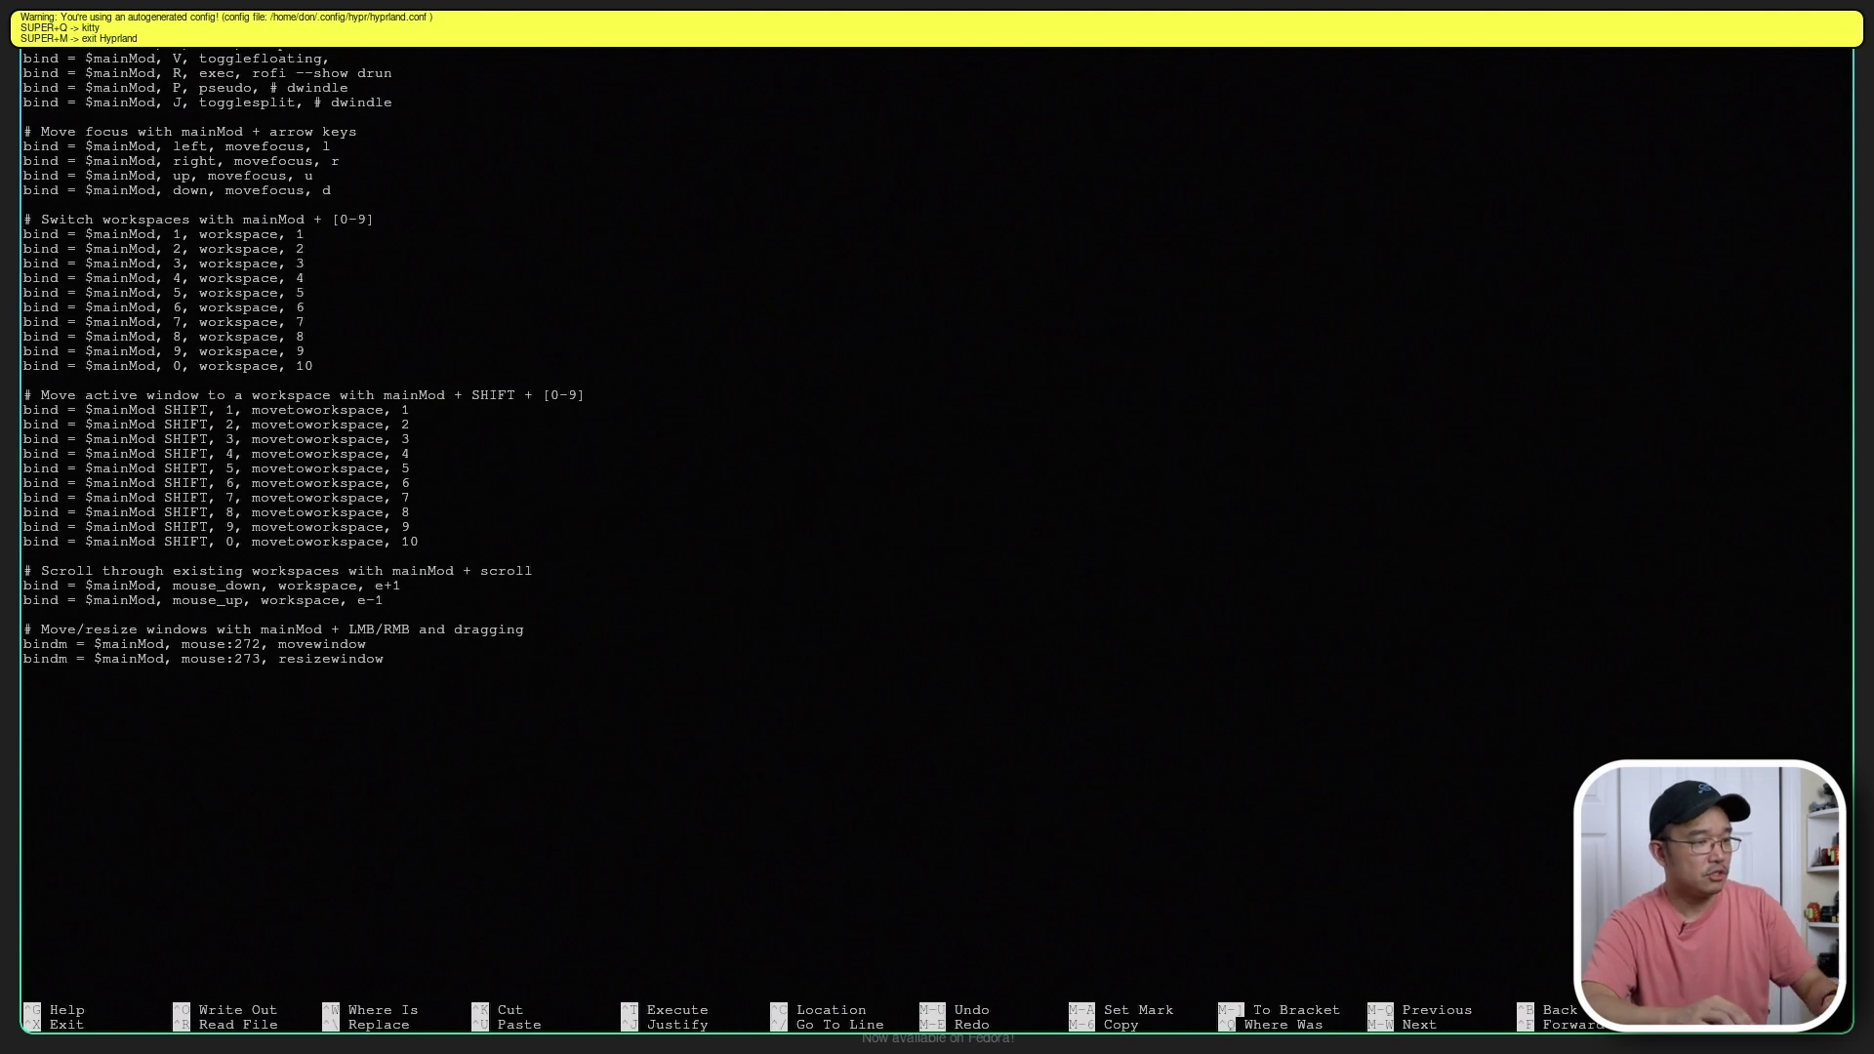
pyautogui.hotkey('ctrl', 'x')
# - Try the Super+R launcher, then start Firefox in the background with 'firefox &'
pyautogui.press('super+r')
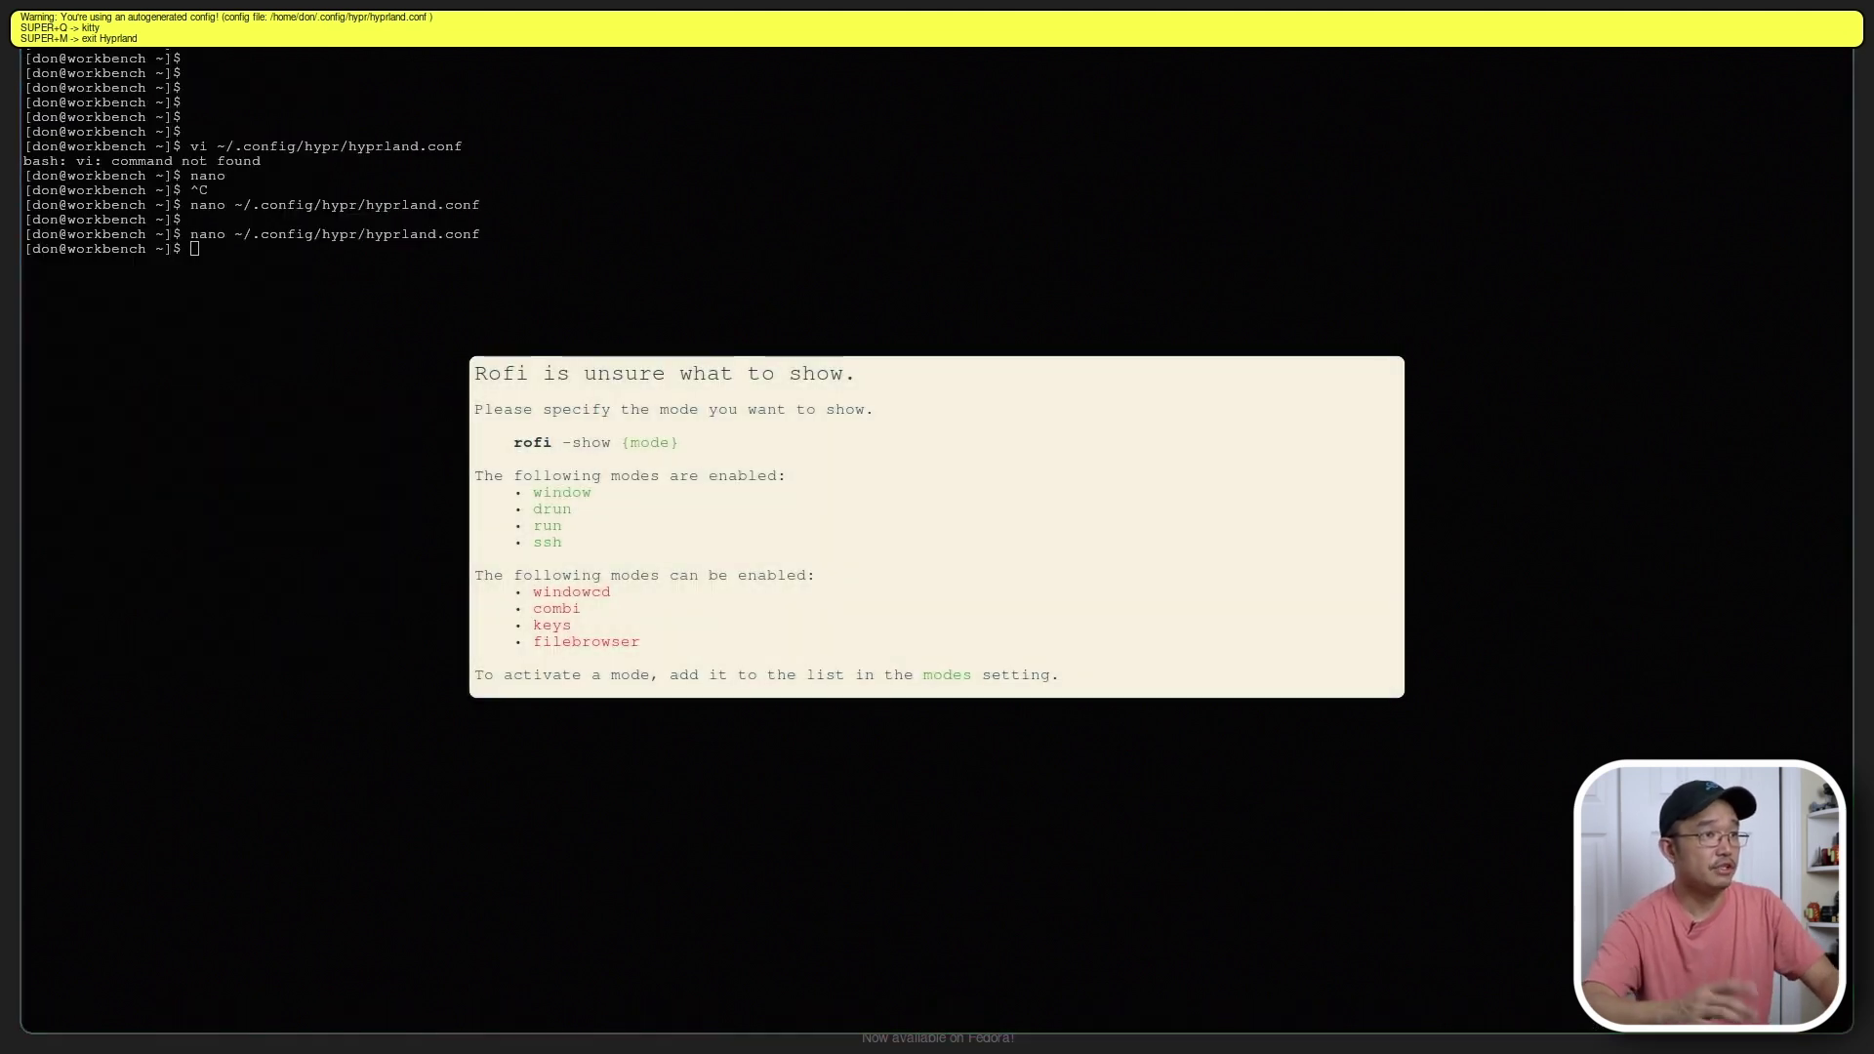
pyautogui.press('Escape')
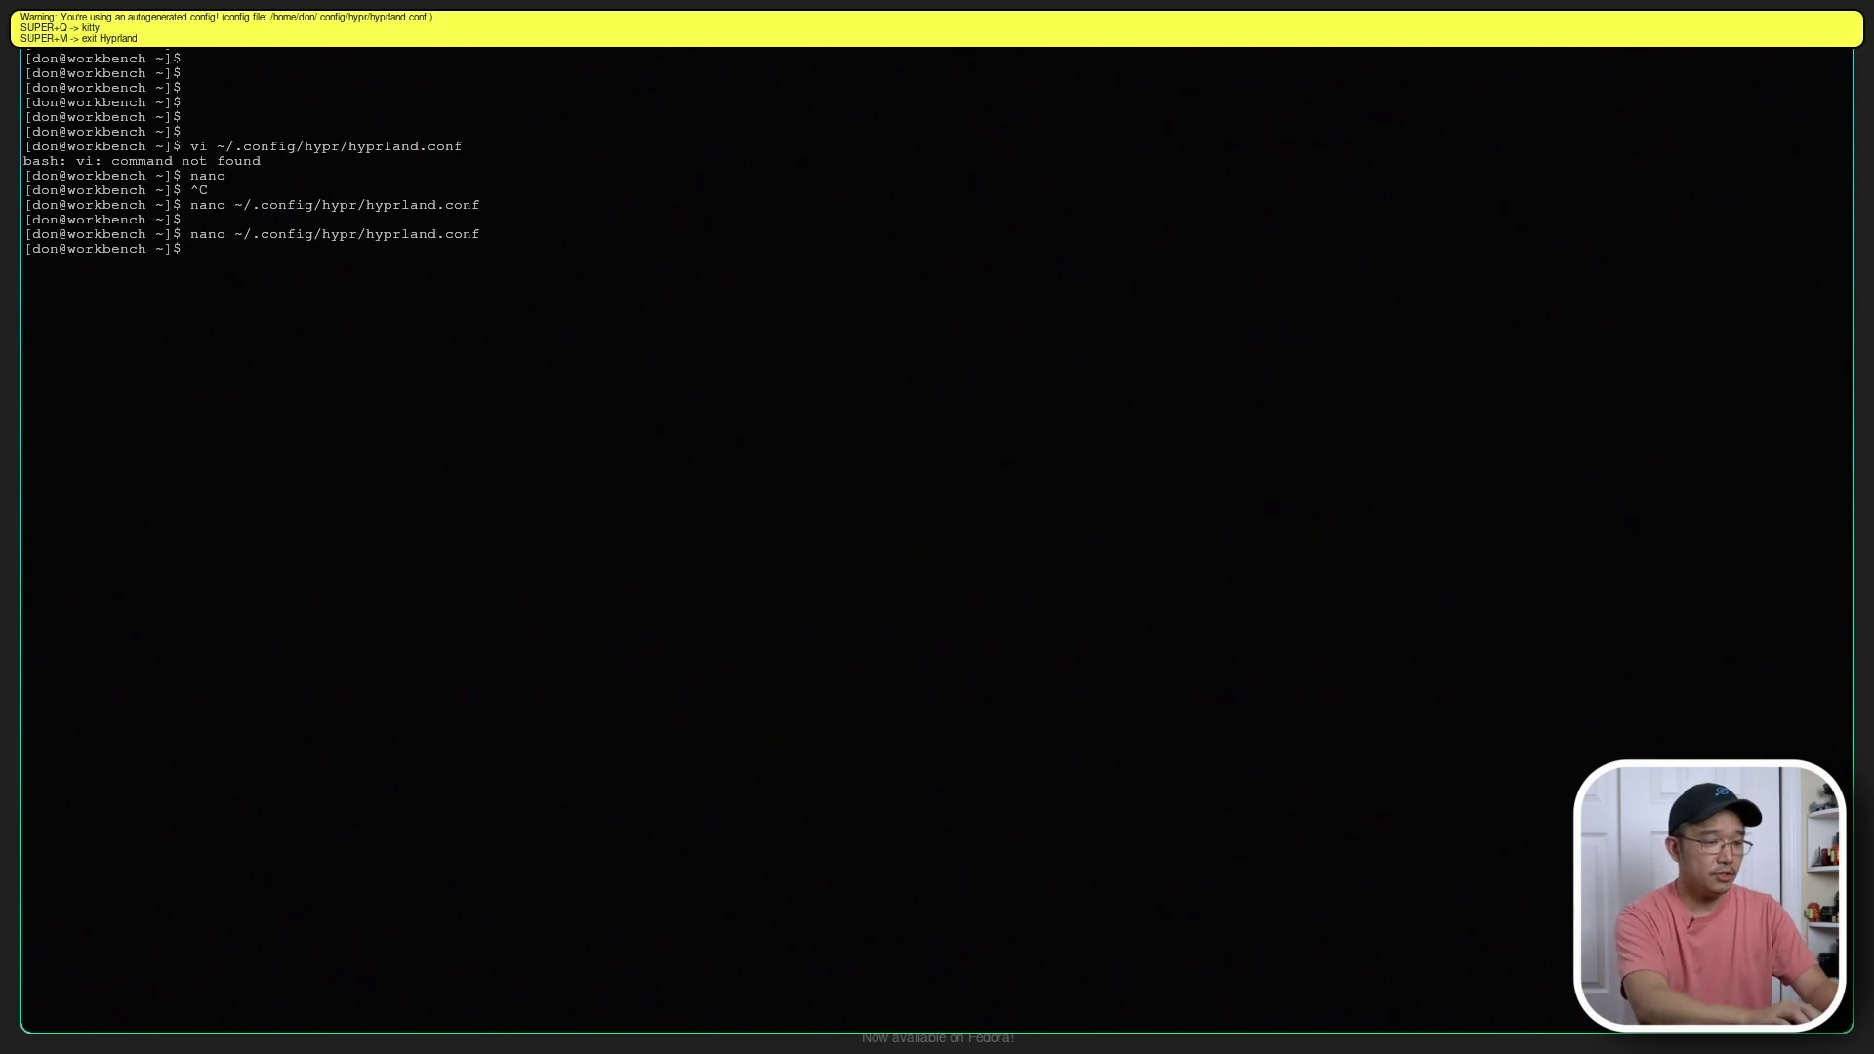
pyautogui.write('firefox ')
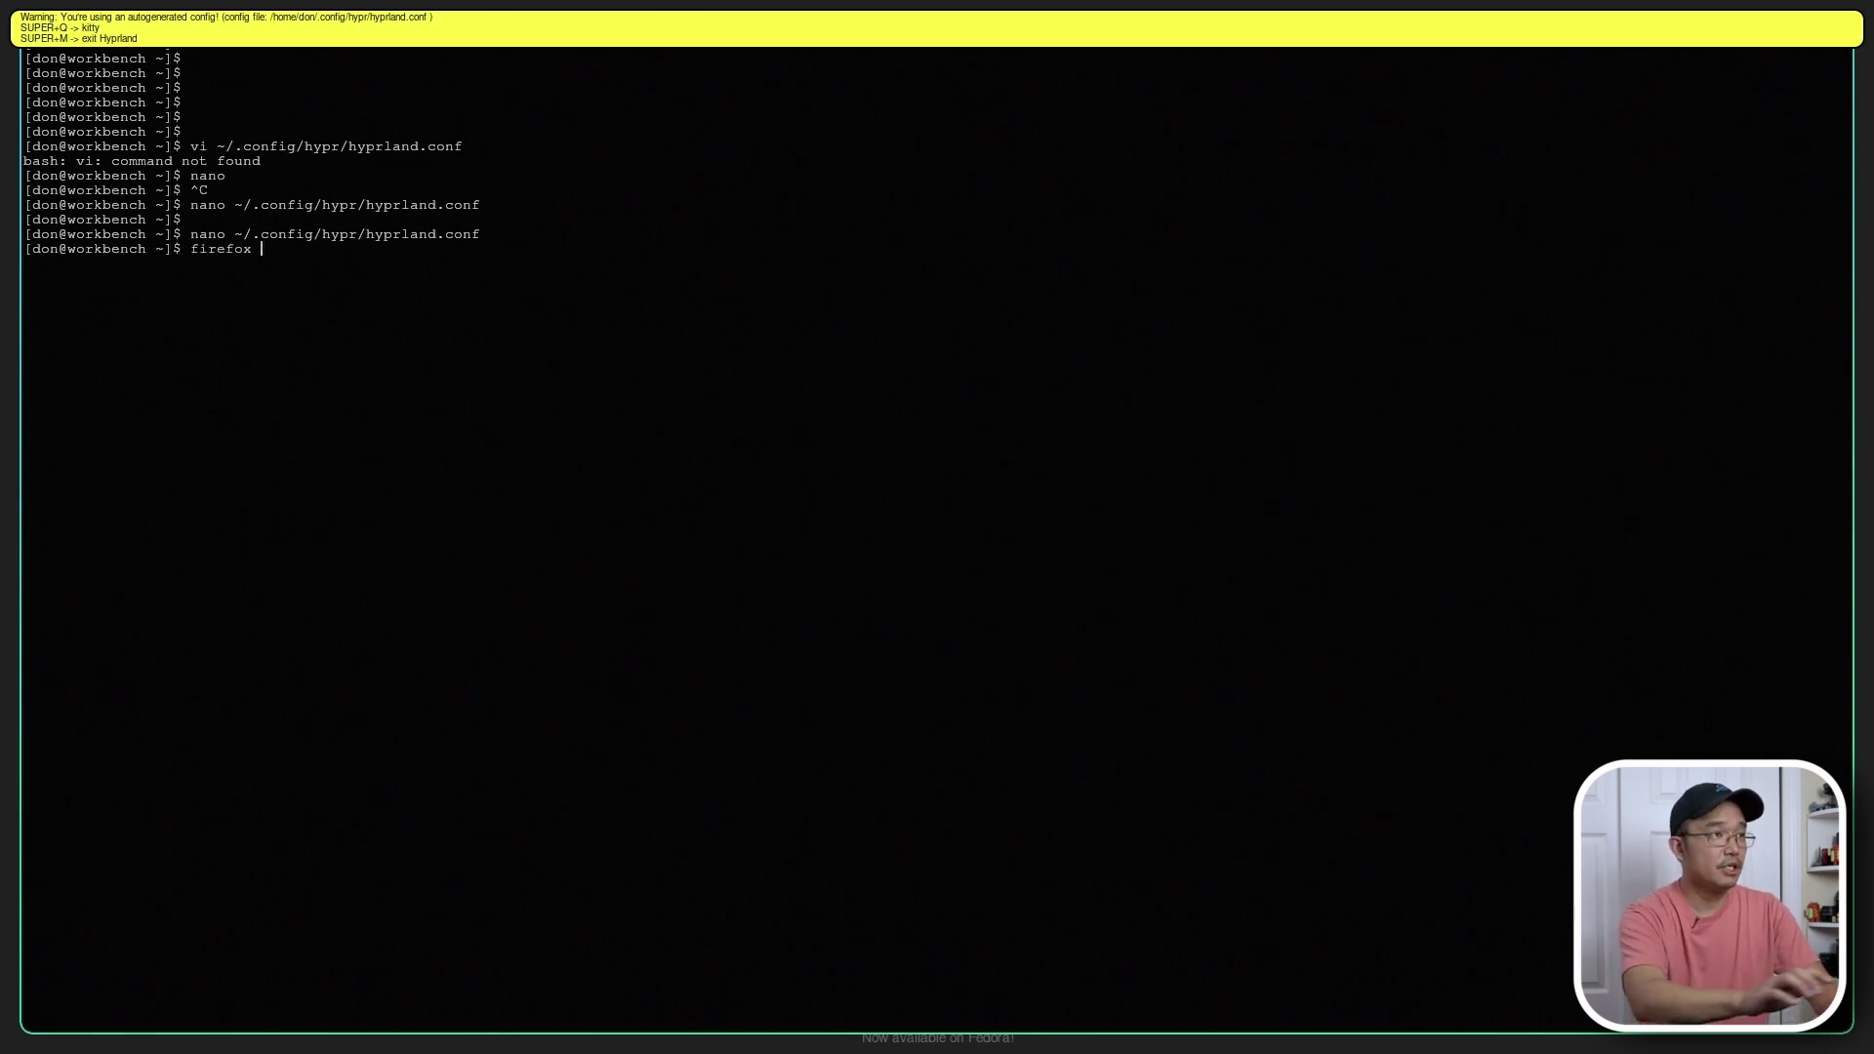
pyautogui.write('&')
pyautogui.press('Return')
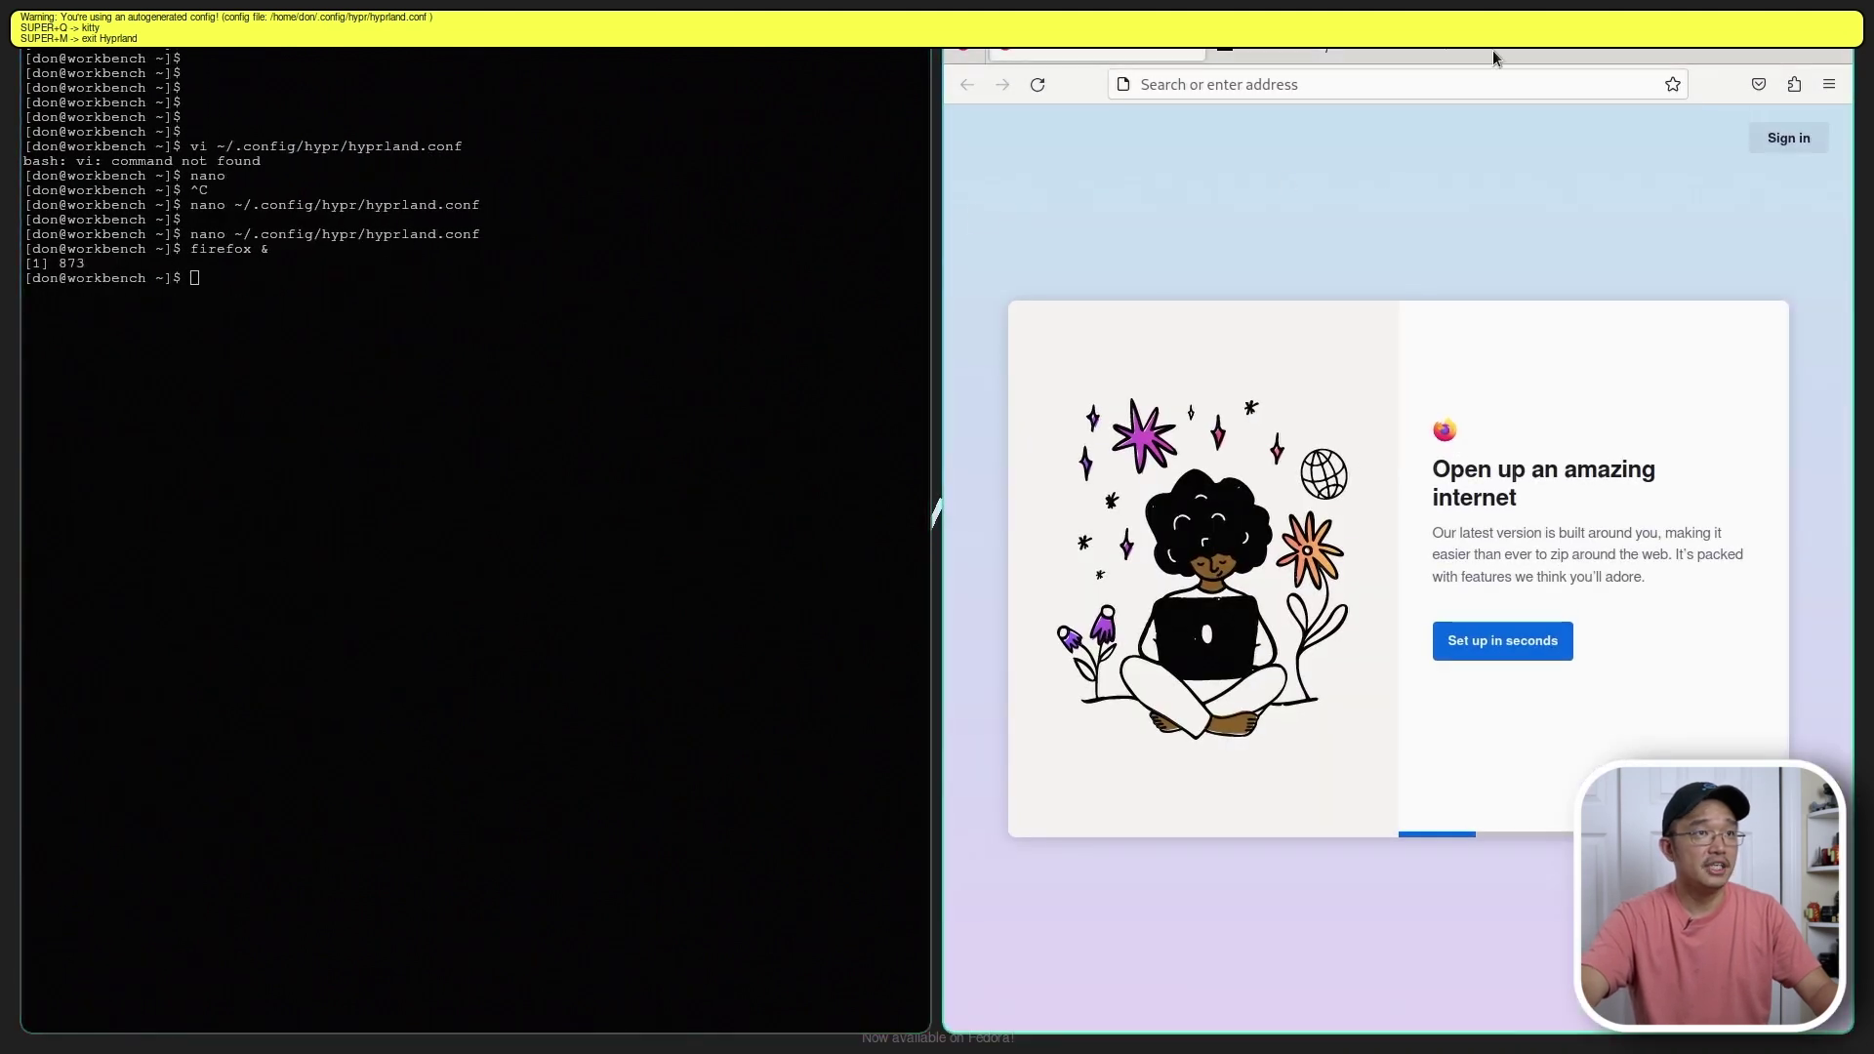
# - Comment out the autogenerated = 1 line in hyprland.conf and save the file
pyautogui.press('Up')
pyautogui.press('Up')
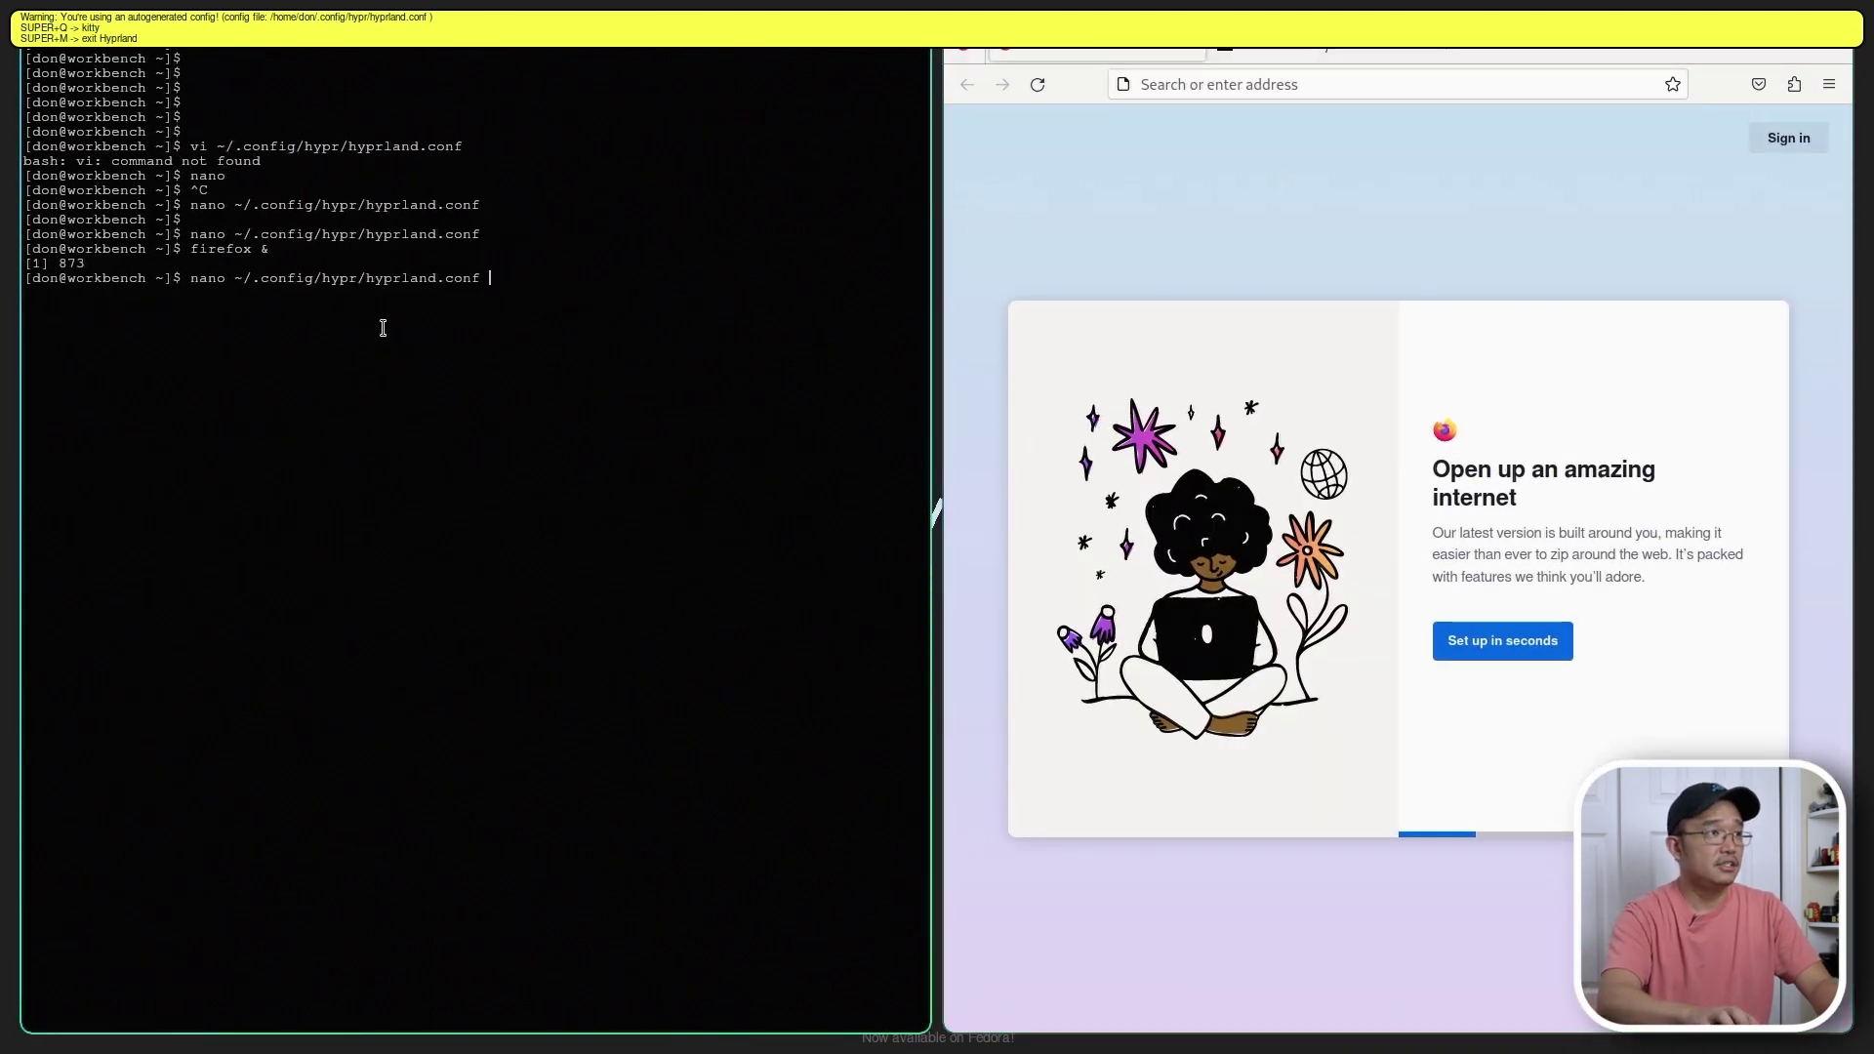
pyautogui.press('Return')
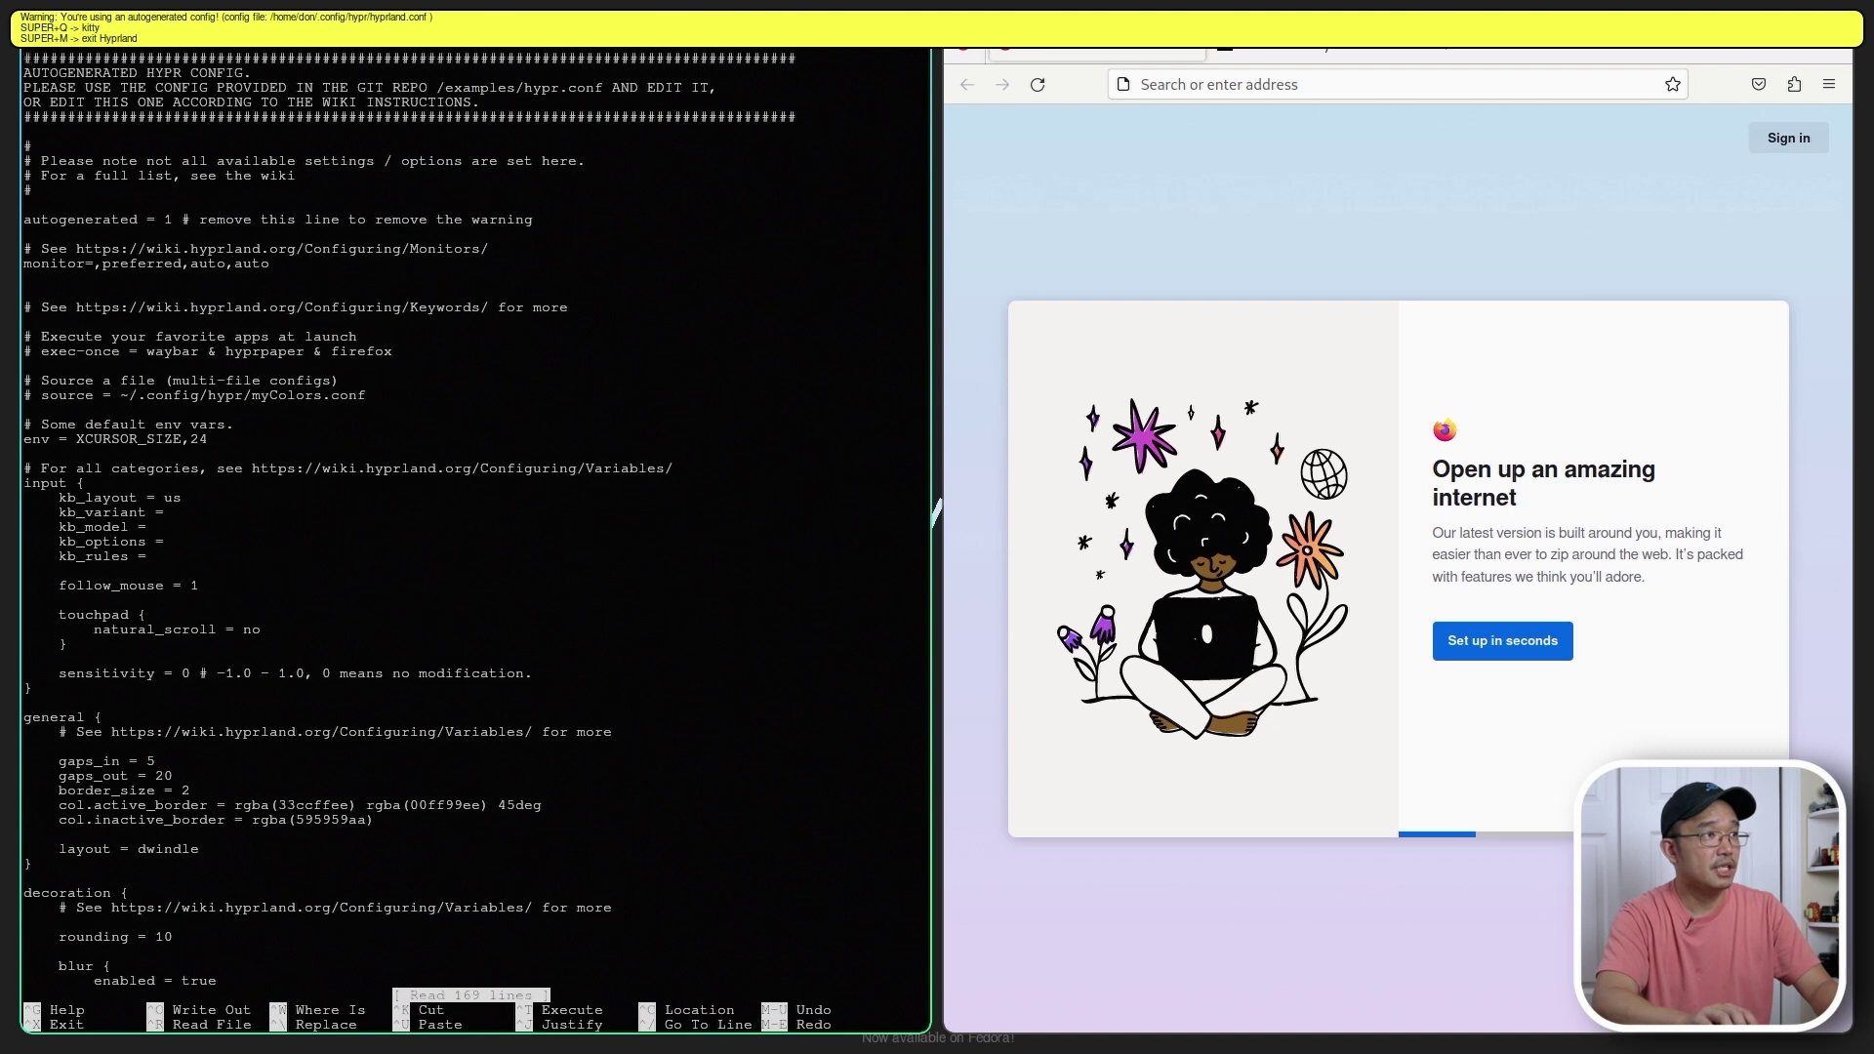
pyautogui.press('Down')
pyautogui.press('Down')
pyautogui.press('Down')
pyautogui.press('Down')
pyautogui.press('Down')
pyautogui.press('Down')
pyautogui.press('Down')
pyautogui.press('Down')
pyautogui.press('Down')
pyautogui.press('Down')
pyautogui.press('Down')
pyautogui.write('#')
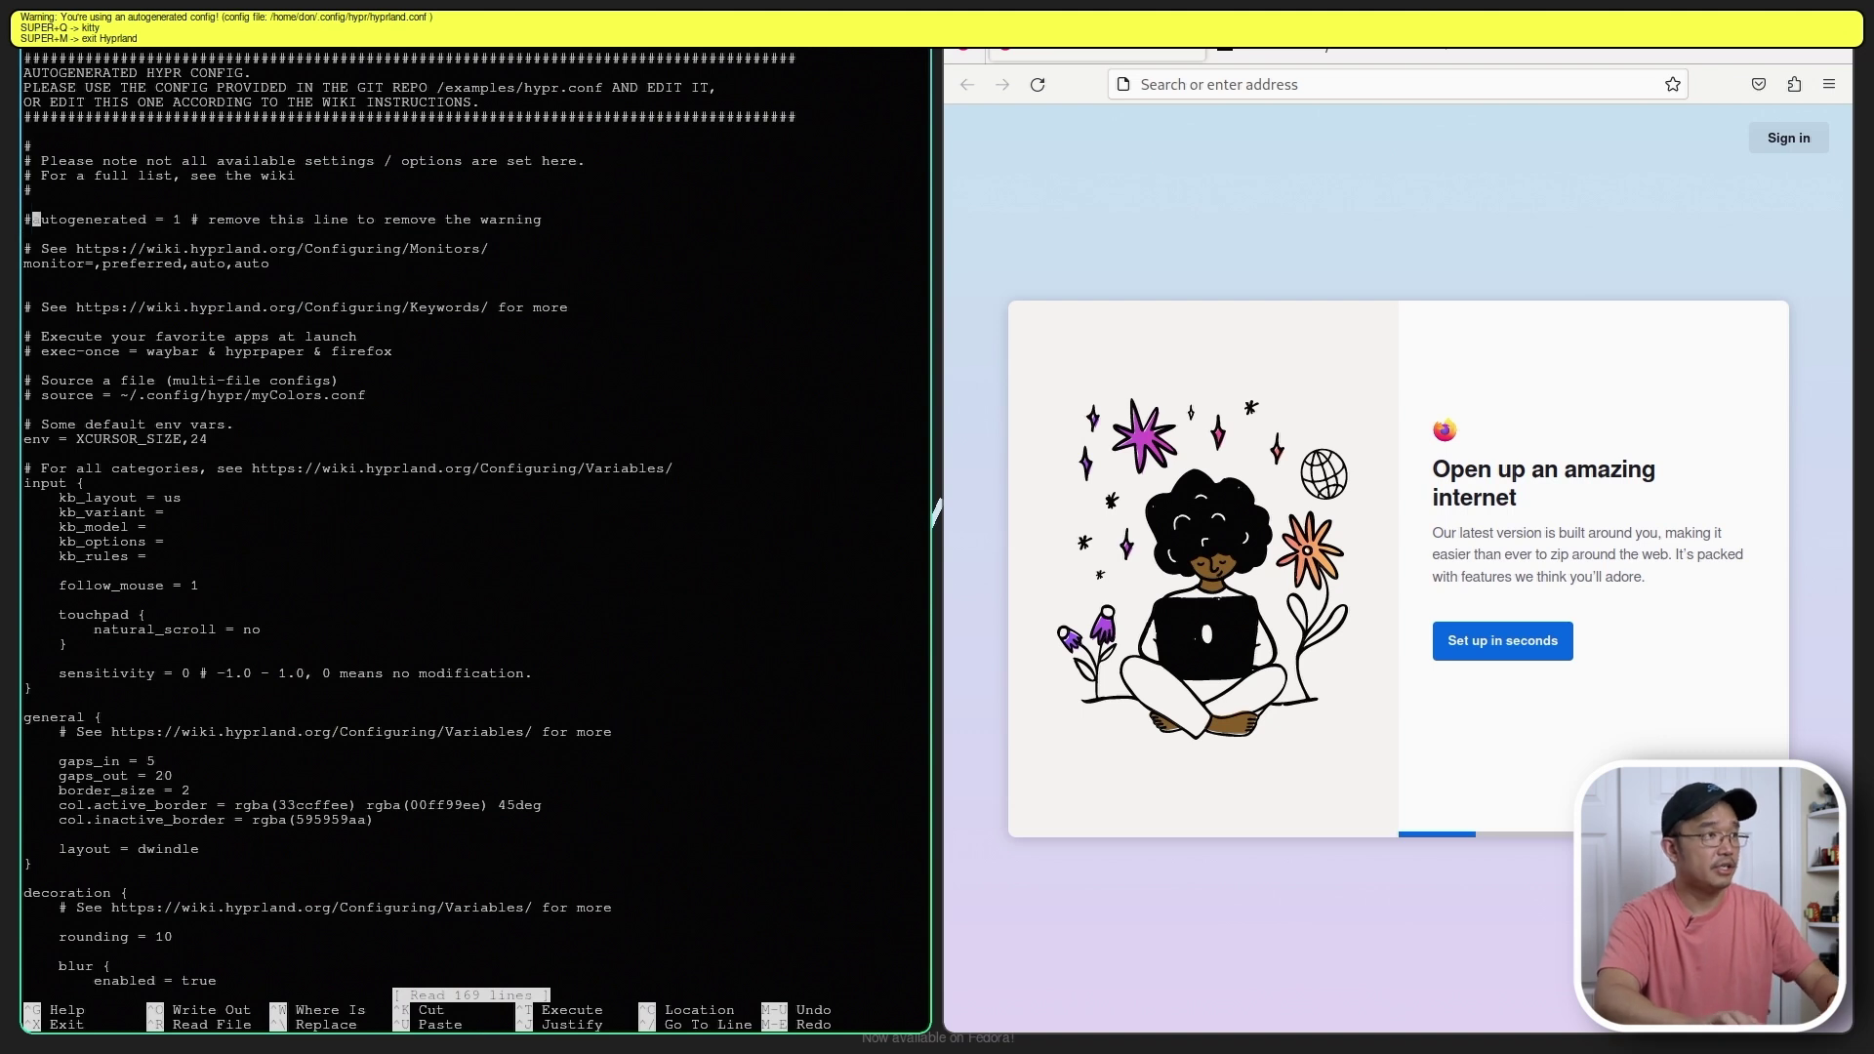
pyautogui.hotkey('ctrl', 'x')
pyautogui.press('y')
pyautogui.press('Return')
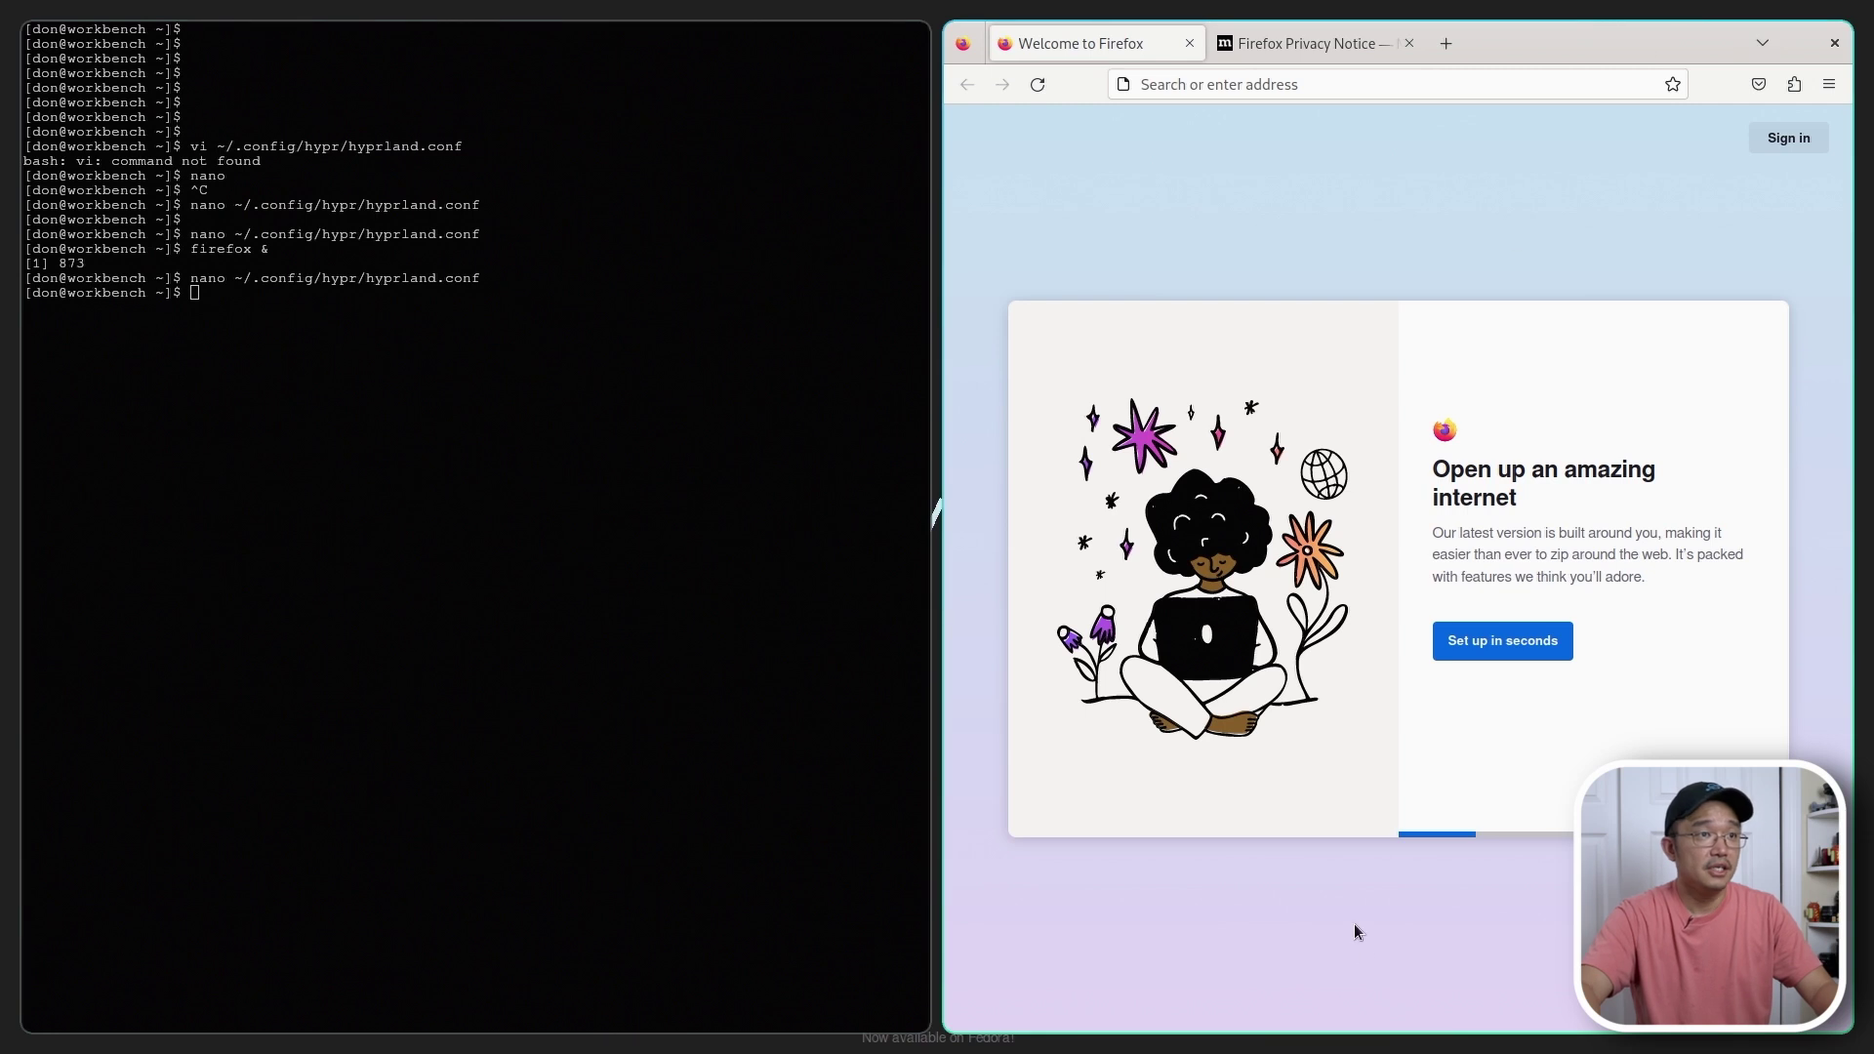
# - Close the Welcome to Firefox tab and load google.com
pyautogui.click(1246, 84)
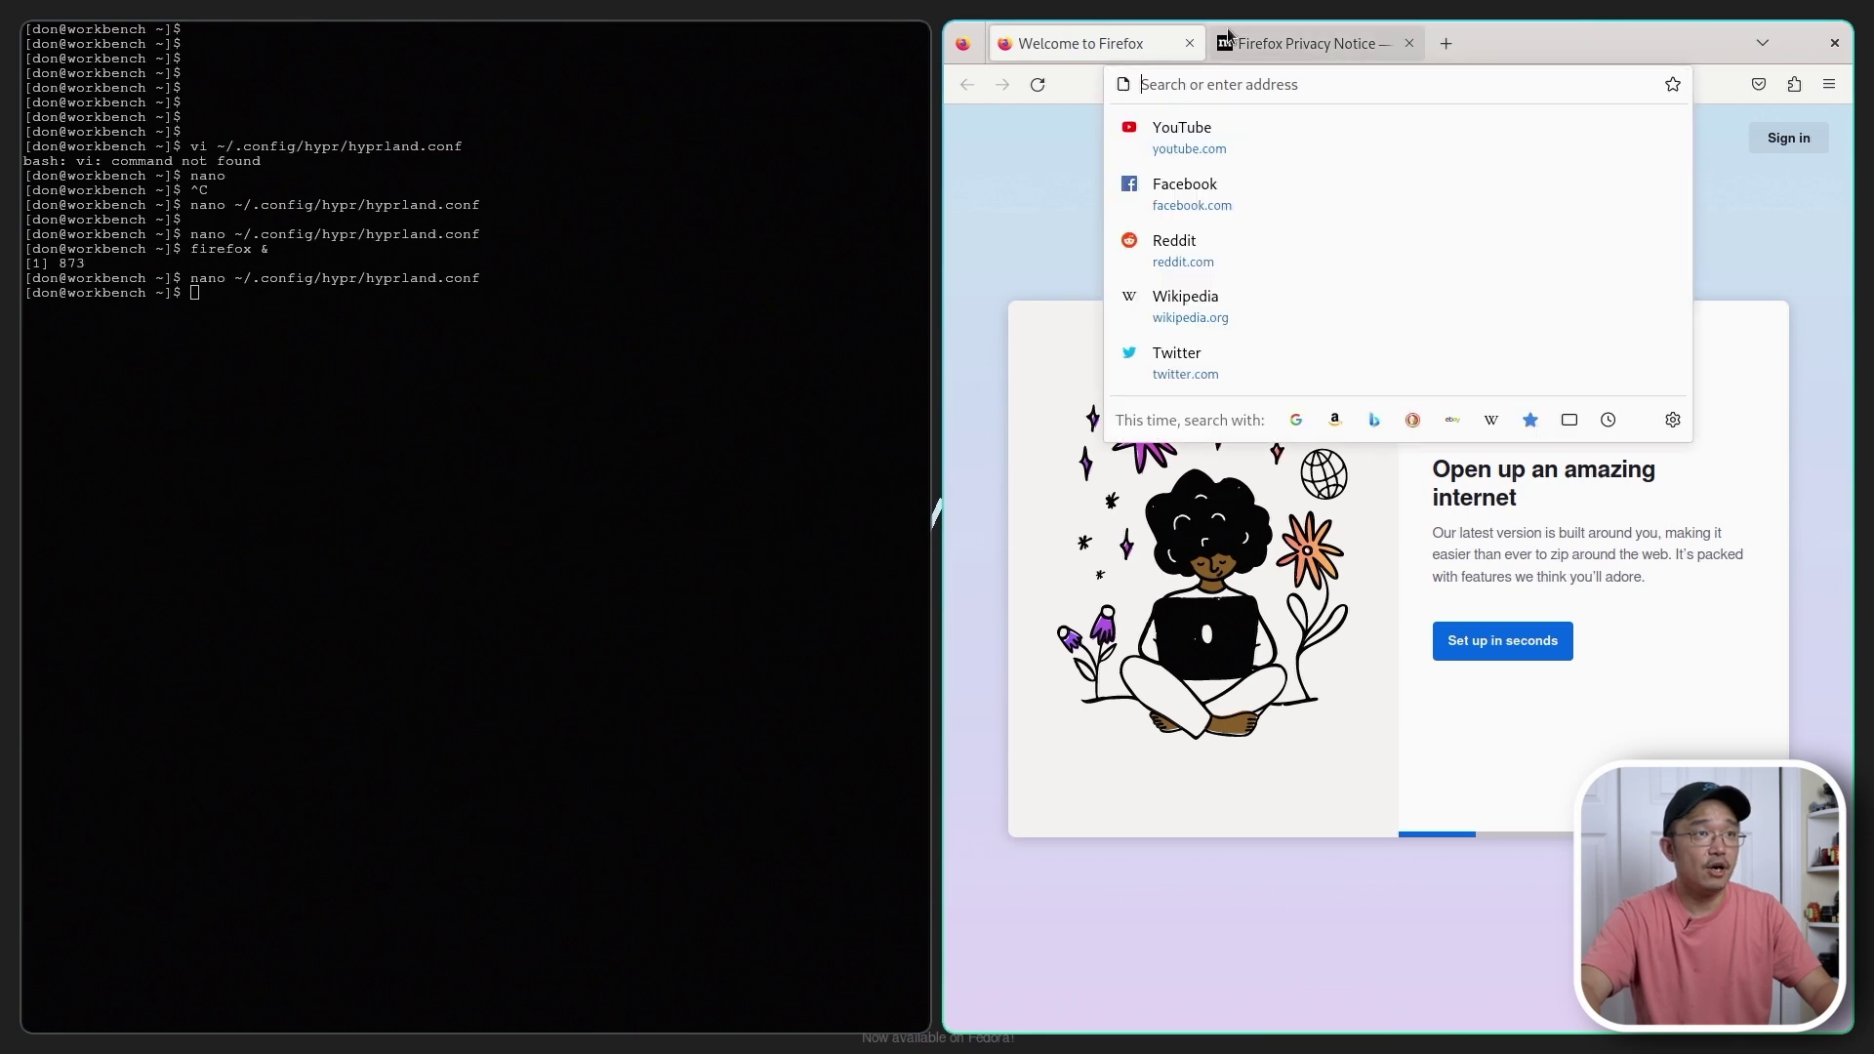
pyautogui.click(1188, 44)
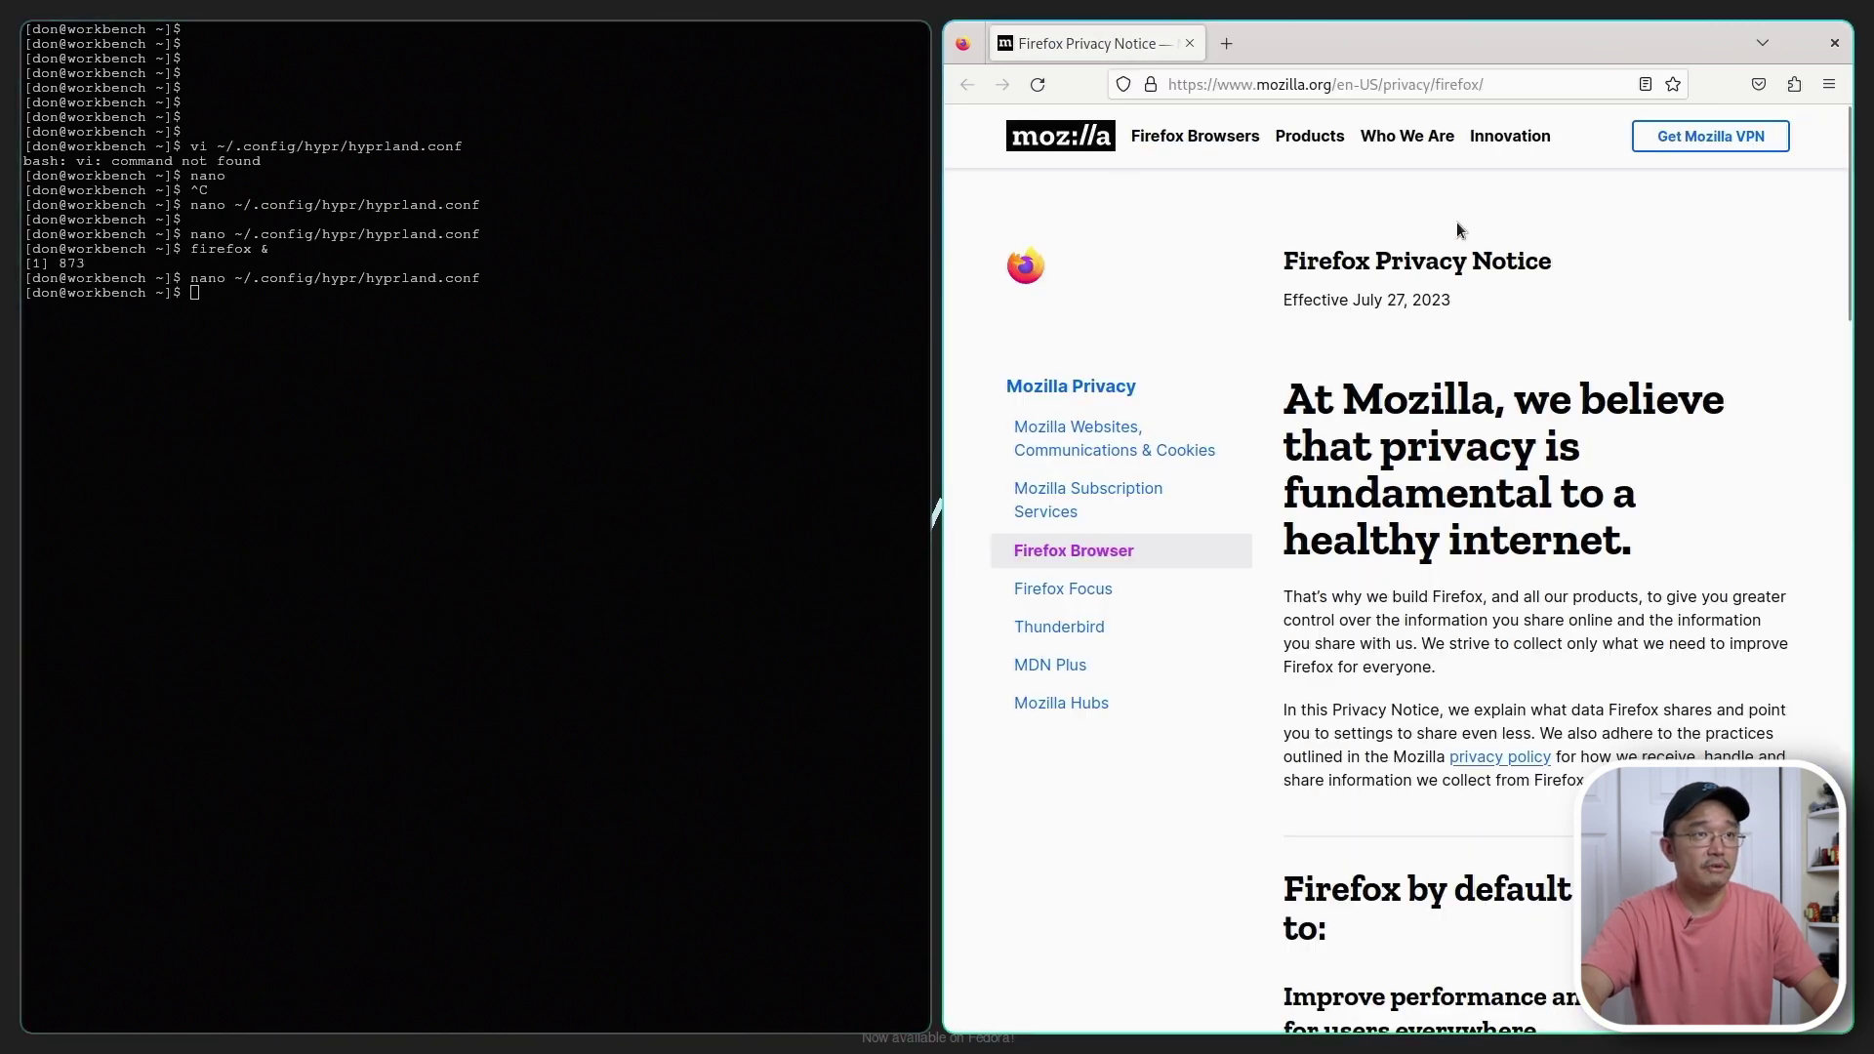
pyautogui.click(1237, 84)
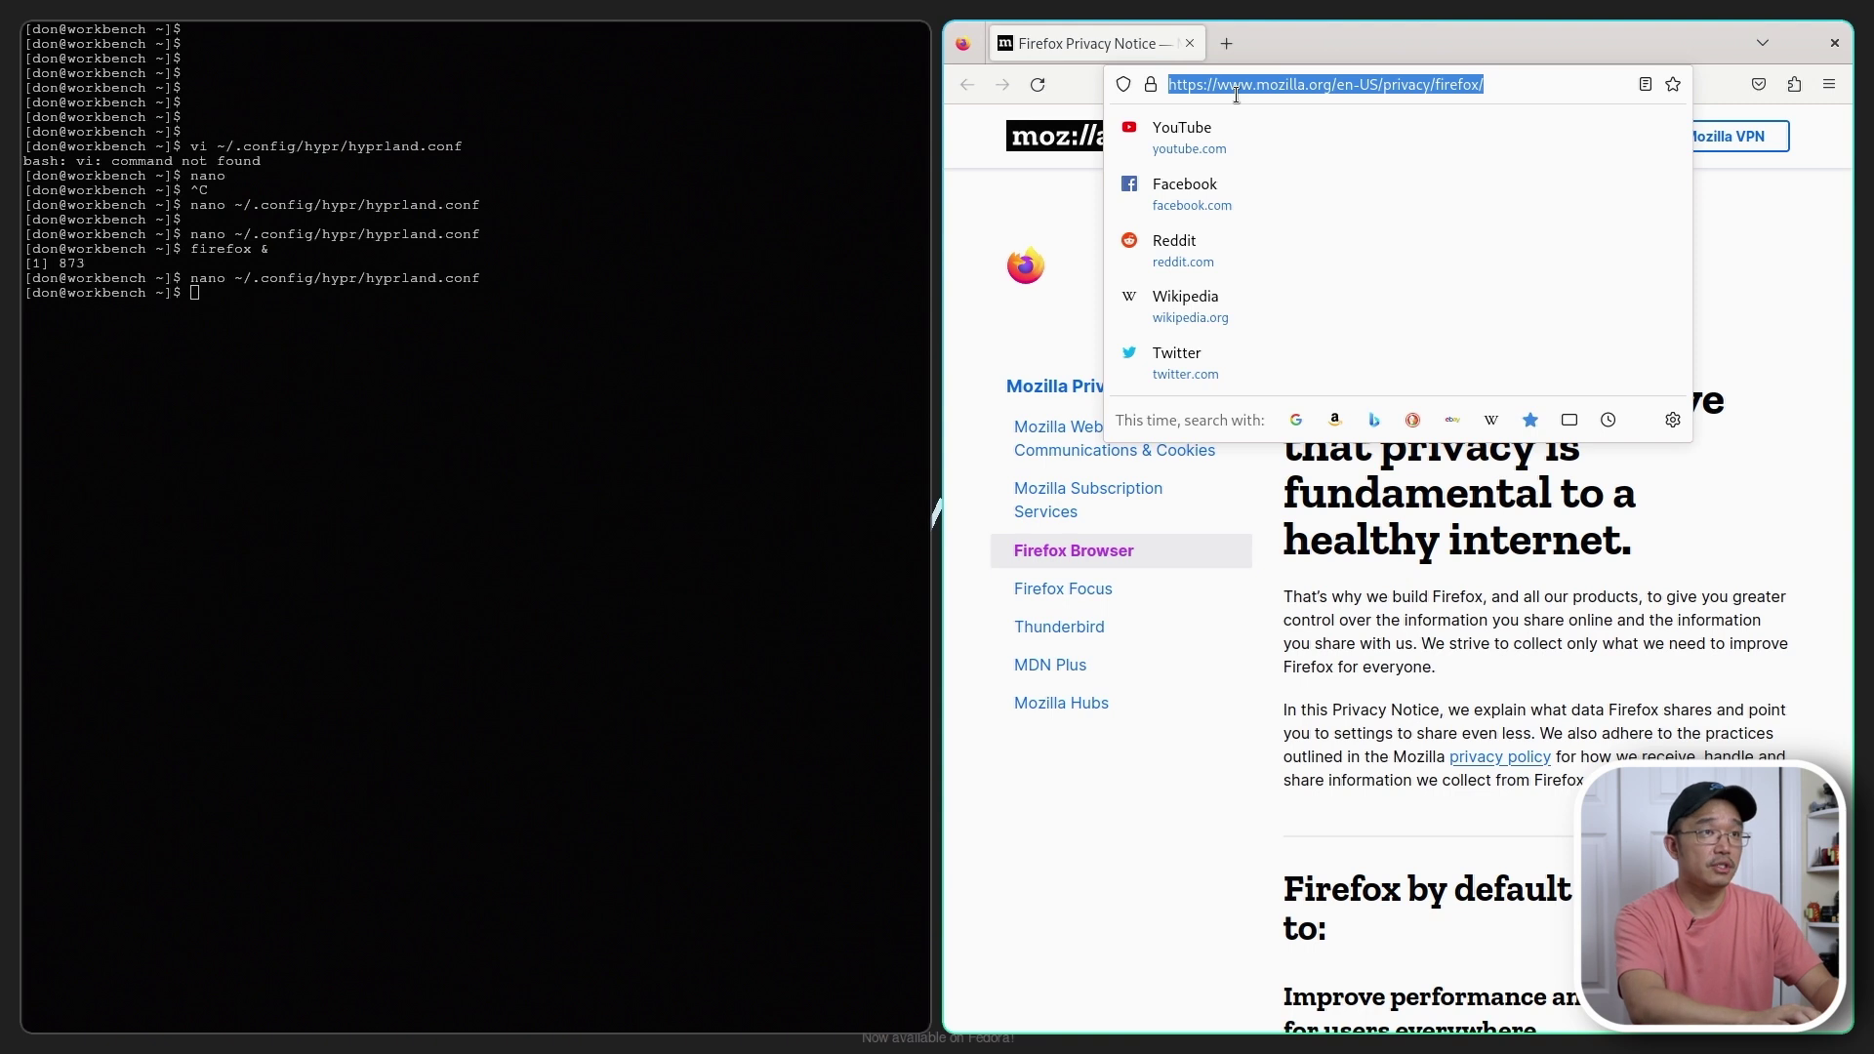
pyautogui.write('google.com')
pyautogui.press('Return')
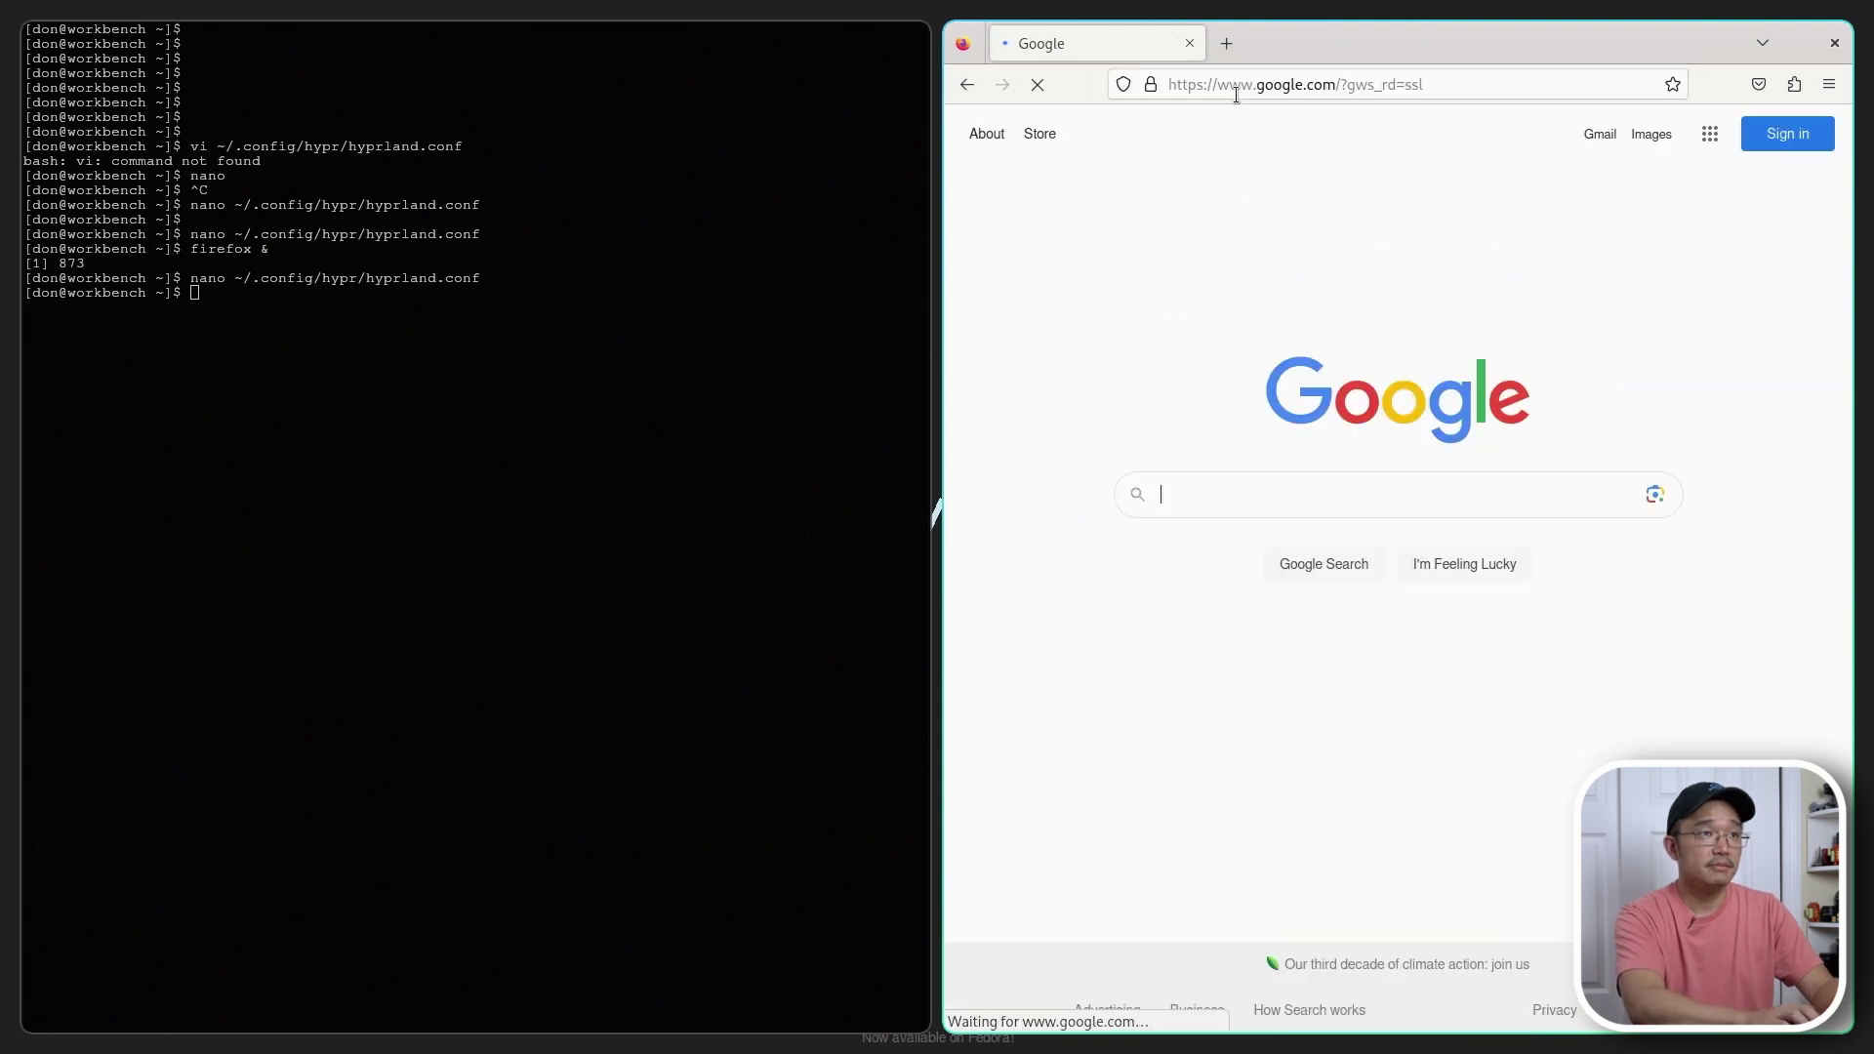
# - Search Google for 'linux mobile hyprland' via the suggestions
pyautogui.write('linu')
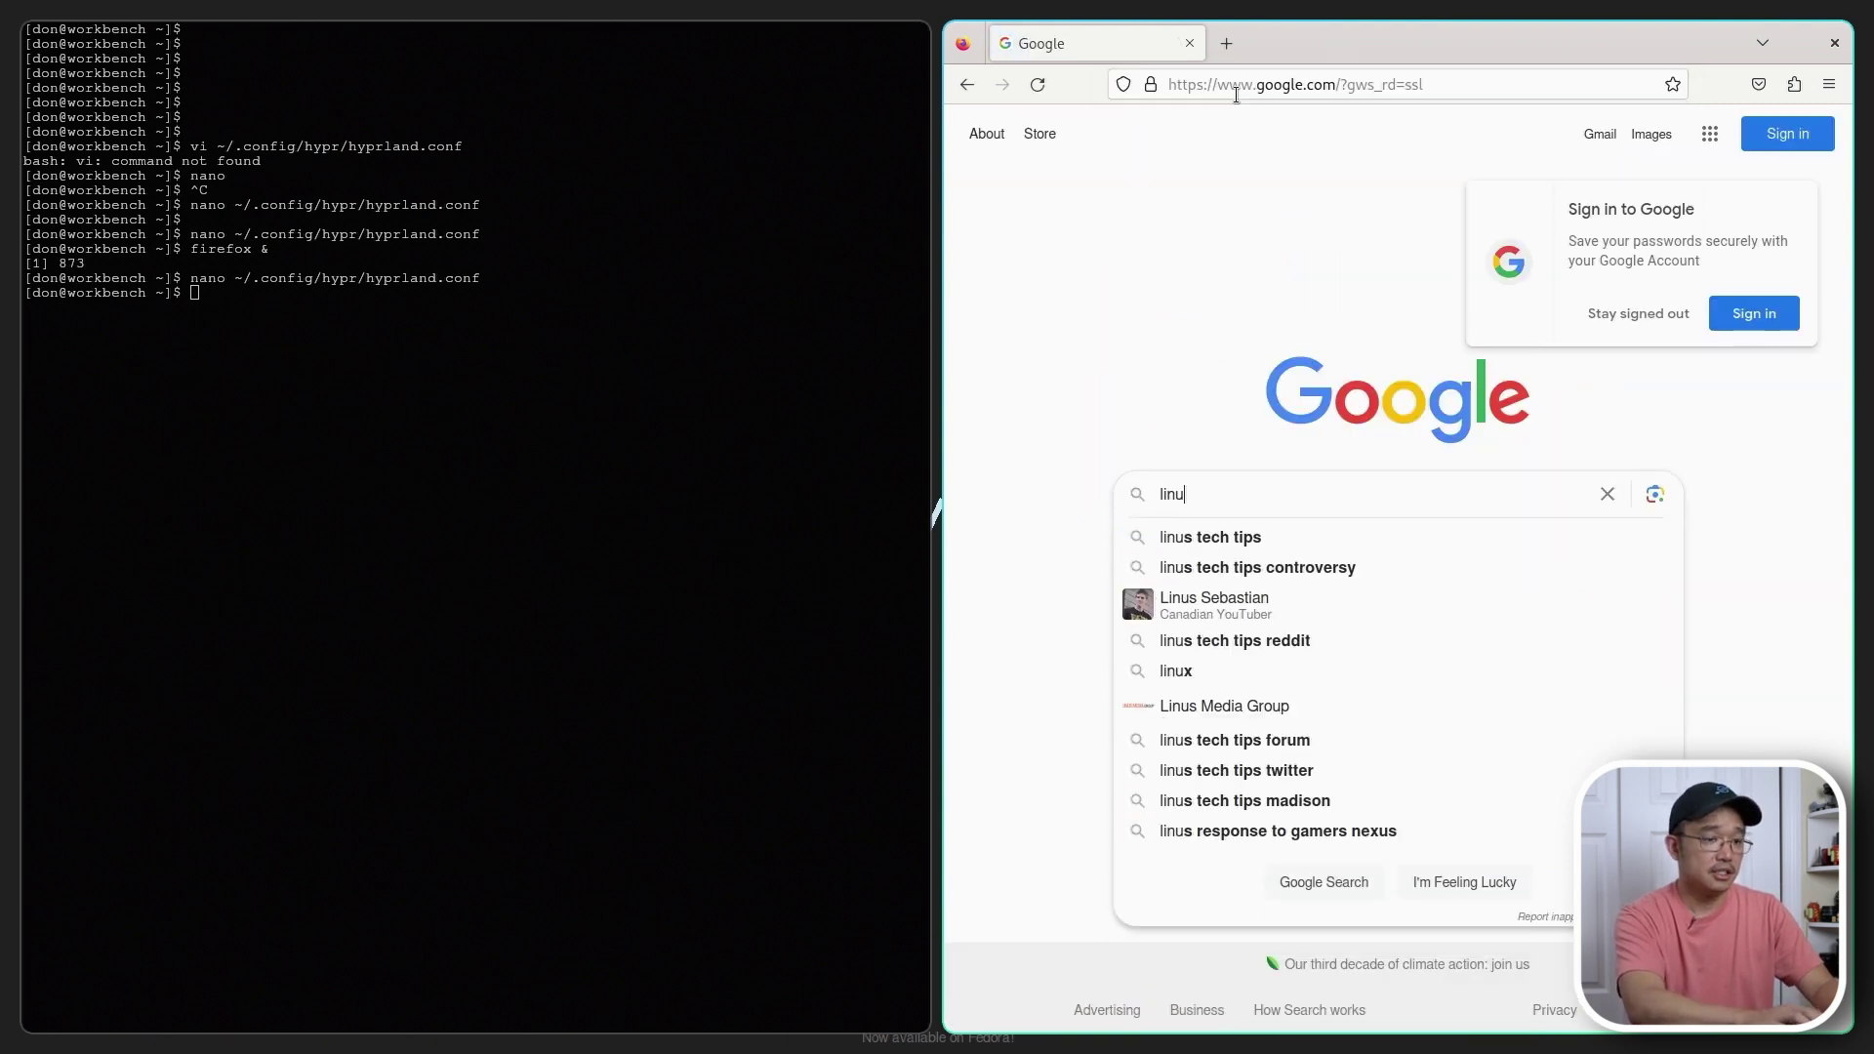
pyautogui.write('x mobile')
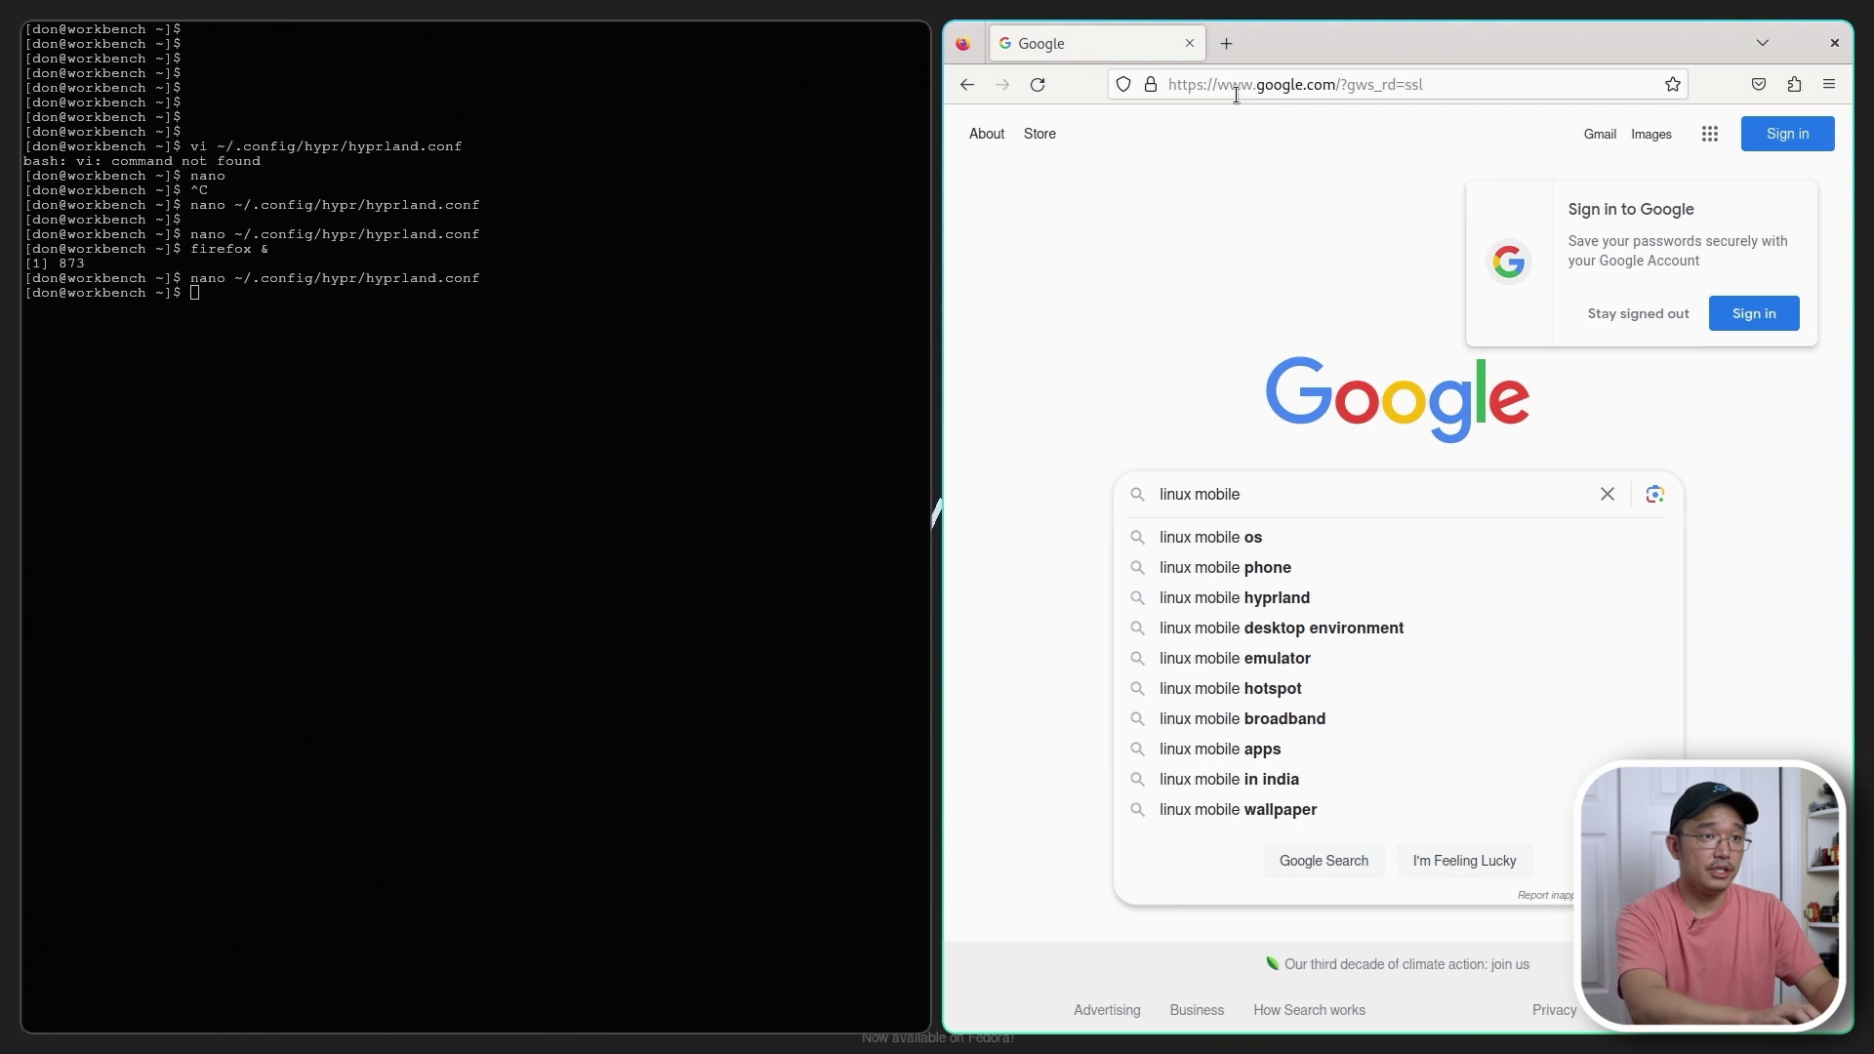
pyautogui.press('Down')
pyautogui.press('Down')
pyautogui.press('Down')
pyautogui.press('Return')
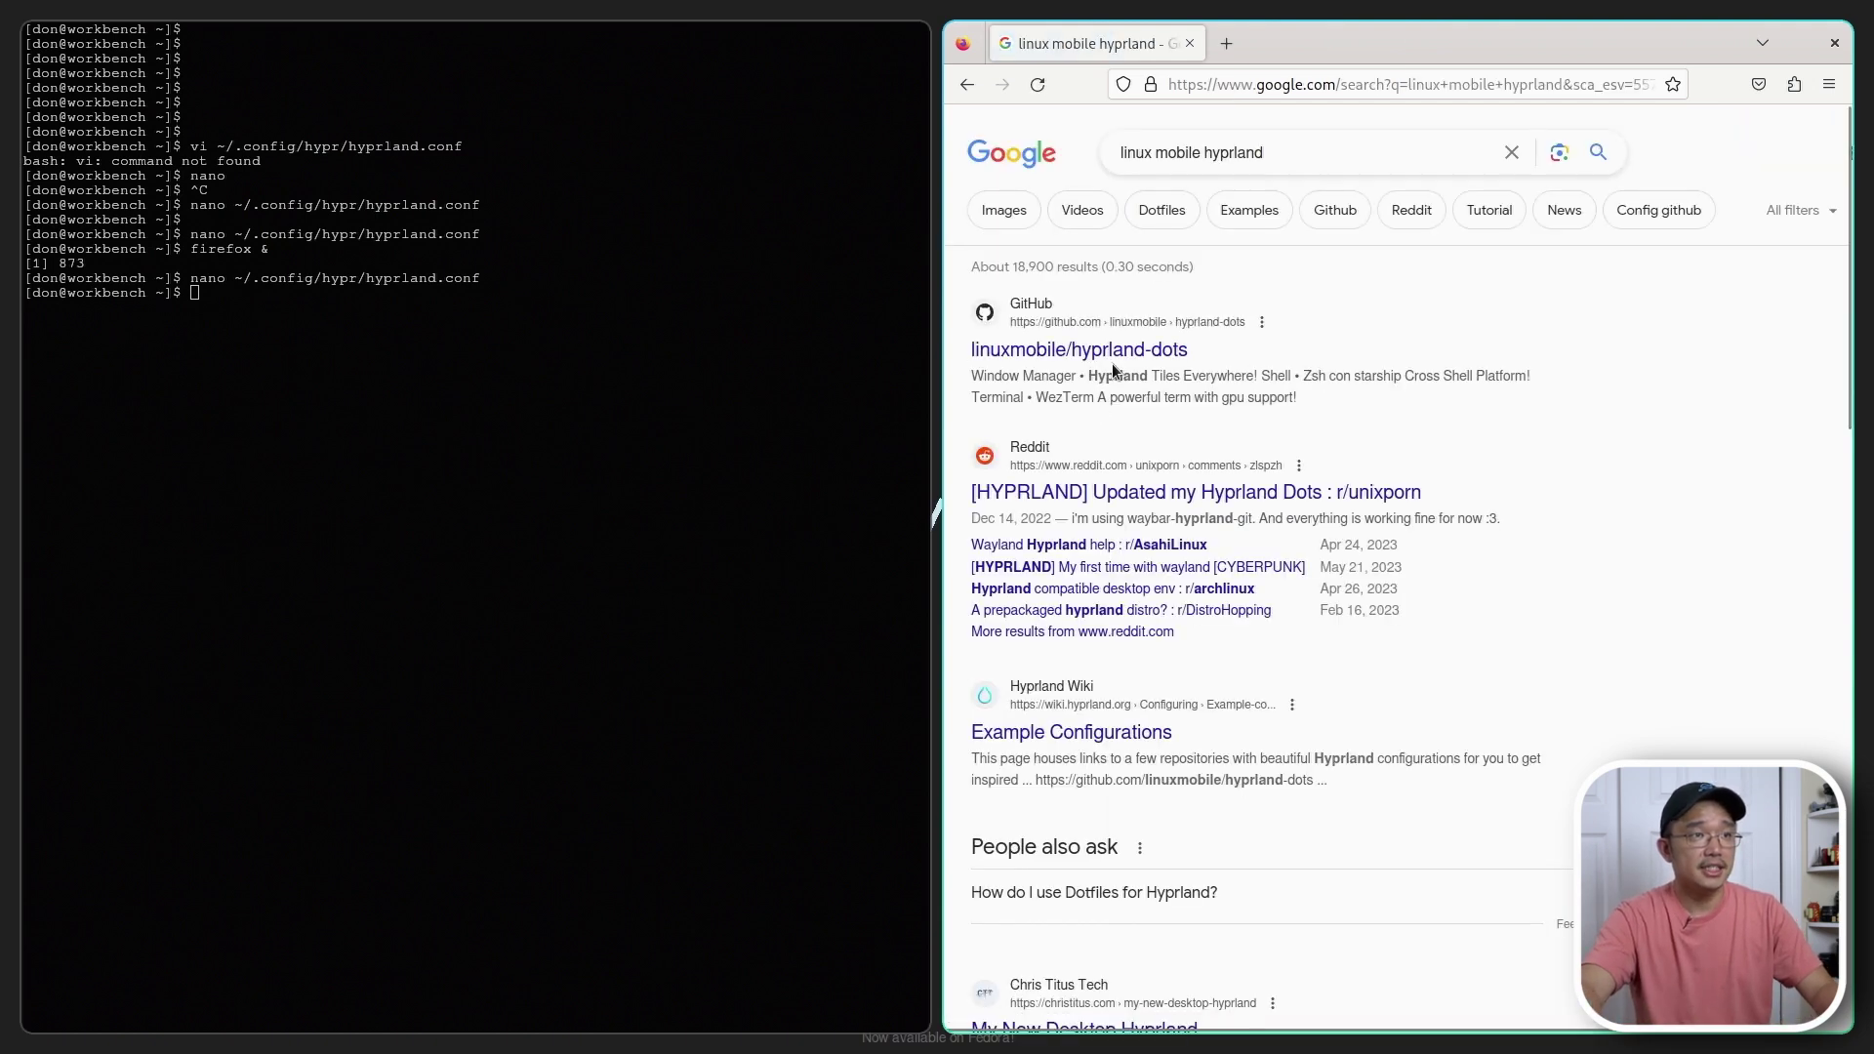
# - Open the linuxmobile/hyprland-dots GitHub repository and scroll through its README
pyautogui.click(1119, 353)
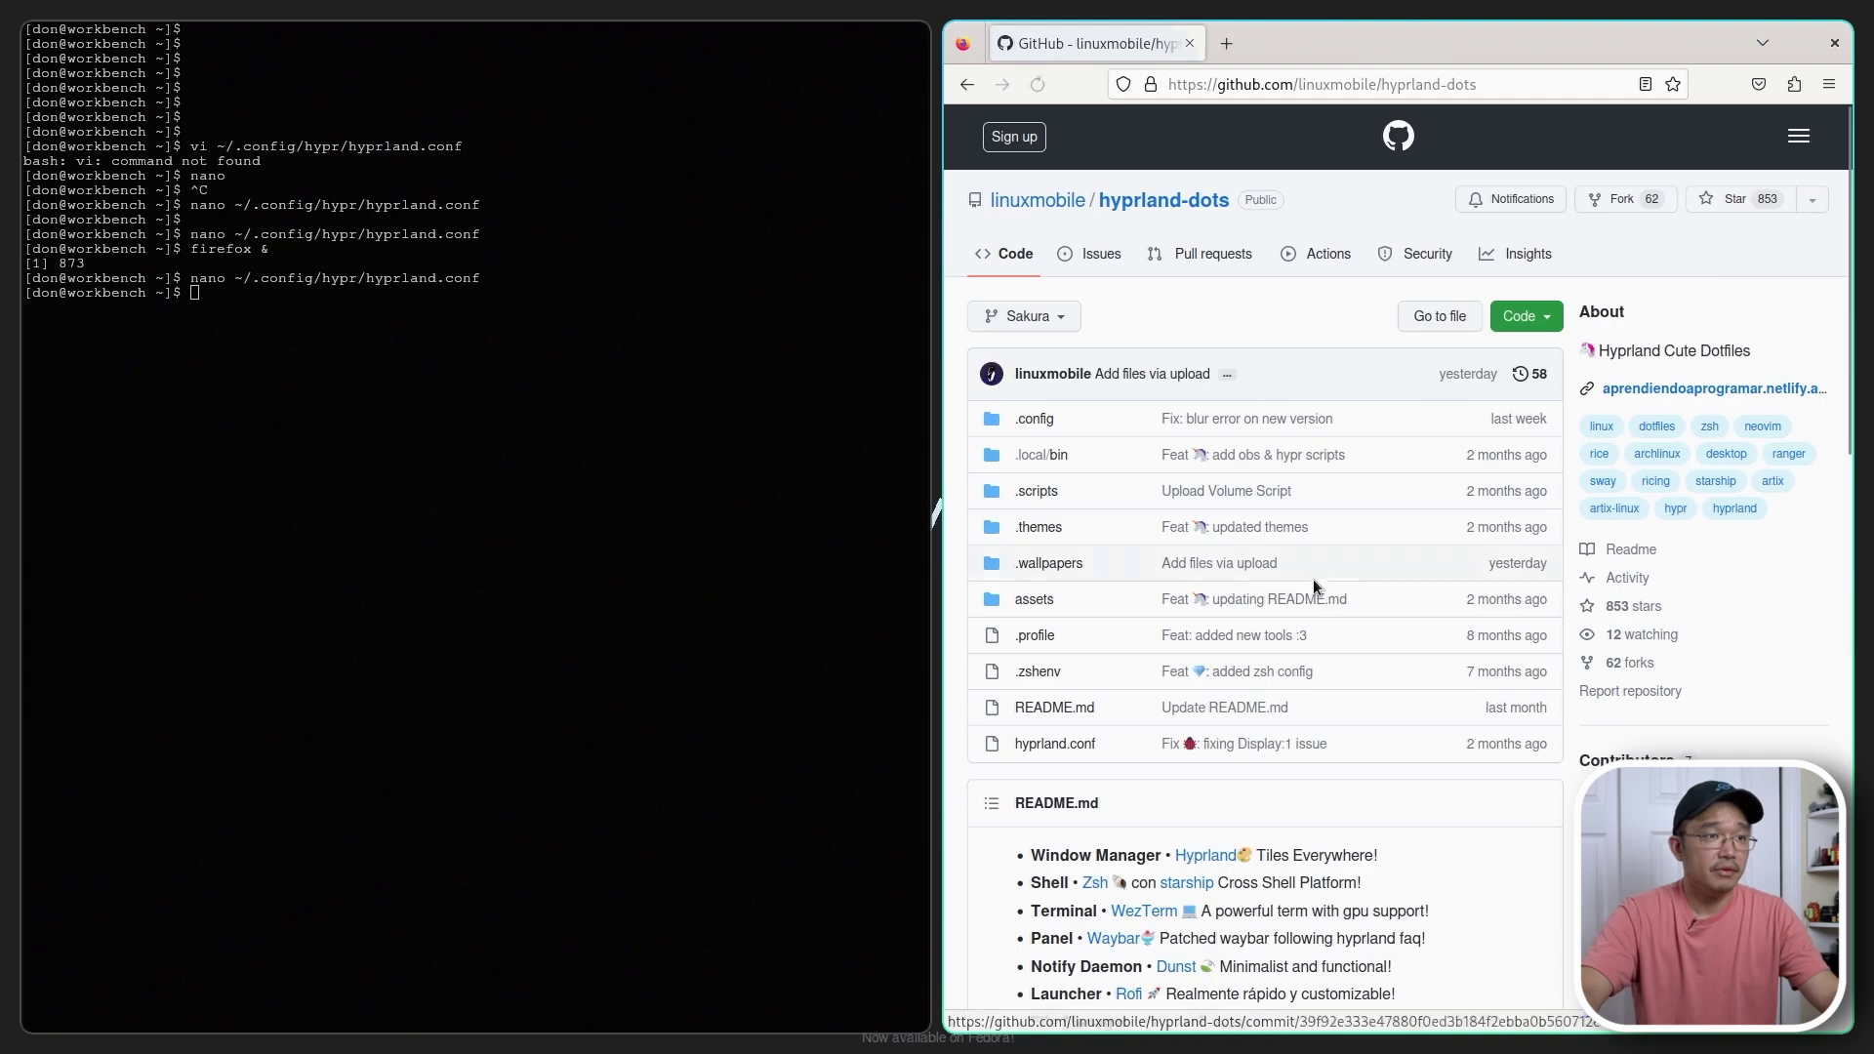
pyautogui.scroll(-10, 1321, 626)
pyautogui.scroll(3, 1197, 423)
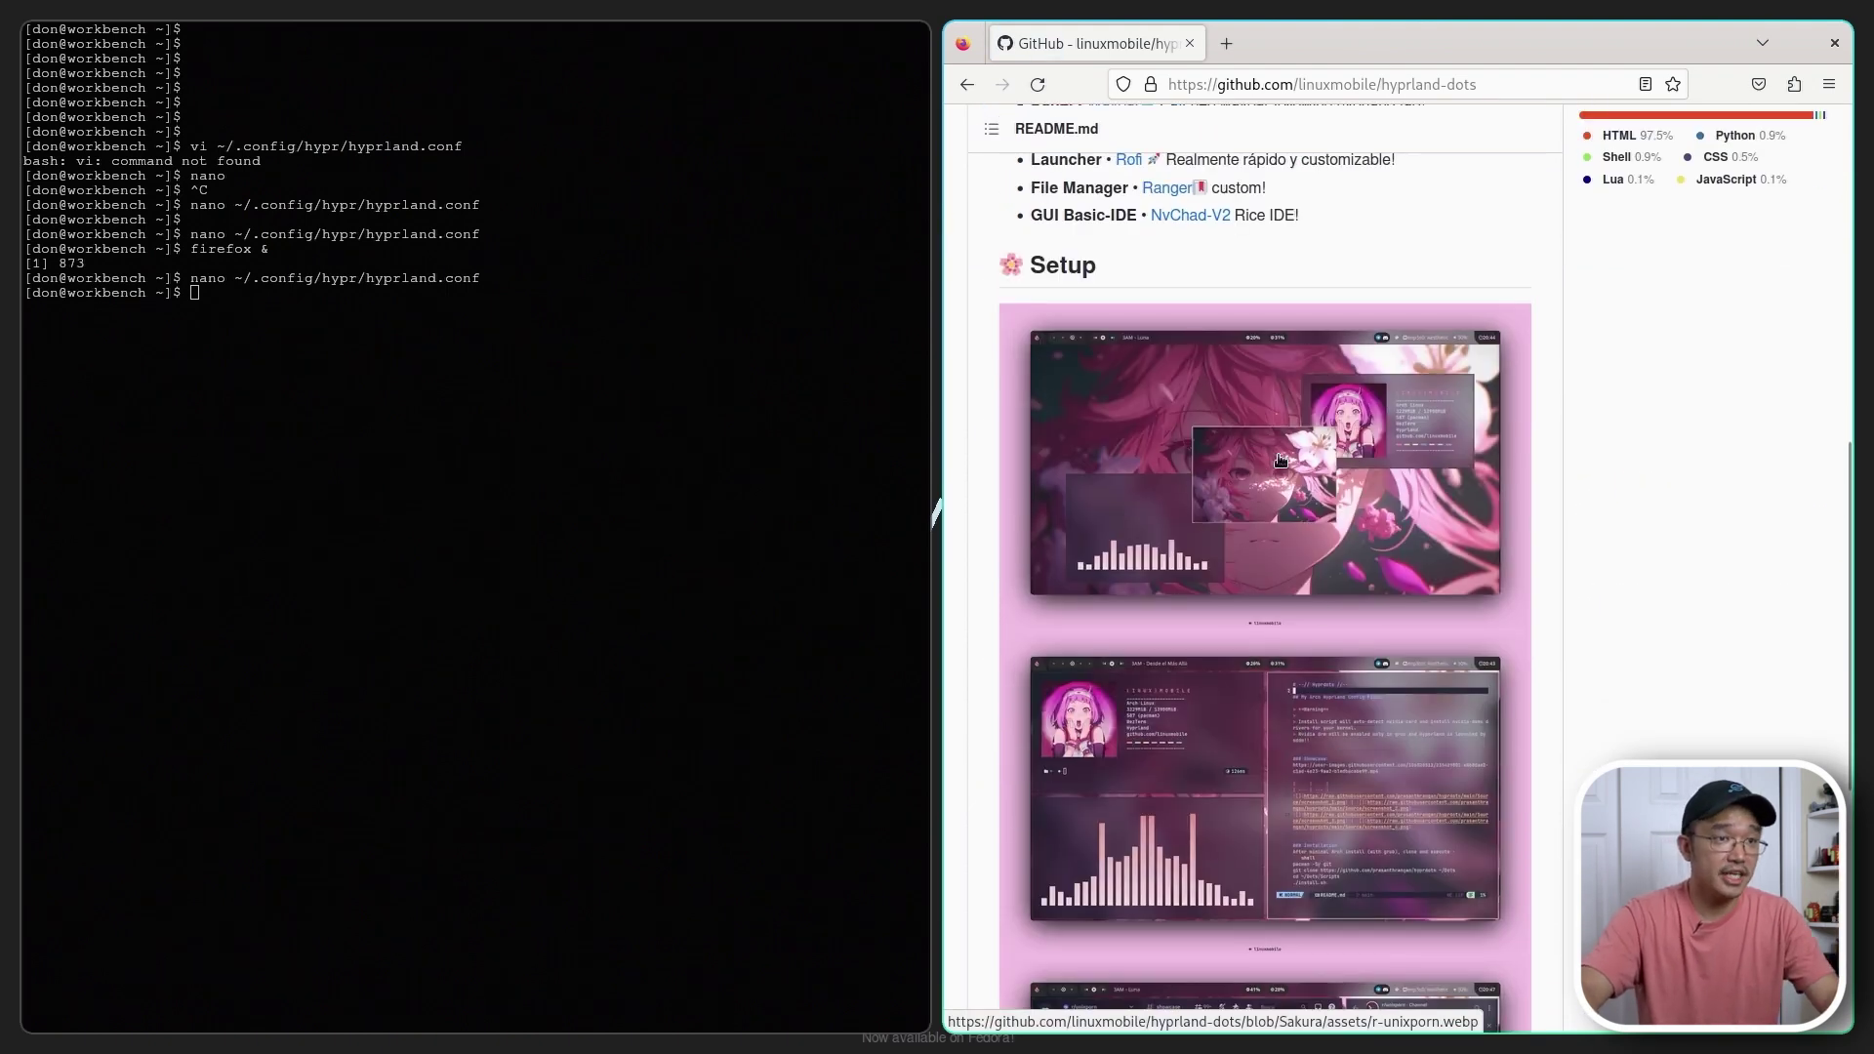
pyautogui.scroll(-6, 1367, 828)
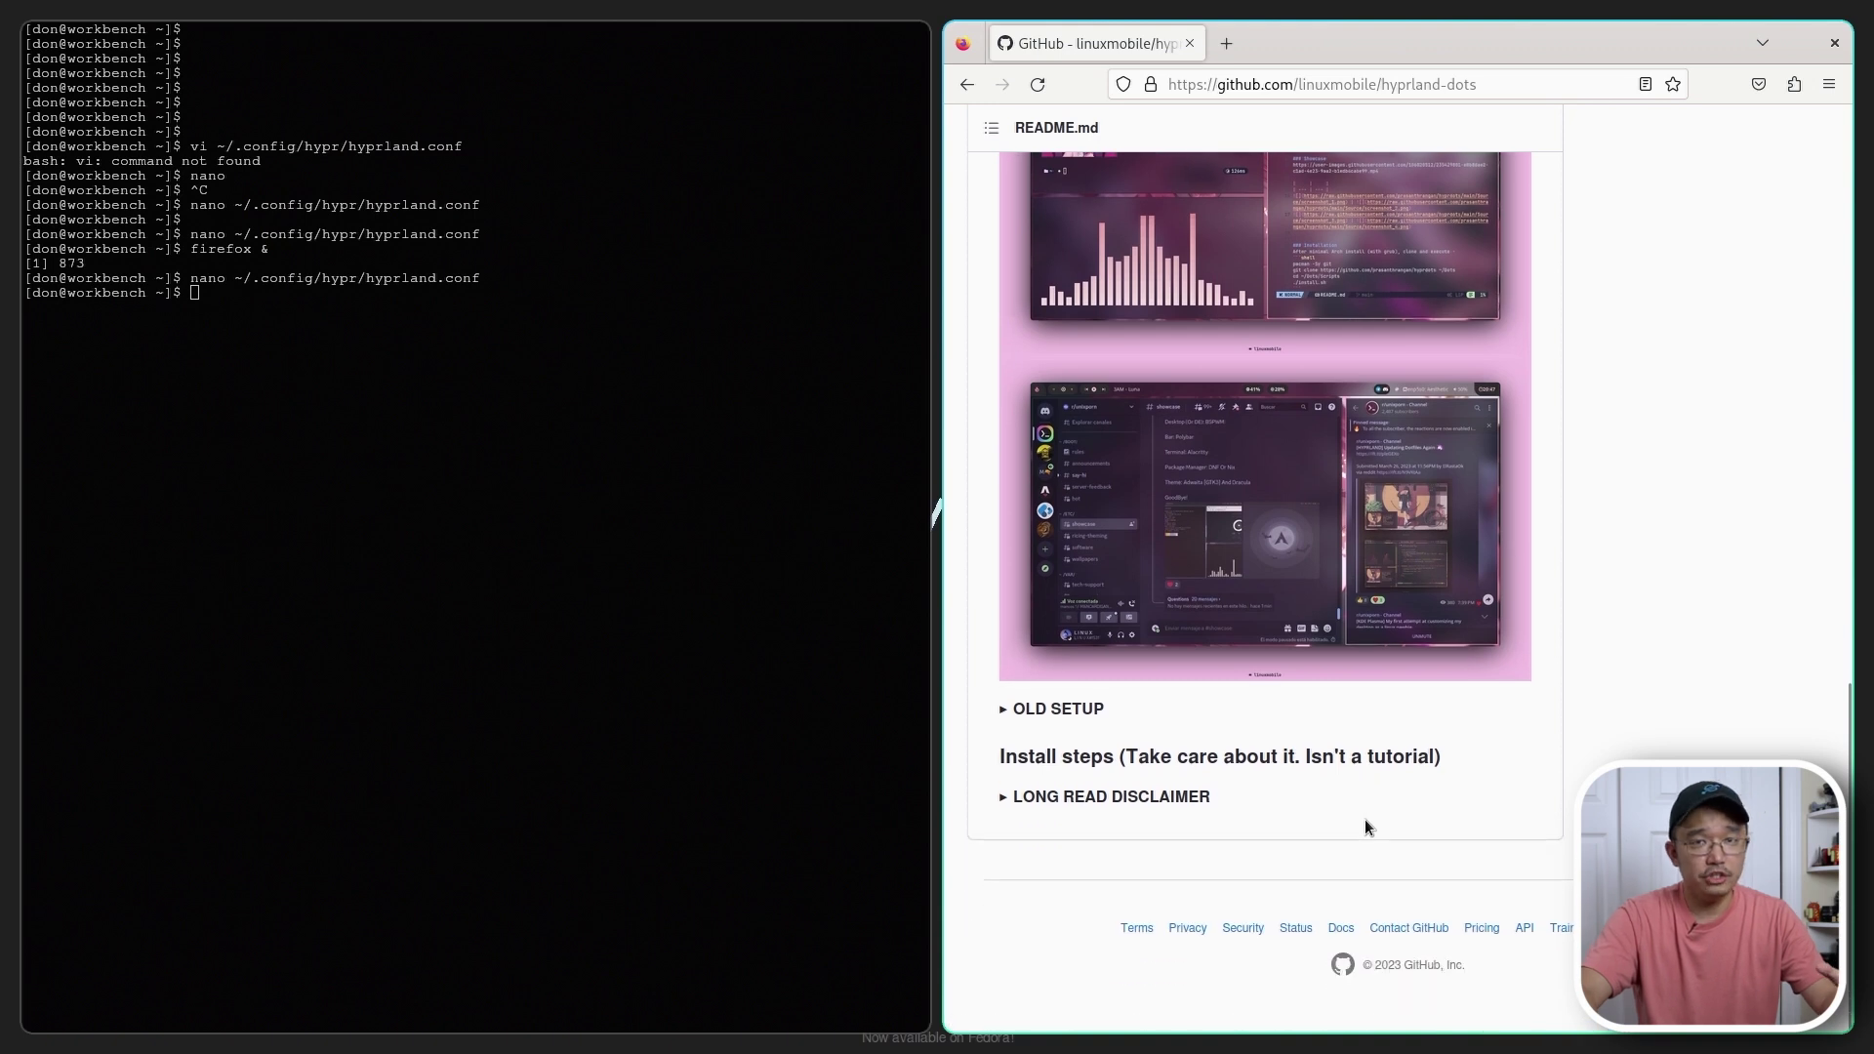
pyautogui.scroll(10, 1365, 827)
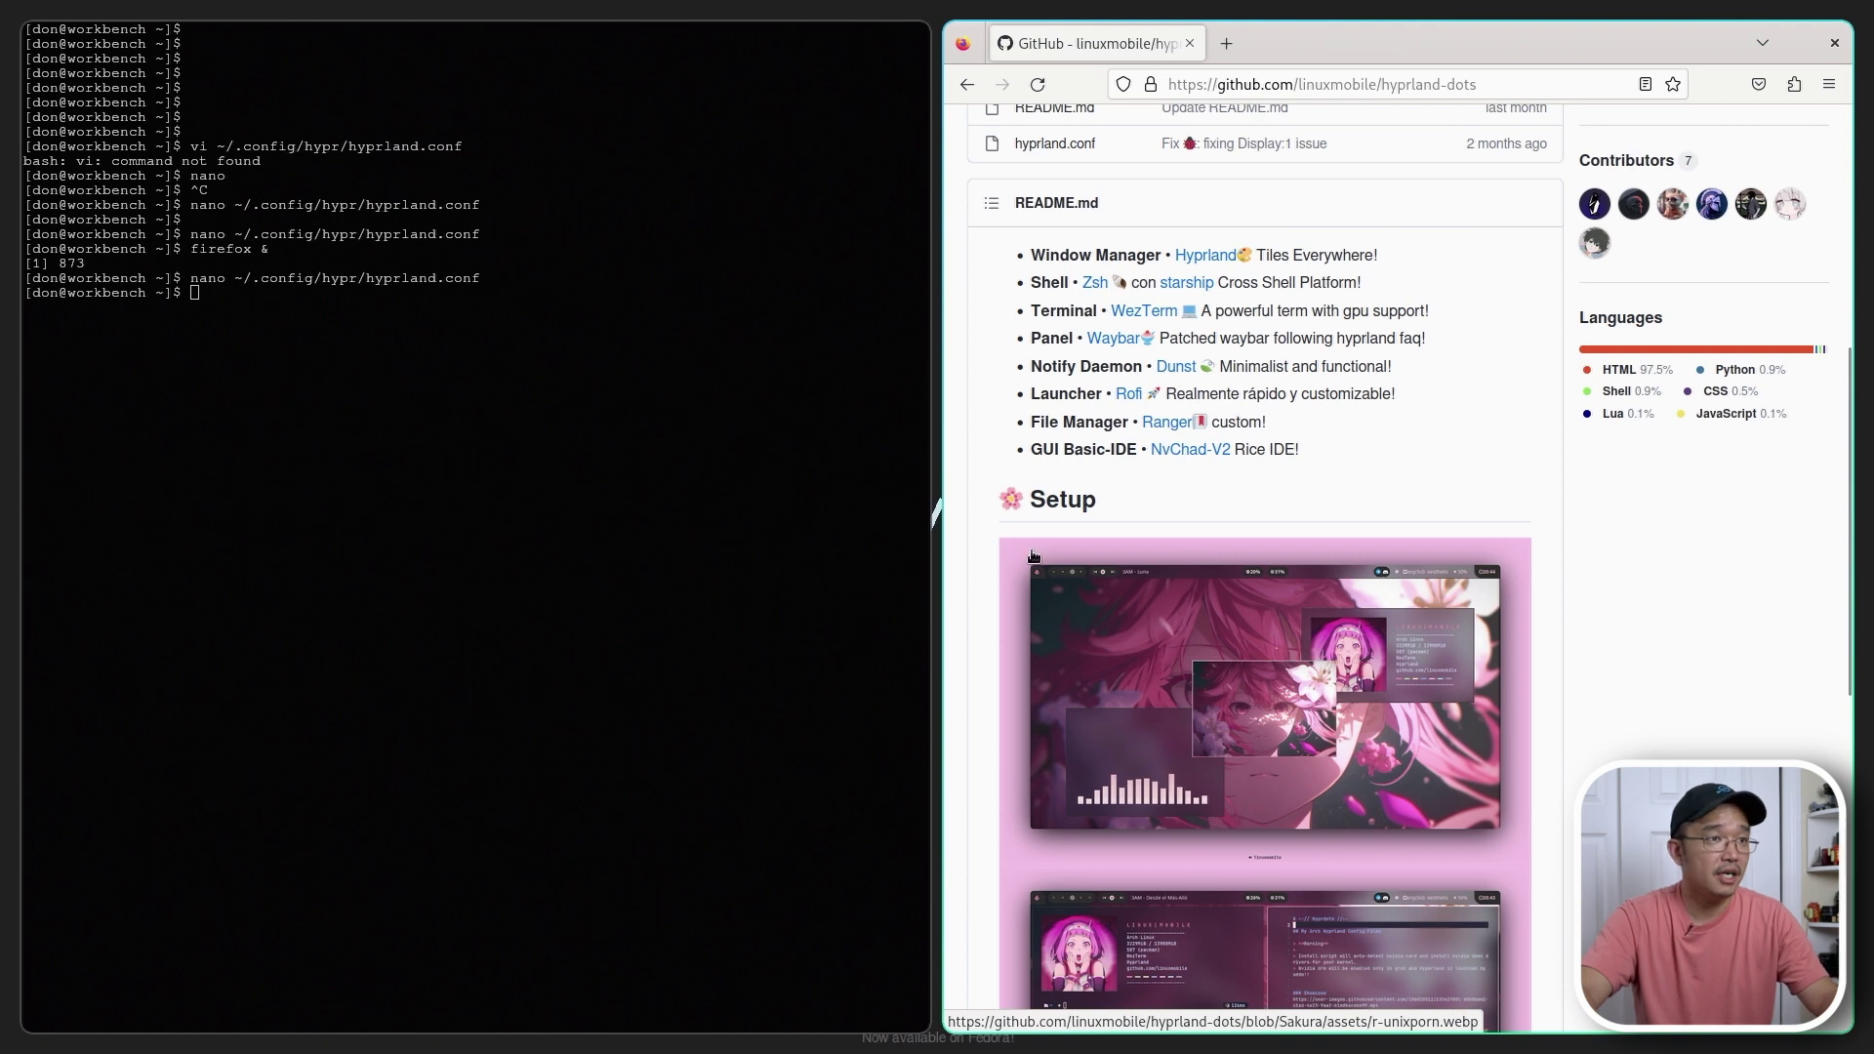
pyautogui.scroll(6, 1349, 398)
pyautogui.scroll(-15, 1349, 399)
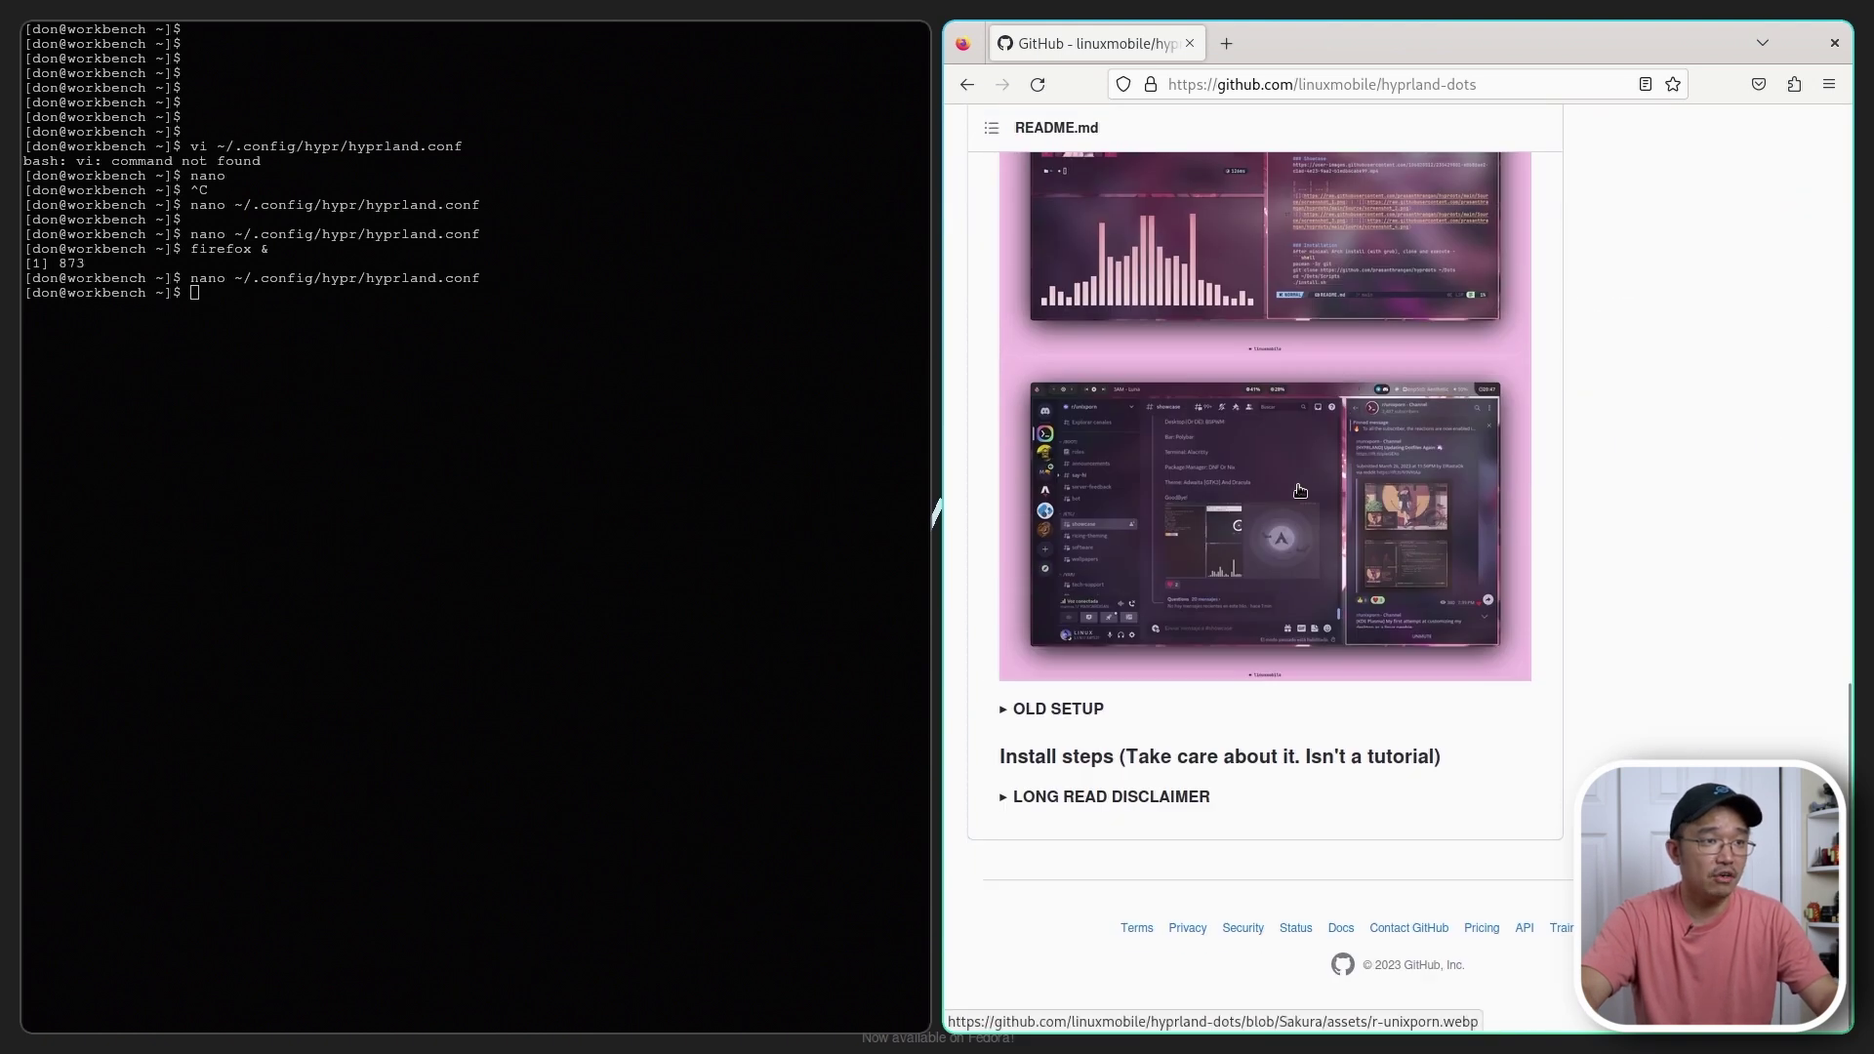
# - Expand OLD SETUP, LONG READ DISCLAIMER and Hyprland Stuff, then type 'sudo pacman -Syu paru' in the terminal
pyautogui.click(1059, 707)
pyautogui.scroll(-5, 1316, 638)
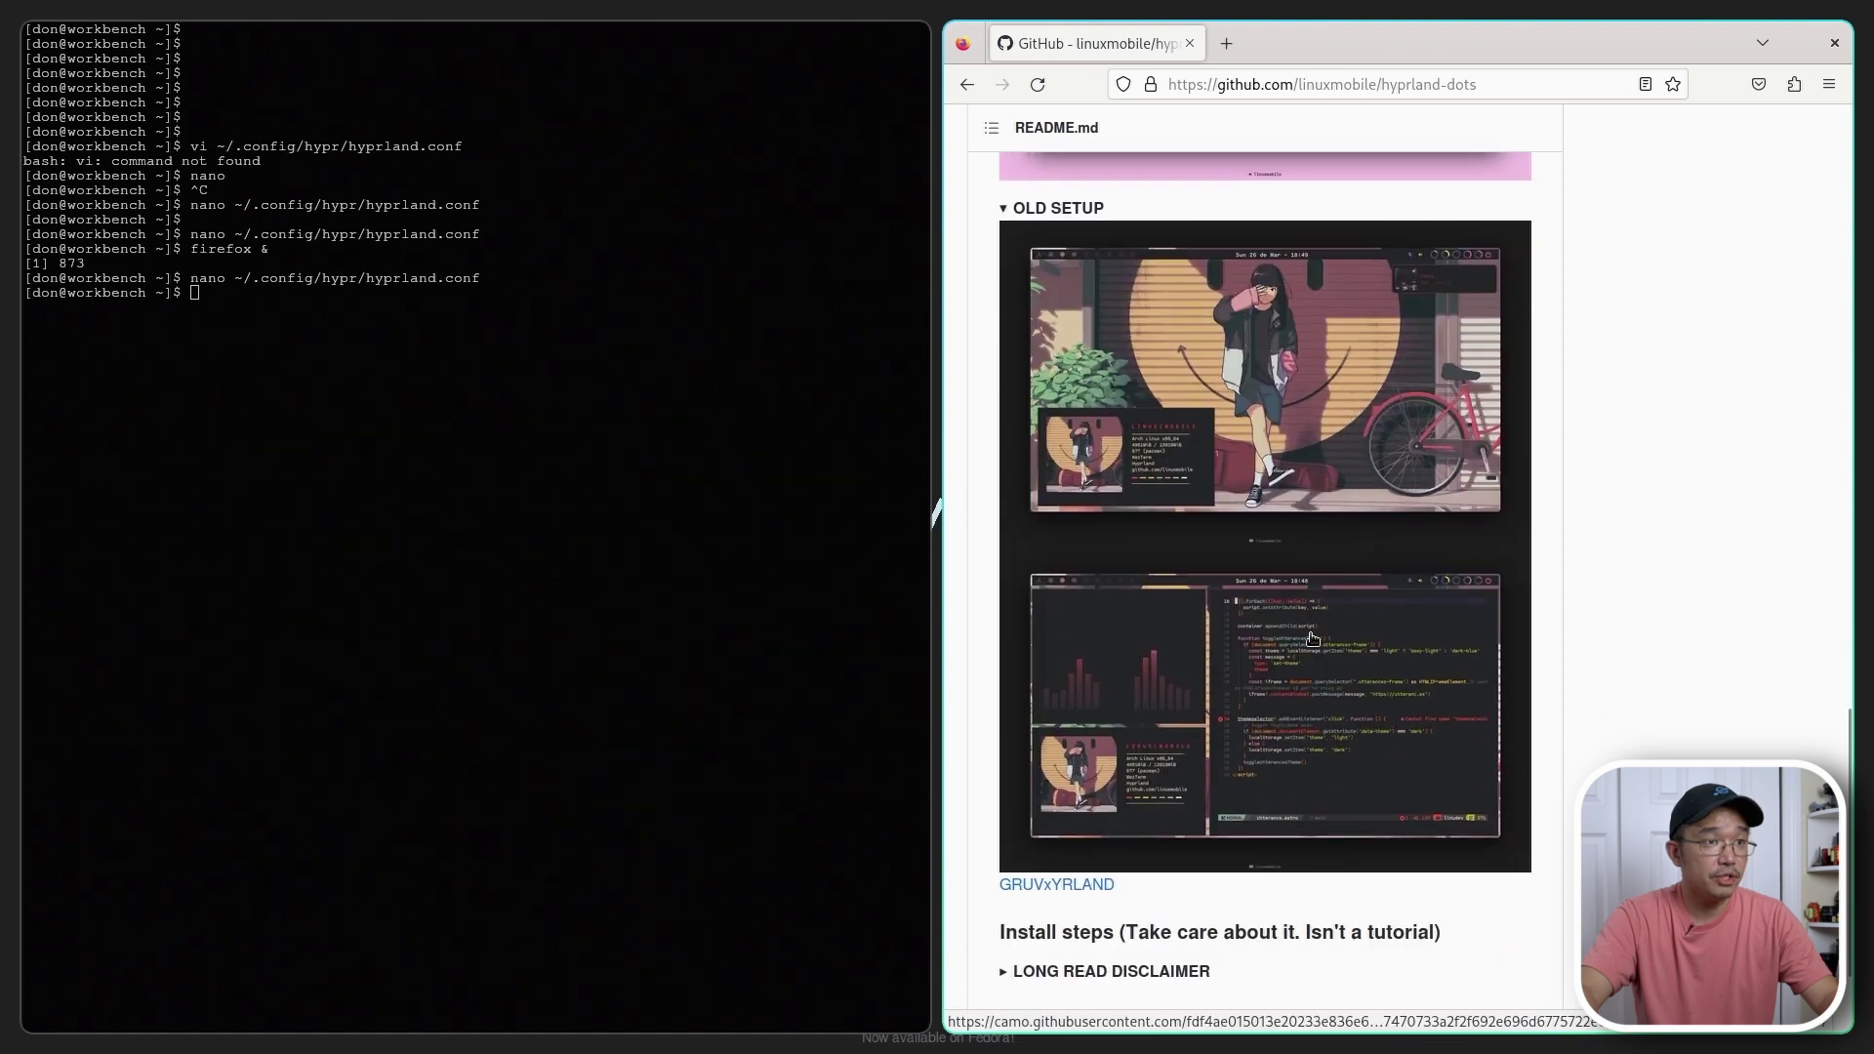
pyautogui.scroll(-3, 1313, 640)
pyautogui.scroll(8, 1269, 508)
pyautogui.scroll(-8, 1213, 376)
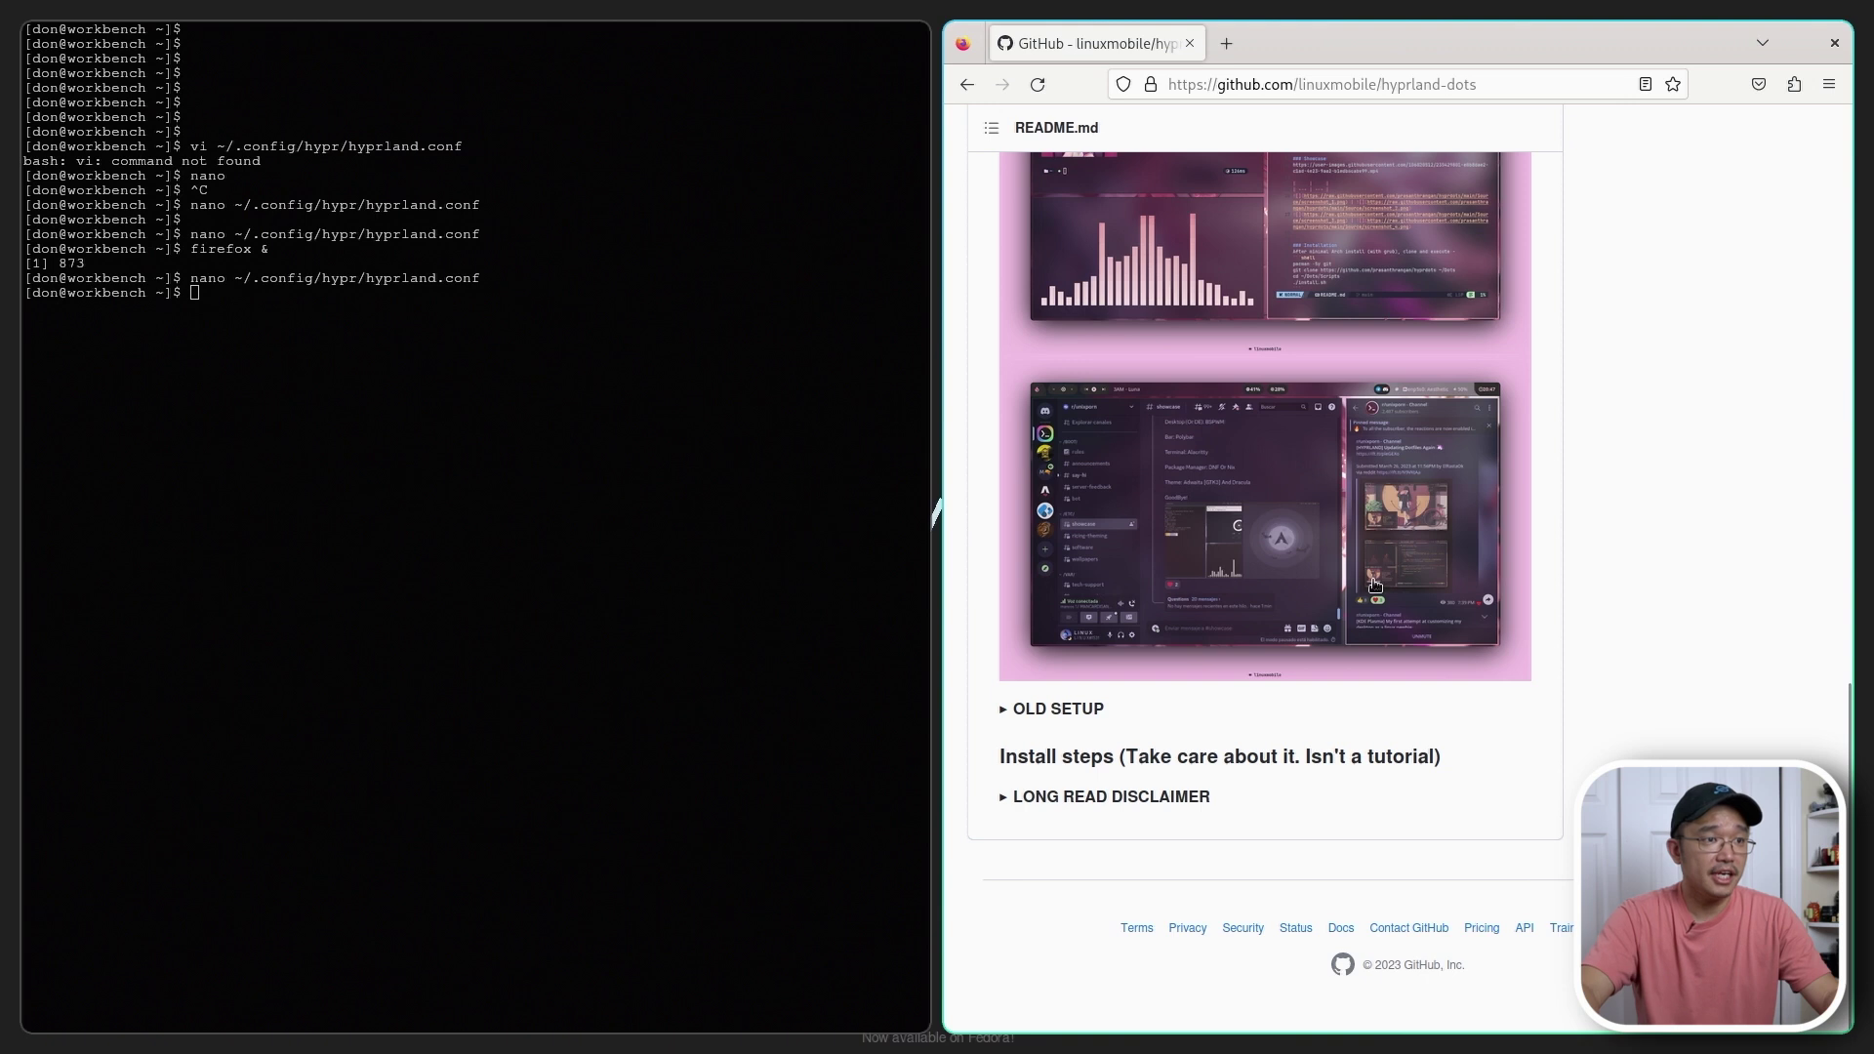
pyautogui.click(1052, 796)
pyautogui.scroll(-5, 1285, 659)
pyautogui.scroll(3, 1097, 361)
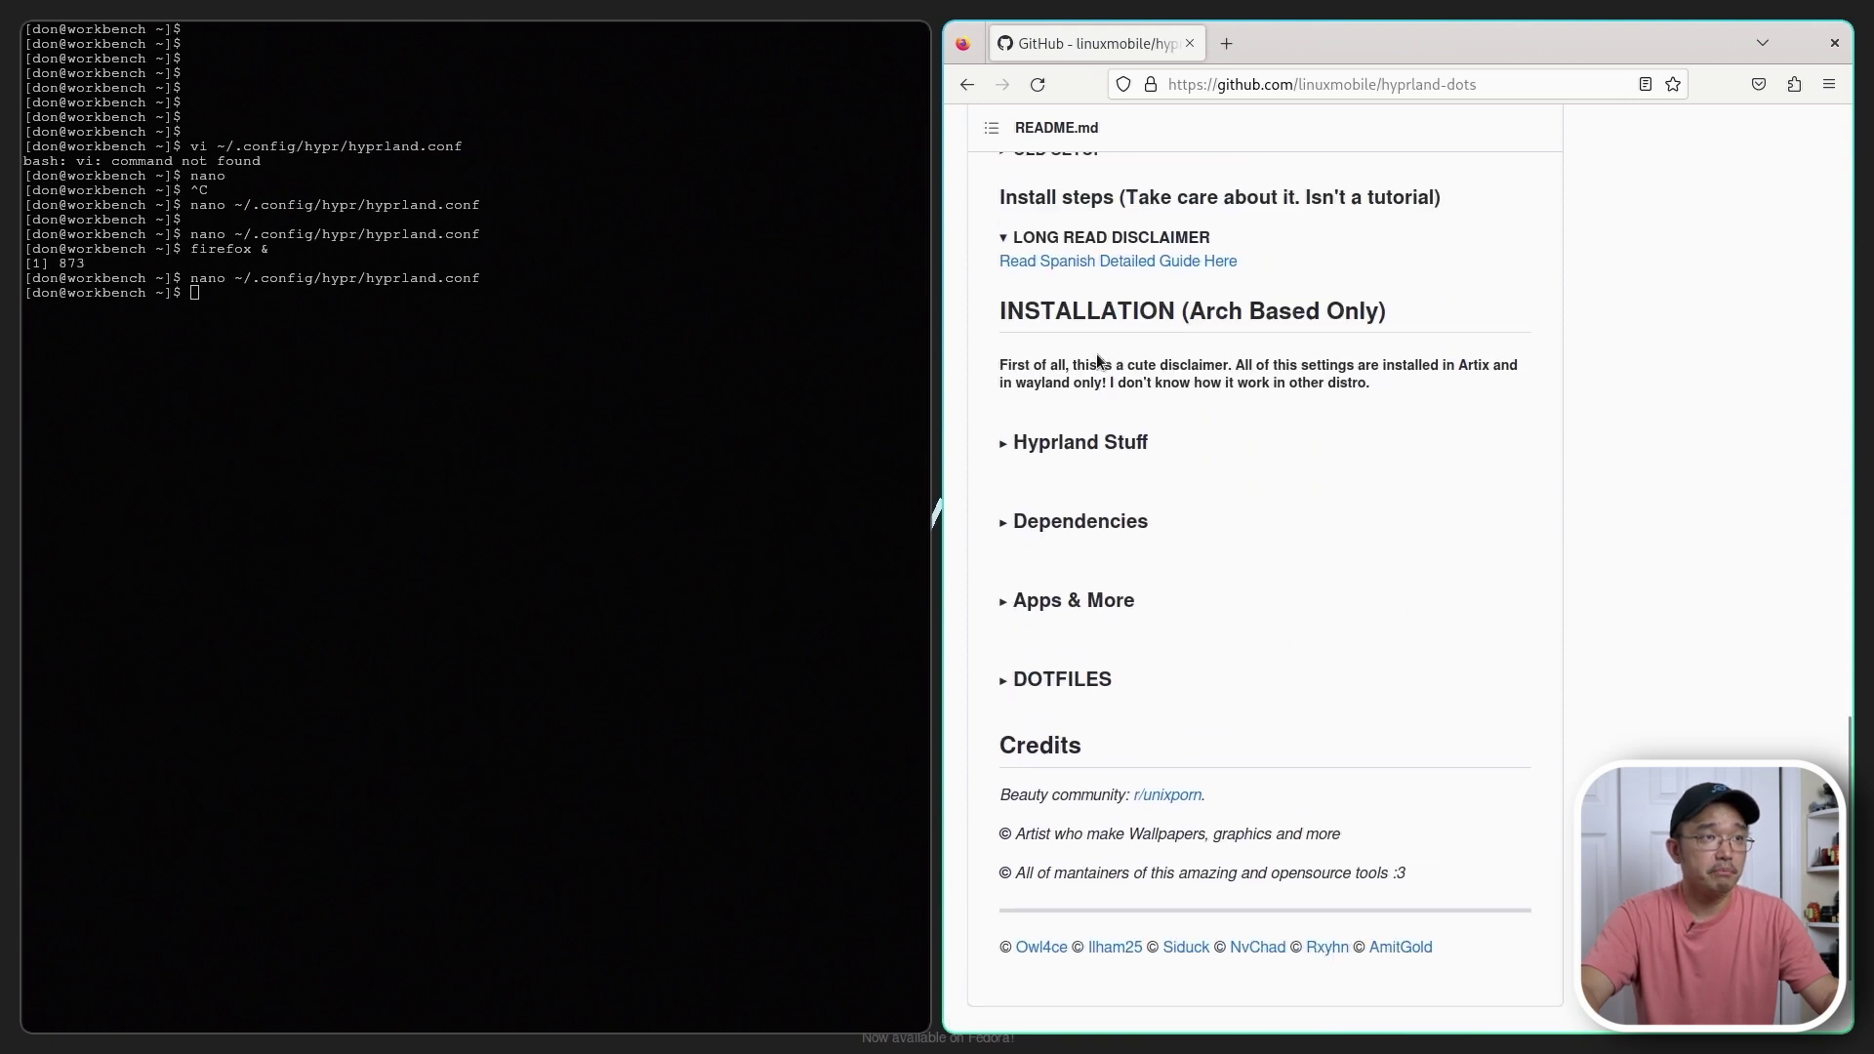
pyautogui.click(1080, 443)
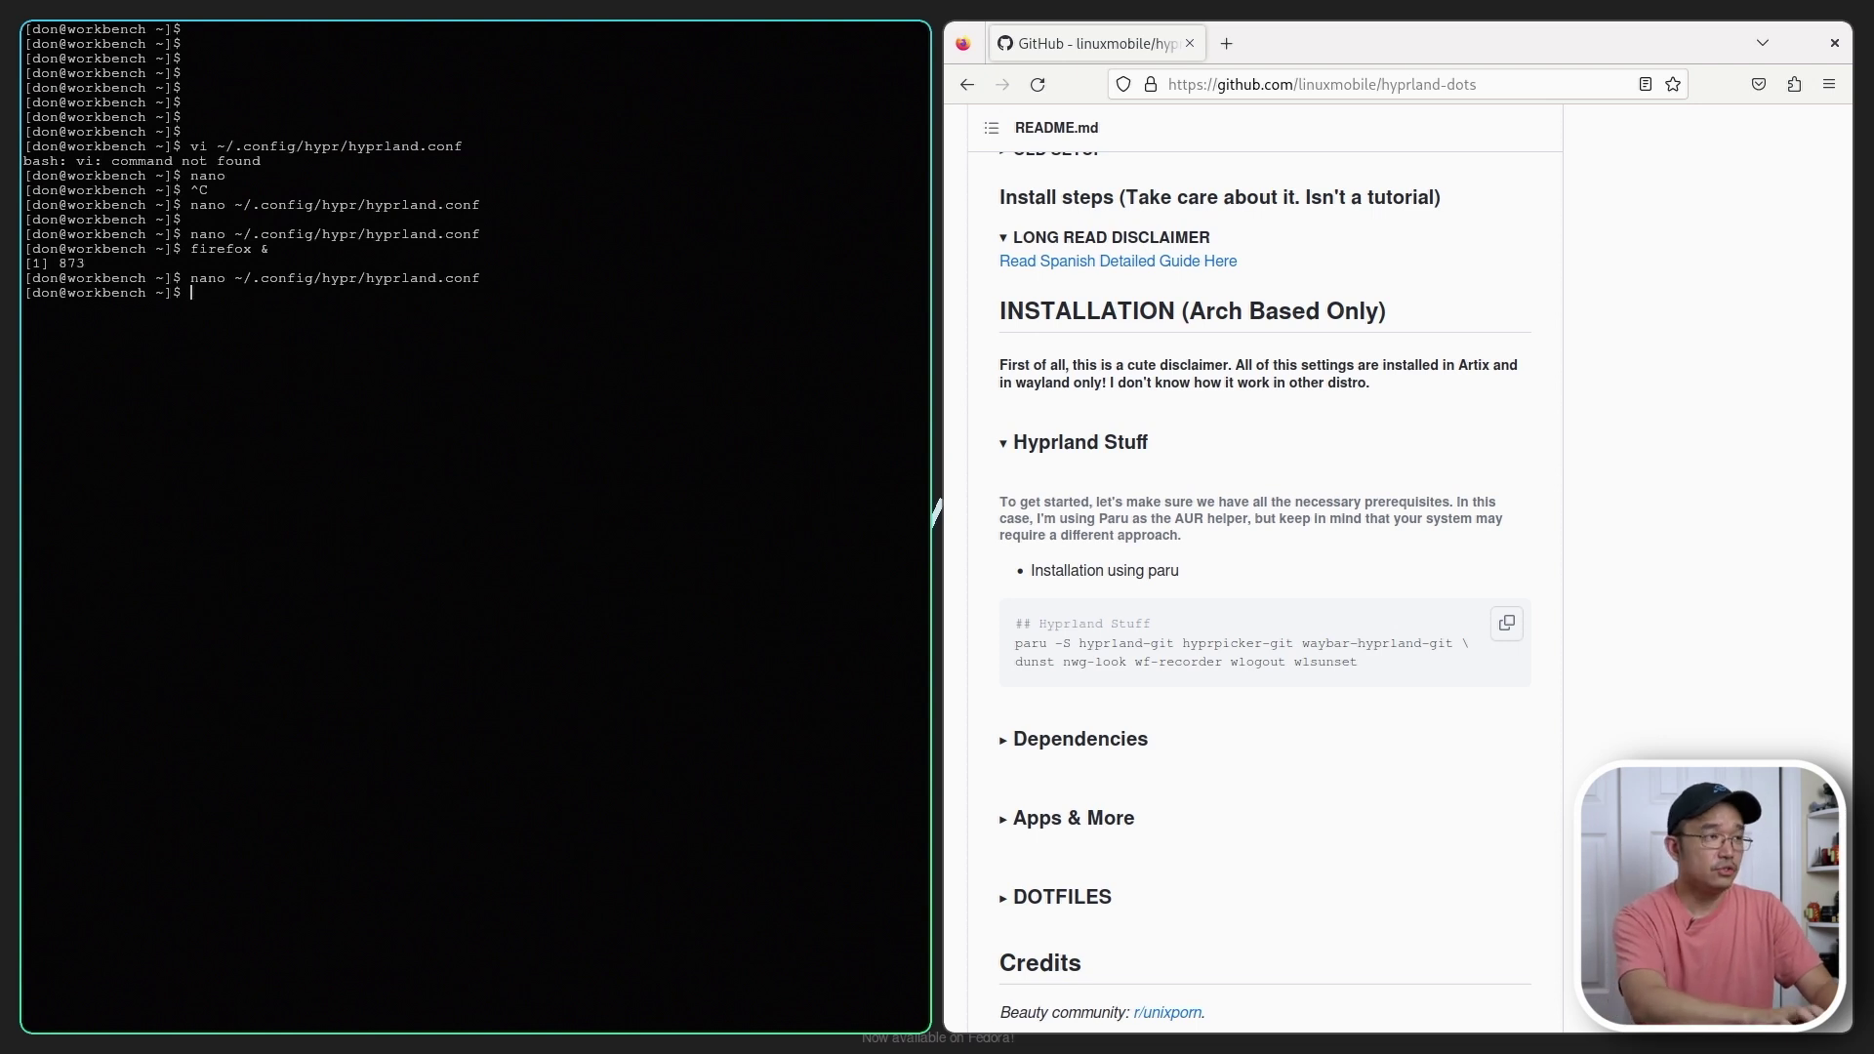
pyautogui.write('sudo pacman -Syu paru')
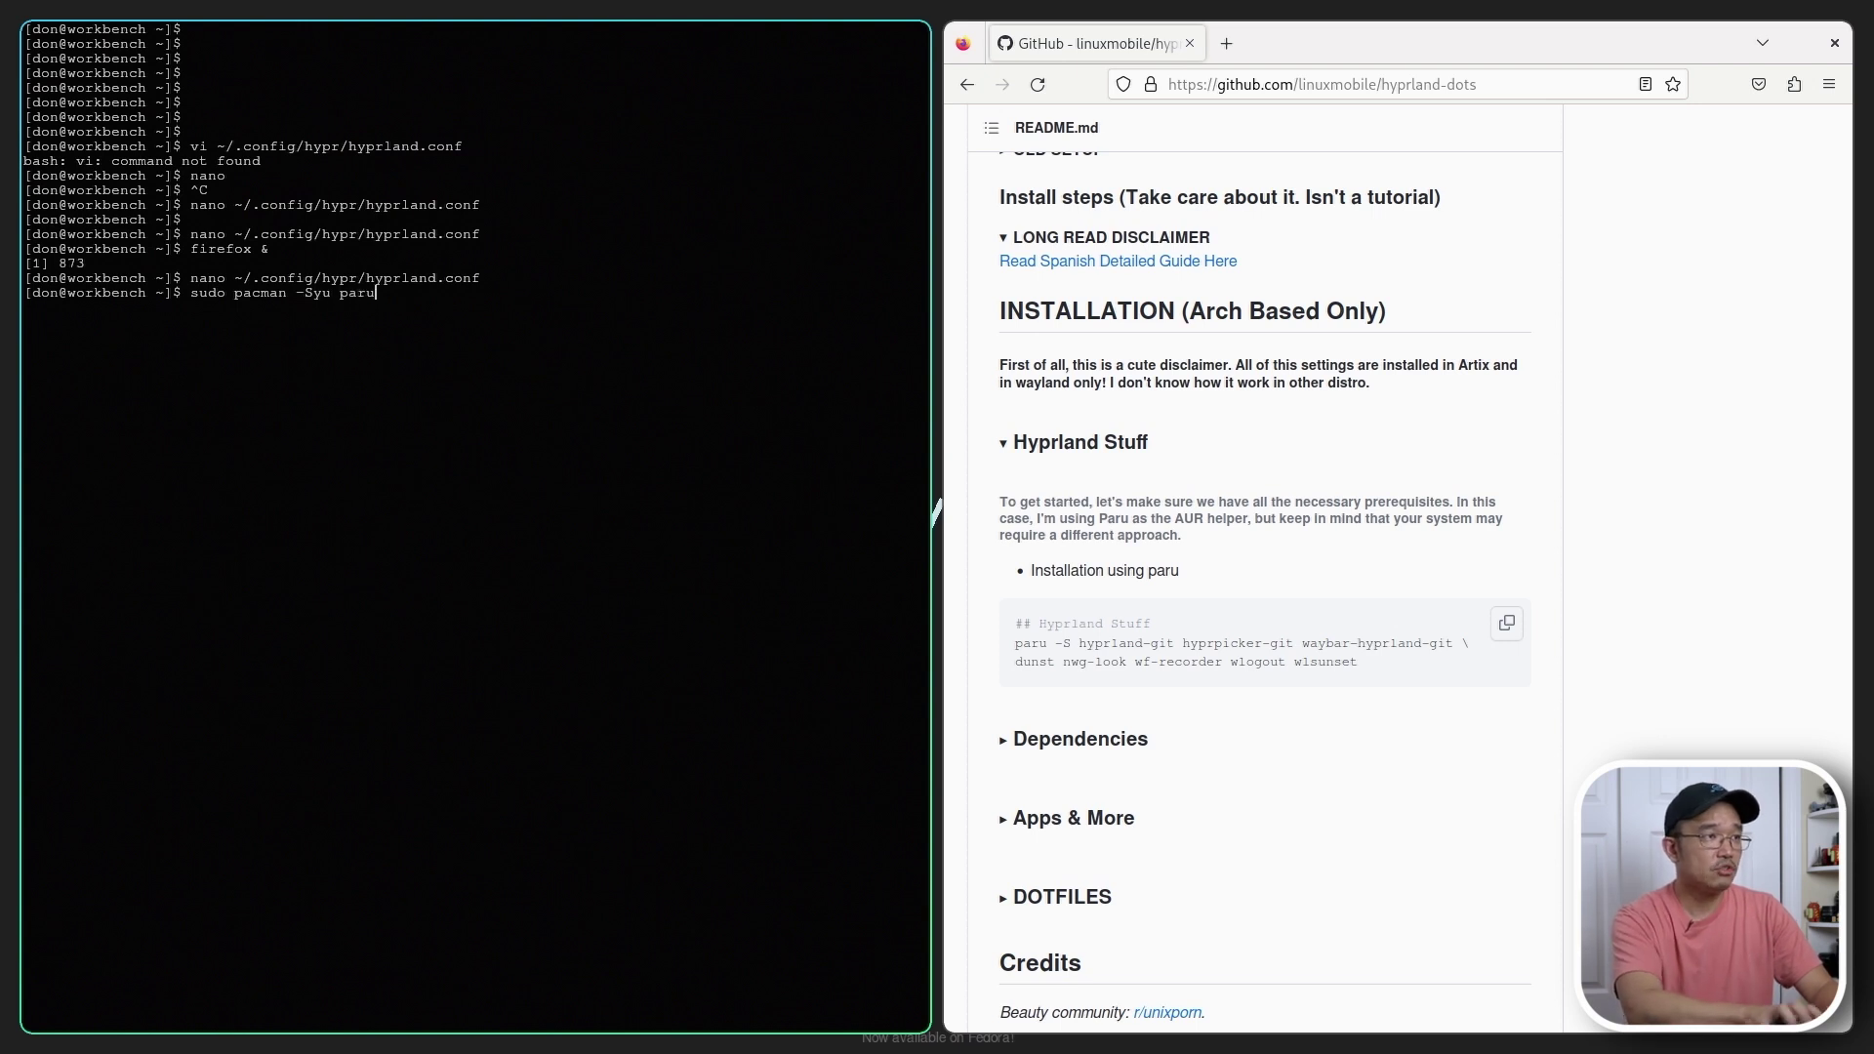
# - Try installing paru, then yay, with sudo pacman -Syu; both fail with 'target not found'
pyautogui.press('Return')
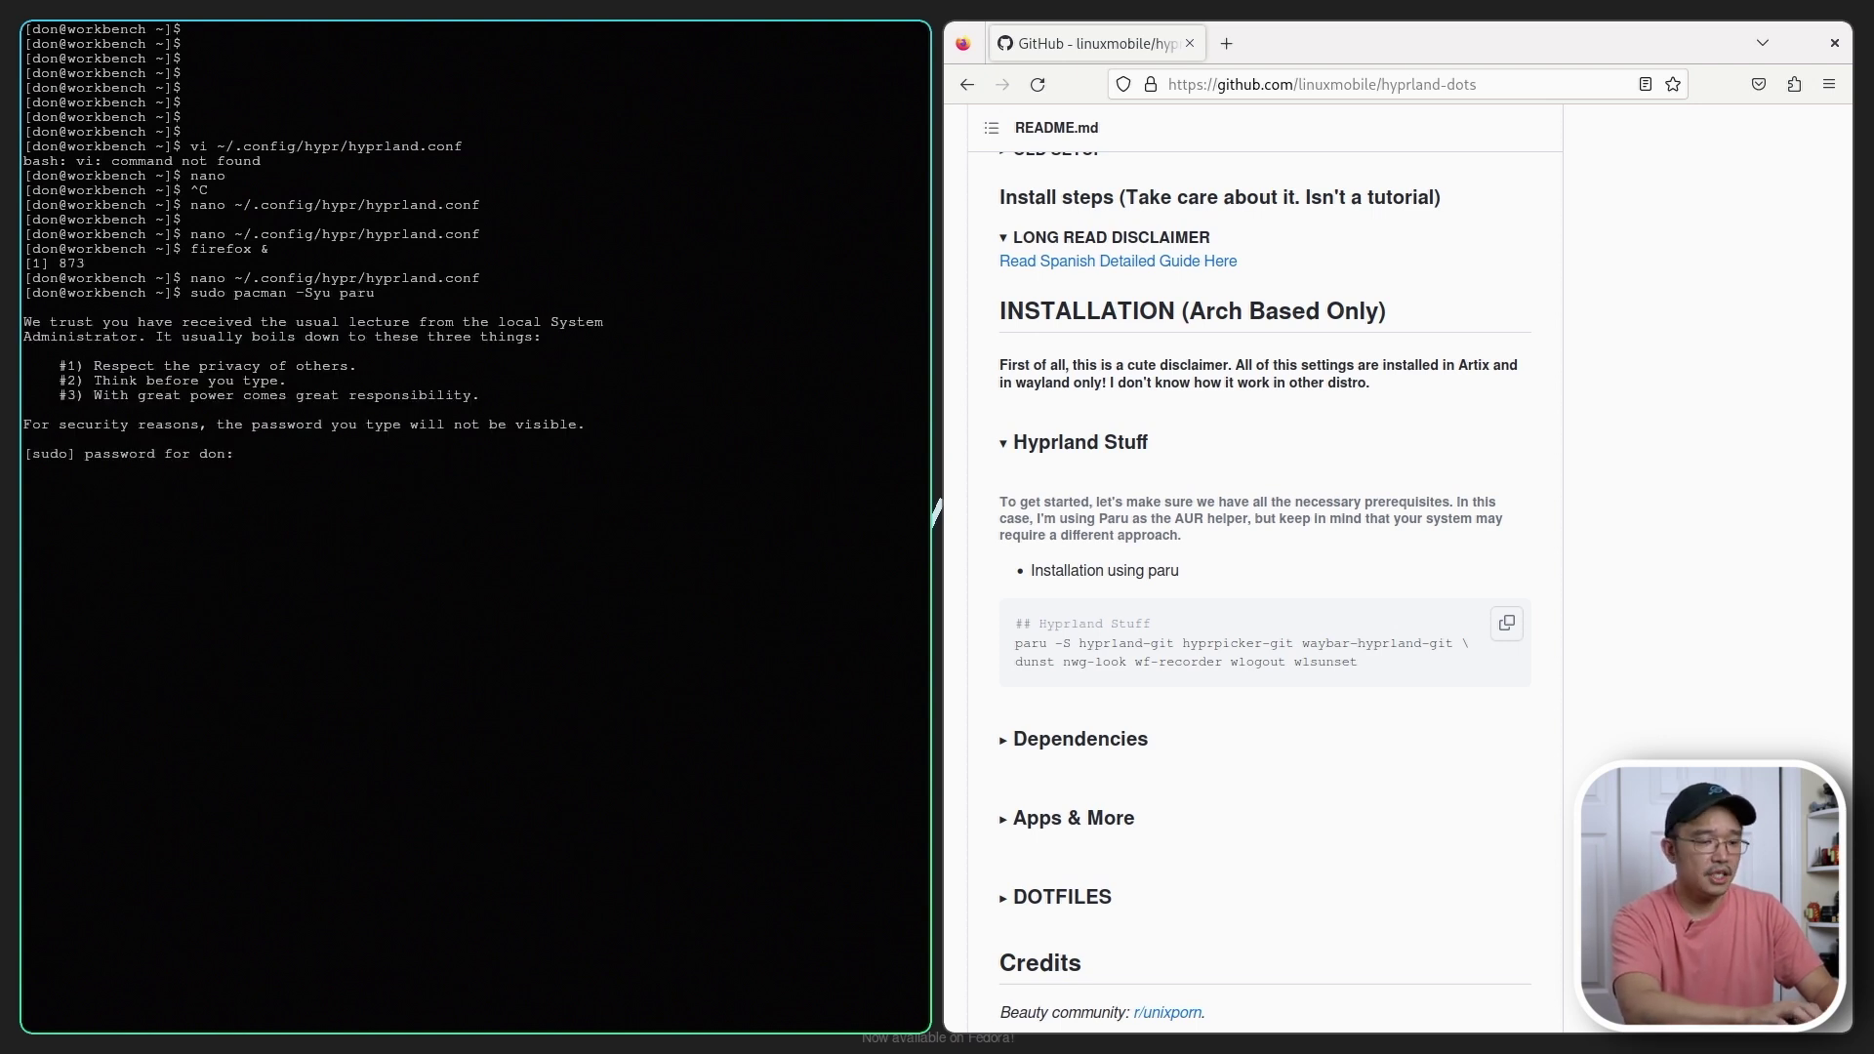
pyautogui.press('Return')
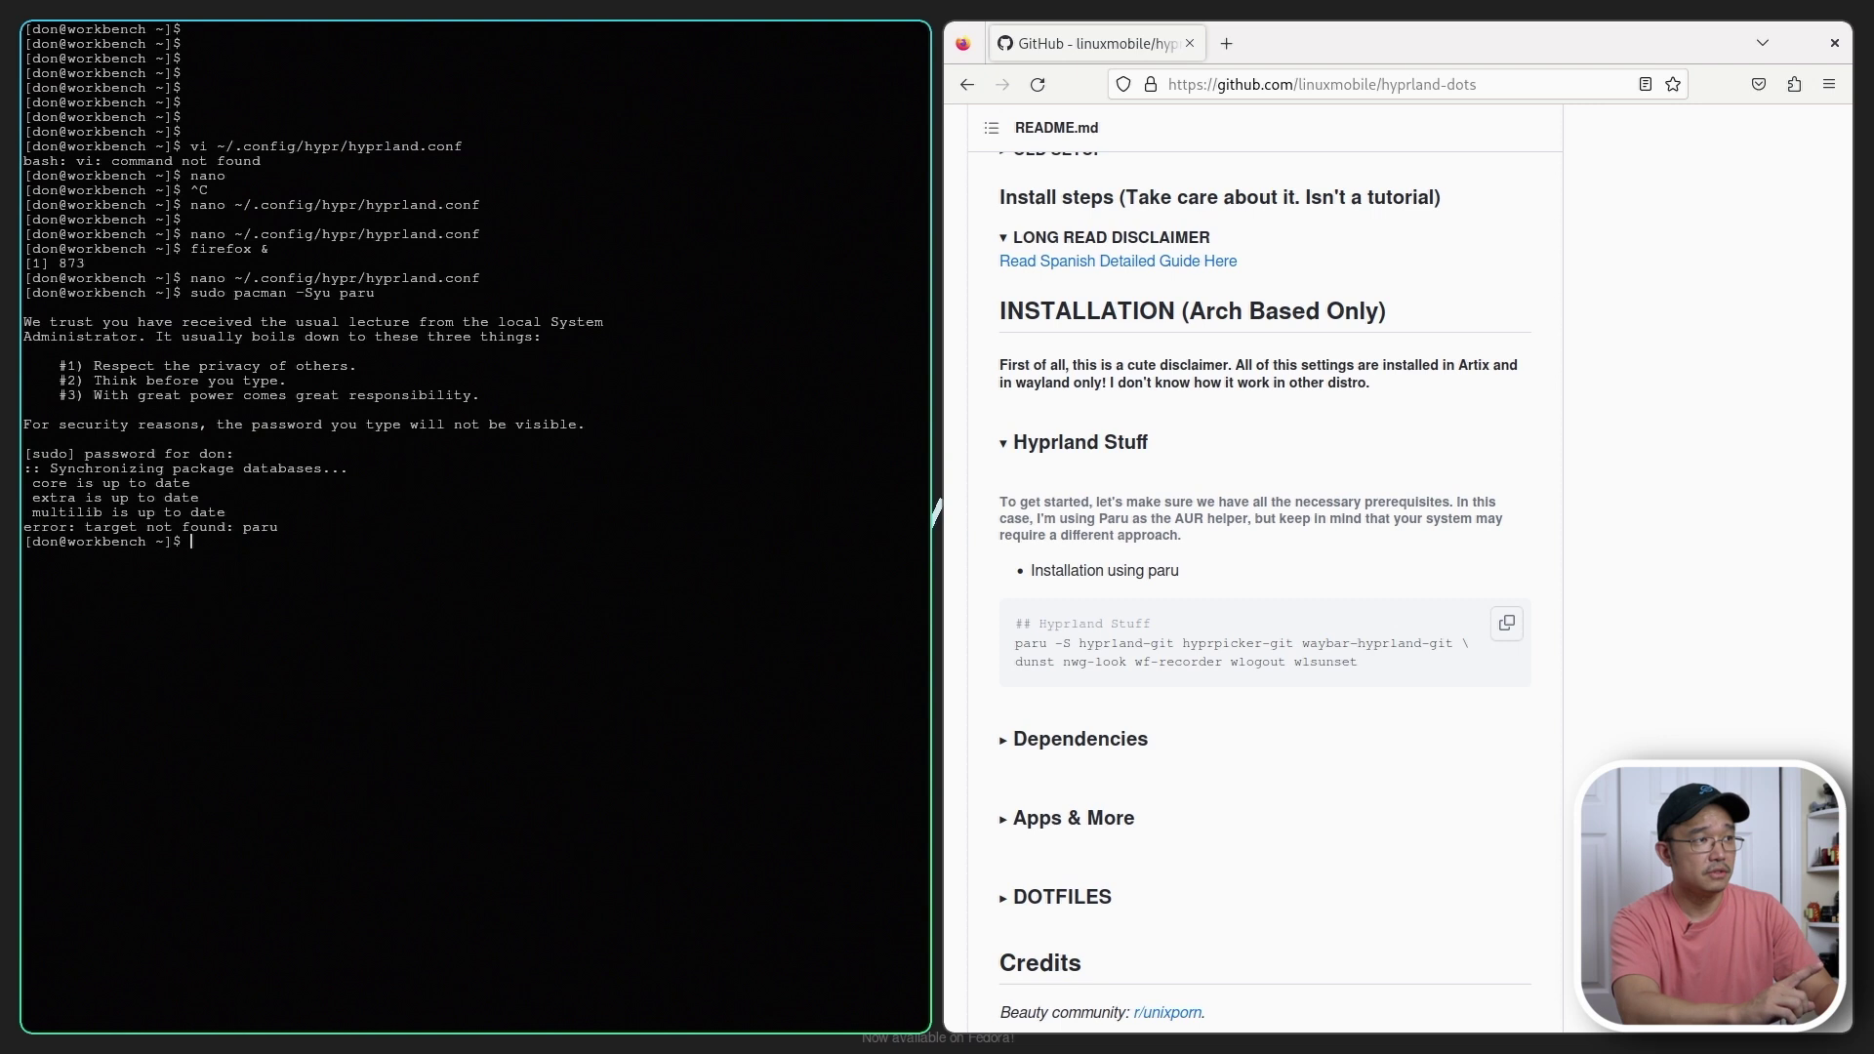
pyautogui.press('Up')
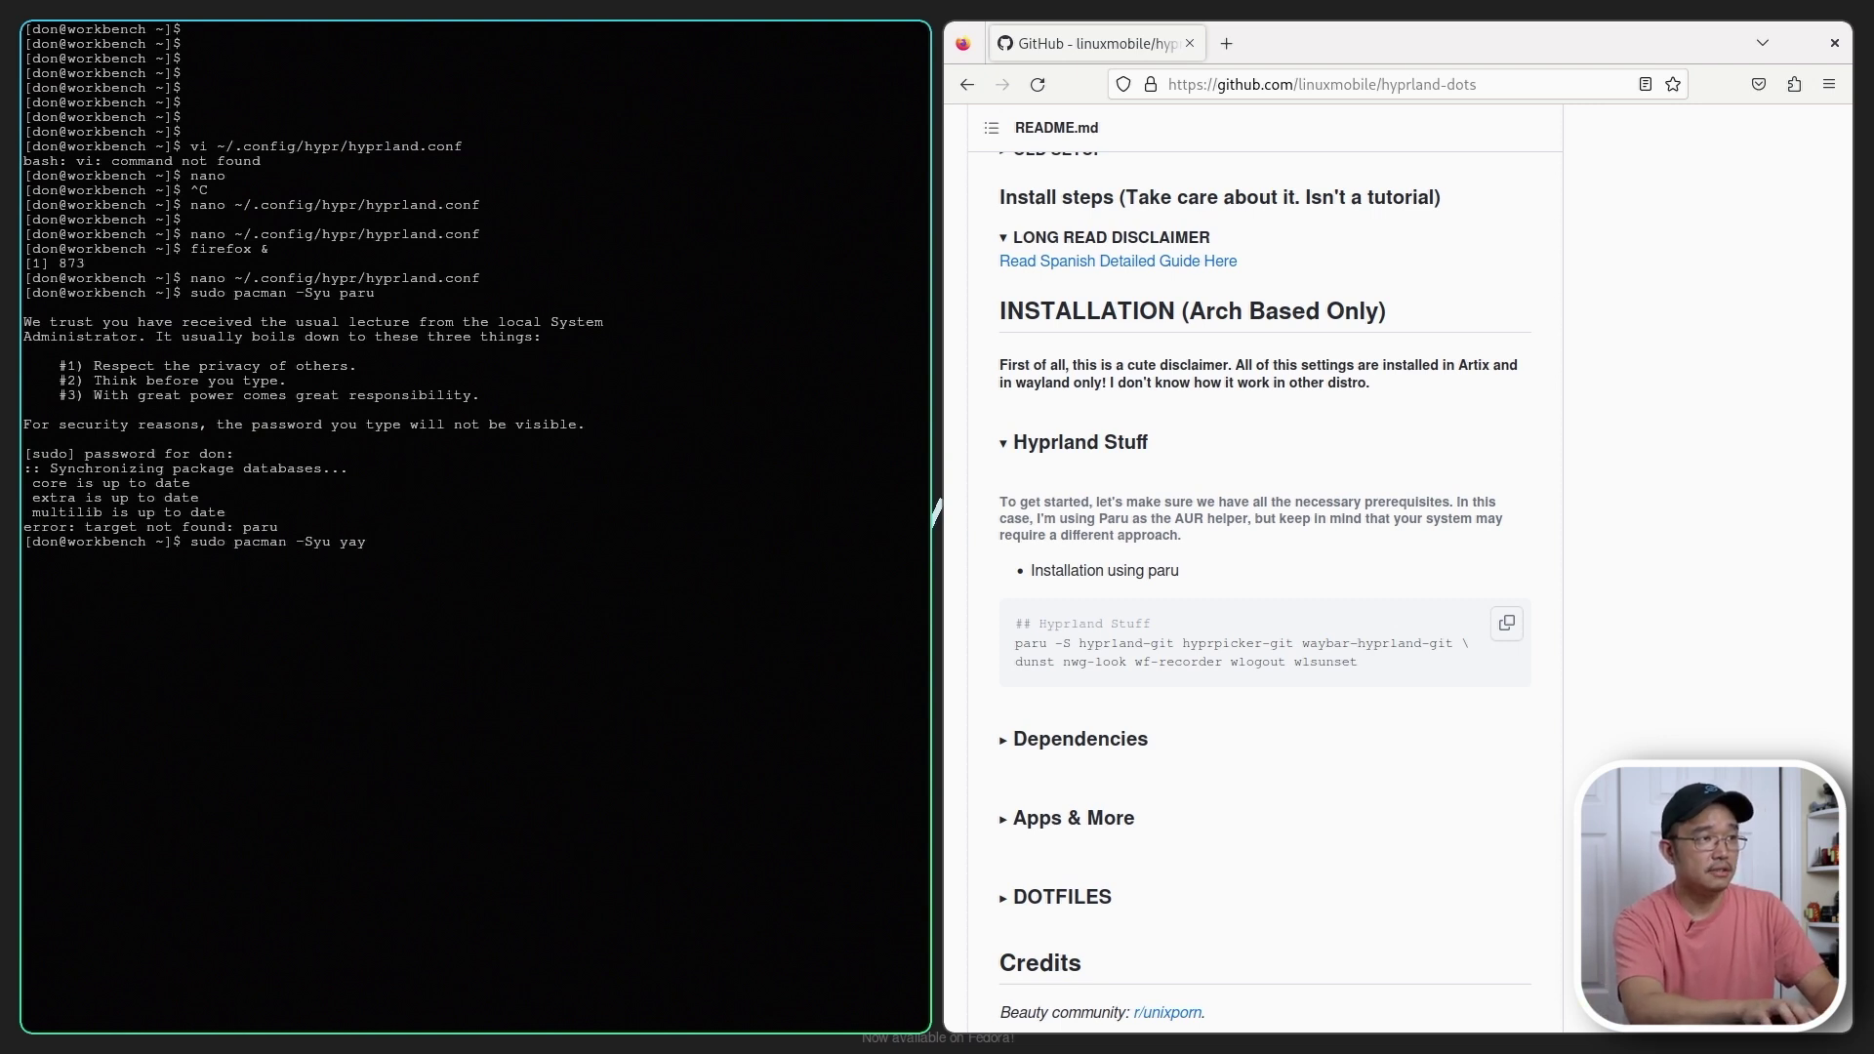
pyautogui.write('yay')
pyautogui.press('Return')
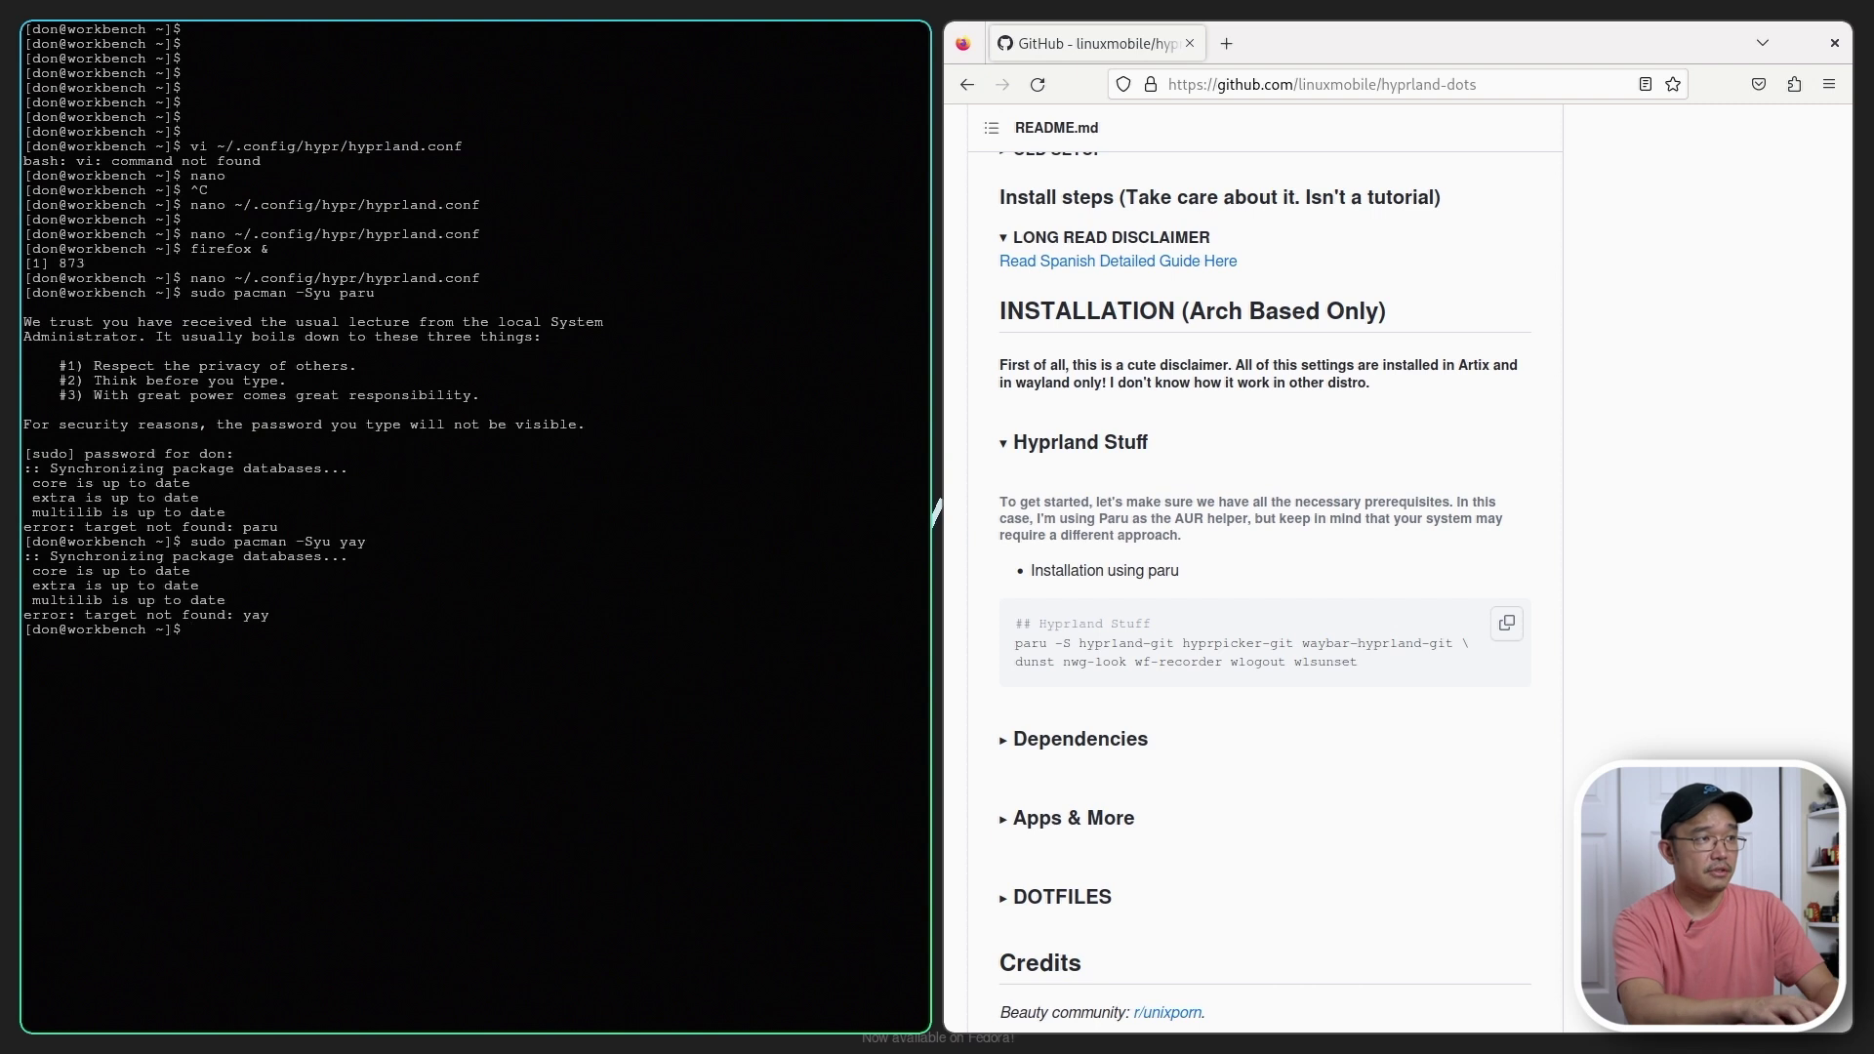
pyautogui.press('Up')
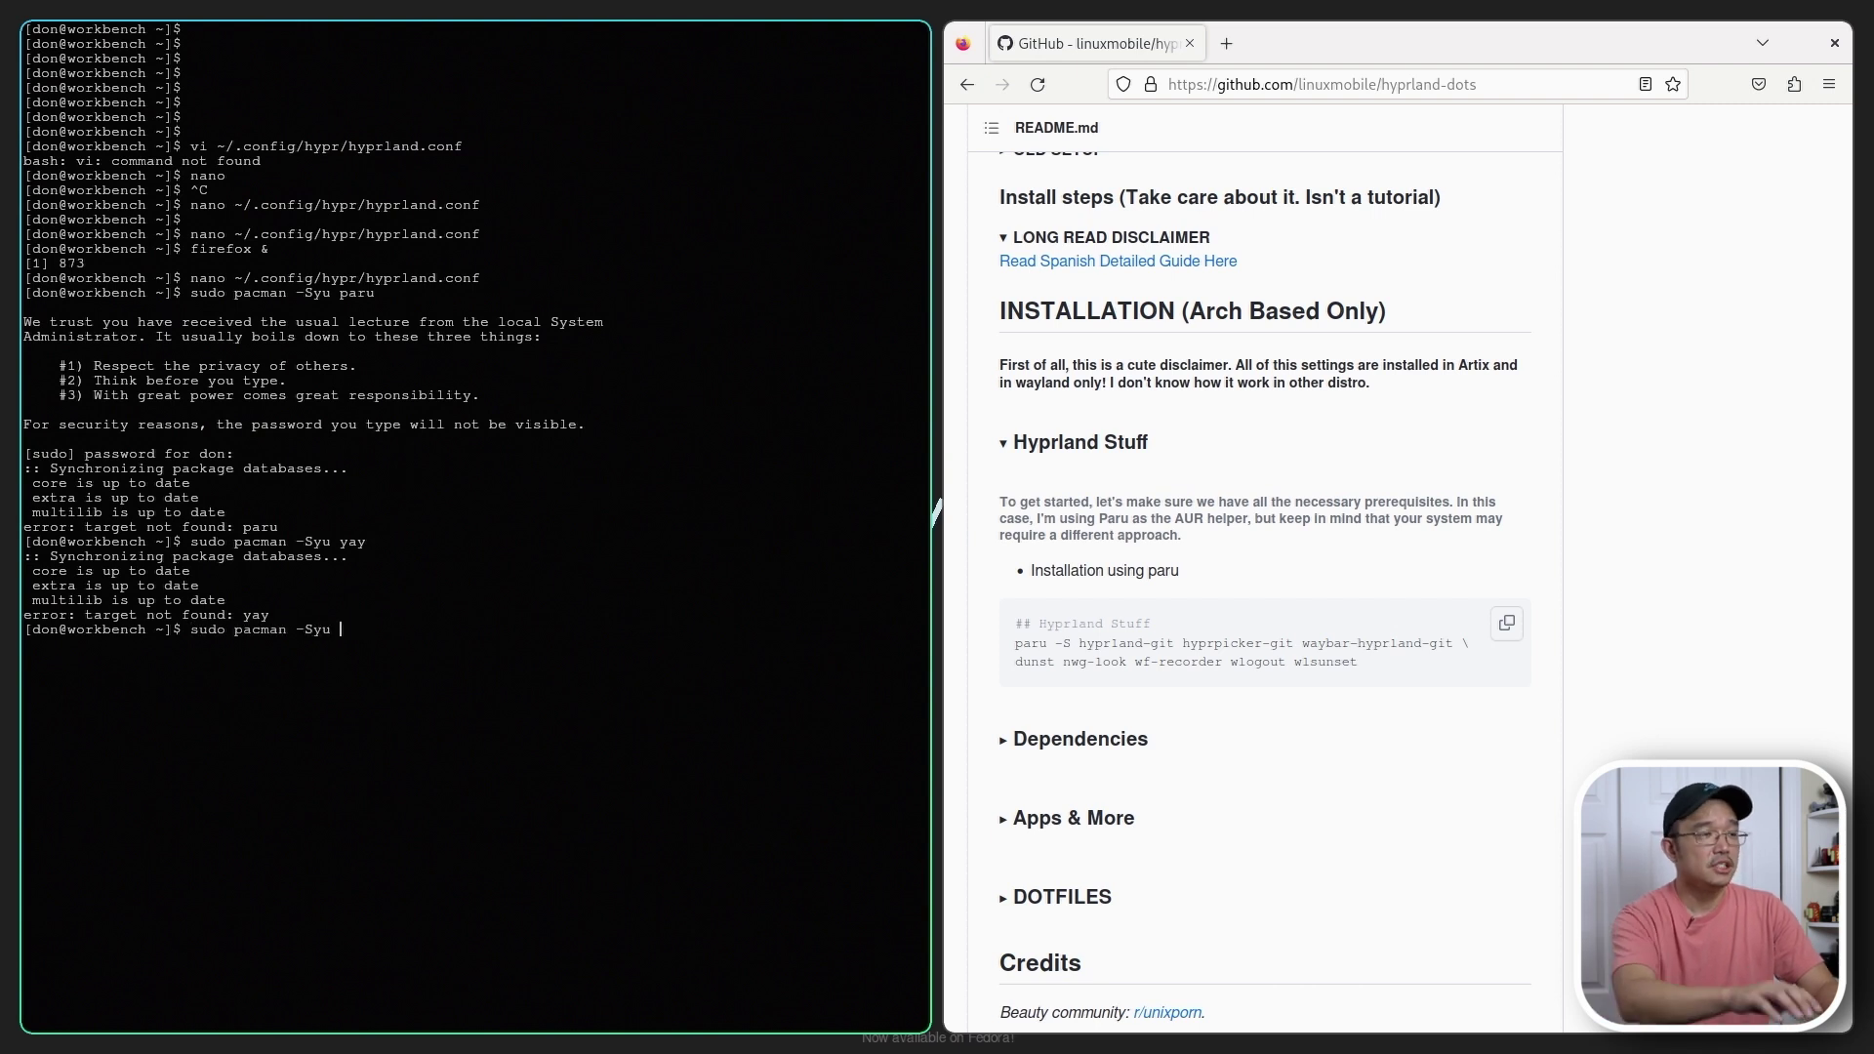
# - In a new tab, search for the AUR paru package and open its page
pyautogui.click(1226, 43)
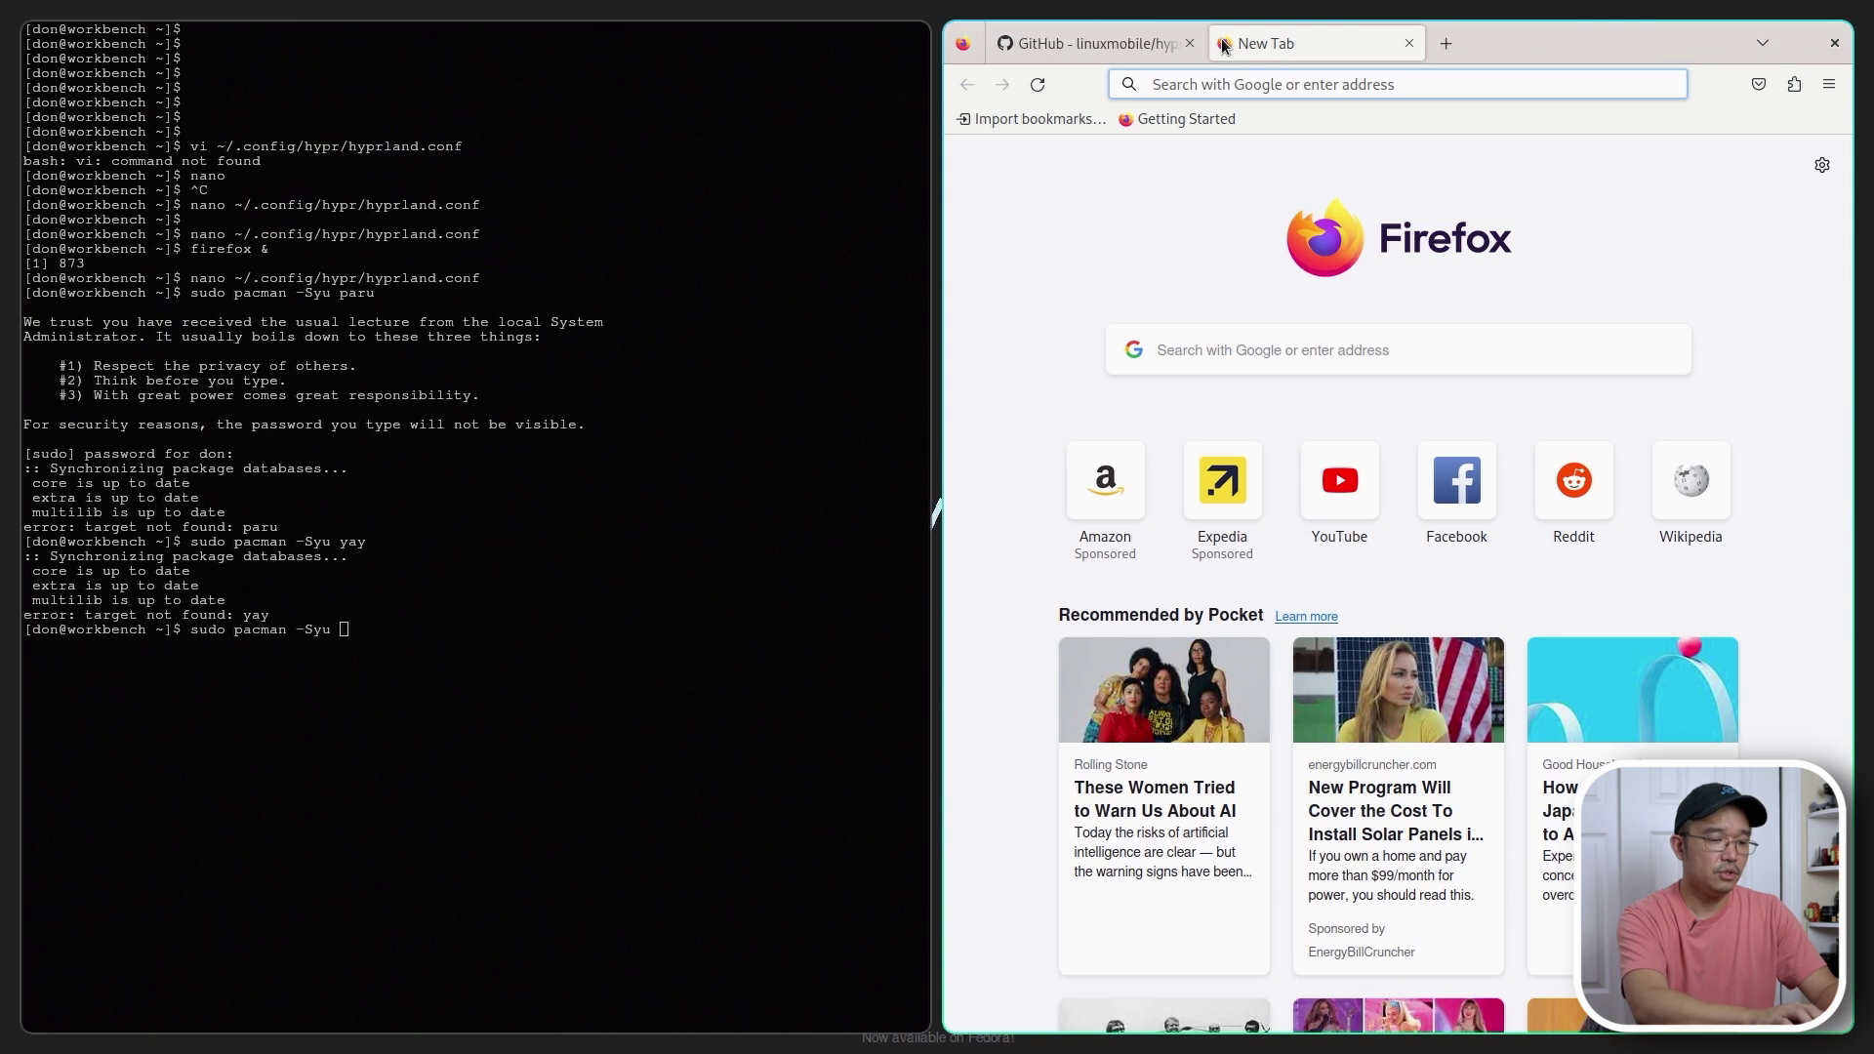
pyautogui.write('arch')
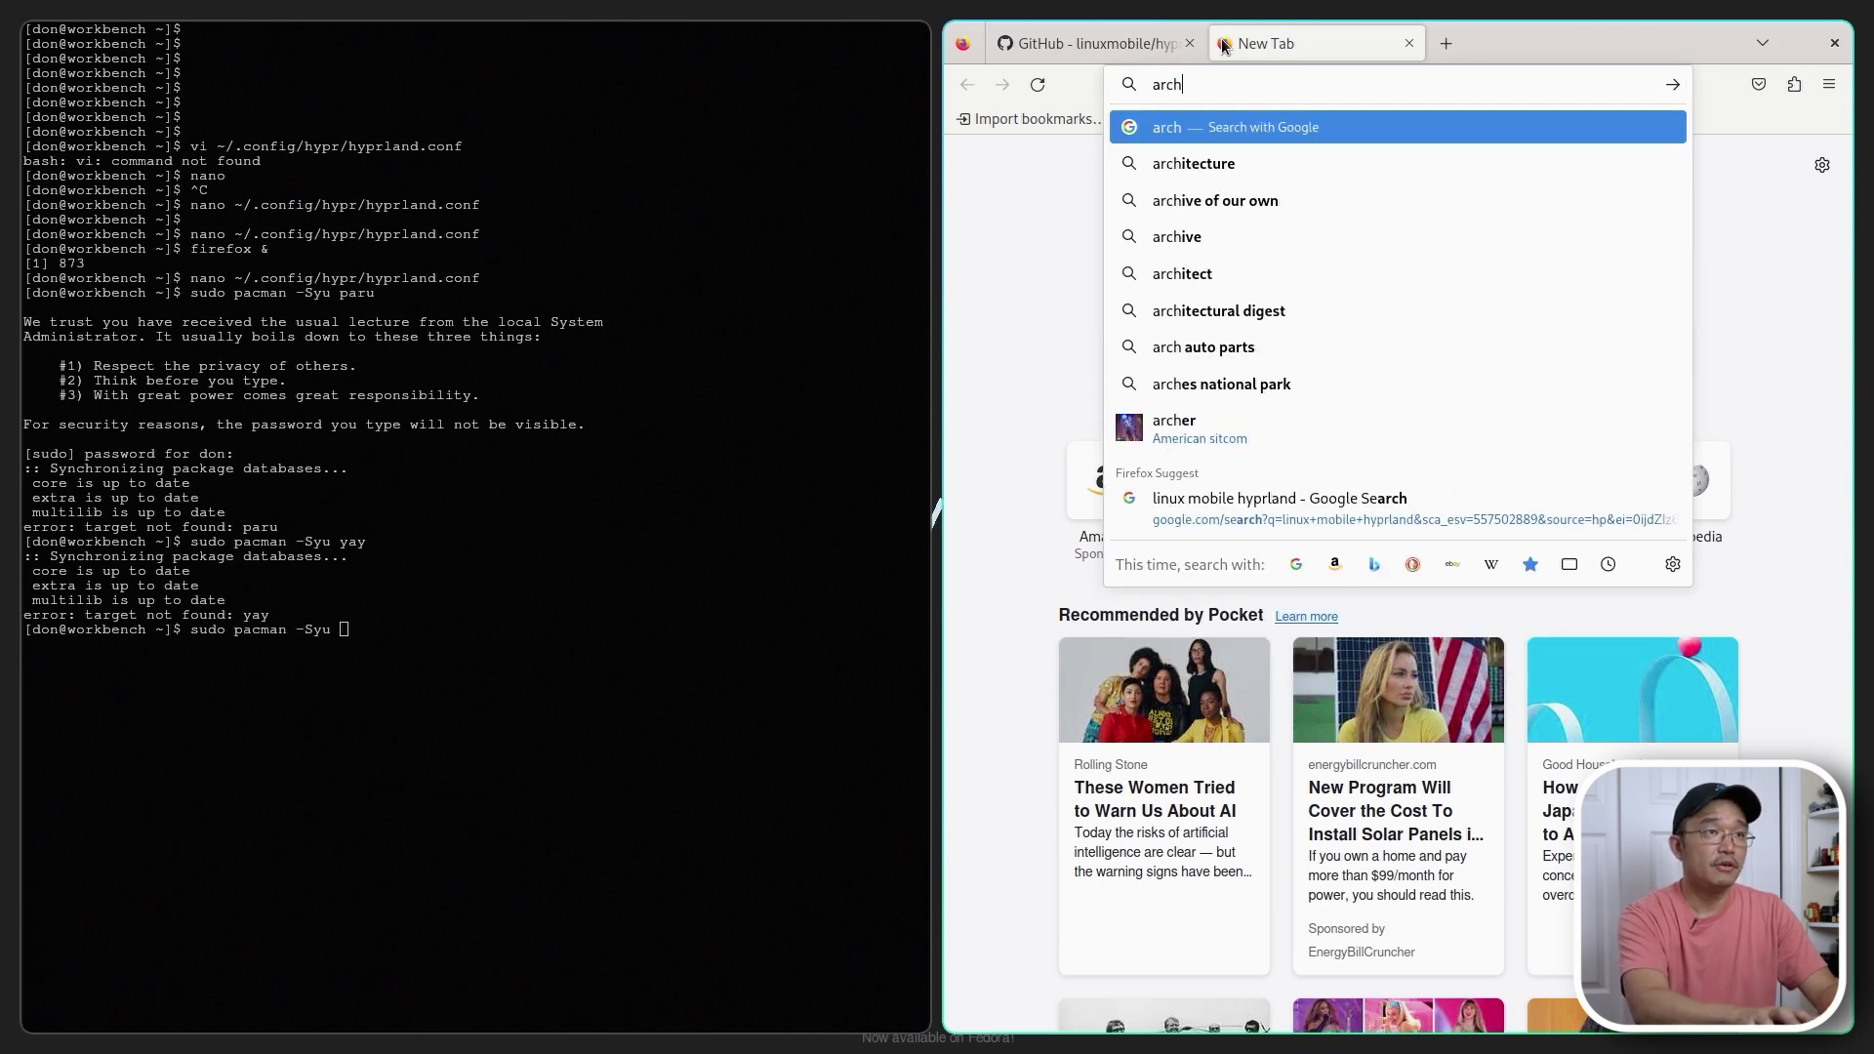
pyautogui.press('BackSpace')
pyautogui.press('BackSpace')
pyautogui.press('BackSpace')
pyautogui.write('ur yay')
pyautogui.press('Return')
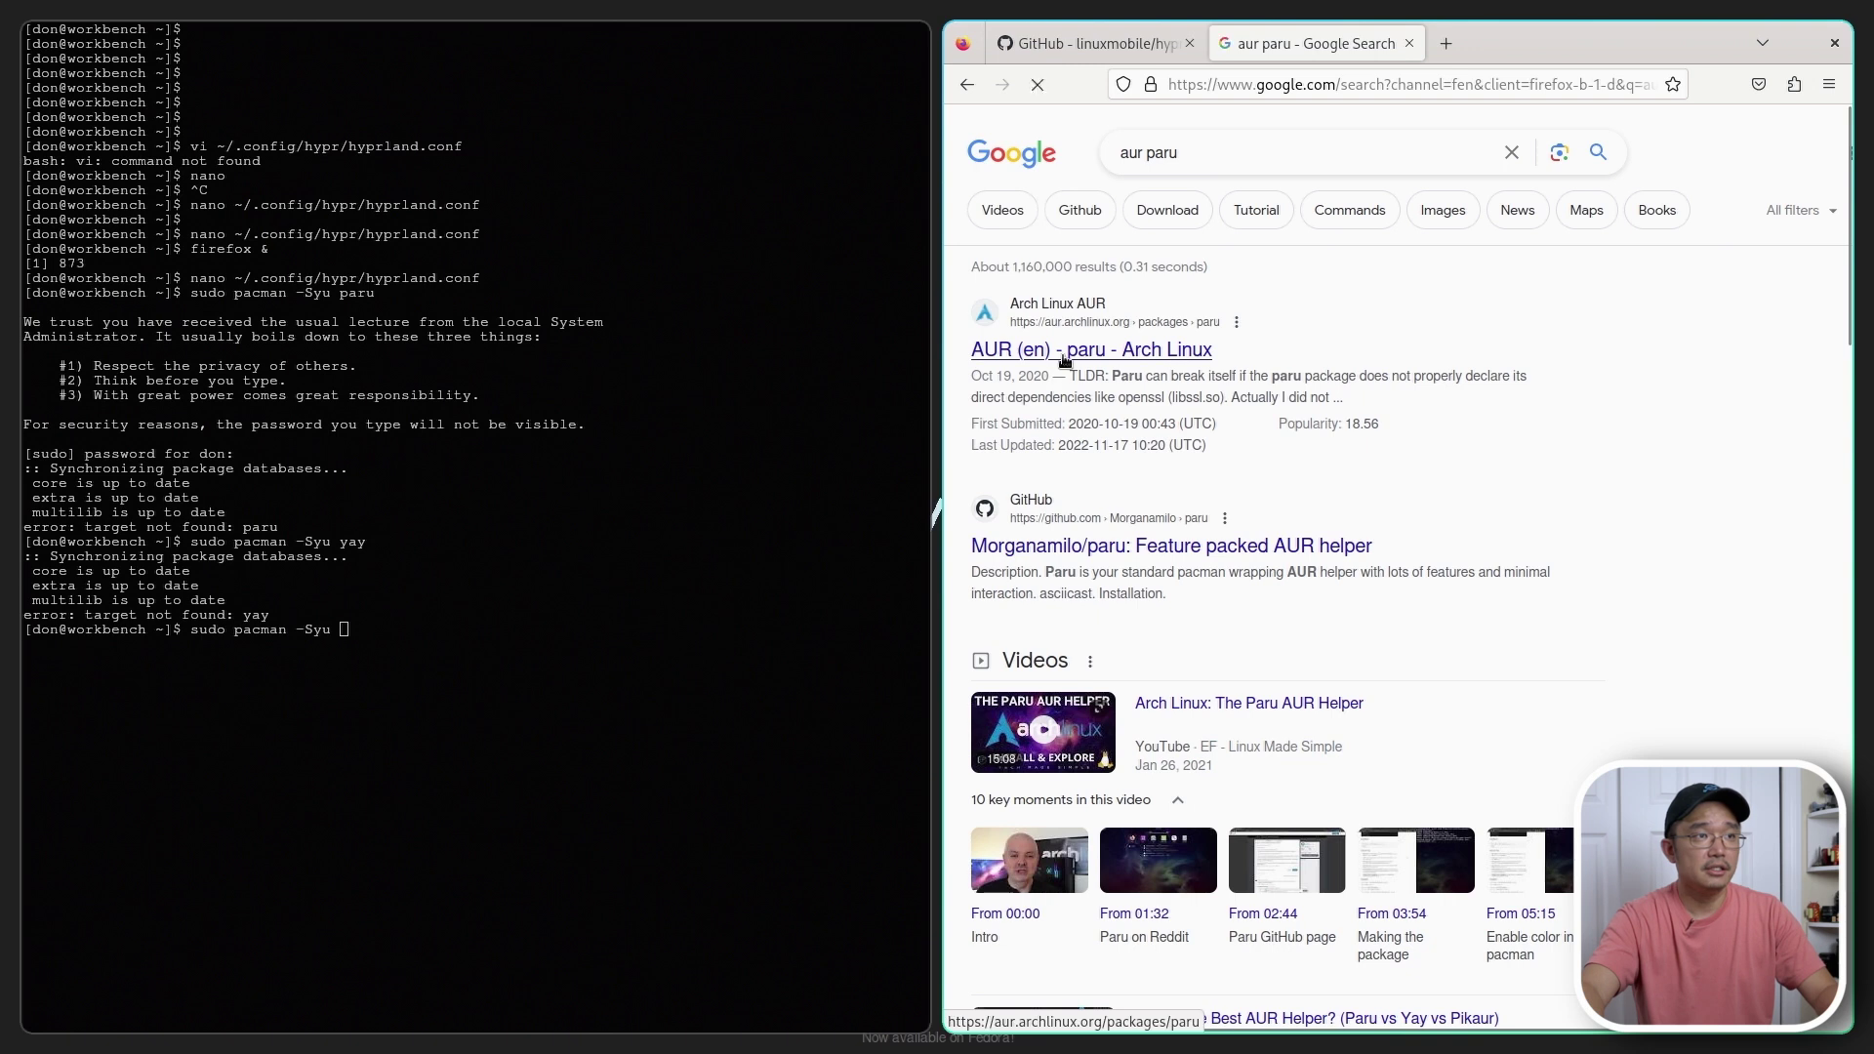
pyautogui.click(1064, 360)
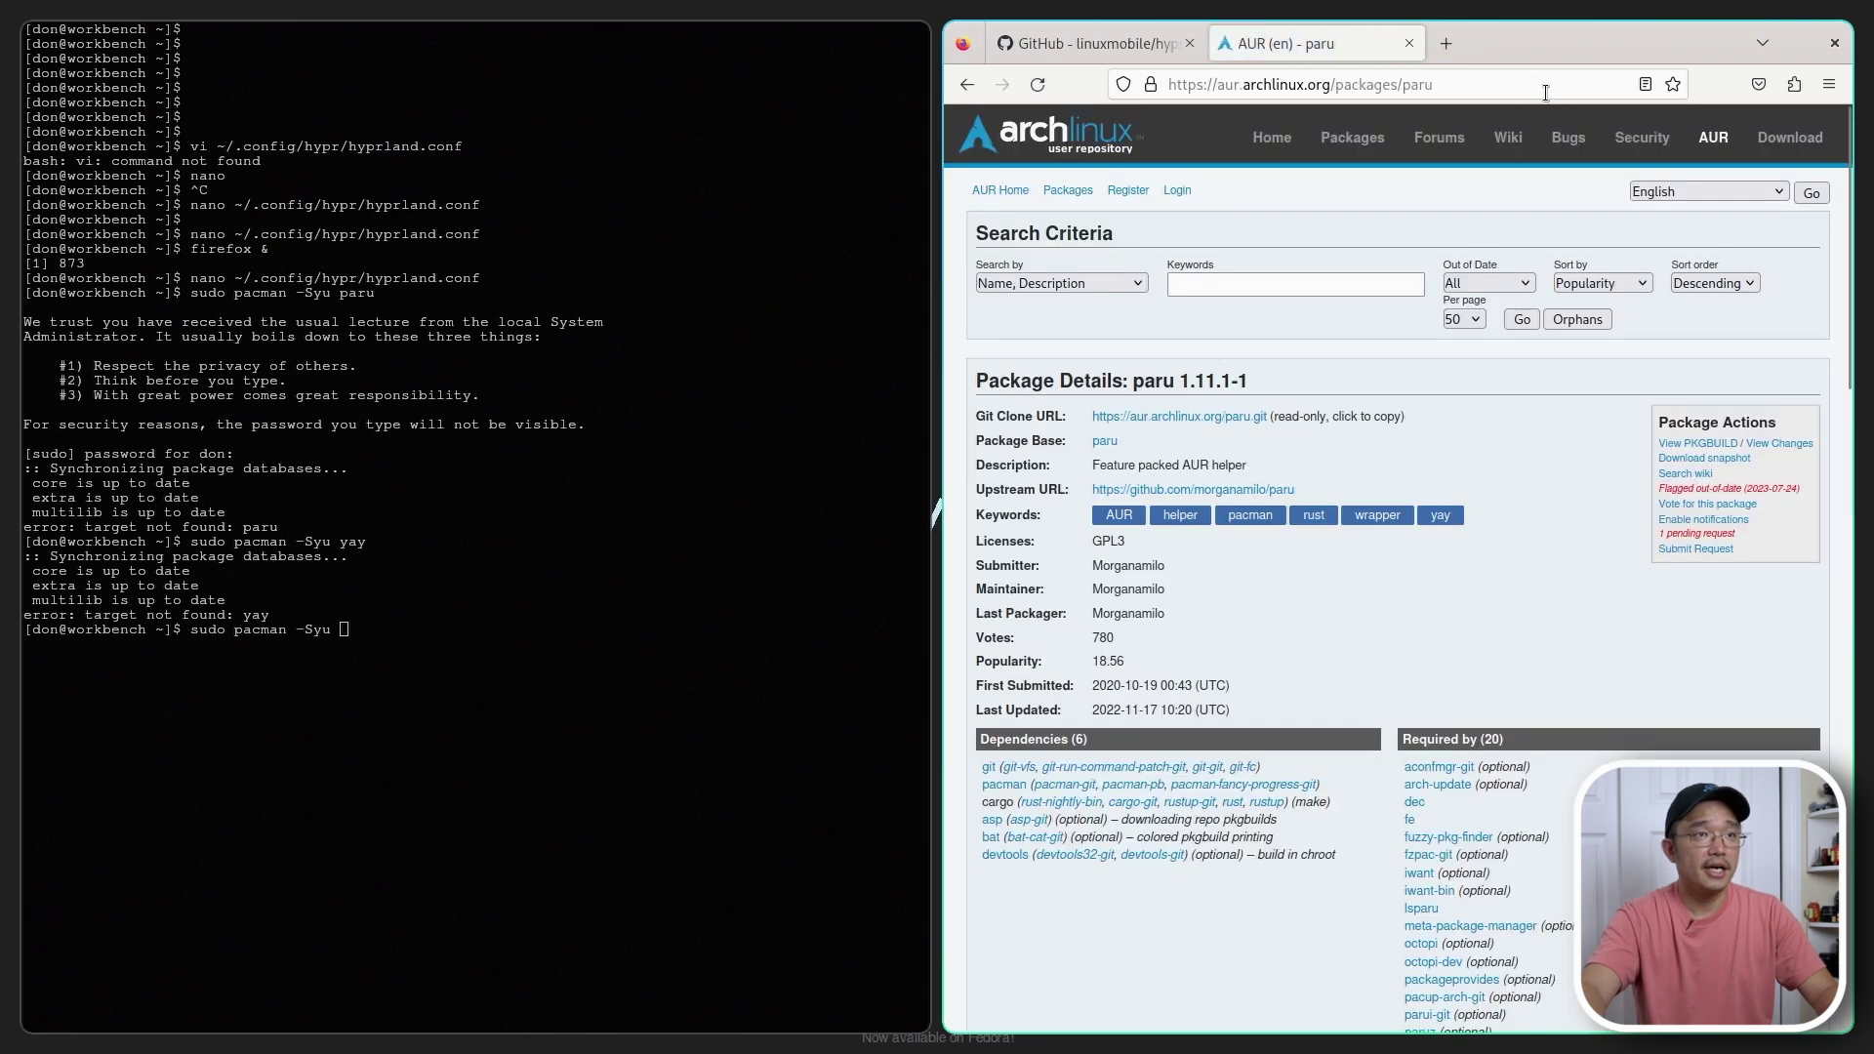
# - Copy the paru Git Clone URL and type 'sudo pacman -Syu git base-devel' in the terminal
pyautogui.click(1546, 93)
pyautogui.click(1339, 635)
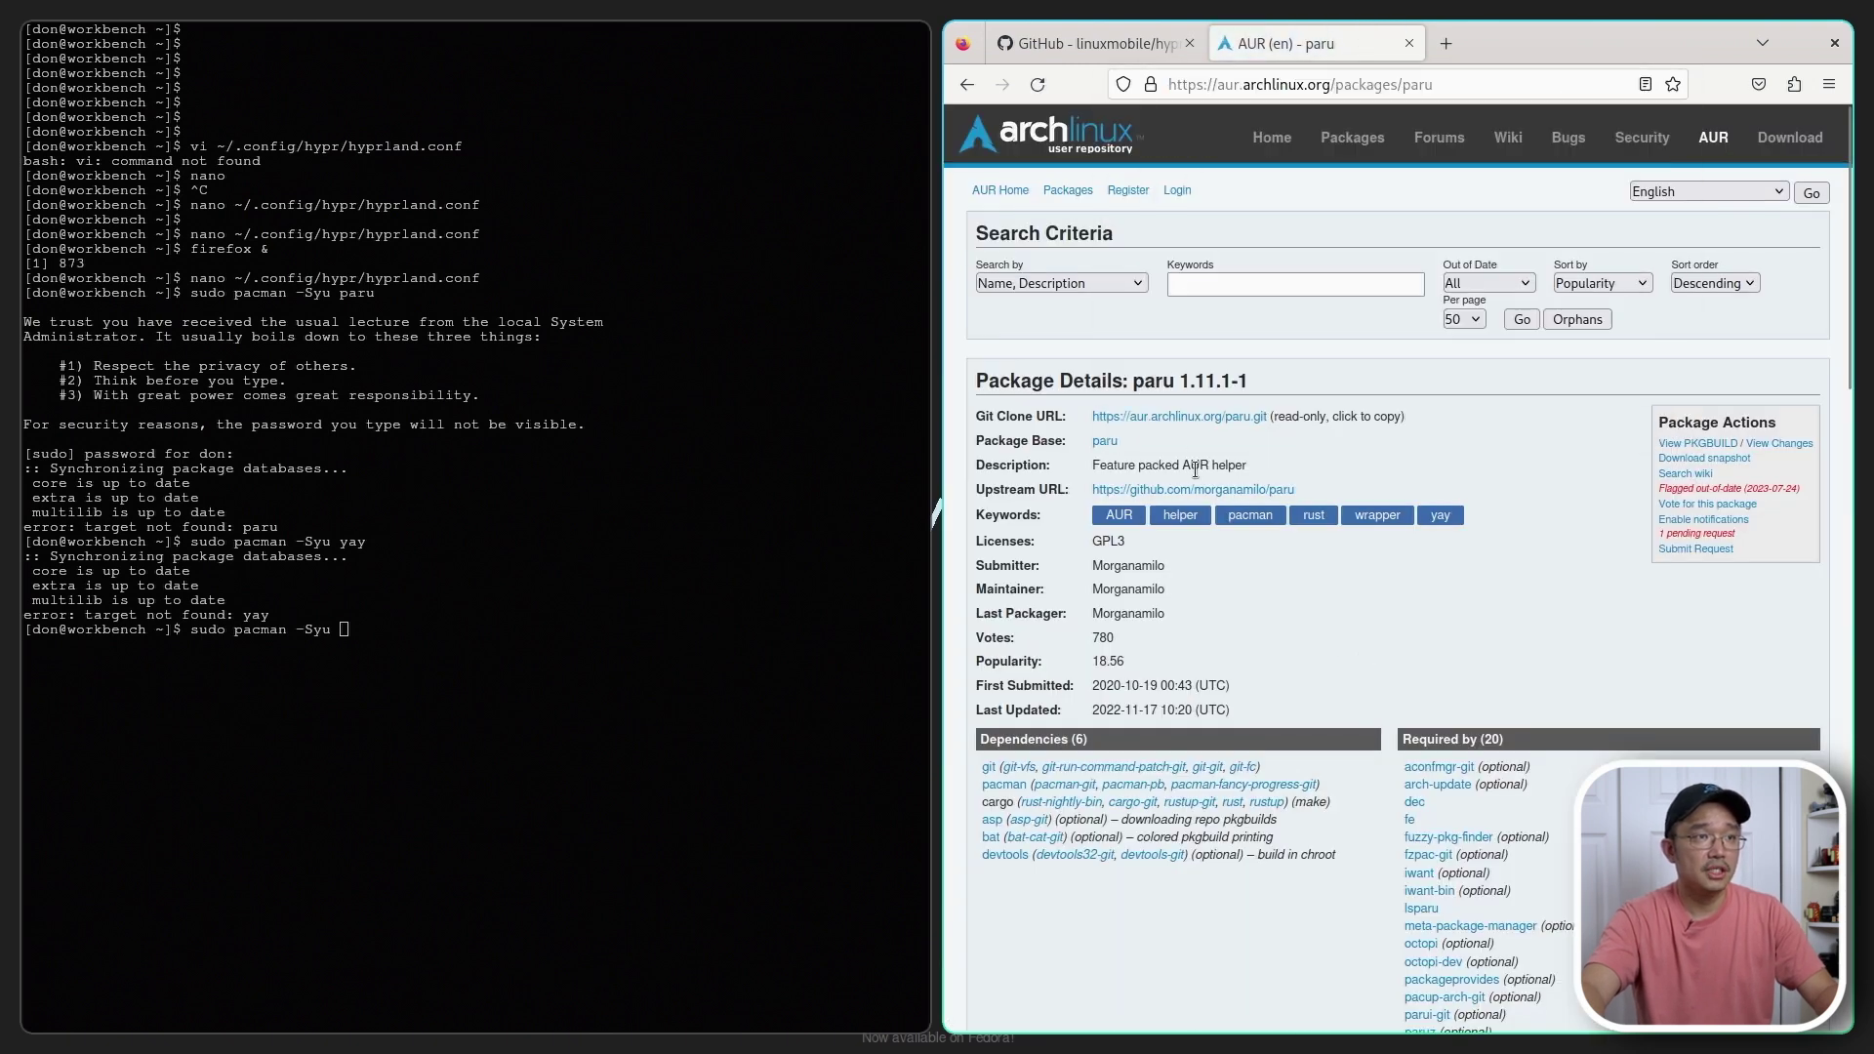
pyautogui.rightClick(1212, 417)
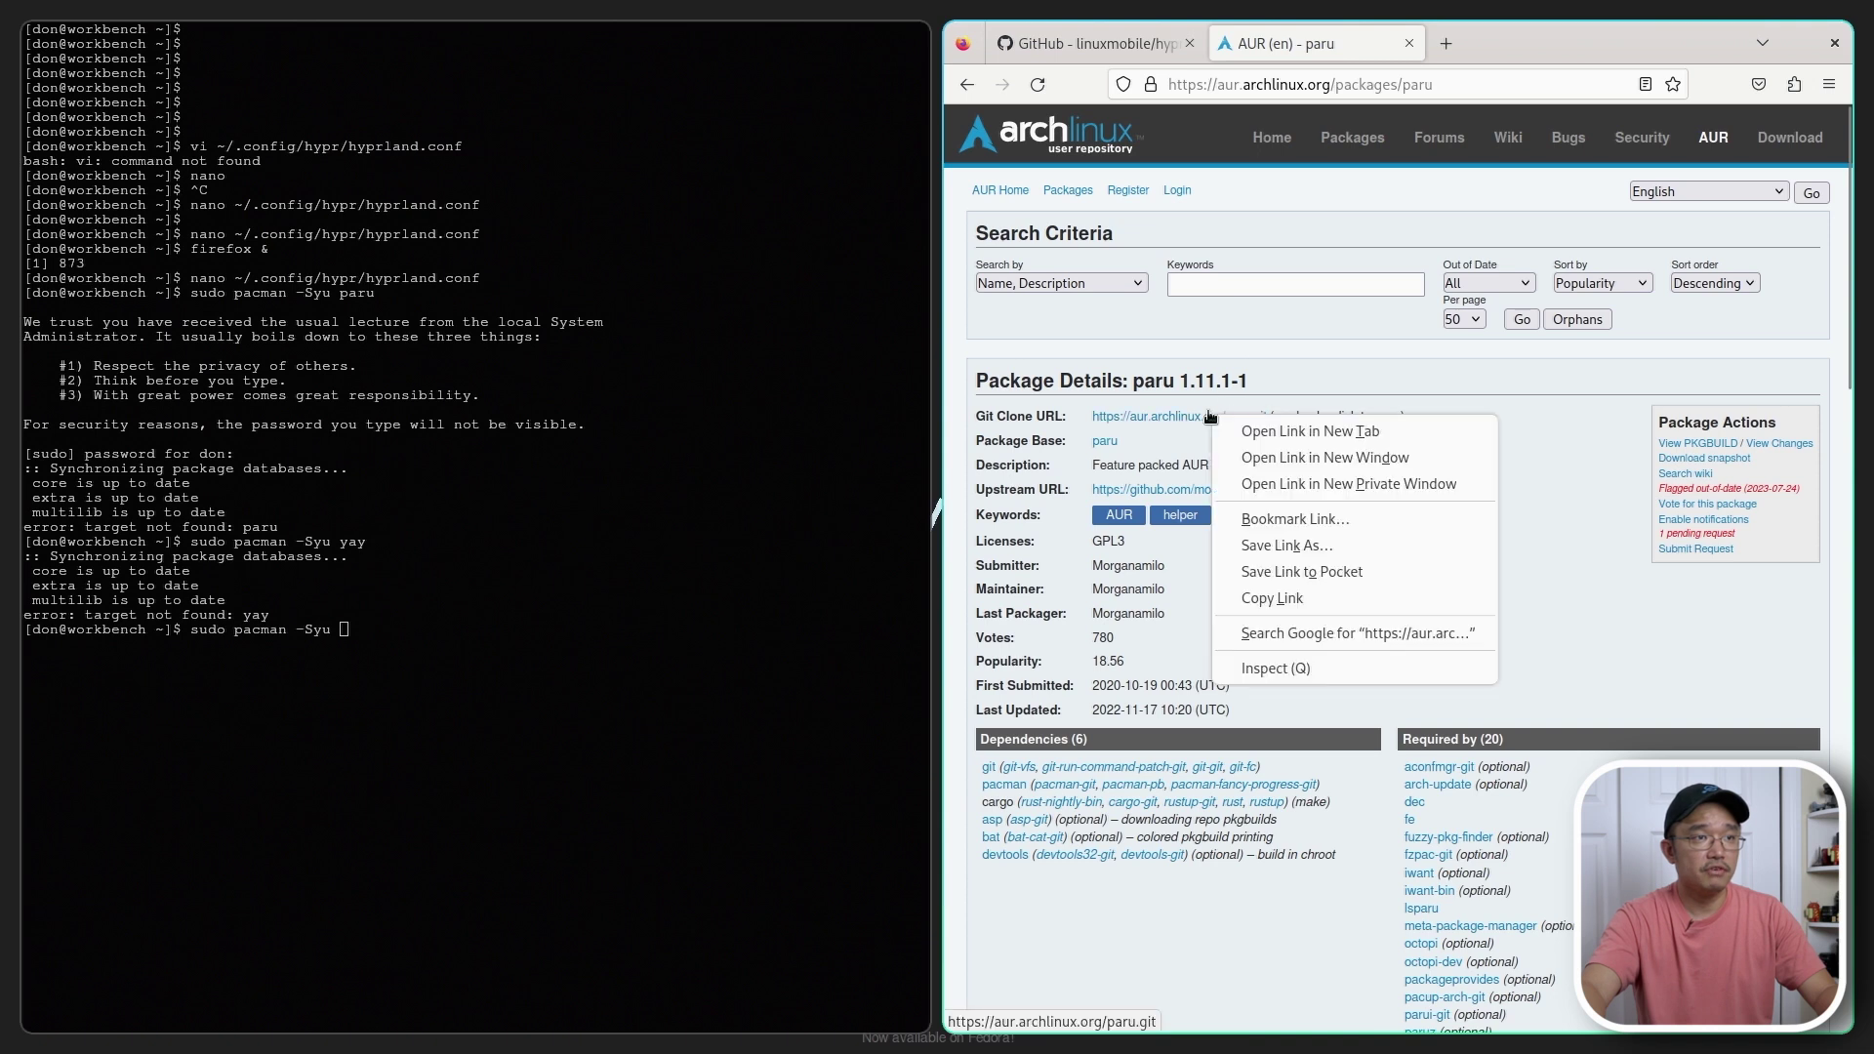
pyautogui.click(1264, 599)
pyautogui.write('git ')
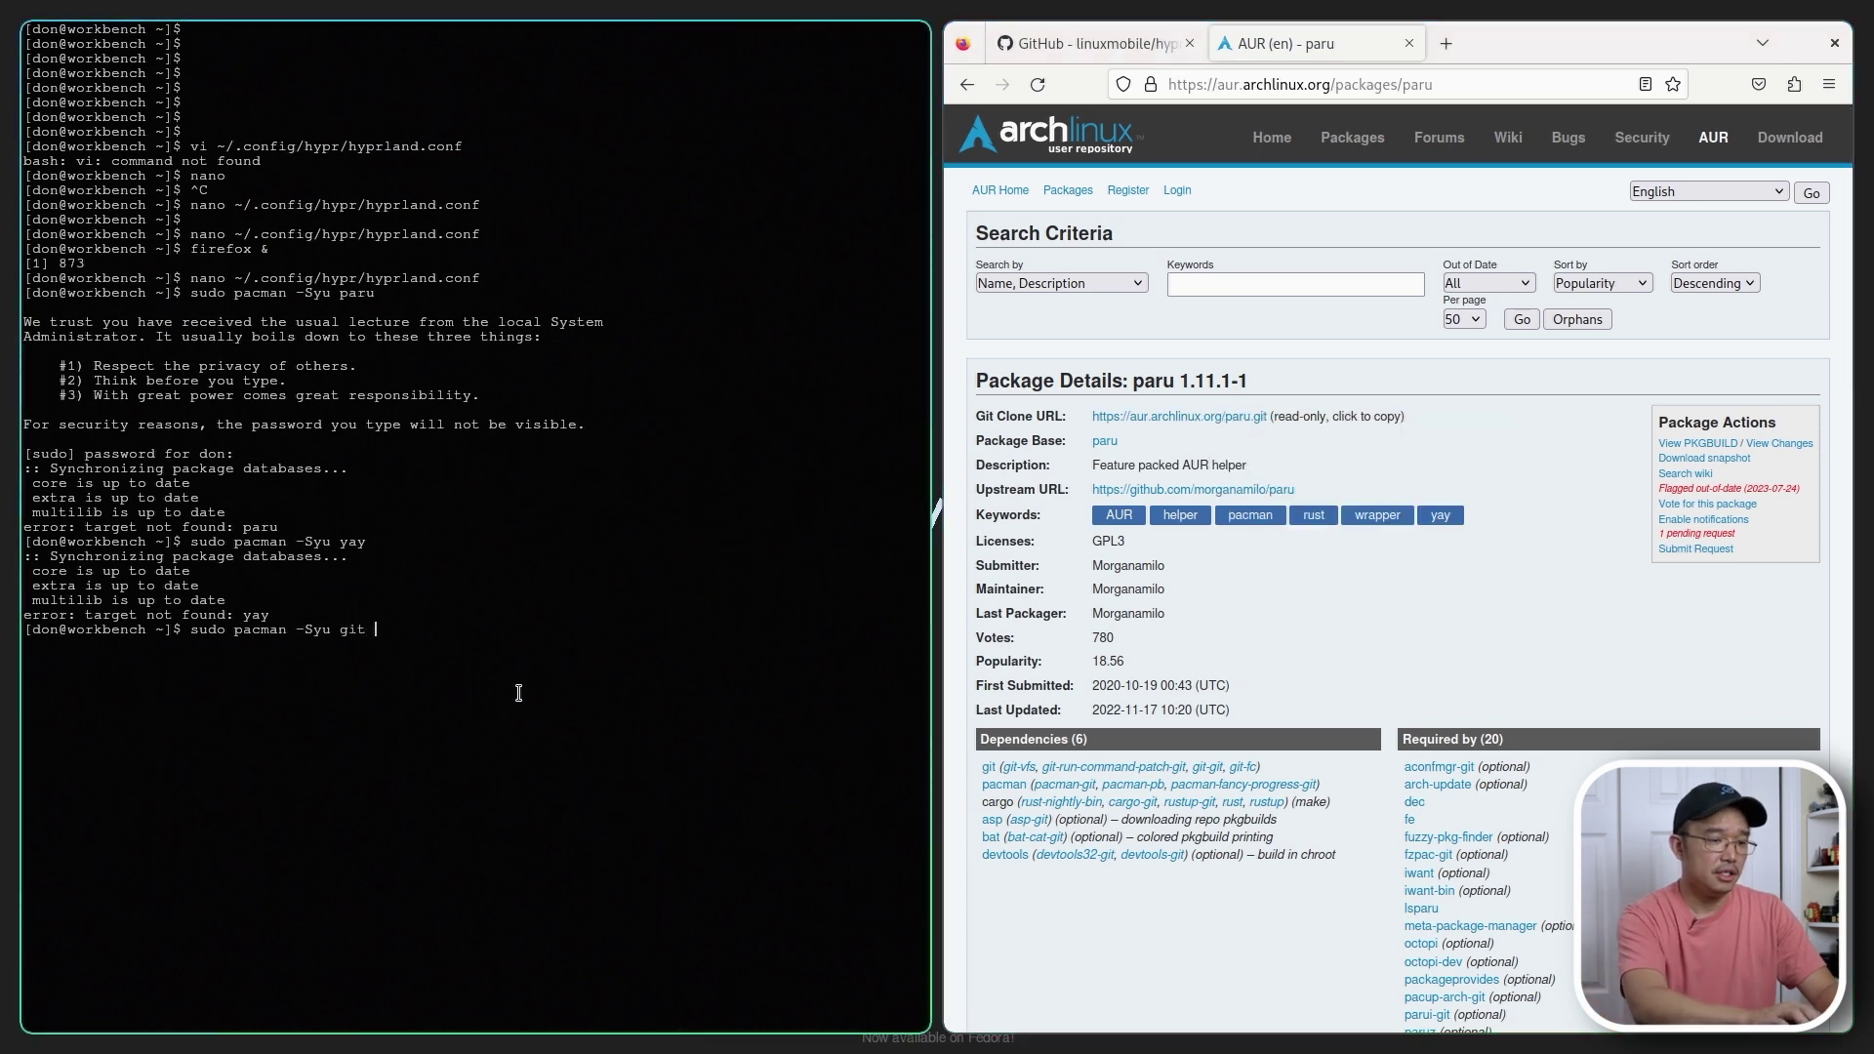
pyautogui.write('b')
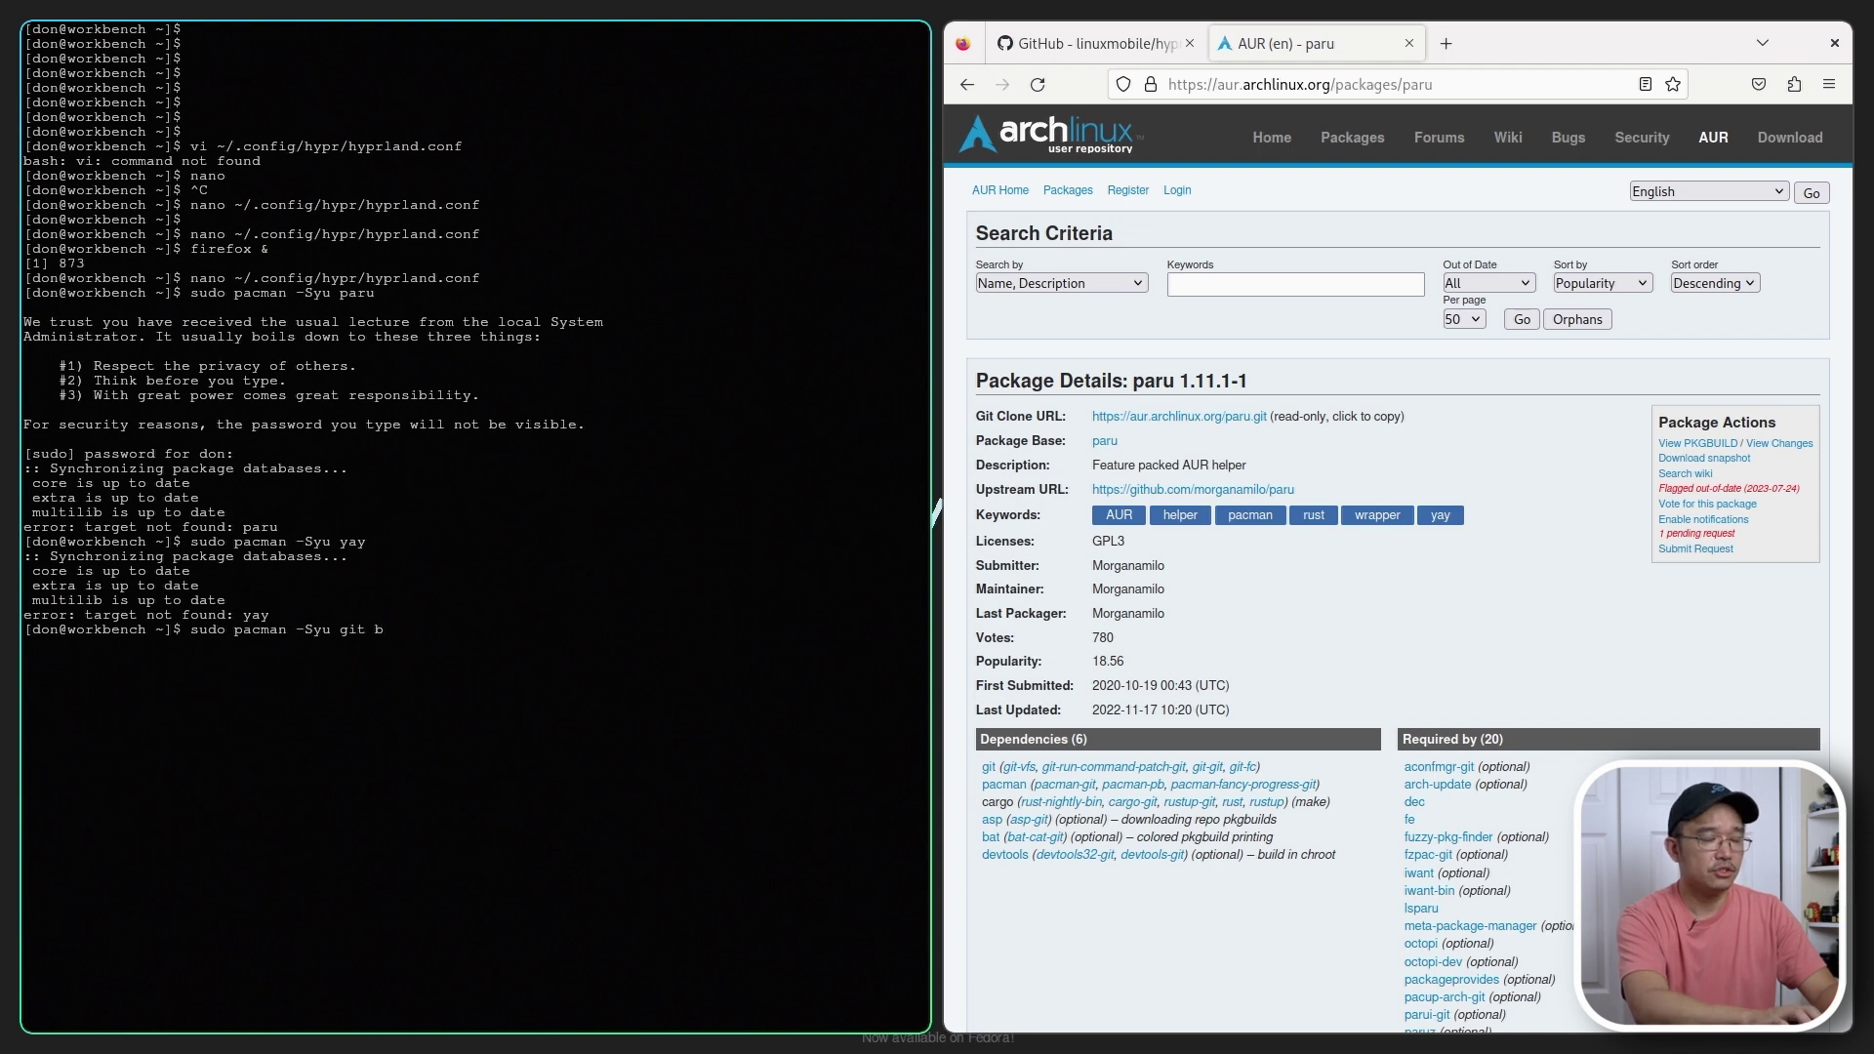
pyautogui.write('ase-')
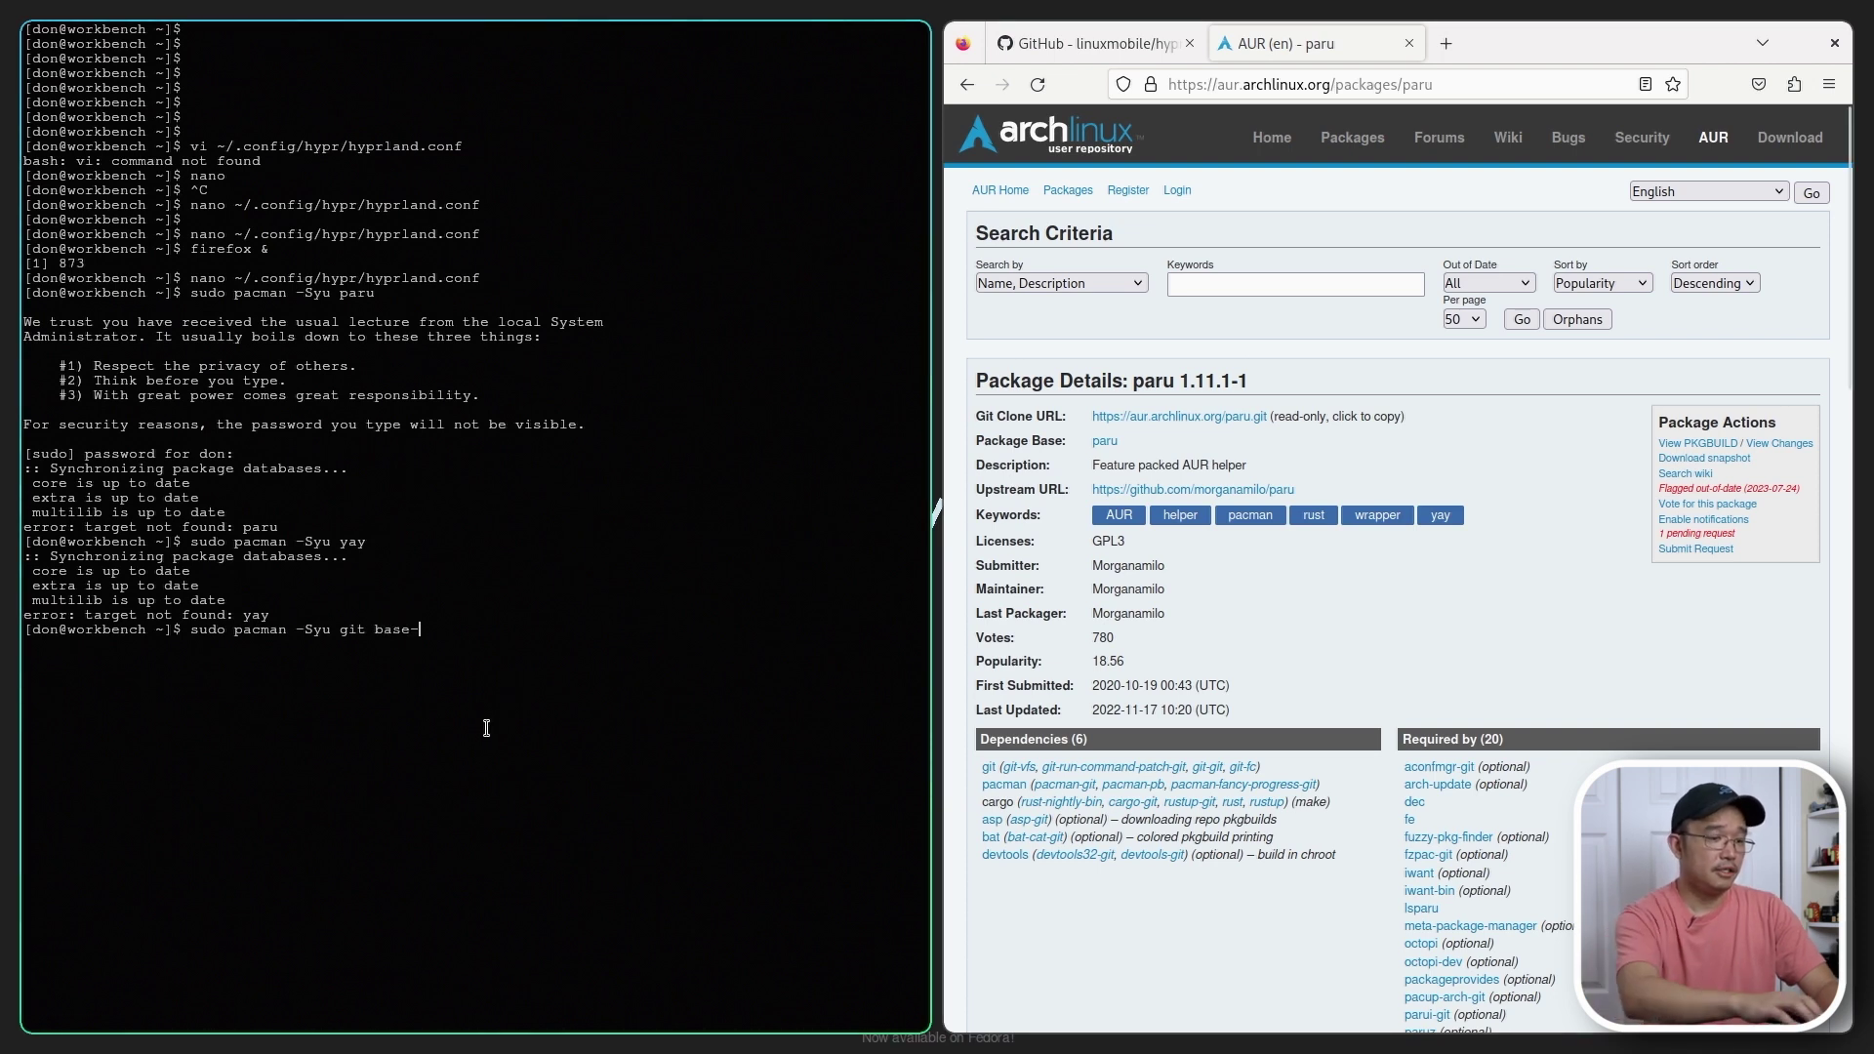
pyautogui.write('devel')
# - Install git and base-devel with pacman, confirming with y
pyautogui.press('Return')
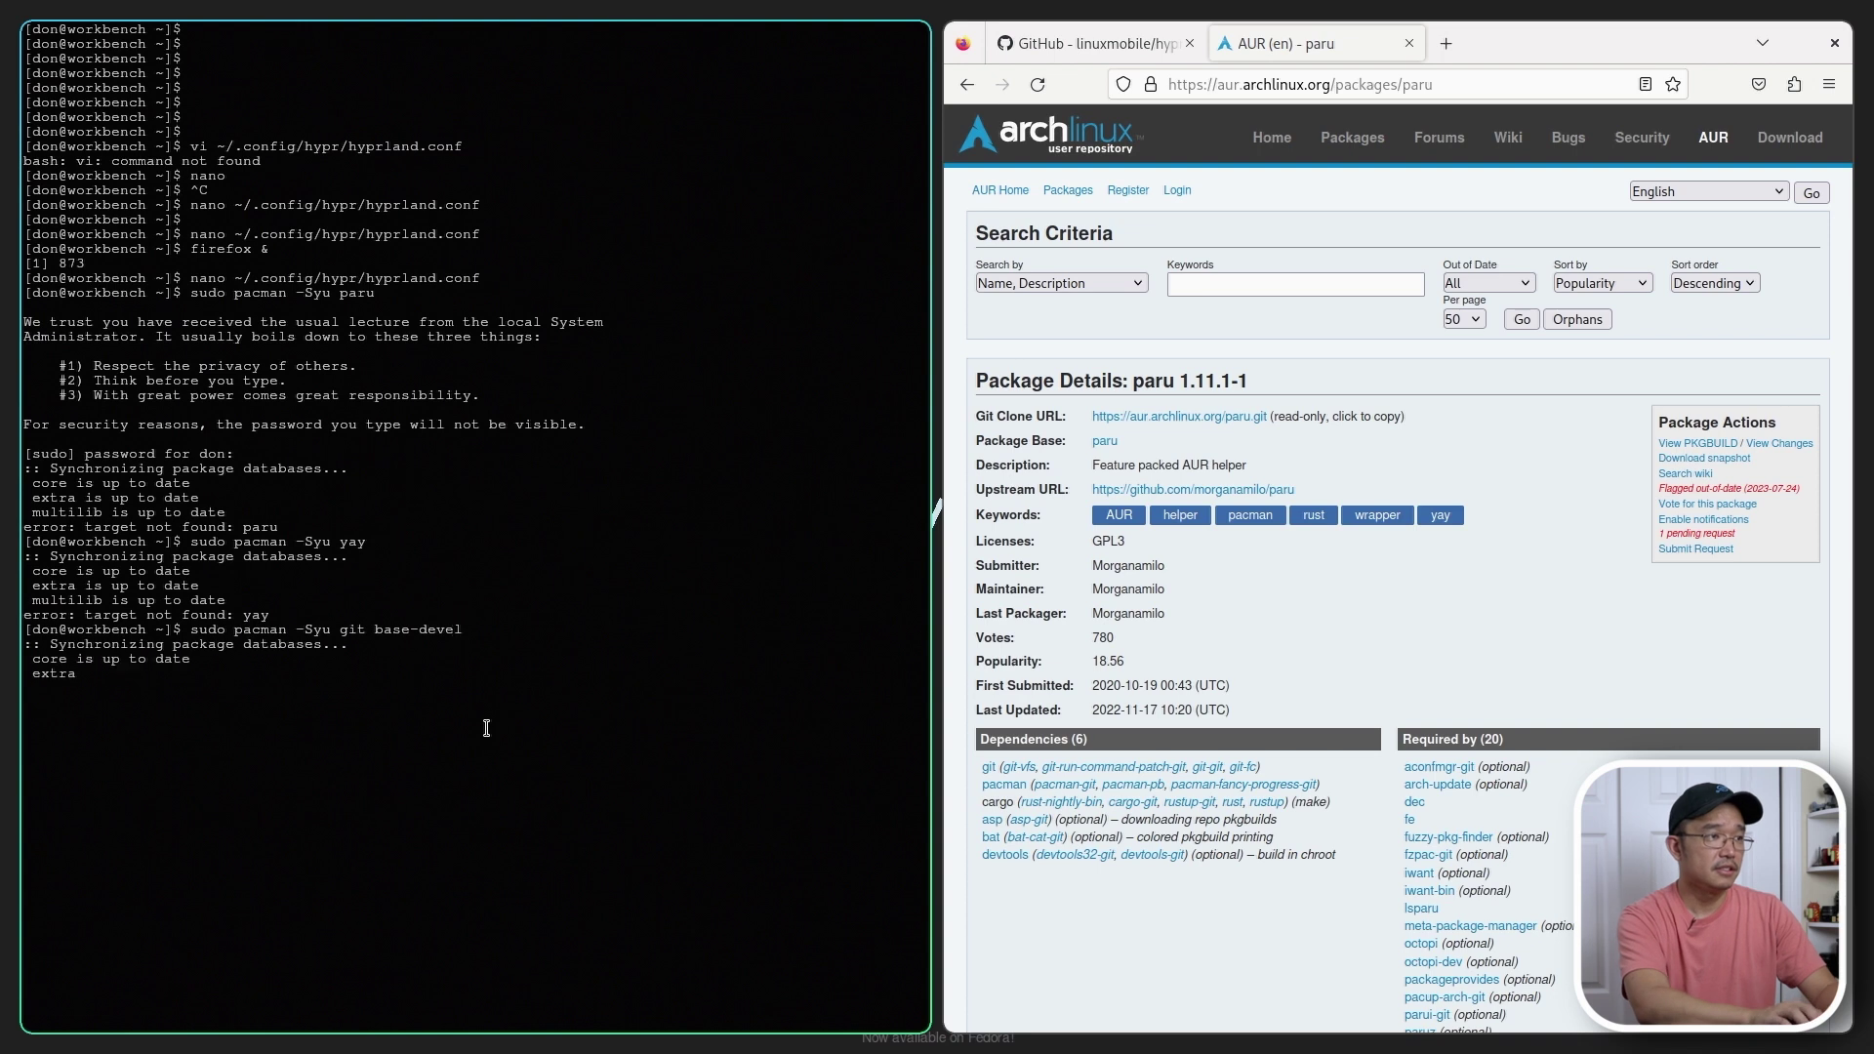
pyautogui.write('y')
pyautogui.press('Return')
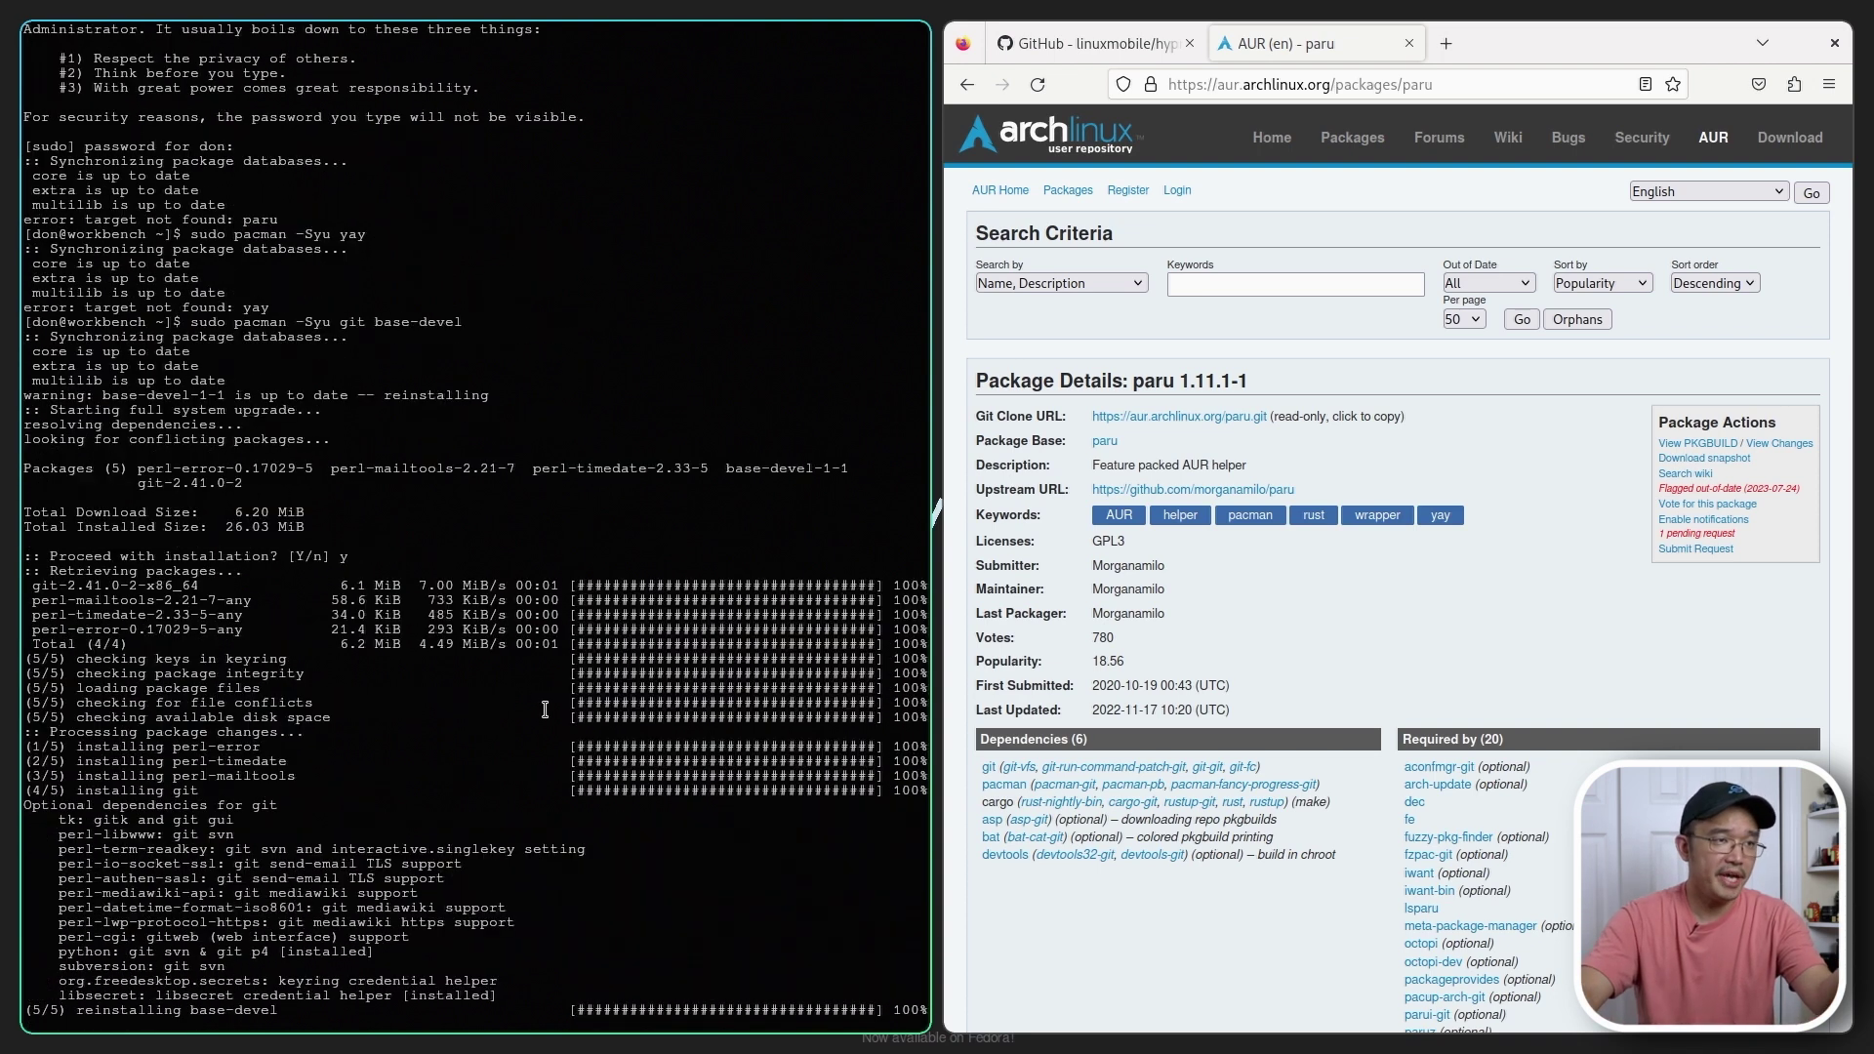
# - Create a Downloads folder in the home directory and change into it
pyautogui.click(1210, 418)
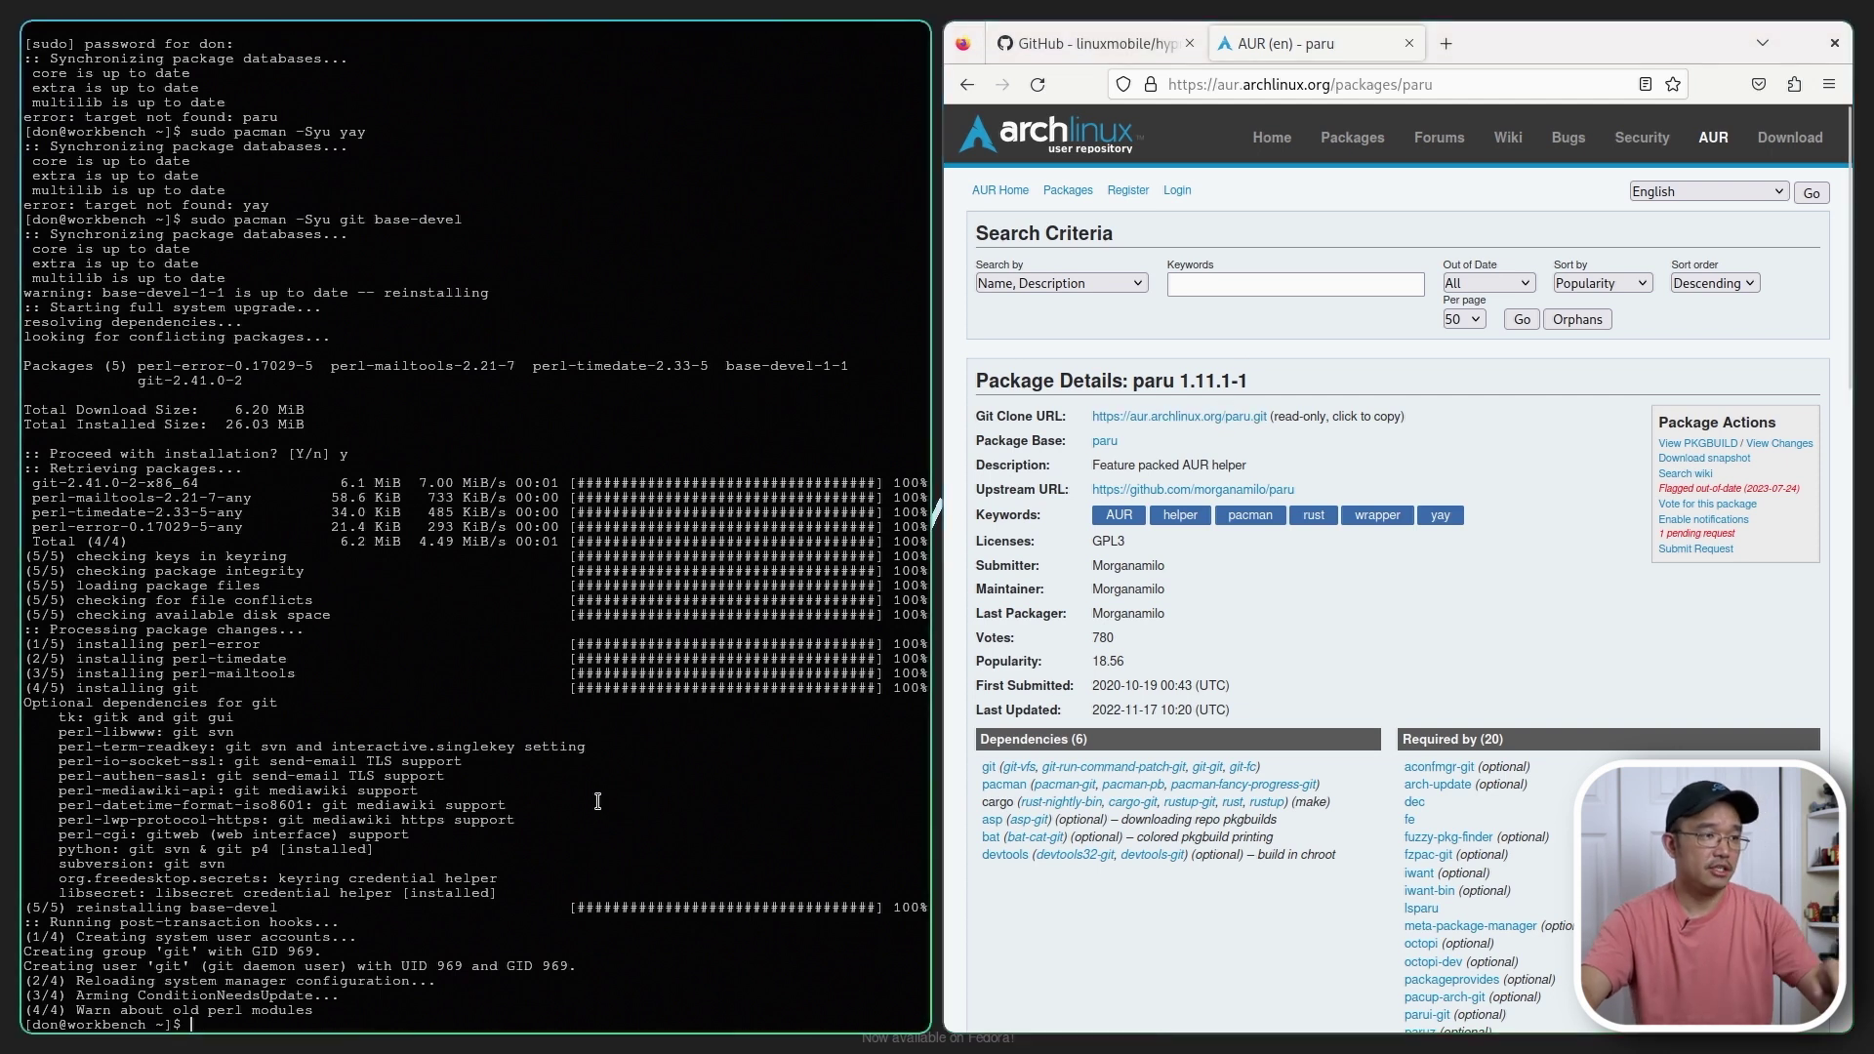
pyautogui.write('ls')
pyautogui.press('Return')
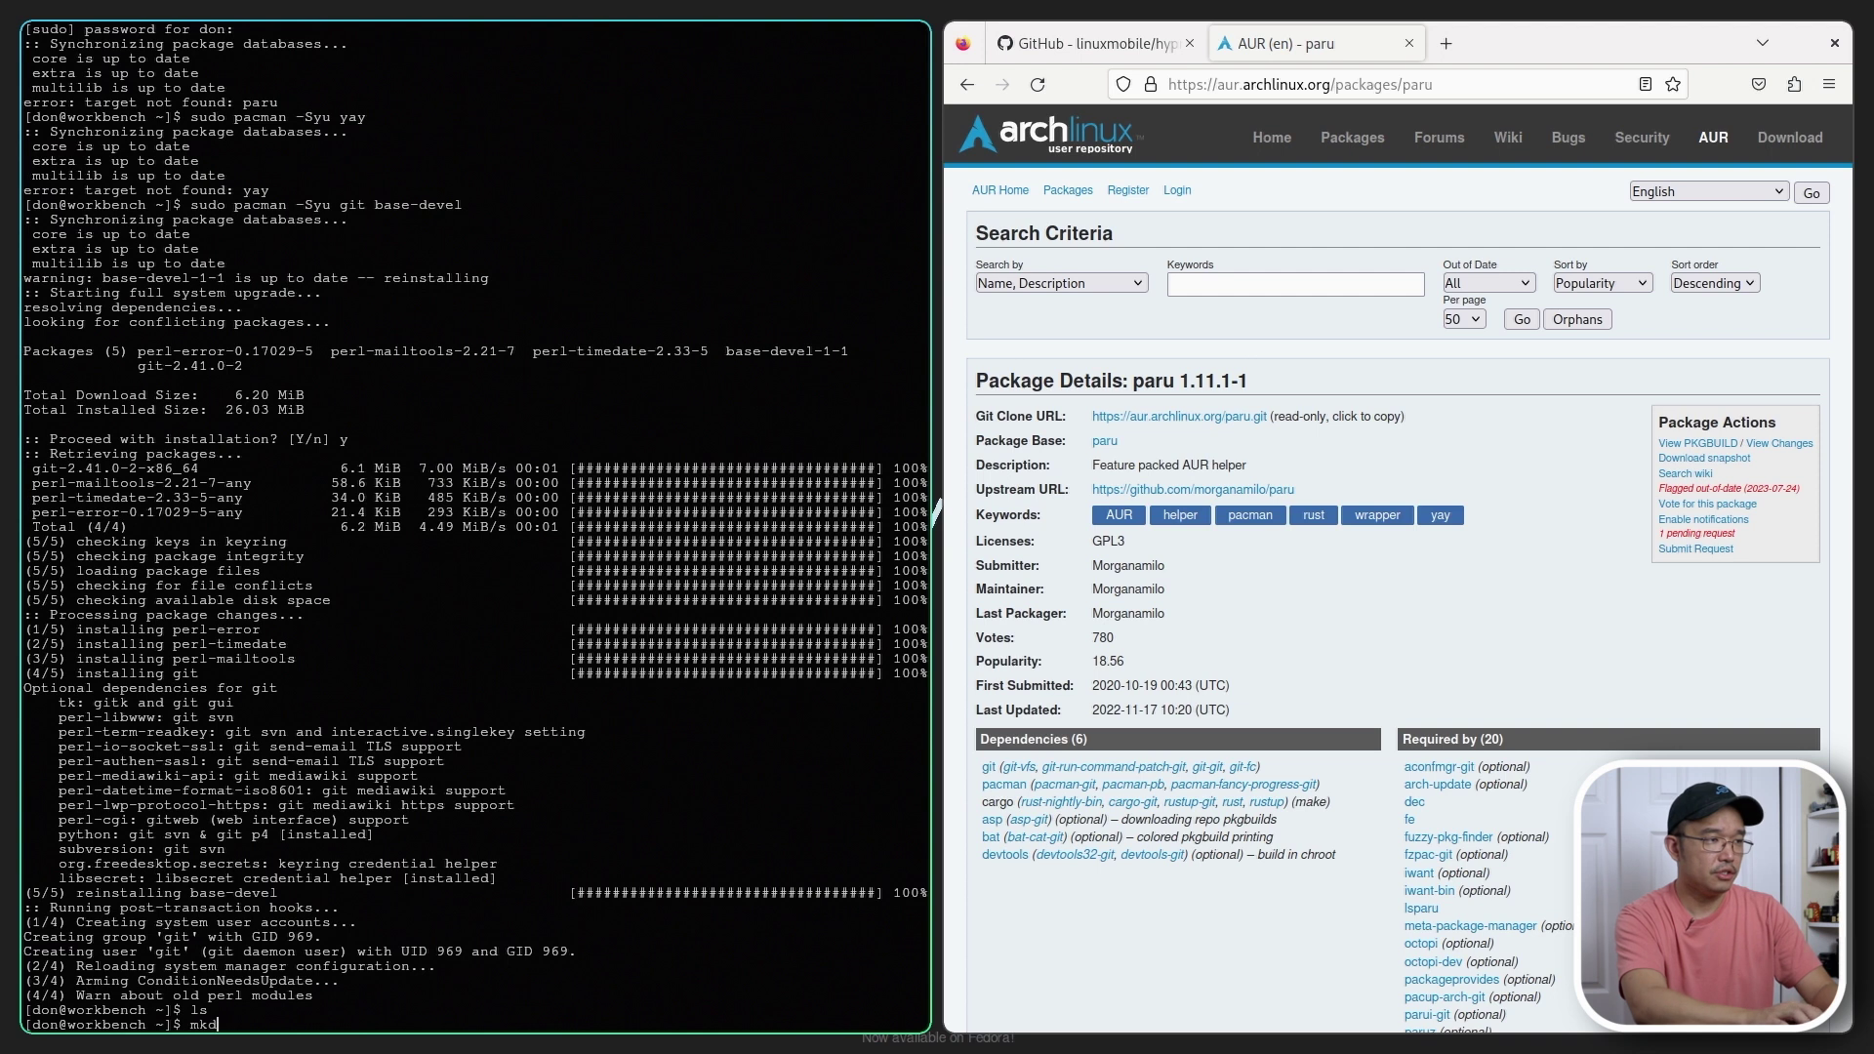
pyautogui.write('mkdir Downloads')
pyautogui.press('Return')
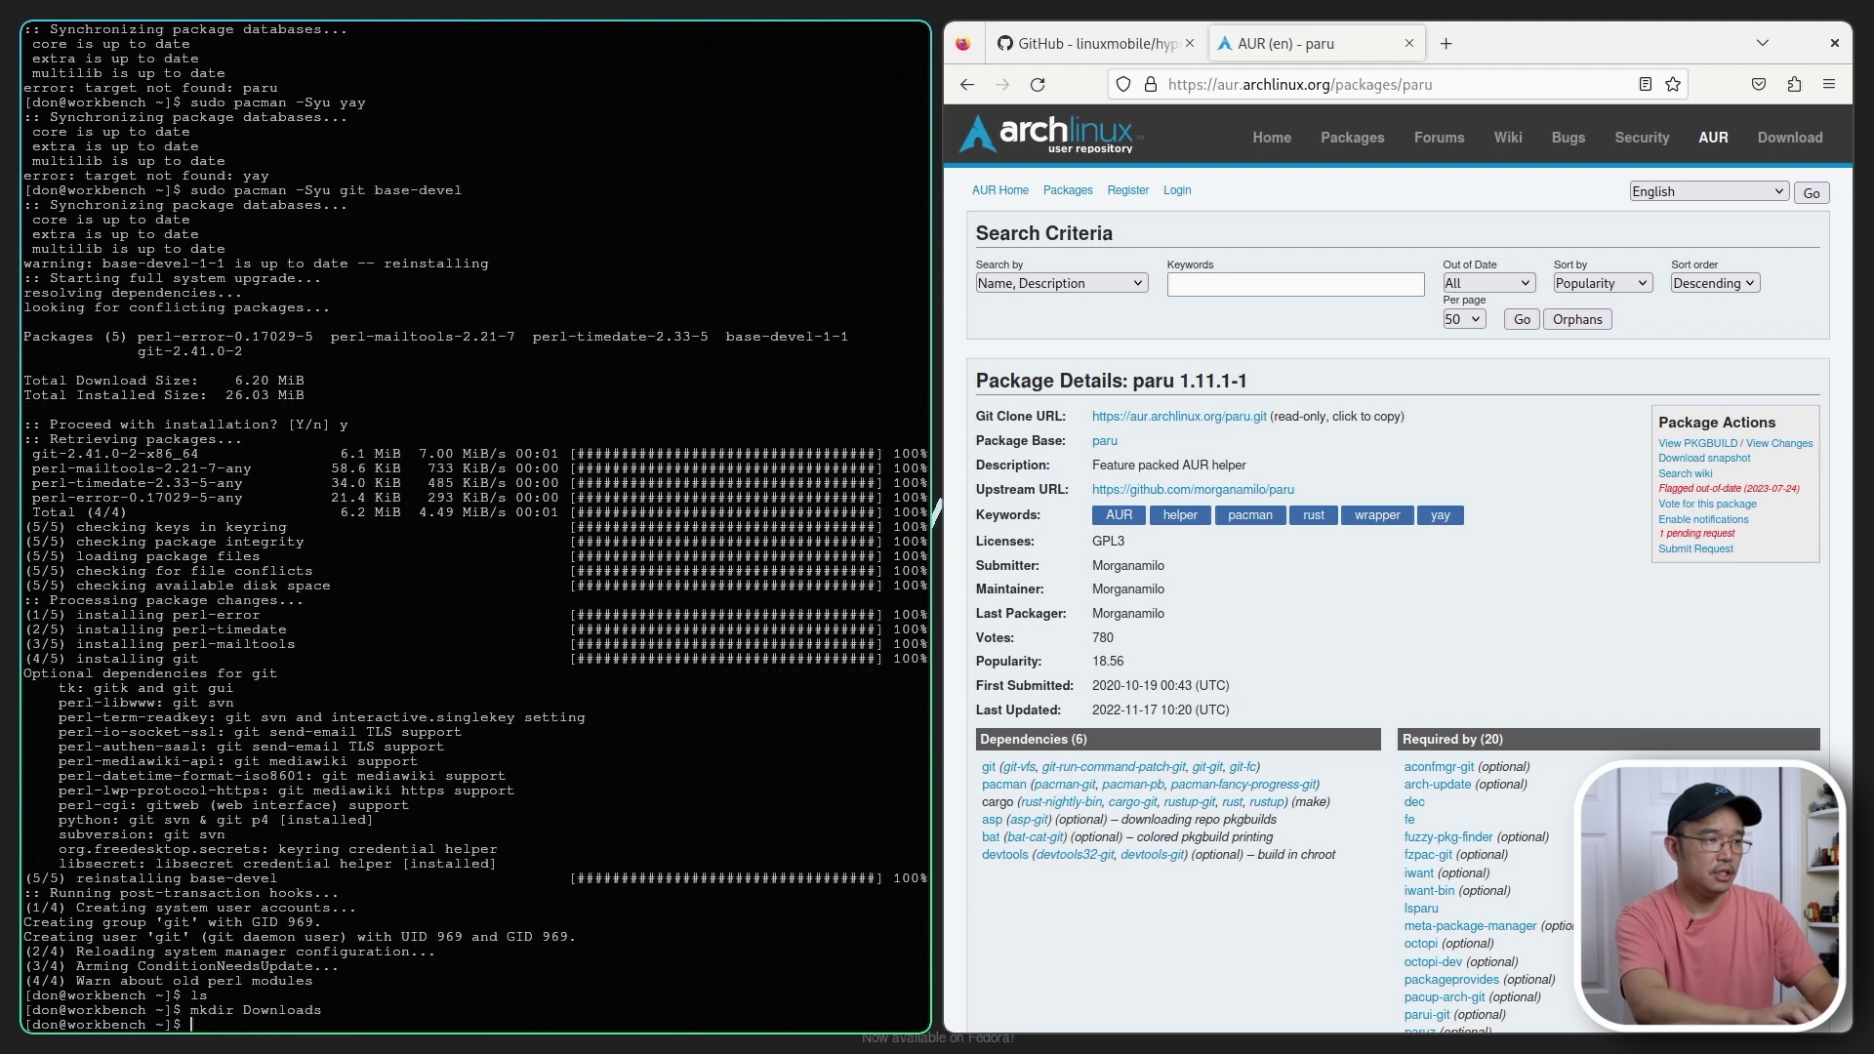
pyautogui.write('cd D')
pyautogui.press('Tab')
pyautogui.press('Return')
pyautogui.write('ls')
pyautogui.press('Return')
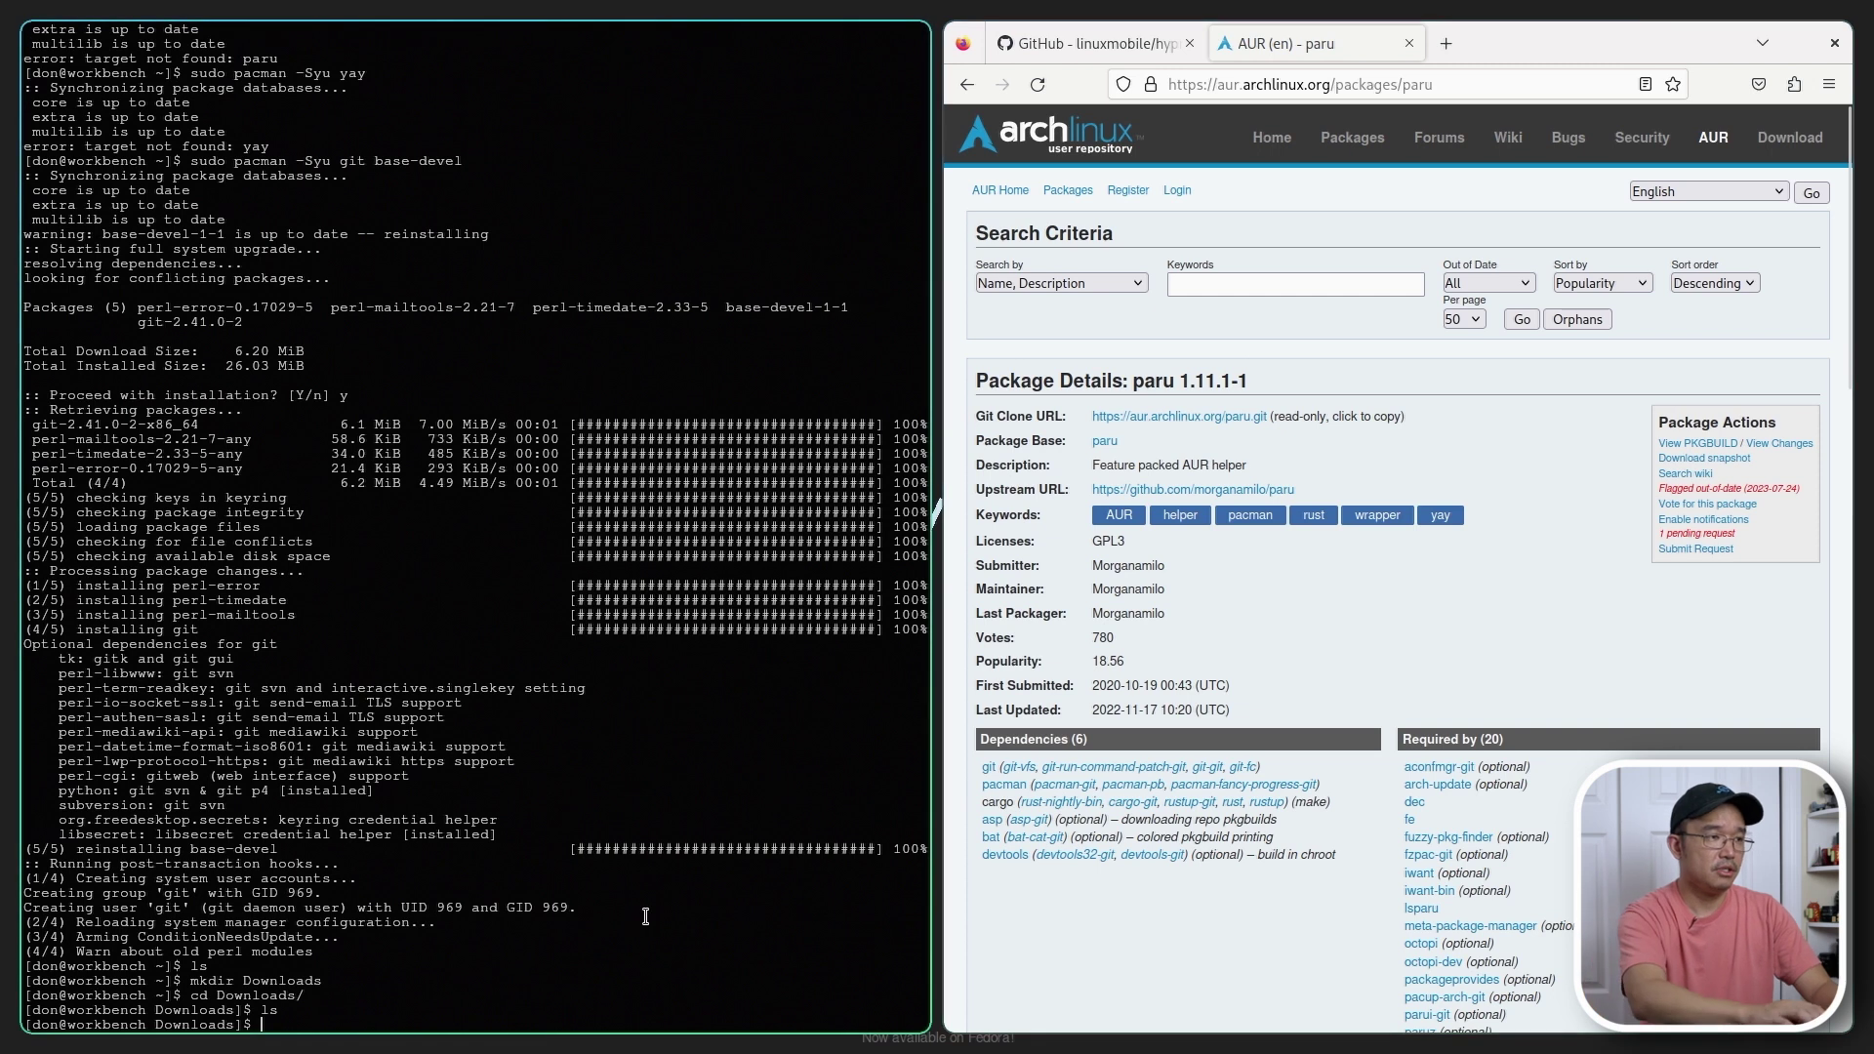
# - Clone the paru repository from the copied AUR URL into Downloads with git clone
pyautogui.write('git')
pyautogui.write('https://aur.archlinux.org/paru.git')
pyautogui.press('Return')
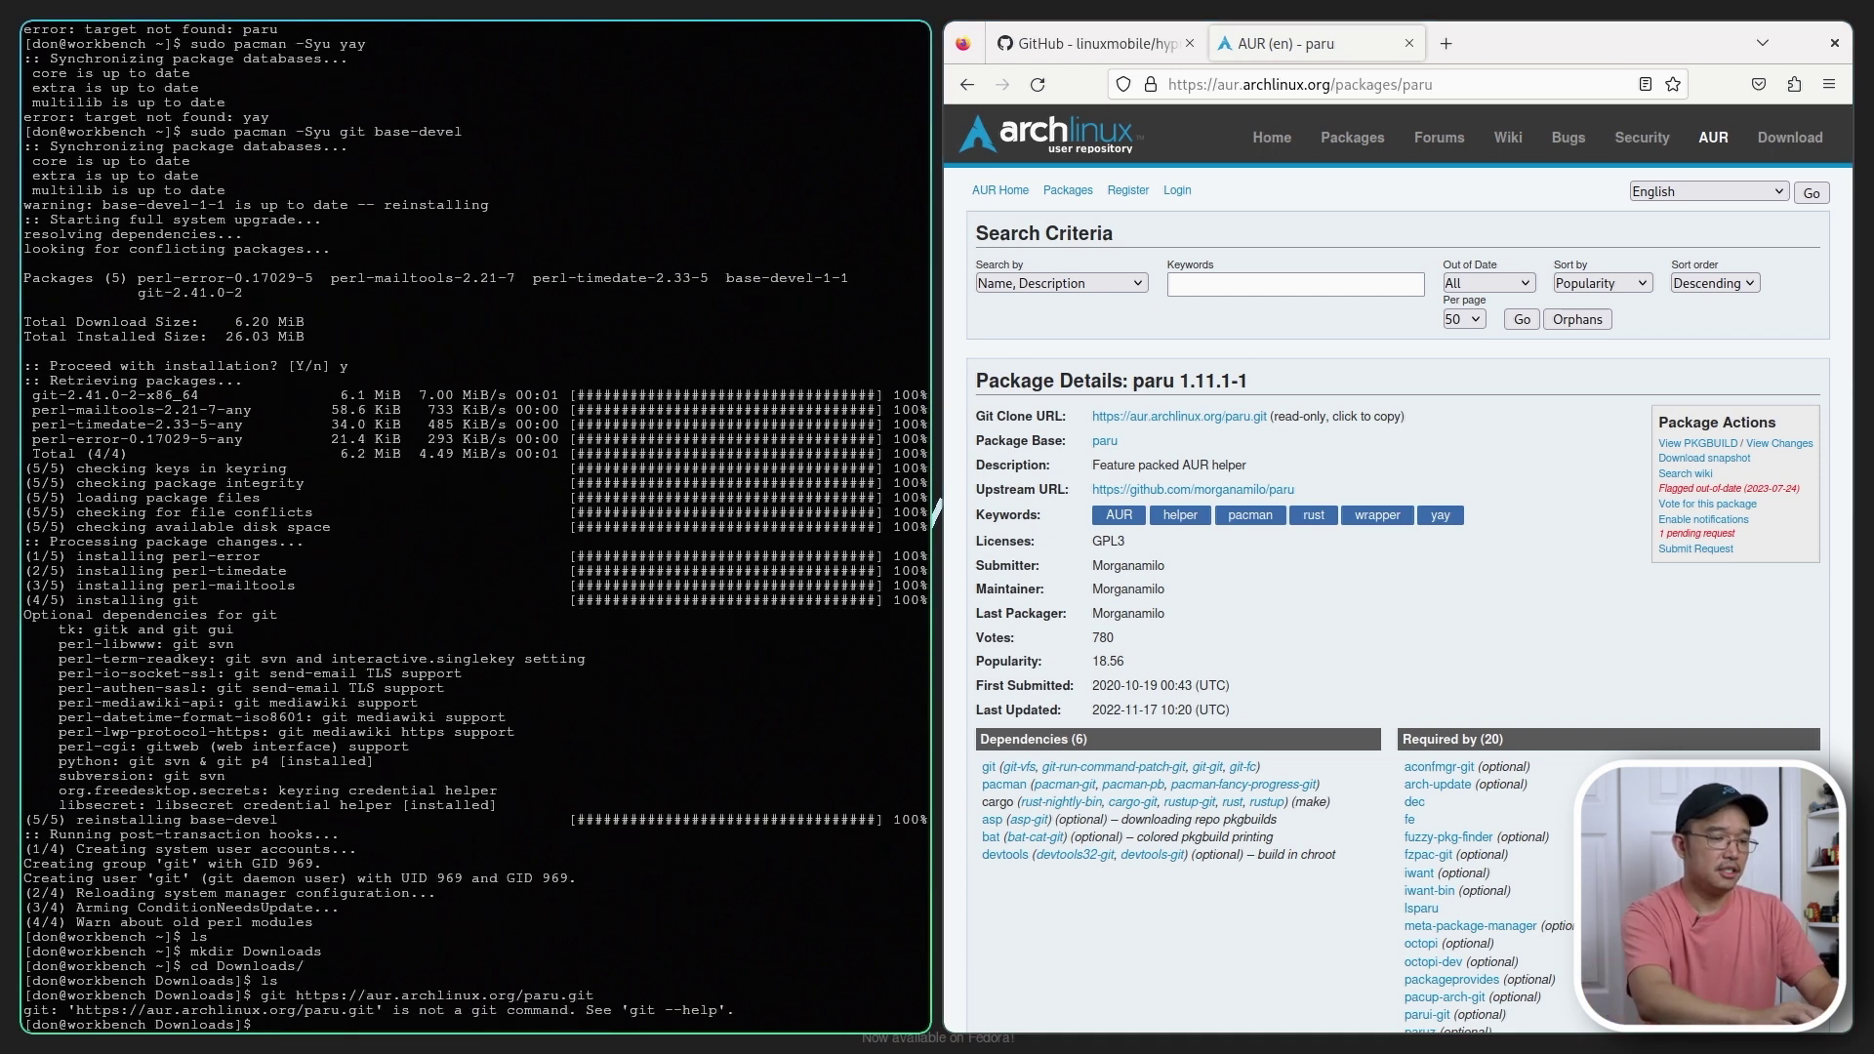
pyautogui.write('git clone')
pyautogui.write('https://aur.archlinux.org/paru.git')
pyautogui.press('Return')
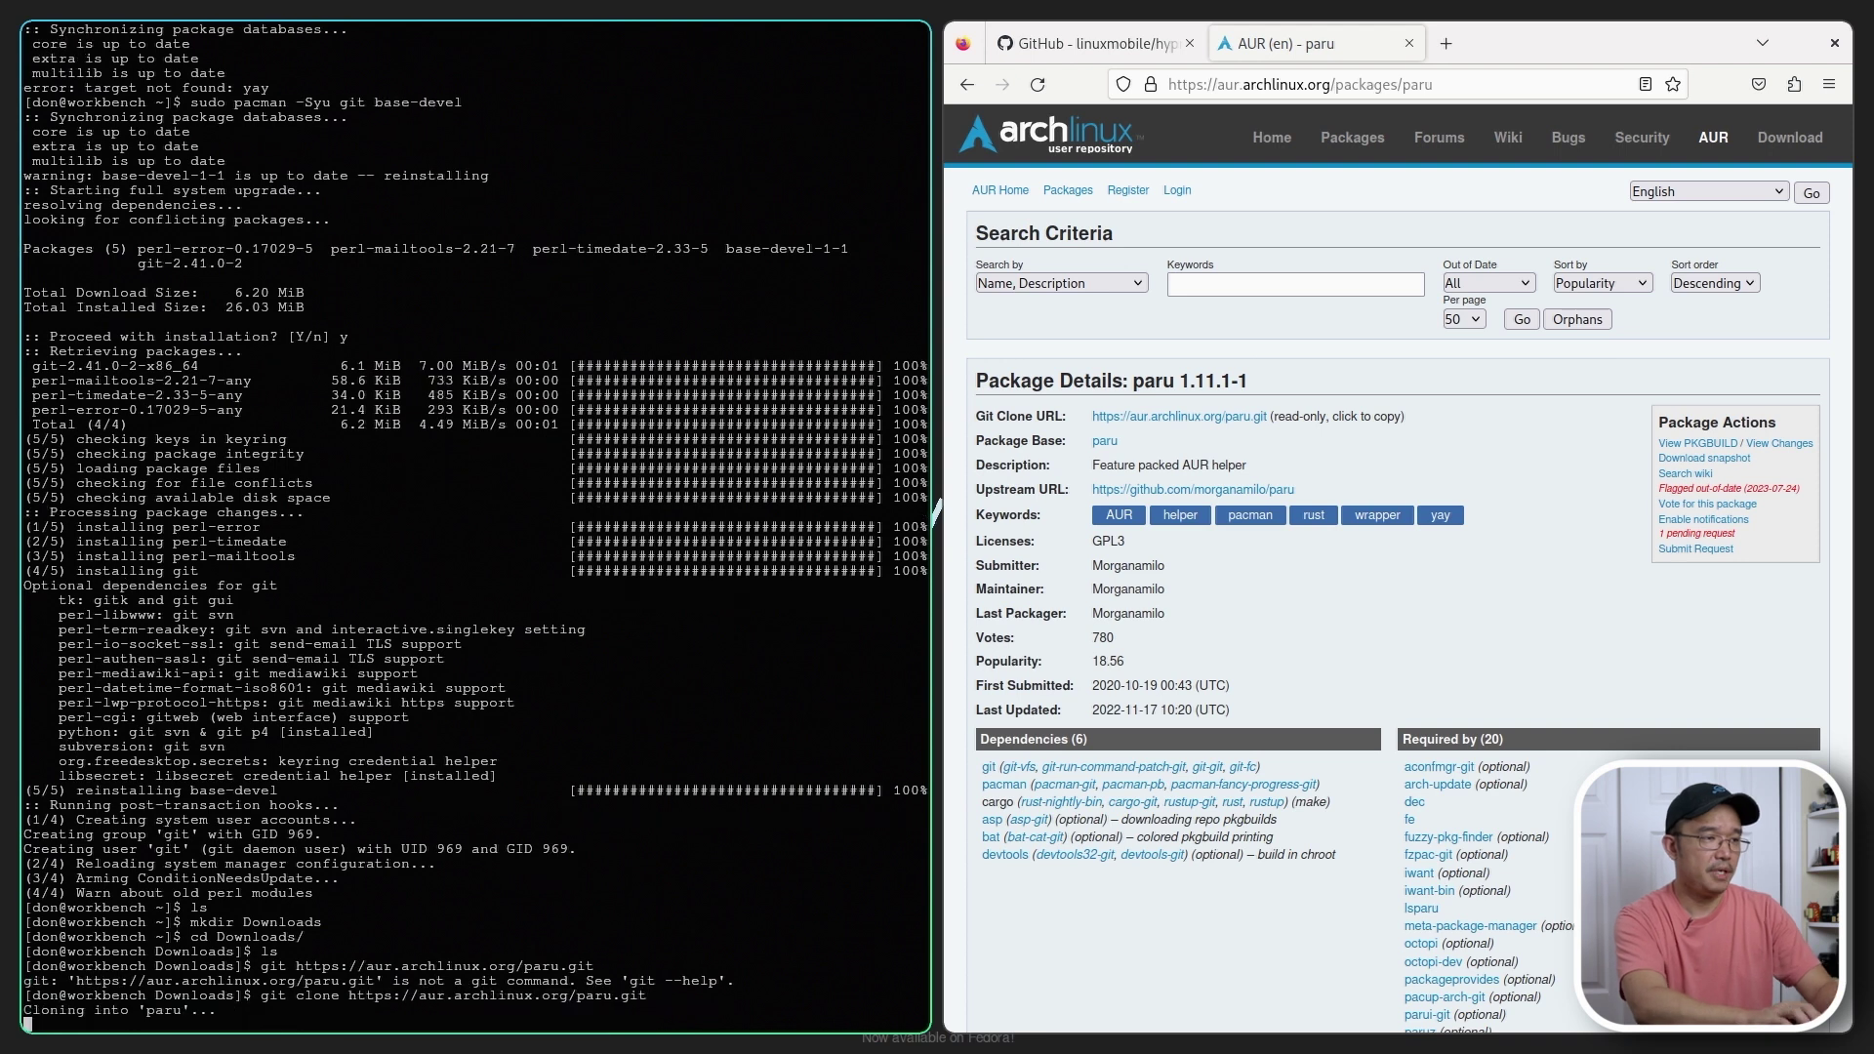
# - Enter the paru folder and run makepkg -si to build and install paru
pyautogui.write('cd ')
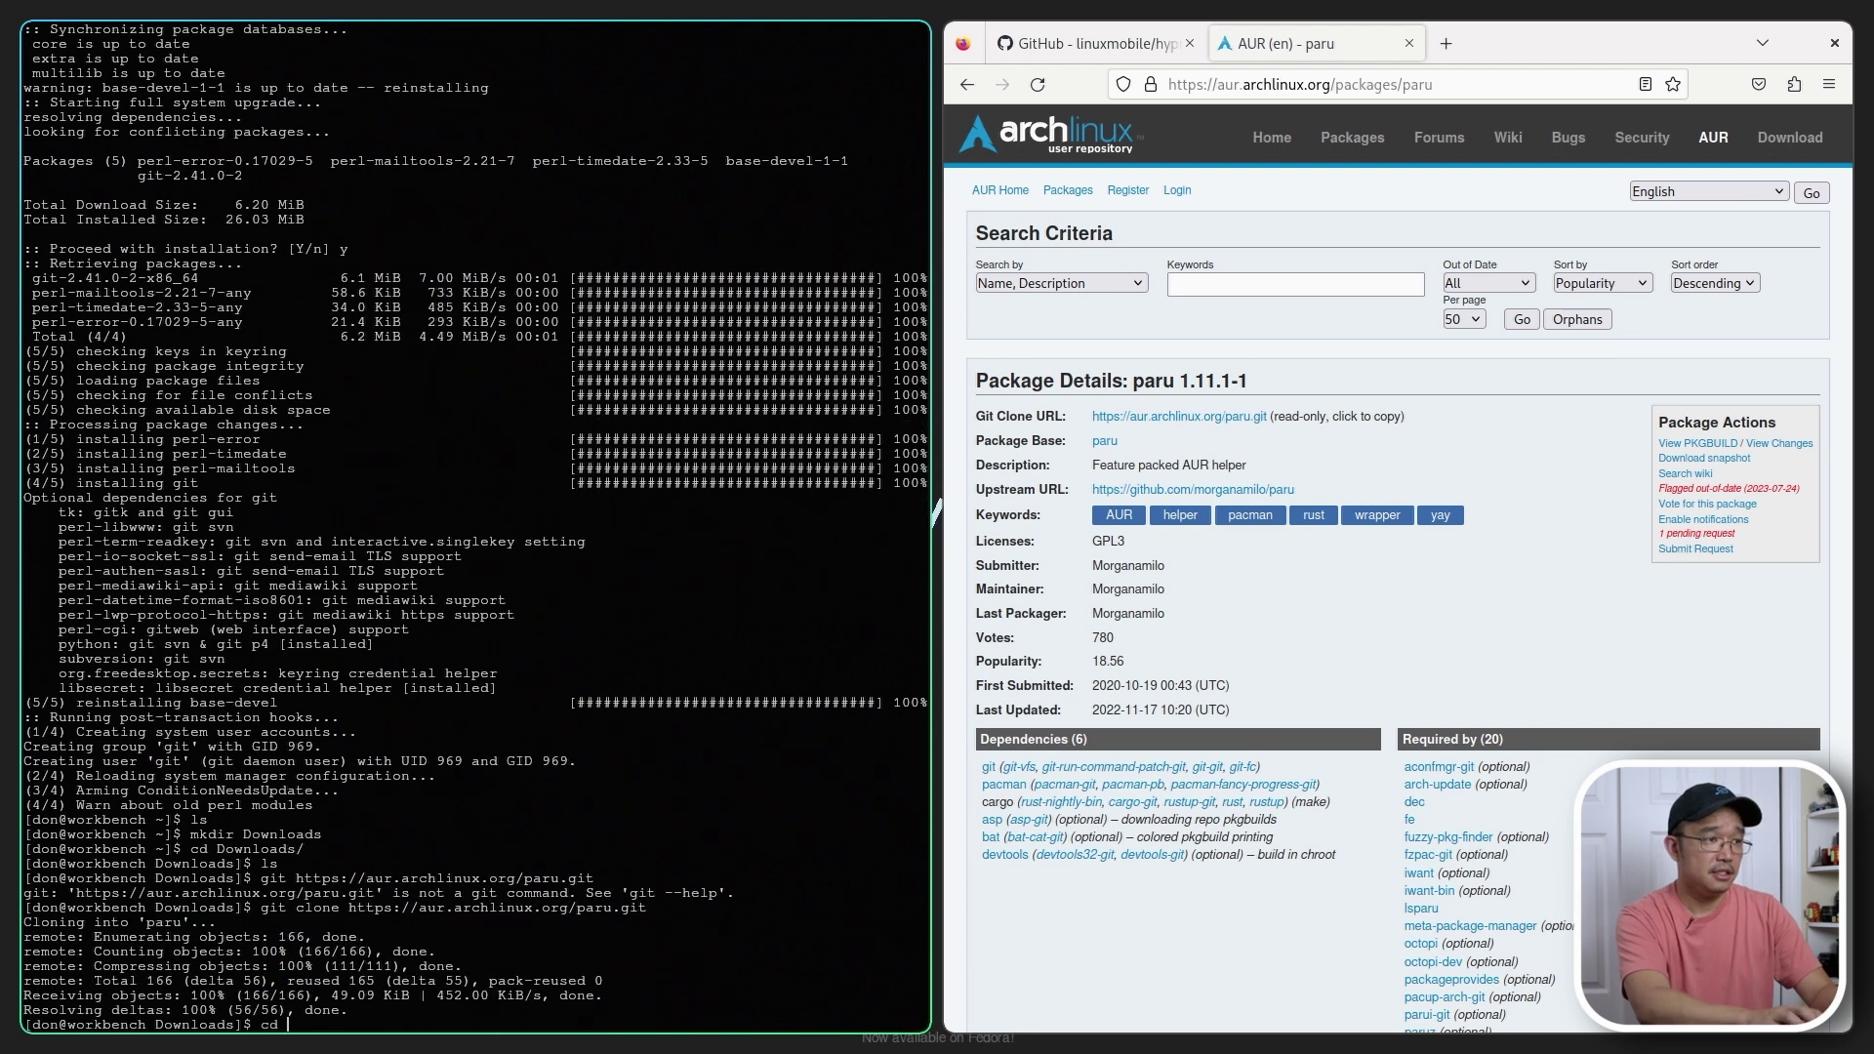
pyautogui.write('paru/')
pyautogui.press('Return')
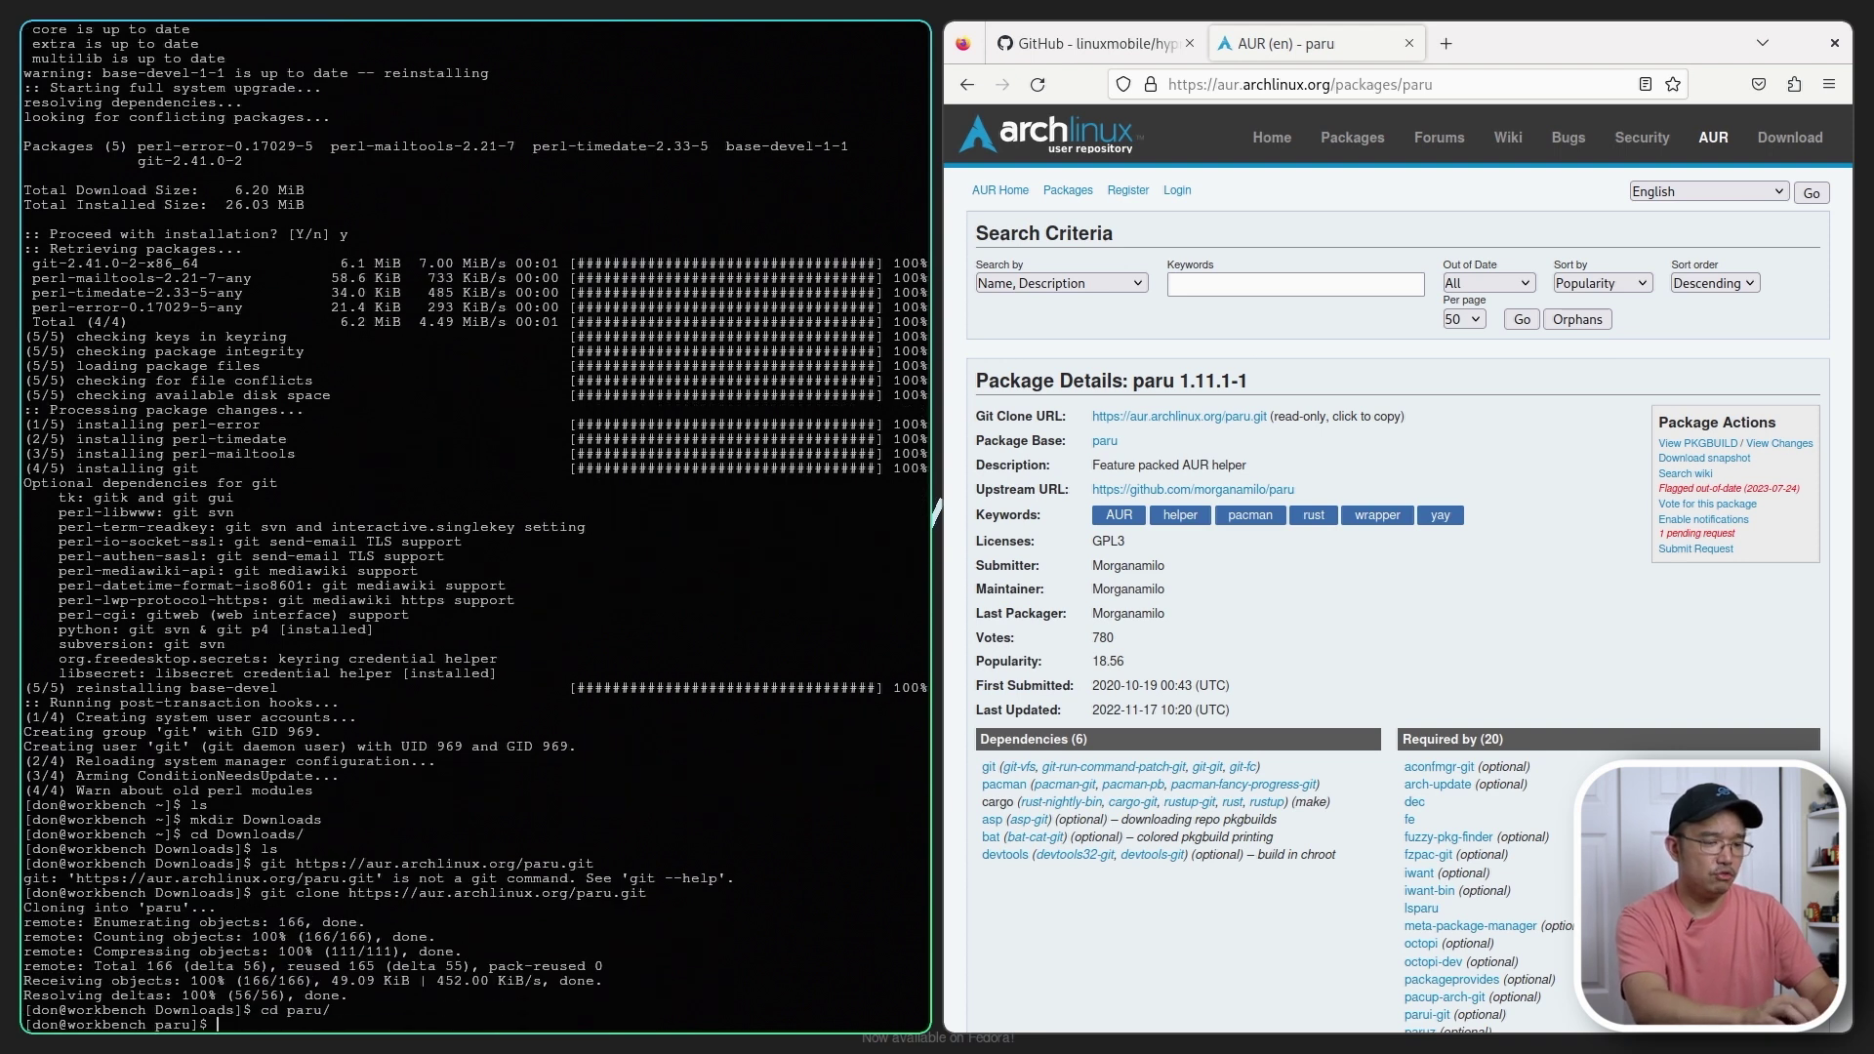
pyautogui.write('mak')
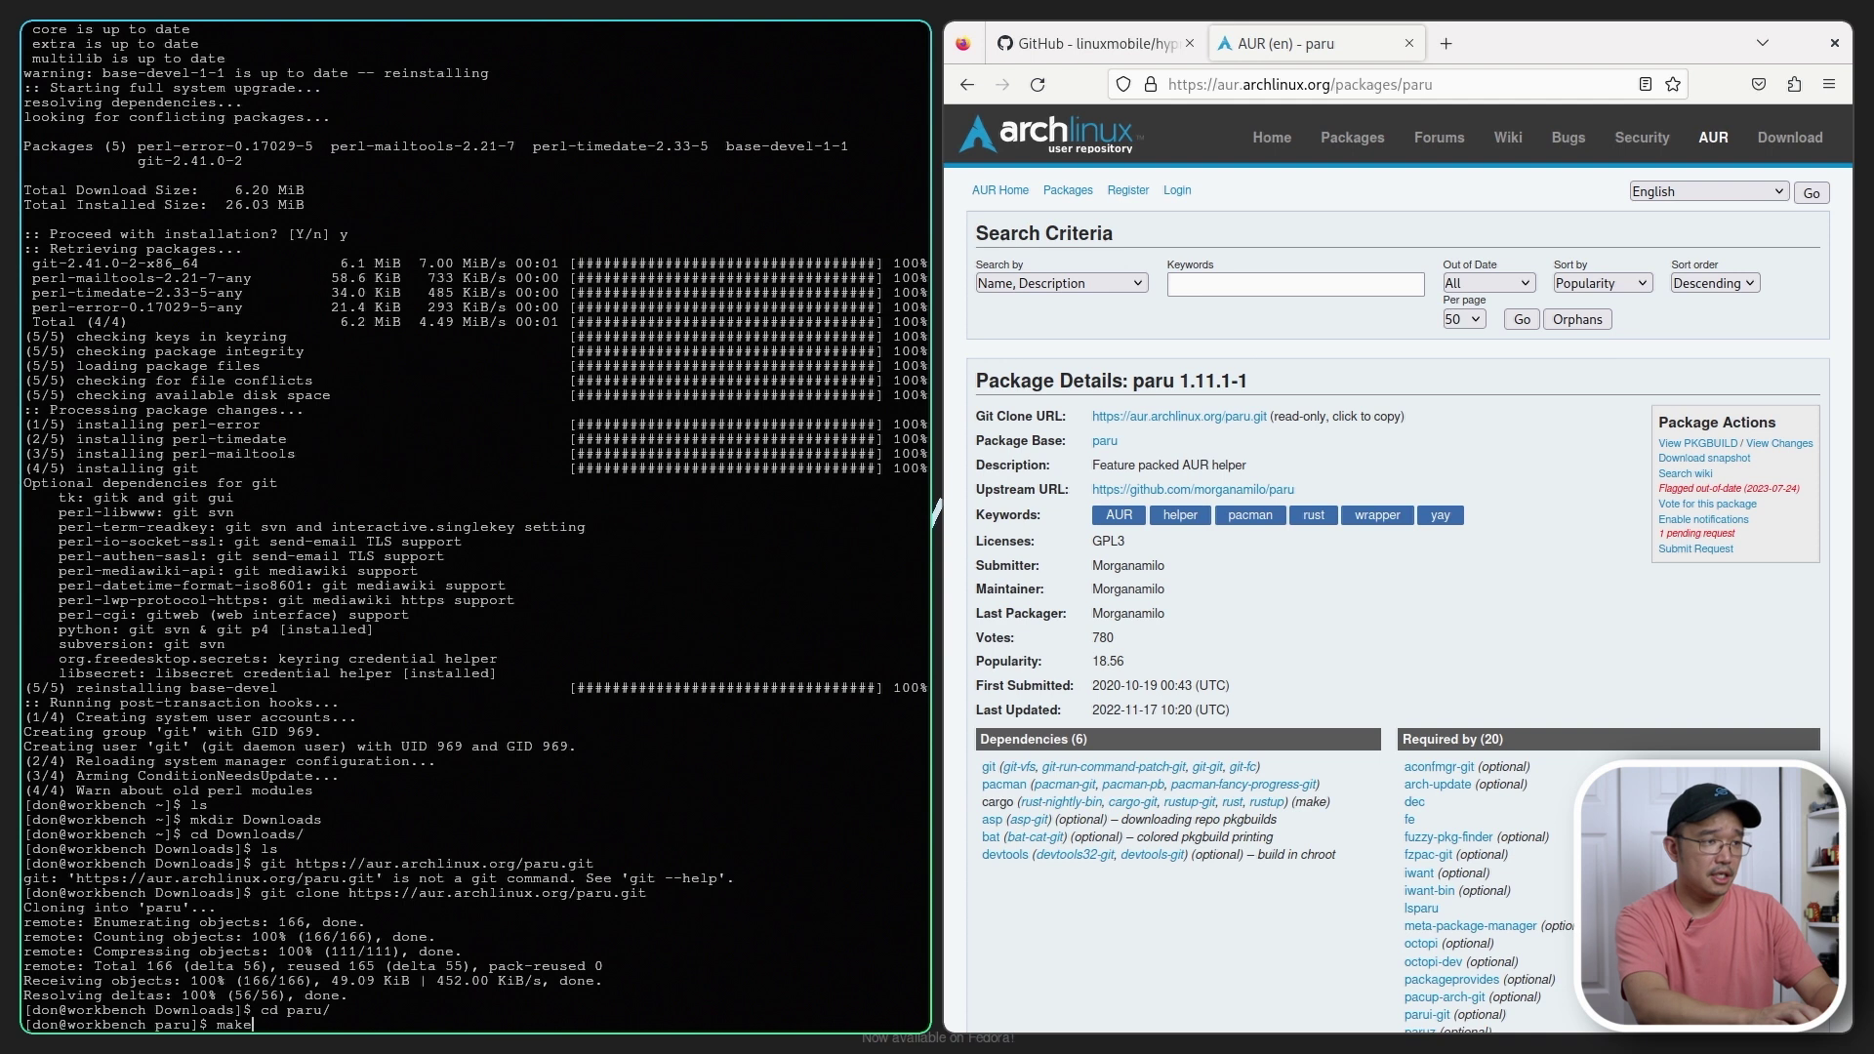
pyautogui.write('e')
pyautogui.press('Tab')
pyautogui.press('Tab')
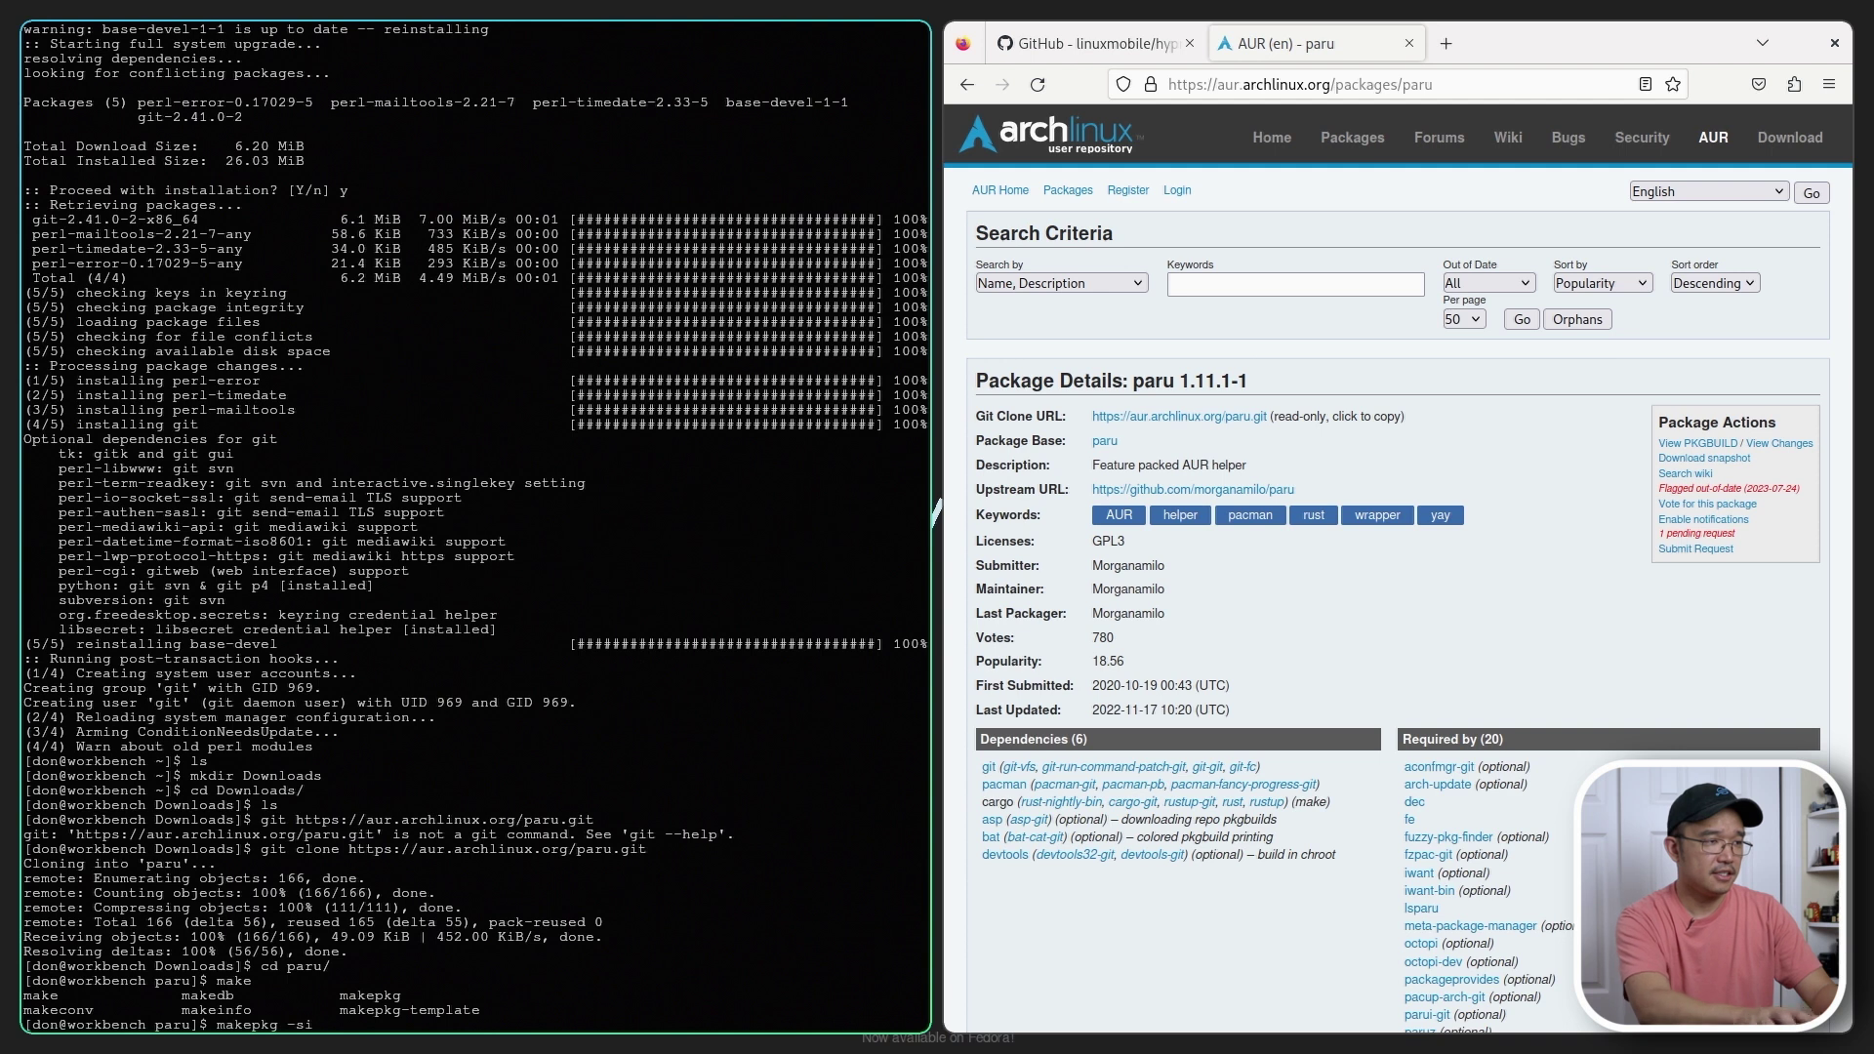
pyautogui.press('Return')
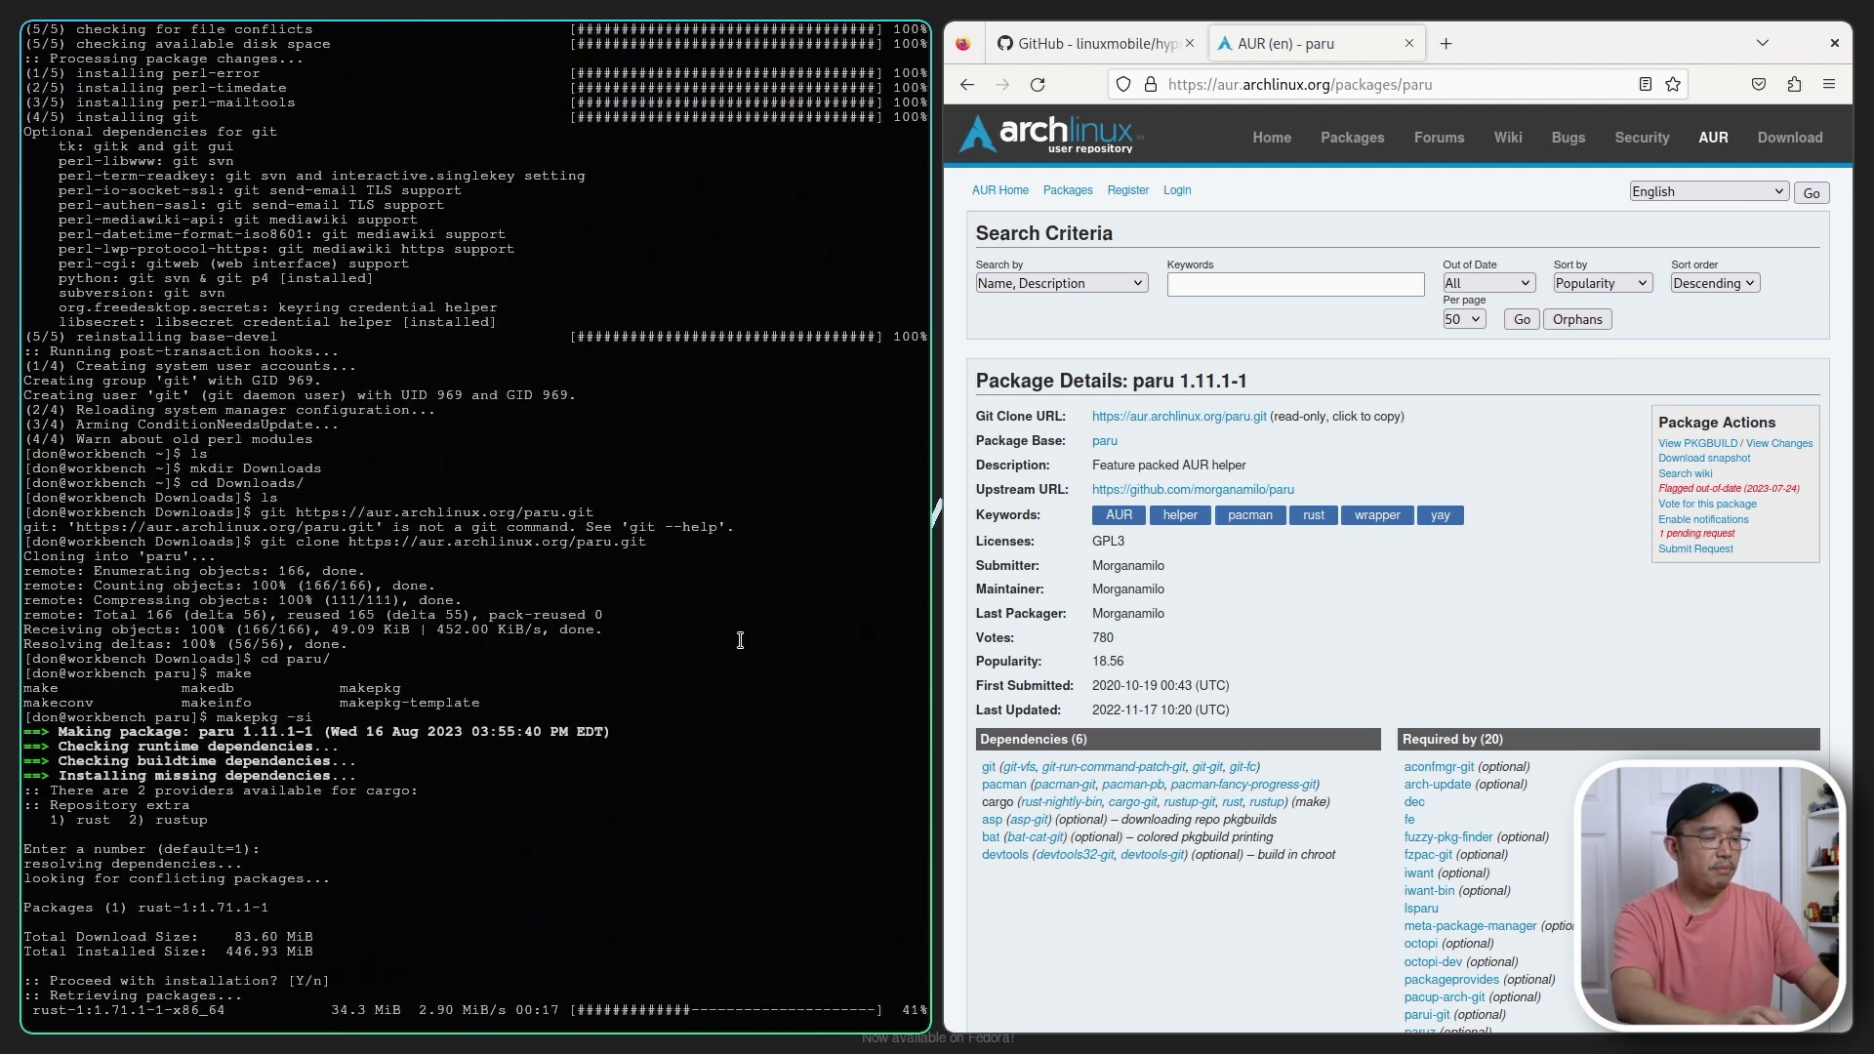
# - Open a second terminal below the first and briefly run top
pyautogui.press('super+Return')
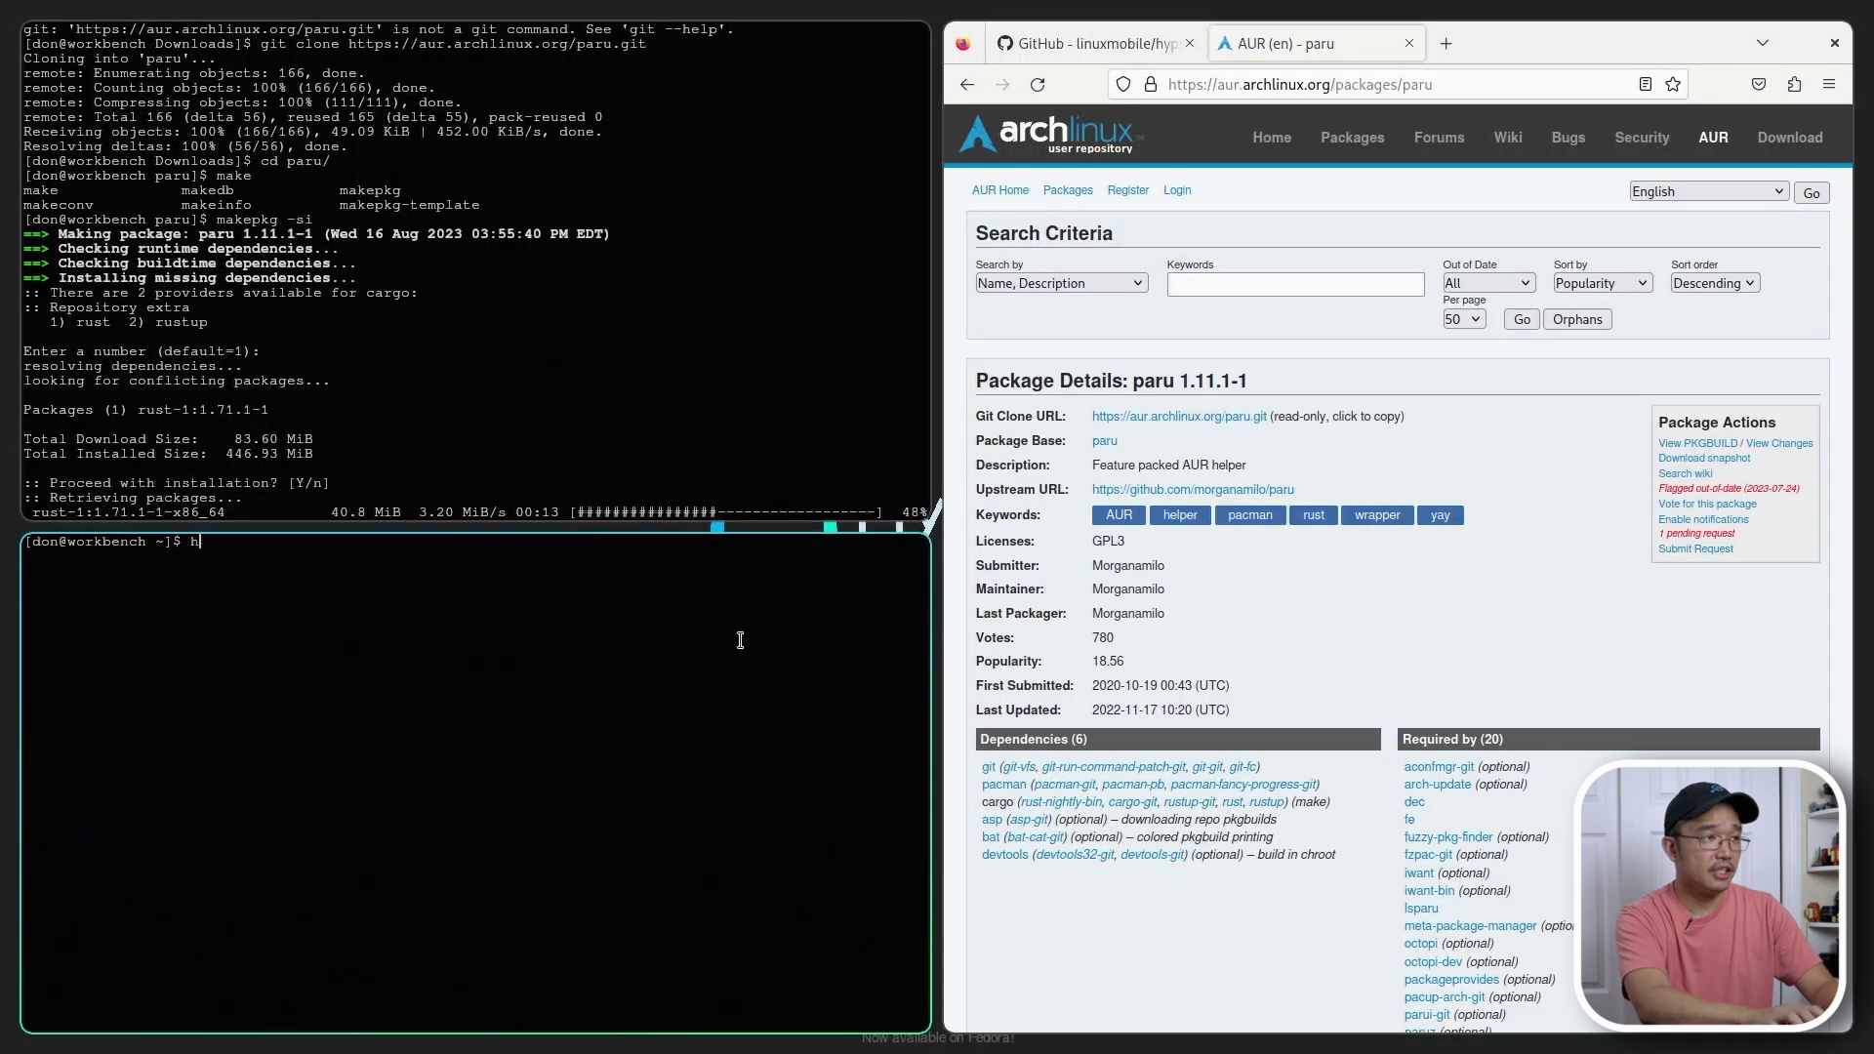
pyautogui.write('top')
pyautogui.press('Return')
pyautogui.press('q')
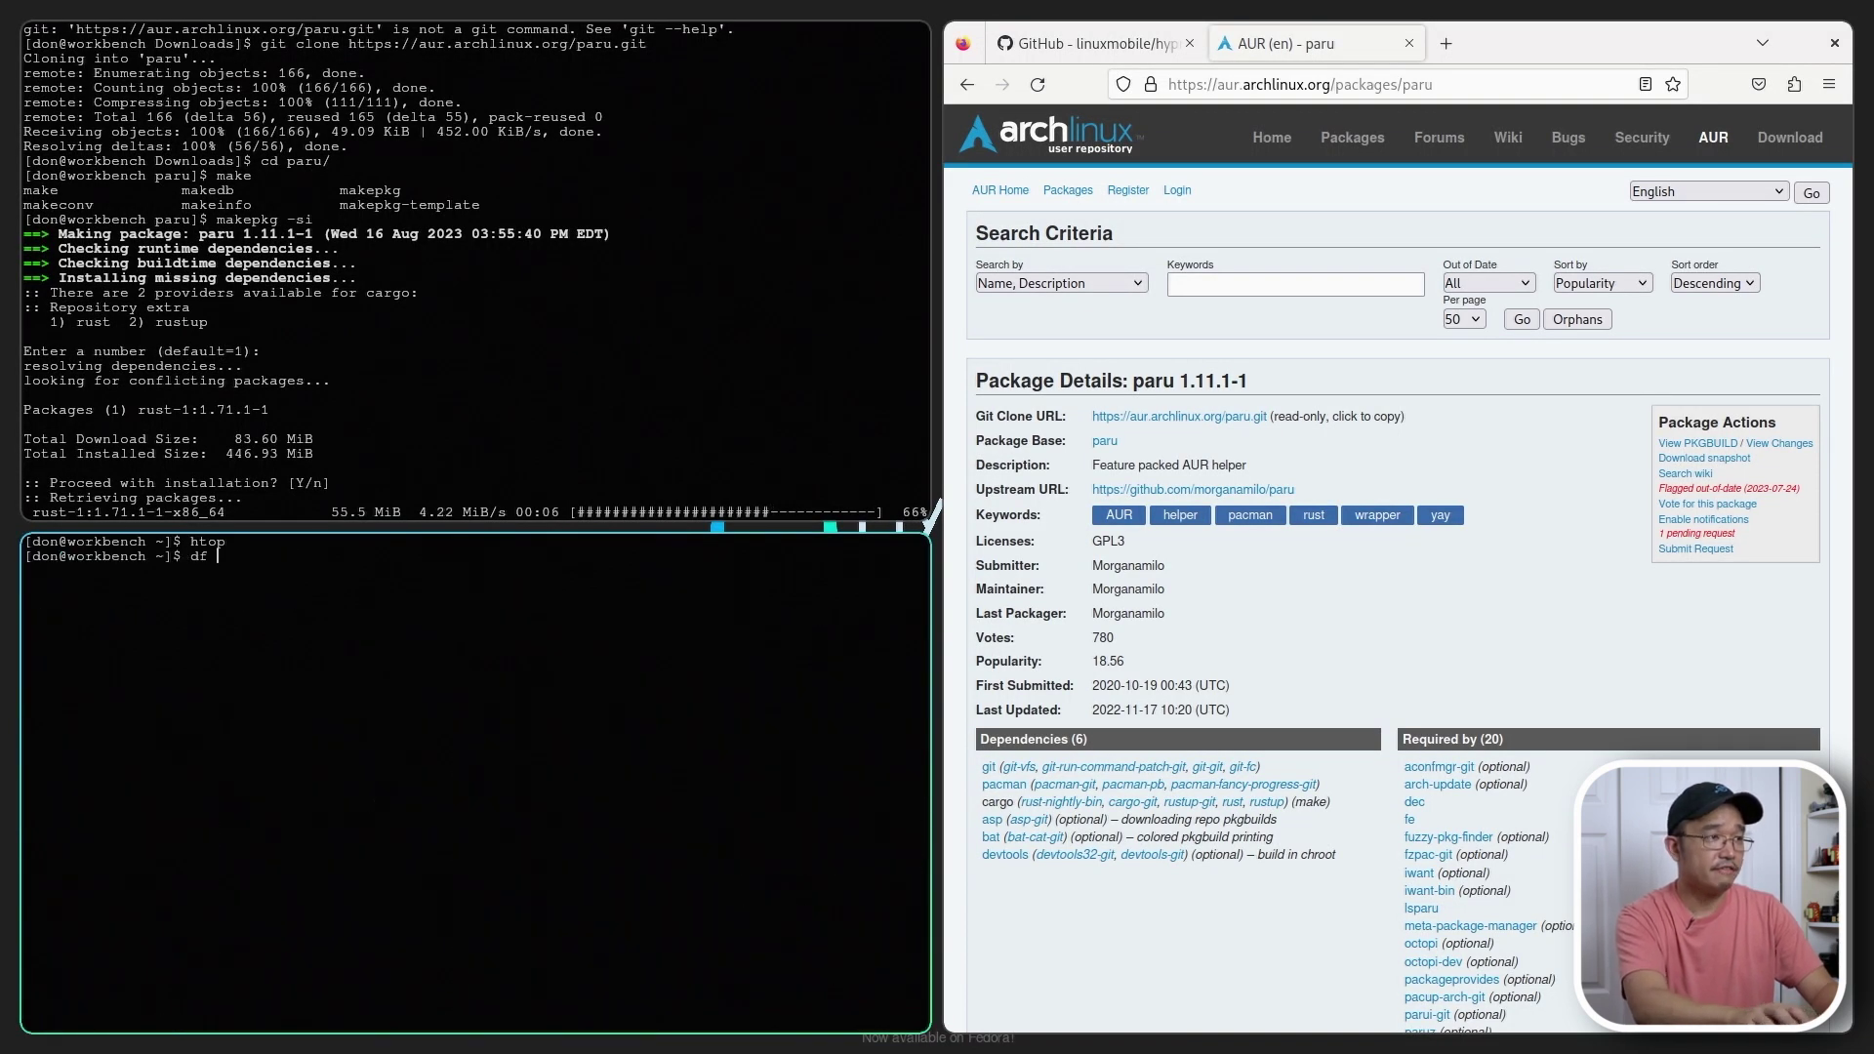
# - Check disk usage with df and df -h, then launch htop
pyautogui.write('df')
pyautogui.press('Return')
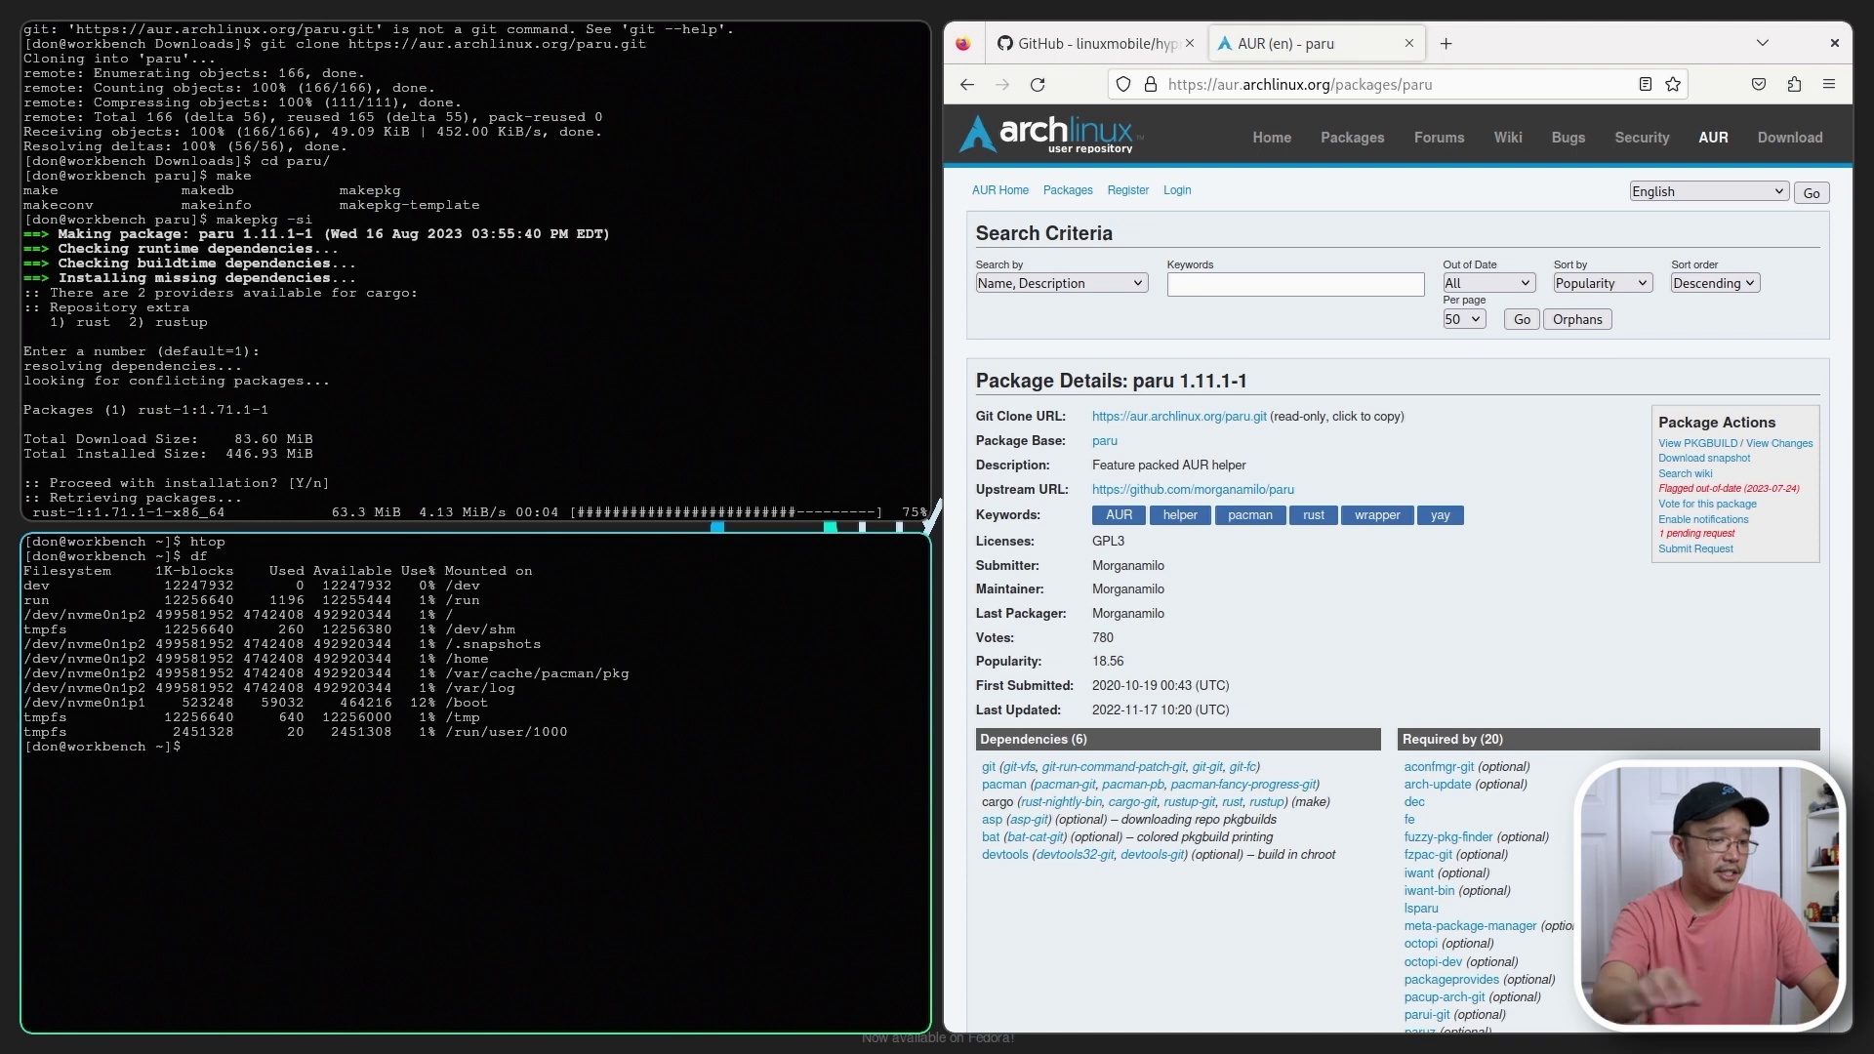
pyautogui.press('Return')
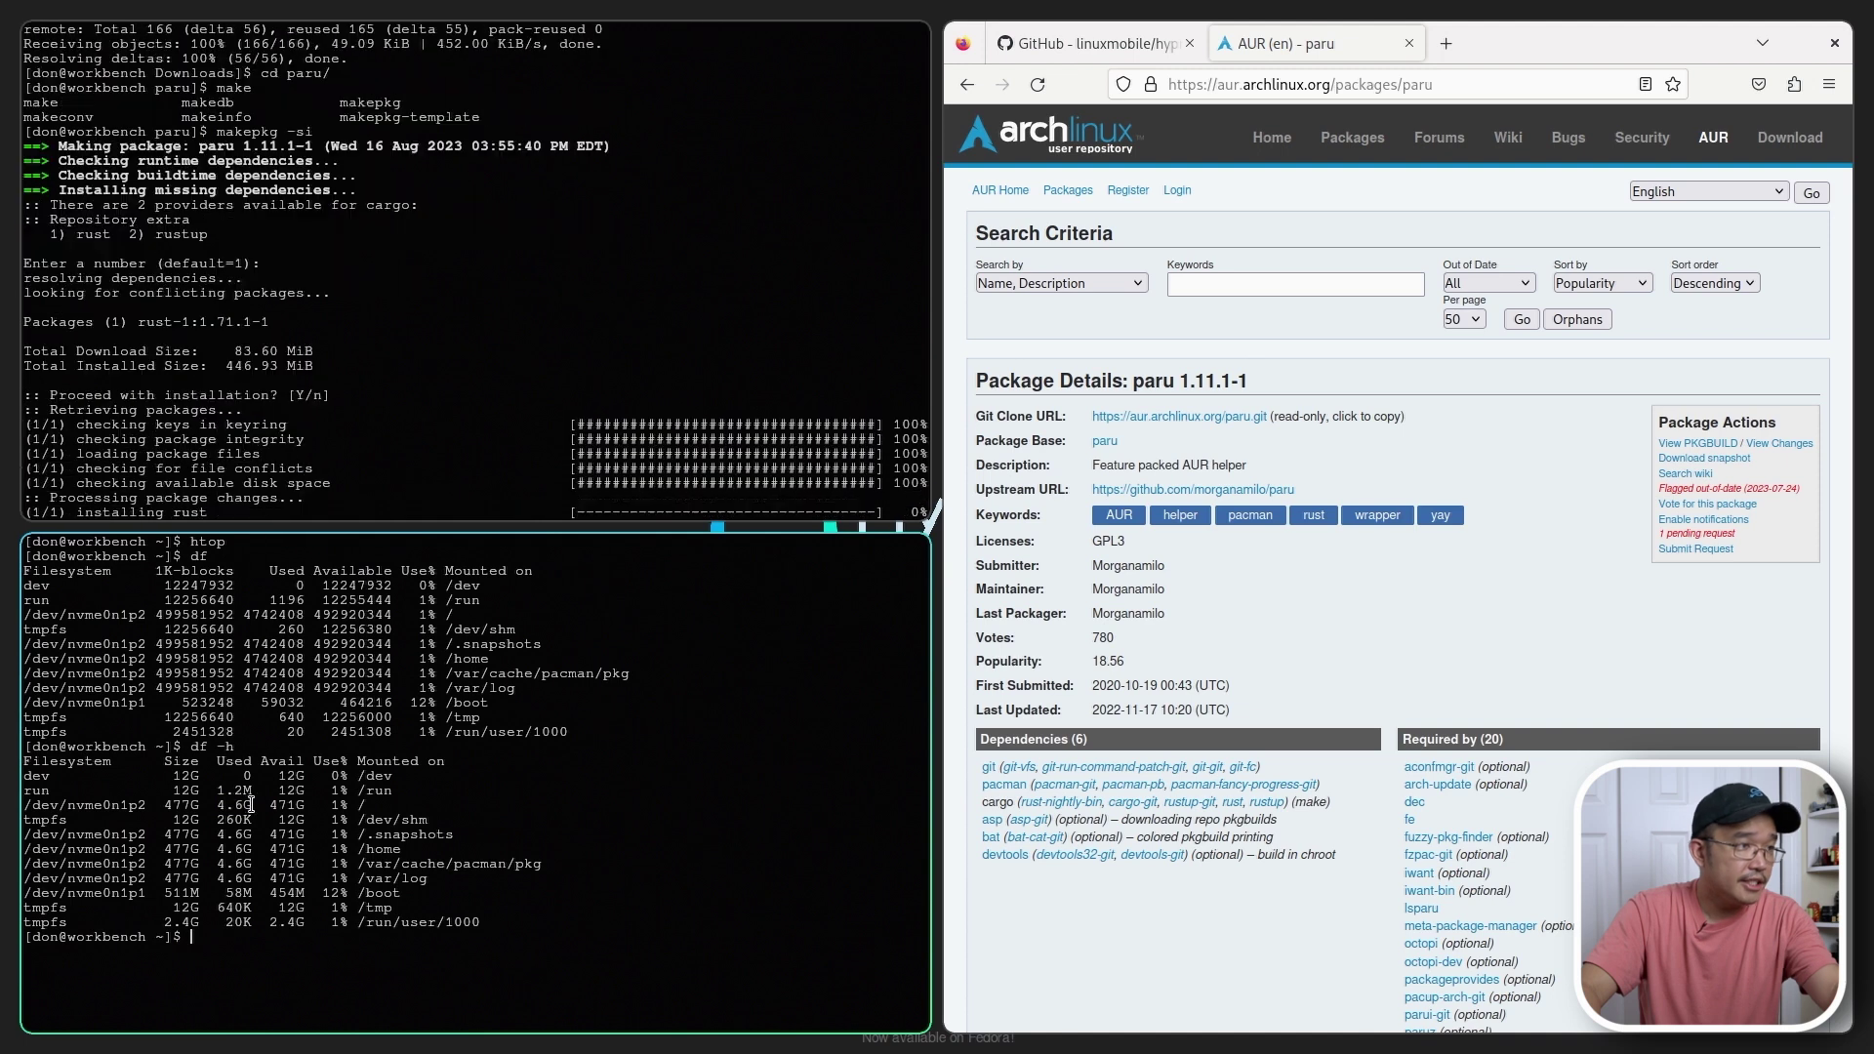
pyautogui.moveTo(251, 804); pyautogui.dragTo(226, 820)
pyautogui.click(216, 808)
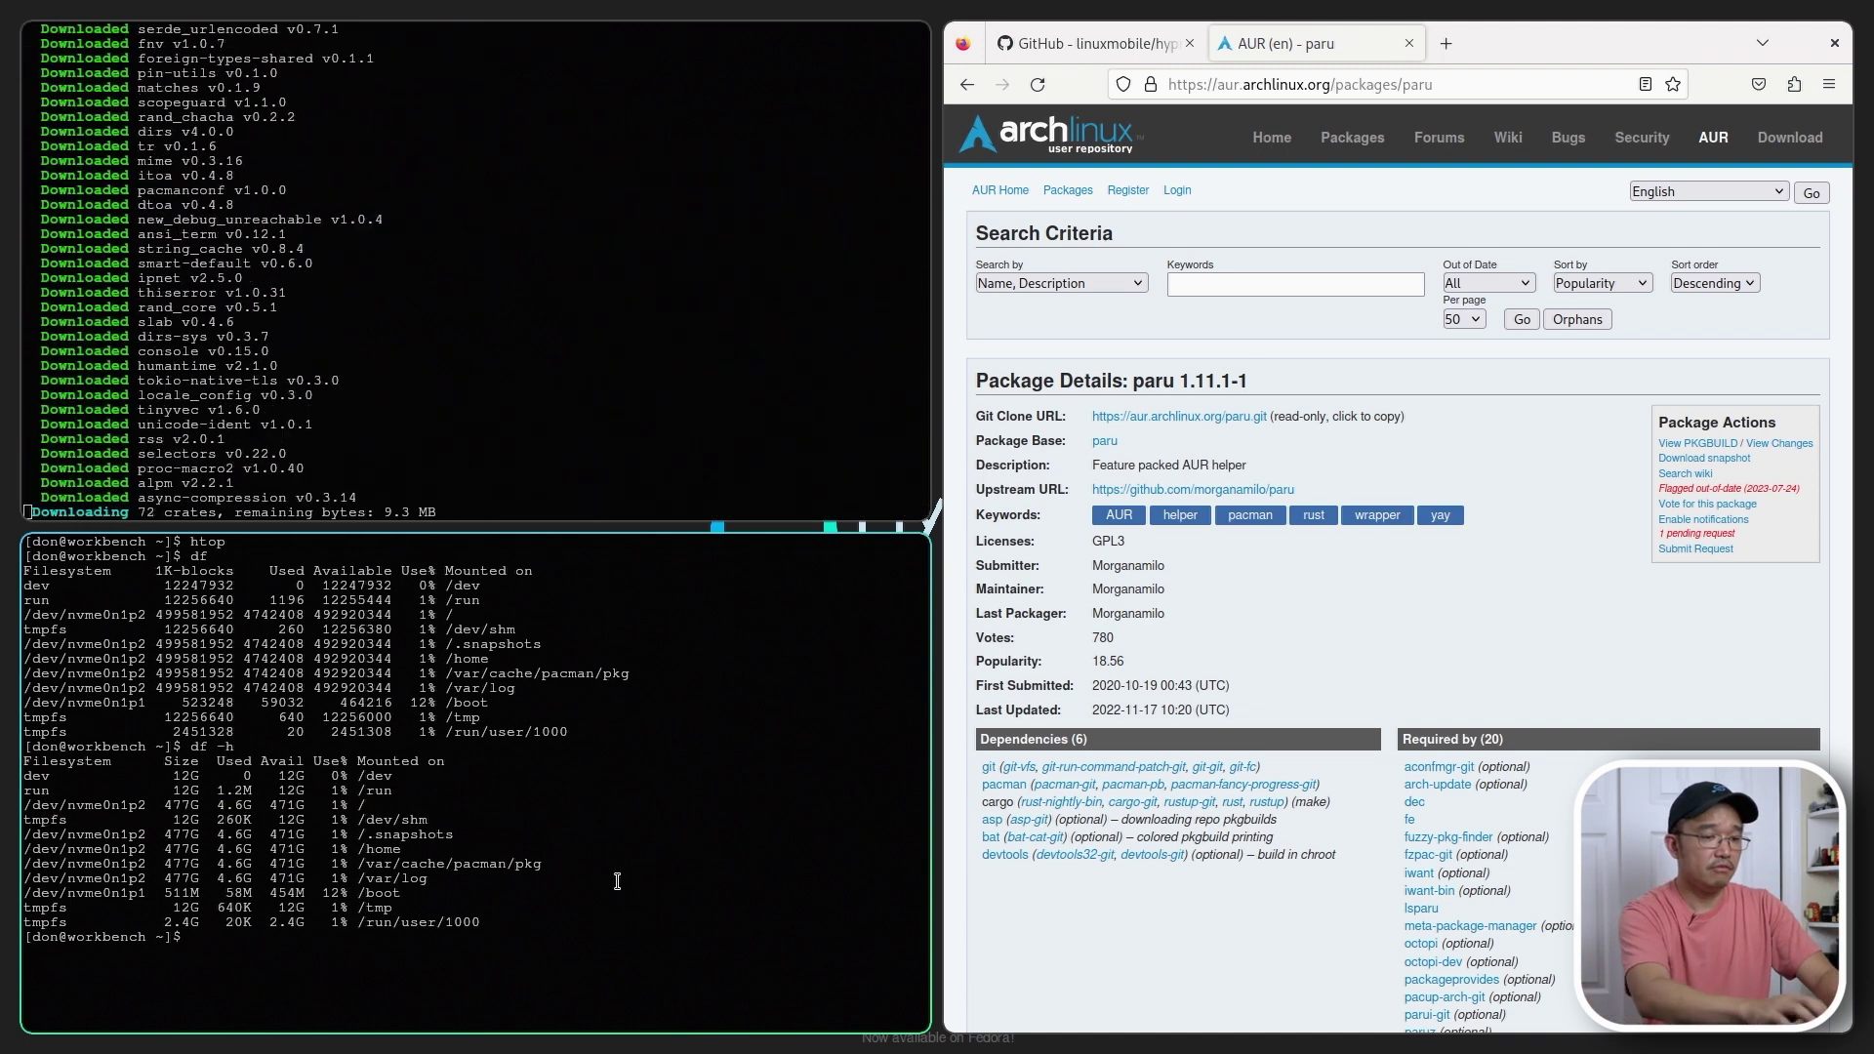
pyautogui.write('htop')
pyautogui.press('Return')
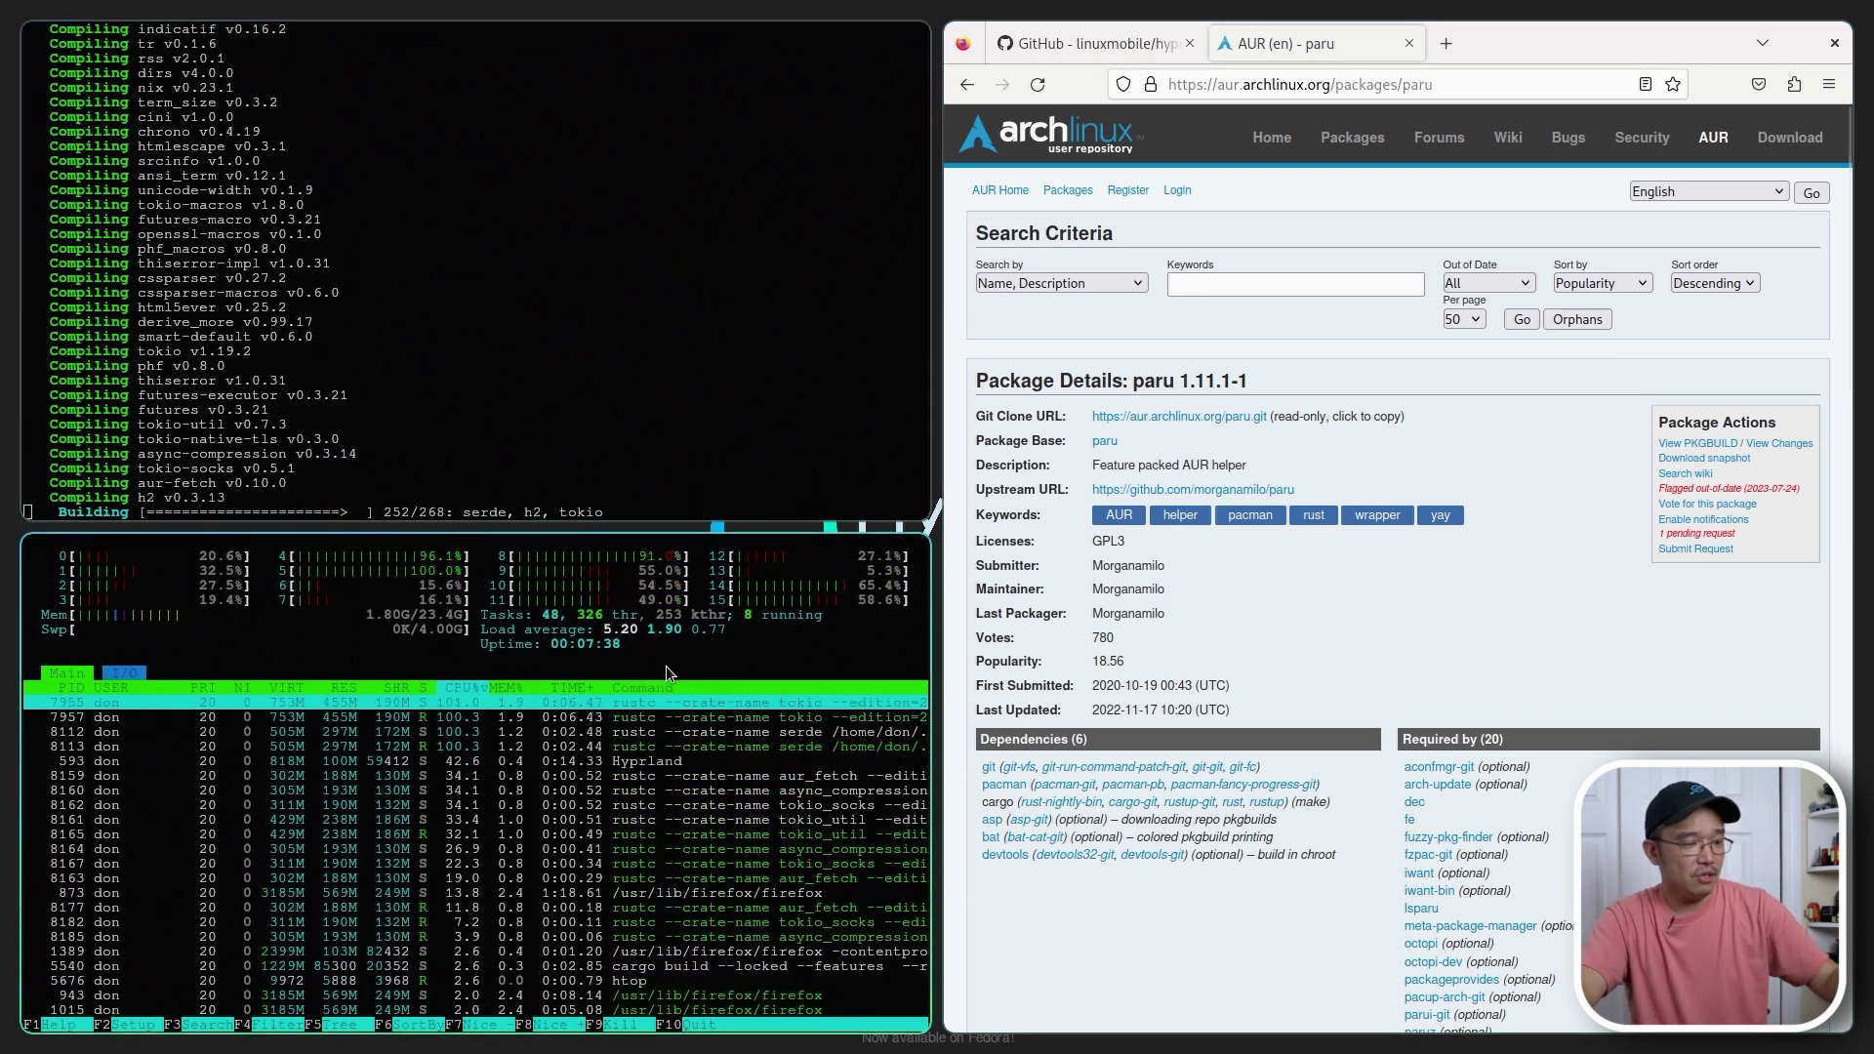
# - Quit htop, go to the hyprland-dots README, and expand Dependencies, highlighting hyprland-git, hyprland and waybar
pyautogui.press('q')
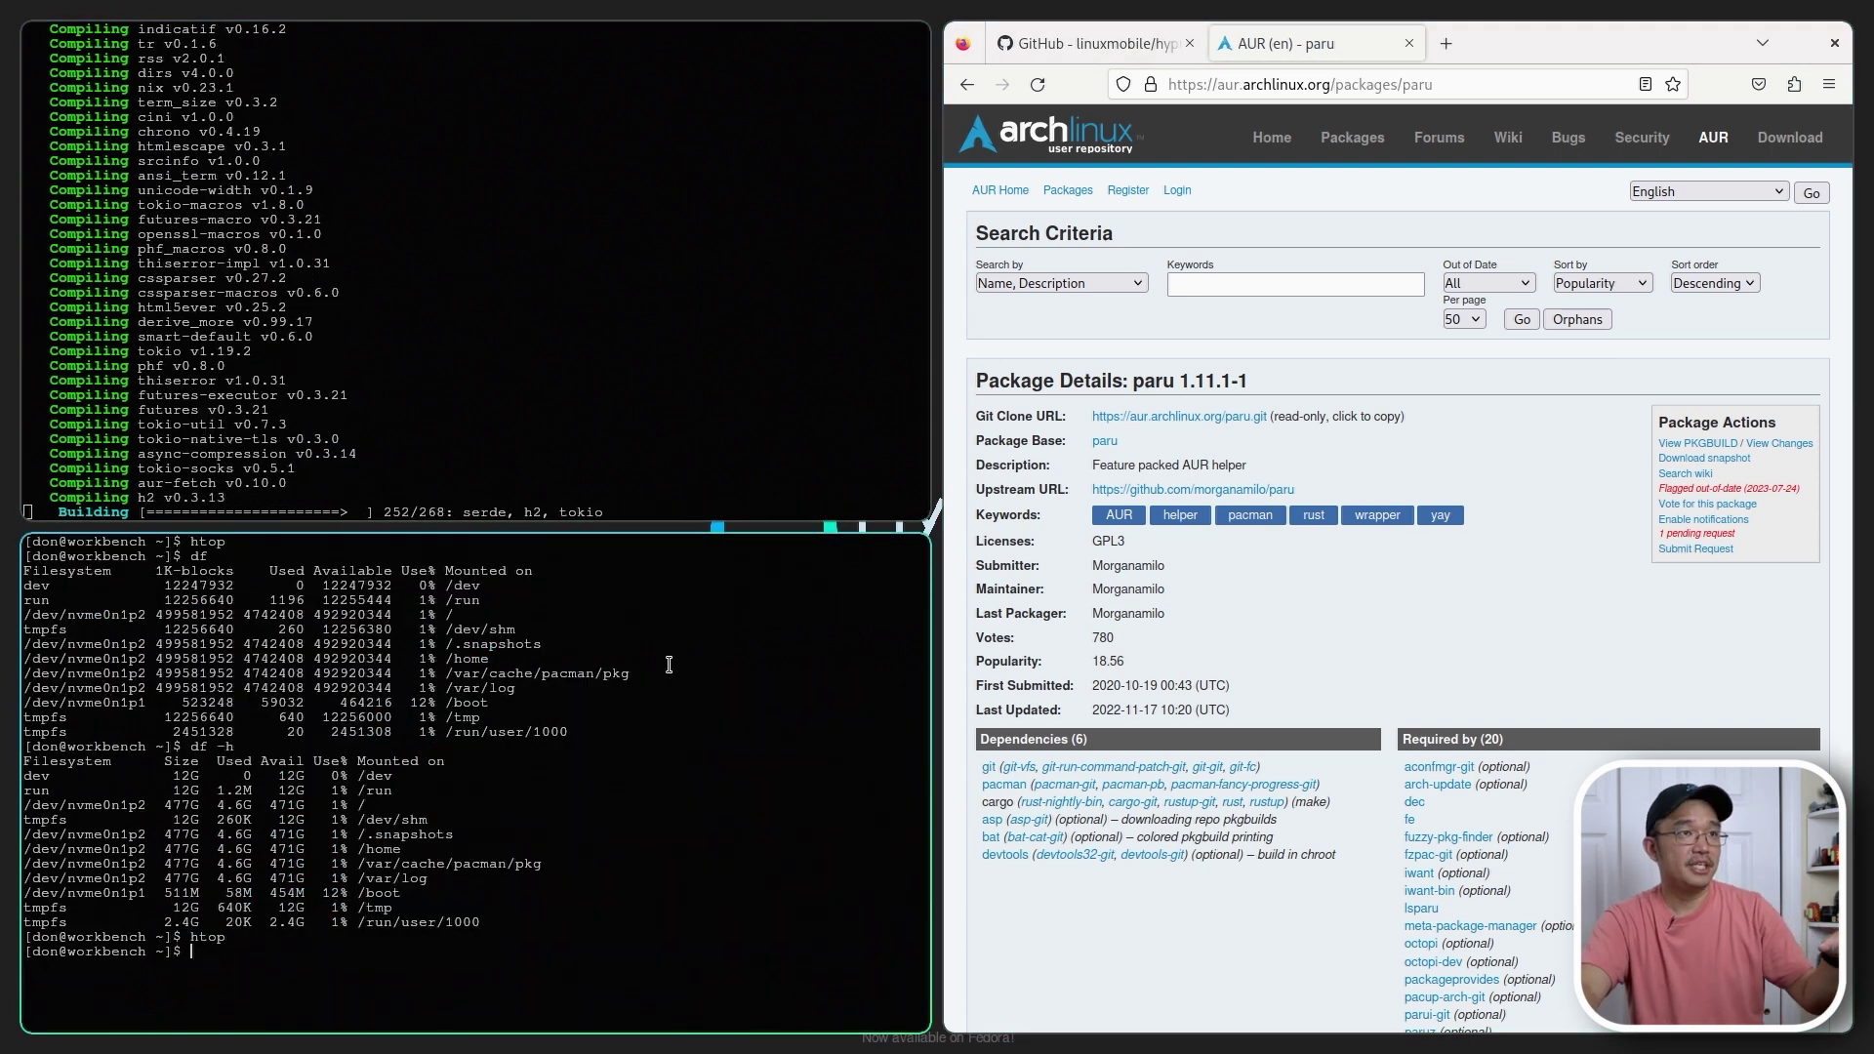
pyautogui.click(1104, 42)
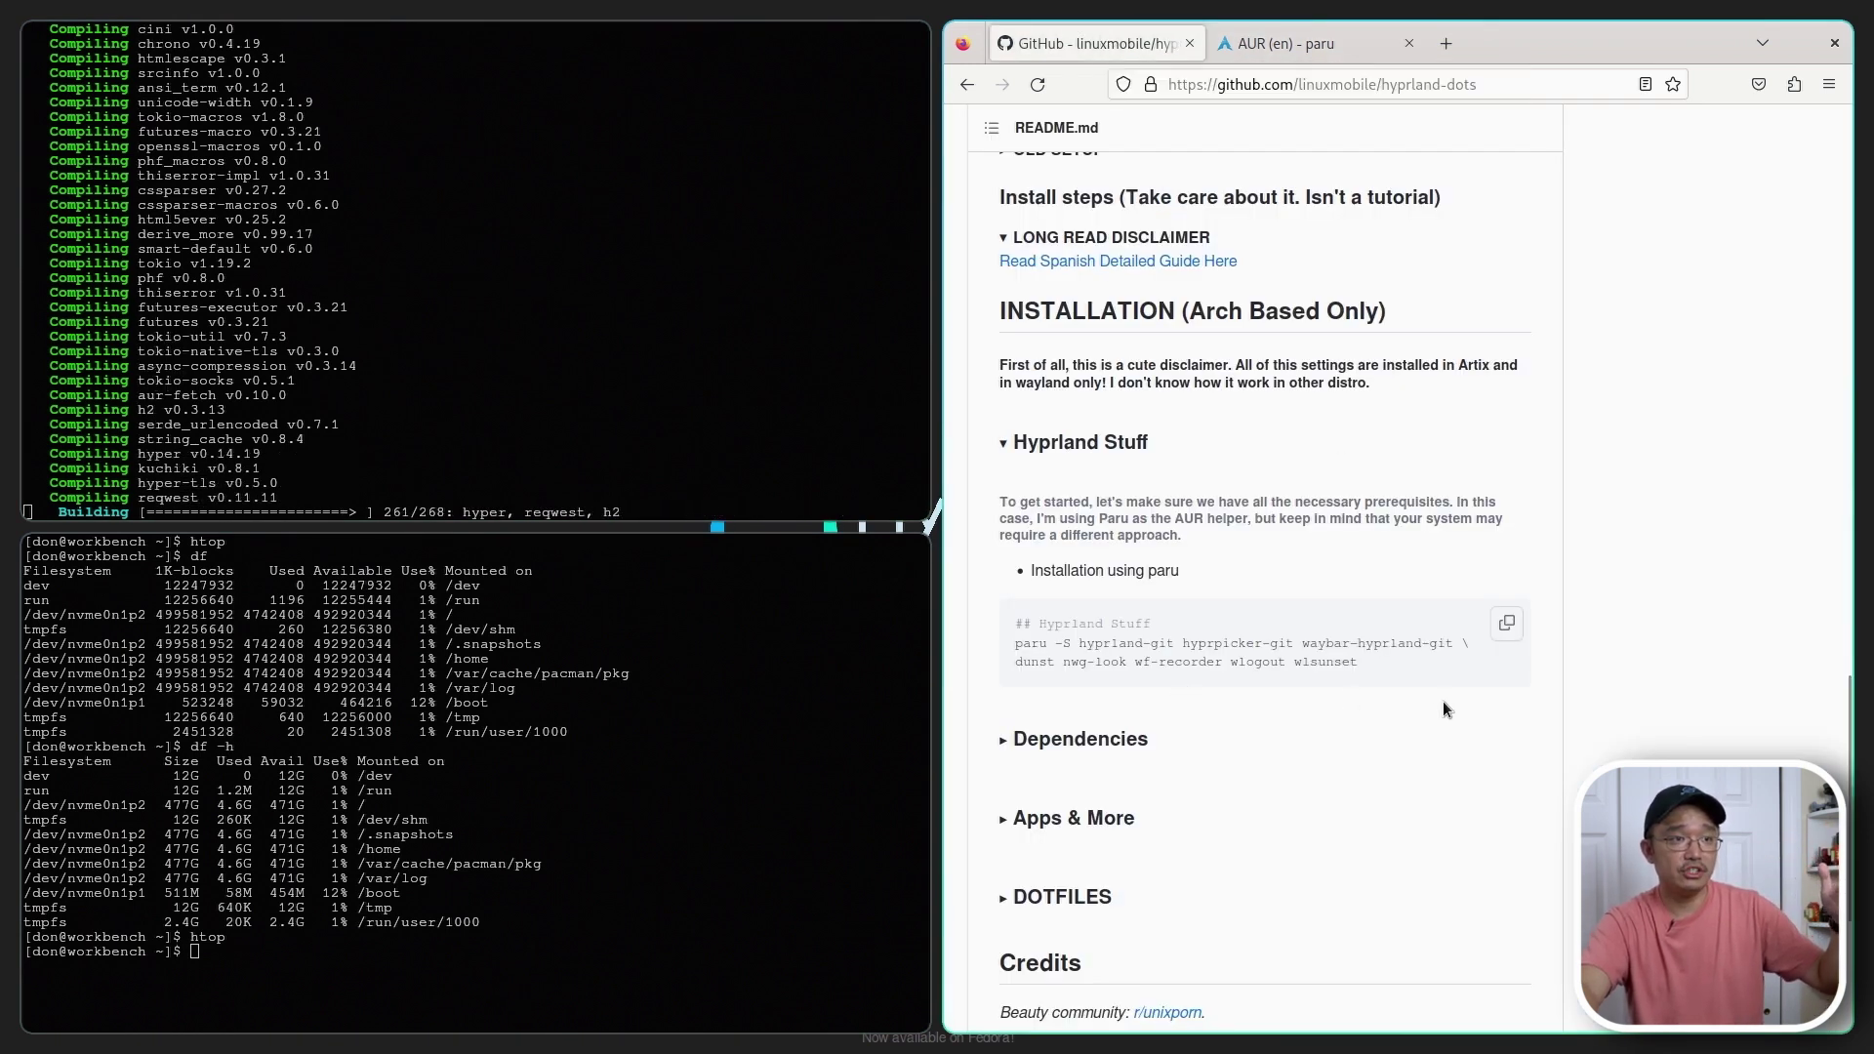
pyautogui.moveTo(1409, 675); pyautogui.dragTo(1015, 640)
pyautogui.click(1161, 739)
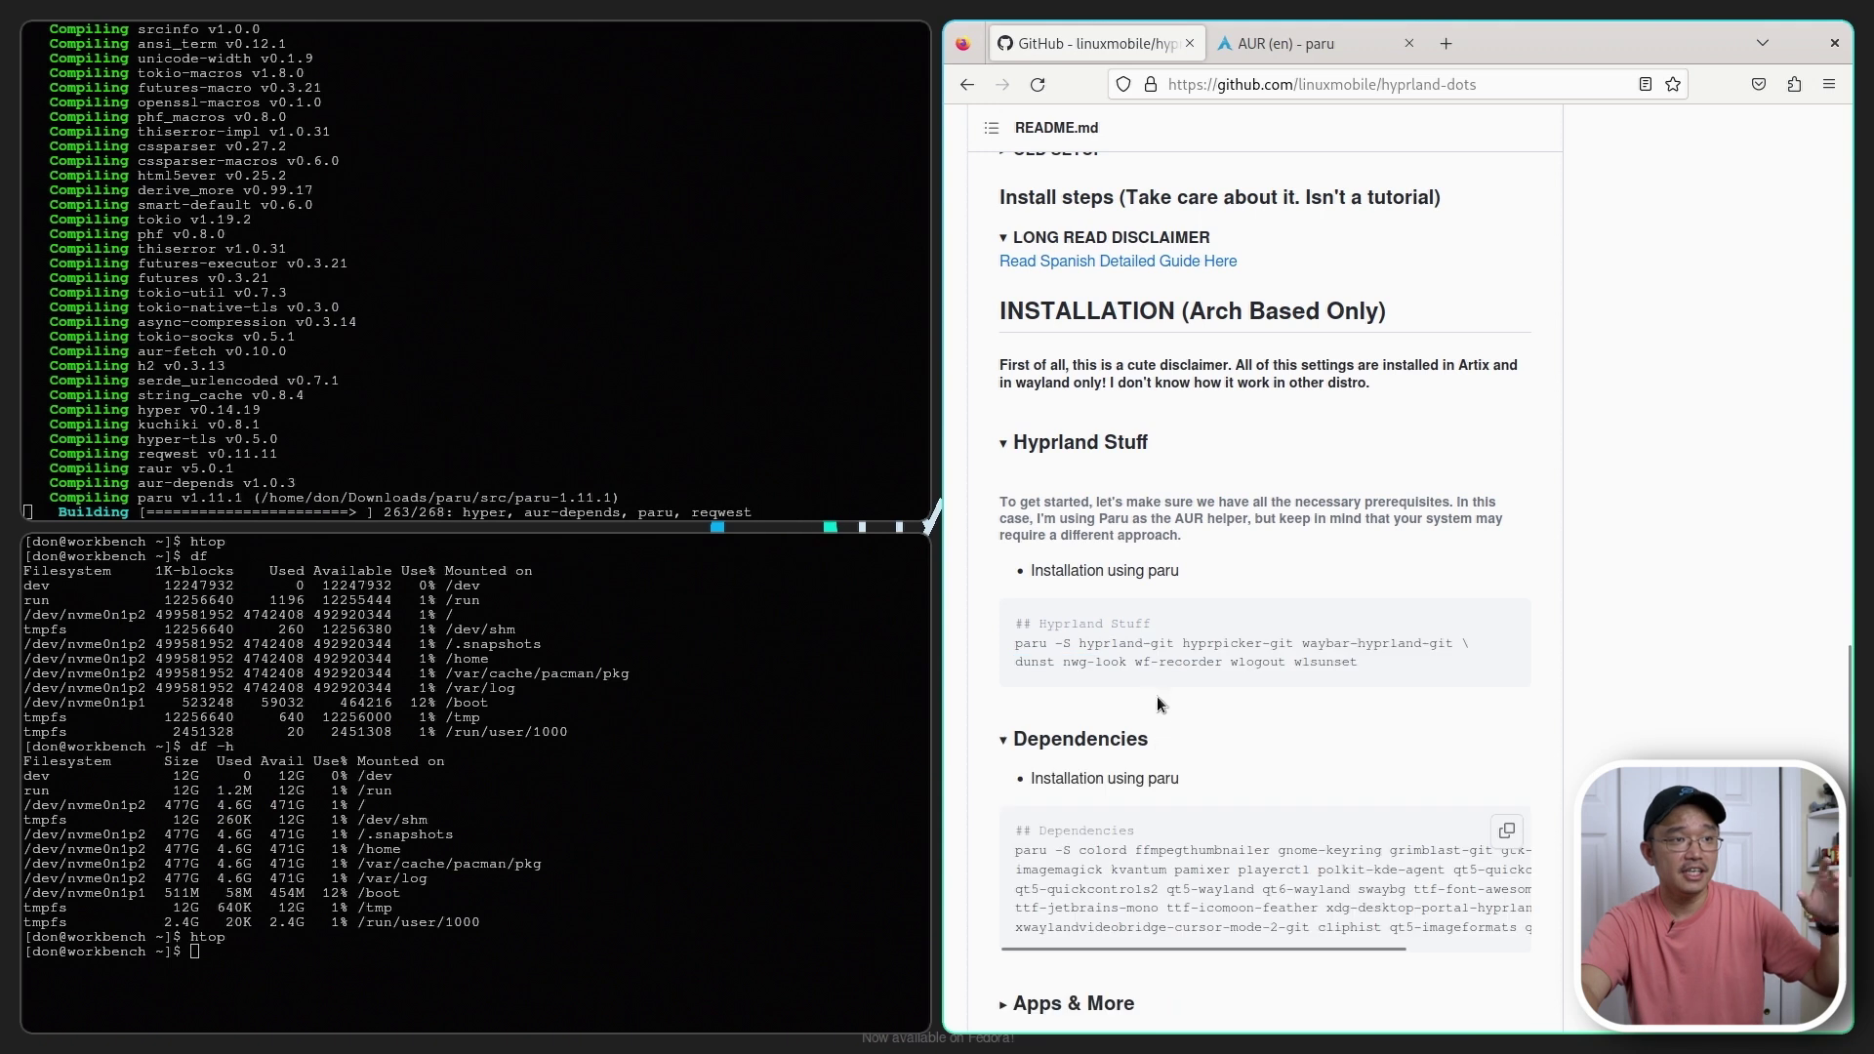
pyautogui.click(1044, 737)
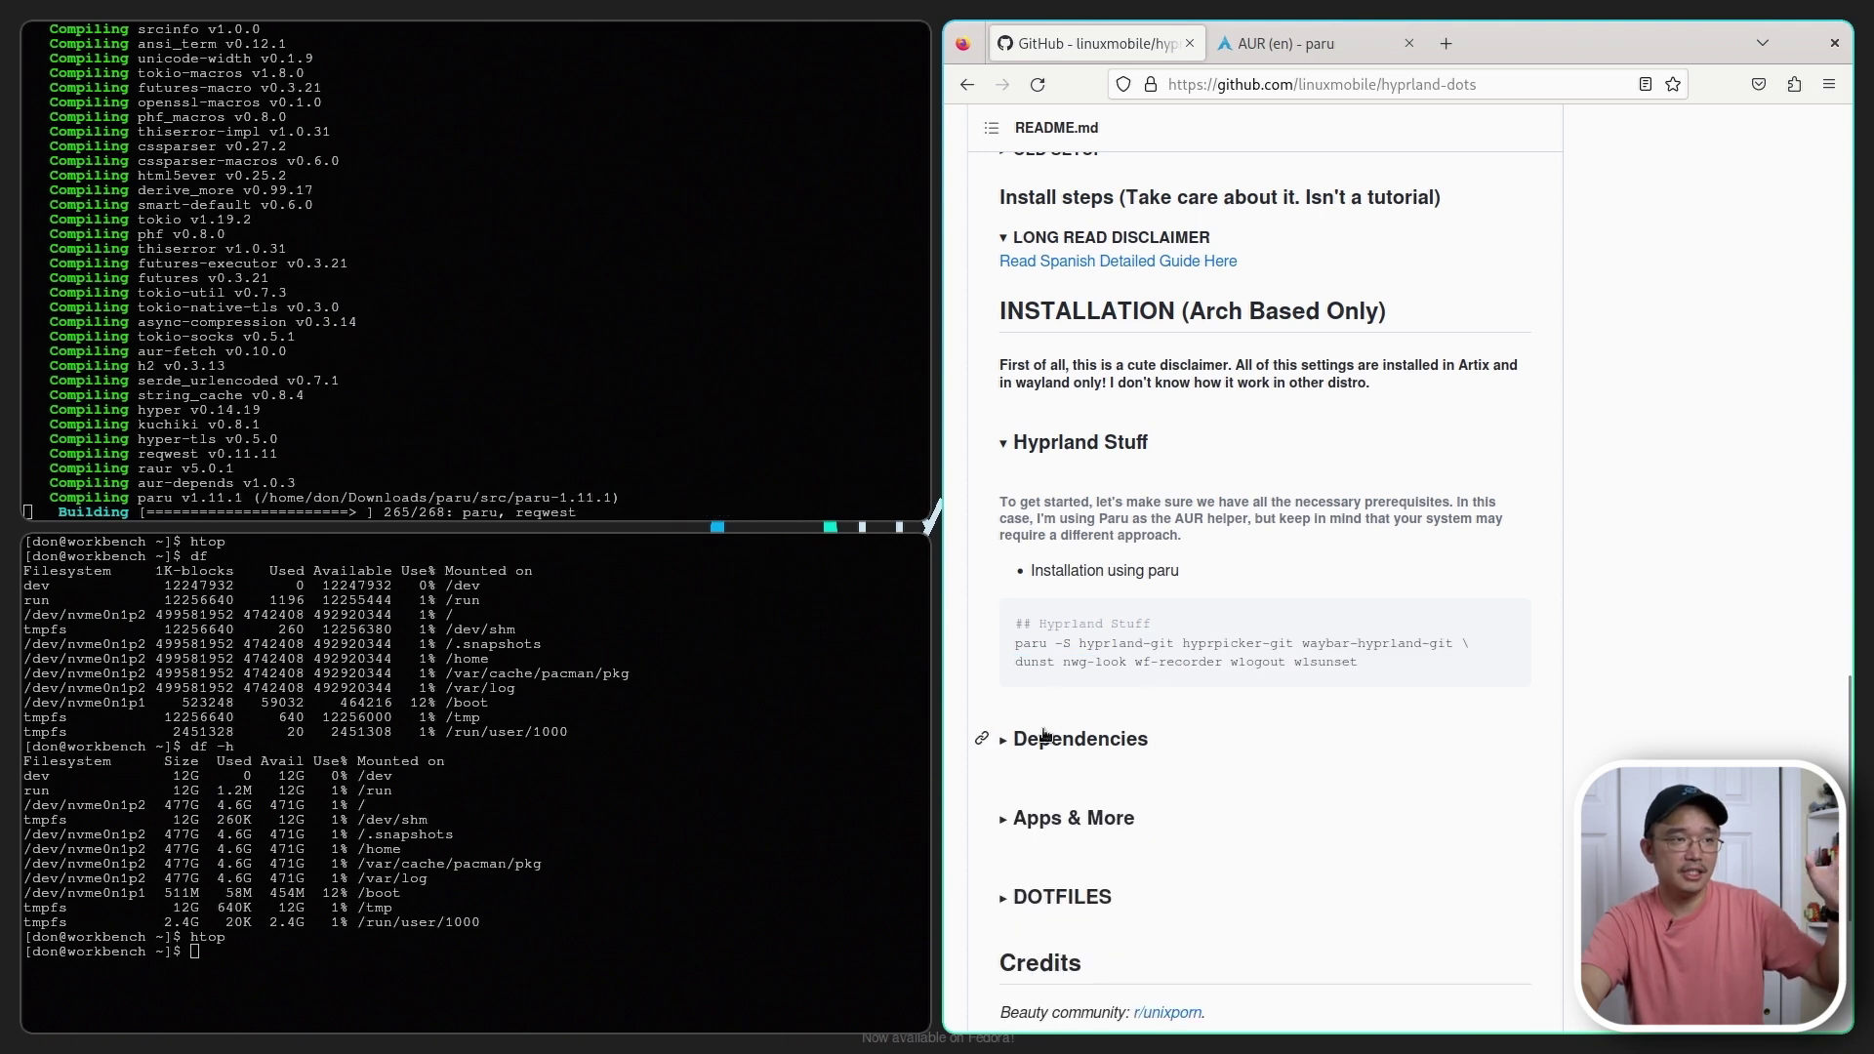
pyautogui.moveTo(1079, 645); pyautogui.dragTo(1384, 646)
pyautogui.click(1337, 645)
pyautogui.click(1363, 648)
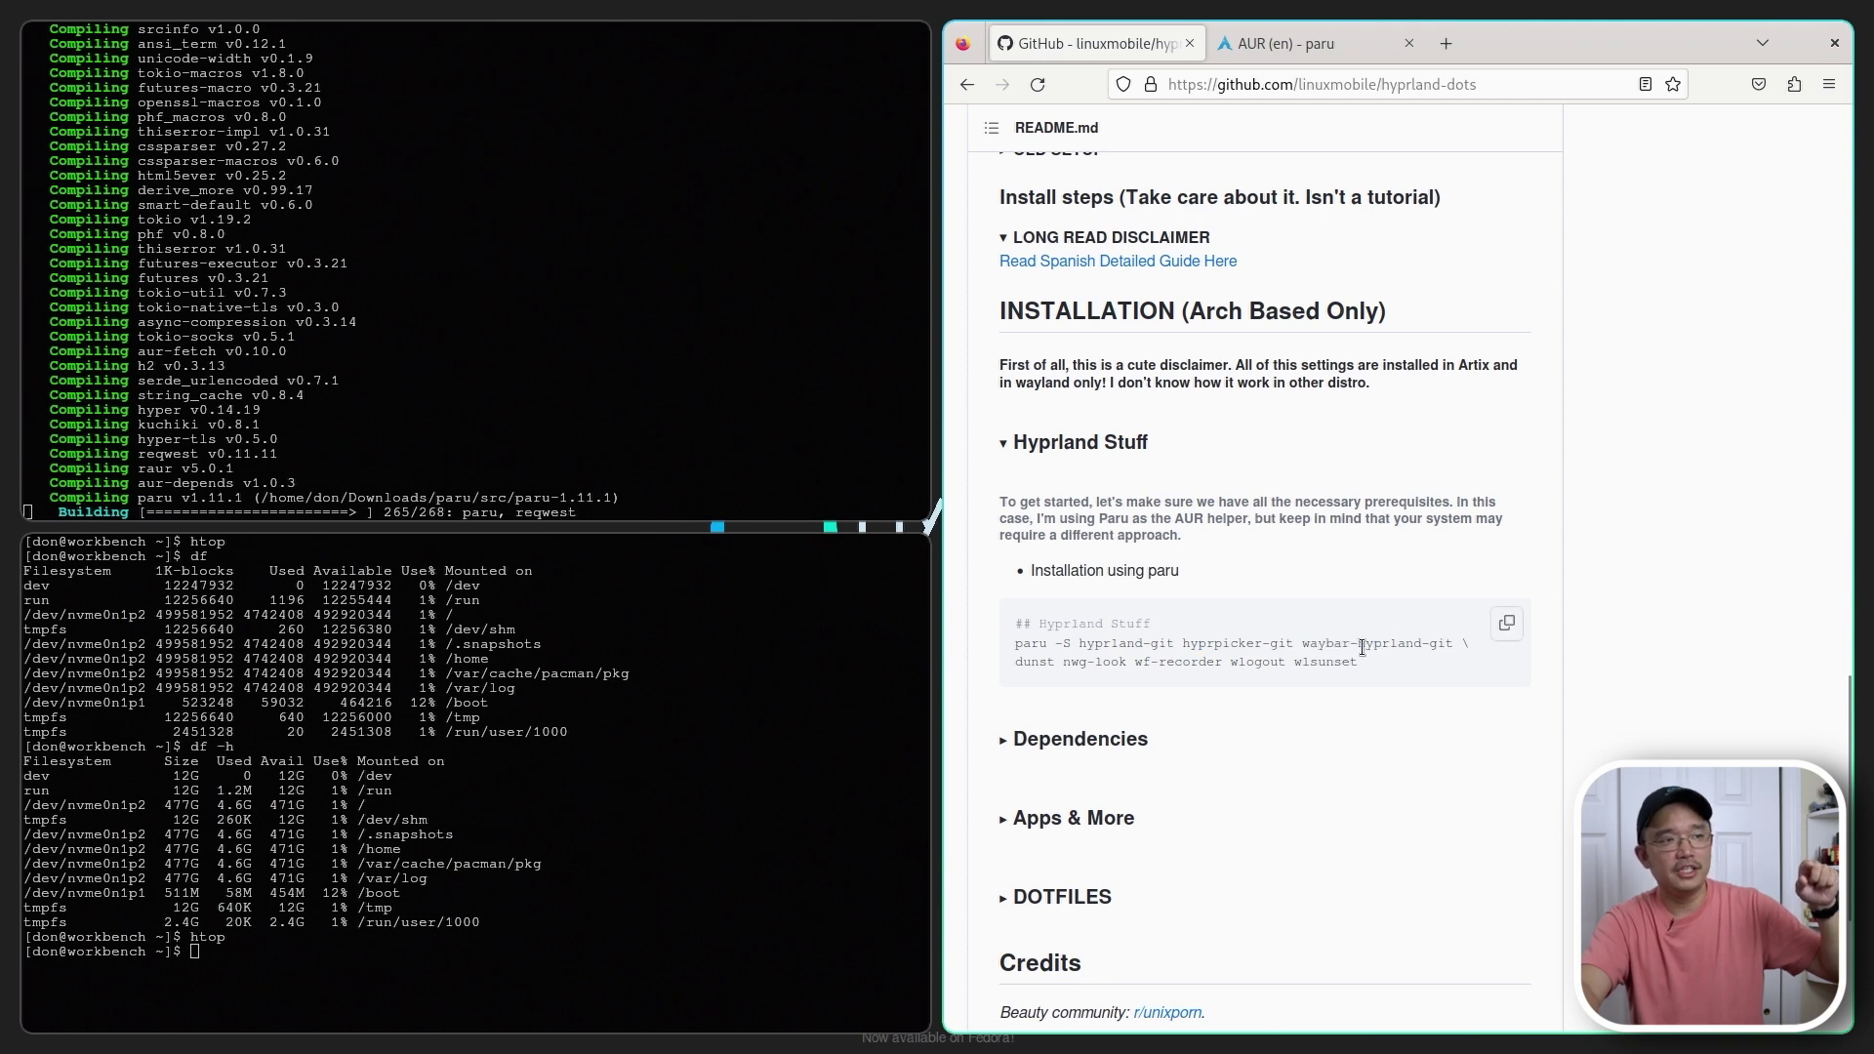
pyautogui.moveTo(1081, 645); pyautogui.dragTo(1243, 645)
pyautogui.click(1243, 645)
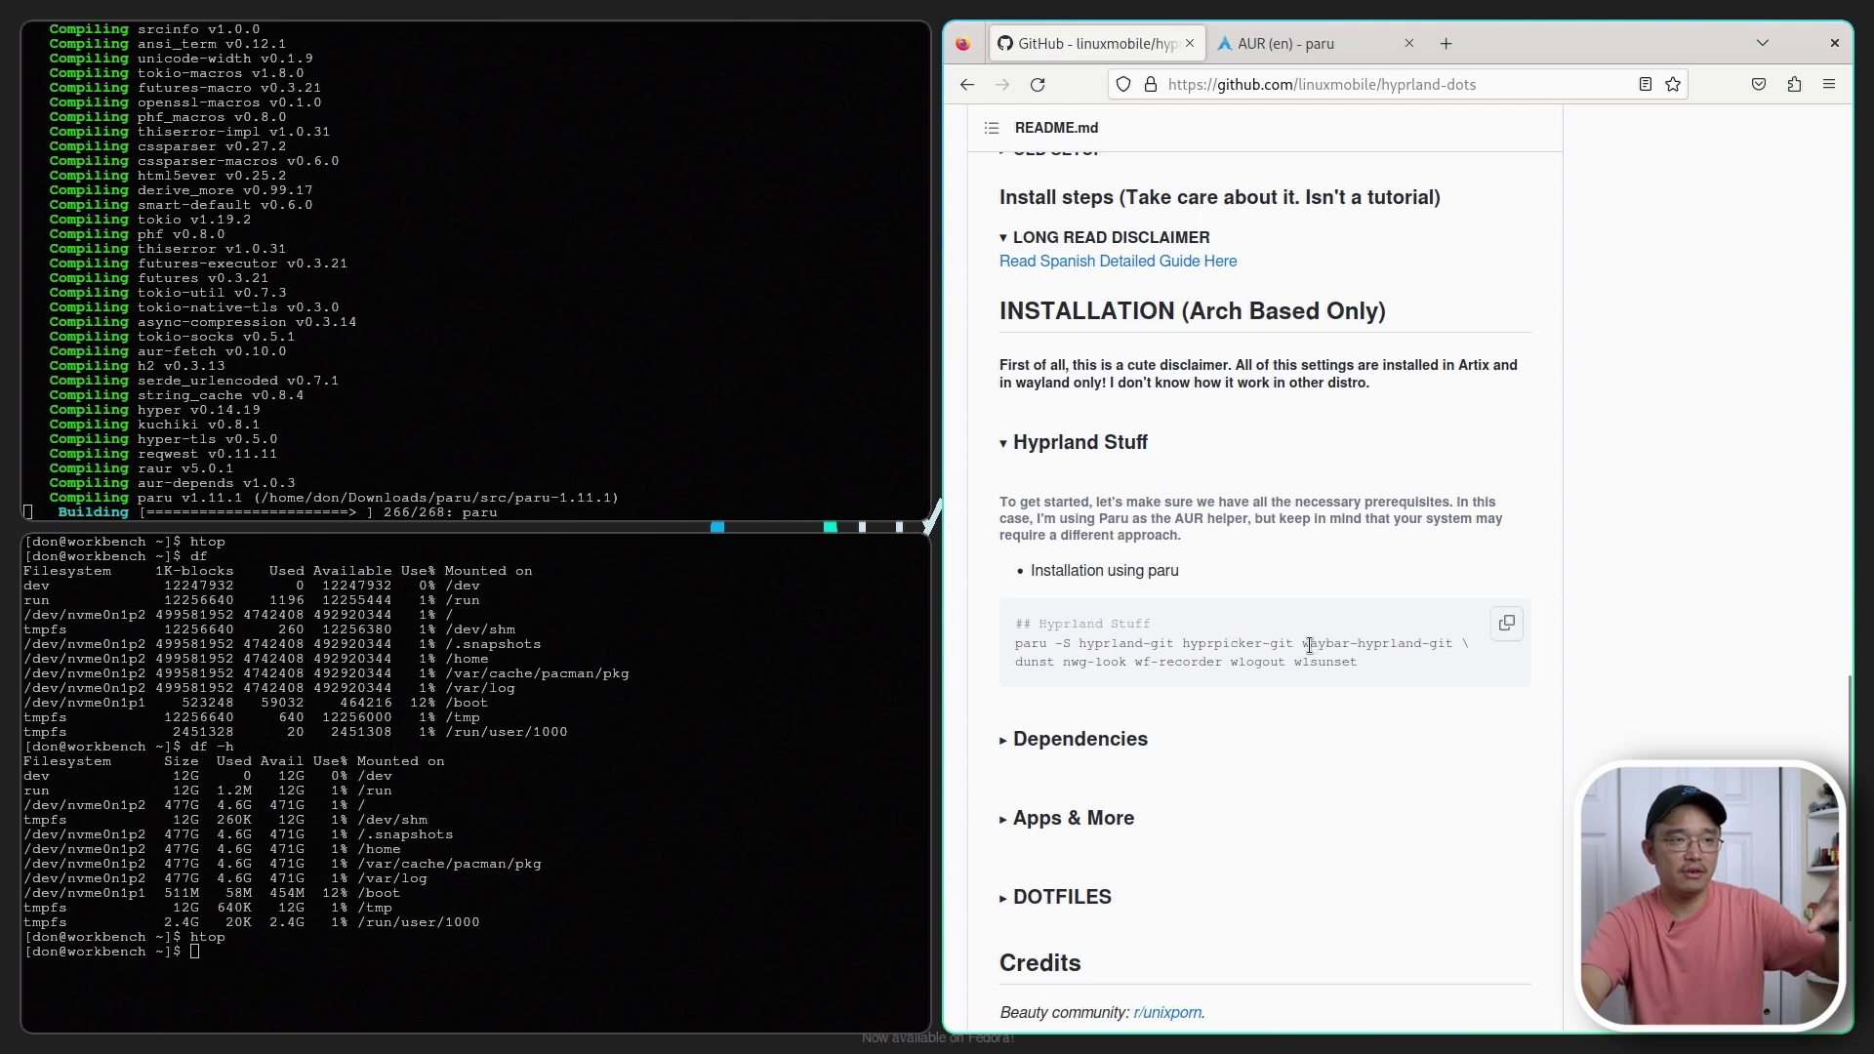
pyautogui.moveTo(1310, 645); pyautogui.dragTo(1346, 648)
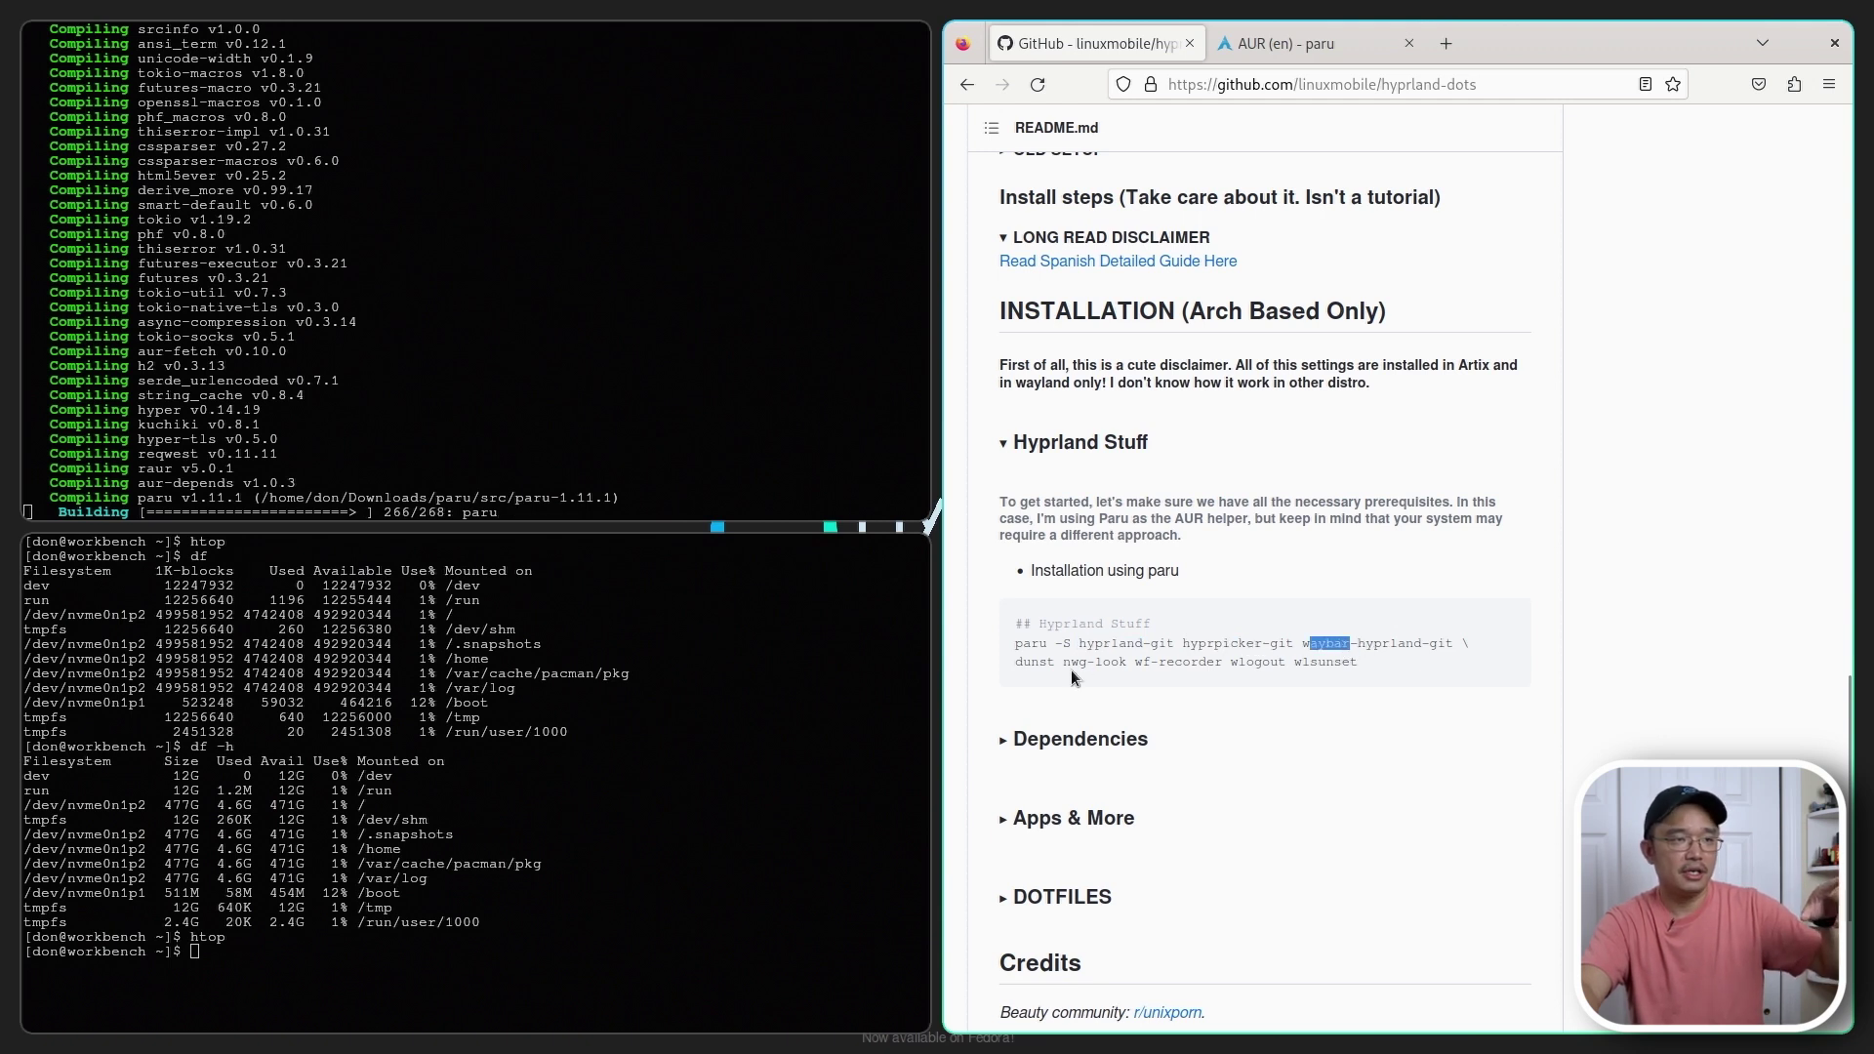
pyautogui.click(1041, 747)
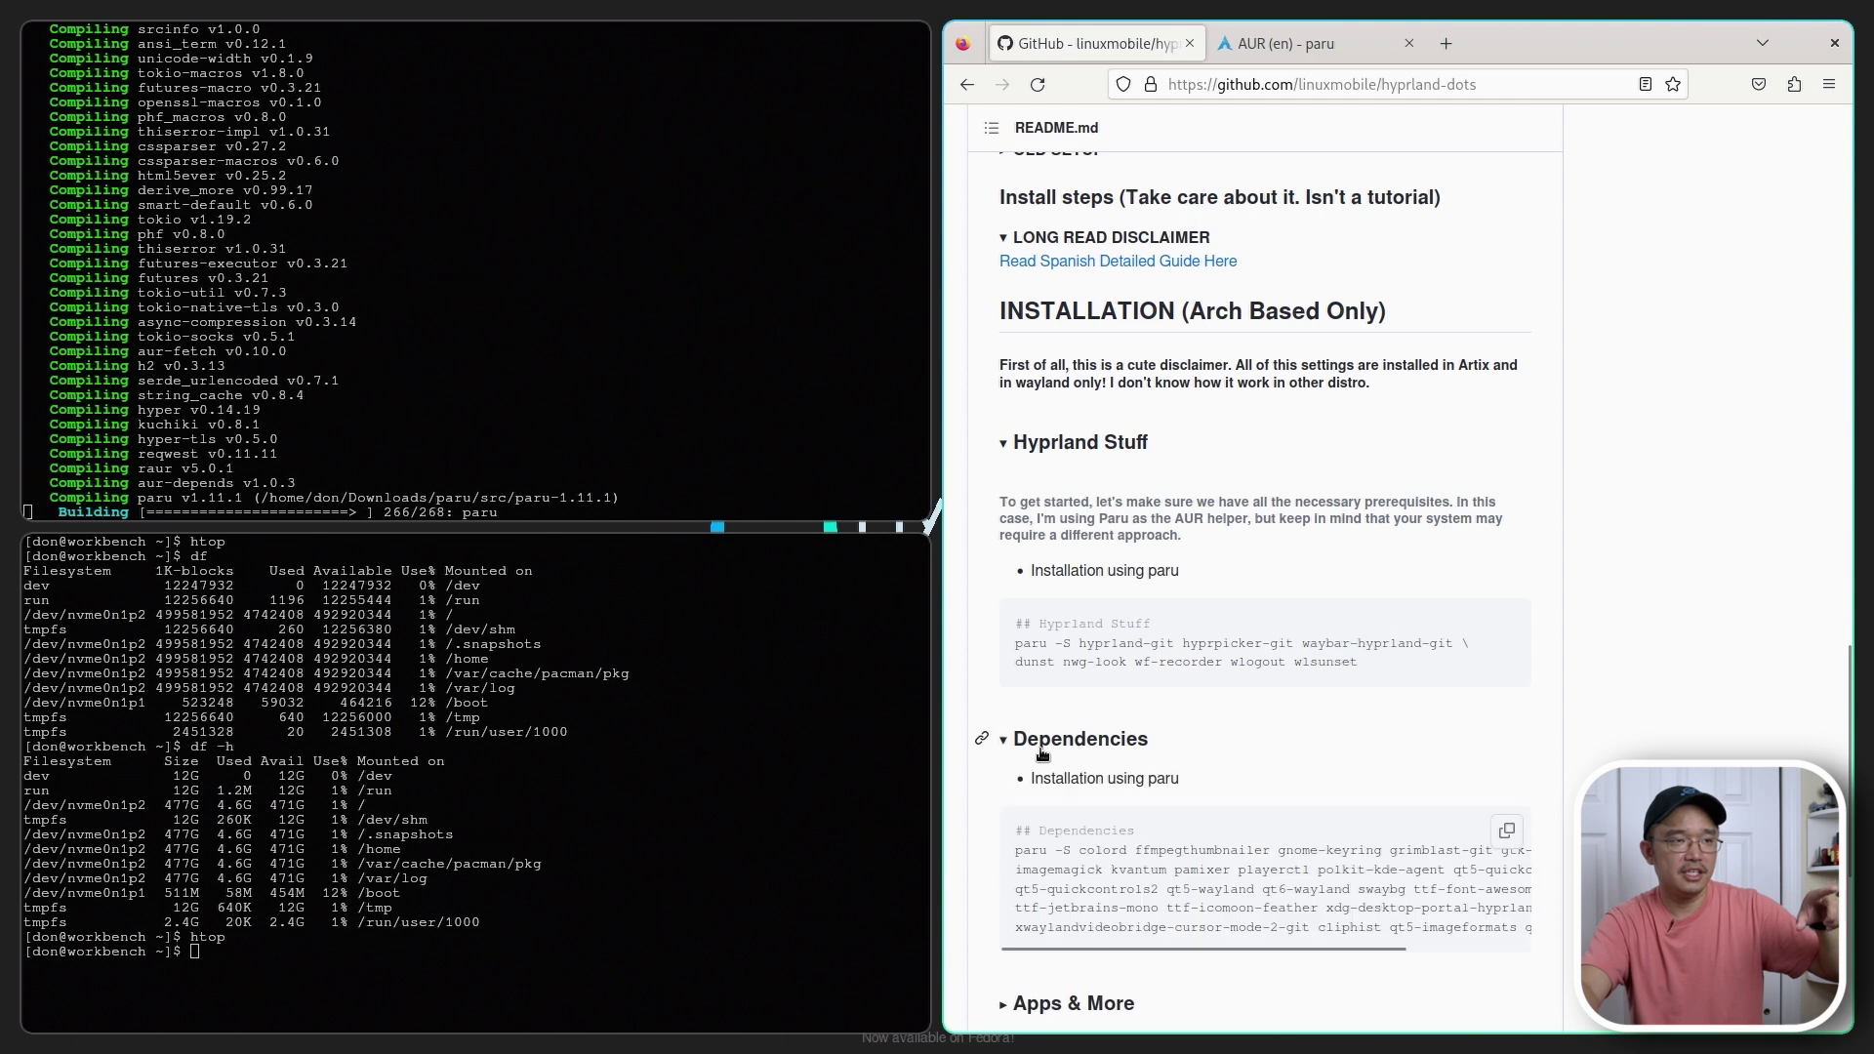
pyautogui.scroll(-3, 1042, 753)
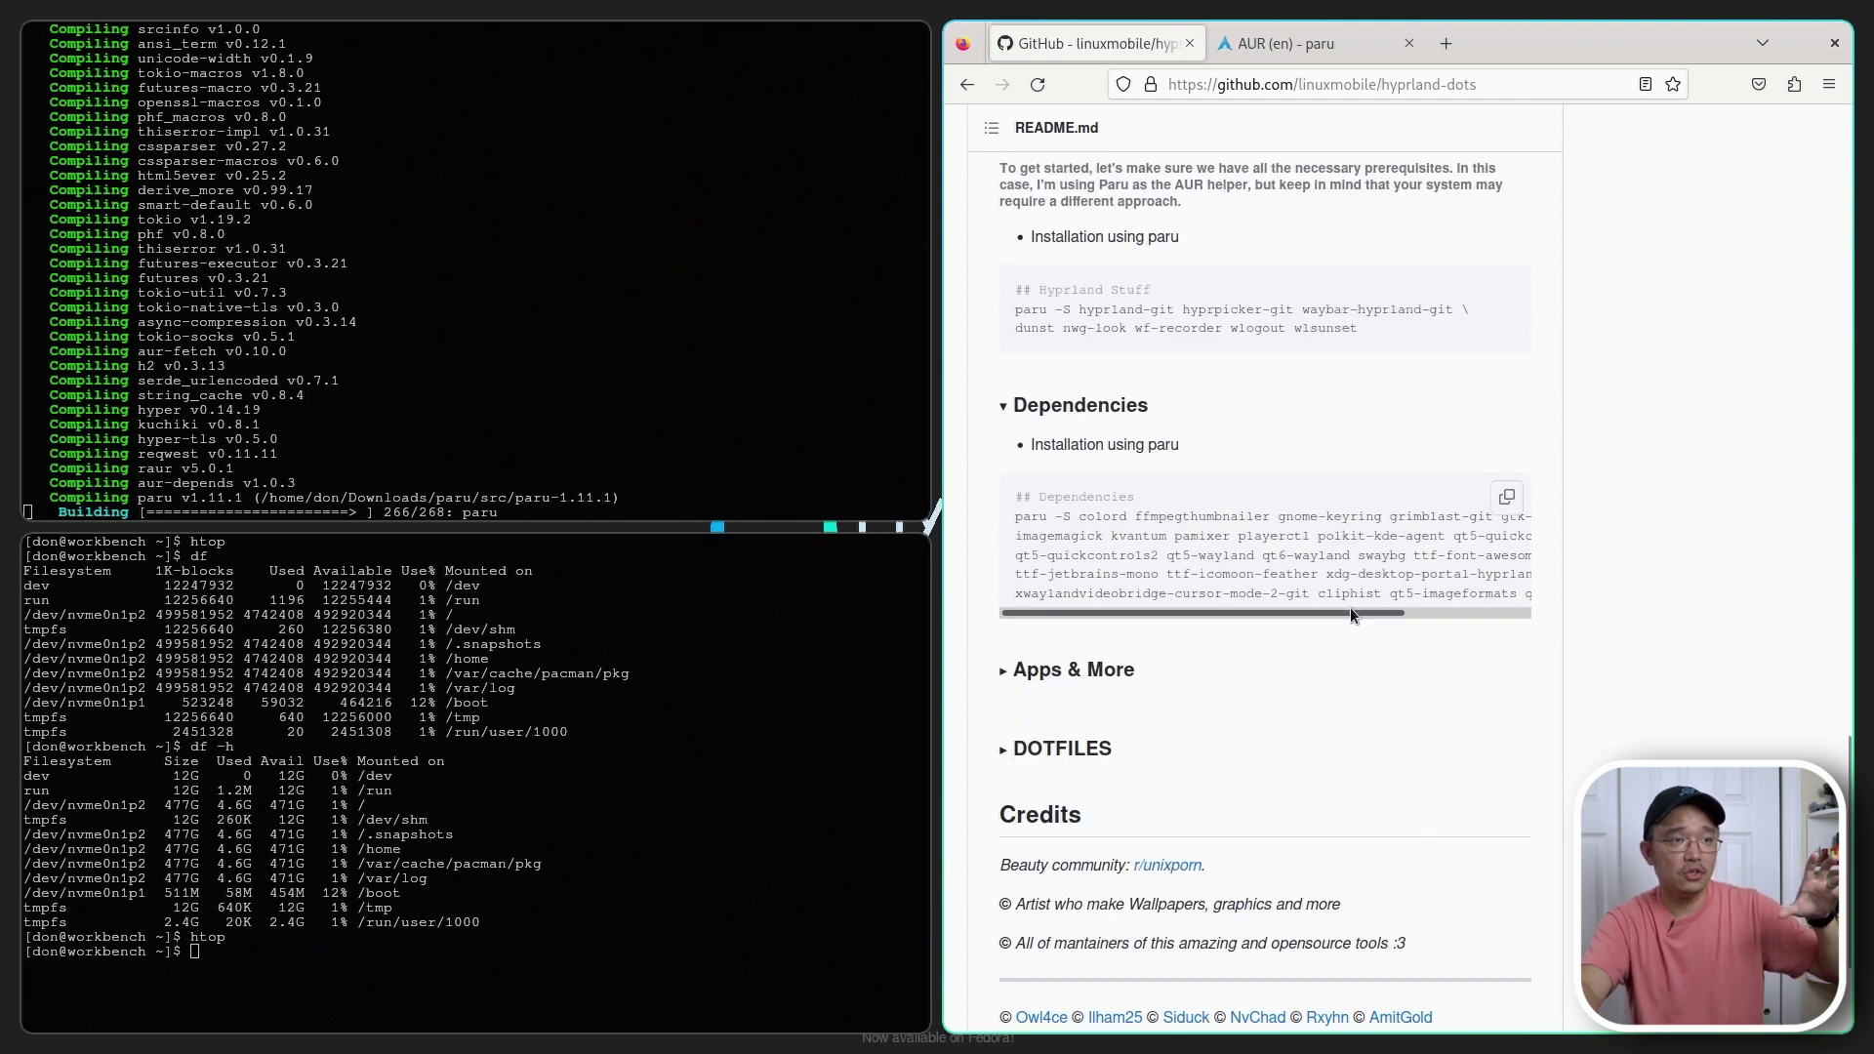
pyautogui.moveTo(1350, 611); pyautogui.dragTo(1180, 630)
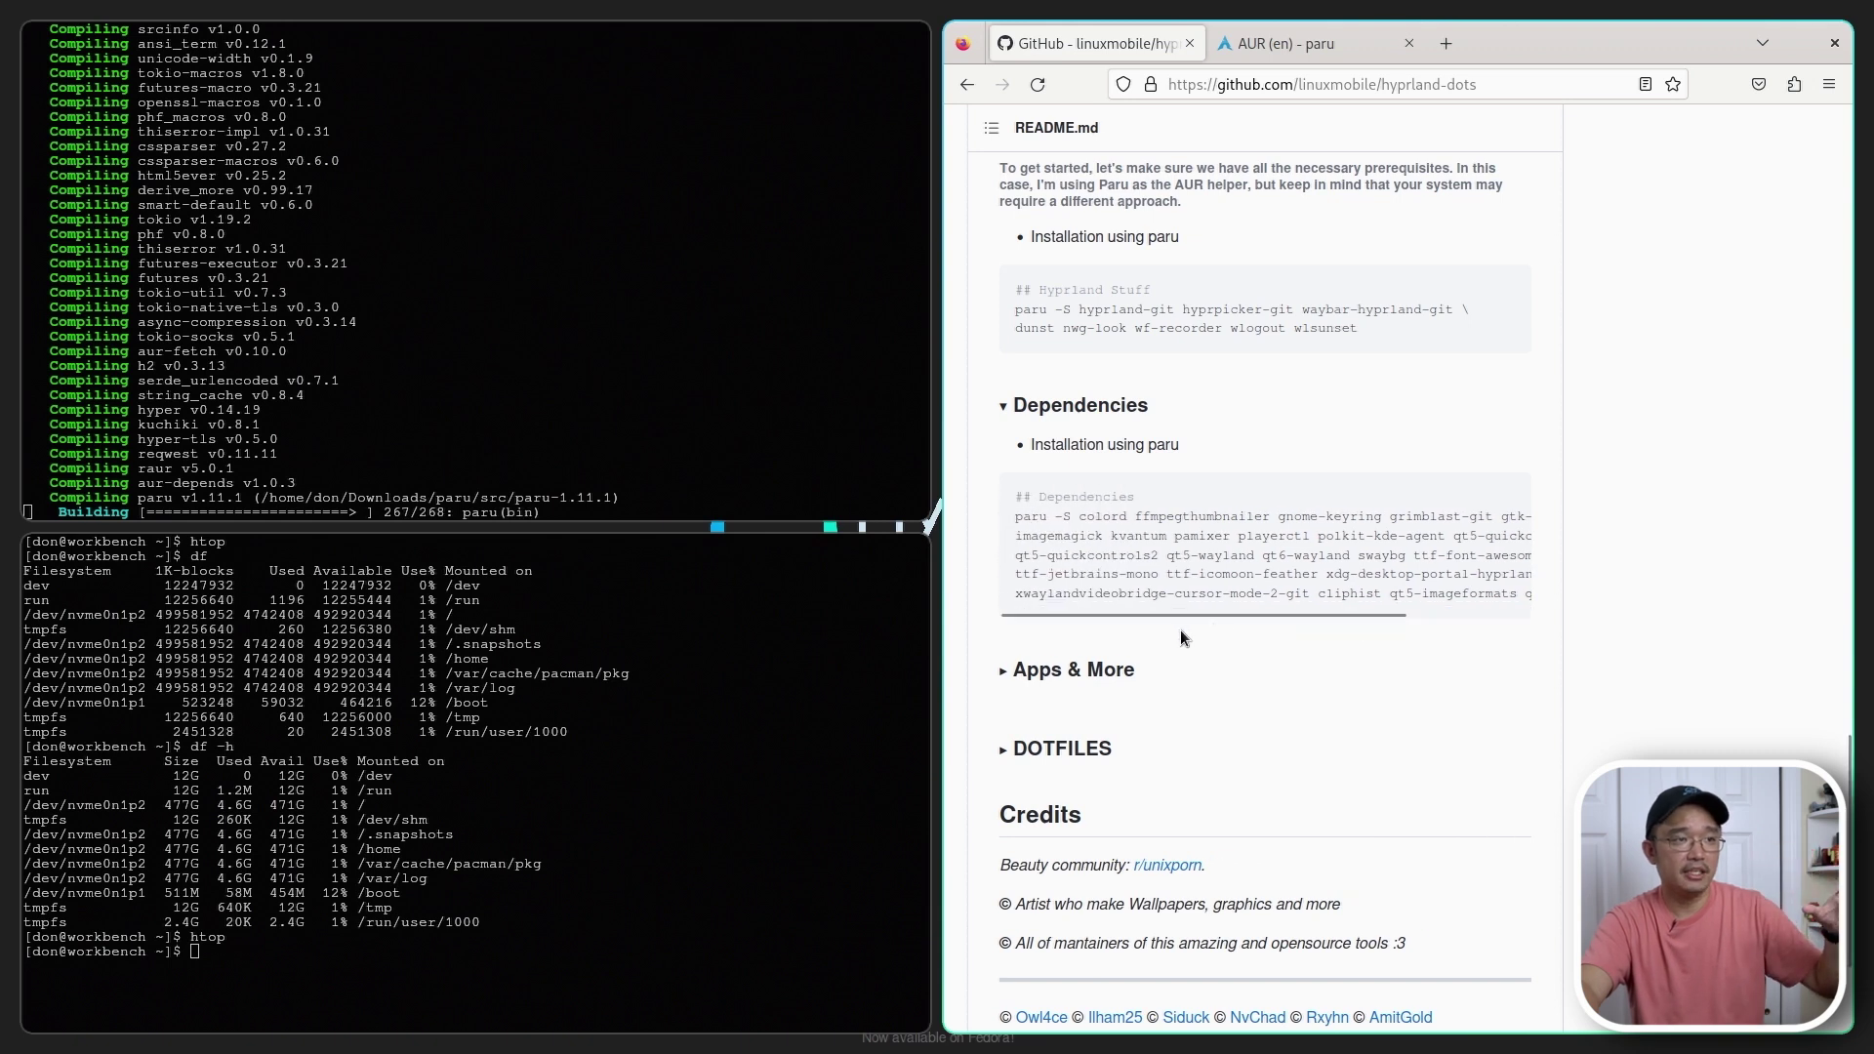
# - Expand the Apps & More section and highlight the obs-studio-rc and Pipewire packages
pyautogui.click(1084, 674)
pyautogui.scroll(-3, 1386, 636)
pyautogui.scroll(-1, 1385, 628)
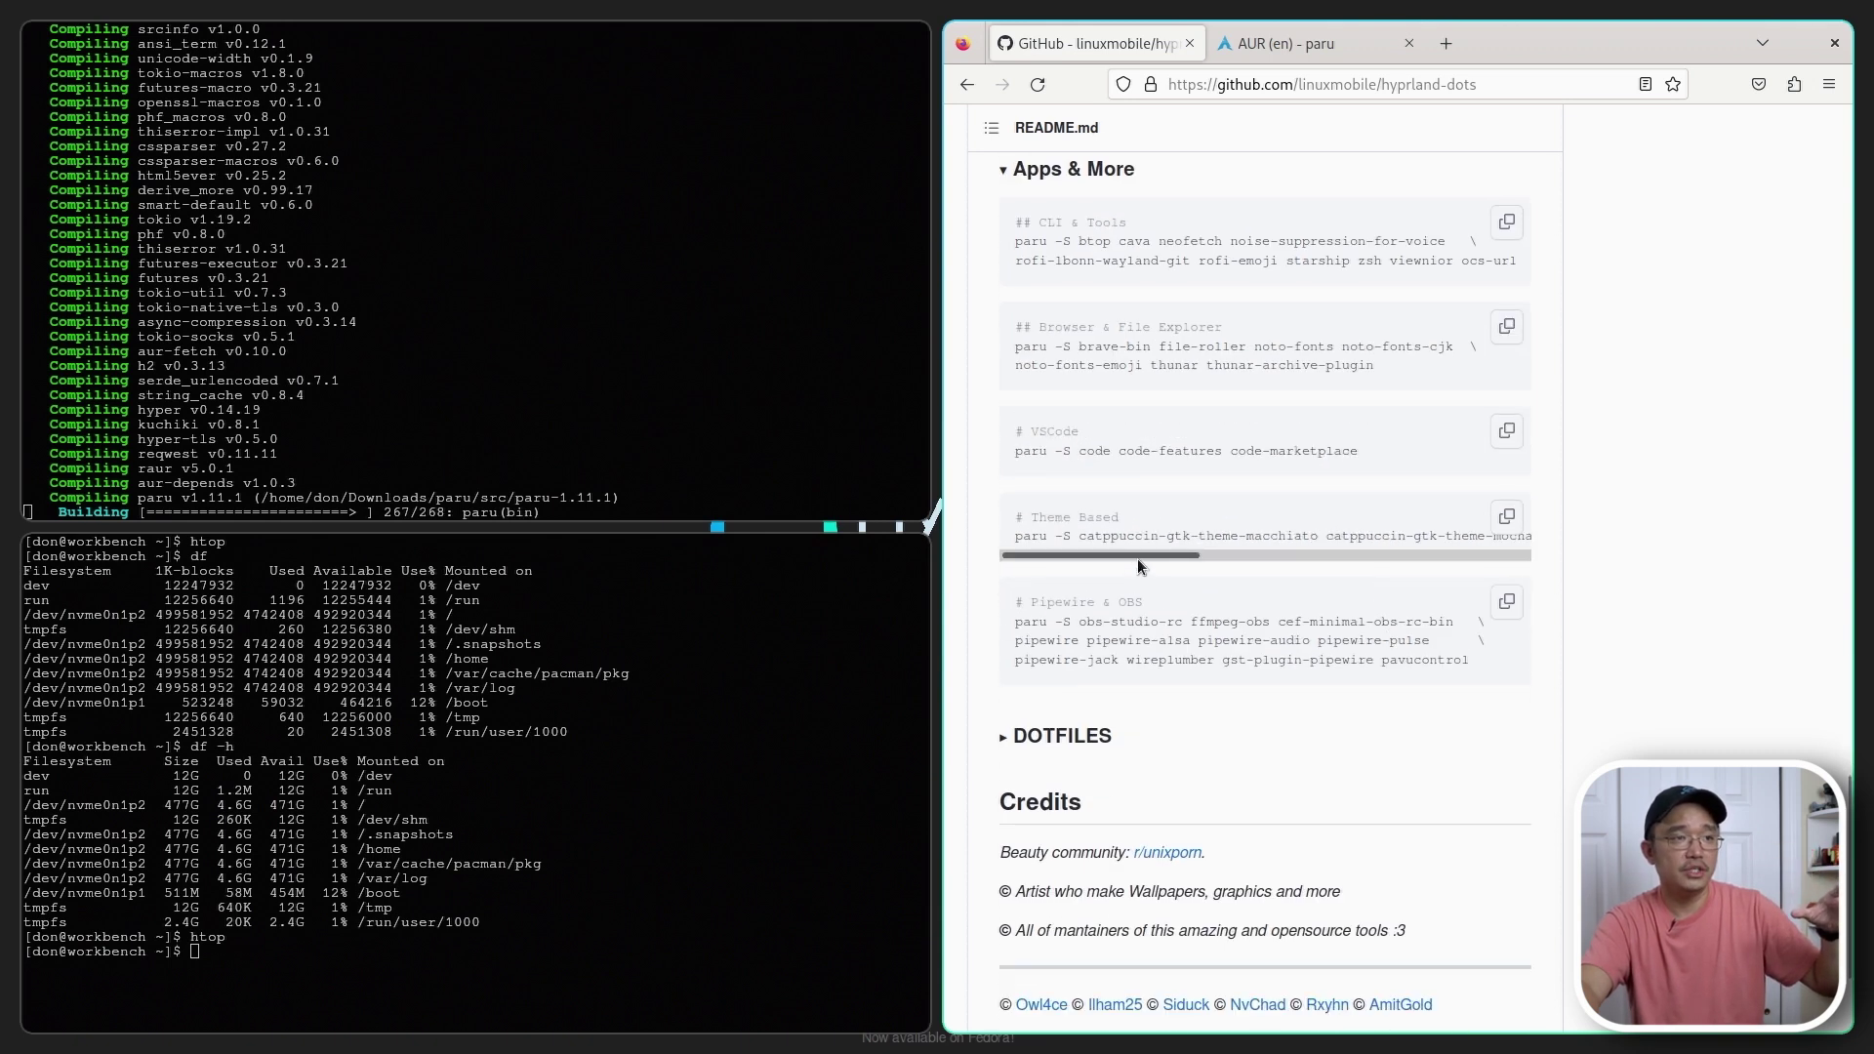
pyautogui.moveTo(1103, 641); pyautogui.dragTo(1207, 635)
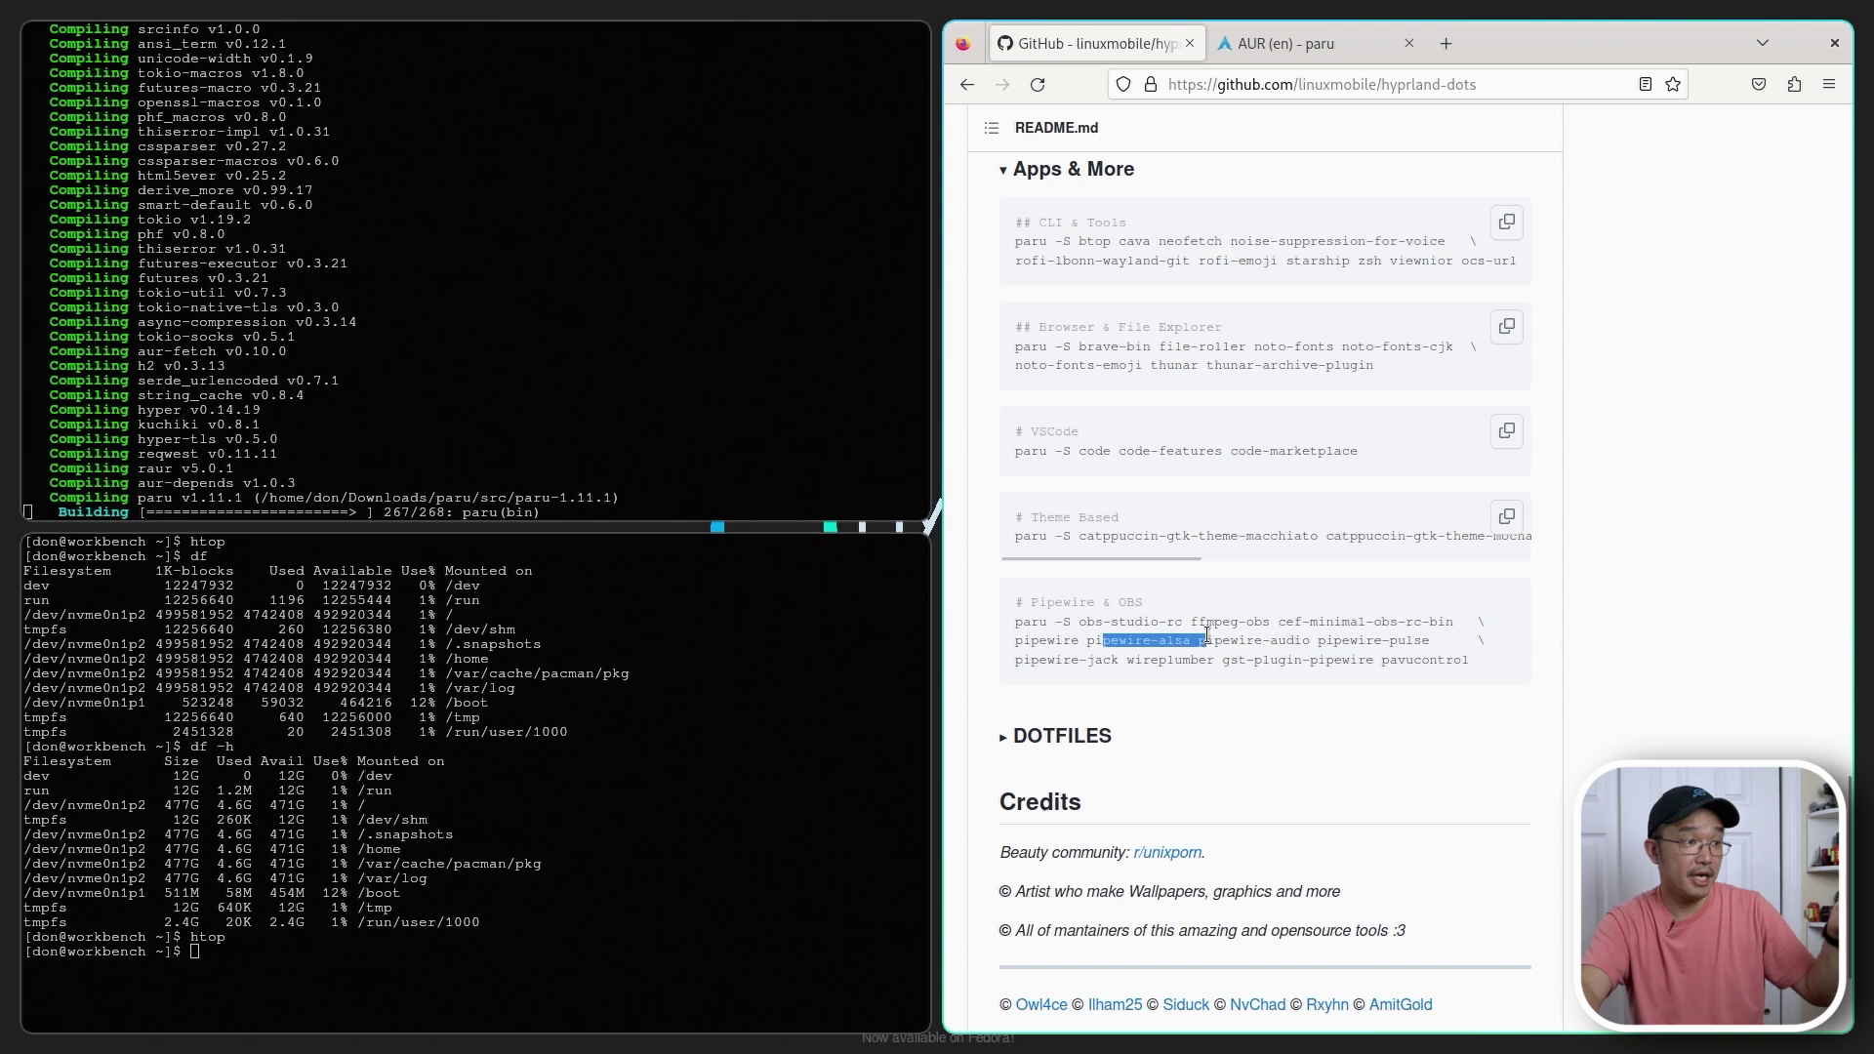
pyautogui.moveTo(1082, 622); pyautogui.dragTo(1048, 604)
pyautogui.click(1149, 621)
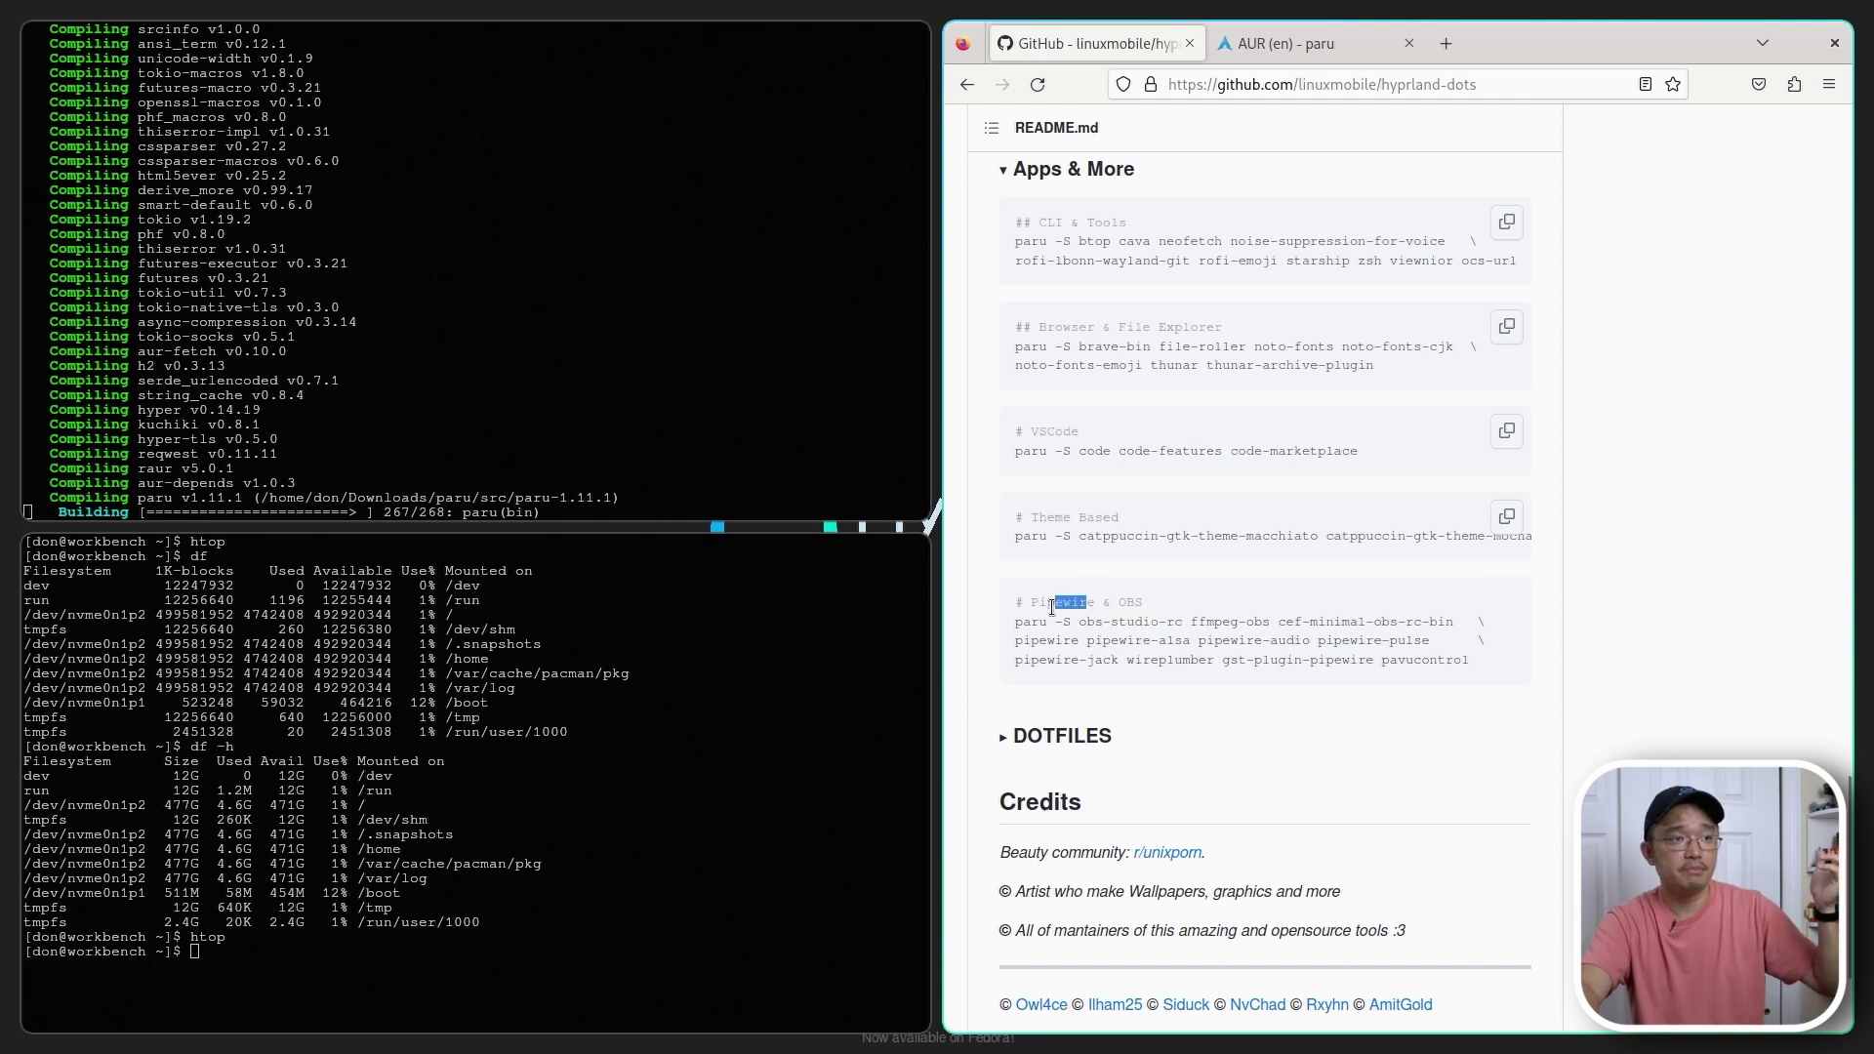
pyautogui.click(1112, 604)
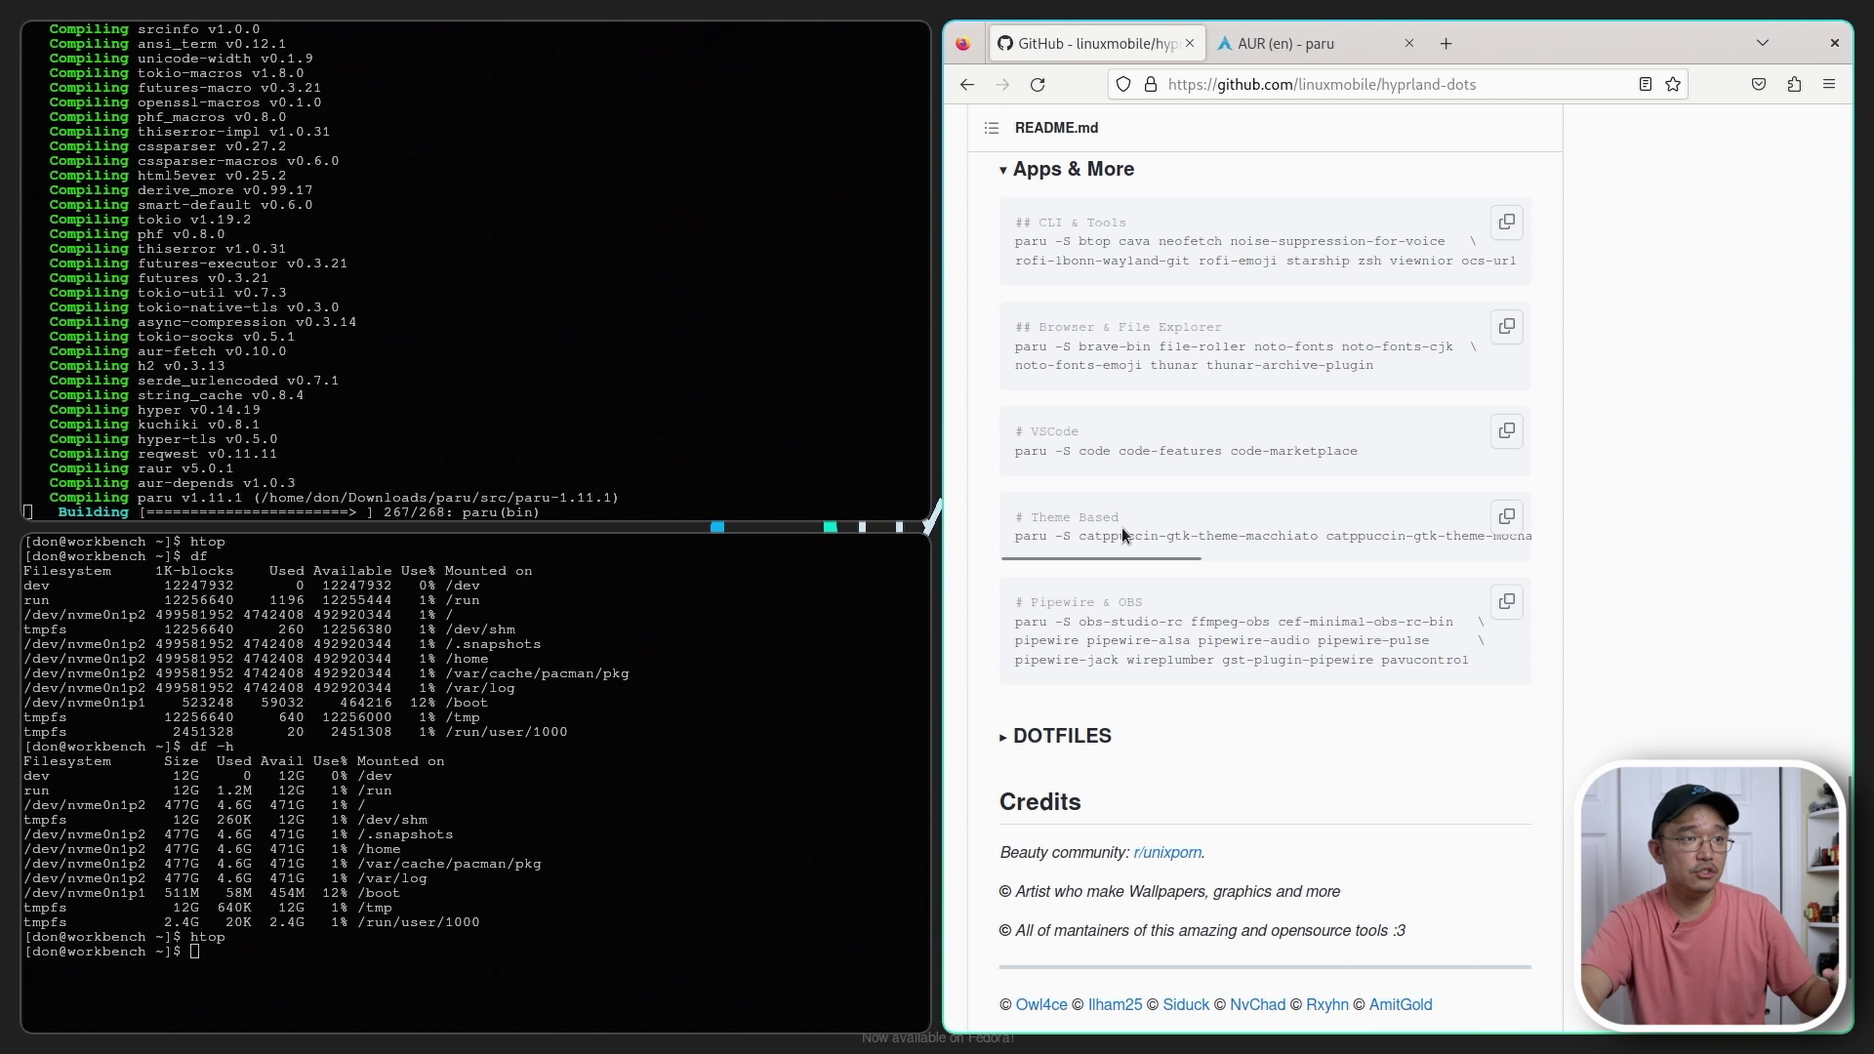
# - Skim the VSCode and Browser & File Explorer commands, highlighting brave-bin, file-roller and thunar
pyautogui.moveTo(1365, 457); pyautogui.dragTo(1095, 434)
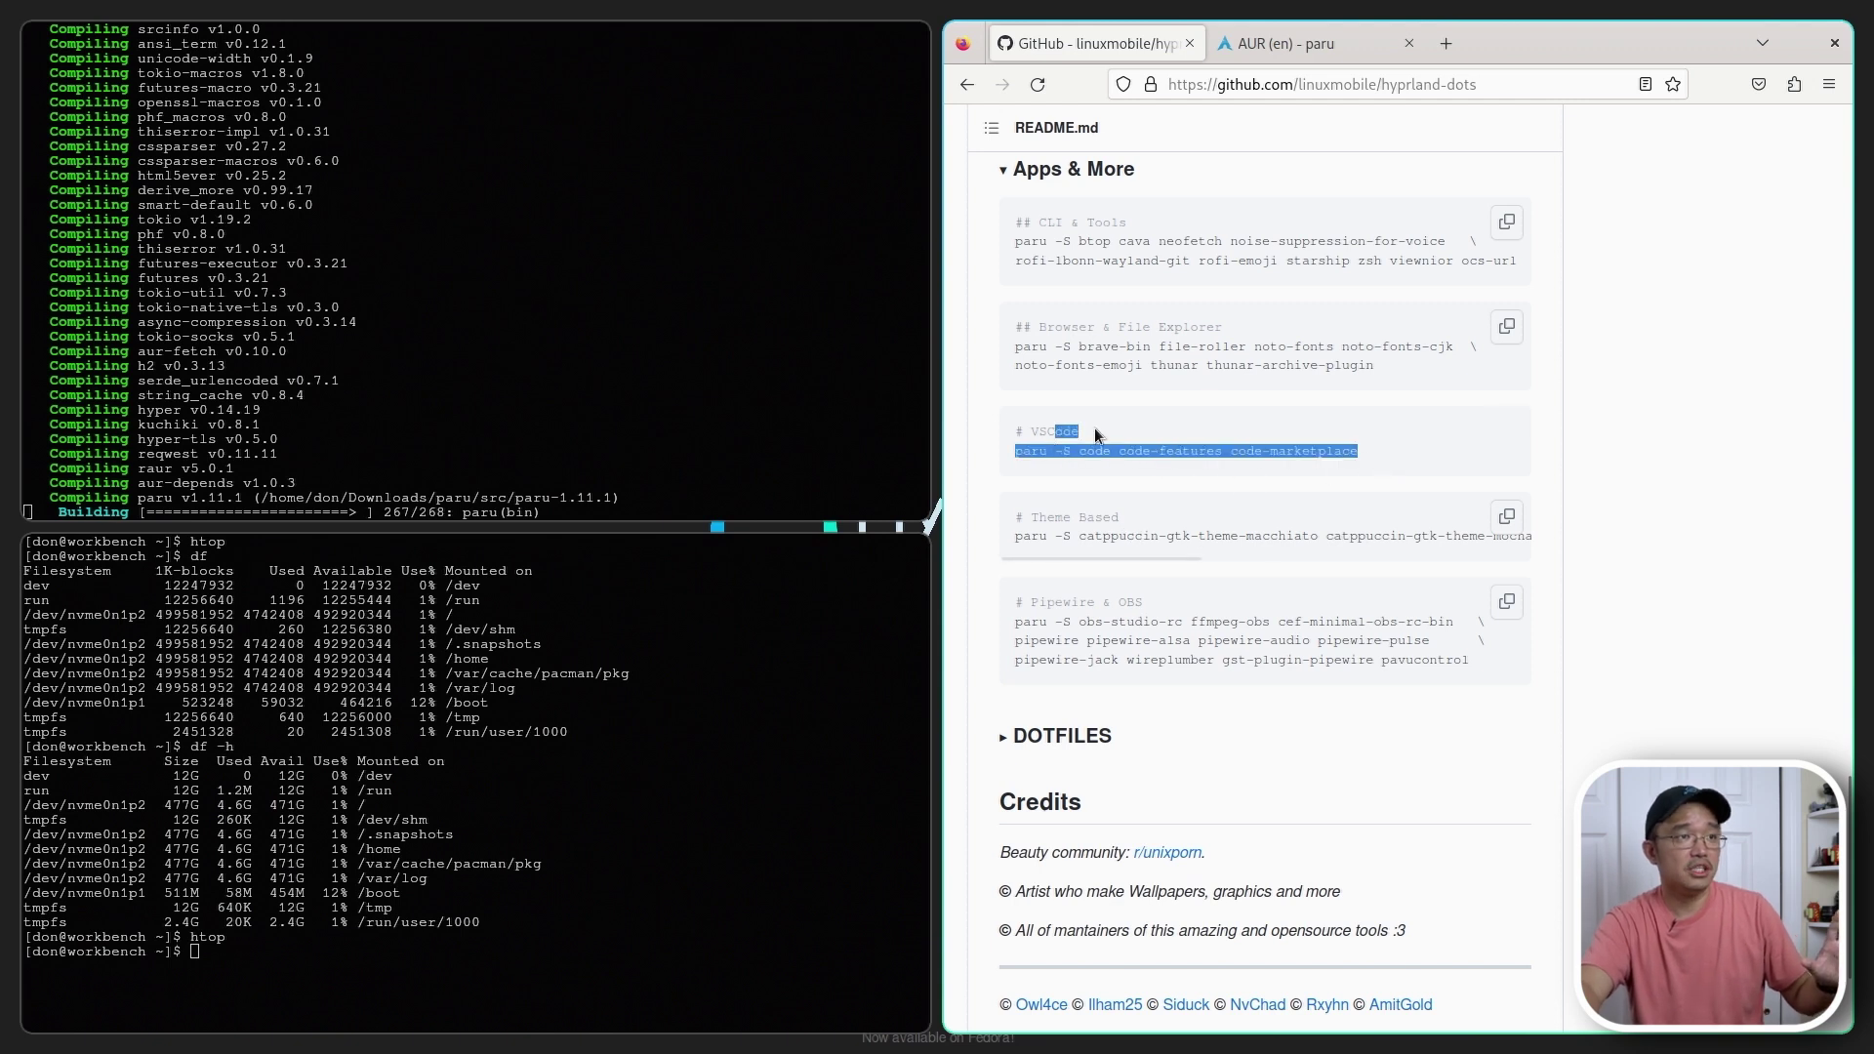
pyautogui.click(1095, 434)
pyautogui.moveTo(1406, 375); pyautogui.dragTo(1073, 337)
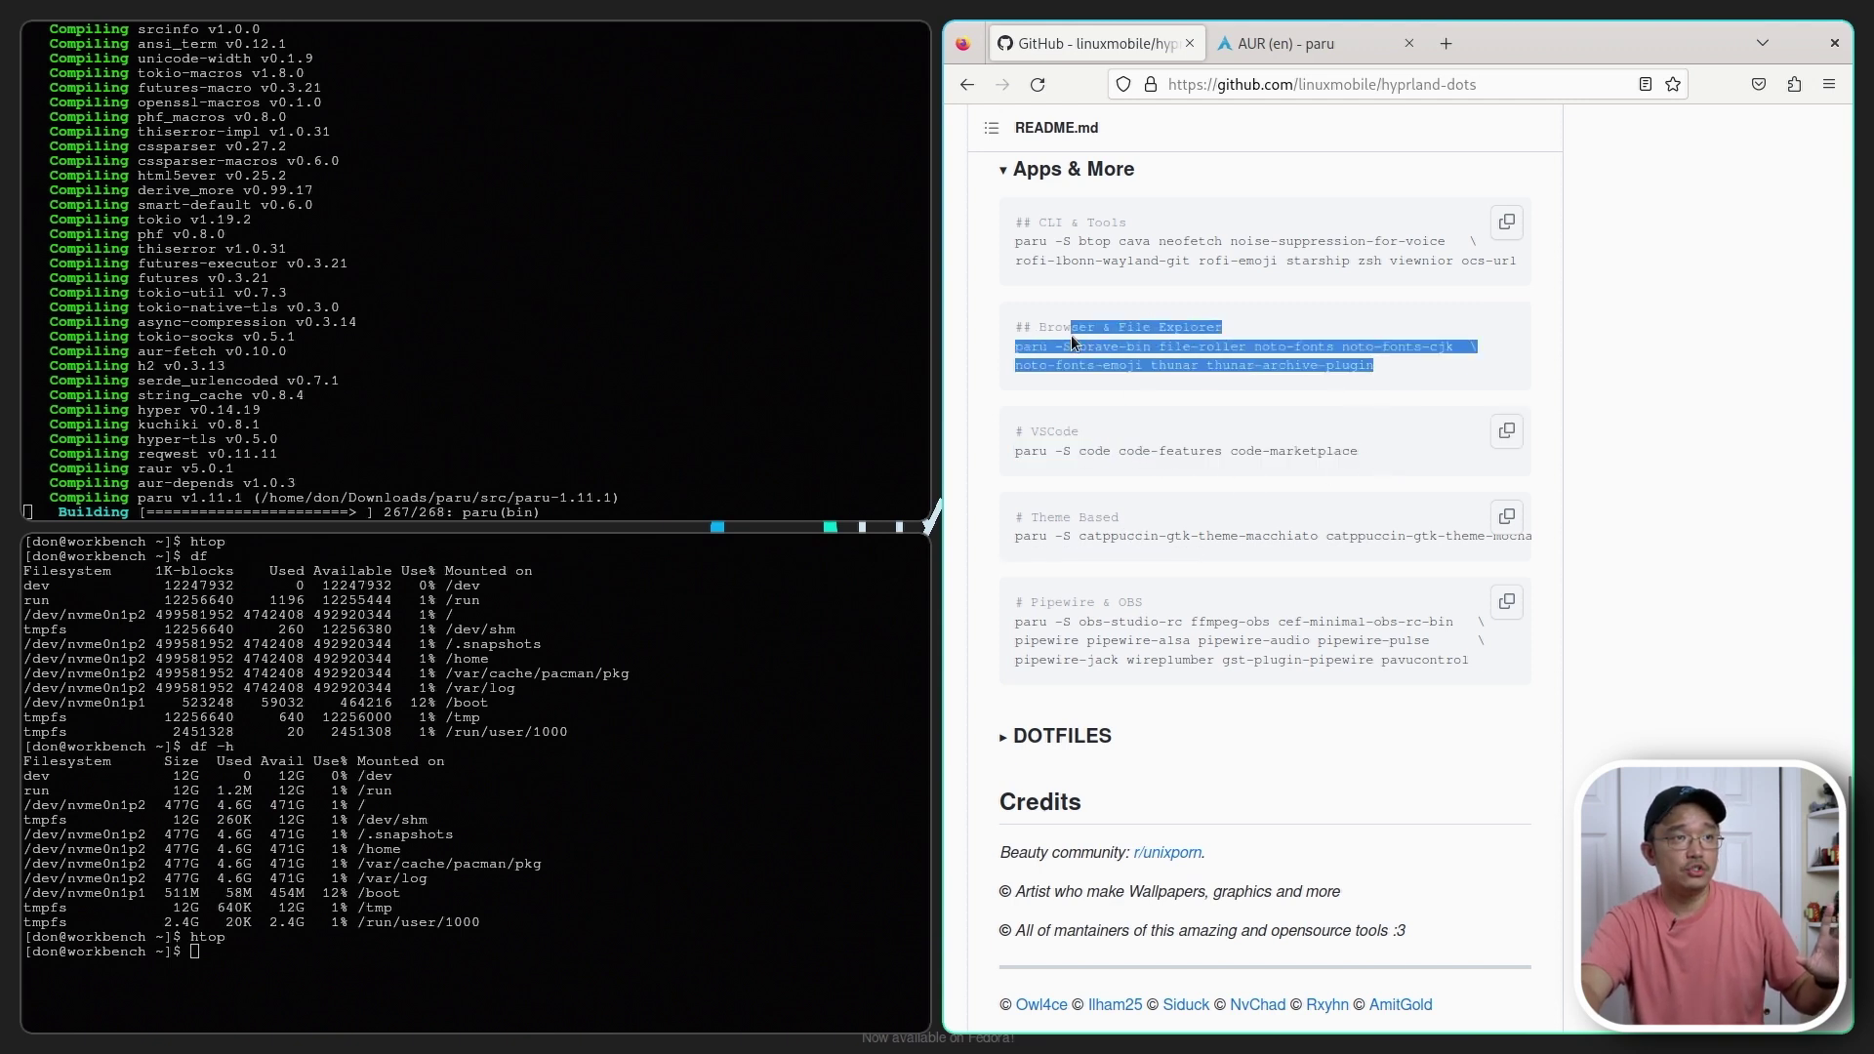
pyautogui.click(1125, 344)
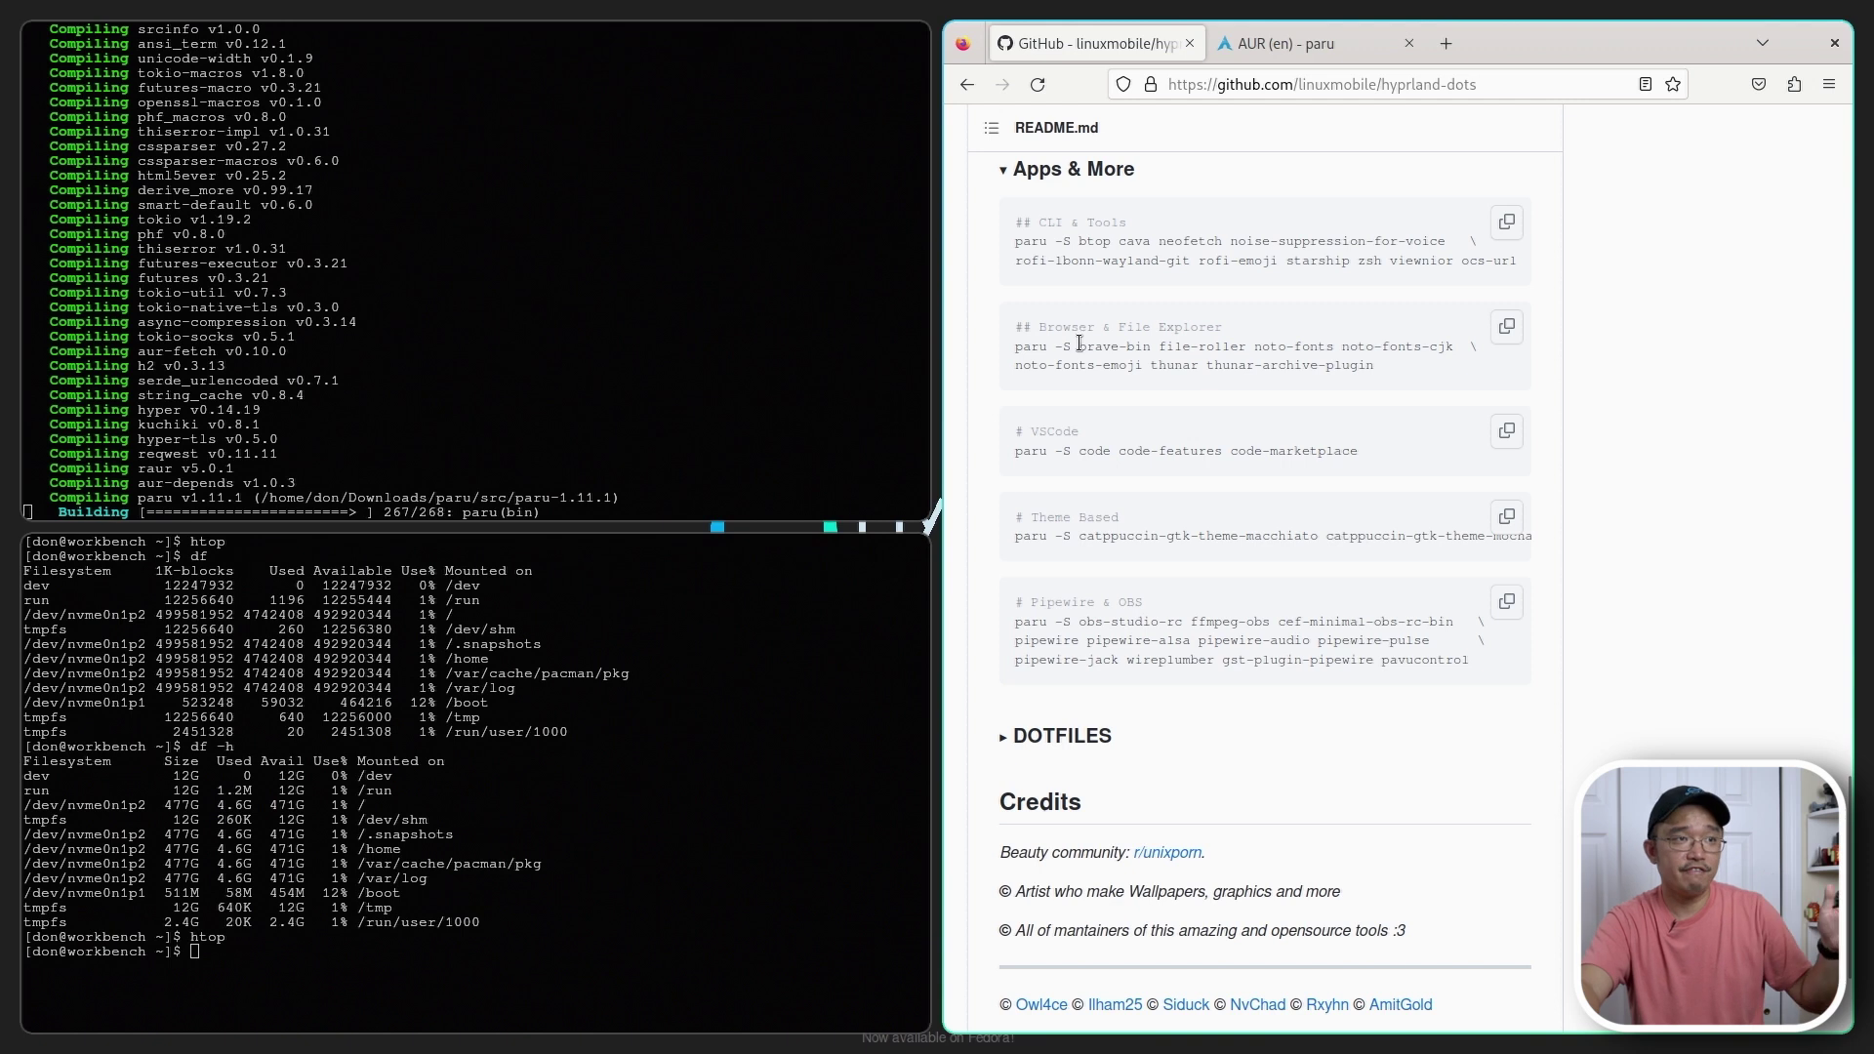
pyautogui.moveTo(1078, 343); pyautogui.dragTo(1148, 344)
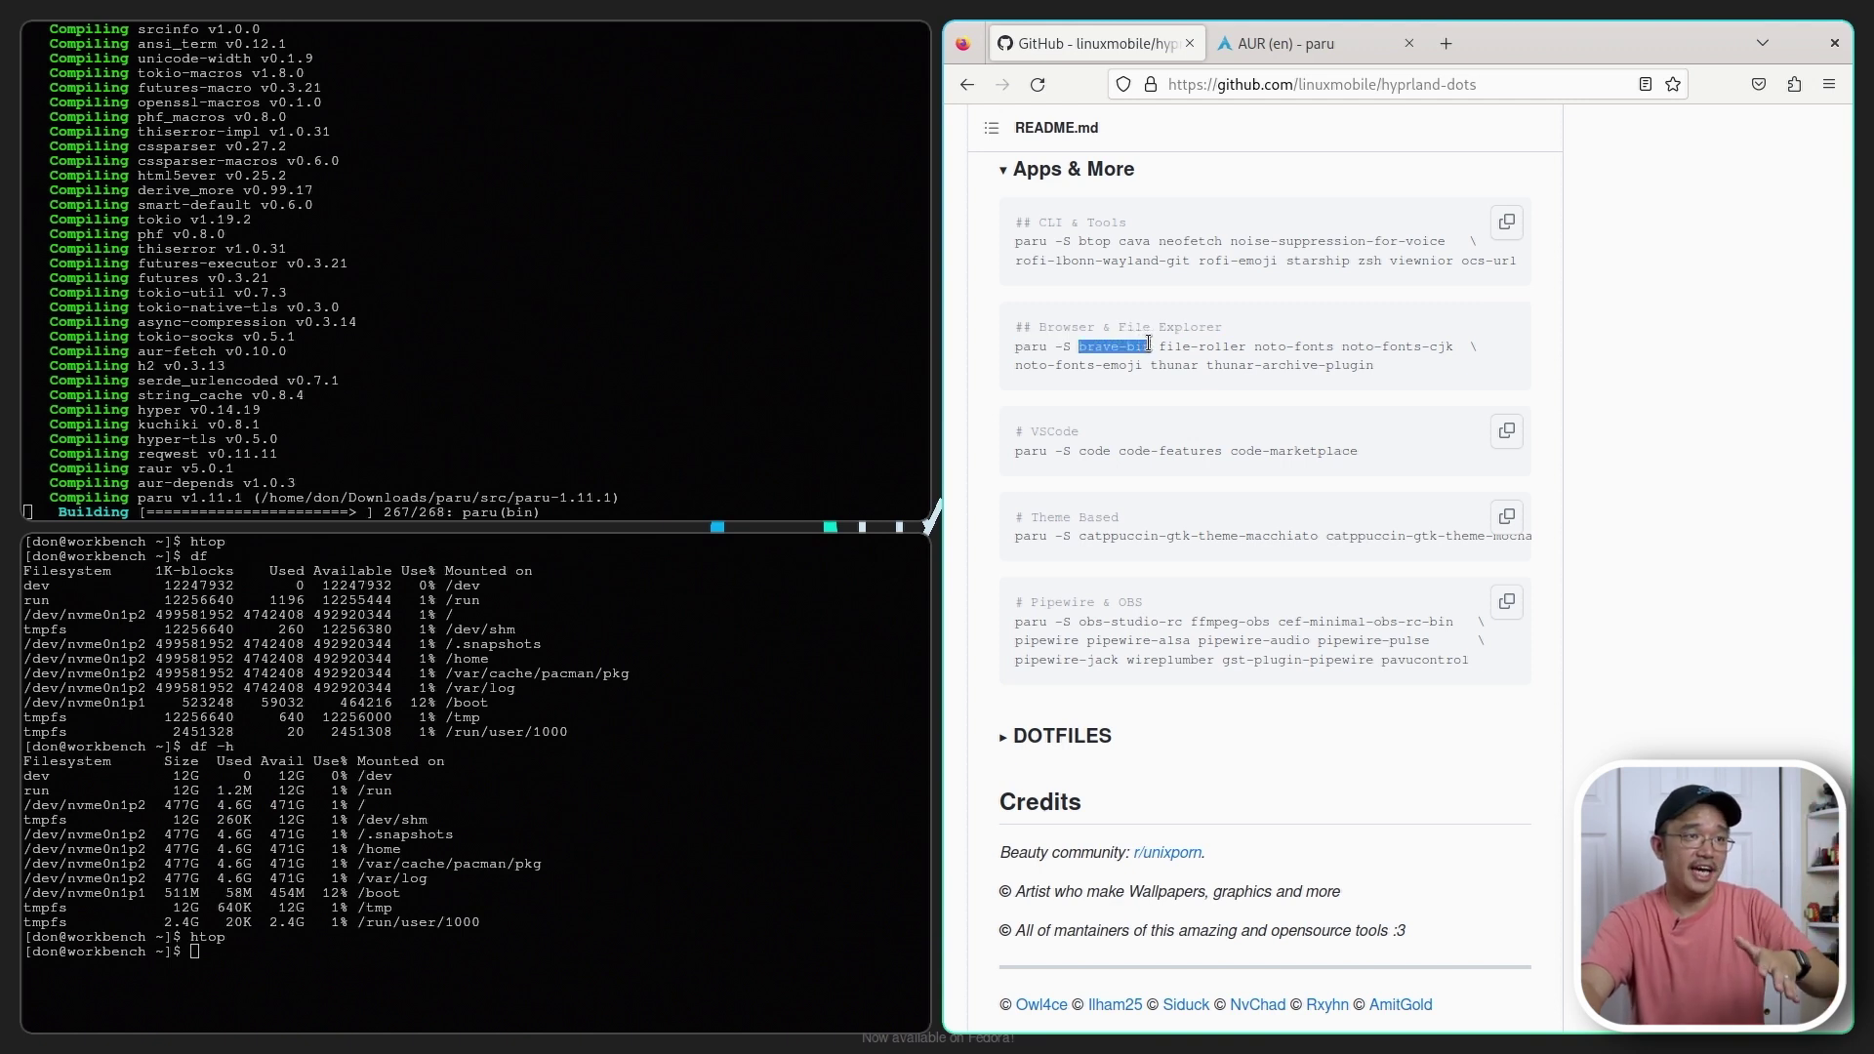
pyautogui.click(1161, 344)
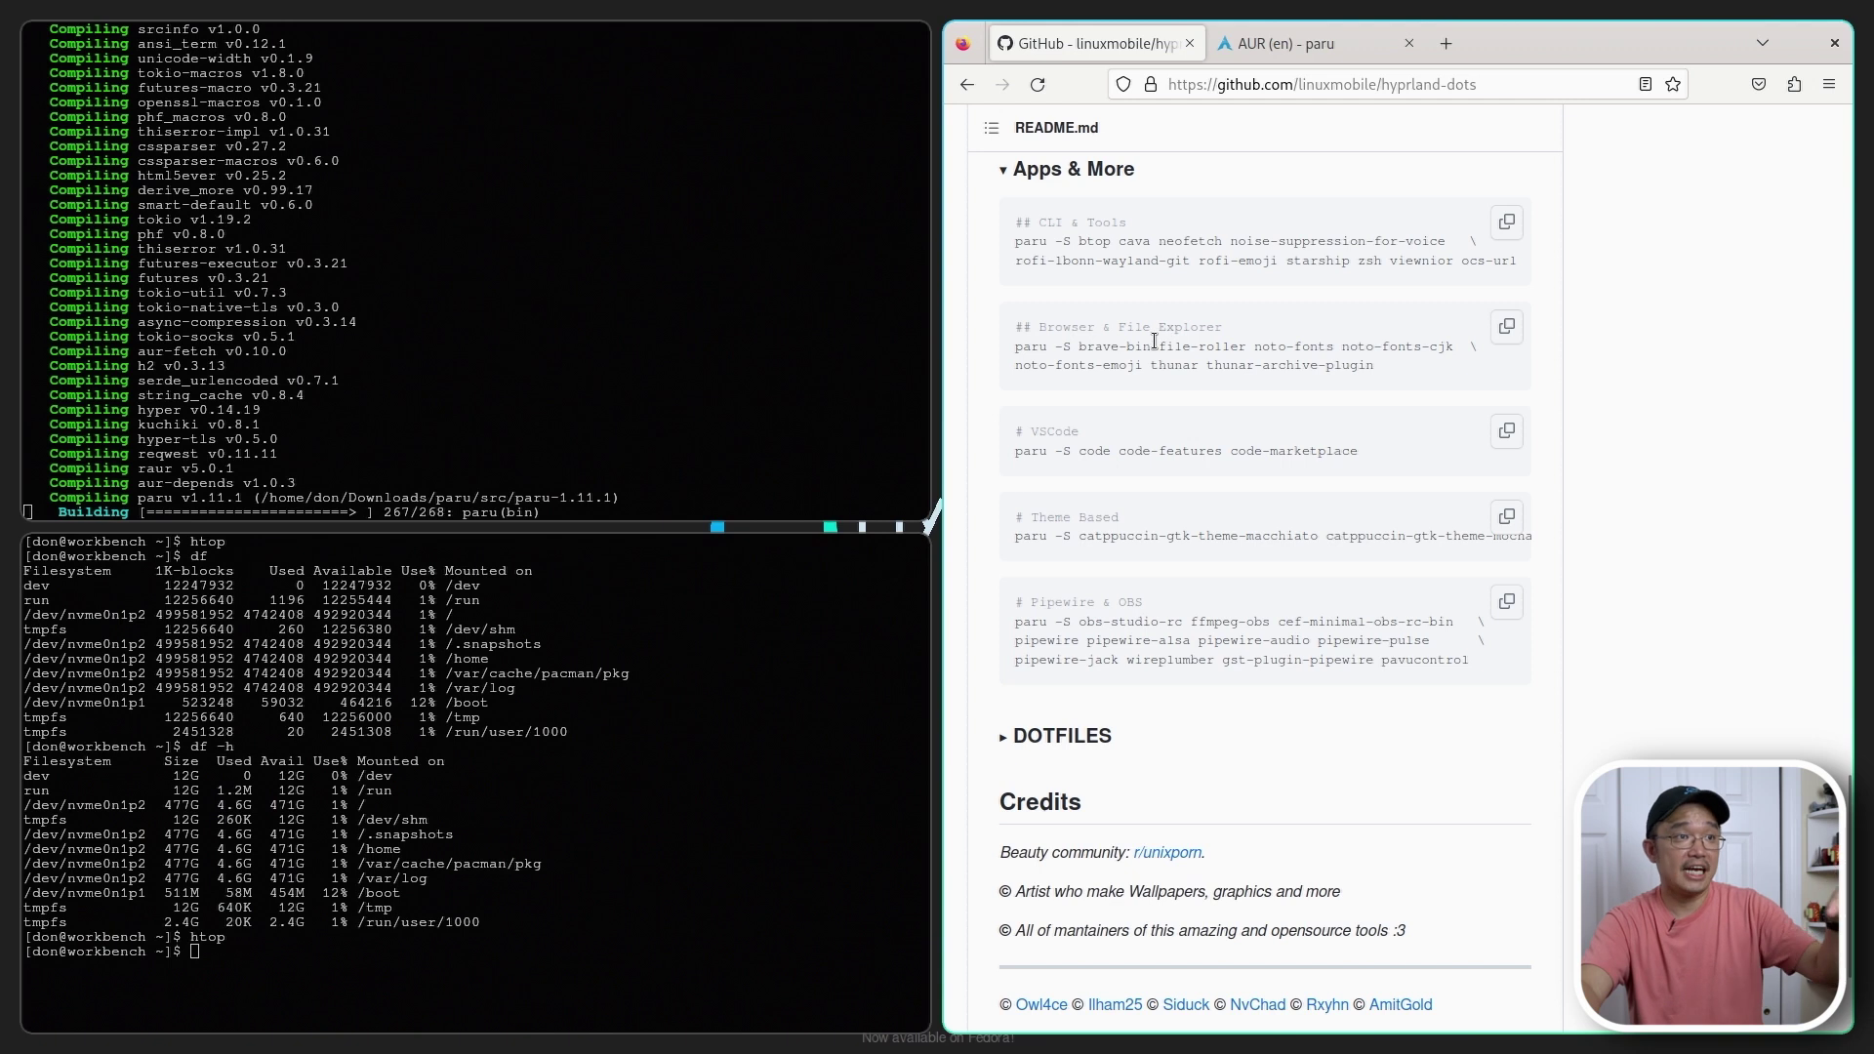
pyautogui.moveTo(1177, 345); pyautogui.dragTo(1254, 352)
pyautogui.click(1147, 371)
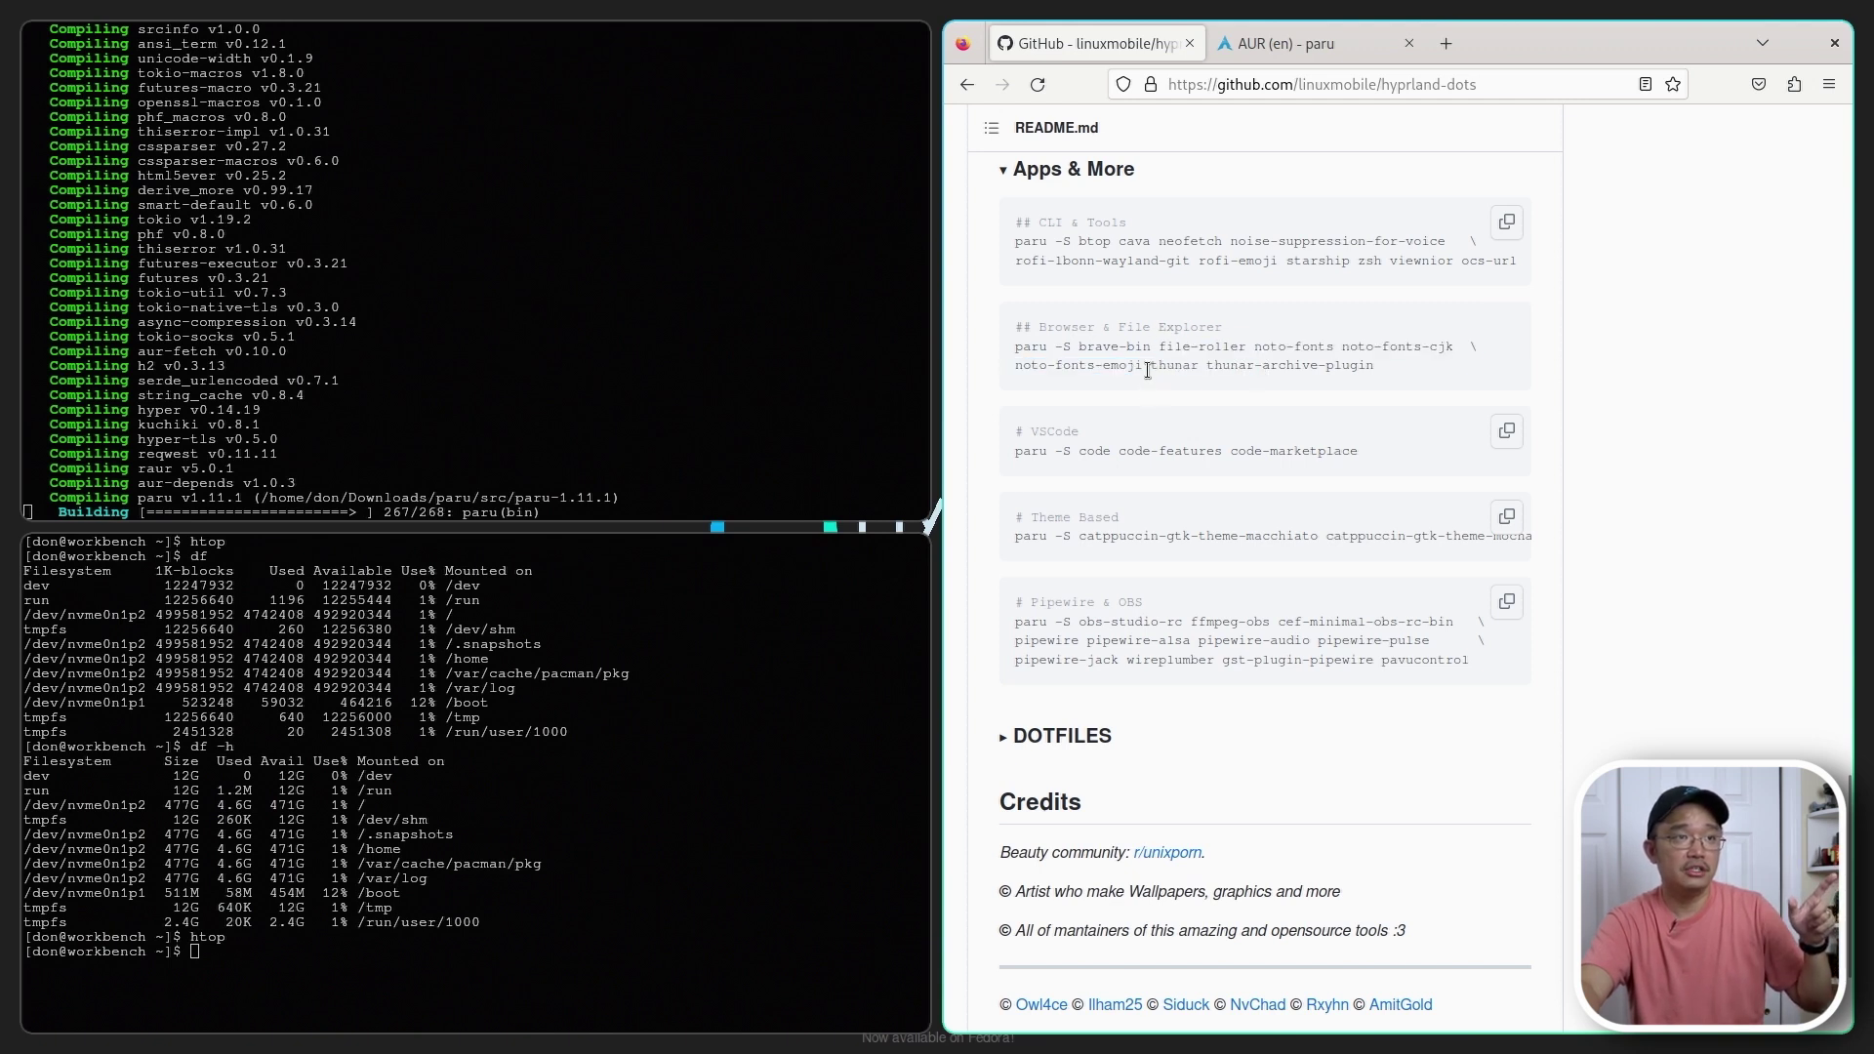
pyautogui.doubleClick(1176, 366)
pyautogui.click(1195, 362)
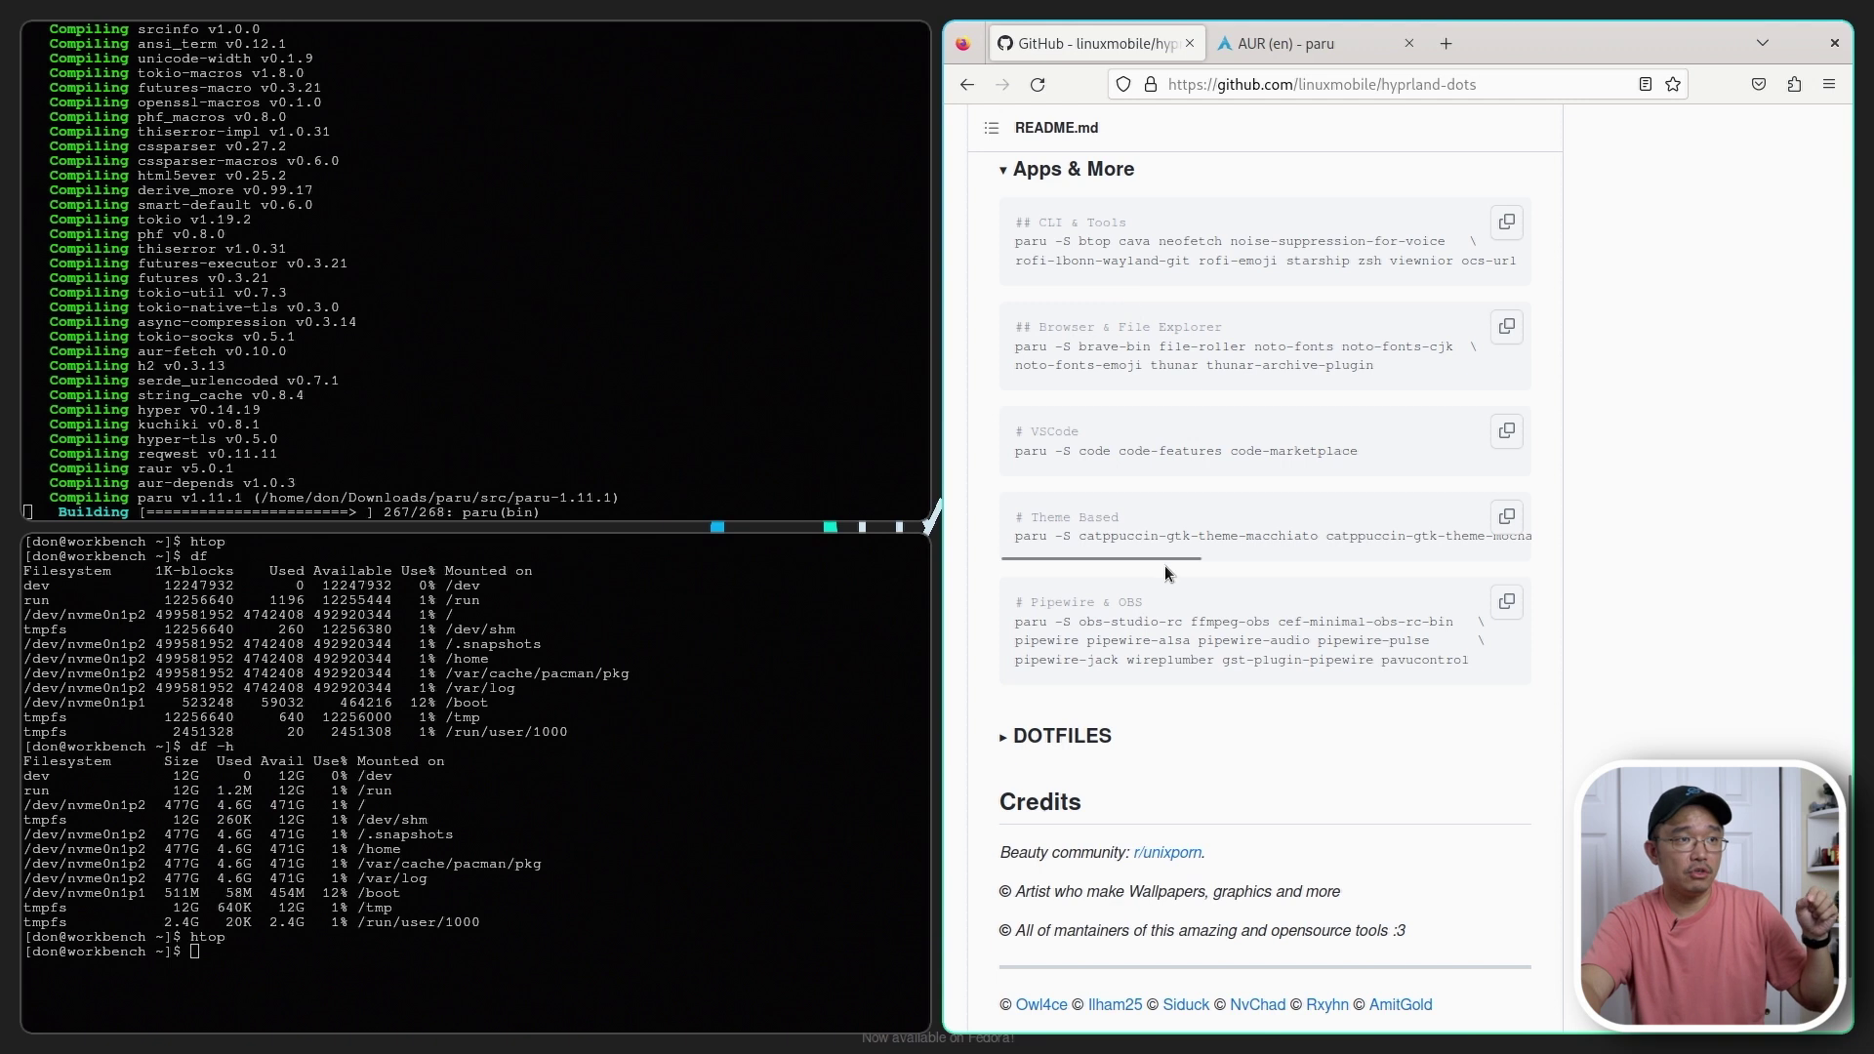
pyautogui.scroll(15, 1161, 530)
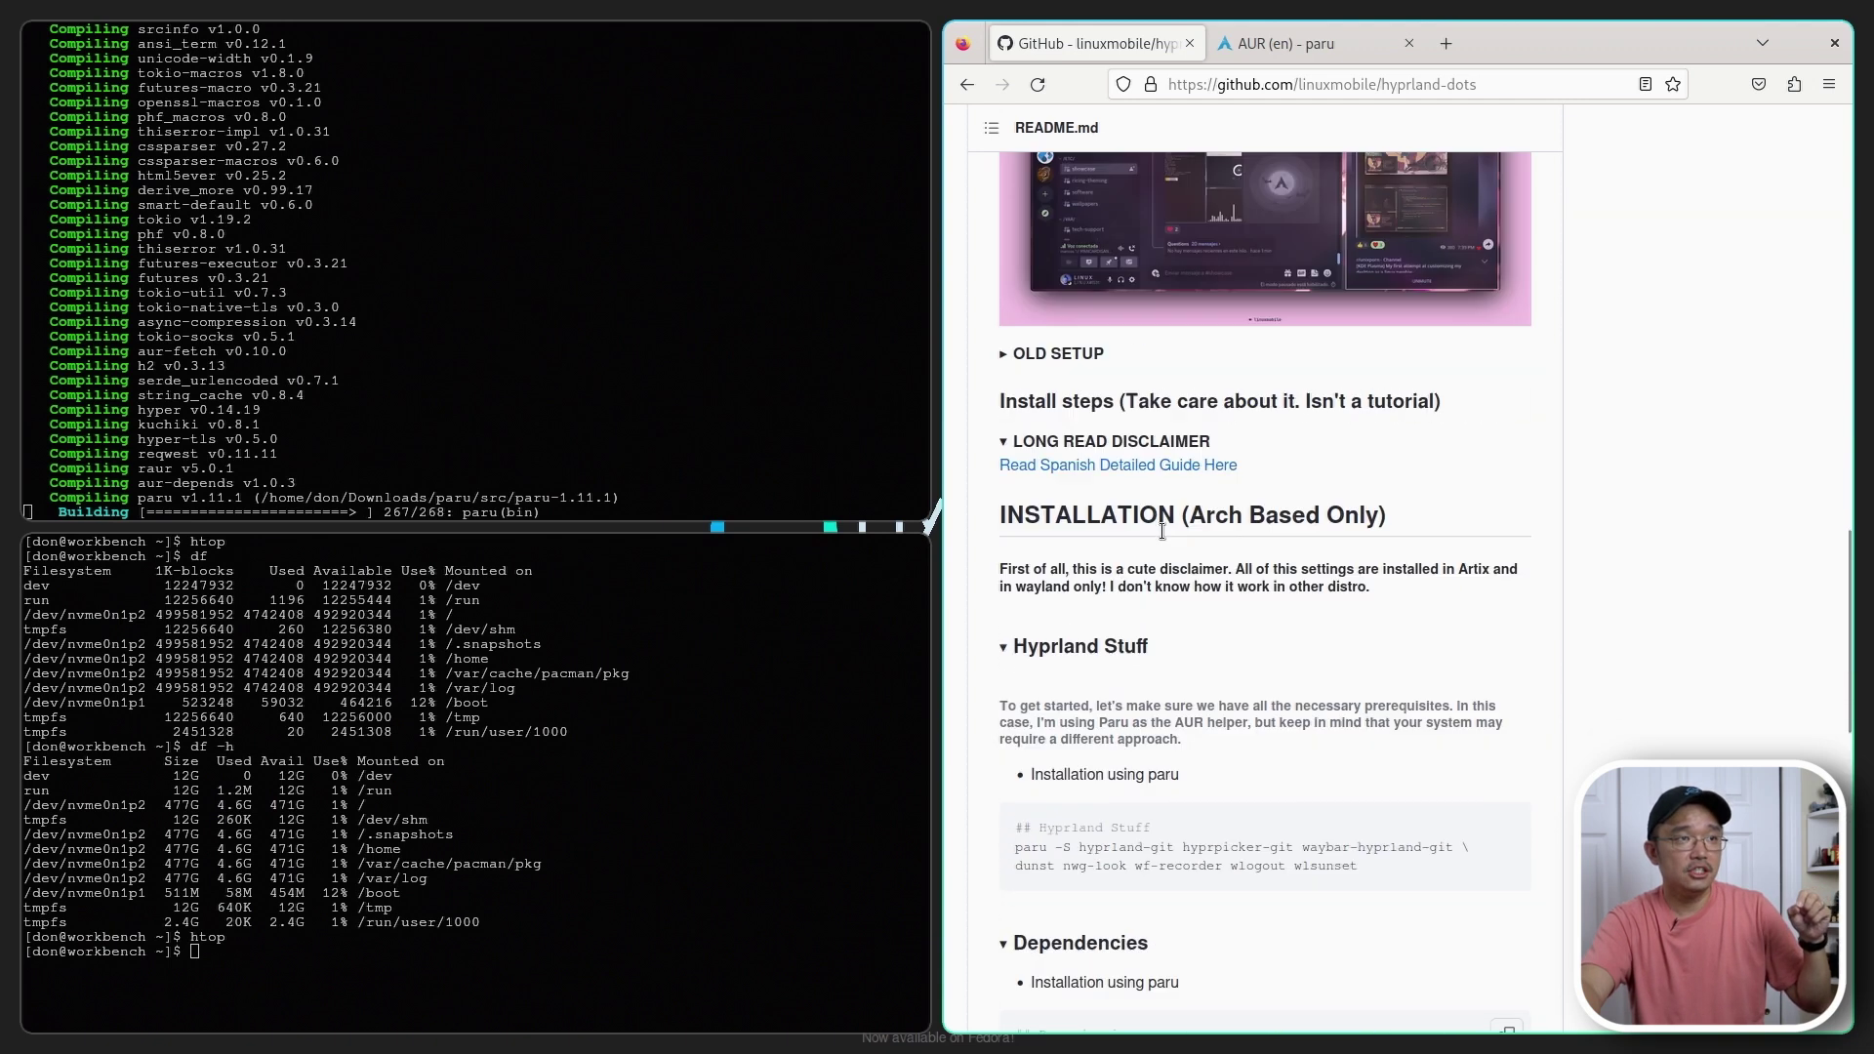
# - Scroll the hyprland-dots README down through the Setup screenshots and install steps
pyautogui.scroll(-9, 1164, 535)
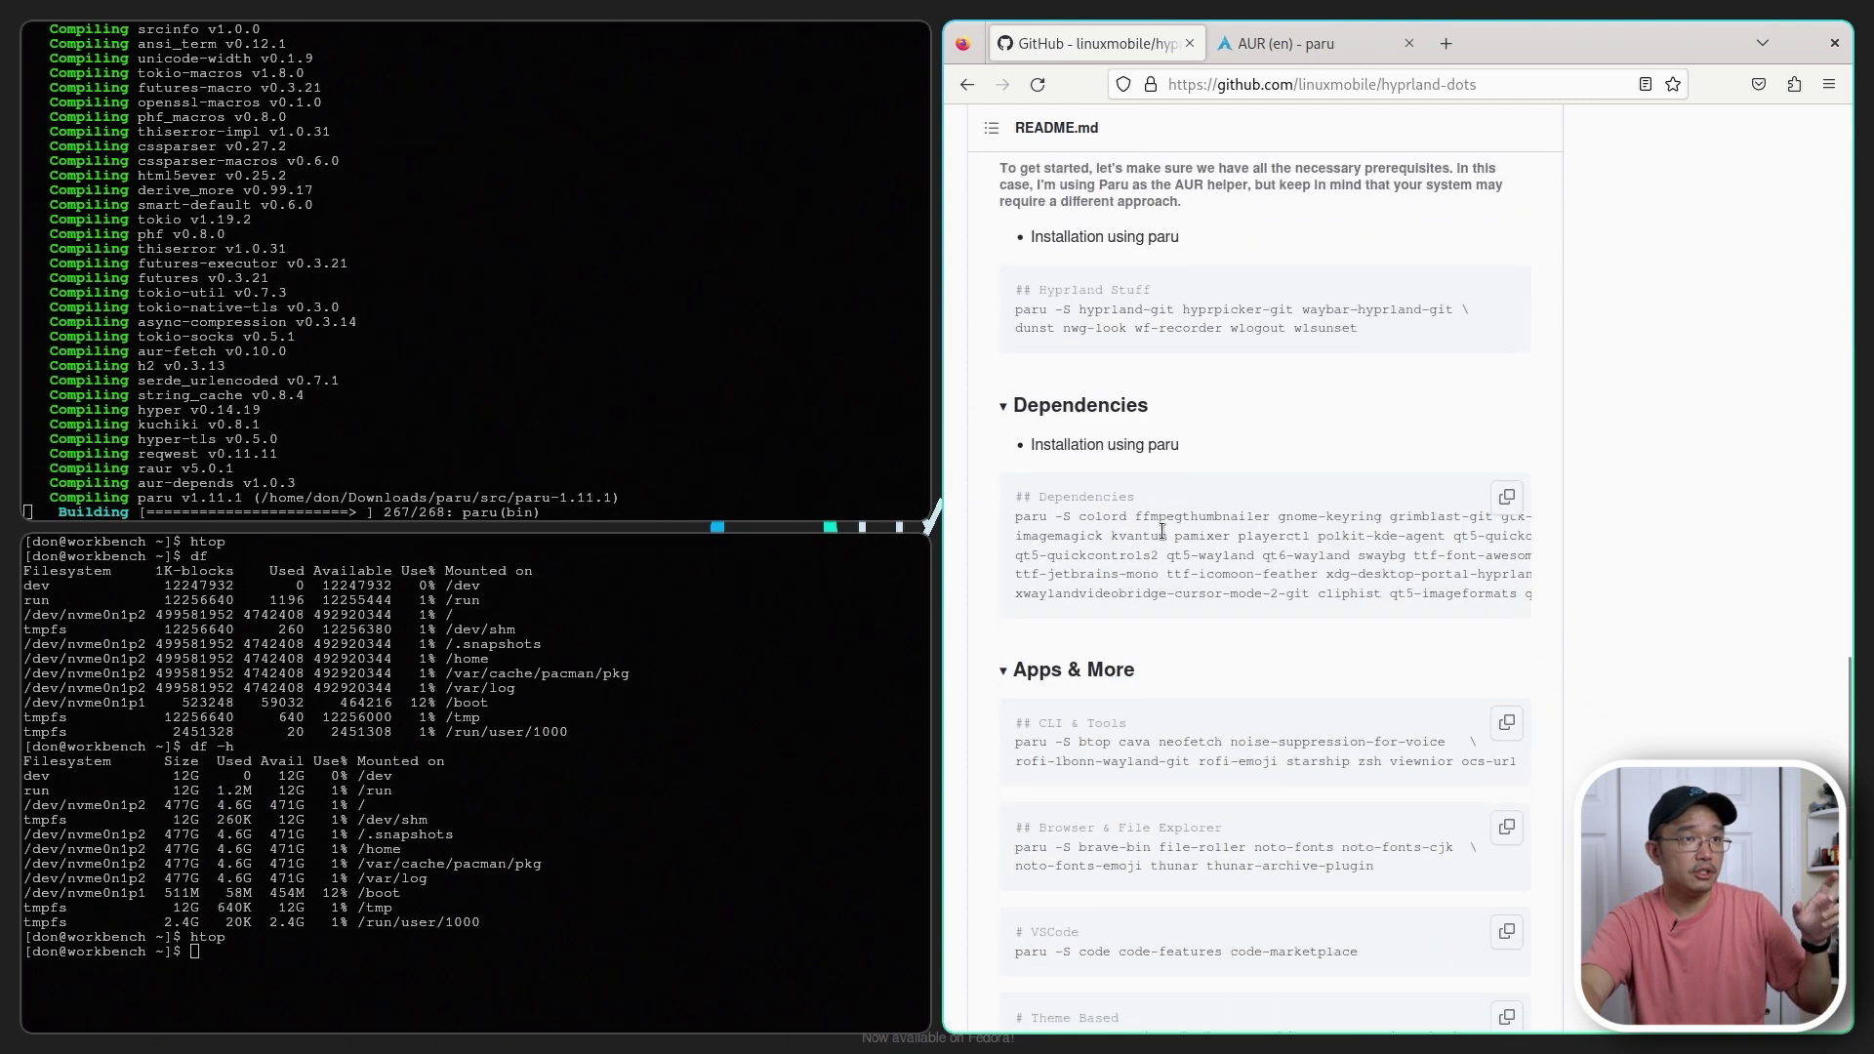
pyautogui.scroll(-5, 1244, 631)
pyautogui.scroll(20, 1241, 624)
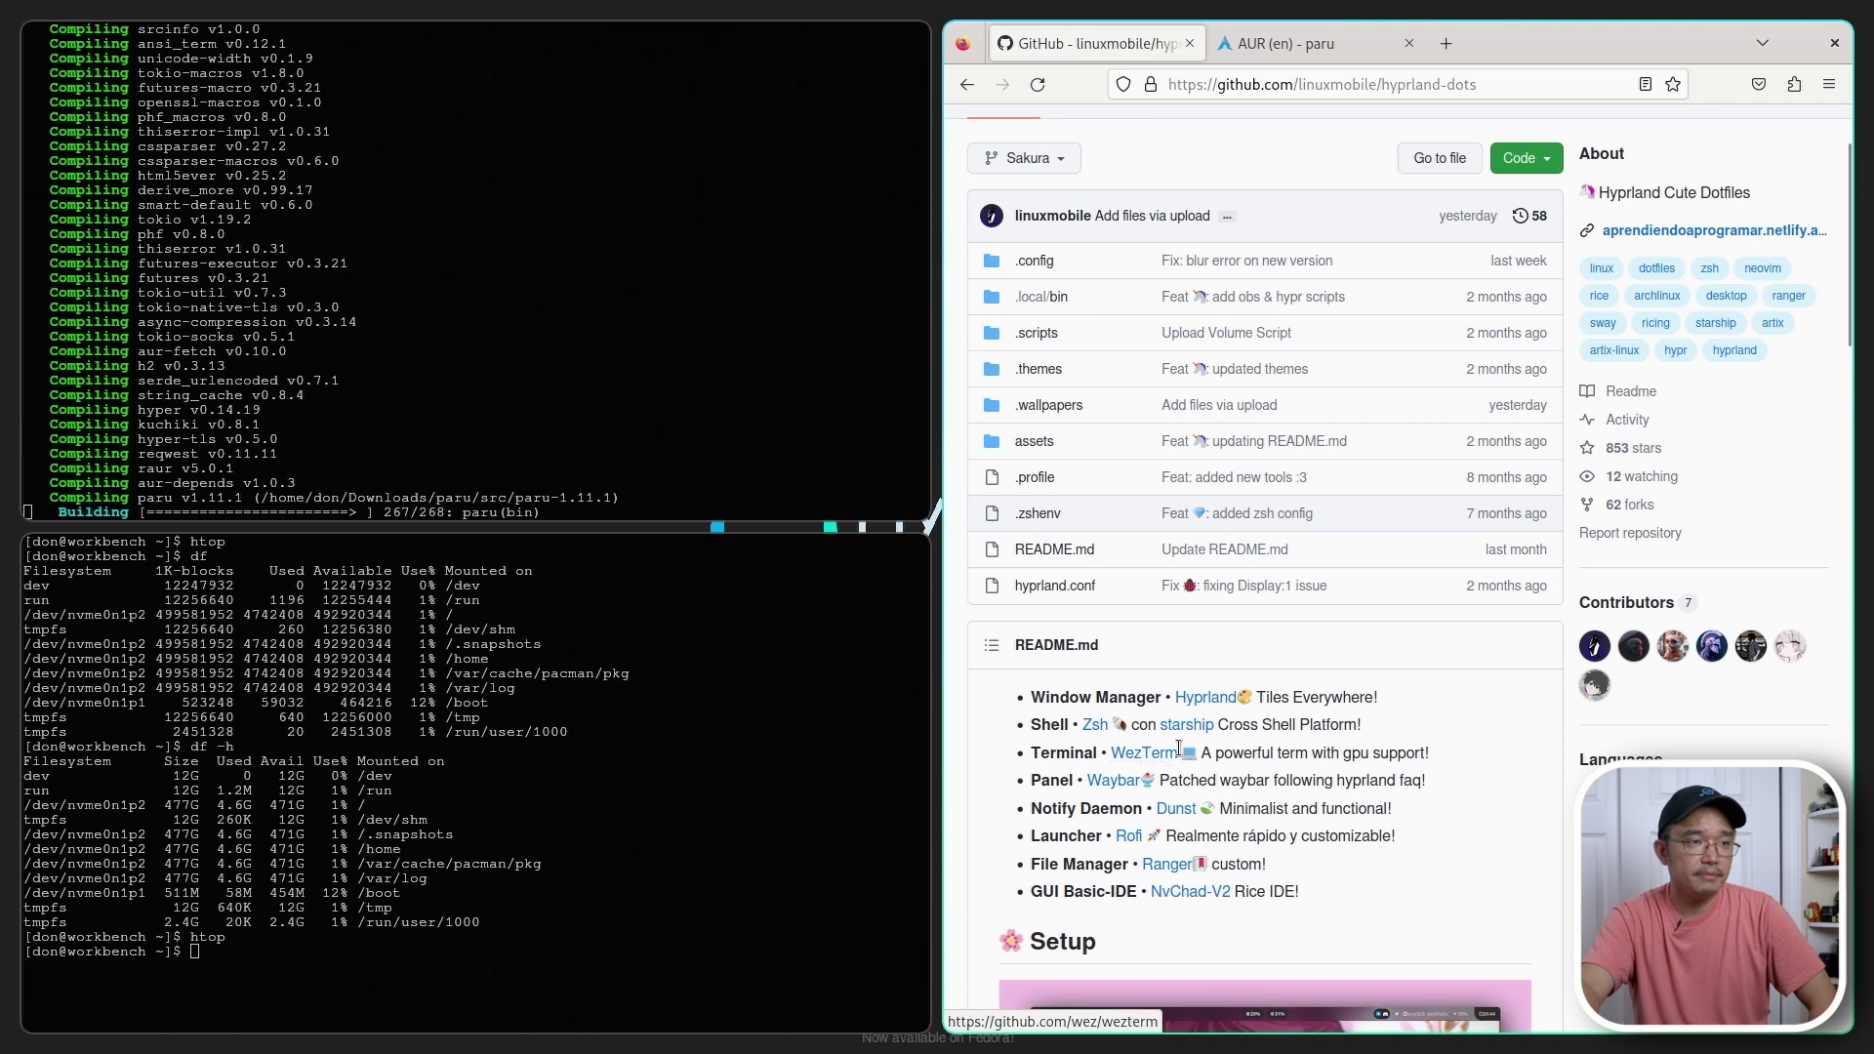
pyautogui.scroll(-7, 1201, 747)
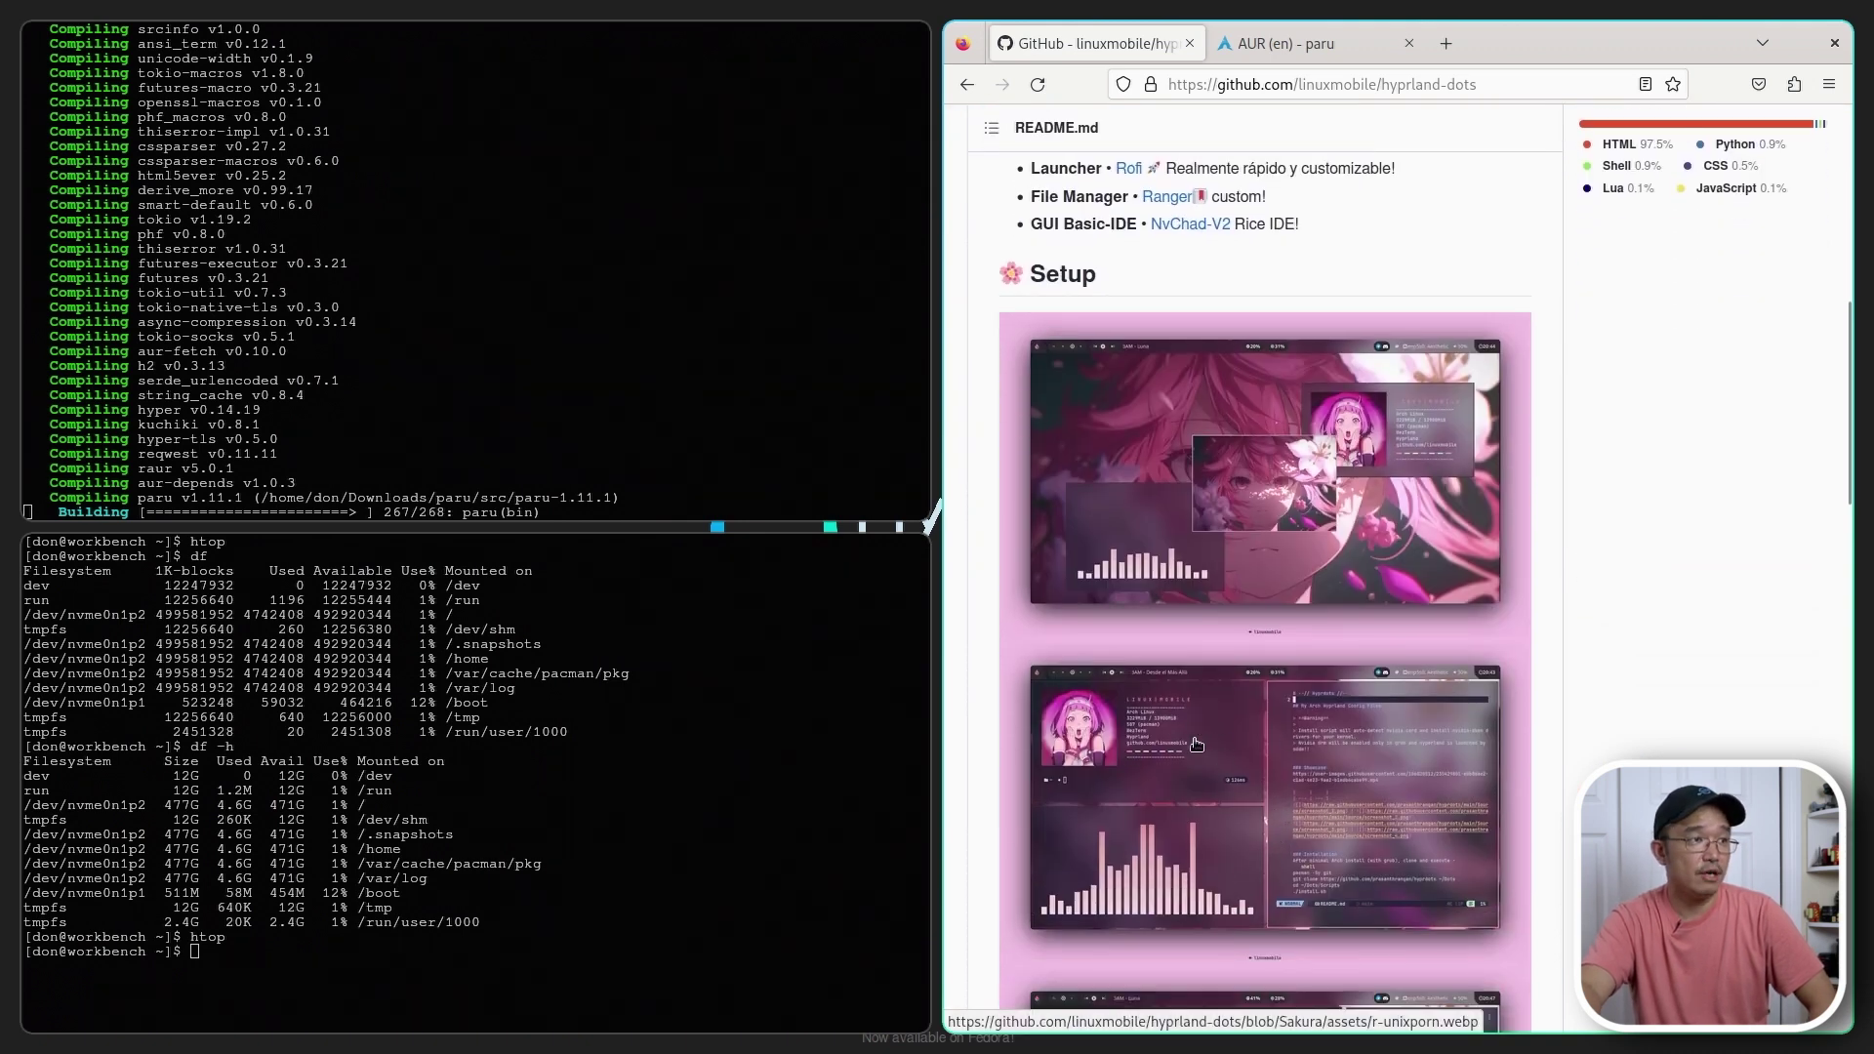
pyautogui.scroll(-15, 1381, 635)
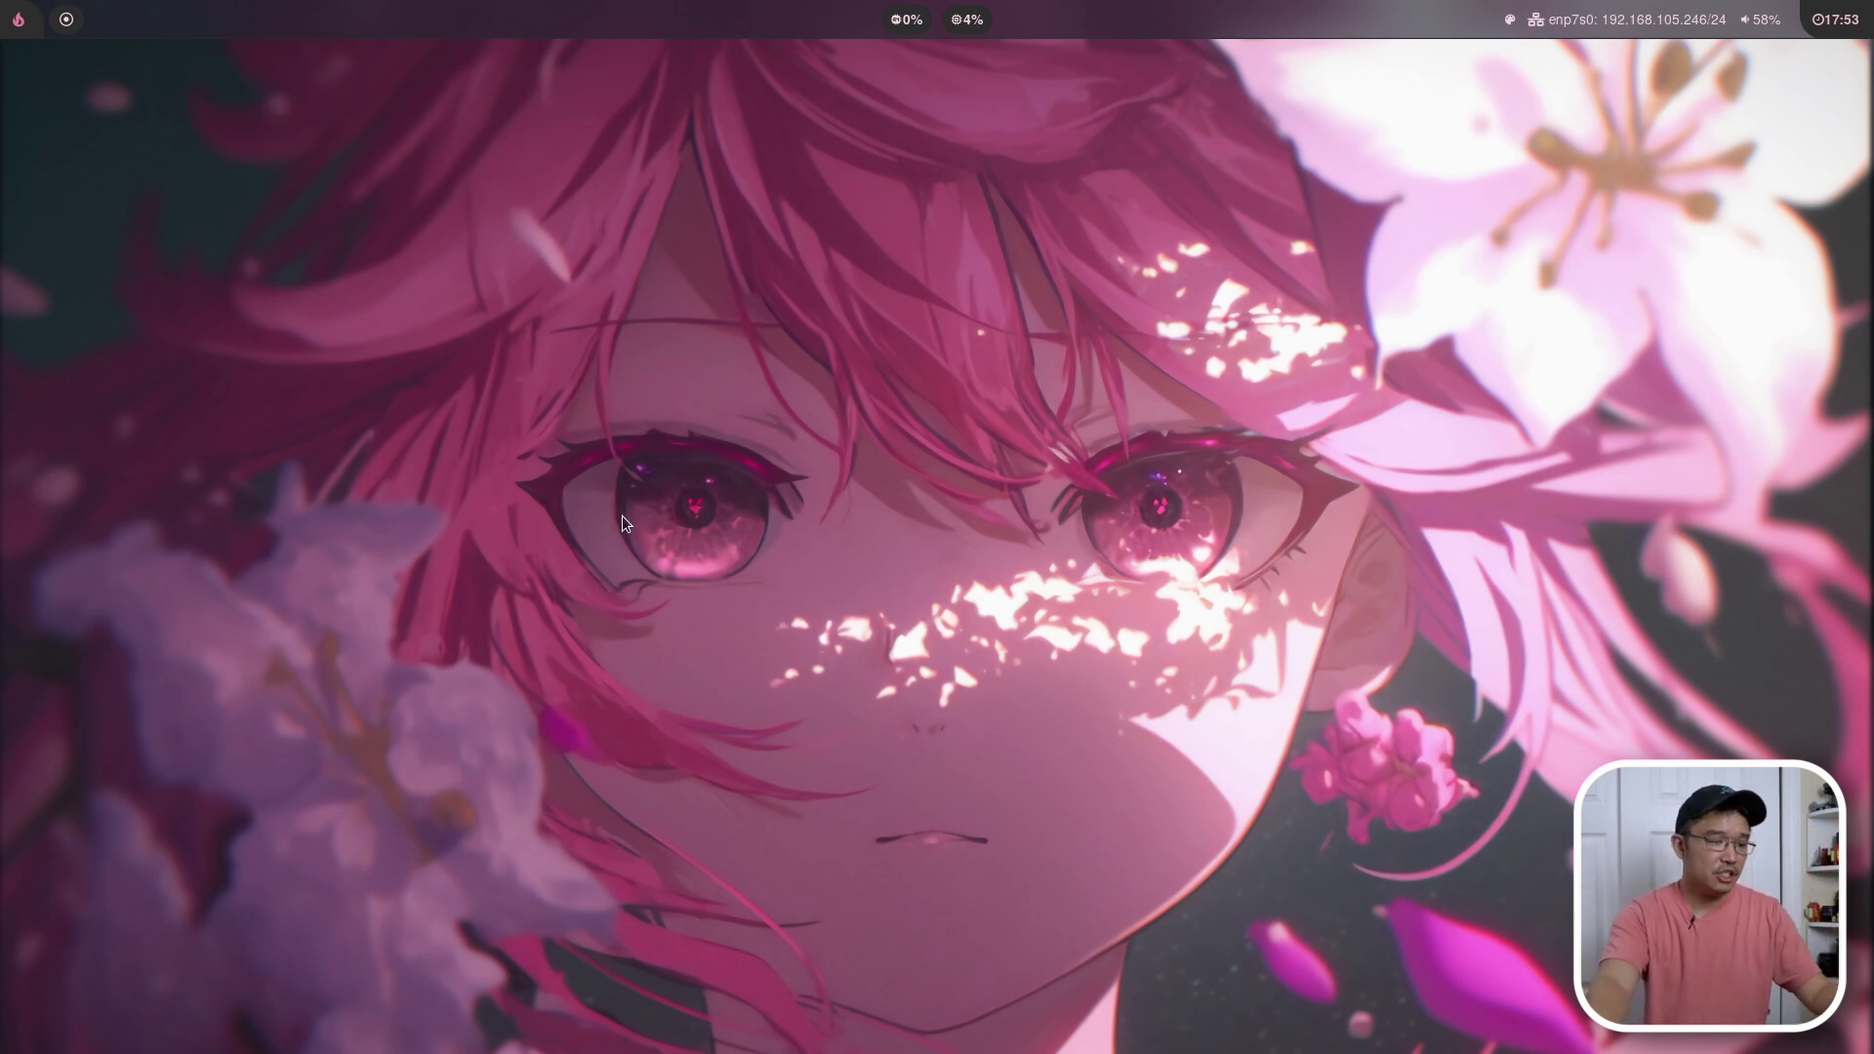
# - Open two terminals and the Thunar file manager, then close Thunar and the extra terminal
pyautogui.press('super+Return')
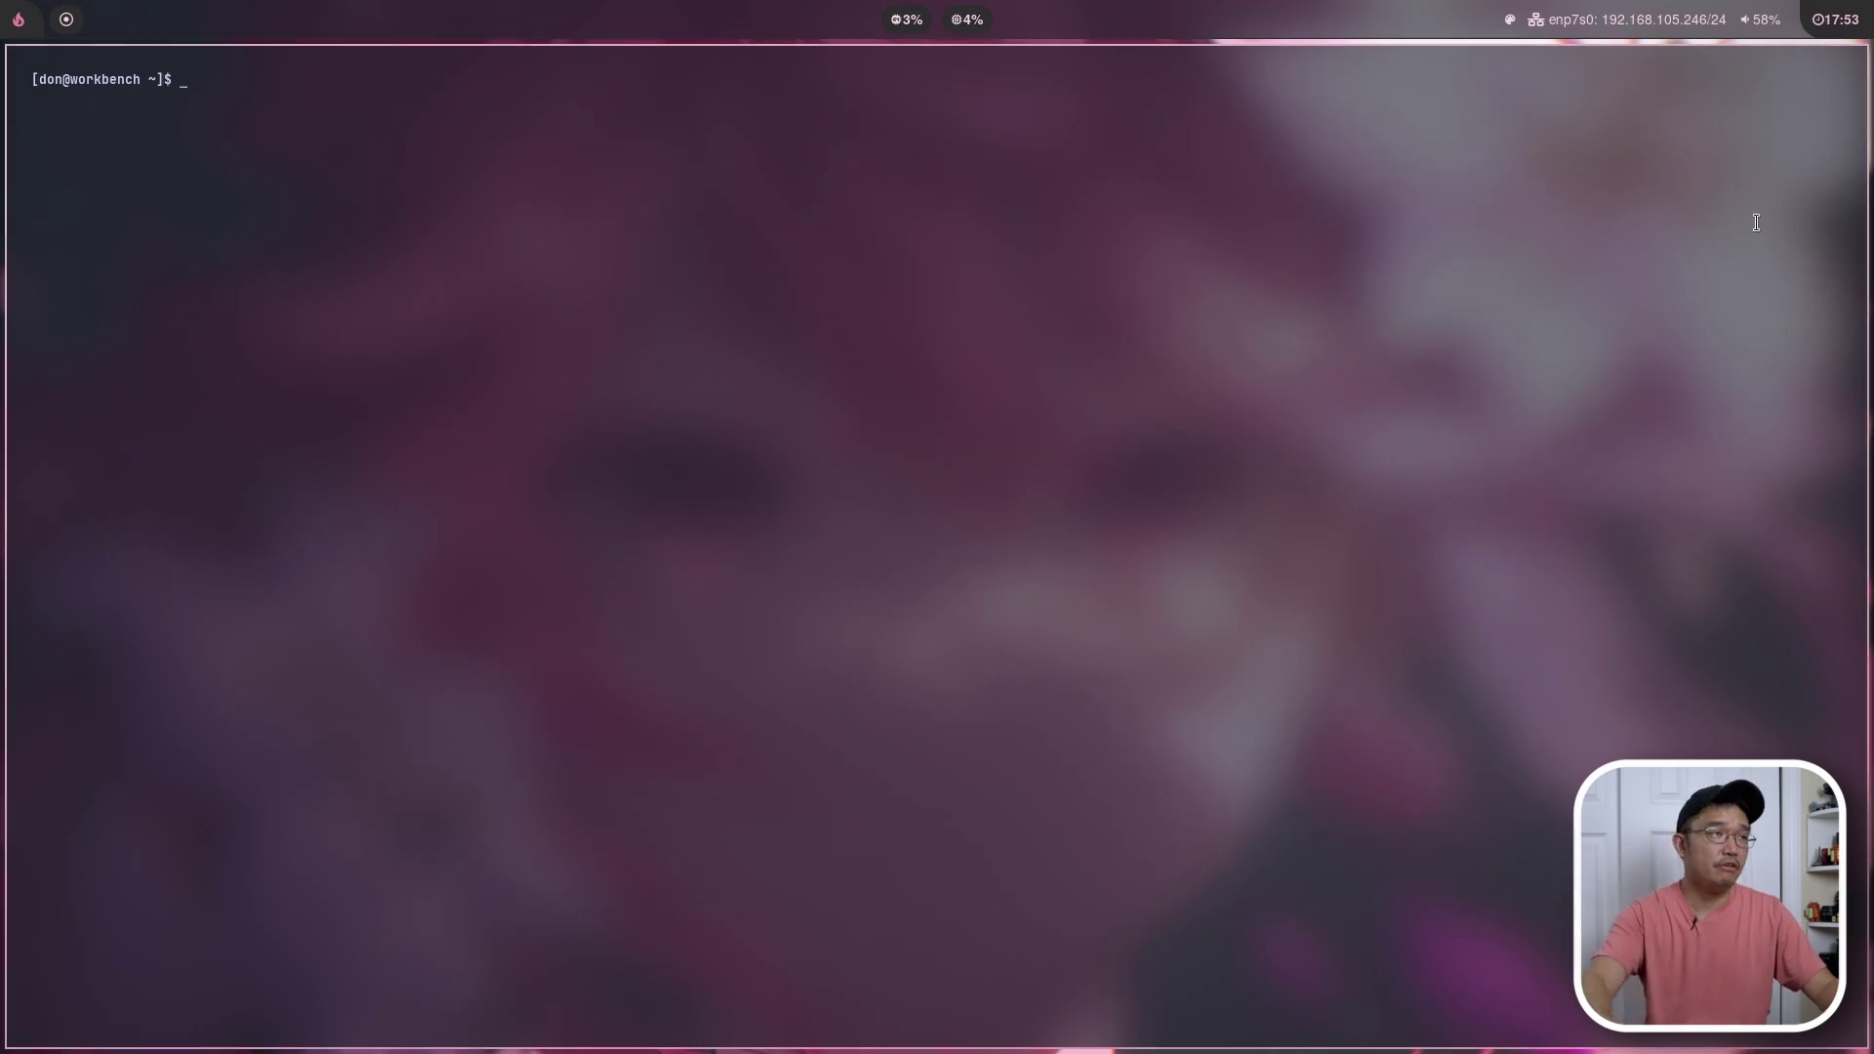
pyautogui.press('super+Return')
pyautogui.press('super+Return')
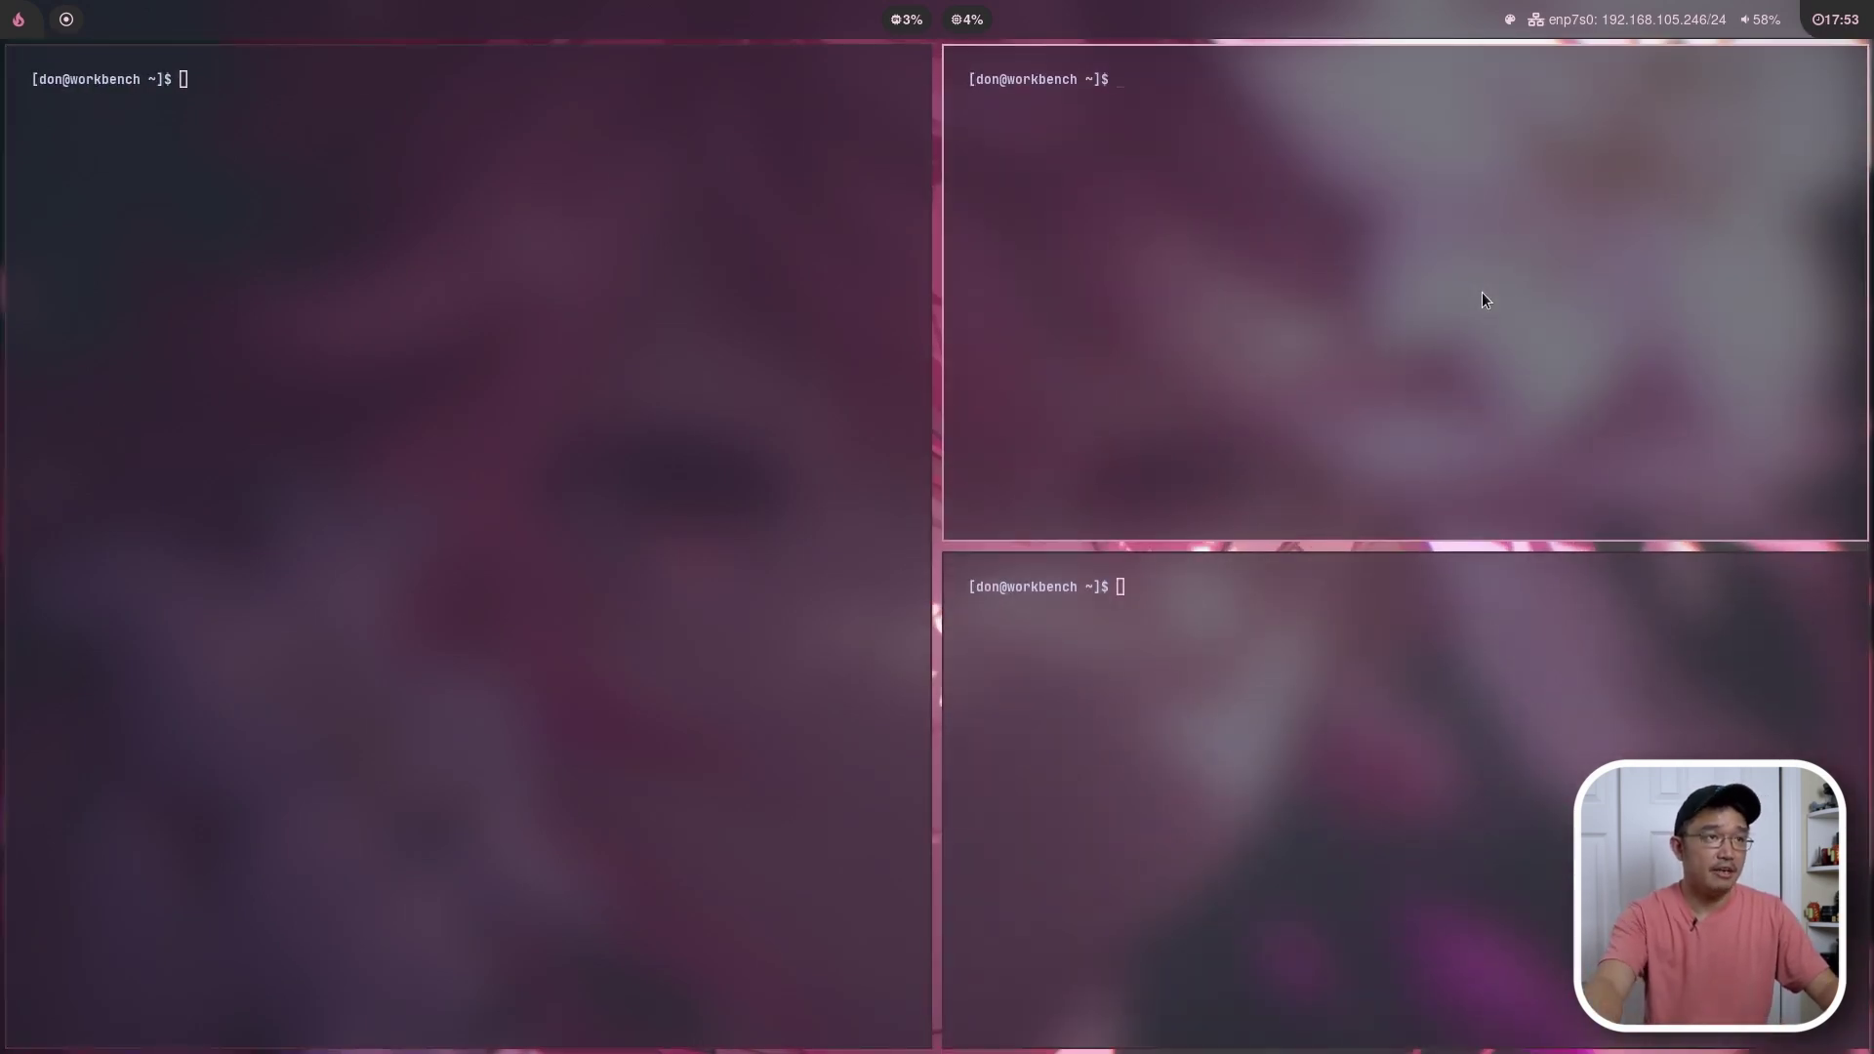
pyautogui.press('super+e')
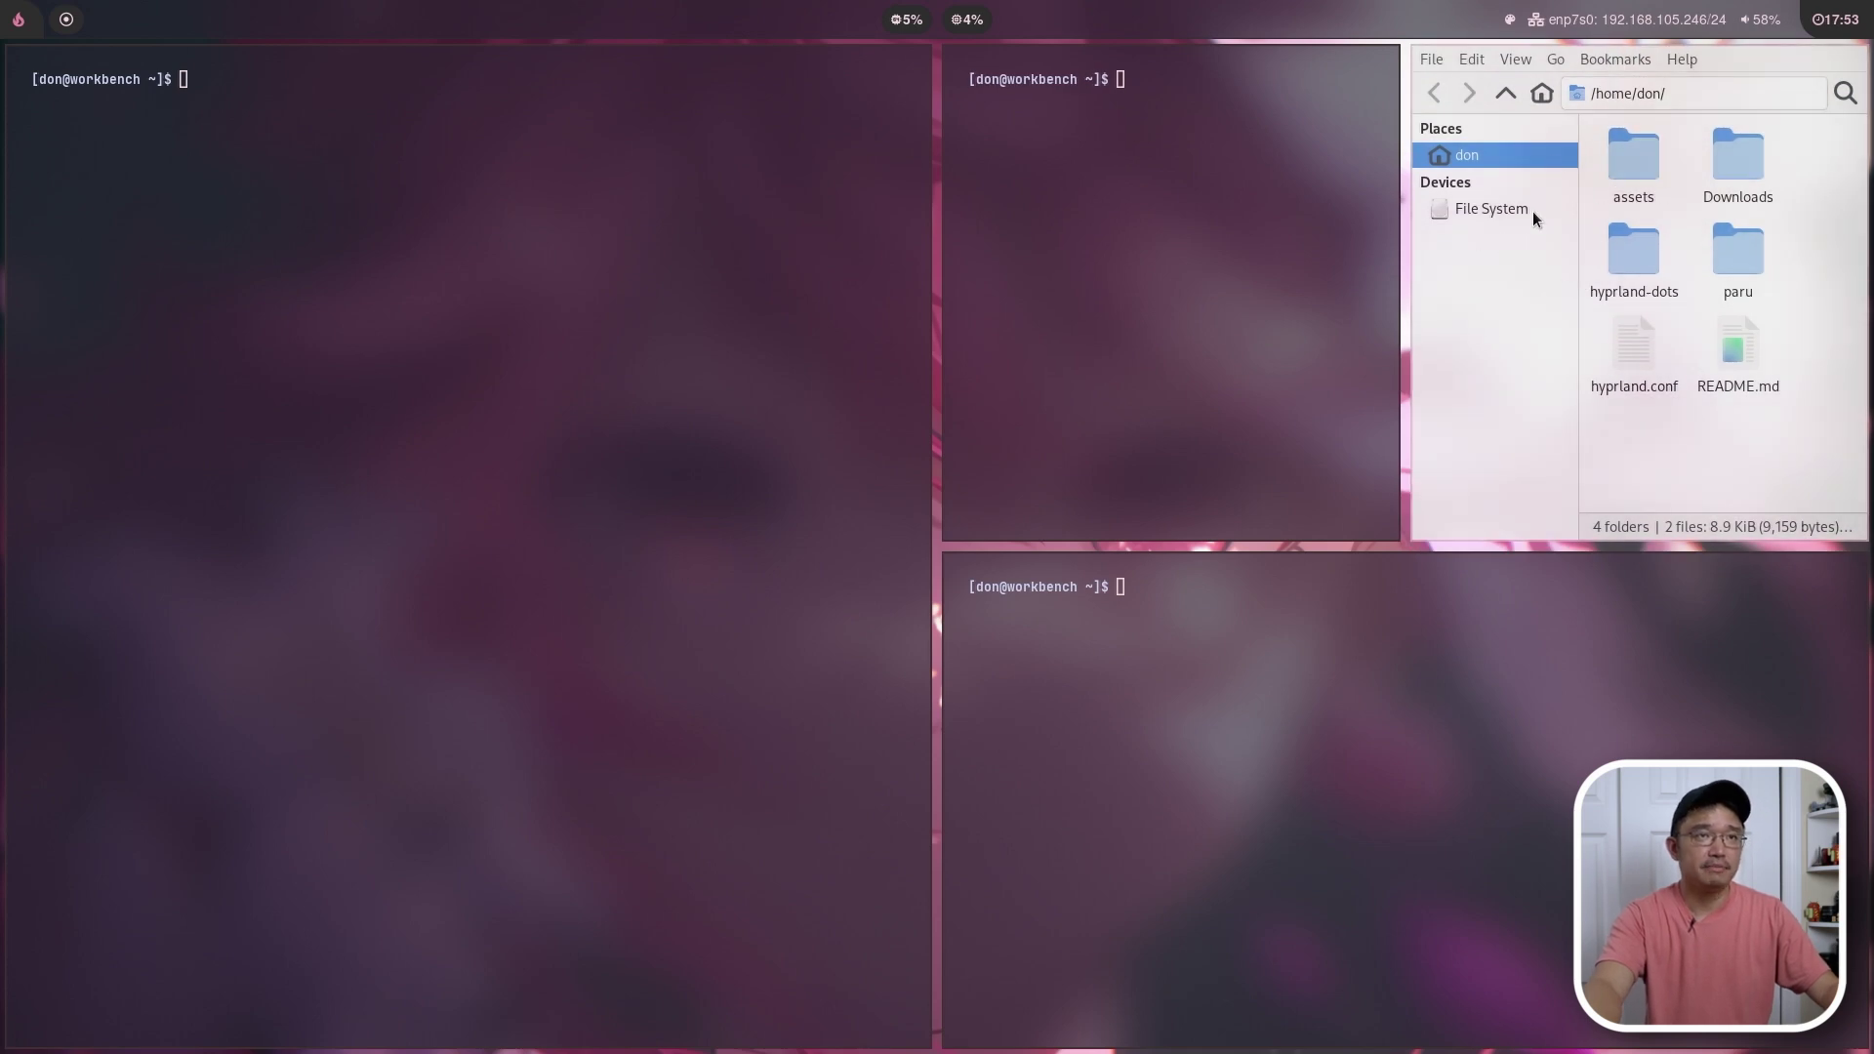
pyautogui.press('super+q')
pyautogui.press('super+q')
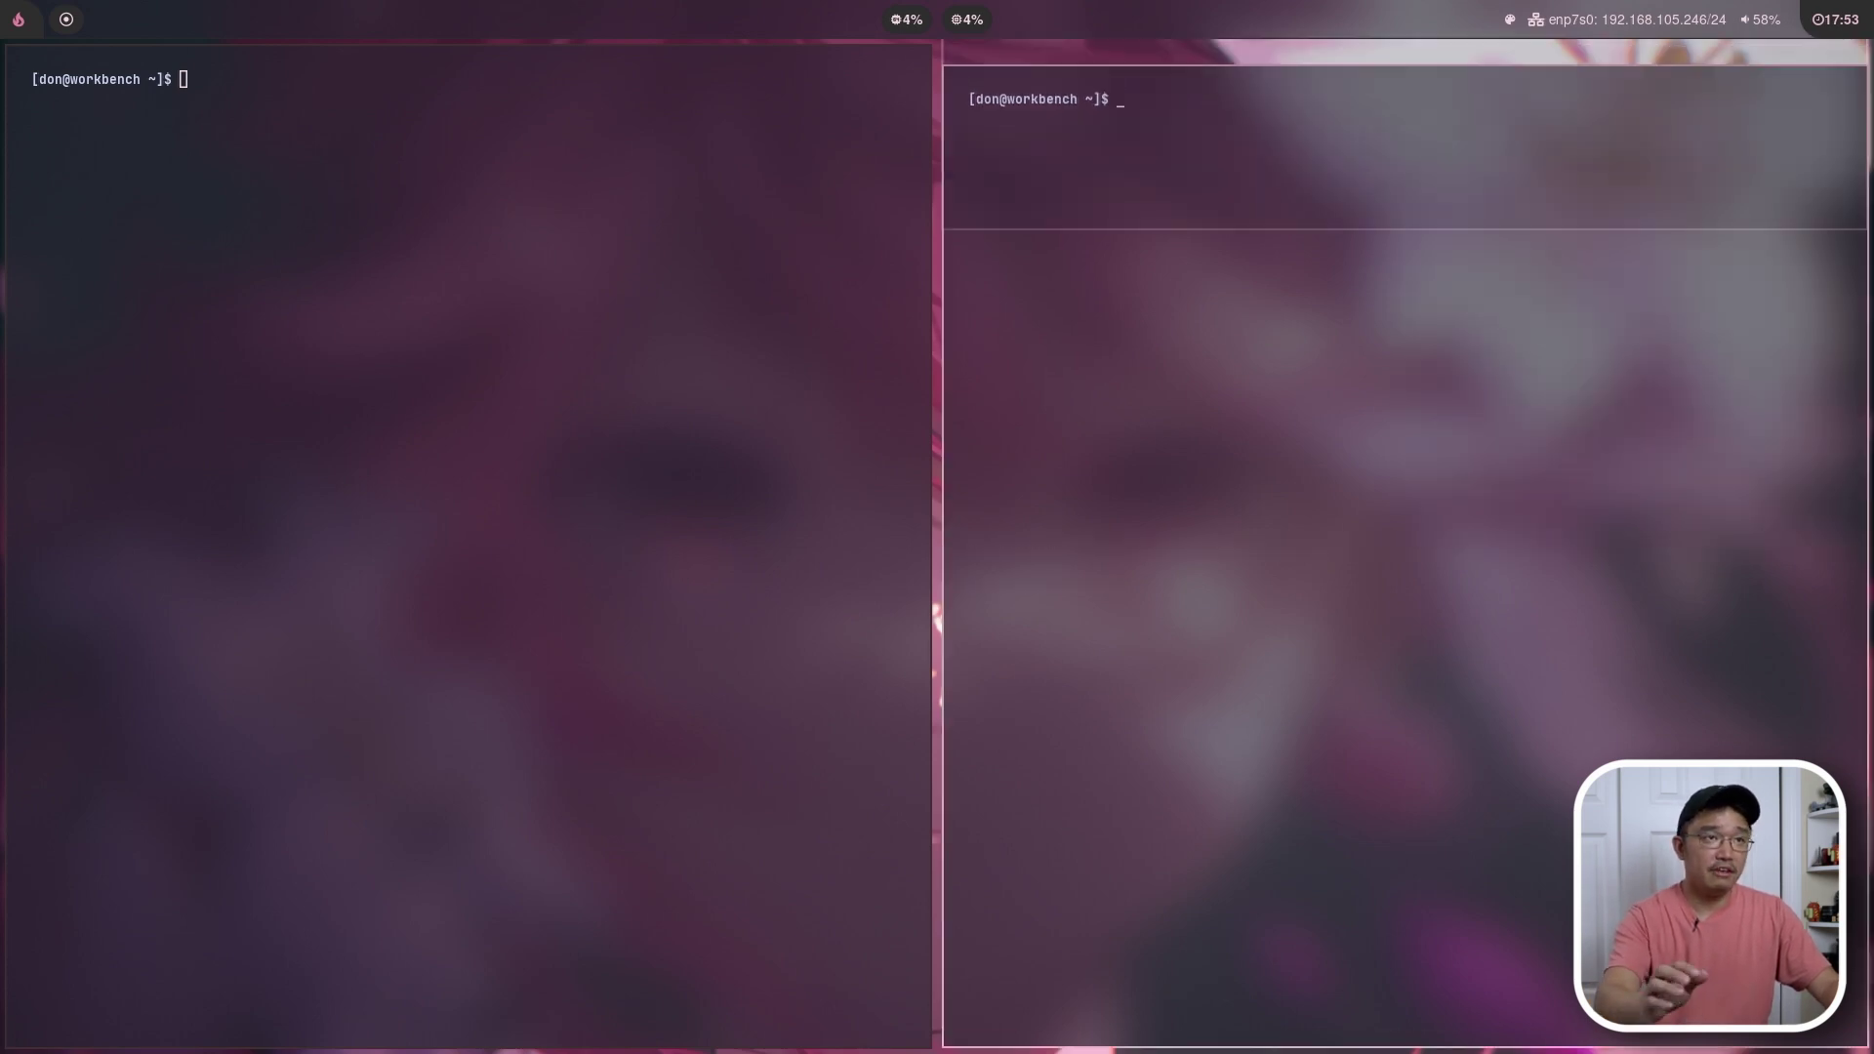
# - Swap the two terminals, widen the right one, and give it focus
pyautogui.press('super+shift+Left')
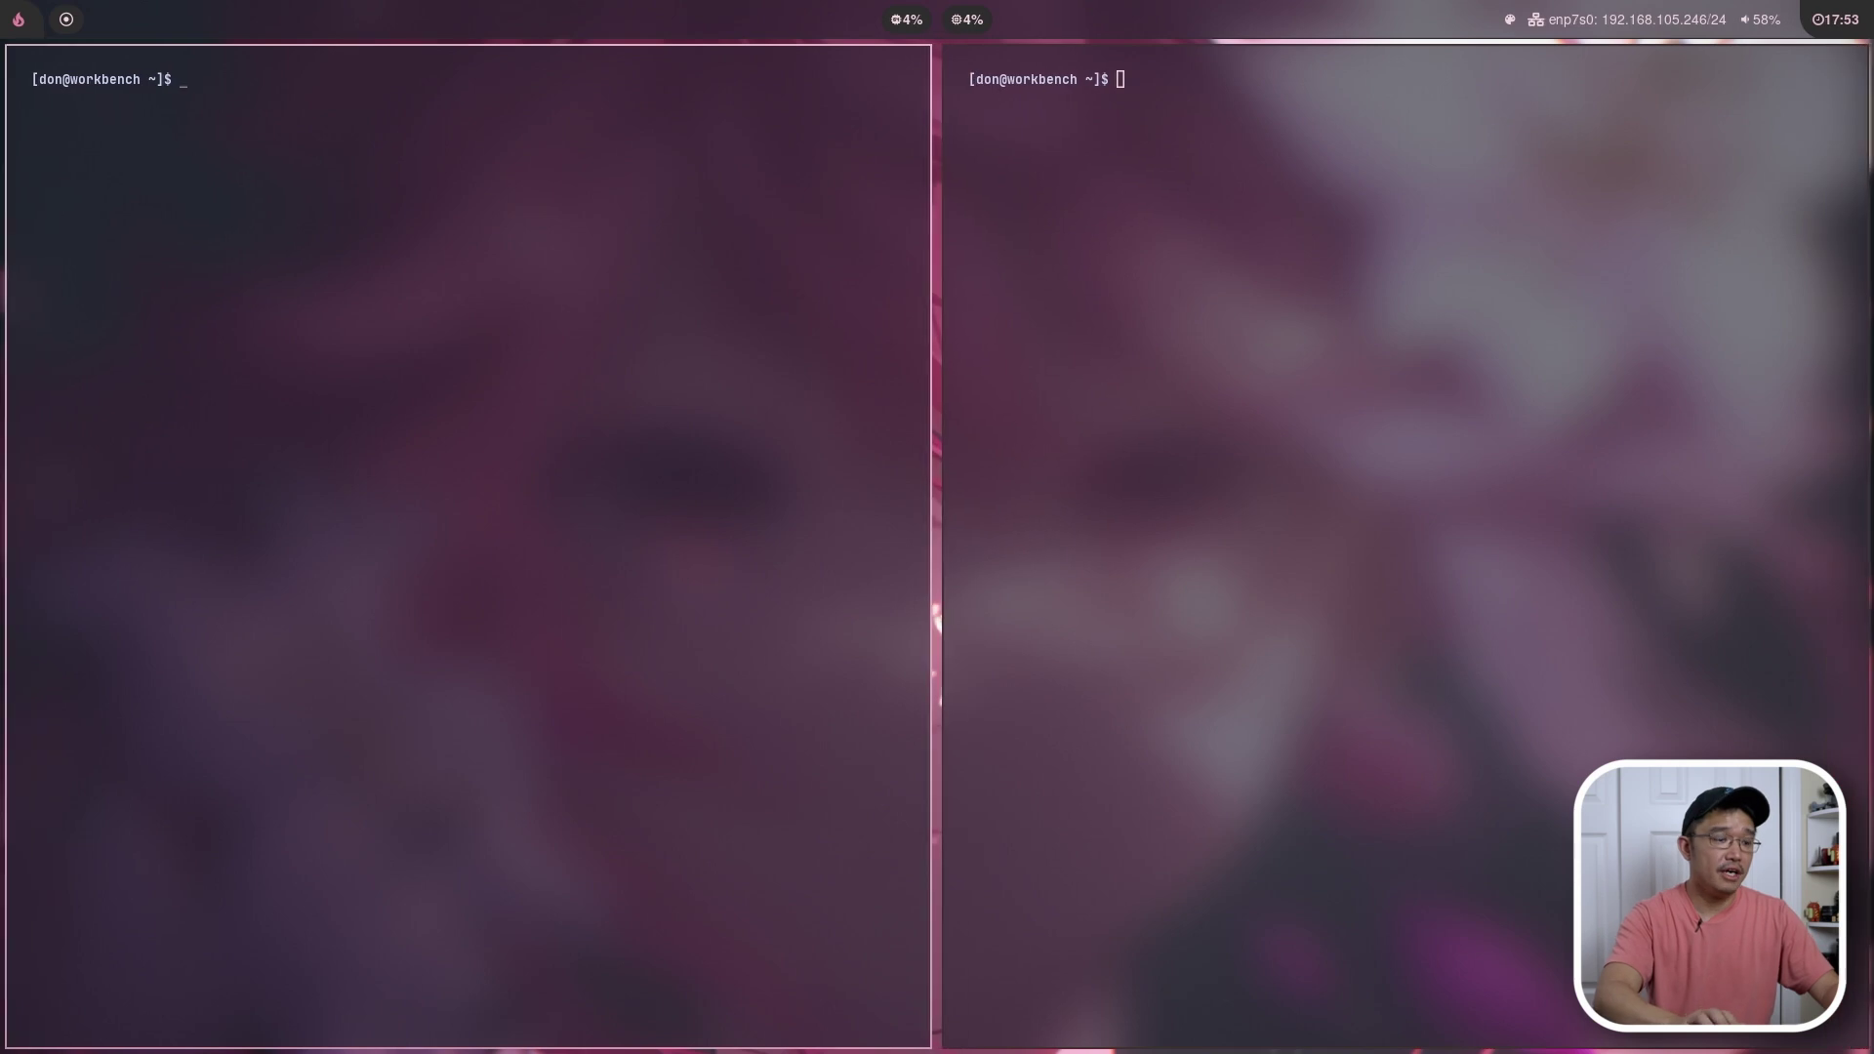
pyautogui.press('super+ctrl+Left')
pyautogui.press('super+ctrl+Left')
pyautogui.press('super+ctrl+Right')
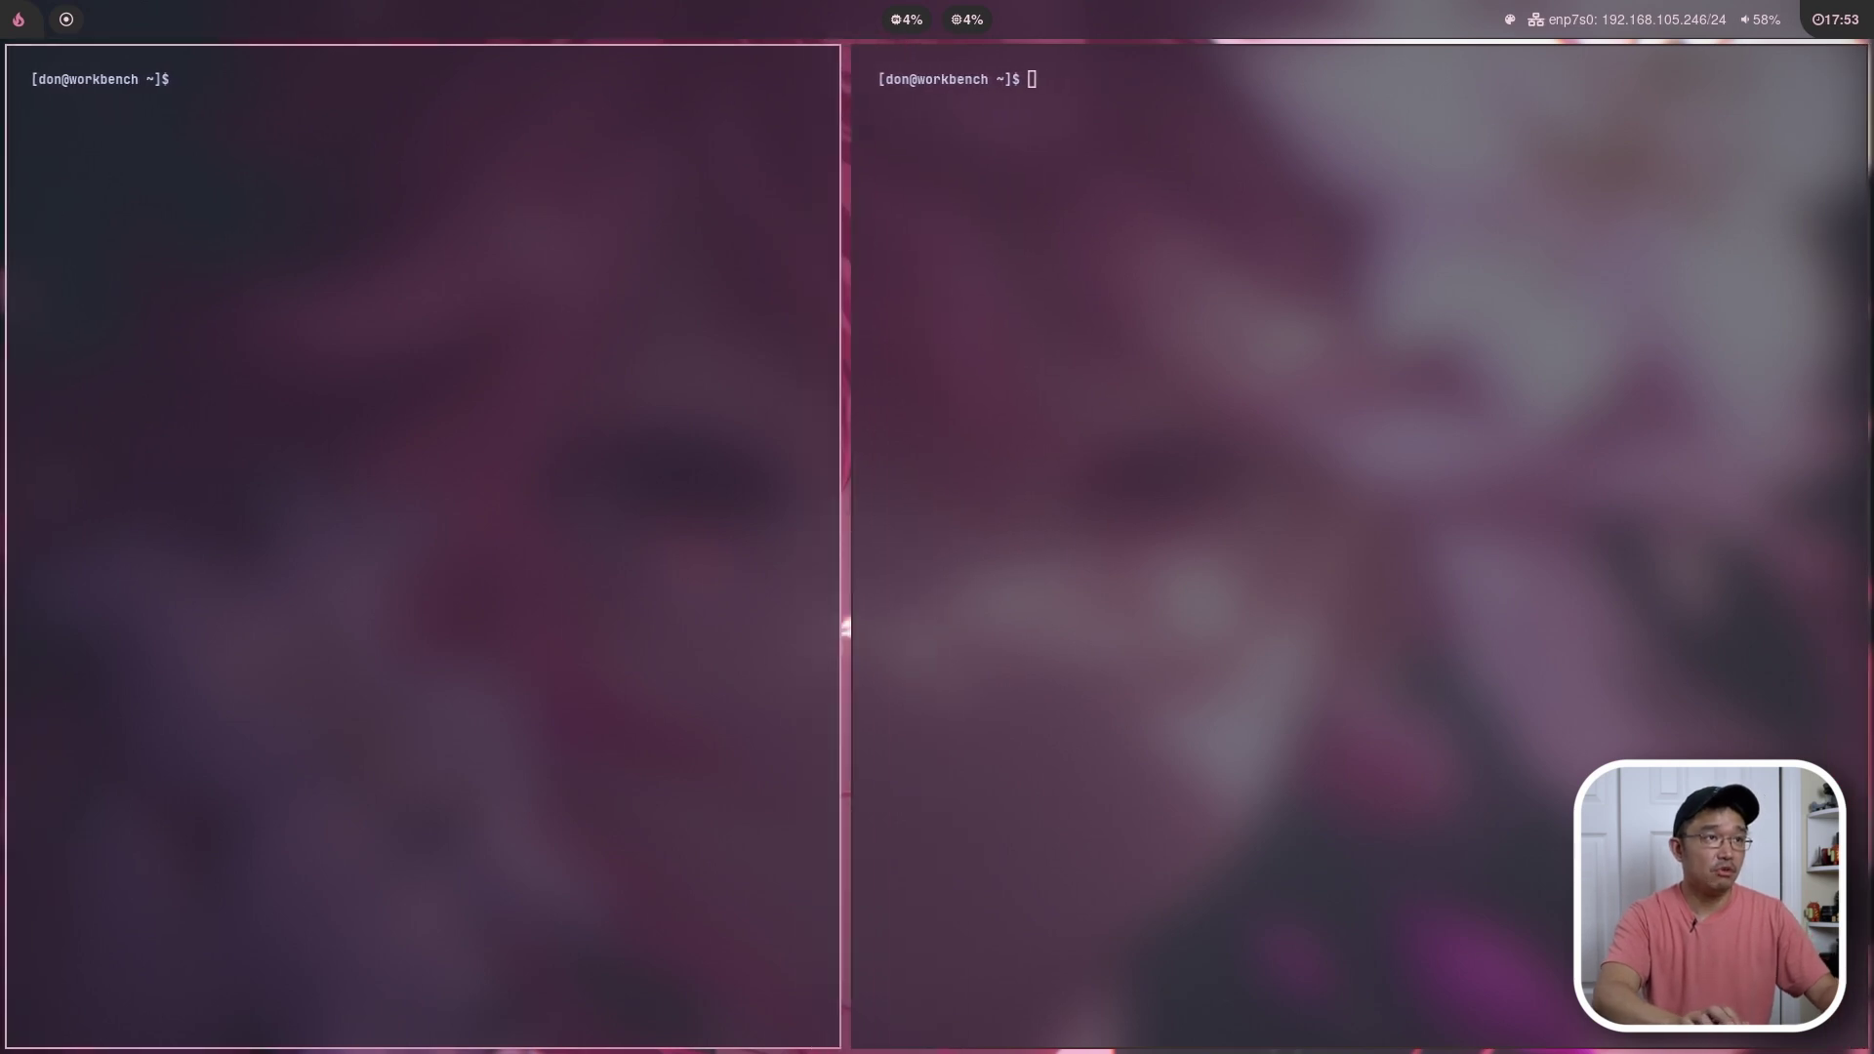
pyautogui.click(1715, 281)
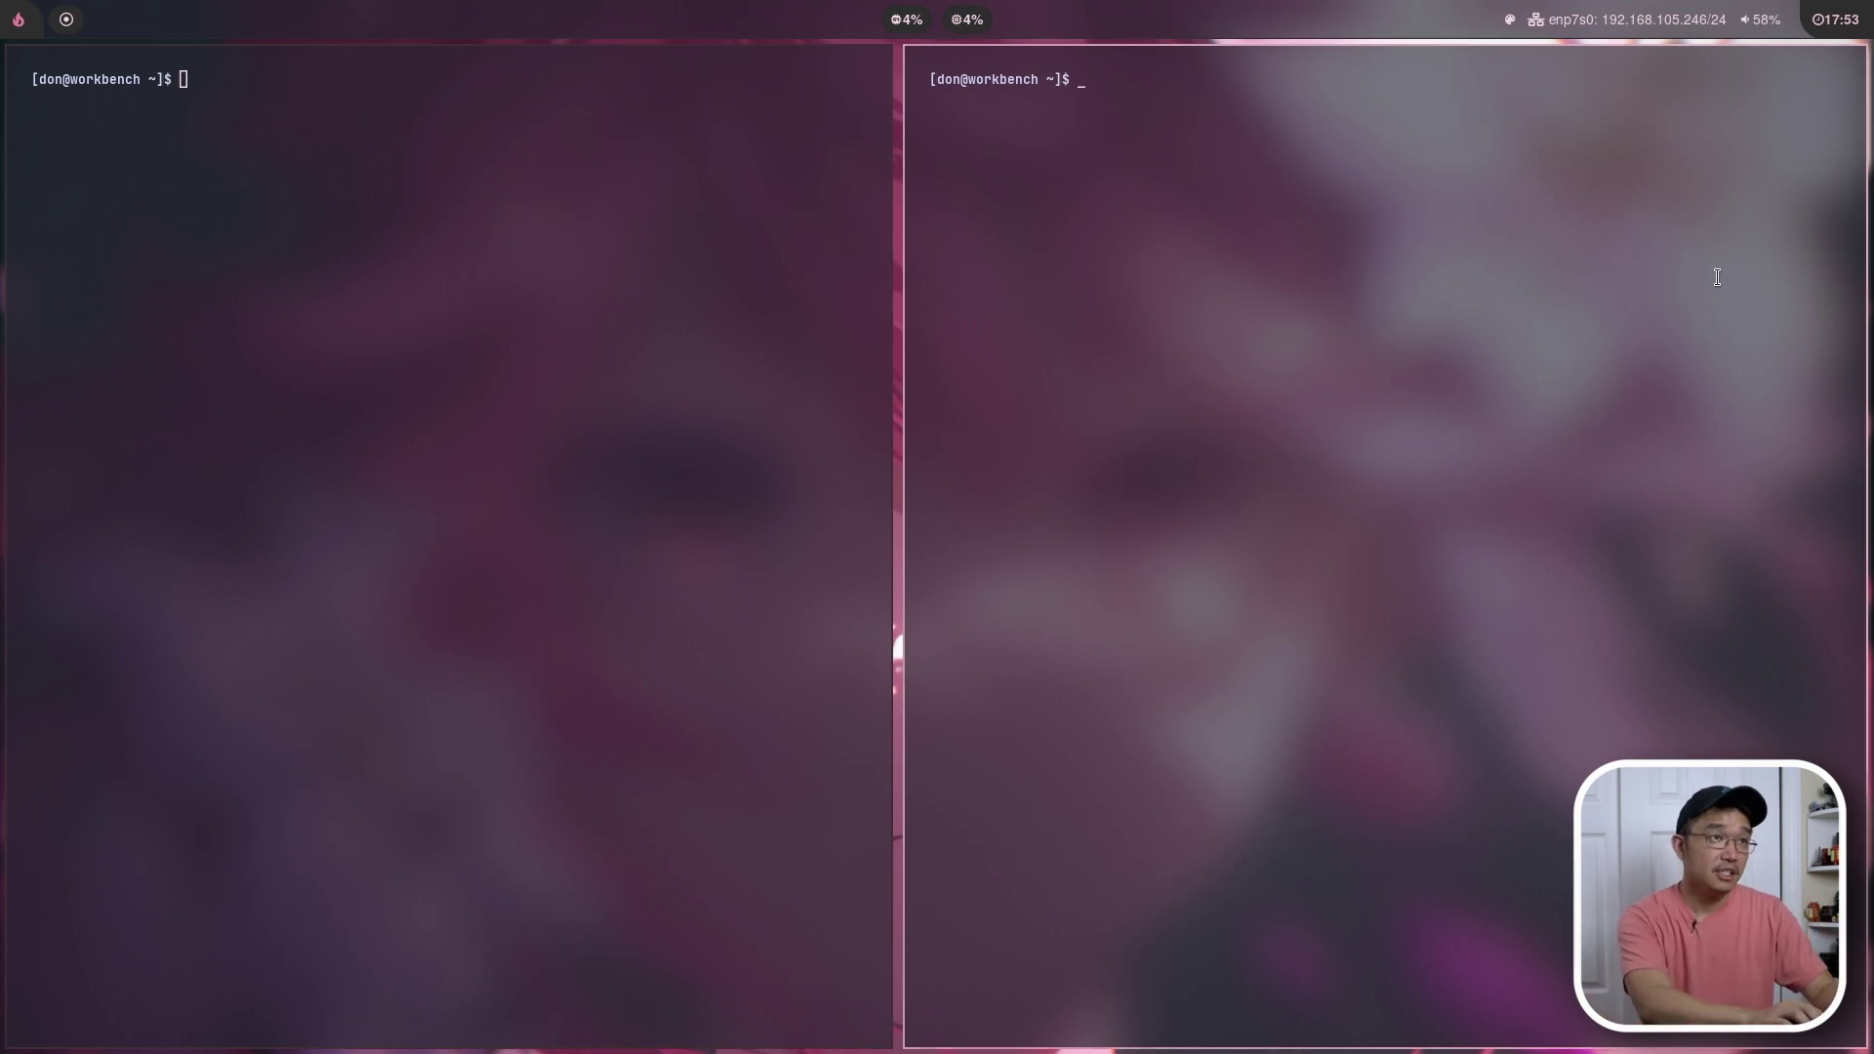
# - Open a new terminal below the right one and run htop in it
pyautogui.press('super+Return')
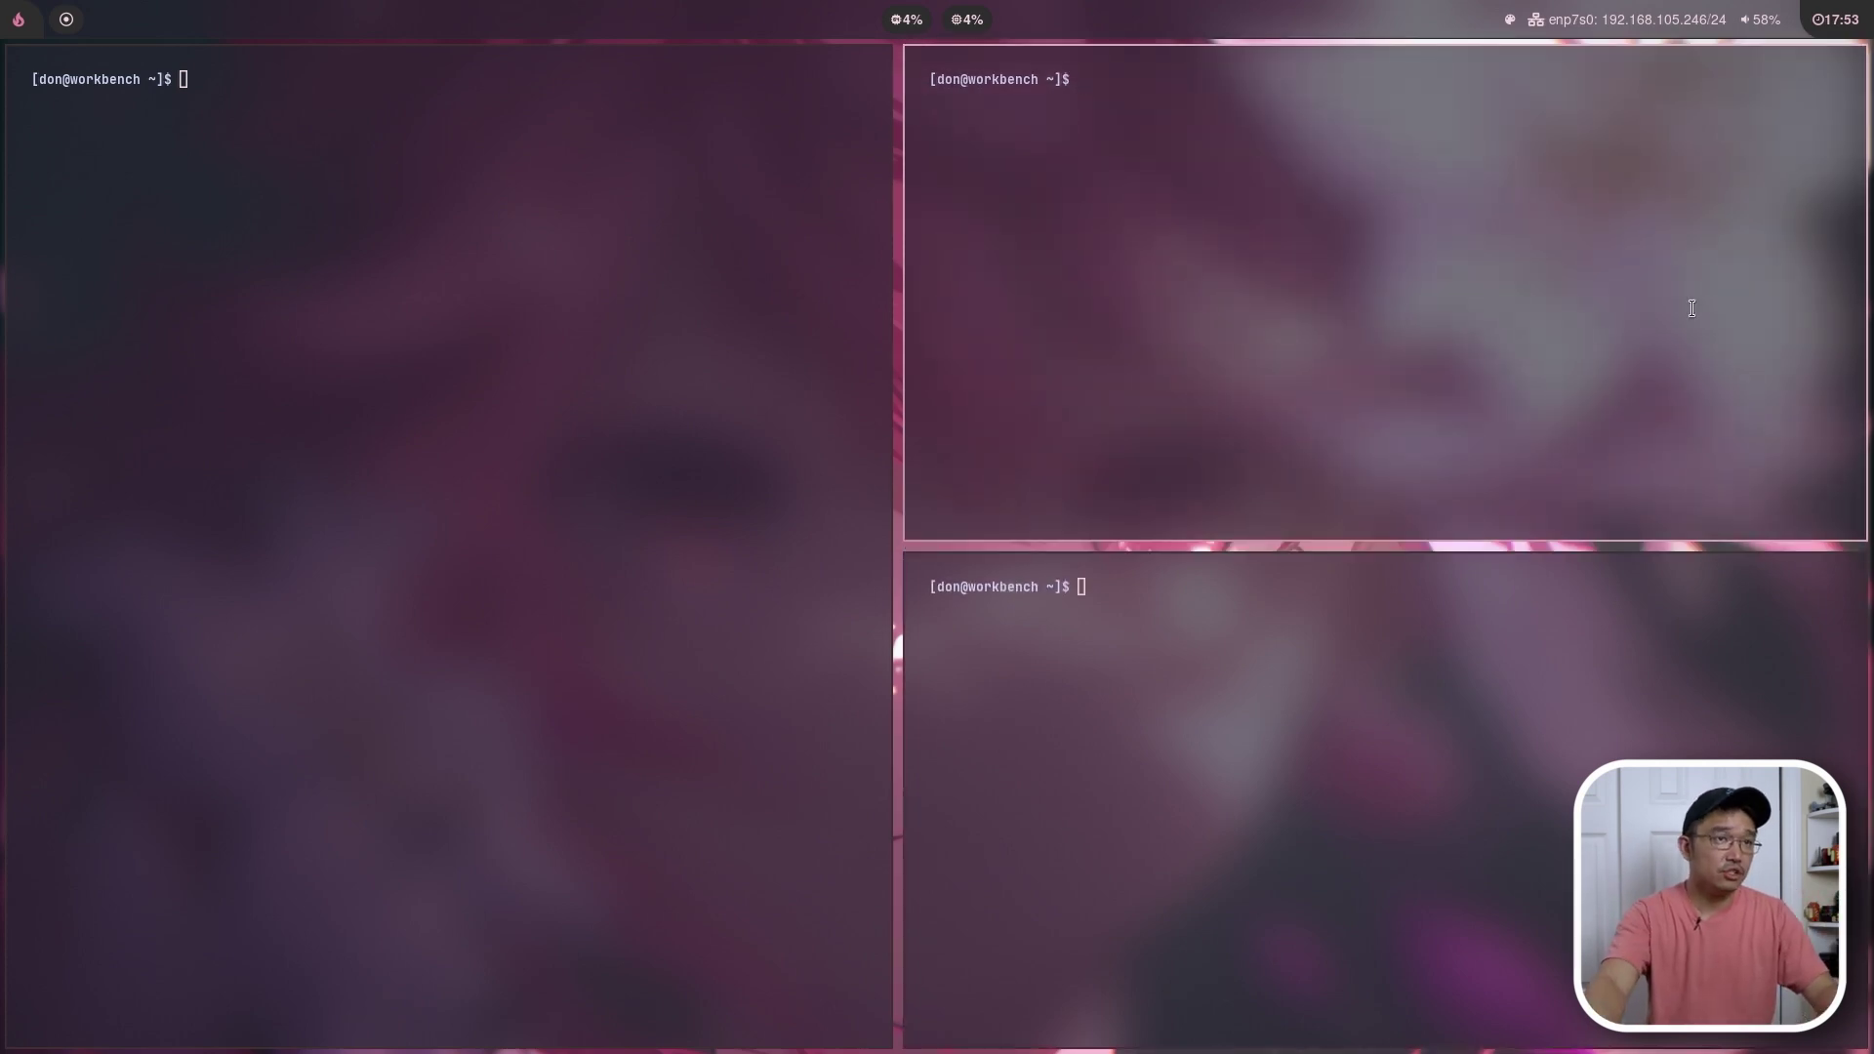
pyautogui.write('op')
pyautogui.press('Return')
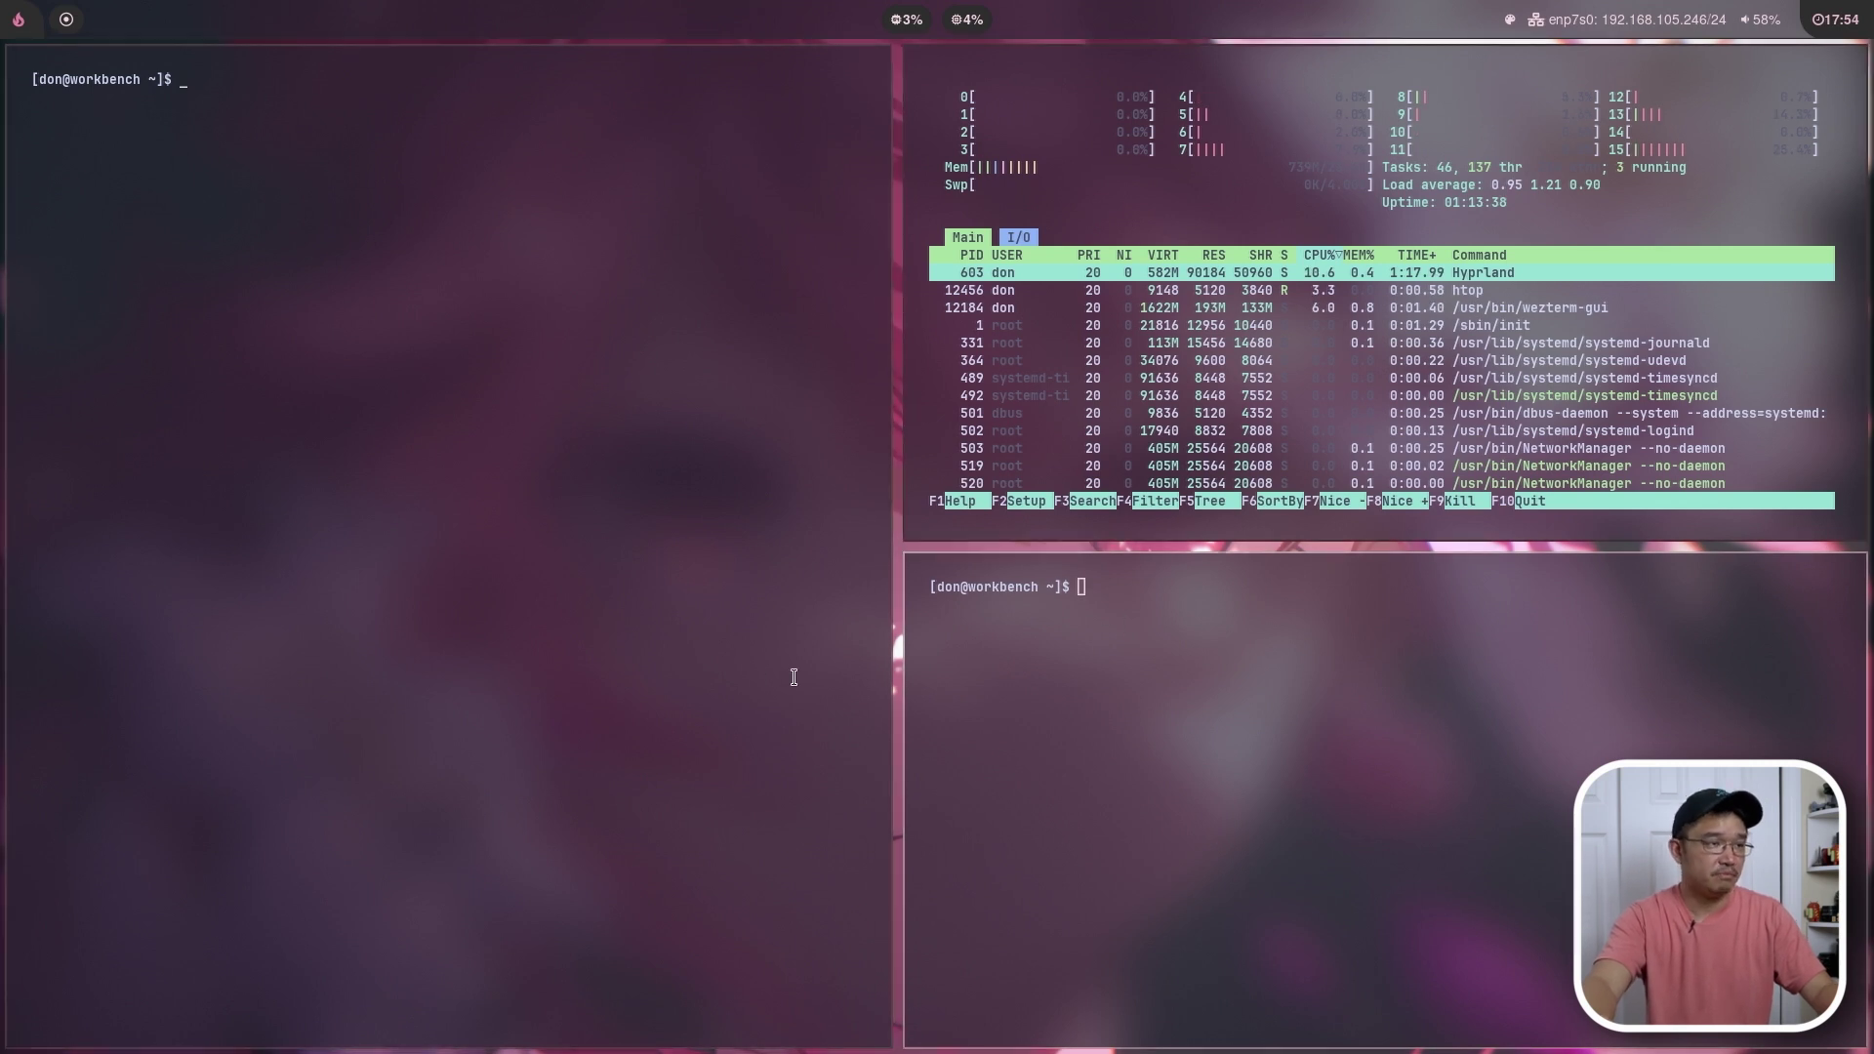
# - Close the left terminal, run df -h, and open the file manager on the home folder
pyautogui.press('super+q')
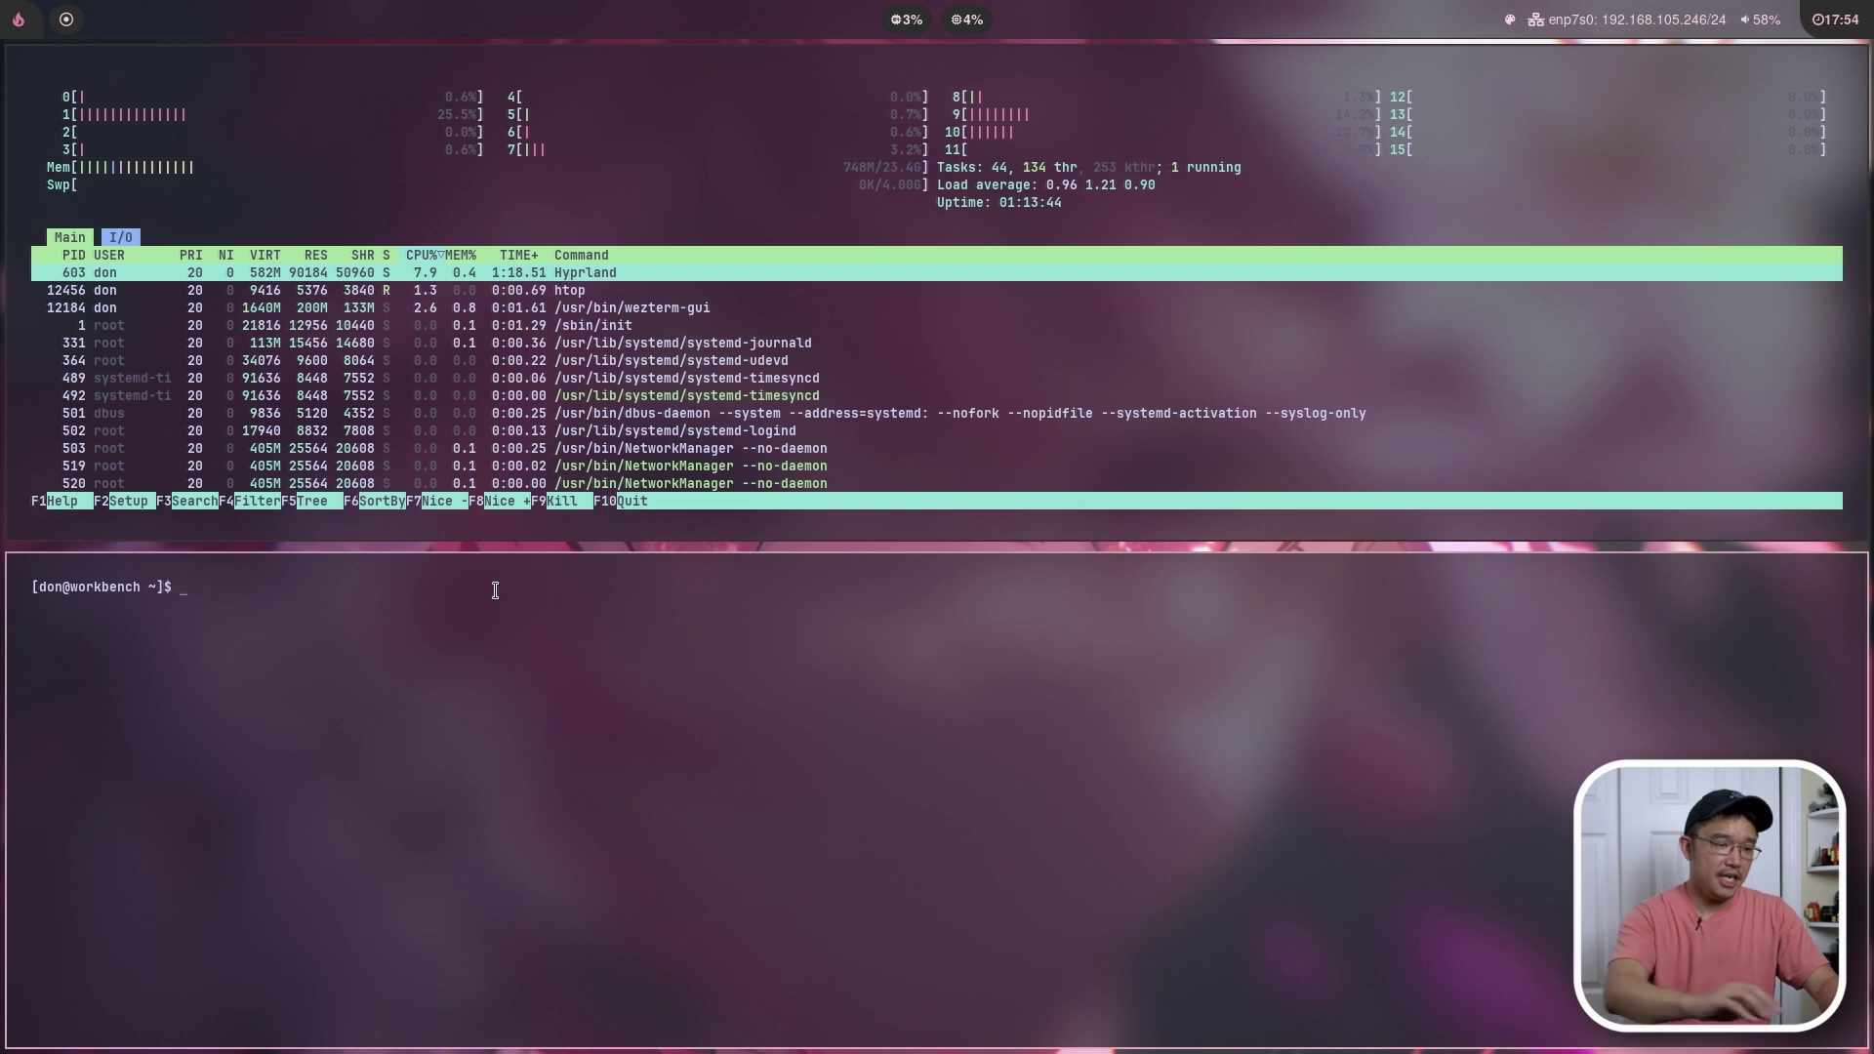
pyautogui.write('df -h')
pyautogui.press('Return')
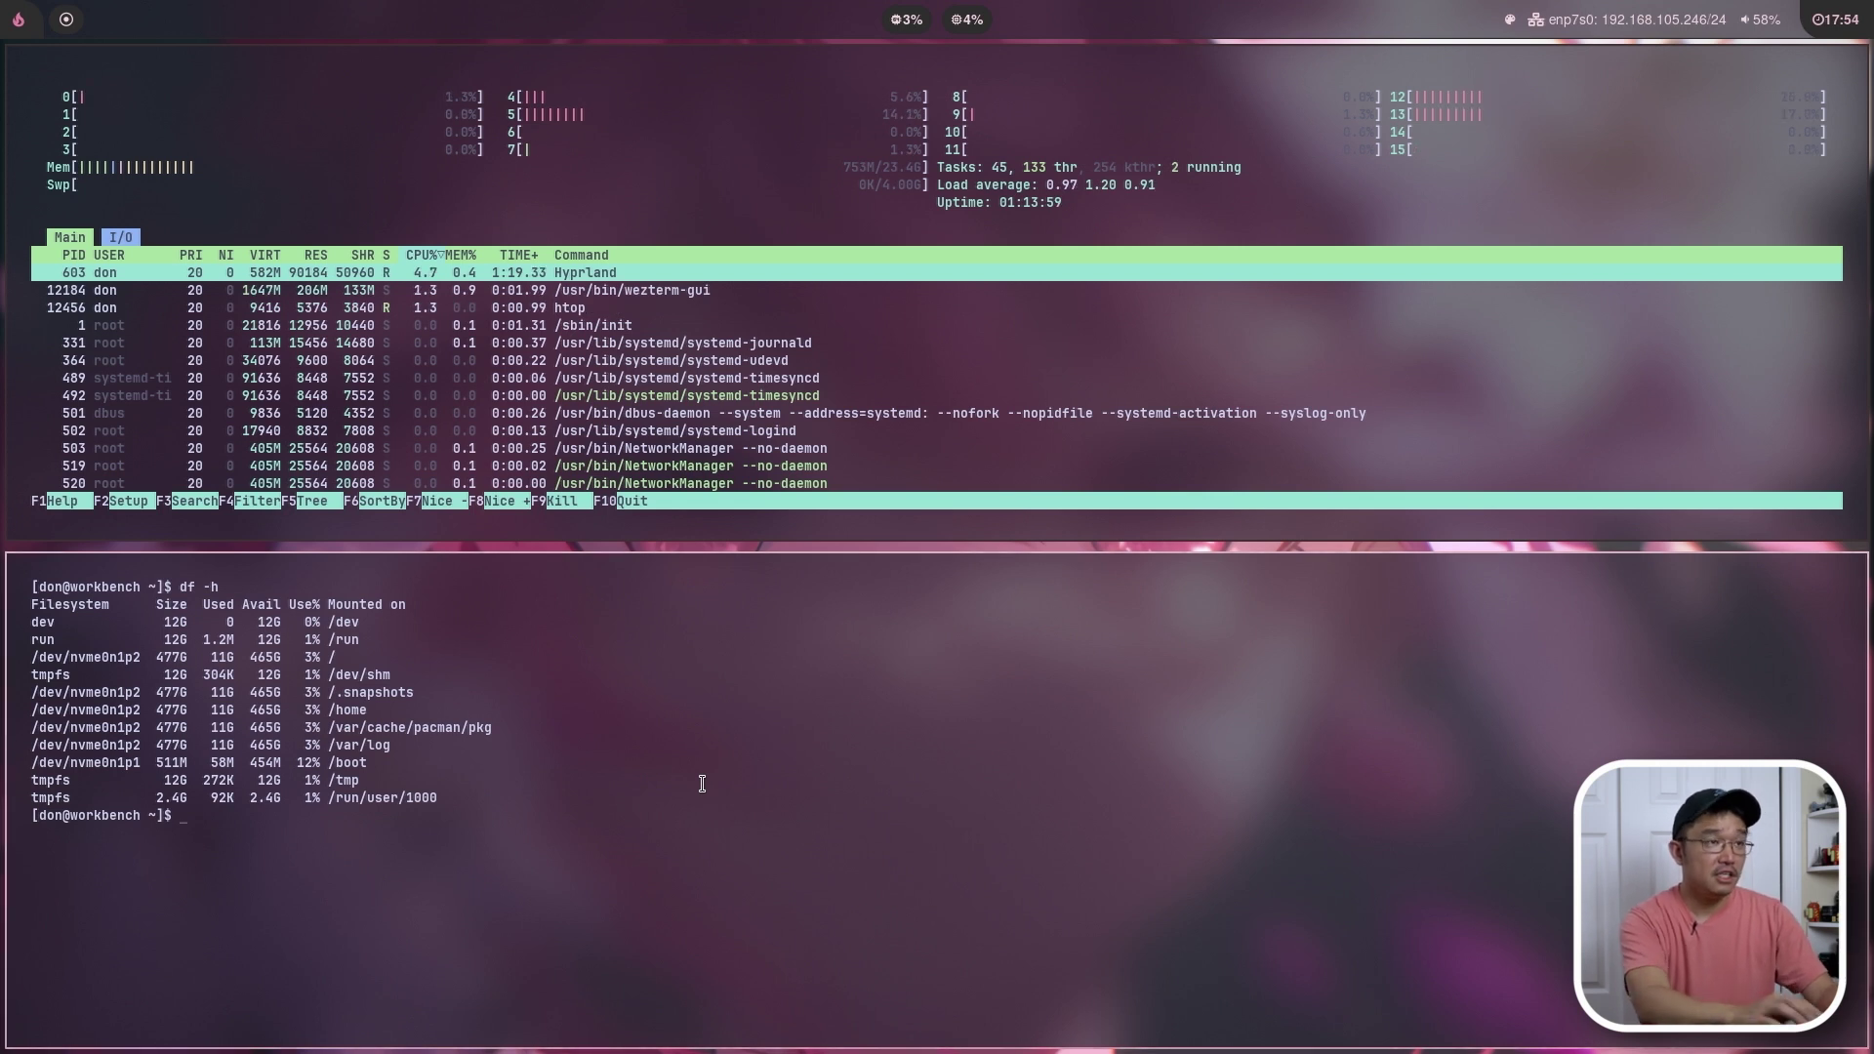
pyautogui.press('super+e')
# - Open hyprland.conf in Code - OSS fullscreen, then switch to workspace 2 with htop and files
pyautogui.rightClick(659, 695)
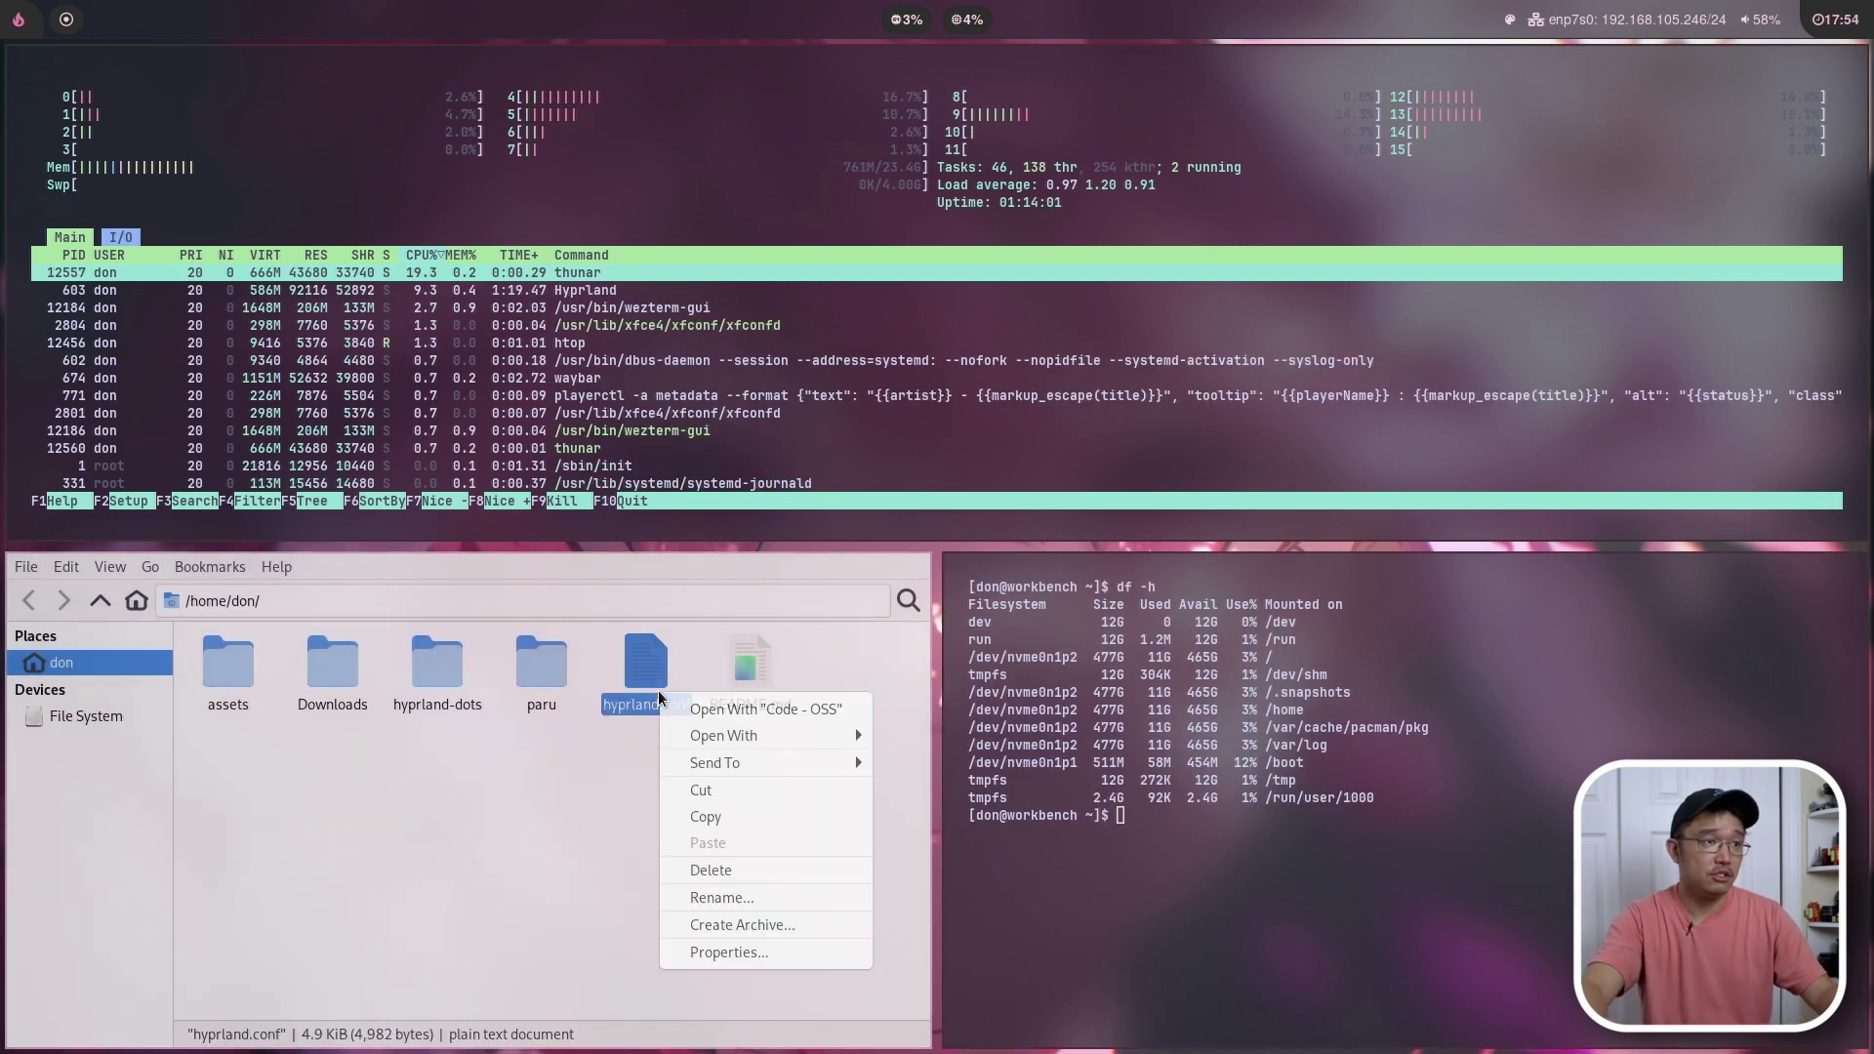
pyautogui.click(707, 710)
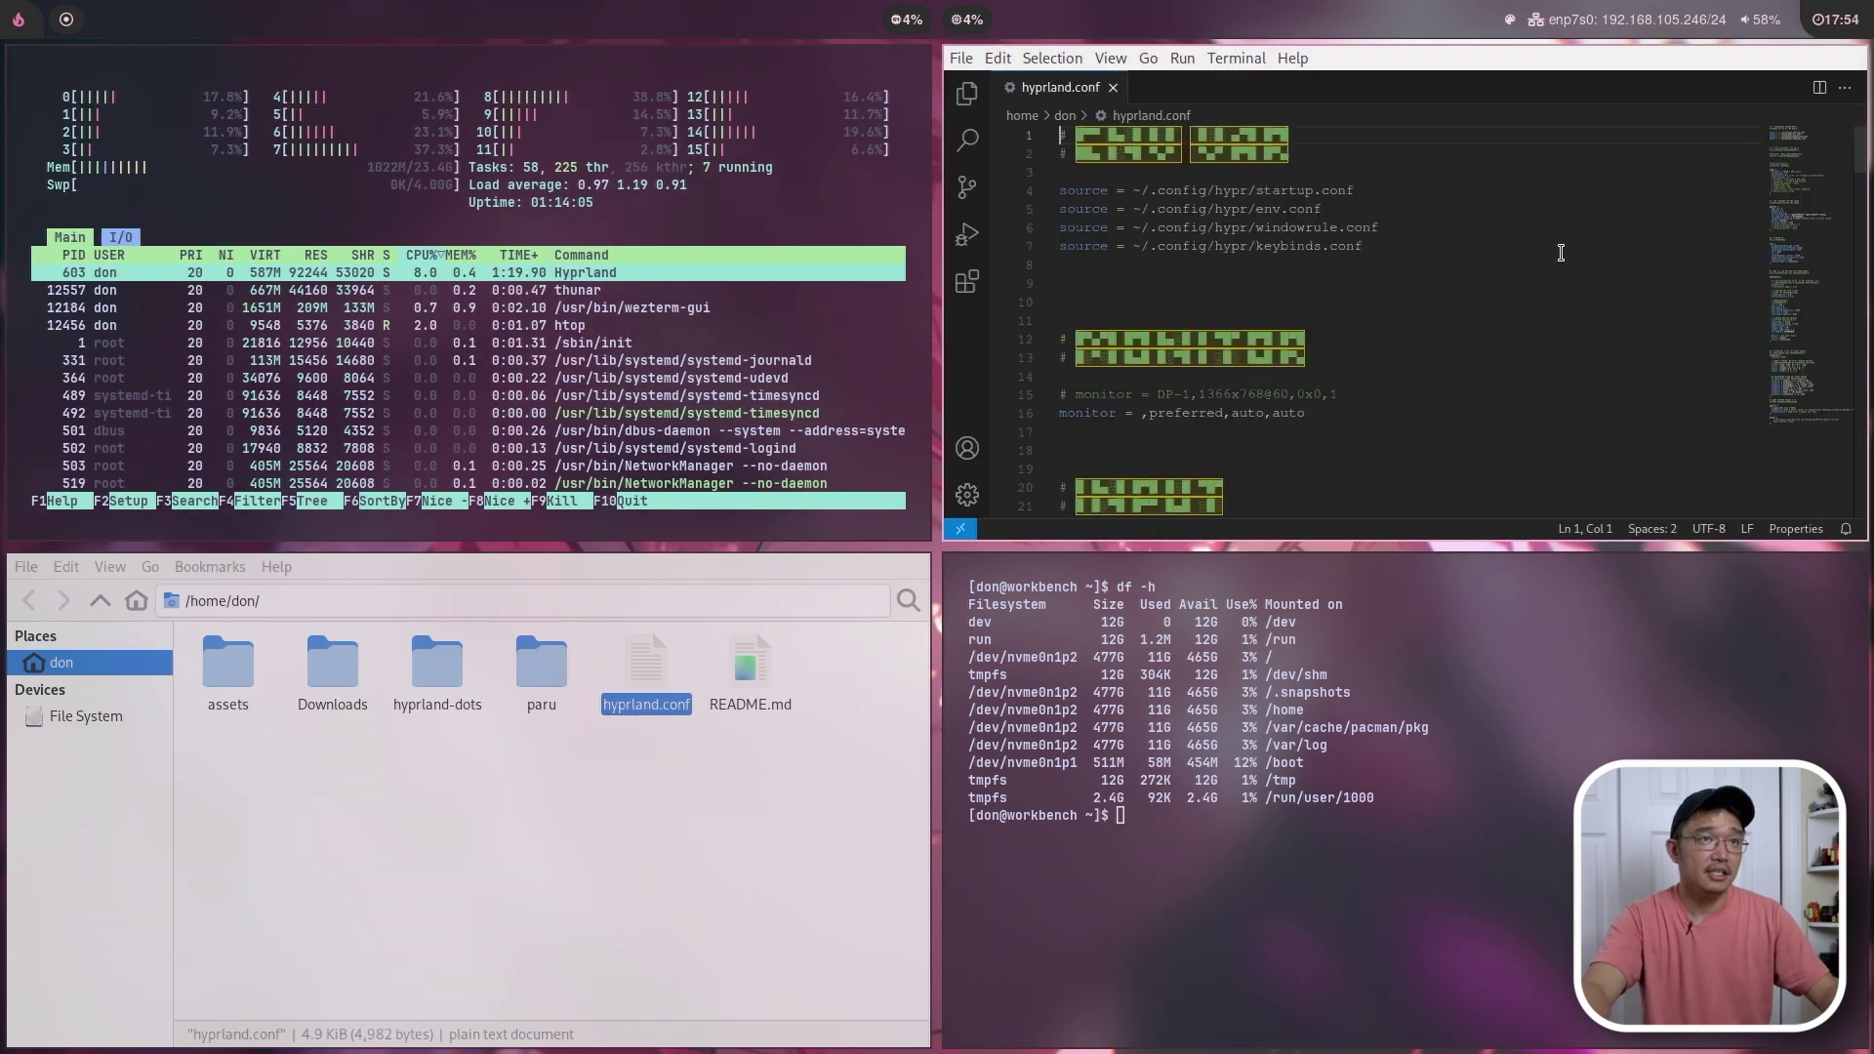
pyautogui.press('super+f')
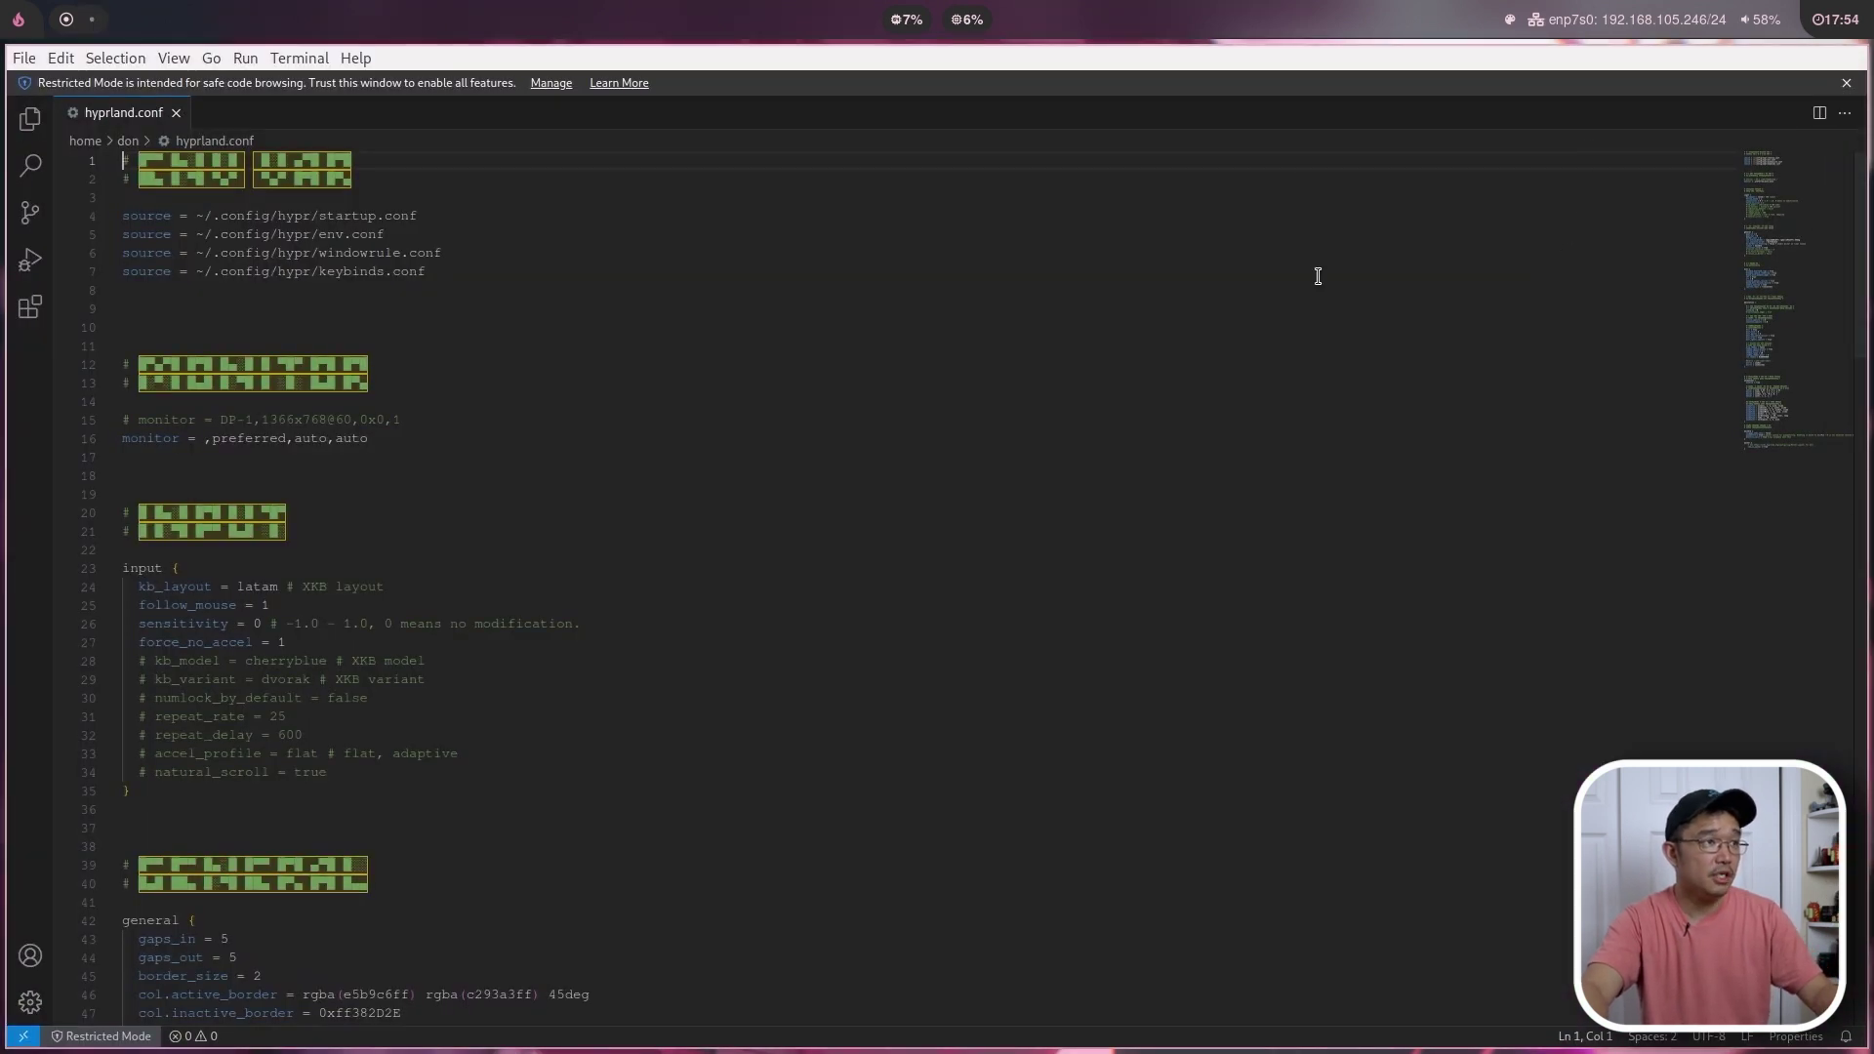
pyautogui.press('super+f')
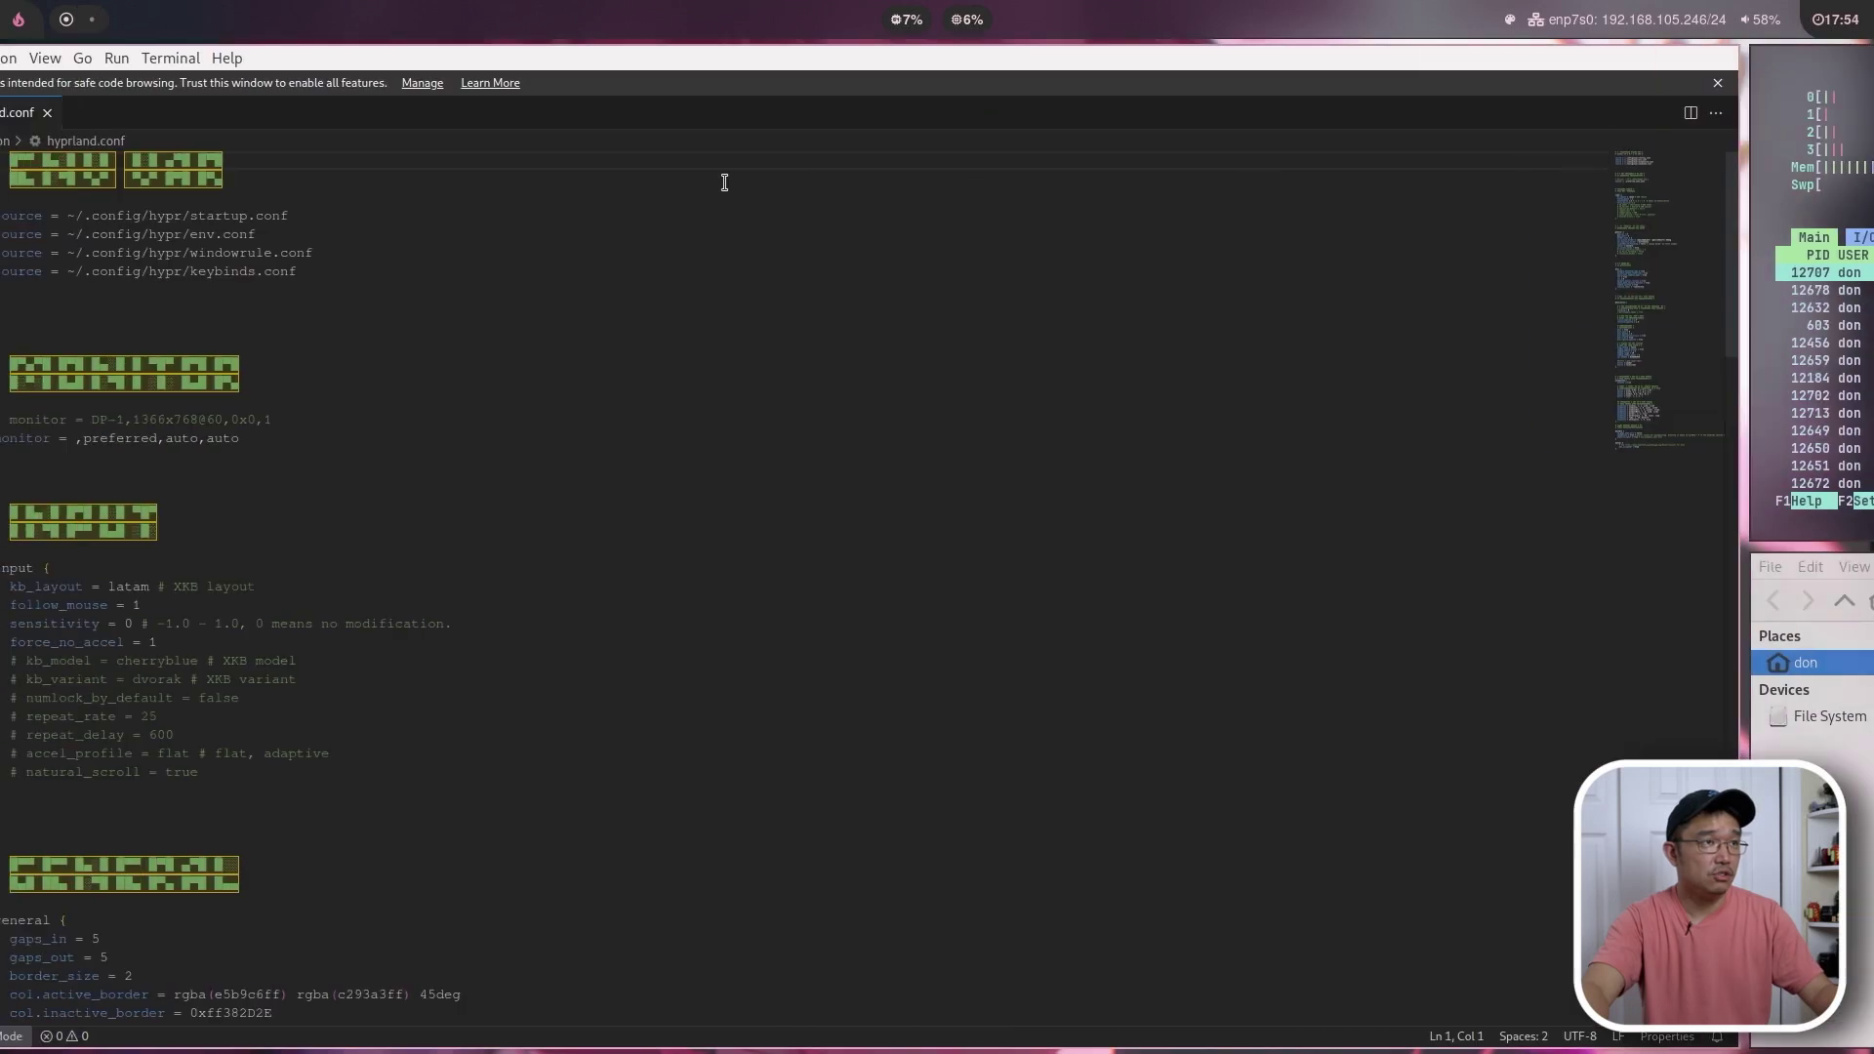
pyautogui.press('super+f')
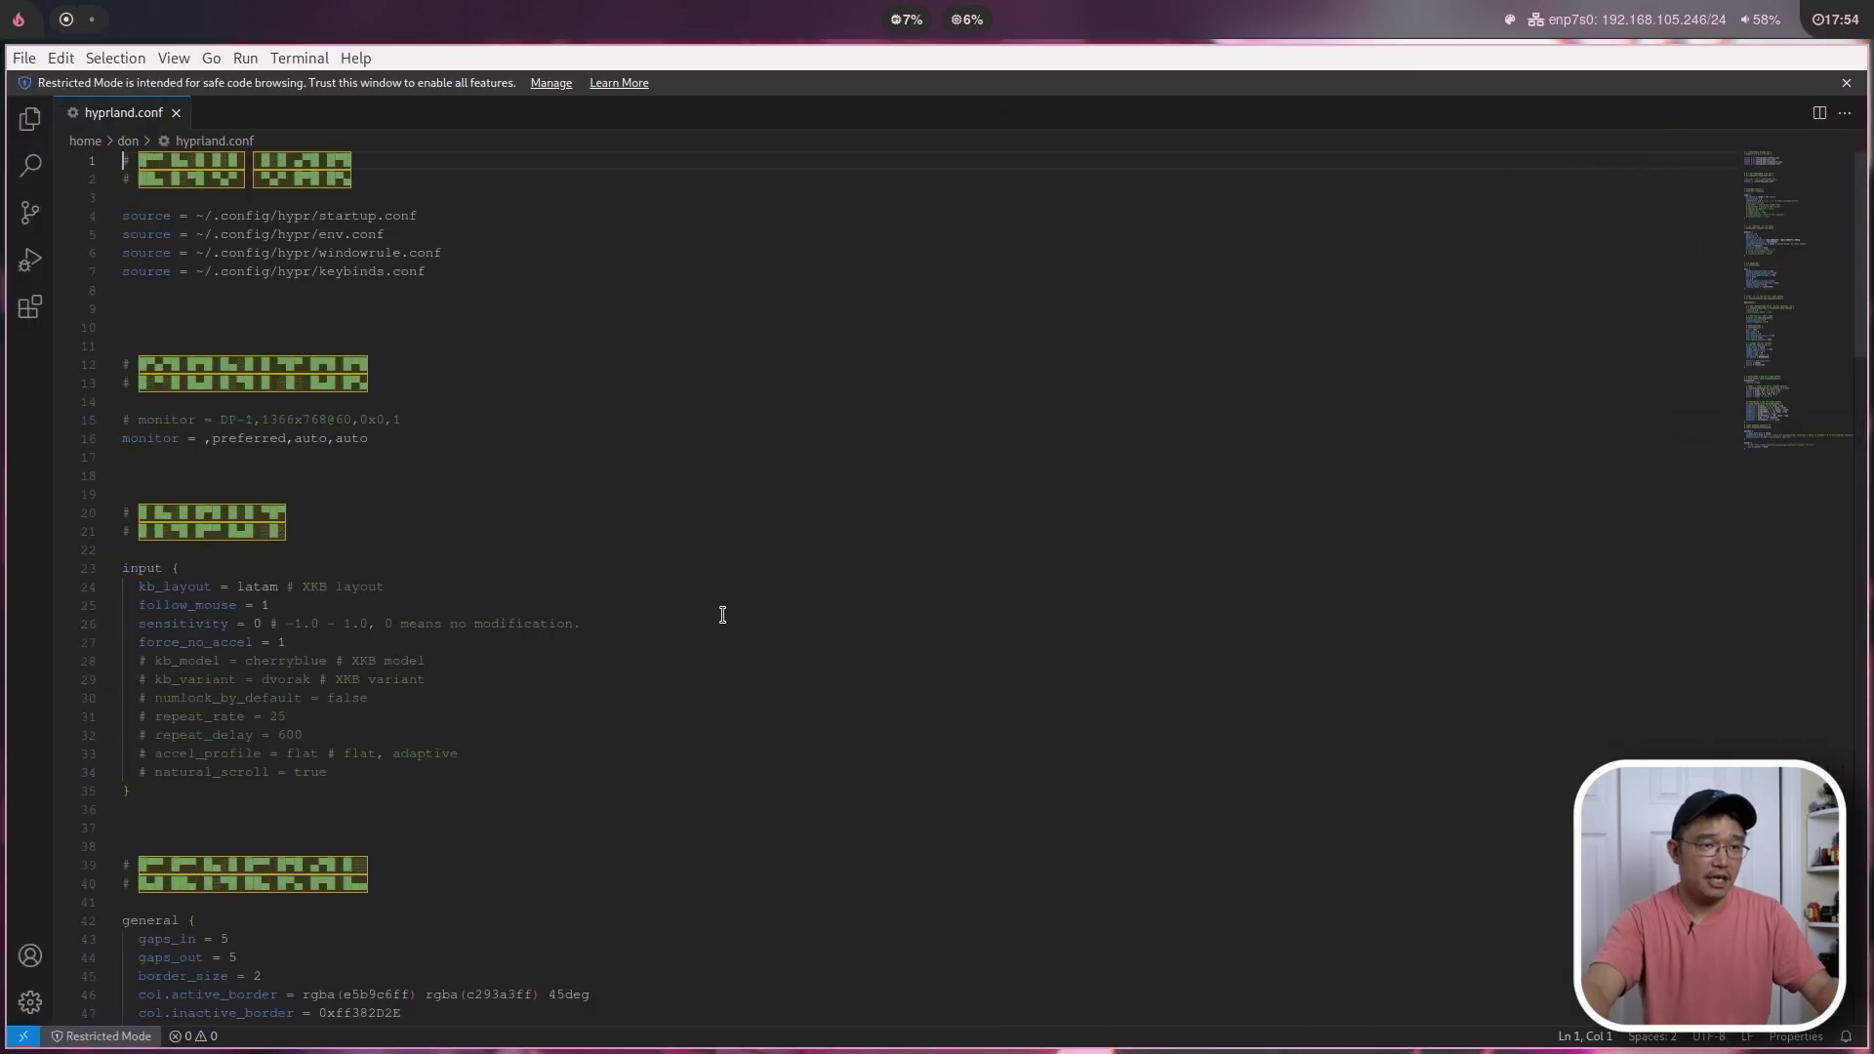
pyautogui.press('super+2')
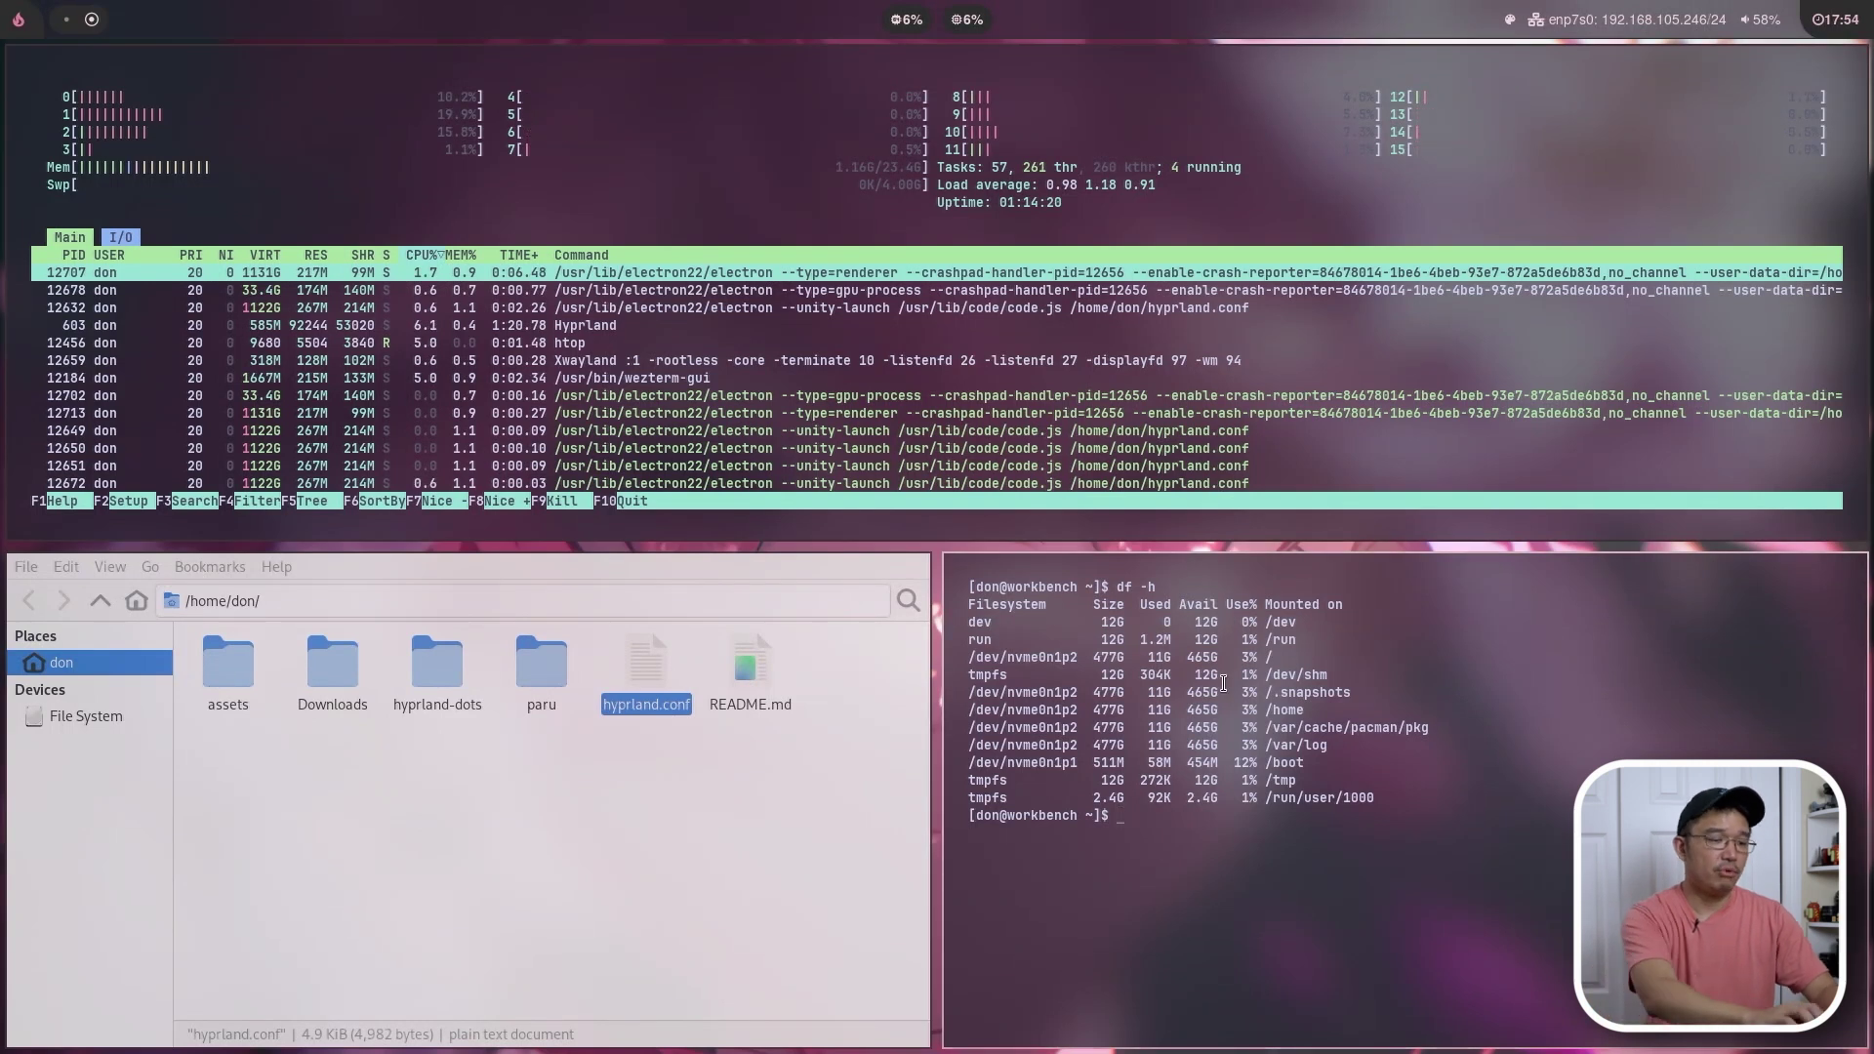
# - Launch Firefox from Rofi, make it fullscreen, and open YouTube from the shortcut tiles
pyautogui.press('super+r')
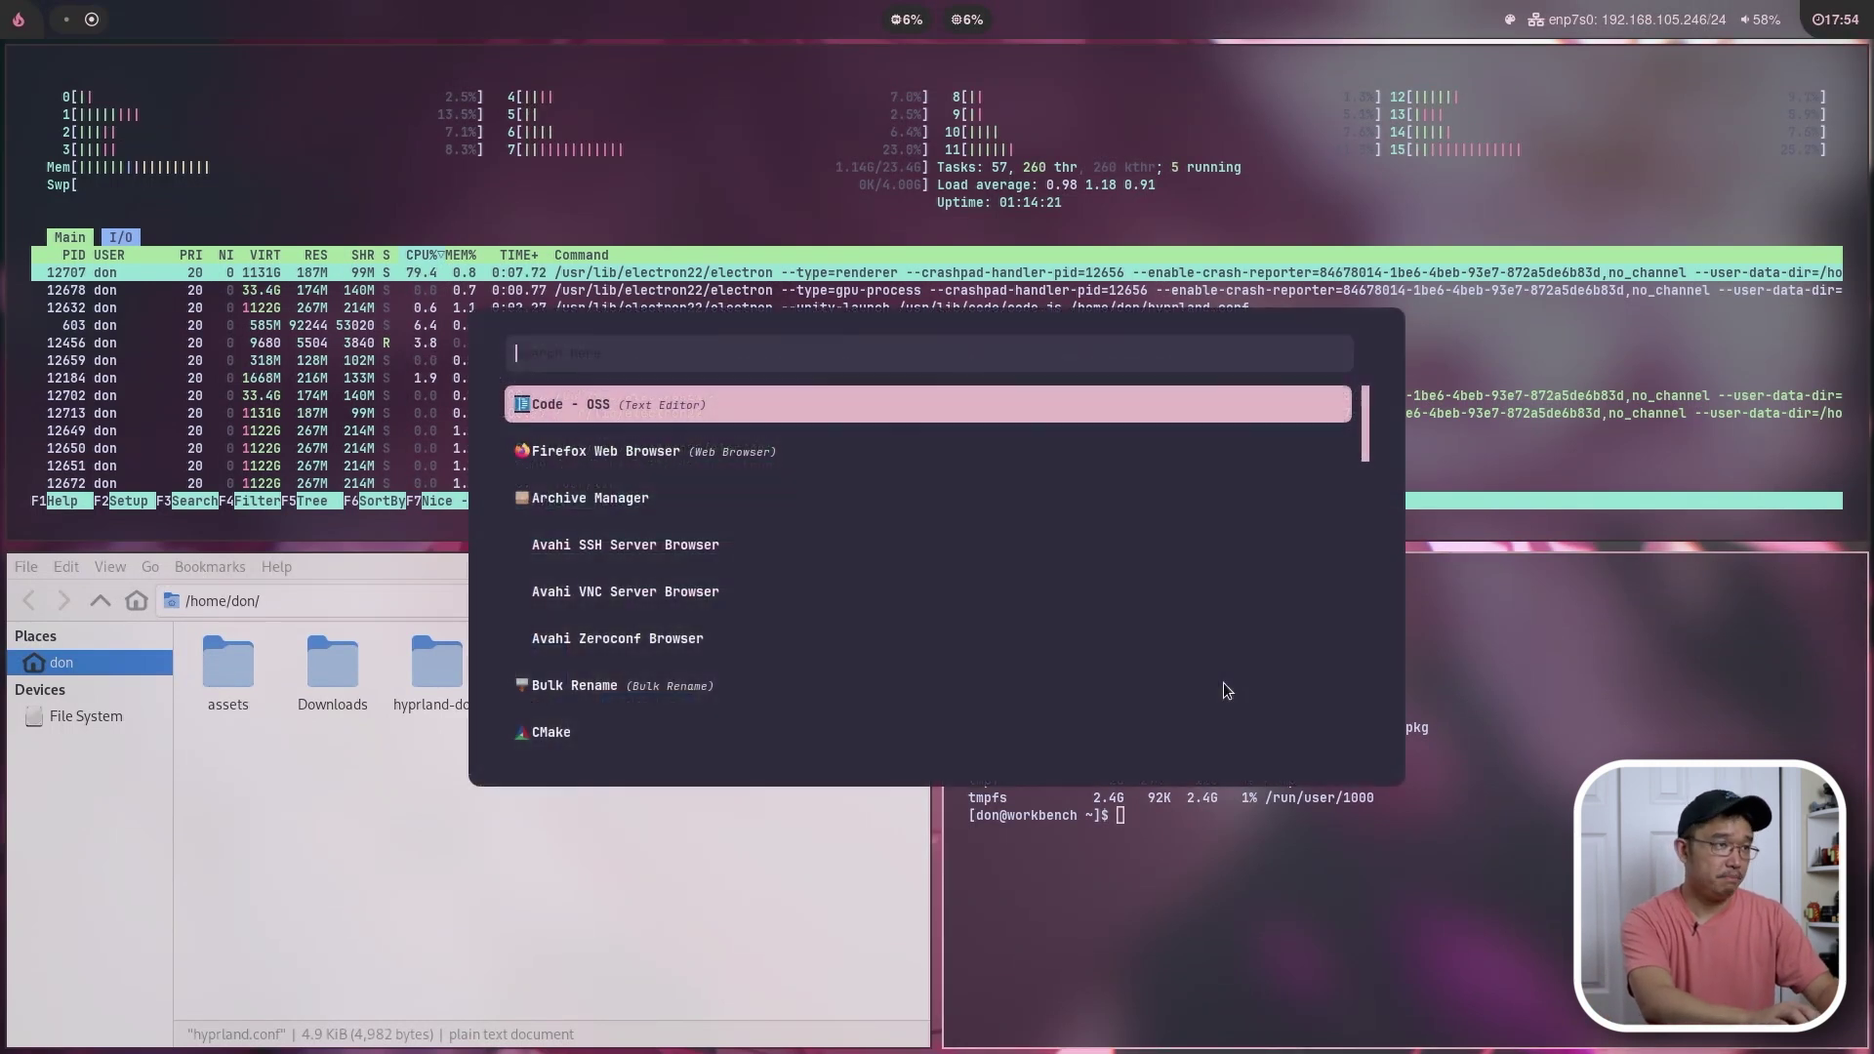
pyautogui.press('Down')
pyautogui.press('Return')
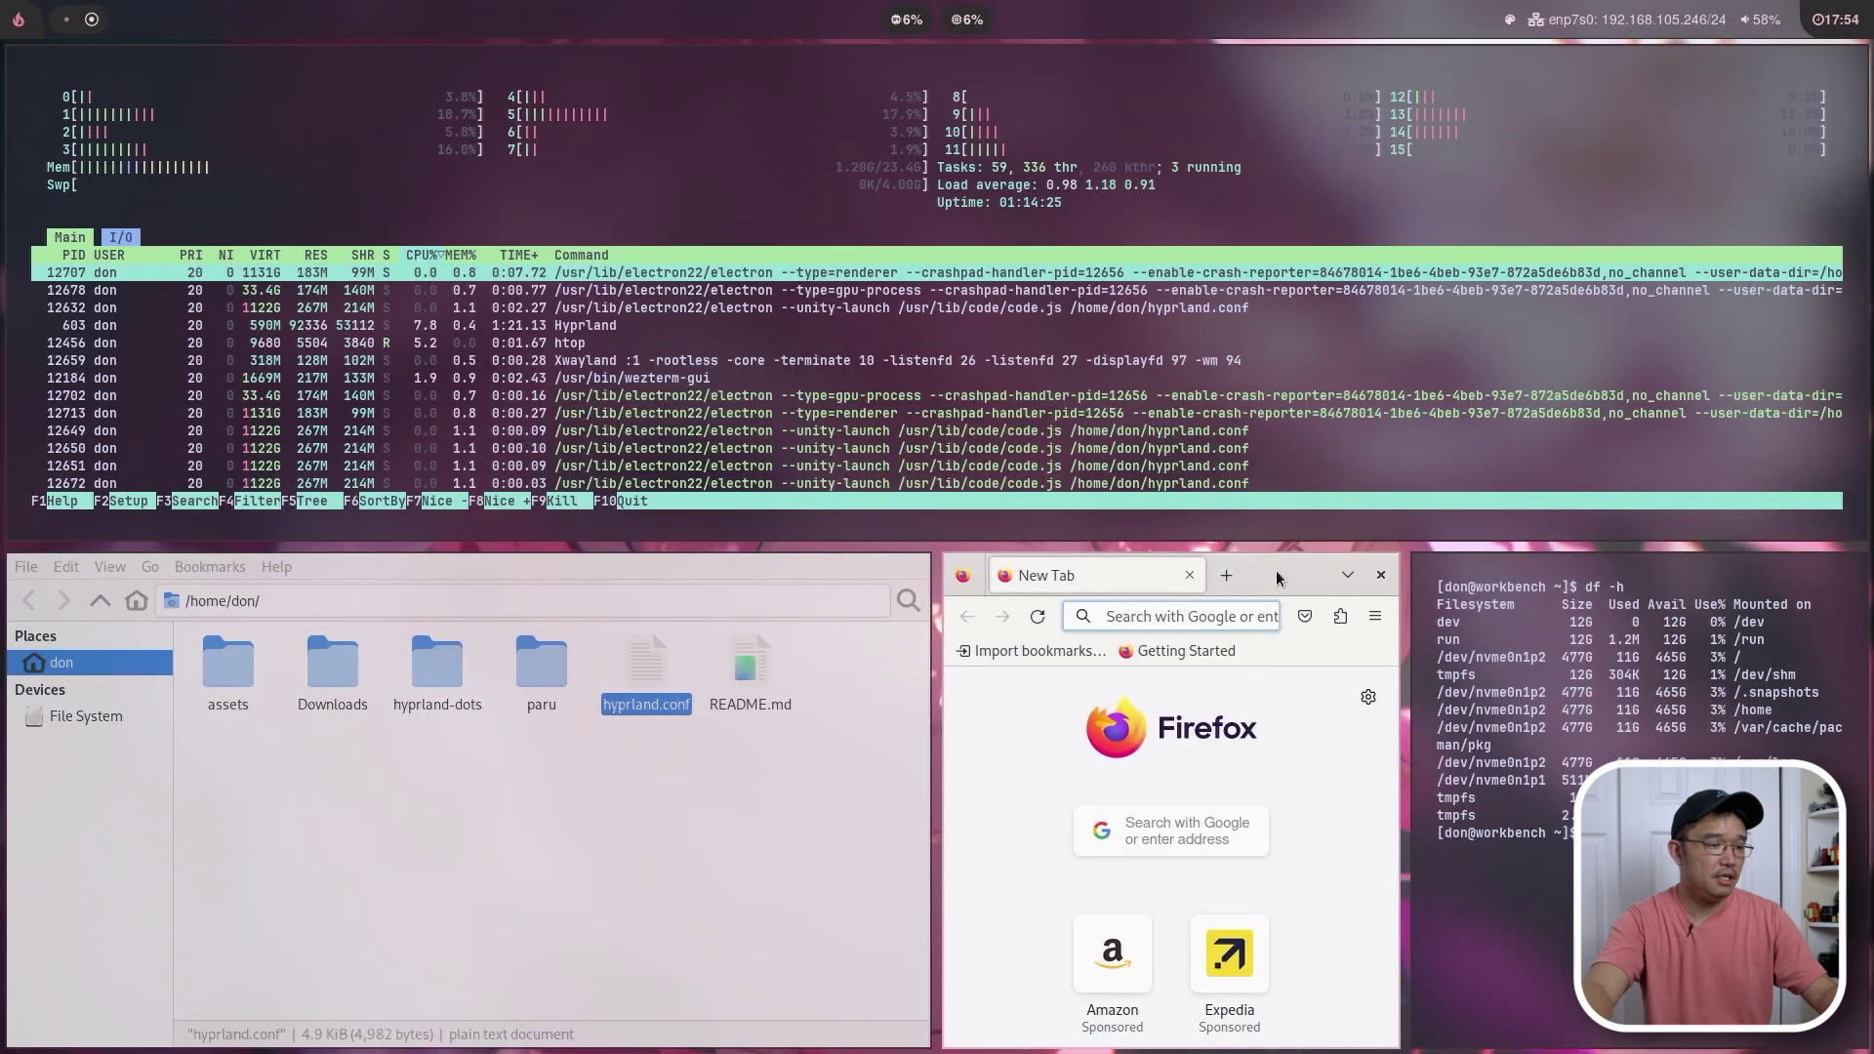
pyautogui.press('super+f')
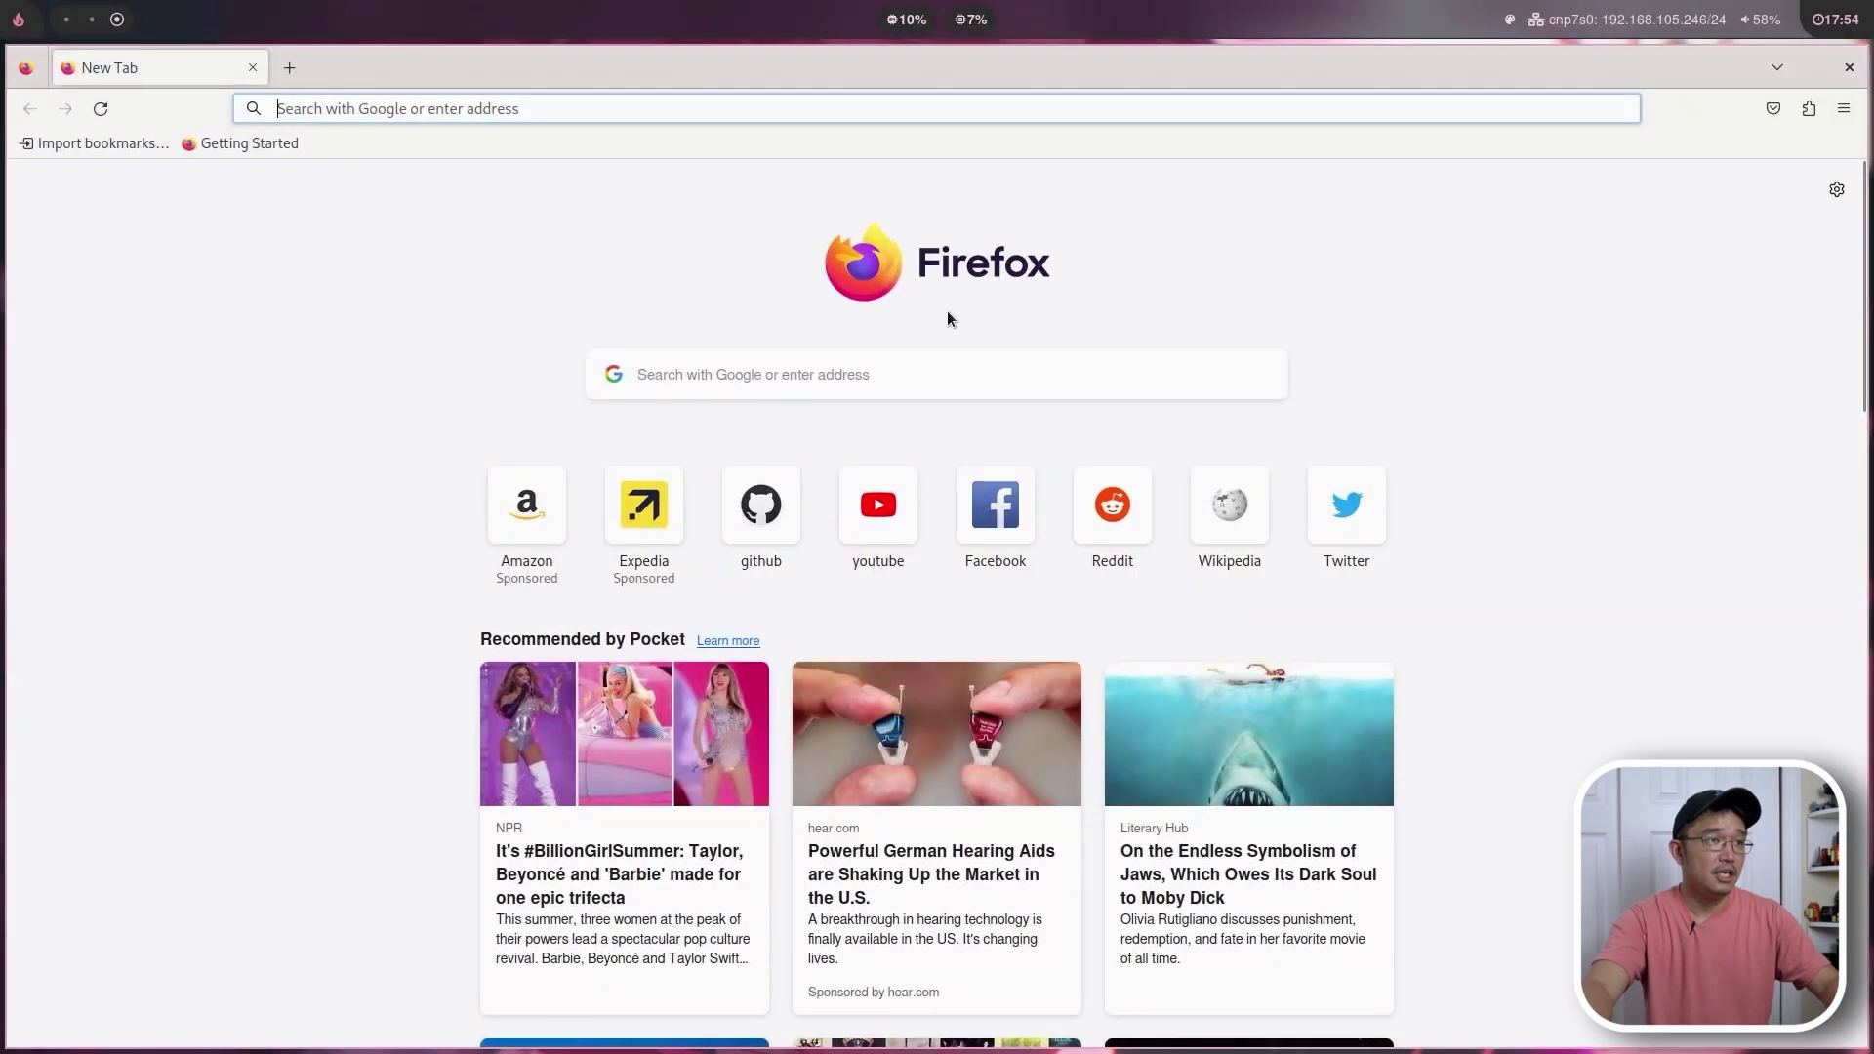
pyautogui.click(863, 532)
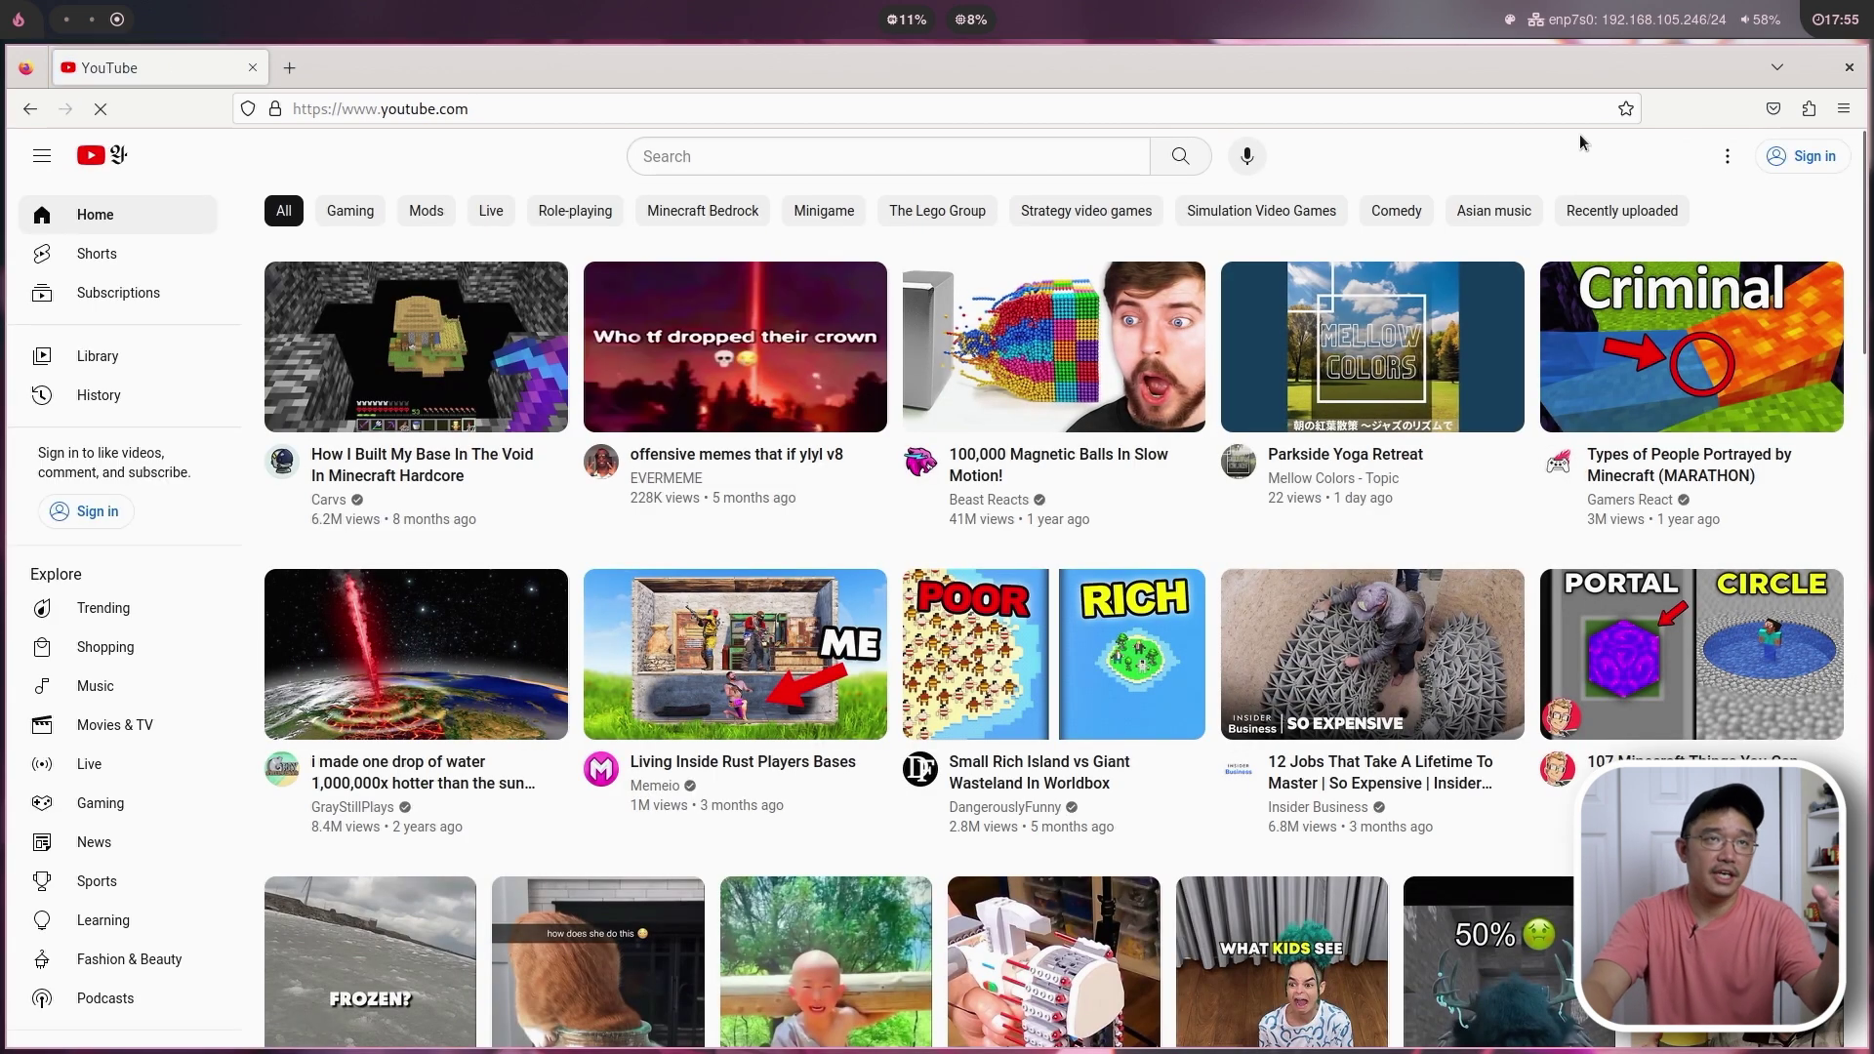
# - Toggle the Waybar network module to its alternate label and back, then close Firefox
pyautogui.click(1626, 27)
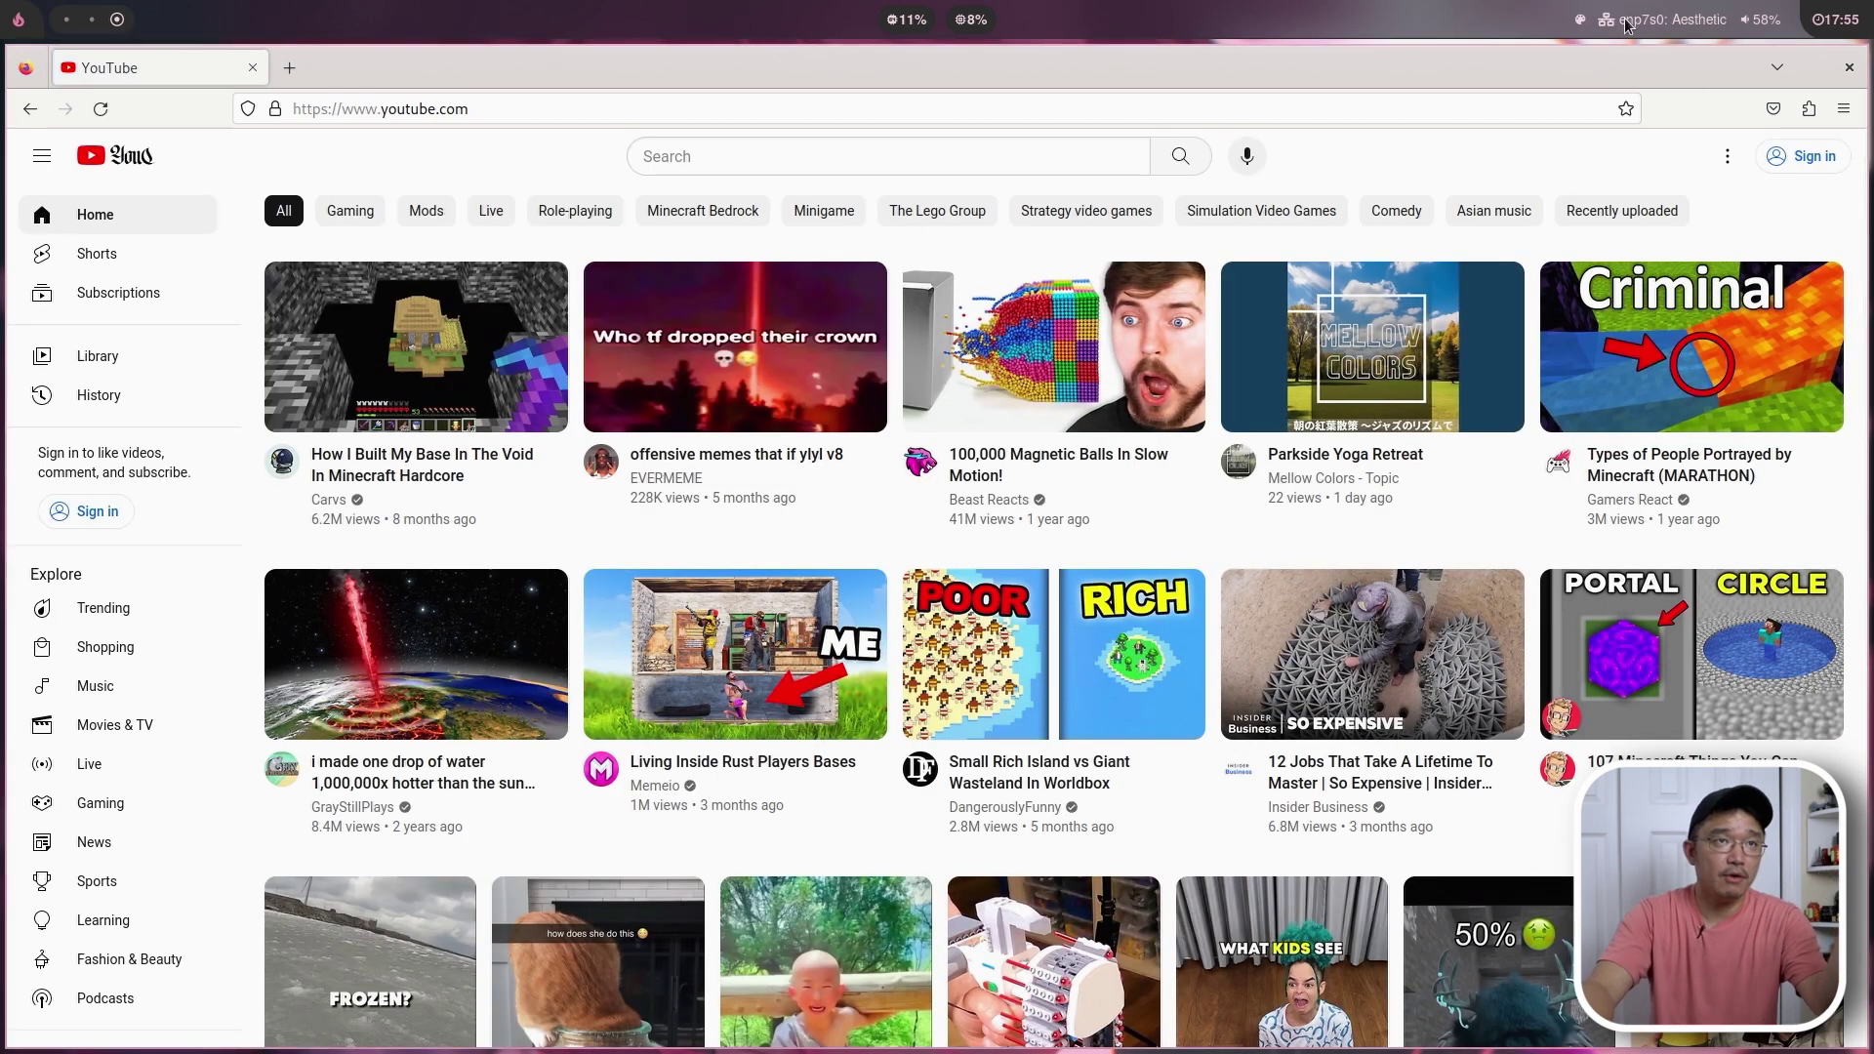
pyautogui.click(1640, 19)
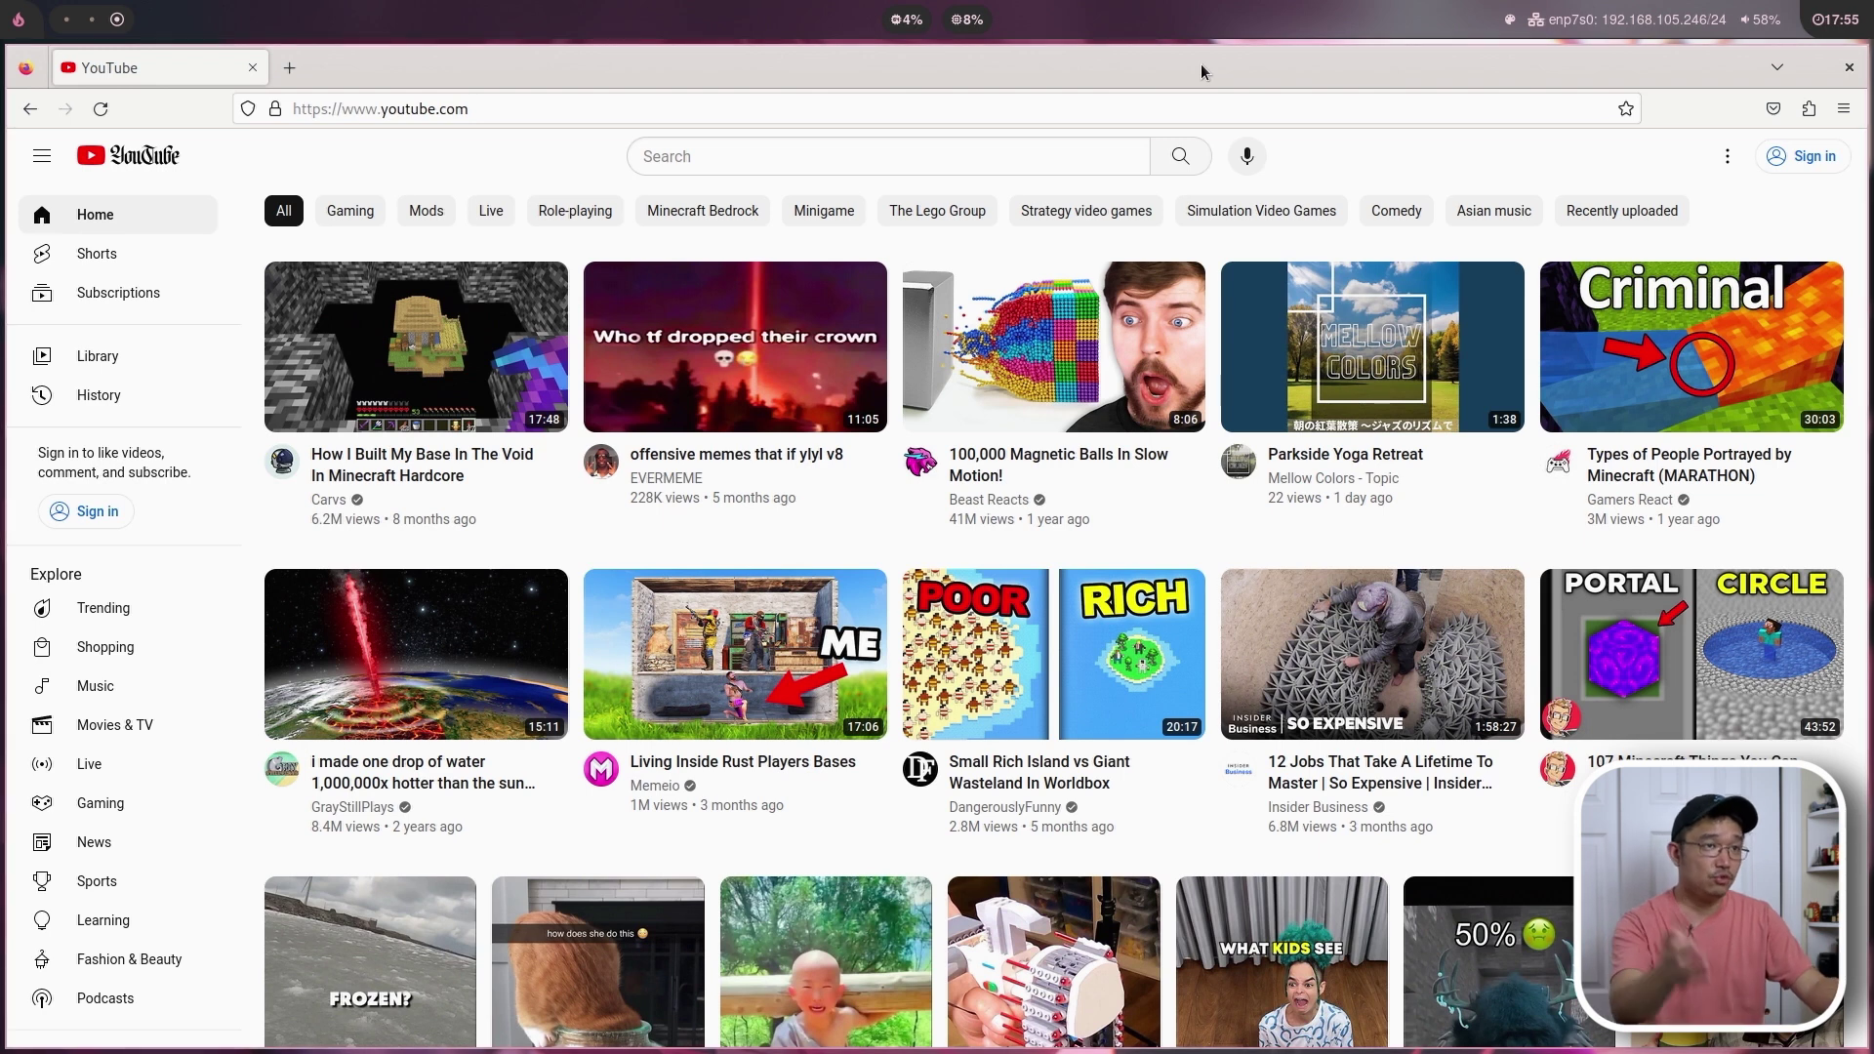
pyautogui.press('super+q')
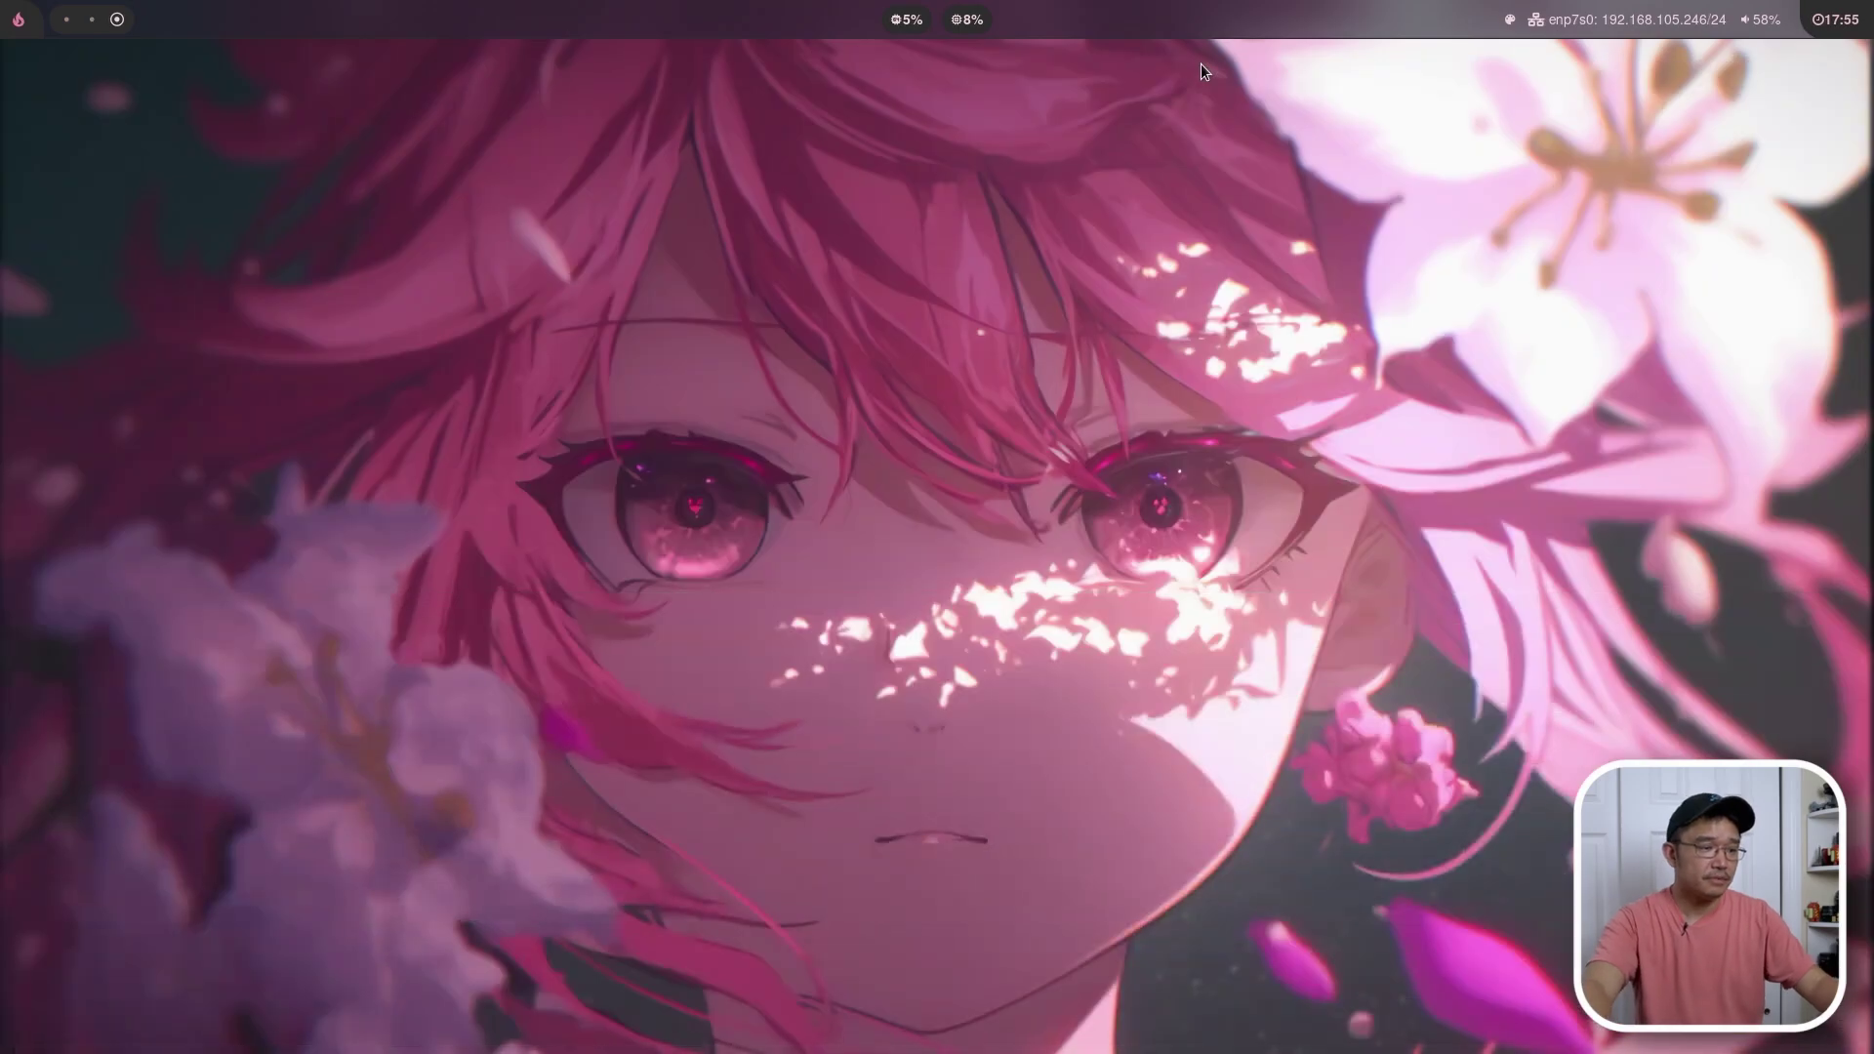
# - Use Super+2 to return to the workspace with htop, Thunar and the df -h terminal
pyautogui.press('super+2')
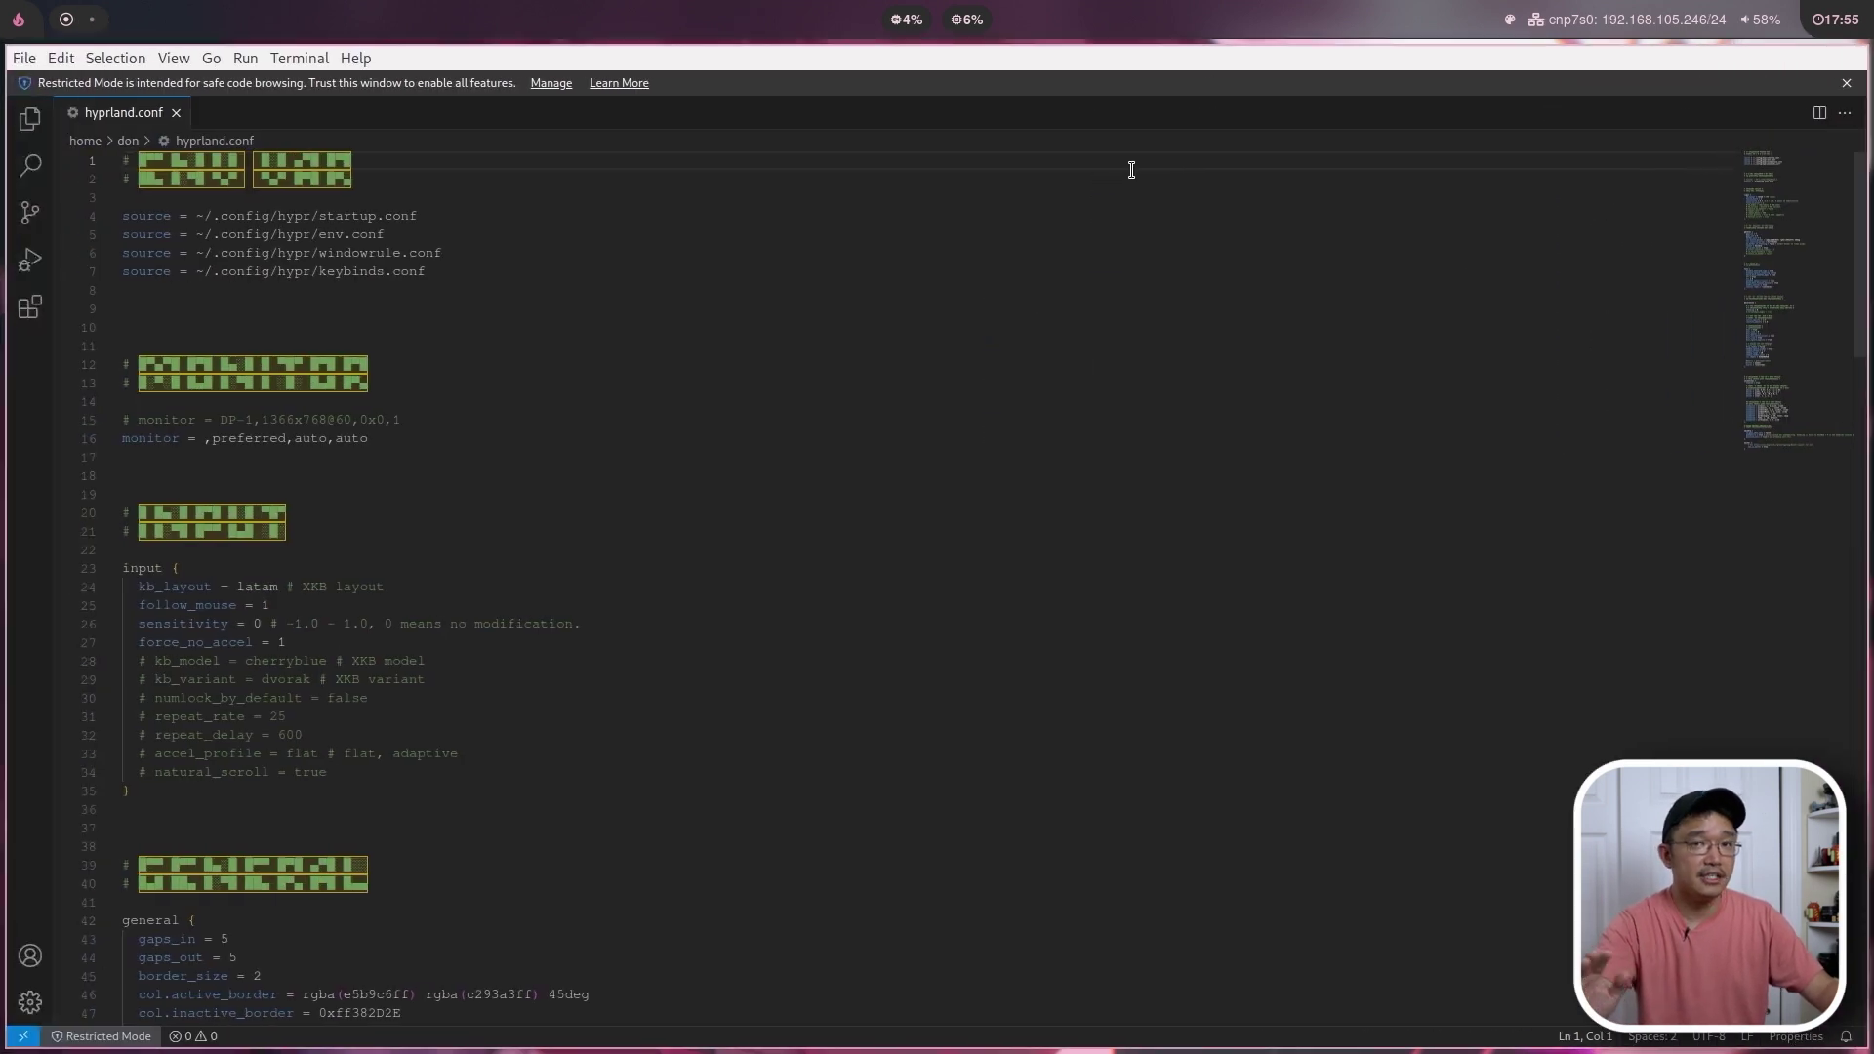
pyautogui.press('super+2')
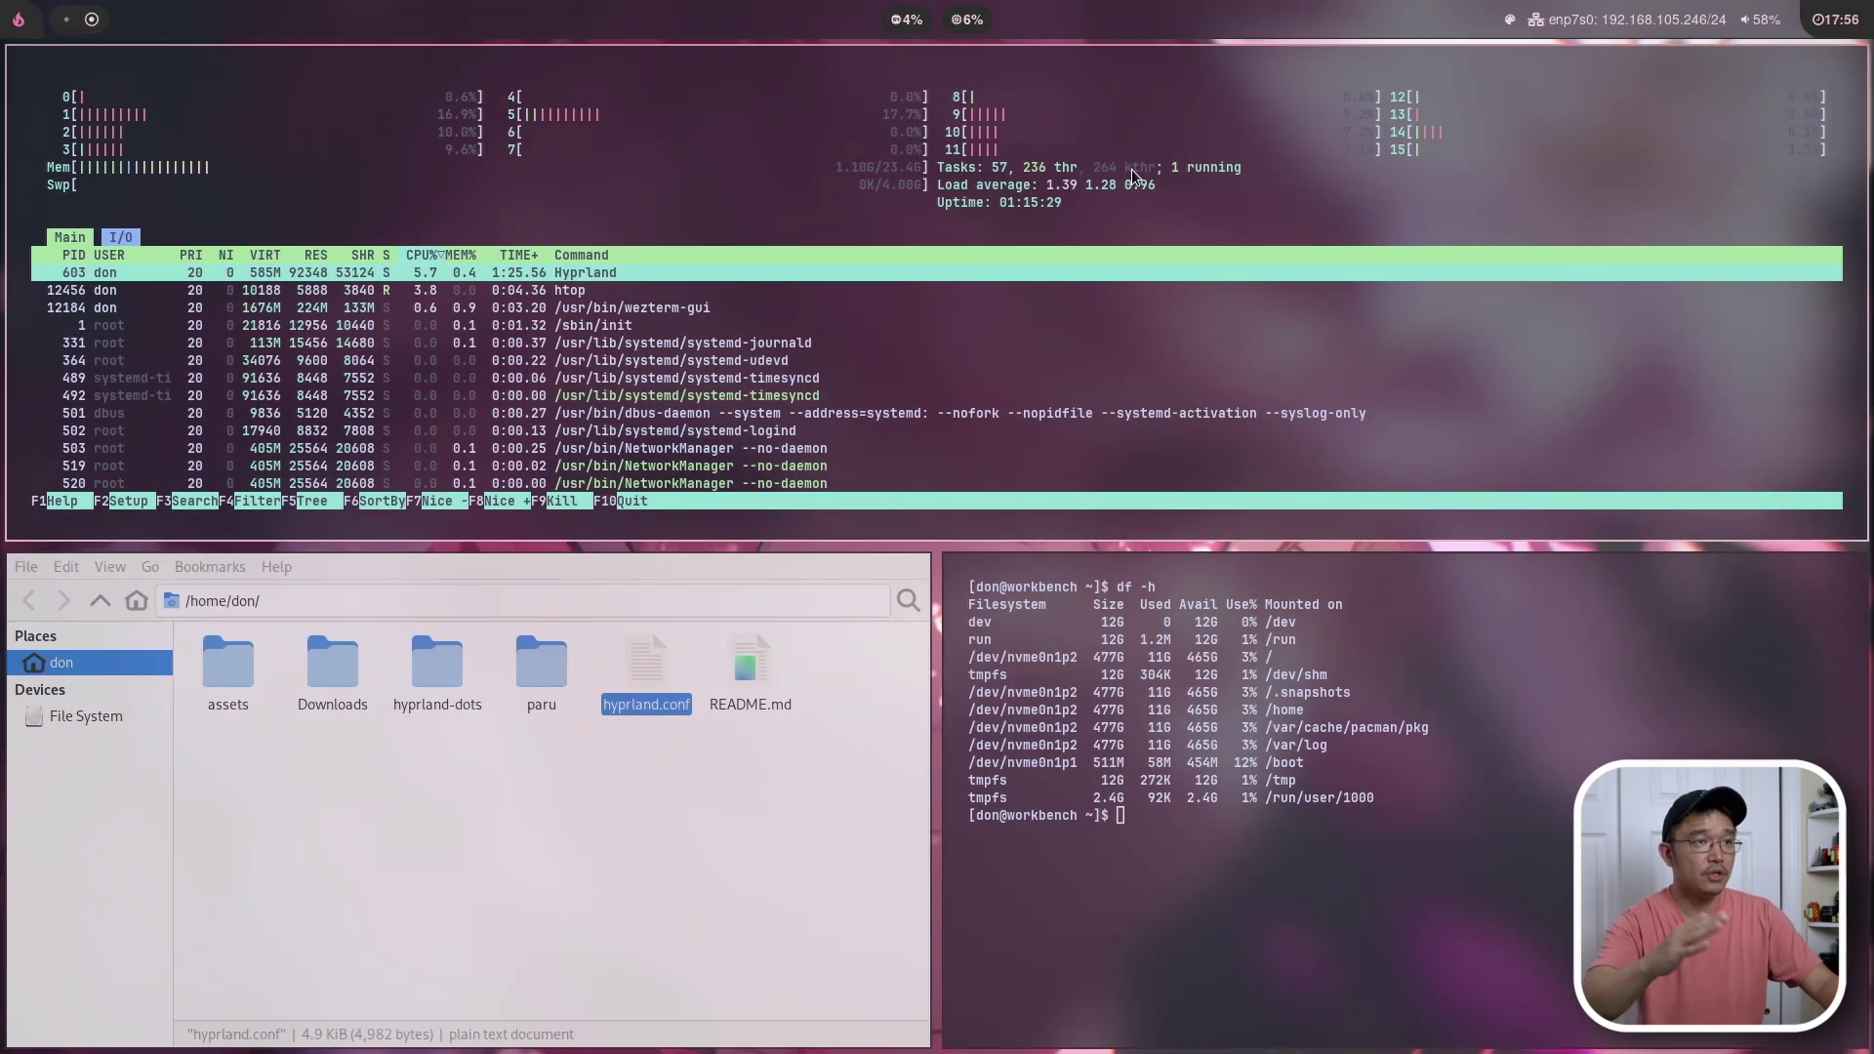